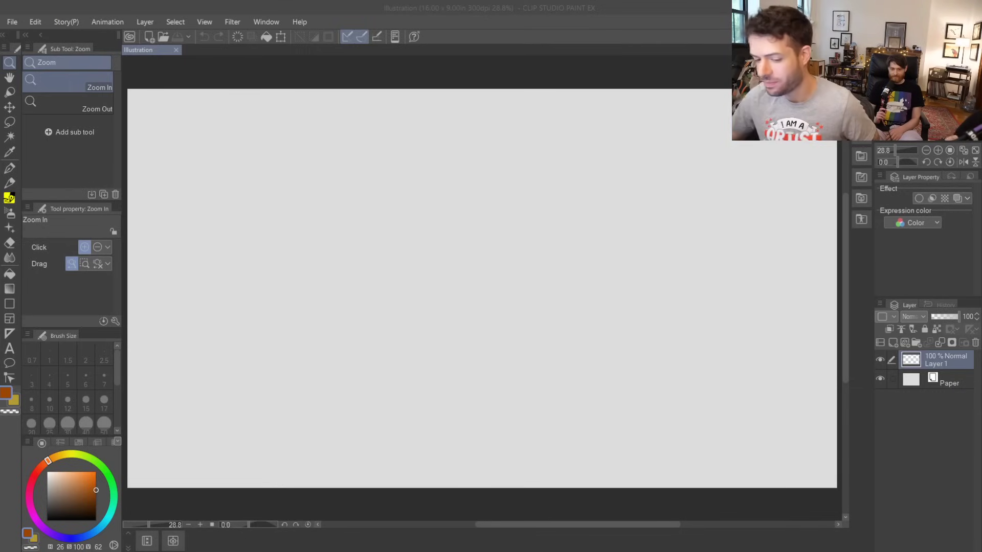
- Set the drawing color to black and choose the JUJU线 方-倾斜 brush, trying it with one stroke that is undone
{"action": "left_click_drag", "start_coordinate": [87, 485], "coordinate": [28, 524]}
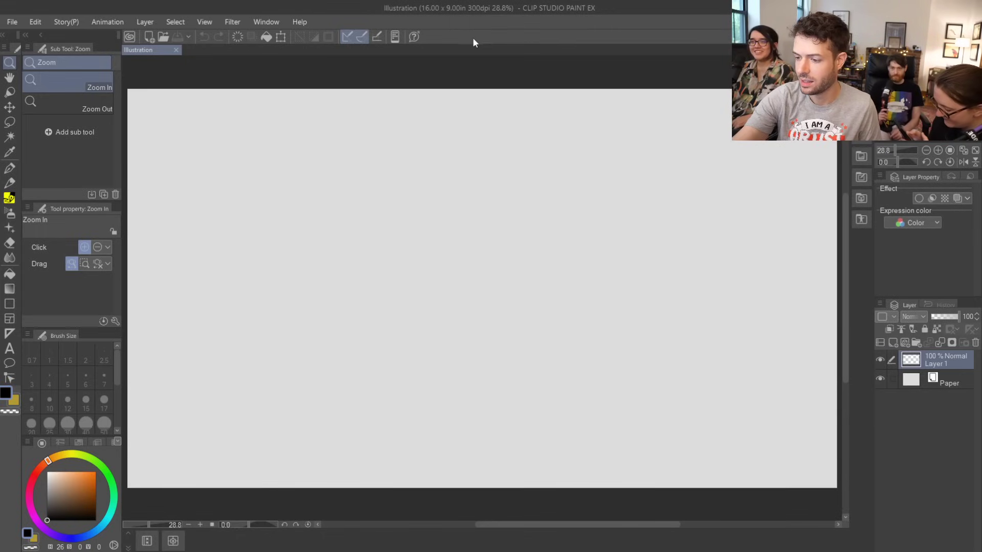
{"action": "key", "text": "b"}
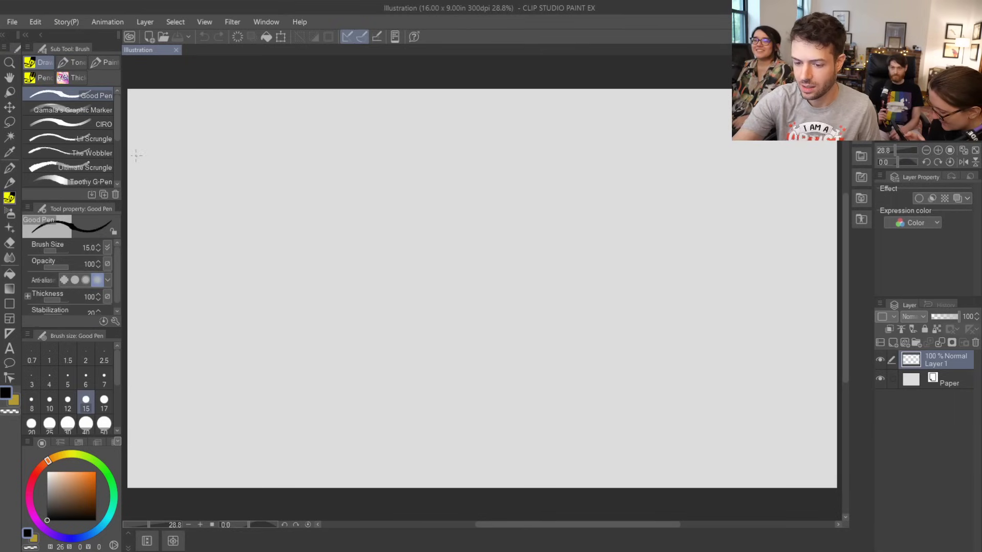
{"action": "left_click_drag", "start_coordinate": [118, 114], "coordinate": [119, 157]}
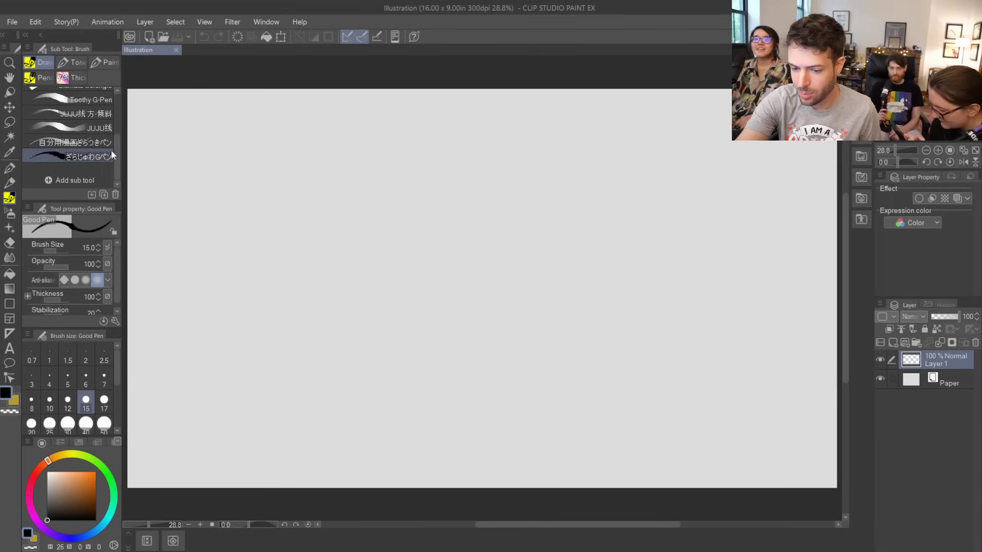
{"action": "left_click", "coordinate": [102, 118]}
{"action": "mouse_move", "coordinate": [389, 344]}
{"action": "left_mouse_down"}
{"action": "mouse_move", "coordinate": [458, 257]}
{"action": "mouse_move", "coordinate": [410, 351]}
{"action": "mouse_move", "coordinate": [557, 227]}
{"action": "left_mouse_up"}
{"action": "key", "text": "ctrl+z"}
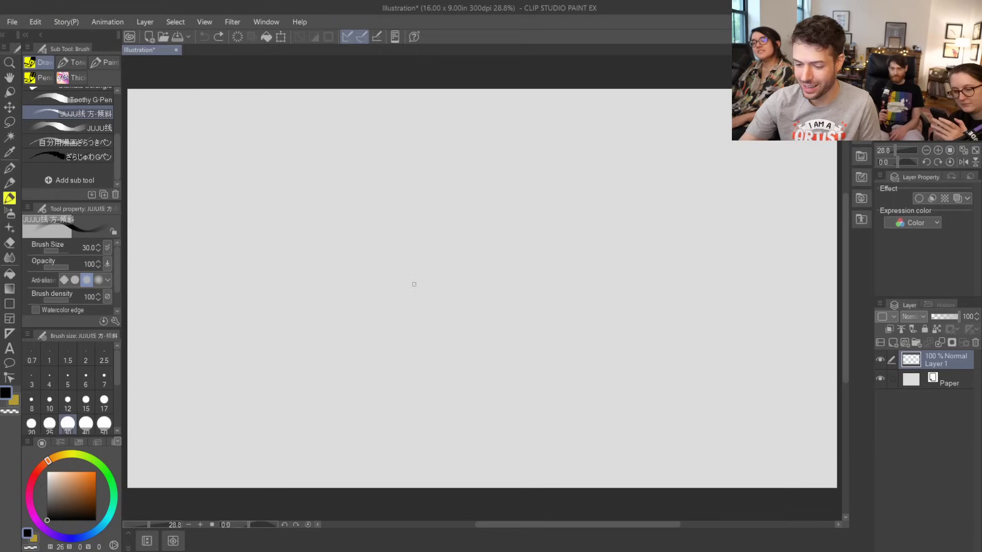
- Sketch a large mug body mid-canvas with a curved rim, sides tapering downward and a rounded base
{"action": "mouse_move", "coordinate": [362, 383]}
{"action": "left_mouse_down"}
{"action": "mouse_move", "coordinate": [348, 297]}
{"action": "mouse_move", "coordinate": [357, 199]}
{"action": "mouse_move", "coordinate": [395, 188]}
{"action": "left_mouse_up"}
{"action": "mouse_move", "coordinate": [363, 388]}
{"action": "left_mouse_down"}
{"action": "mouse_move", "coordinate": [396, 403]}
{"action": "mouse_move", "coordinate": [550, 384]}
{"action": "left_mouse_up"}
{"action": "mouse_move", "coordinate": [417, 185]}
{"action": "left_mouse_down"}
{"action": "mouse_move", "coordinate": [448, 182]}
{"action": "mouse_move", "coordinate": [573, 201]}
{"action": "left_mouse_up"}
{"action": "key", "text": "ctrl+z"}
{"action": "mouse_move", "coordinate": [413, 183]}
{"action": "left_mouse_down"}
{"action": "mouse_move", "coordinate": [500, 183]}
{"action": "mouse_move", "coordinate": [559, 197]}
{"action": "mouse_move", "coordinate": [548, 377]}
{"action": "left_mouse_up"}
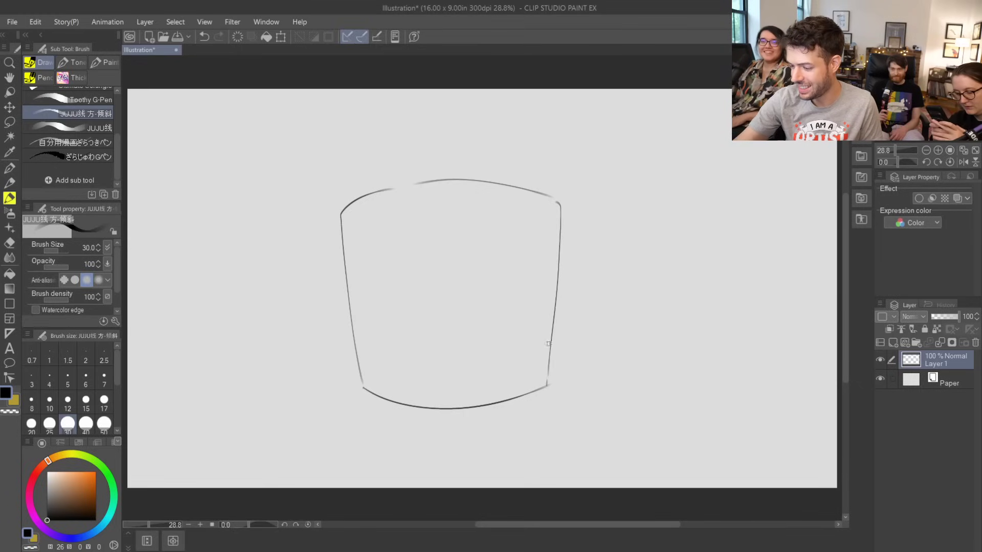
- Draw a round handle on the mug's right side with an outer curve and a smaller inner curve
{"action": "mouse_move", "coordinate": [560, 240]}
{"action": "left_mouse_down"}
{"action": "mouse_move", "coordinate": [609, 264]}
{"action": "mouse_move", "coordinate": [561, 338]}
{"action": "left_mouse_up"}
{"action": "key", "text": "ctrl+z"}
{"action": "mouse_move", "coordinate": [575, 235]}
{"action": "left_mouse_down"}
{"action": "mouse_move", "coordinate": [629, 302]}
{"action": "mouse_move", "coordinate": [555, 325]}
{"action": "left_mouse_up"}
{"action": "mouse_move", "coordinate": [563, 266]}
{"action": "left_mouse_down"}
{"action": "mouse_move", "coordinate": [587, 271]}
{"action": "mouse_move", "coordinate": [557, 309]}
{"action": "left_mouse_up"}
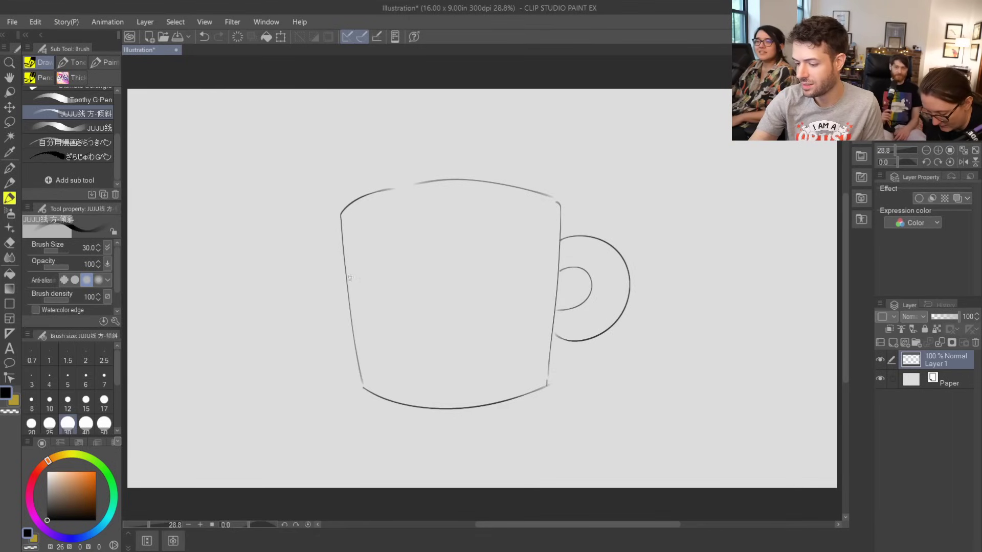
- Draw two half-closed eyes on the mug, each with a nearly straight lid line and a rounded lower curve
{"action": "mouse_move", "coordinate": [352, 279]}
{"action": "left_mouse_down"}
{"action": "mouse_move", "coordinate": [434, 259]}
{"action": "mouse_move", "coordinate": [533, 260]}
{"action": "left_mouse_up"}
{"action": "left_click_drag", "start_coordinate": [455, 261], "coordinate": [552, 264]}
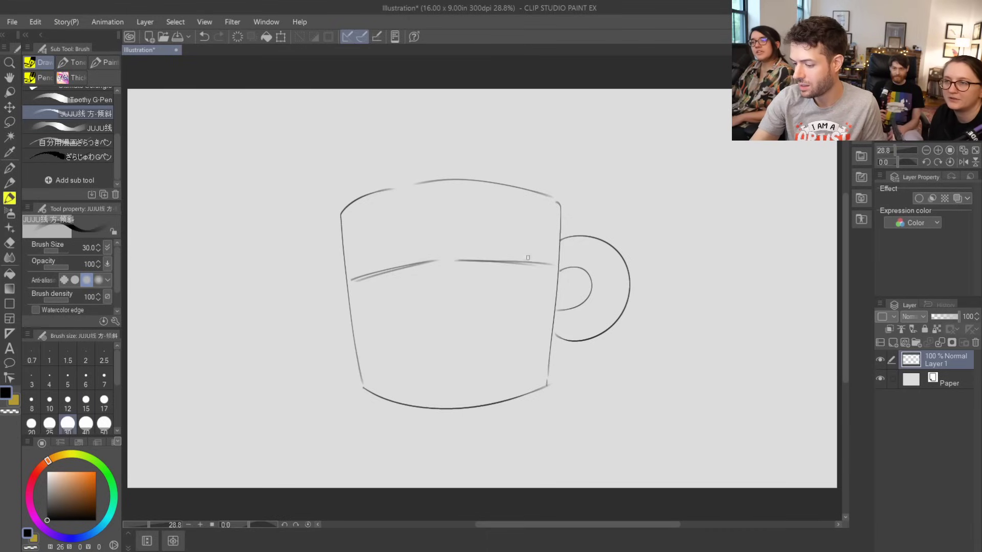
{"action": "mouse_move", "coordinate": [441, 262]}
{"action": "left_mouse_down"}
{"action": "mouse_move", "coordinate": [421, 296]}
{"action": "mouse_move", "coordinate": [352, 288]}
{"action": "left_mouse_up"}
{"action": "mouse_move", "coordinate": [454, 263]}
{"action": "left_mouse_down"}
{"action": "mouse_move", "coordinate": [466, 288]}
{"action": "mouse_move", "coordinate": [544, 265]}
{"action": "left_mouse_up"}
{"action": "key", "text": "ctrl+z"}
{"action": "mouse_move", "coordinate": [452, 261]}
{"action": "left_mouse_down"}
{"action": "mouse_move", "coordinate": [495, 299]}
{"action": "mouse_move", "coordinate": [543, 267]}
{"action": "left_mouse_up"}
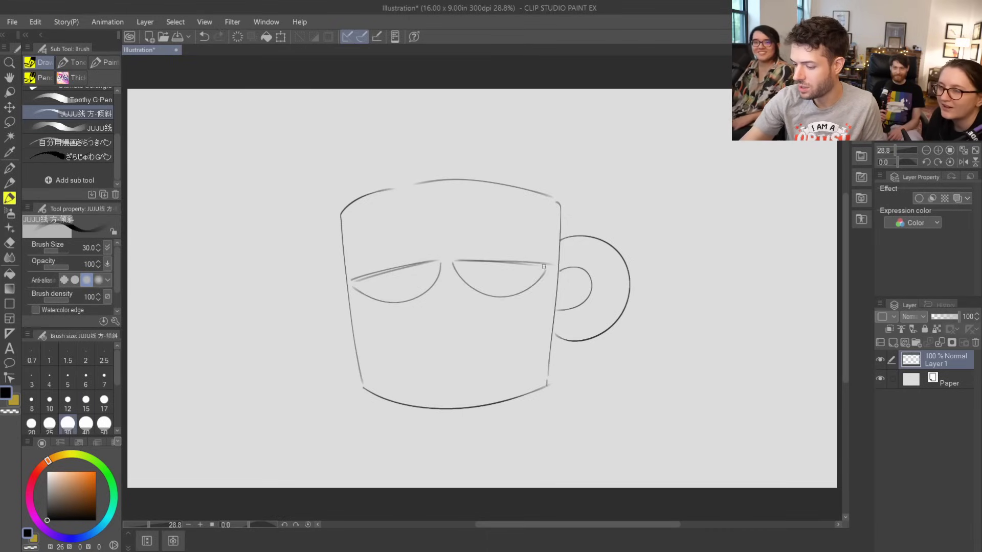
- Add curved irises and scribbled dark pupils beneath the lid lines of both eyes
{"action": "left_click_drag", "start_coordinate": [367, 277], "coordinate": [411, 260]}
{"action": "mouse_move", "coordinate": [479, 261]}
{"action": "left_mouse_down"}
{"action": "mouse_move", "coordinate": [514, 280]}
{"action": "mouse_move", "coordinate": [533, 266]}
{"action": "left_mouse_up"}
{"action": "left_click_drag", "start_coordinate": [380, 274], "coordinate": [391, 276]}
{"action": "mouse_move", "coordinate": [502, 265]}
{"action": "left_mouse_down"}
{"action": "mouse_move", "coordinate": [514, 267]}
{"action": "mouse_move", "coordinate": [495, 265]}
{"action": "mouse_move", "coordinate": [503, 267]}
{"action": "left_mouse_up"}
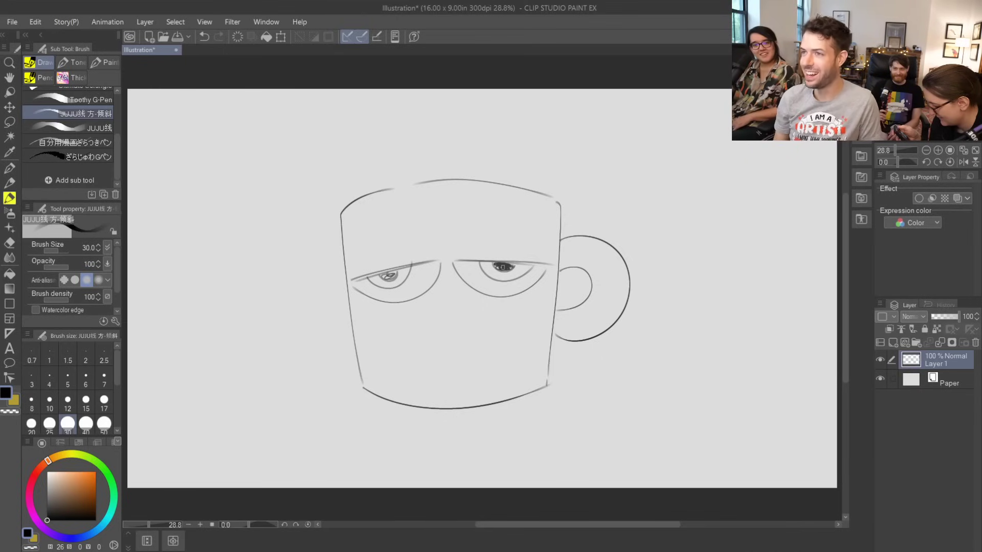
- Extend both eyes into round outlines above the lids and add bag lines under their inner corners
{"action": "mouse_move", "coordinate": [420, 233]}
{"action": "left_mouse_down"}
{"action": "mouse_move", "coordinate": [439, 262]}
{"action": "mouse_move", "coordinate": [478, 226]}
{"action": "left_mouse_up"}
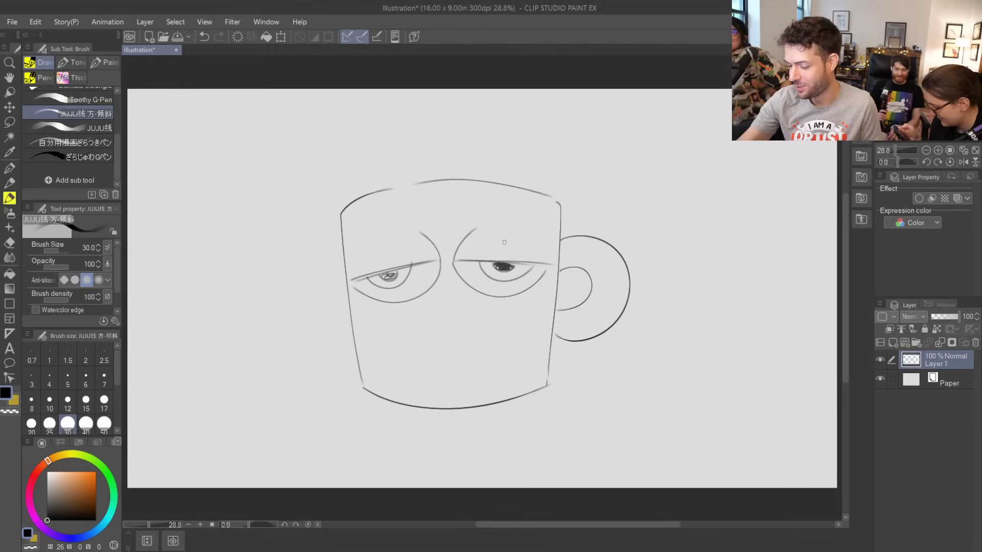
{"action": "mouse_move", "coordinate": [443, 278]}
{"action": "left_mouse_down"}
{"action": "mouse_move", "coordinate": [417, 306]}
{"action": "mouse_move", "coordinate": [456, 283]}
{"action": "mouse_move", "coordinate": [483, 299]}
{"action": "left_mouse_up"}
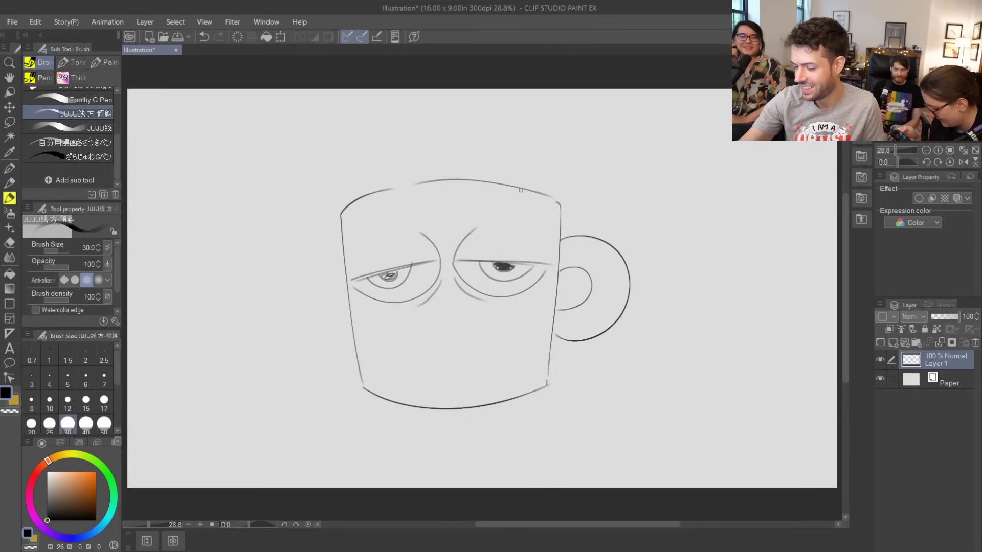
{"action": "left_click_drag", "start_coordinate": [350, 281], "coordinate": [373, 235]}
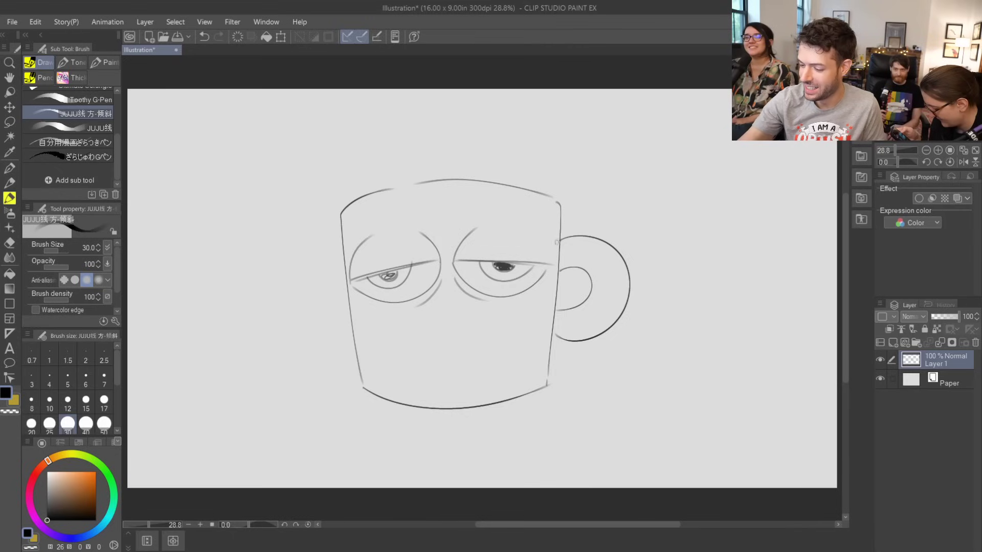
{"action": "left_click_drag", "start_coordinate": [546, 268], "coordinate": [527, 228]}
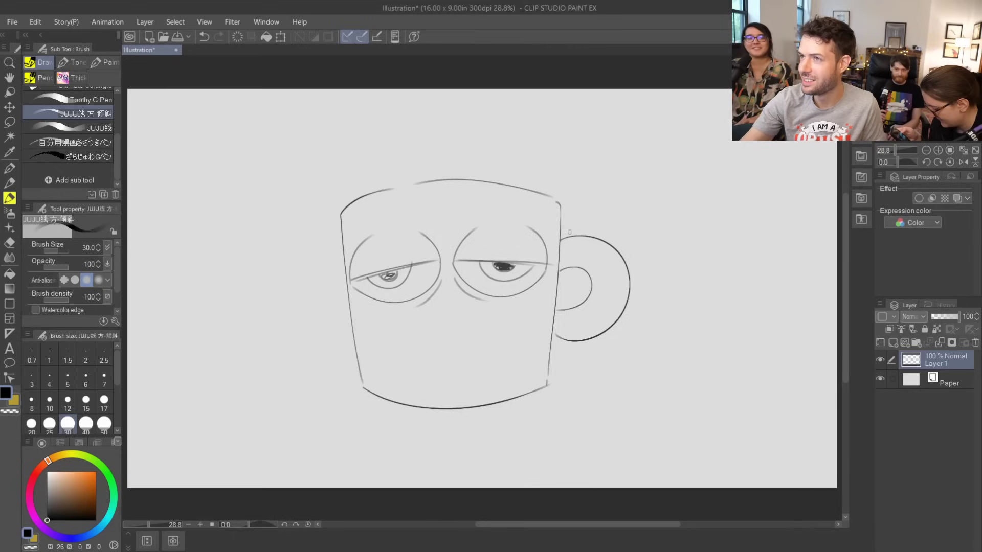
- Close the gap in the mug's rim and draw lid creases and worried, outward-sloping eyebrows for both eyes
{"action": "left_click_drag", "start_coordinate": [392, 190], "coordinate": [415, 183]}
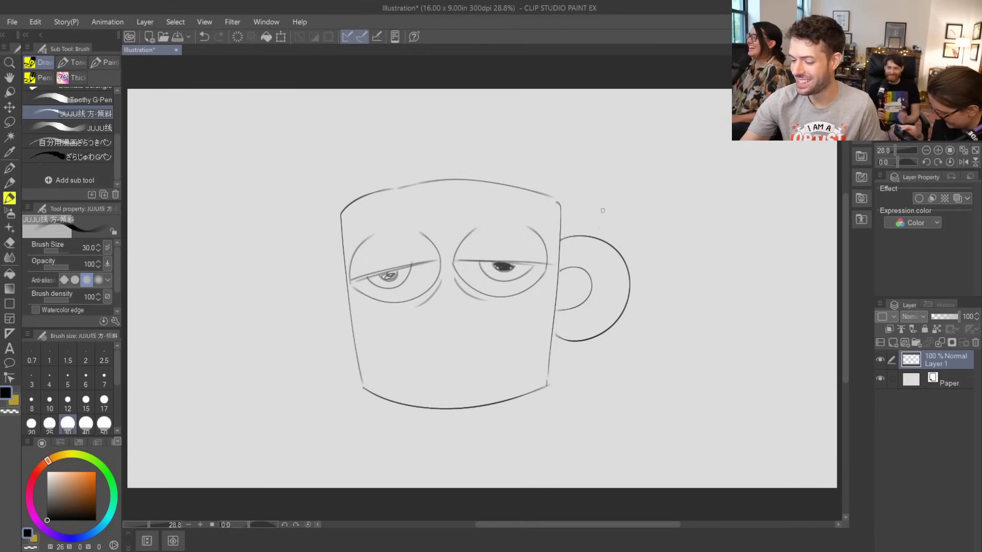
{"action": "mouse_move", "coordinate": [357, 266]}
{"action": "left_mouse_down"}
{"action": "mouse_move", "coordinate": [418, 251]}
{"action": "mouse_move", "coordinate": [529, 250]}
{"action": "left_mouse_up"}
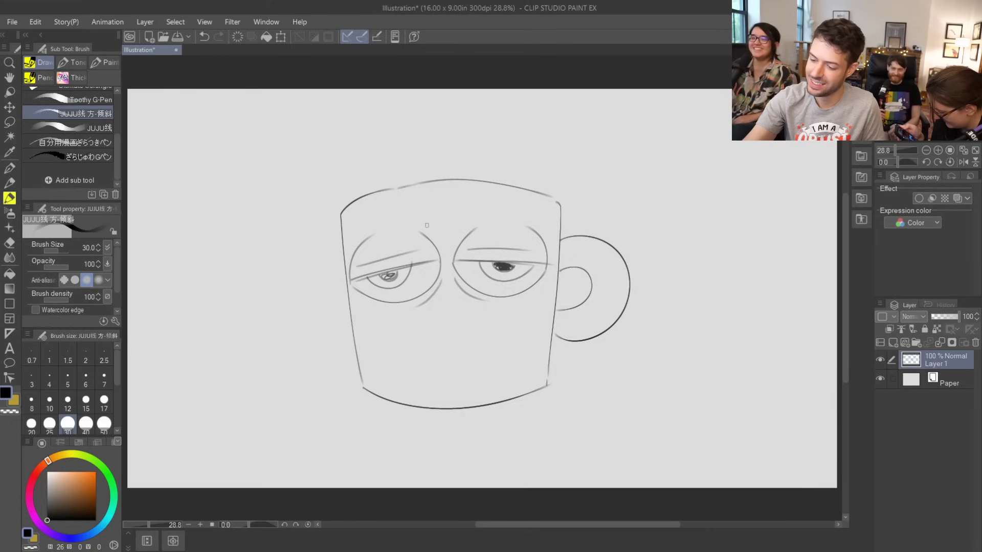
{"action": "mouse_move", "coordinate": [432, 211]}
{"action": "left_mouse_down"}
{"action": "mouse_move", "coordinate": [350, 226]}
{"action": "mouse_move", "coordinate": [426, 217]}
{"action": "mouse_move", "coordinate": [455, 194]}
{"action": "mouse_move", "coordinate": [548, 215]}
{"action": "mouse_move", "coordinate": [512, 223]}
{"action": "mouse_move", "coordinate": [462, 204]}
{"action": "left_mouse_up"}
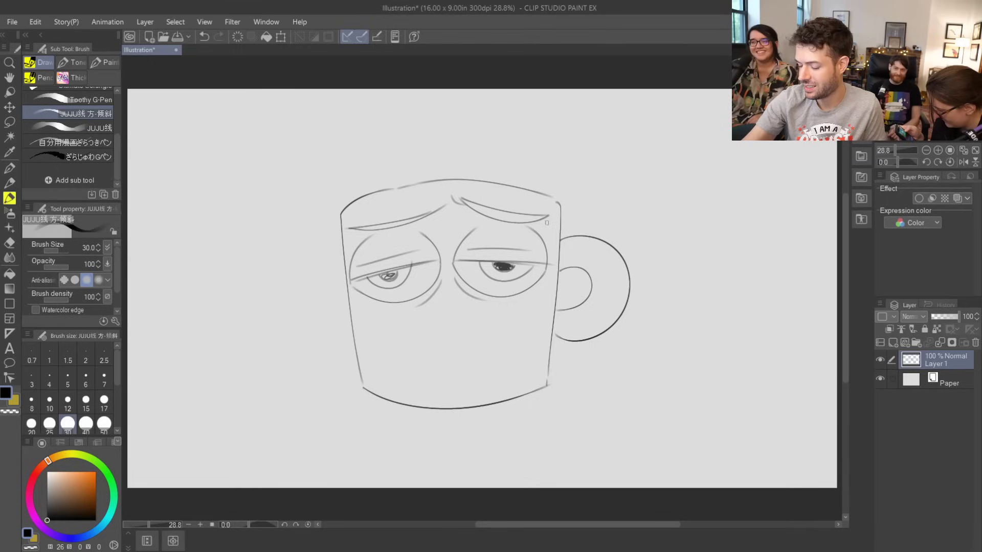
- Draw a wide smiling mouth with short upper lip lines at its corners and two small nostrils above it
{"action": "left_click_drag", "start_coordinate": [369, 321], "coordinate": [408, 341]}
{"action": "mouse_move", "coordinate": [529, 308]}
{"action": "left_mouse_down"}
{"action": "mouse_move", "coordinate": [454, 342]}
{"action": "mouse_move", "coordinate": [418, 341]}
{"action": "mouse_move", "coordinate": [449, 344]}
{"action": "left_mouse_up"}
{"action": "key", "text": "ctrl+z"}
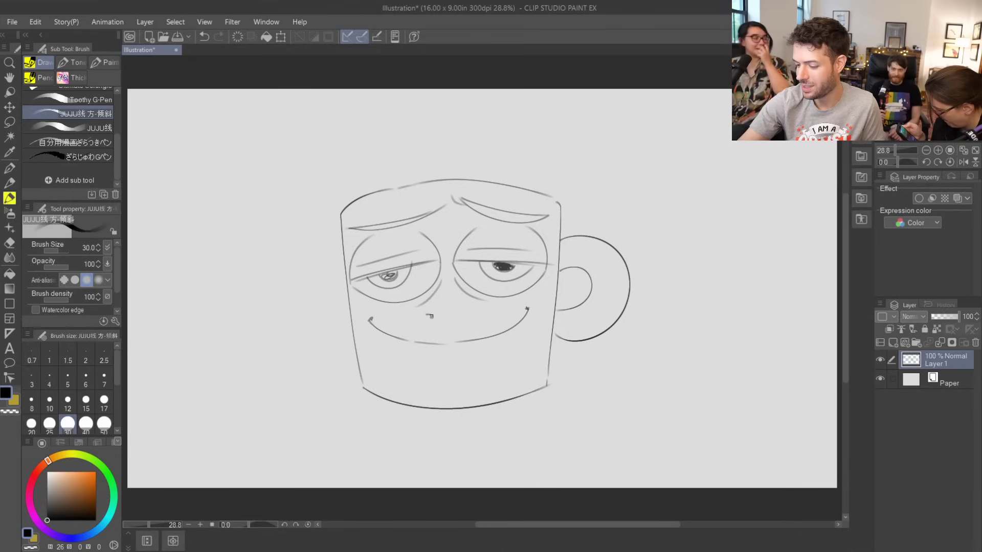
{"action": "left_click_drag", "start_coordinate": [464, 310], "coordinate": [468, 312]}
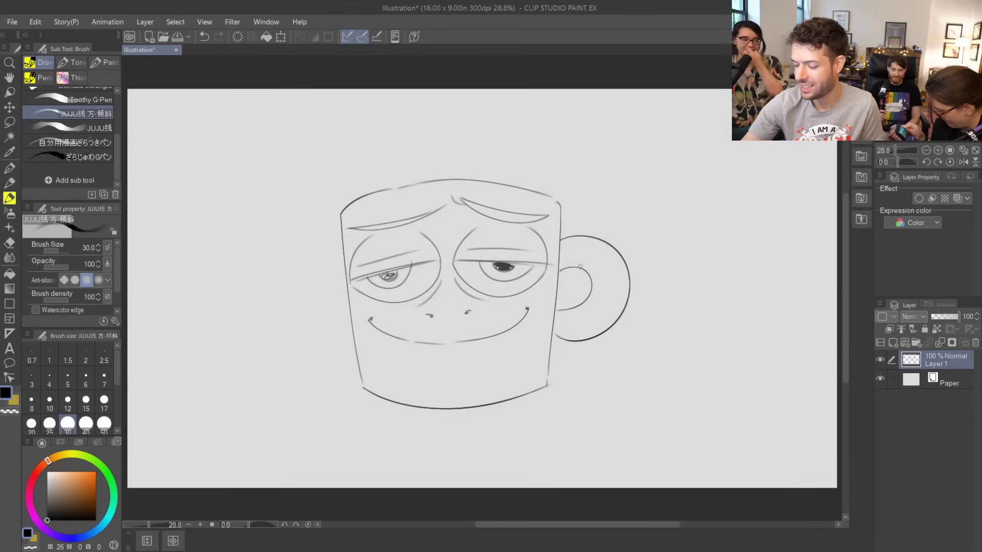
{"action": "left_click_drag", "start_coordinate": [370, 320], "coordinate": [398, 312]}
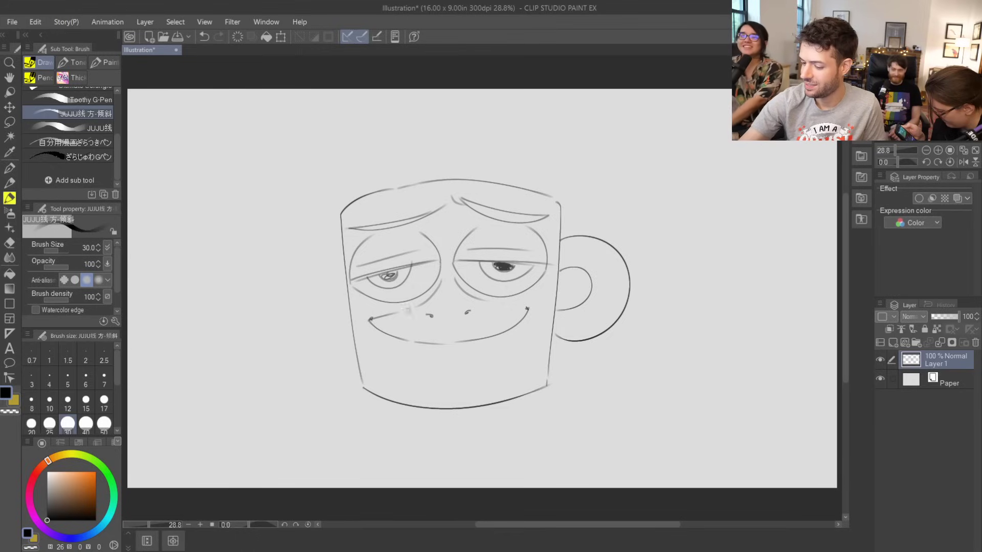
{"action": "left_click_drag", "start_coordinate": [527, 309], "coordinate": [508, 307]}
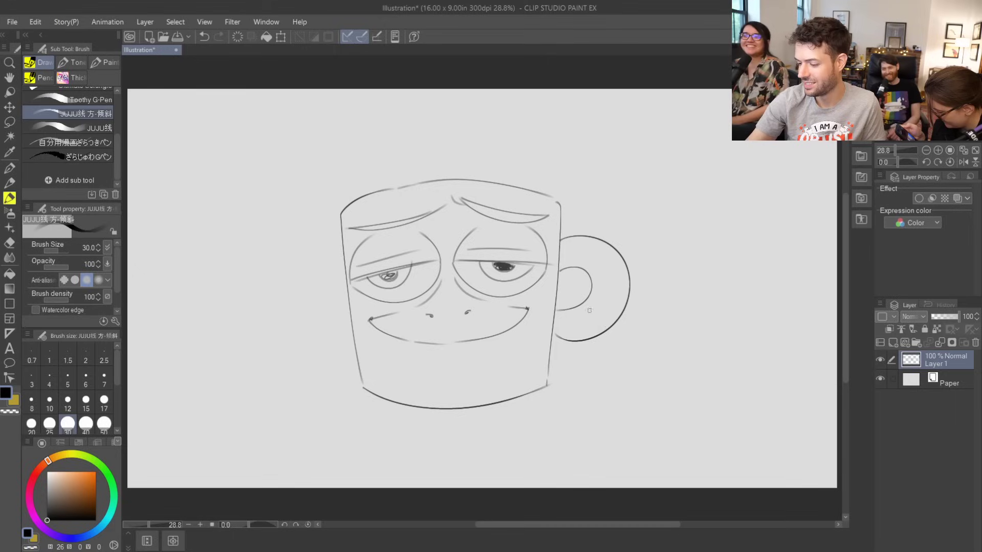
- Join the handle's lower end to the mug and draw two short raised arms with small hands at its base
{"action": "left_click_drag", "start_coordinate": [551, 334], "coordinate": [565, 339]}
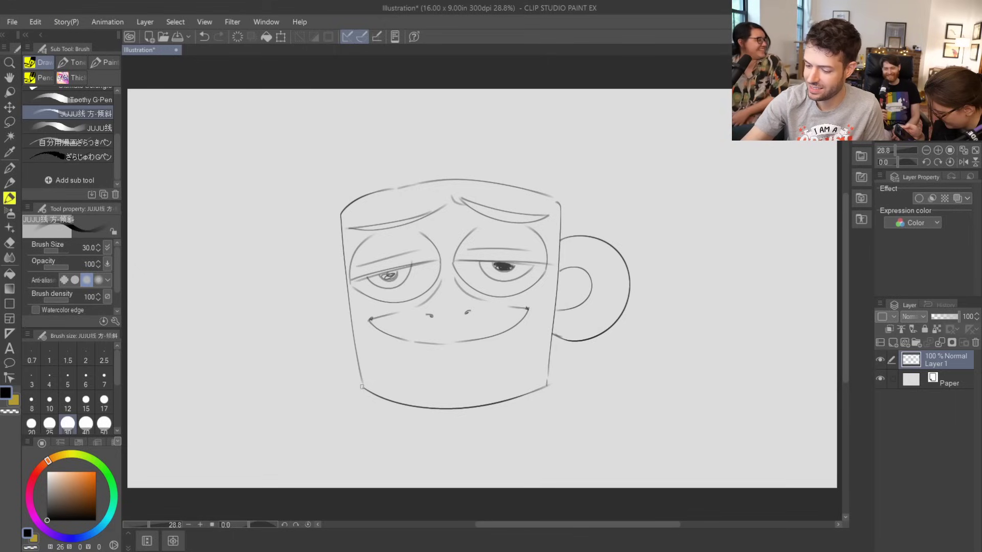
{"action": "mouse_move", "coordinate": [358, 388]}
{"action": "left_mouse_down"}
{"action": "mouse_move", "coordinate": [312, 374]}
{"action": "mouse_move", "coordinate": [357, 410]}
{"action": "left_mouse_up"}
{"action": "left_click_drag", "start_coordinate": [310, 367], "coordinate": [316, 361]}
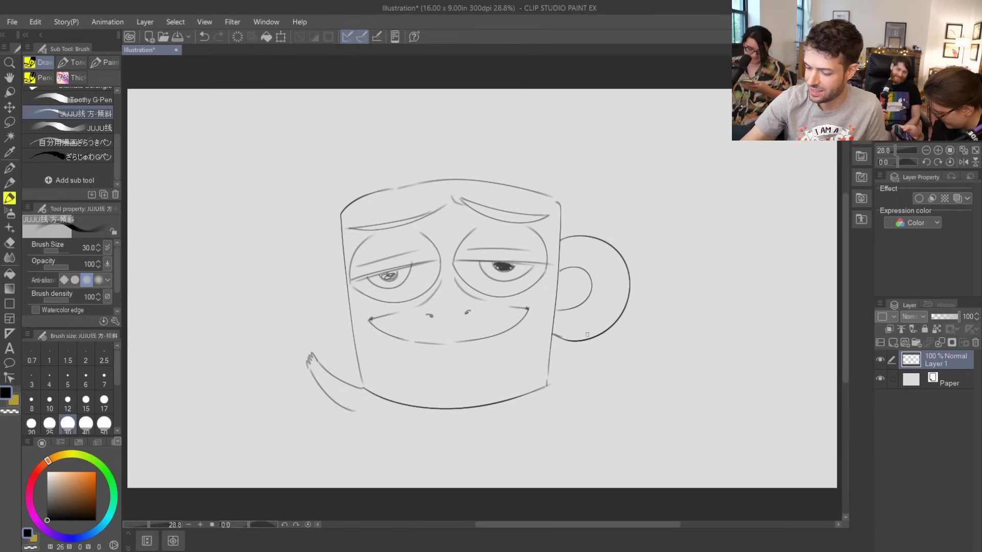
{"action": "mouse_move", "coordinate": [549, 384]}
{"action": "left_mouse_down"}
{"action": "mouse_move", "coordinate": [599, 375]}
{"action": "mouse_move", "coordinate": [548, 414]}
{"action": "left_mouse_up"}
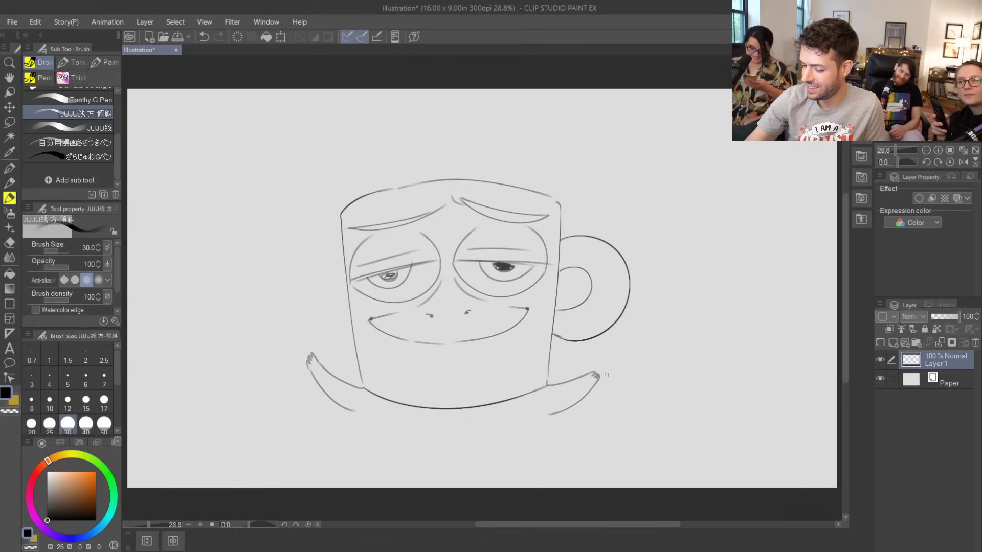
- Draw both sides of the torso from under the arms down to the canvas's lower edge
{"action": "left_click_drag", "start_coordinate": [352, 412], "coordinate": [381, 473]}
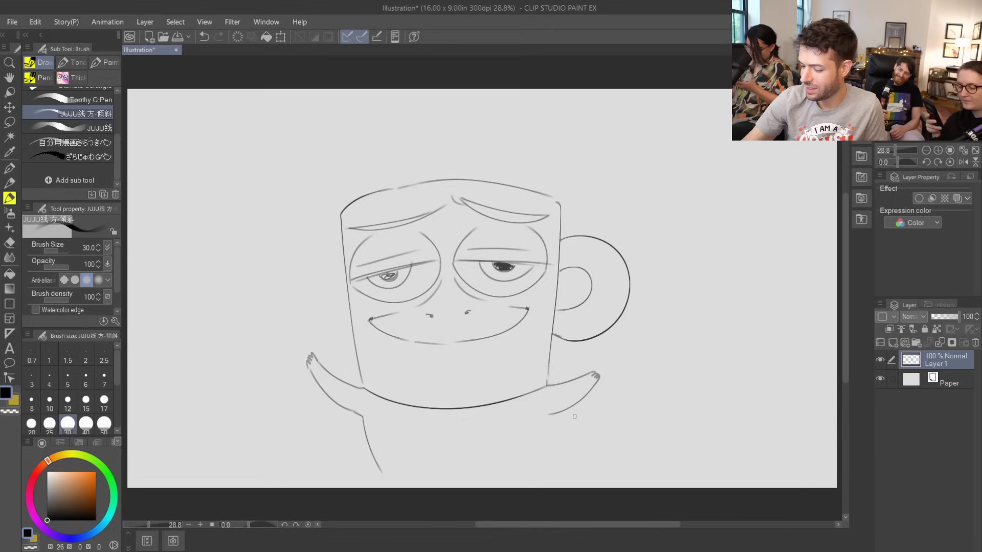
{"action": "left_click_drag", "start_coordinate": [553, 414], "coordinate": [552, 451]}
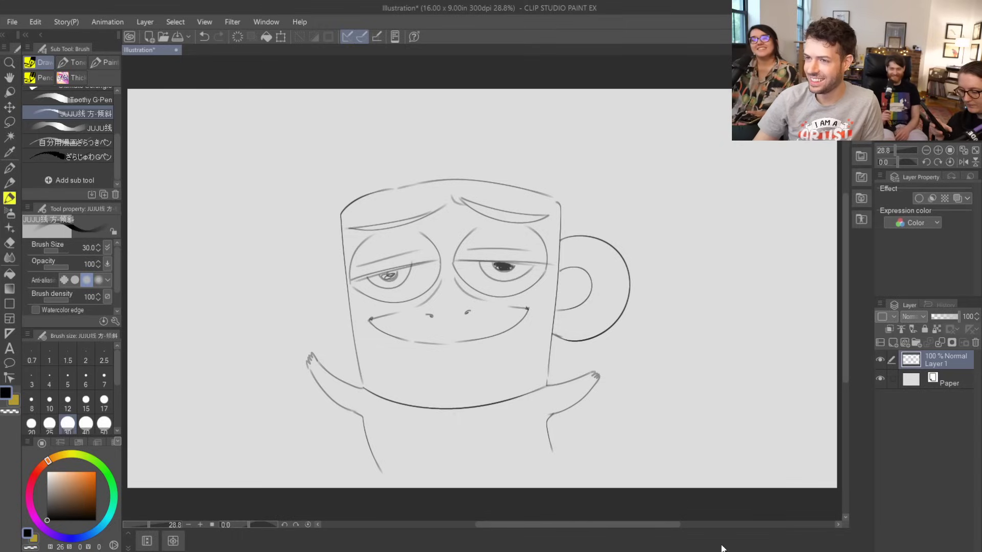
{"action": "left_click_drag", "start_coordinate": [379, 469], "coordinate": [384, 488]}
{"action": "left_click_drag", "start_coordinate": [551, 451], "coordinate": [560, 488]}
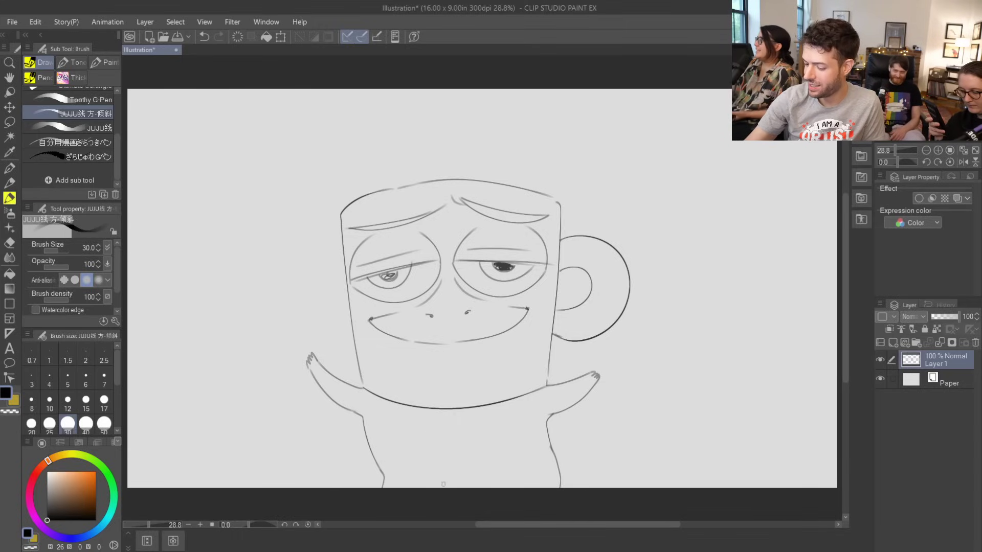
- Draw a small arch between the legs at the canvas edge and dot two nipples and a navel on the torso
{"action": "left_click_drag", "start_coordinate": [439, 488], "coordinate": [490, 488]}
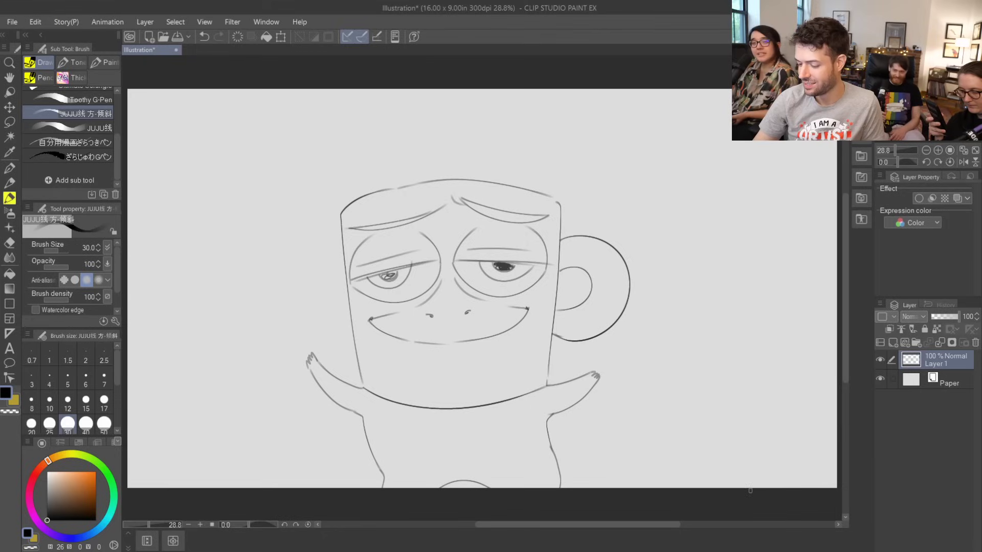
{"action": "key", "text": "ctrl+z"}
{"action": "mouse_move", "coordinate": [458, 479]}
{"action": "left_mouse_down"}
{"action": "mouse_move", "coordinate": [515, 481]}
{"action": "mouse_move", "coordinate": [481, 495]}
{"action": "left_mouse_up"}
{"action": "key", "text": "ctrl+z"}
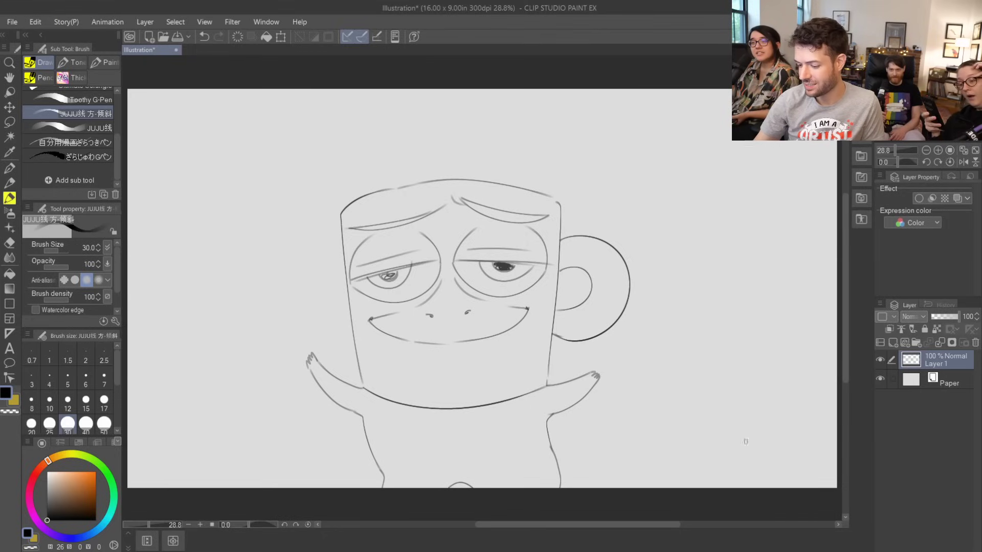
{"action": "left_click", "coordinate": [507, 421]}
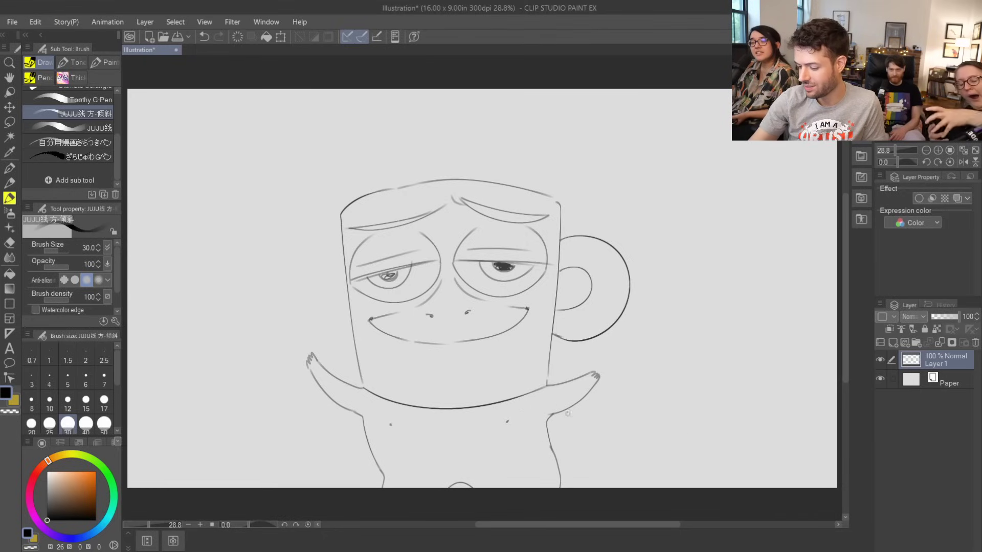
{"action": "left_click", "coordinate": [453, 458]}
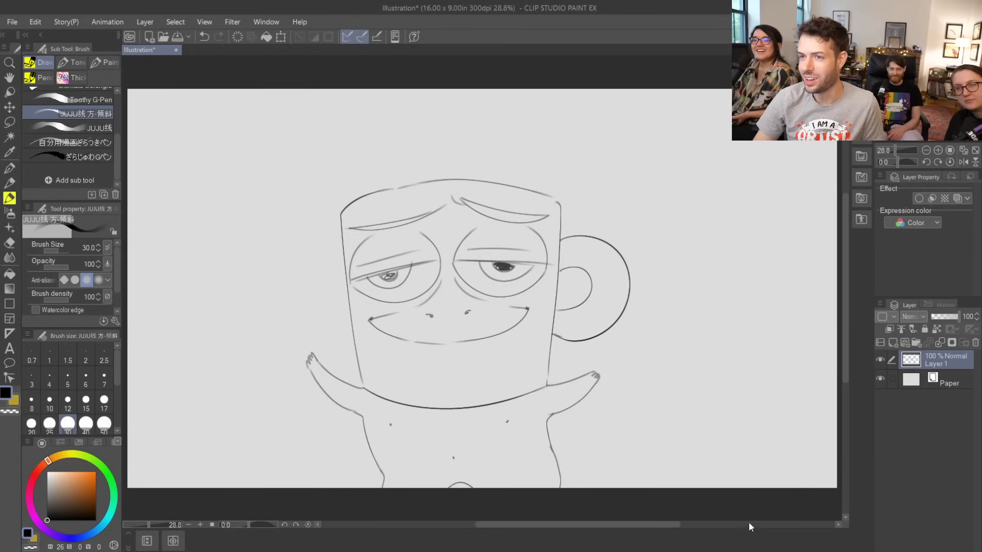
- Darken the left eye's pupil and move the whole drawing up to make room below the torso
{"action": "left_click_drag", "start_coordinate": [392, 274], "coordinate": [389, 276]}
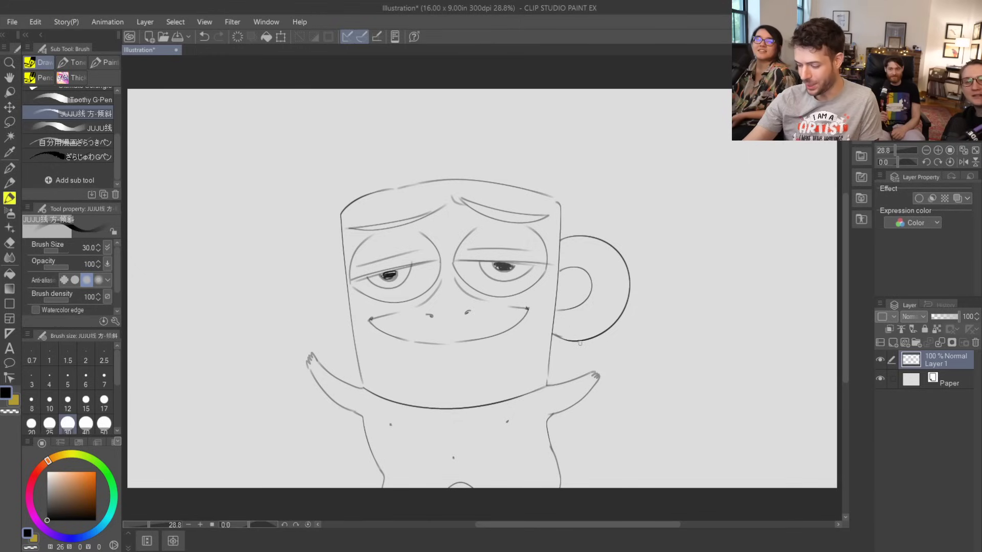
{"action": "left_click_drag", "start_coordinate": [581, 348], "coordinate": [589, 277], "text": "ctrl"}
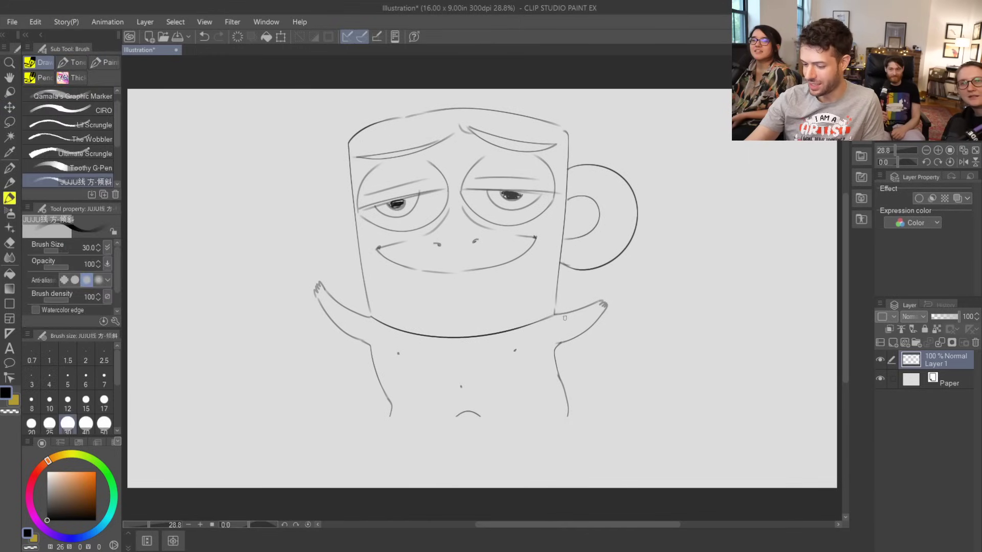
- Complete the lower body with two short, spread legs and small feet, joined to the arch between them
{"action": "left_click_drag", "start_coordinate": [391, 409], "coordinate": [383, 433]}
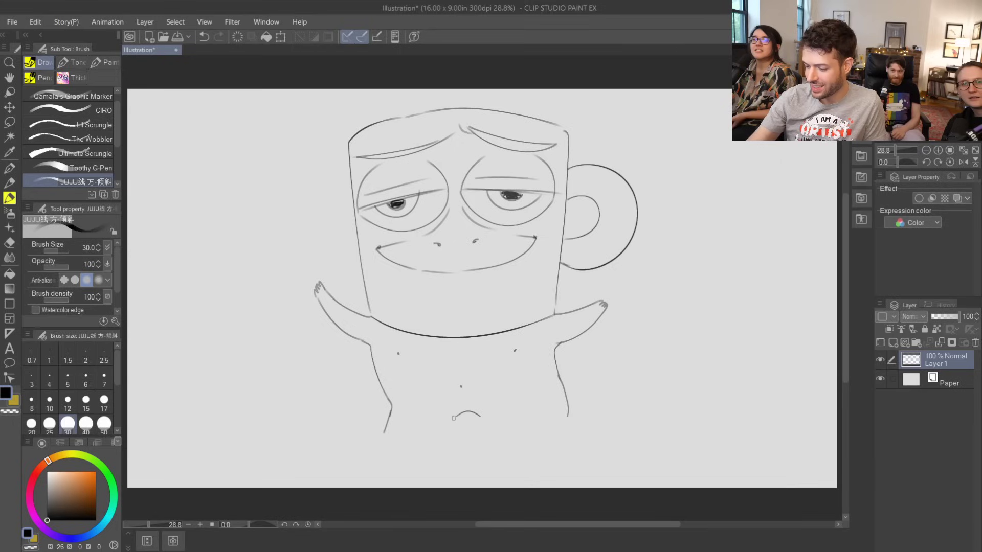
{"action": "left_click_drag", "start_coordinate": [457, 416], "coordinate": [408, 443]}
{"action": "key", "text": "ctrl+z"}
{"action": "mouse_move", "coordinate": [457, 415]}
{"action": "left_mouse_down"}
{"action": "mouse_move", "coordinate": [418, 416]}
{"action": "mouse_move", "coordinate": [383, 437]}
{"action": "mouse_move", "coordinate": [410, 439]}
{"action": "left_mouse_up"}
{"action": "left_click_drag", "start_coordinate": [480, 415], "coordinate": [511, 442]}
{"action": "mouse_move", "coordinate": [565, 397]}
{"action": "left_mouse_down"}
{"action": "mouse_move", "coordinate": [569, 415]}
{"action": "mouse_move", "coordinate": [553, 439]}
{"action": "left_mouse_up"}
{"action": "key", "text": "ctrl+z"}
{"action": "left_click_drag", "start_coordinate": [564, 397], "coordinate": [566, 427]}
{"action": "mouse_move", "coordinate": [483, 416]}
{"action": "left_mouse_down"}
{"action": "mouse_move", "coordinate": [508, 439]}
{"action": "mouse_move", "coordinate": [569, 442]}
{"action": "left_mouse_up"}
- Draw small curved motion lines beside both raised hands with the brush
{"action": "key", "text": "e"}
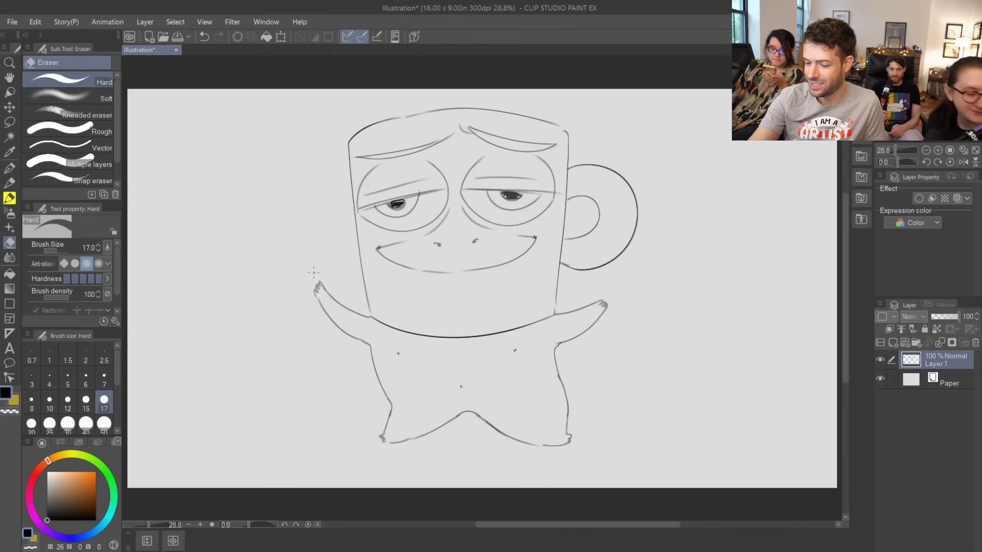
{"action": "key", "text": "b"}
{"action": "mouse_move", "coordinate": [305, 295]}
{"action": "left_mouse_down"}
{"action": "mouse_move", "coordinate": [319, 279]}
{"action": "mouse_move", "coordinate": [312, 267]}
{"action": "left_mouse_up"}
{"action": "key", "text": "ctrl+z"}
{"action": "left_click_drag", "start_coordinate": [610, 309], "coordinate": [621, 301]}
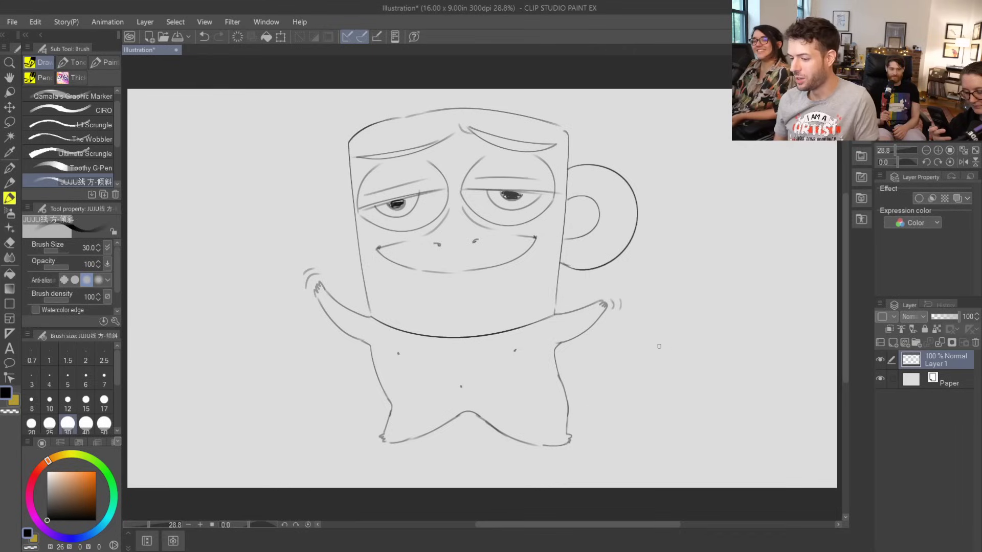
- Hide the mug character's layer and add a new empty layer above it, ready for brush drawing
{"action": "left_click", "coordinate": [879, 360]}
{"action": "left_click", "coordinate": [890, 343]}
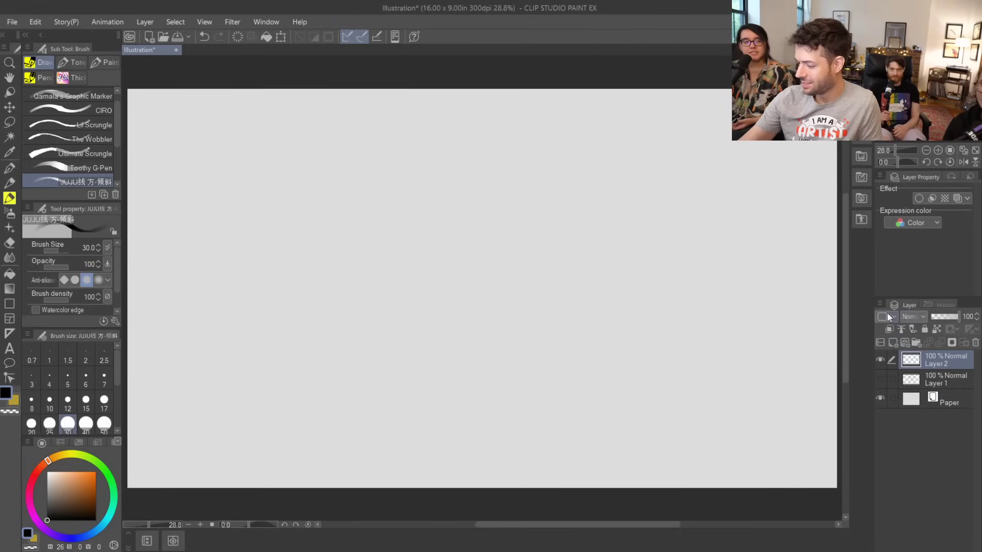
{"action": "key", "text": "b"}
{"action": "key", "text": "b"}
{"action": "key", "text": "b"}
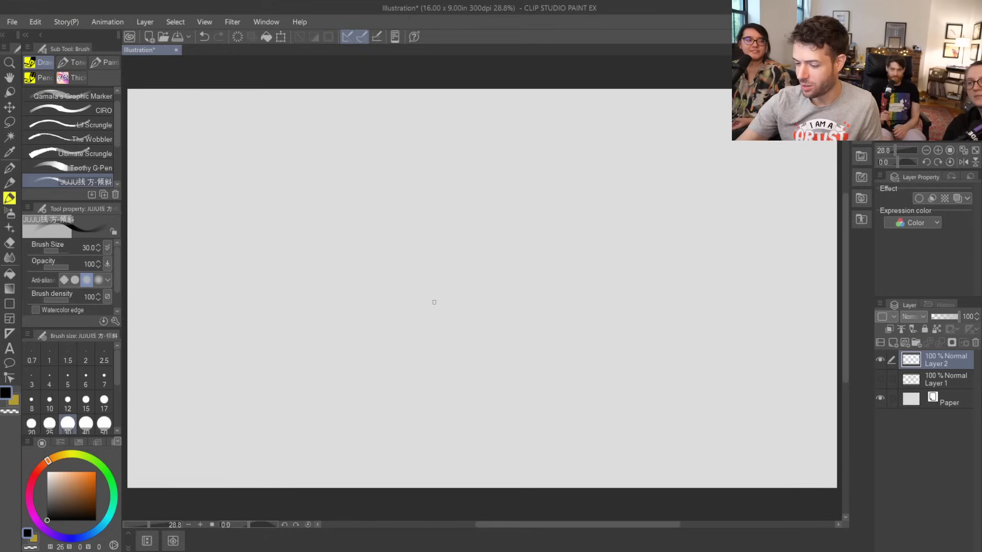
- Draw a slightly tilted round head outline near the centre of the canvas with one sweeping brush stroke
{"action": "left_click_drag", "start_coordinate": [461, 354], "coordinate": [388, 334]}
{"action": "left_click_drag", "start_coordinate": [366, 290], "coordinate": [424, 232]}
{"action": "key", "text": "ctrl+z"}
{"action": "mouse_move", "coordinate": [463, 350]}
{"action": "left_mouse_down"}
{"action": "mouse_move", "coordinate": [413, 348]}
{"action": "mouse_move", "coordinate": [490, 323]}
{"action": "left_mouse_up"}
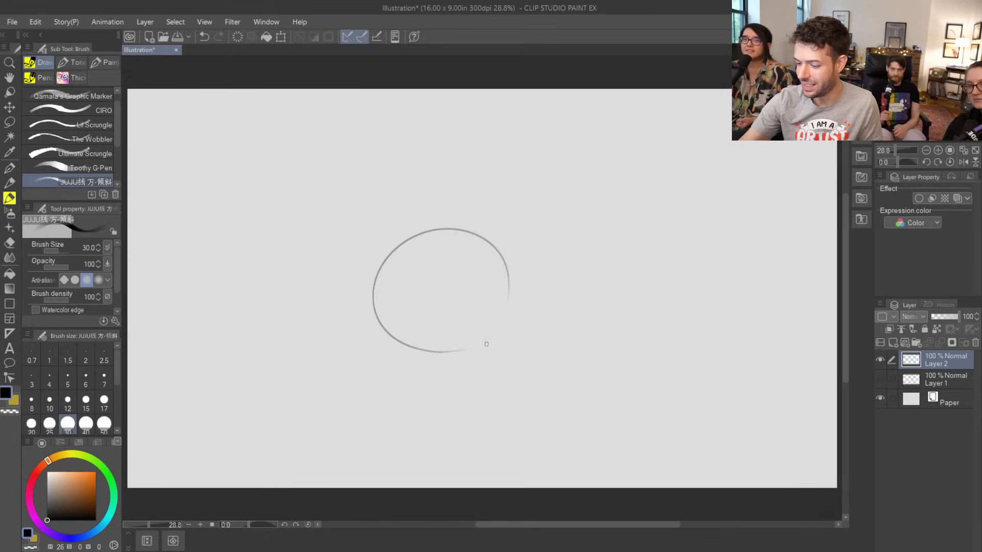
{"action": "key", "text": "ctrl+z"}
{"action": "mouse_move", "coordinate": [449, 354]}
{"action": "left_mouse_down"}
{"action": "mouse_move", "coordinate": [368, 309]}
{"action": "mouse_move", "coordinate": [501, 338]}
{"action": "left_mouse_up"}
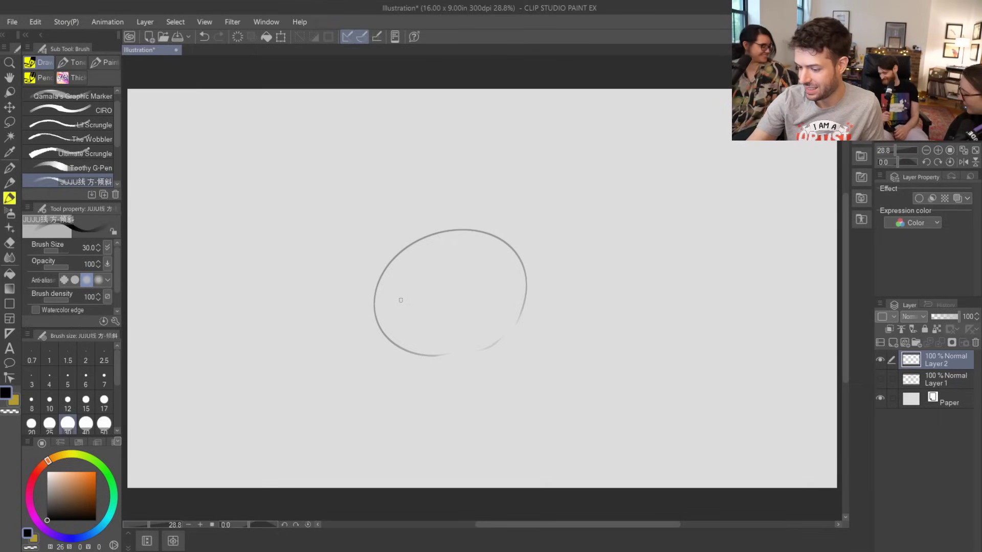
- Draw two wide oval eyes inside the head, each with a smaller ring for the iris
{"action": "left_click_drag", "start_coordinate": [408, 294], "coordinate": [391, 254]}
{"action": "key", "text": "ctrl+z"}
{"action": "mouse_move", "coordinate": [416, 298]}
{"action": "left_mouse_down"}
{"action": "mouse_move", "coordinate": [381, 280]}
{"action": "mouse_move", "coordinate": [422, 273]}
{"action": "mouse_move", "coordinate": [404, 266]}
{"action": "mouse_move", "coordinate": [419, 296]}
{"action": "left_mouse_up"}
{"action": "mouse_move", "coordinate": [485, 287]}
{"action": "left_mouse_down"}
{"action": "mouse_move", "coordinate": [468, 256]}
{"action": "mouse_move", "coordinate": [487, 289]}
{"action": "left_mouse_up"}
{"action": "mouse_move", "coordinate": [405, 295]}
{"action": "left_mouse_down"}
{"action": "mouse_move", "coordinate": [390, 279]}
{"action": "mouse_move", "coordinate": [396, 294]}
{"action": "mouse_move", "coordinate": [405, 275]}
{"action": "mouse_move", "coordinate": [416, 292]}
{"action": "mouse_move", "coordinate": [463, 285]}
{"action": "mouse_move", "coordinate": [475, 263]}
{"action": "mouse_move", "coordinate": [488, 270]}
{"action": "mouse_move", "coordinate": [480, 290]}
{"action": "mouse_move", "coordinate": [474, 268]}
{"action": "mouse_move", "coordinate": [479, 285]}
{"action": "mouse_move", "coordinate": [484, 274]}
{"action": "mouse_move", "coordinate": [477, 285]}
{"action": "left_mouse_up"}
{"action": "key", "text": "ctrl+z"}
{"action": "key", "text": "ctrl+z"}
{"action": "key", "text": "ctrl+z"}
{"action": "key", "text": "ctrl+z"}
{"action": "key", "text": "ctrl+z"}
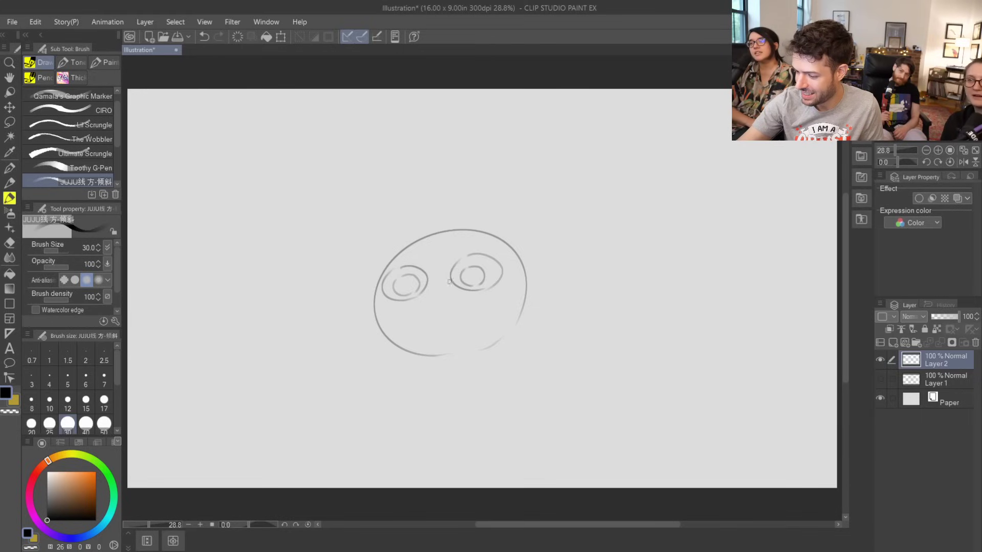
- Dot a small dark pupil in each eye and mark the inner end of the left eyebrow with a short stroke
{"action": "left_click_drag", "start_coordinate": [405, 285], "coordinate": [405, 286]}
{"action": "mouse_move", "coordinate": [471, 277]}
{"action": "left_mouse_down"}
{"action": "mouse_move", "coordinate": [417, 257]}
{"action": "mouse_move", "coordinate": [354, 254]}
{"action": "left_mouse_up"}
{"action": "key", "text": "ctrl+z"}
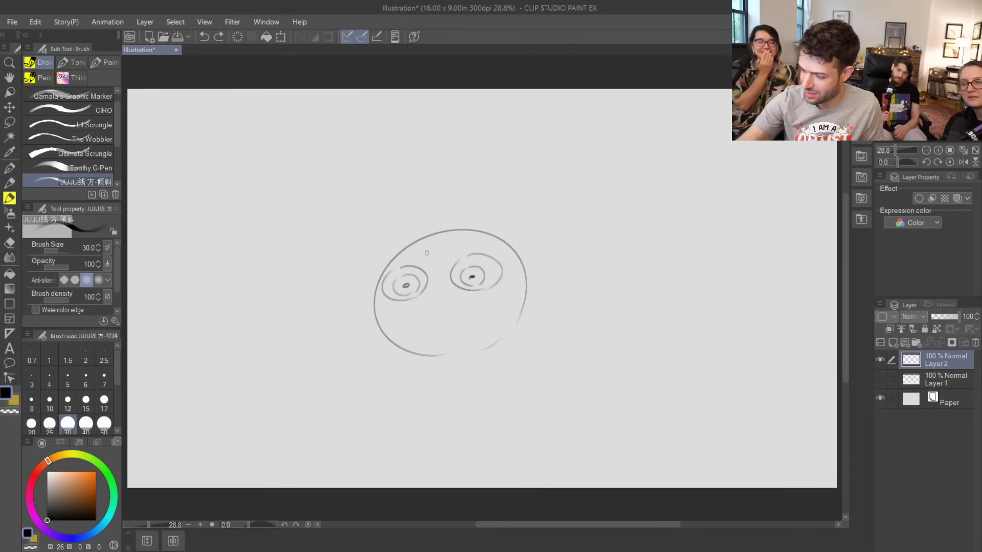
{"action": "left_click_drag", "start_coordinate": [425, 251], "coordinate": [426, 258]}
{"action": "left_click_drag", "start_coordinate": [445, 250], "coordinate": [506, 234]}
{"action": "key", "text": "ctrl+z"}
{"action": "left_click_drag", "start_coordinate": [444, 250], "coordinate": [516, 235]}
{"action": "key", "text": "ctrl+z"}
{"action": "mouse_move", "coordinate": [442, 253]}
{"action": "left_mouse_down"}
{"action": "mouse_move", "coordinate": [449, 261]}
{"action": "mouse_move", "coordinate": [529, 237]}
{"action": "left_mouse_up"}
{"action": "key", "text": "ctrl+z"}
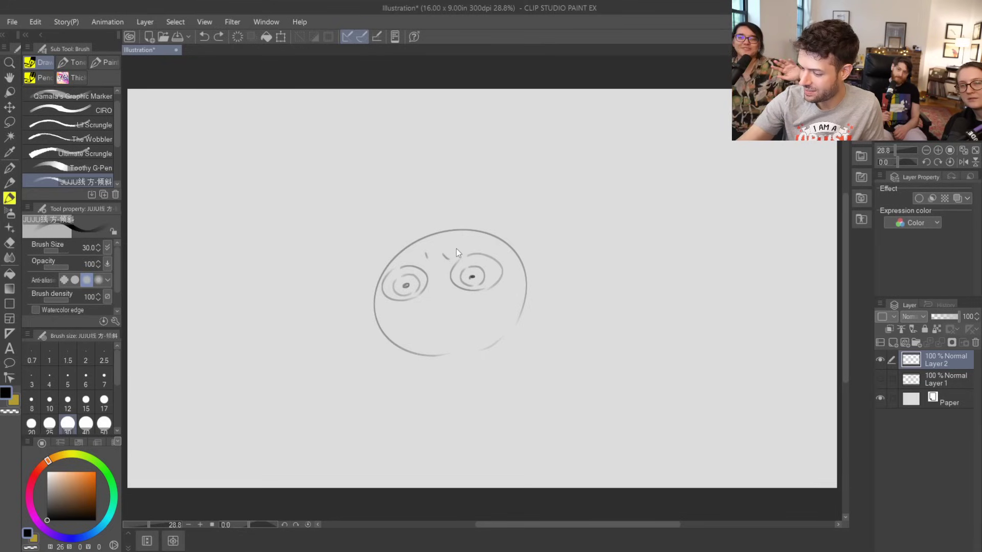
{"action": "key", "text": "ctrl+z"}
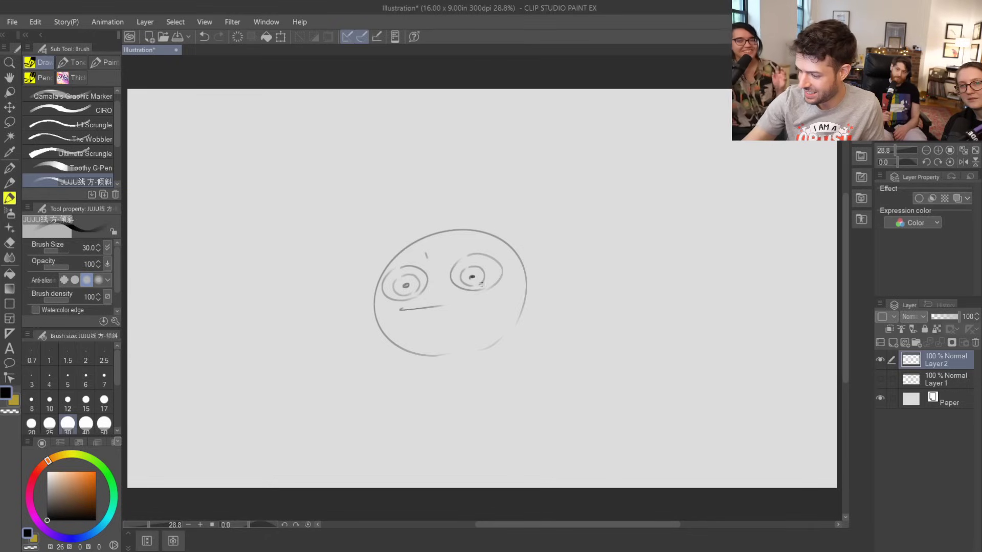
- Draw a wide open grin below the eyes with a slanted straight upper lip and curved sides
{"action": "left_click_drag", "start_coordinate": [398, 310], "coordinate": [487, 295]}
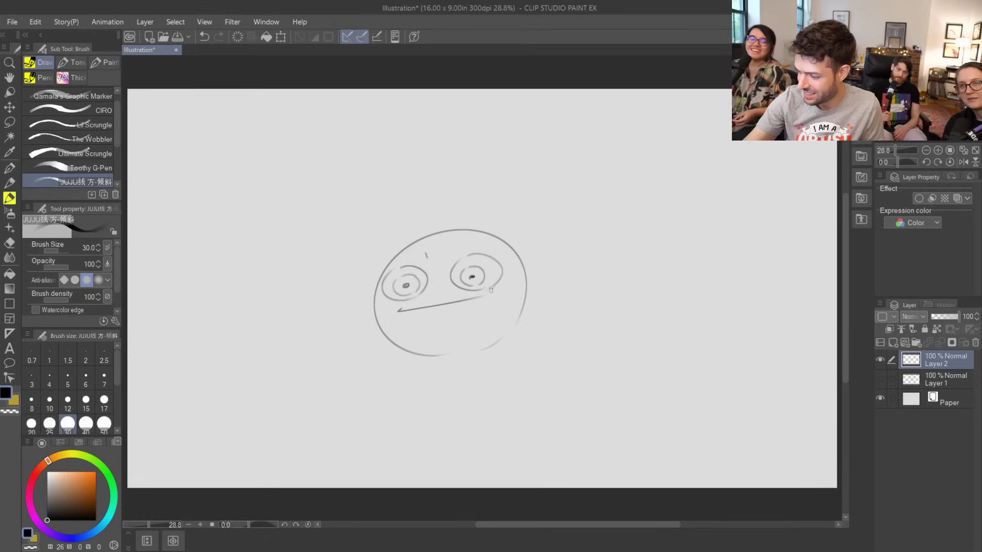
{"action": "left_click_drag", "start_coordinate": [399, 310], "coordinate": [427, 336]}
{"action": "left_click_drag", "start_coordinate": [485, 297], "coordinate": [462, 340]}
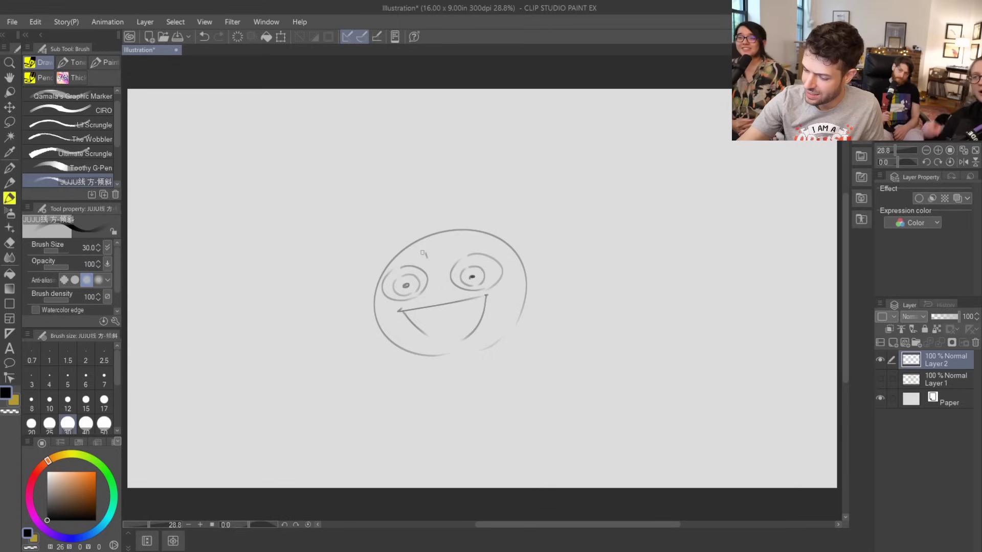
- Draw thick angled eyebrows with forked outer ends and erase the head outline crossing them with a size 30 hard eraser
{"action": "mouse_move", "coordinate": [426, 252]}
{"action": "left_mouse_down"}
{"action": "mouse_move", "coordinate": [380, 242]}
{"action": "mouse_move", "coordinate": [368, 259]}
{"action": "mouse_move", "coordinate": [417, 259]}
{"action": "mouse_move", "coordinate": [518, 224]}
{"action": "left_mouse_up"}
{"action": "mouse_move", "coordinate": [474, 248]}
{"action": "left_mouse_down"}
{"action": "mouse_move", "coordinate": [449, 256]}
{"action": "mouse_move", "coordinate": [522, 236]}
{"action": "mouse_move", "coordinate": [504, 233]}
{"action": "left_mouse_up"}
{"action": "key", "text": "e"}
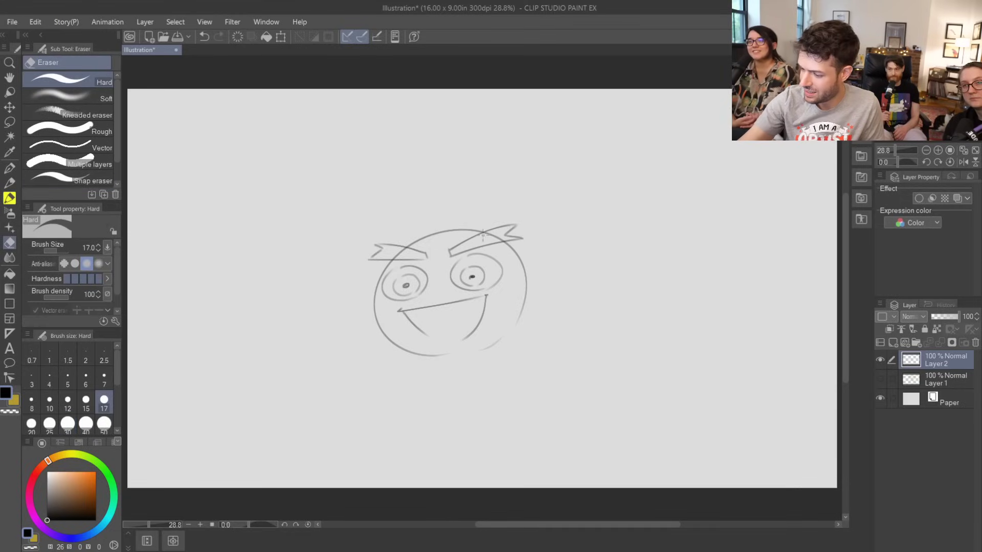
{"action": "key", "text": "bracketright"}
{"action": "key", "text": "bracketright"}
{"action": "key", "text": "bracketright"}
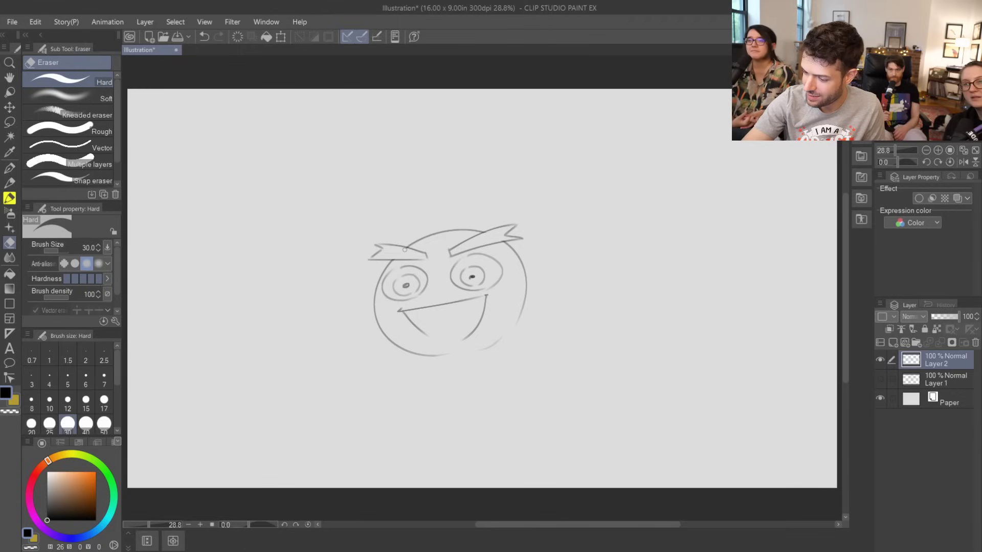
- Erase and redraw the right eye's pupil, and add a tiny nose mark above the mouth
{"action": "key", "text": "b"}
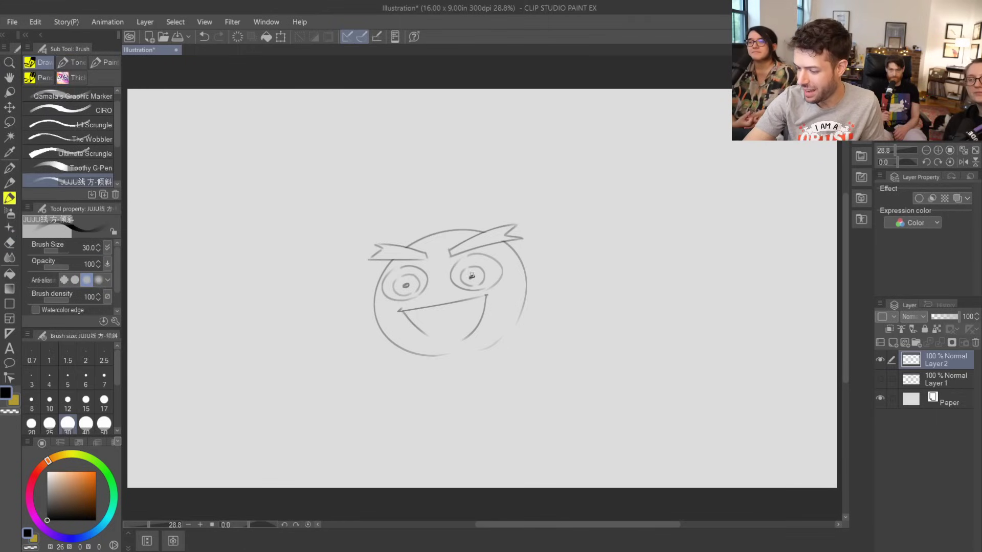
{"action": "key", "text": "ctrl+z"}
{"action": "key", "text": "e"}
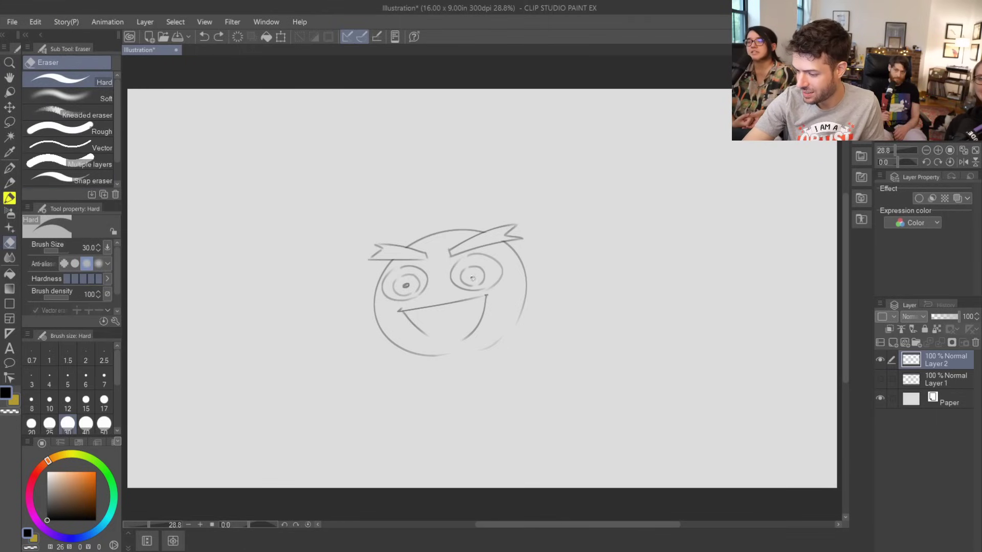
{"action": "key", "text": "b"}
{"action": "left_click_drag", "start_coordinate": [472, 277], "coordinate": [470, 278]}
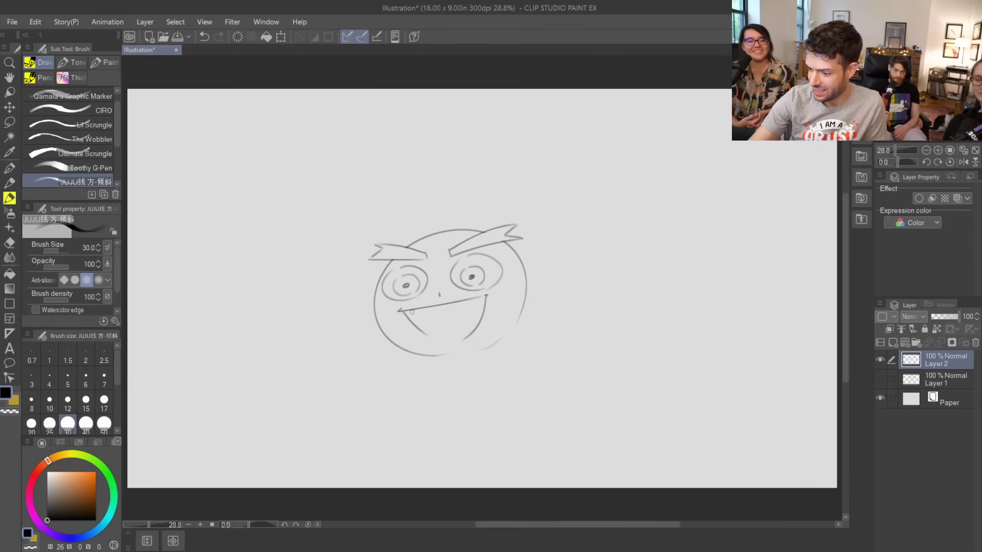
- Draw an upper row of teeth, a lower gum line and a tongue inside the open mouth
{"action": "mouse_move", "coordinate": [411, 312]}
{"action": "left_mouse_down"}
{"action": "mouse_move", "coordinate": [437, 317]}
{"action": "mouse_move", "coordinate": [478, 305]}
{"action": "left_mouse_up"}
{"action": "key", "text": "ctrl+z"}
{"action": "left_click_drag", "start_coordinate": [417, 317], "coordinate": [479, 297]}
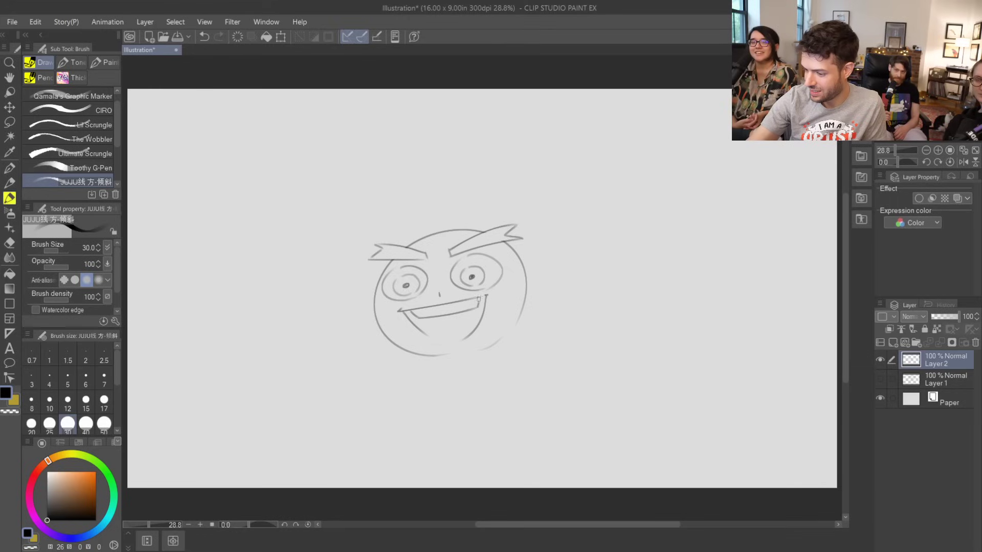
{"action": "mouse_move", "coordinate": [419, 321]}
{"action": "left_mouse_down"}
{"action": "mouse_move", "coordinate": [465, 323]}
{"action": "mouse_move", "coordinate": [450, 332]}
{"action": "mouse_move", "coordinate": [473, 311]}
{"action": "mouse_move", "coordinate": [445, 332]}
{"action": "mouse_move", "coordinate": [476, 311]}
{"action": "mouse_move", "coordinate": [430, 327]}
{"action": "mouse_move", "coordinate": [470, 317]}
{"action": "left_mouse_up"}
{"action": "key", "text": "ctrl+z"}
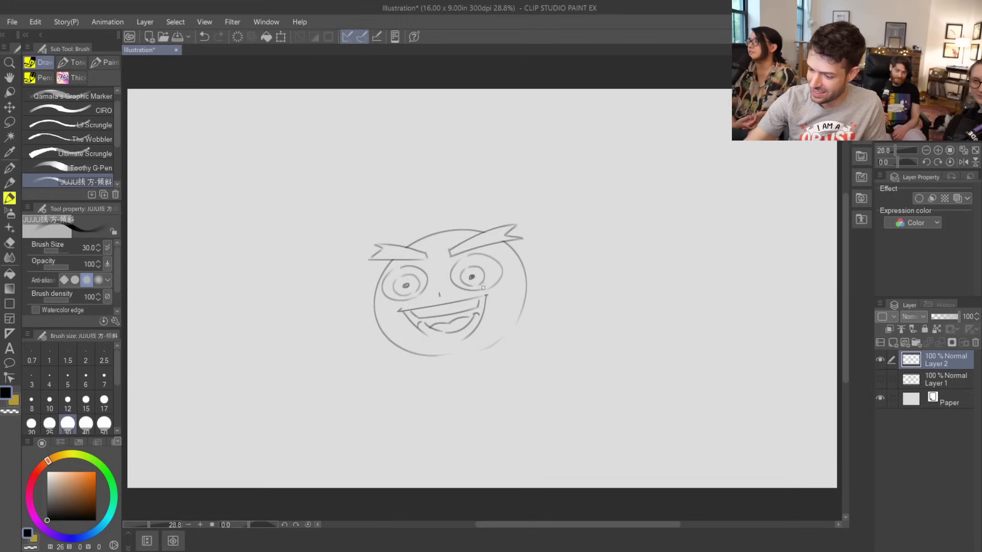
- Erase the left side of the head outline and redraw it from the left eyebrow down around the chin
{"action": "key", "text": "e"}
{"action": "mouse_move", "coordinate": [391, 262]}
{"action": "left_mouse_down"}
{"action": "mouse_move", "coordinate": [373, 297]}
{"action": "mouse_move", "coordinate": [391, 342]}
{"action": "mouse_move", "coordinate": [440, 359]}
{"action": "left_mouse_up"}
{"action": "key", "text": "b"}
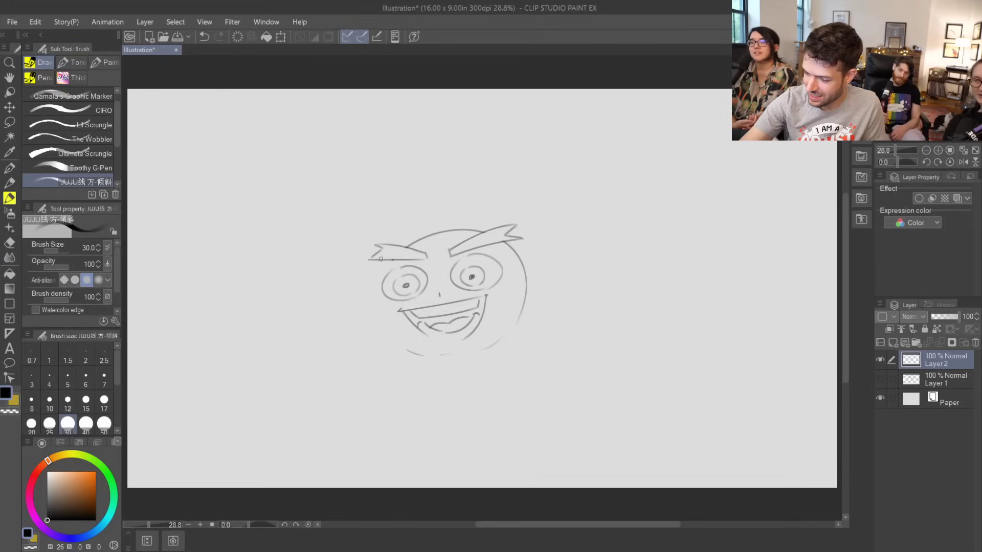
{"action": "left_click_drag", "start_coordinate": [380, 259], "coordinate": [400, 347]}
{"action": "key", "text": "ctrl+z"}
{"action": "mouse_move", "coordinate": [380, 261]}
{"action": "left_mouse_down"}
{"action": "mouse_move", "coordinate": [401, 345]}
{"action": "mouse_move", "coordinate": [469, 357]}
{"action": "mouse_move", "coordinate": [478, 343]}
{"action": "left_mouse_up"}
{"action": "key", "text": "ctrl+z"}
{"action": "mouse_move", "coordinate": [400, 342]}
{"action": "left_mouse_down"}
{"action": "mouse_move", "coordinate": [522, 333]}
{"action": "mouse_move", "coordinate": [484, 348]}
{"action": "mouse_move", "coordinate": [518, 328]}
{"action": "left_mouse_up"}
- Redraw the right cheek slightly further inward and erase the old outline beside it
{"action": "left_click_drag", "start_coordinate": [513, 244], "coordinate": [516, 325]}
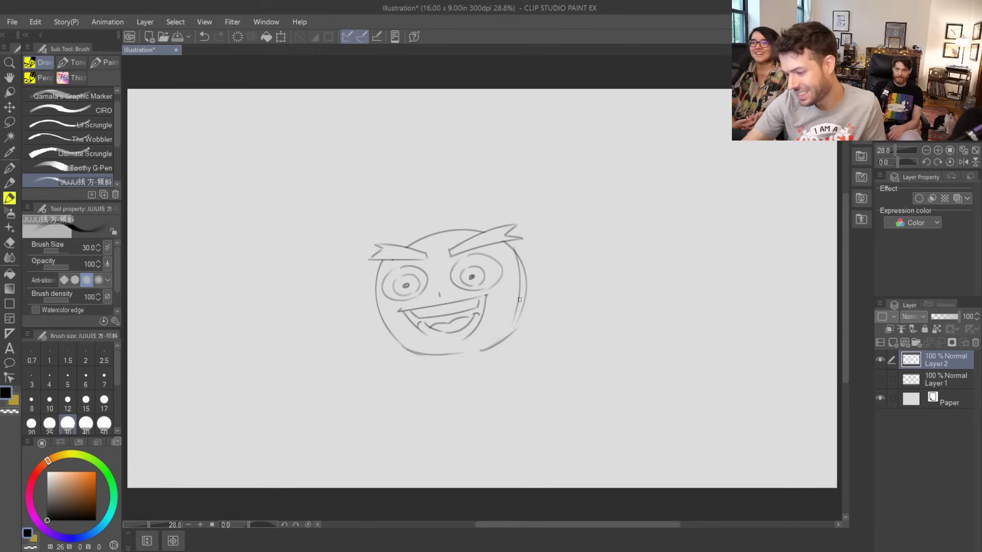
{"action": "key", "text": "ctrl+z"}
{"action": "mouse_move", "coordinate": [513, 246]}
{"action": "left_mouse_down"}
{"action": "mouse_move", "coordinate": [509, 334]}
{"action": "mouse_move", "coordinate": [525, 289]}
{"action": "left_mouse_up"}
{"action": "key", "text": "e"}
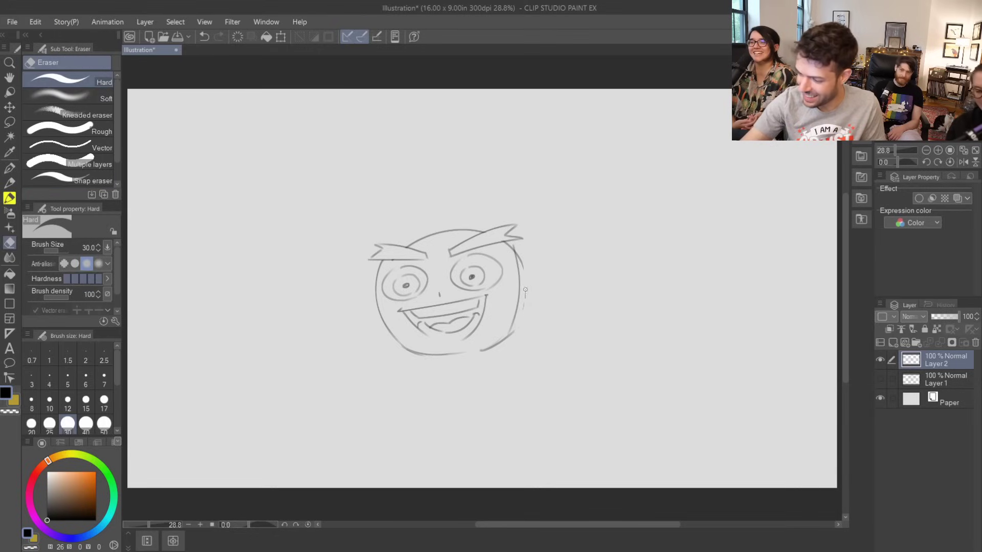
{"action": "left_click_drag", "start_coordinate": [521, 249], "coordinate": [518, 264]}
{"action": "key", "text": "b"}
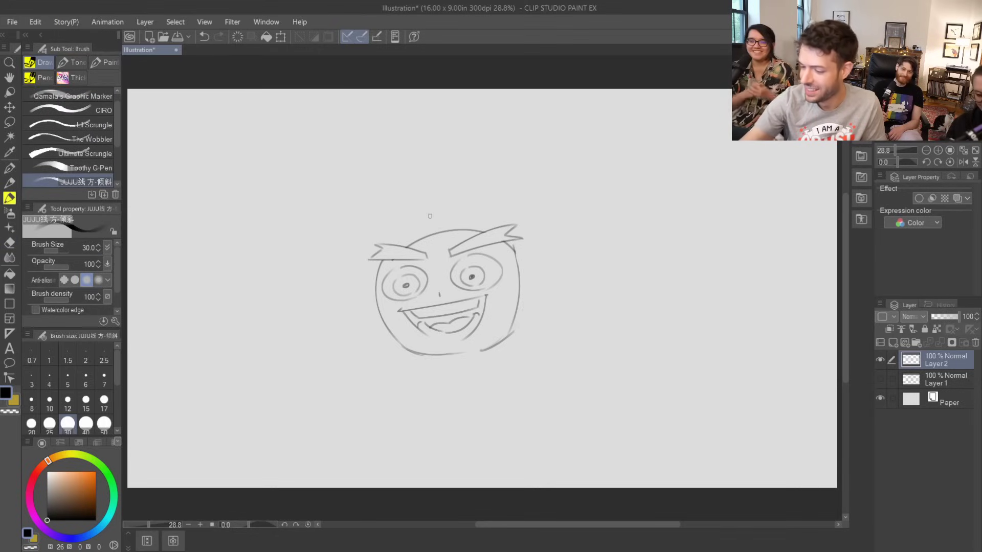
- Erase the top of the head outline above and between the eyebrows
{"action": "key", "text": "e"}
{"action": "left_click_drag", "start_coordinate": [406, 247], "coordinate": [480, 230]}
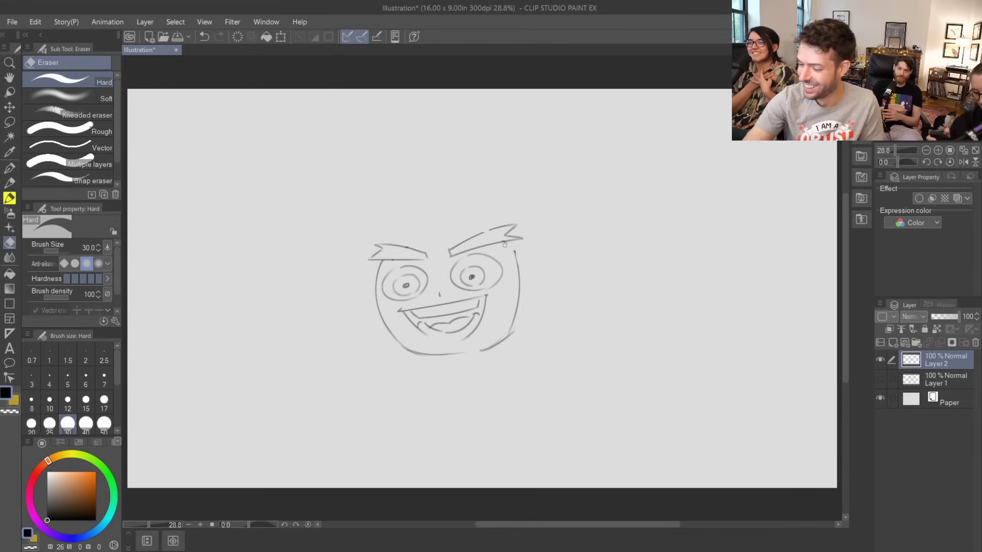
{"action": "key", "text": "b"}
- Erase the rounded jaw and redraw both cheek lines tapering to a narrower chin
{"action": "key", "text": "e"}
{"action": "mouse_move", "coordinate": [514, 326]}
{"action": "left_mouse_down"}
{"action": "mouse_move", "coordinate": [483, 350]}
{"action": "mouse_move", "coordinate": [517, 276]}
{"action": "mouse_move", "coordinate": [502, 326]}
{"action": "mouse_move", "coordinate": [481, 338]}
{"action": "left_mouse_up"}
{"action": "key", "text": "b"}
{"action": "key", "text": "ctrl+z"}
{"action": "key", "text": "ctrl+z"}
{"action": "mouse_move", "coordinate": [515, 266]}
{"action": "left_mouse_down"}
{"action": "mouse_move", "coordinate": [516, 302]}
{"action": "mouse_move", "coordinate": [483, 343]}
{"action": "left_mouse_up"}
{"action": "key", "text": "e"}
{"action": "left_click_drag", "start_coordinate": [409, 352], "coordinate": [478, 346]}
{"action": "key", "text": "b"}
{"action": "key", "text": "ctrl+z"}
{"action": "left_click_drag", "start_coordinate": [386, 327], "coordinate": [447, 357]}
- Draw a rounded ear on each side of the head and redraw the left side of the face
{"action": "key", "text": "e"}
{"action": "key", "text": "b"}
{"action": "mouse_move", "coordinate": [505, 323]}
{"action": "left_mouse_down"}
{"action": "mouse_move", "coordinate": [463, 355]}
{"action": "mouse_move", "coordinate": [499, 331]}
{"action": "mouse_move", "coordinate": [512, 277]}
{"action": "mouse_move", "coordinate": [513, 313]}
{"action": "mouse_move", "coordinate": [517, 280]}
{"action": "mouse_move", "coordinate": [537, 258]}
{"action": "mouse_move", "coordinate": [522, 307]}
{"action": "left_mouse_up"}
{"action": "key", "text": "e"}
{"action": "key", "text": "b"}
{"action": "left_click_drag", "start_coordinate": [387, 331], "coordinate": [381, 263]}
{"action": "key", "text": "e"}
{"action": "key", "text": "b"}
{"action": "left_click_drag", "start_coordinate": [378, 313], "coordinate": [374, 276]}
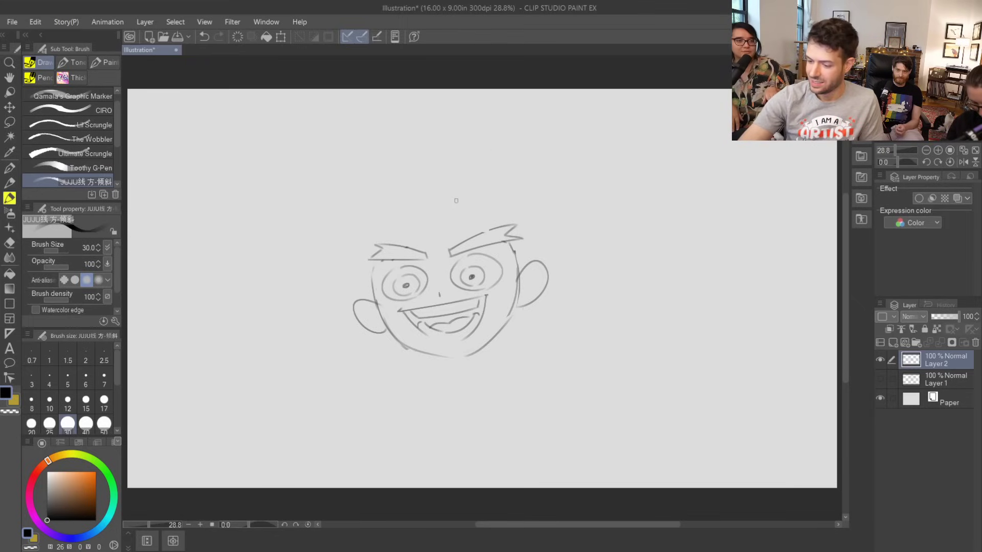
- Lasso the eyes, eyebrows, nose and mouth, shift them slightly down and to the right, and deselect
{"action": "key", "text": "m"}
{"action": "mouse_move", "coordinate": [399, 321]}
{"action": "left_mouse_down"}
{"action": "mouse_move", "coordinate": [354, 232]}
{"action": "mouse_move", "coordinate": [509, 183]}
{"action": "mouse_move", "coordinate": [541, 221]}
{"action": "mouse_move", "coordinate": [499, 252]}
{"action": "mouse_move", "coordinate": [509, 288]}
{"action": "mouse_move", "coordinate": [486, 333]}
{"action": "mouse_move", "coordinate": [437, 348]}
{"action": "mouse_move", "coordinate": [404, 338]}
{"action": "left_mouse_up"}
{"action": "left_click", "coordinate": [499, 369]}
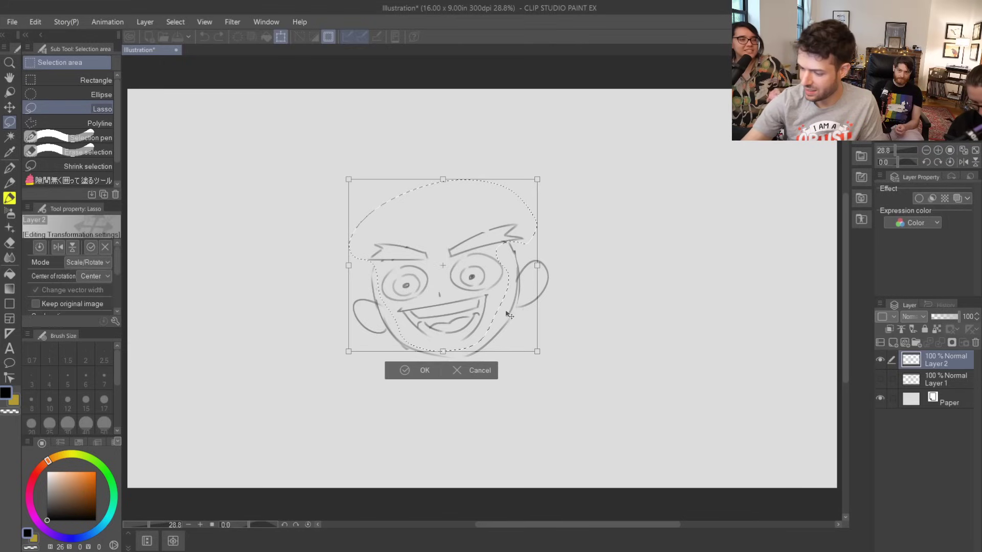
{"action": "left_click_drag", "start_coordinate": [515, 314], "coordinate": [515, 323]}
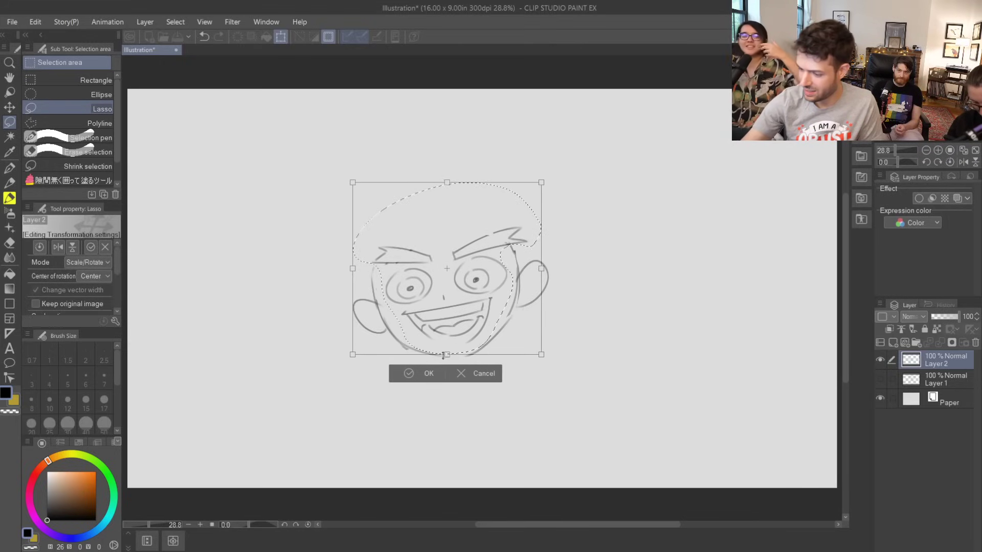
{"action": "left_click", "coordinate": [416, 374]}
{"action": "left_click", "coordinate": [341, 373]}
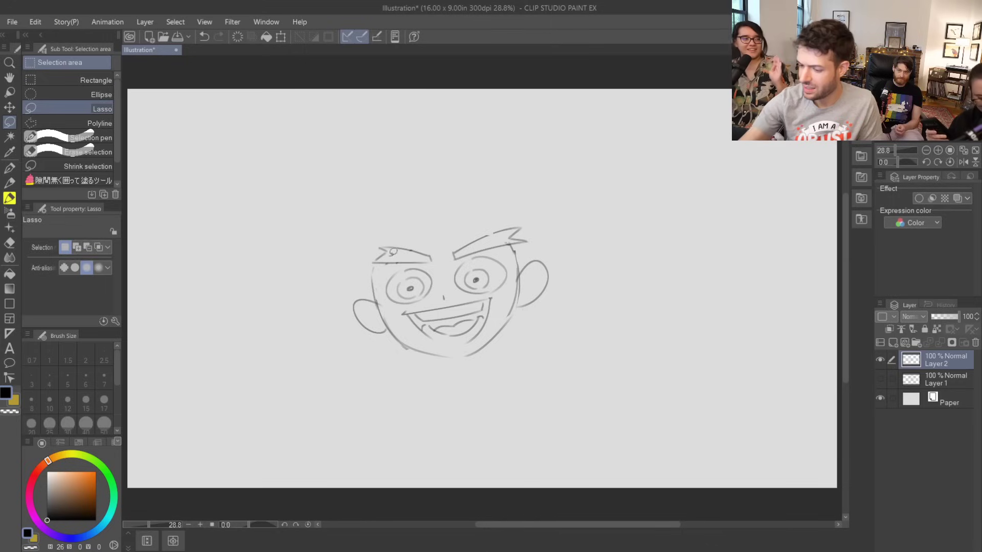
- Erase the left eyebrow's forked end and redraw it extending further beyond the face
{"action": "key", "text": "e"}
{"action": "key", "text": "b"}
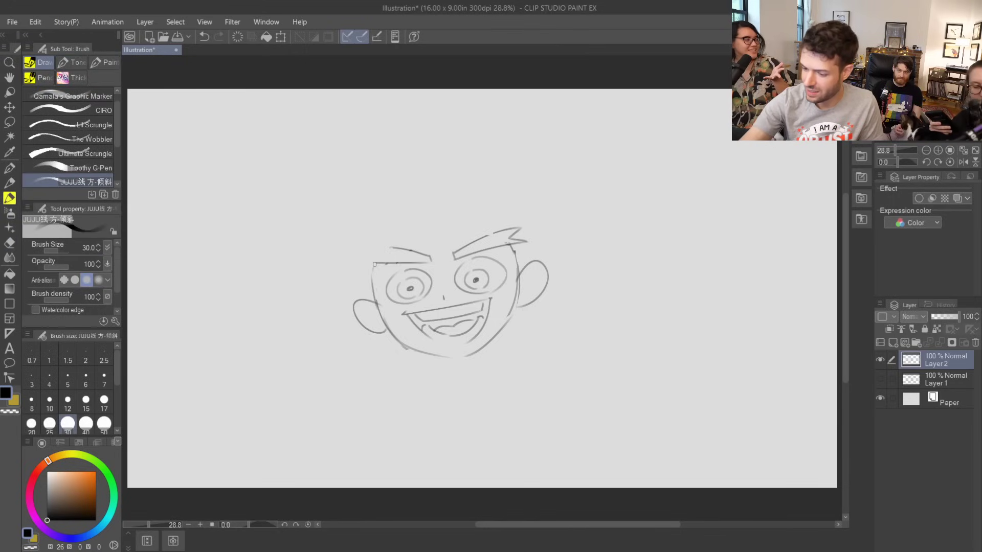
{"action": "mouse_move", "coordinate": [358, 264]}
{"action": "left_mouse_down"}
{"action": "mouse_move", "coordinate": [371, 242]}
{"action": "mouse_move", "coordinate": [371, 256]}
{"action": "mouse_move", "coordinate": [360, 249]}
{"action": "mouse_move", "coordinate": [397, 247]}
{"action": "left_mouse_up"}
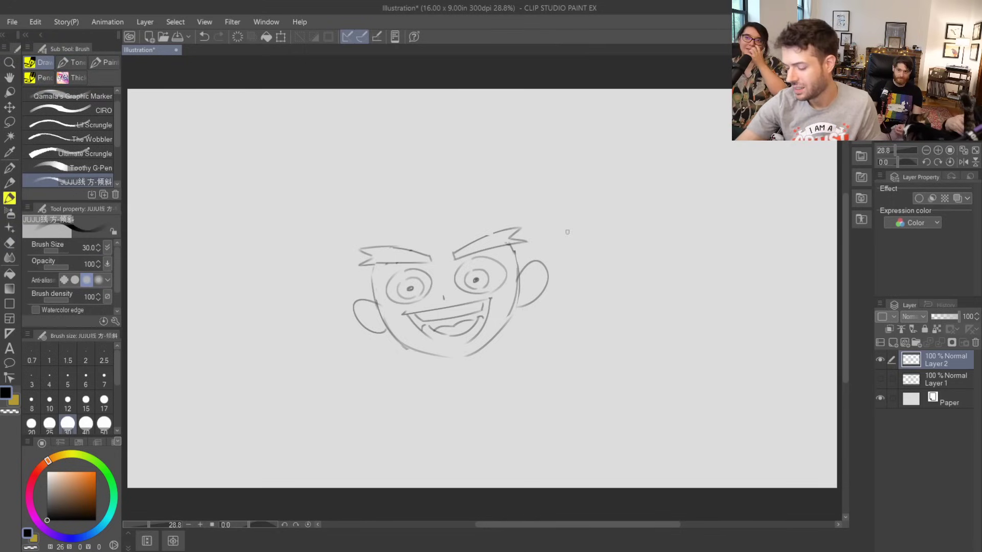
- Sketch short curved skull lines above both eyebrows and erase the stray line at the left jaw
{"action": "left_click_drag", "start_coordinate": [376, 249], "coordinate": [403, 228]}
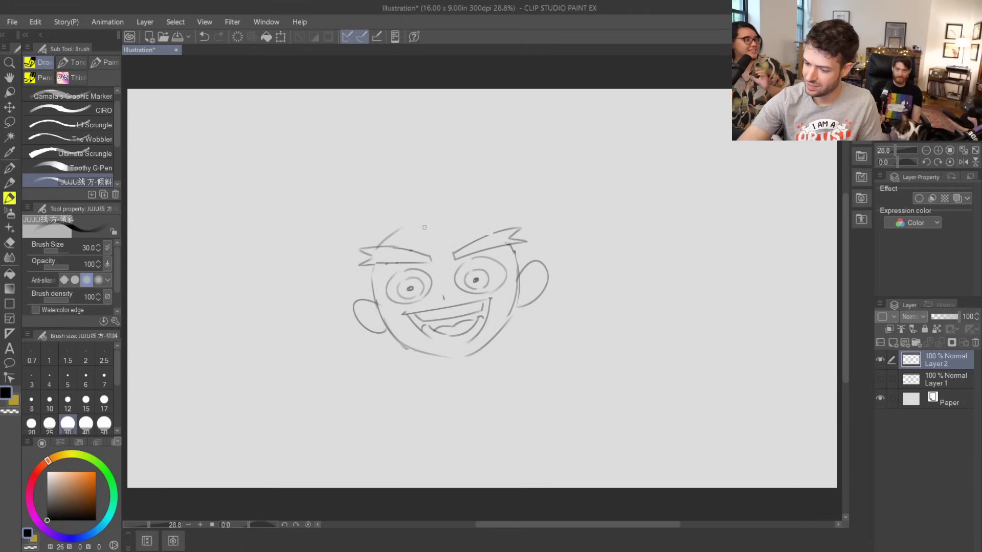
{"action": "mouse_move", "coordinate": [502, 233]}
{"action": "left_mouse_down"}
{"action": "mouse_move", "coordinate": [498, 222]}
{"action": "mouse_move", "coordinate": [469, 216]}
{"action": "left_mouse_up"}
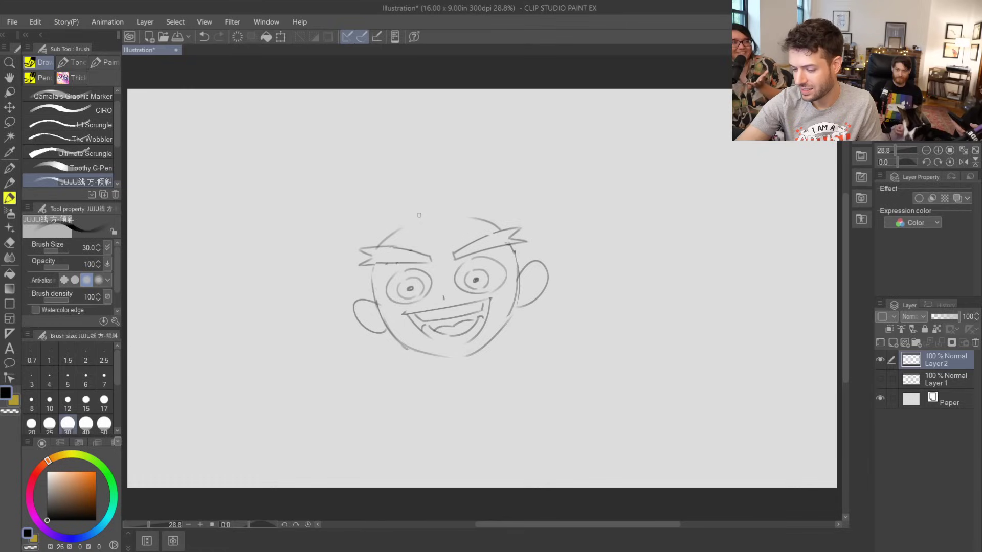
{"action": "key", "text": "e"}
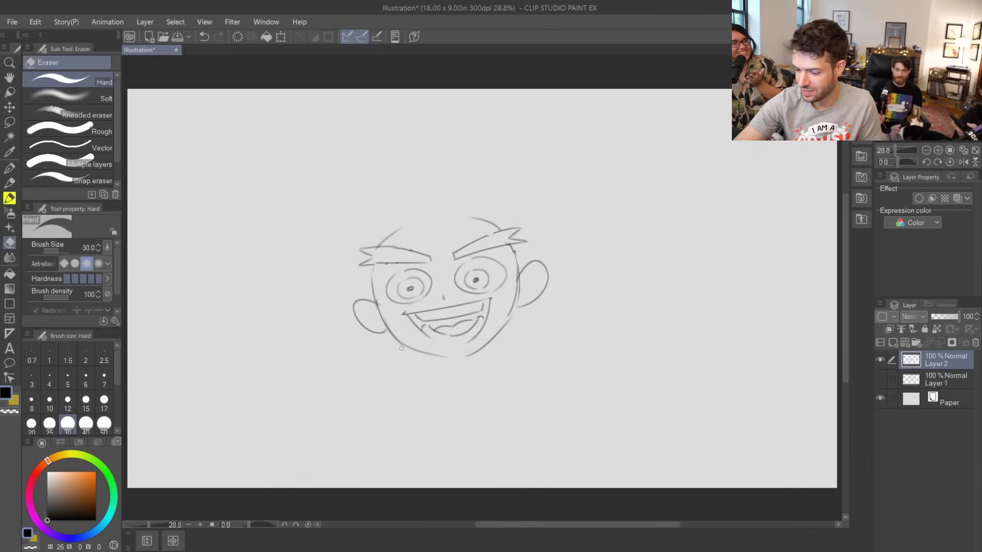
{"action": "key", "text": "b"}
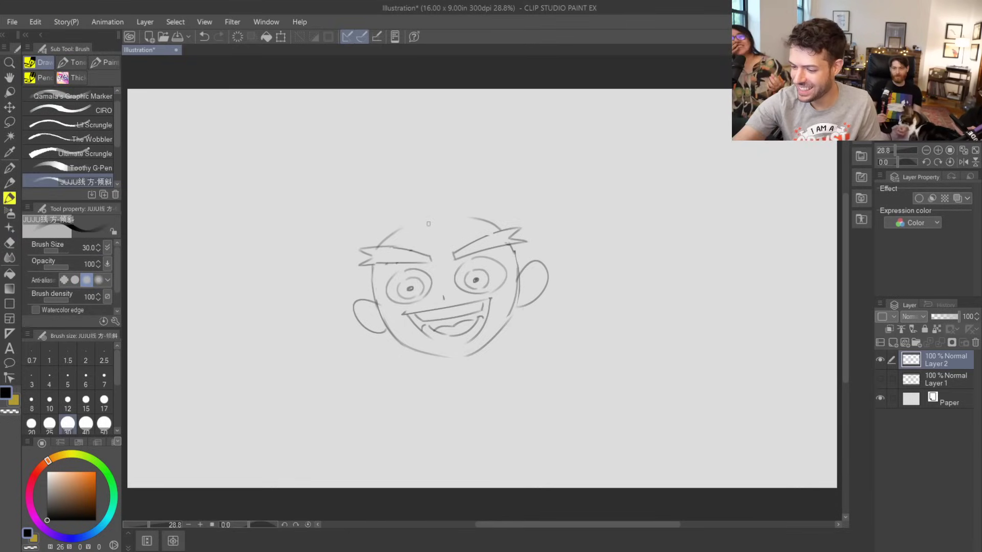
{"action": "left_click_drag", "start_coordinate": [425, 228], "coordinate": [411, 152]}
{"action": "key", "text": "ctrl+z"}
{"action": "mouse_move", "coordinate": [427, 229]}
{"action": "left_mouse_down"}
{"action": "mouse_move", "coordinate": [403, 188]}
{"action": "mouse_move", "coordinate": [438, 159]}
{"action": "left_mouse_up"}
{"action": "key", "text": "ctrl+z"}
{"action": "mouse_move", "coordinate": [412, 252]}
{"action": "left_mouse_down"}
{"action": "mouse_move", "coordinate": [430, 223]}
{"action": "mouse_move", "coordinate": [422, 236]}
{"action": "mouse_move", "coordinate": [442, 250]}
{"action": "mouse_move", "coordinate": [401, 201]}
{"action": "mouse_move", "coordinate": [431, 152]}
{"action": "left_mouse_up"}
{"action": "key", "text": "ctrl+z"}
{"action": "key", "text": "ctrl+z"}
- Draw jagged pointed hair locks flaring outward below both ears
{"action": "key", "text": "ctrl+z"}
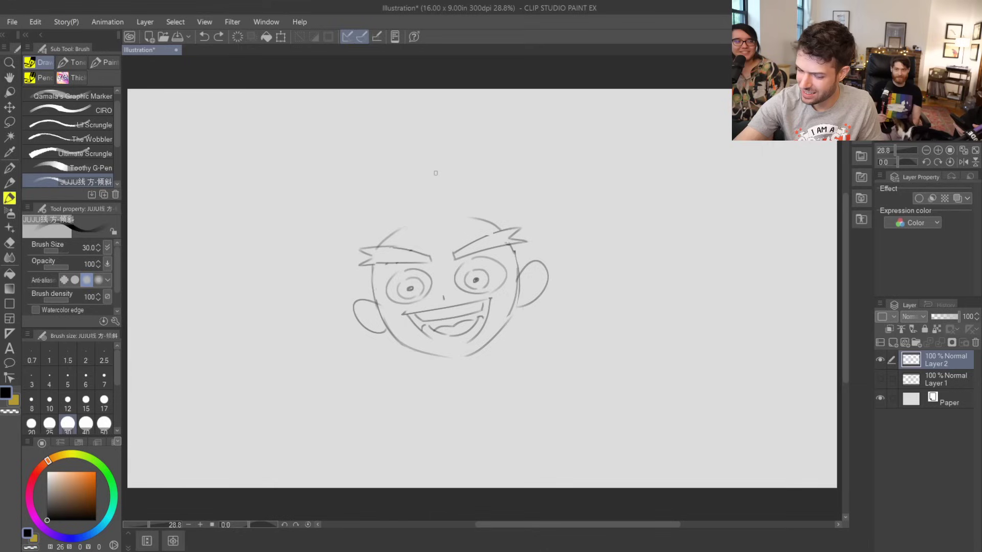
{"action": "mouse_move", "coordinate": [367, 335]}
{"action": "left_mouse_down"}
{"action": "mouse_move", "coordinate": [333, 371]}
{"action": "mouse_move", "coordinate": [392, 387]}
{"action": "left_mouse_up"}
{"action": "key", "text": "ctrl+z"}
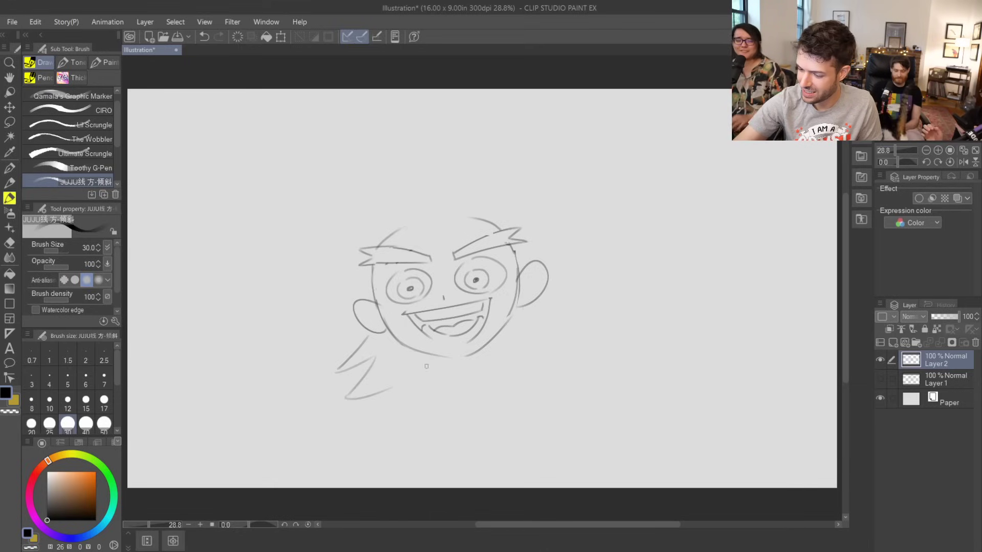
{"action": "mouse_move", "coordinate": [522, 307]}
{"action": "left_mouse_down"}
{"action": "mouse_move", "coordinate": [578, 317]}
{"action": "mouse_move", "coordinate": [531, 321]}
{"action": "mouse_move", "coordinate": [589, 342]}
{"action": "left_mouse_up"}
{"action": "left_click_drag", "start_coordinate": [540, 369], "coordinate": [592, 347]}
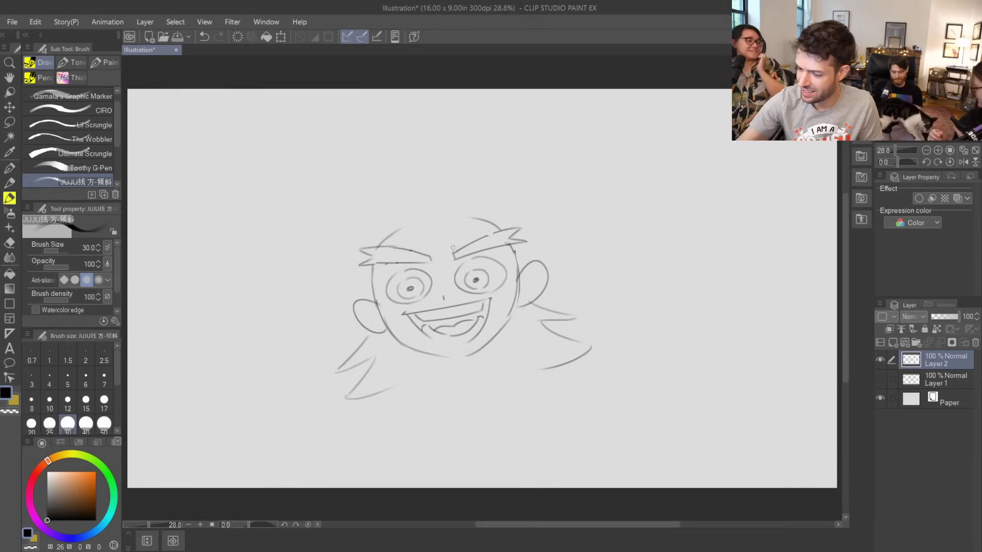
- Sketch the skull's outer contour around the grinning face and add a pointed, forked hair tuft on top
{"action": "left_click_drag", "start_coordinate": [361, 277], "coordinate": [362, 300]}
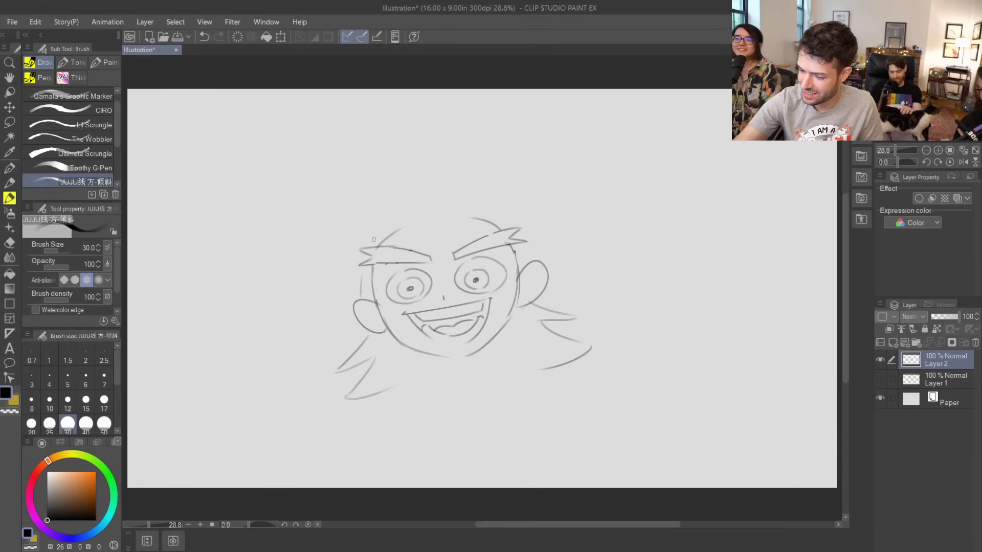
{"action": "key", "text": "ctrl+z"}
{"action": "mouse_move", "coordinate": [373, 231]}
{"action": "left_mouse_down"}
{"action": "mouse_move", "coordinate": [440, 197]}
{"action": "mouse_move", "coordinate": [368, 241]}
{"action": "mouse_move", "coordinate": [413, 204]}
{"action": "mouse_move", "coordinate": [443, 200]}
{"action": "mouse_move", "coordinate": [368, 242]}
{"action": "mouse_move", "coordinate": [387, 224]}
{"action": "mouse_move", "coordinate": [458, 205]}
{"action": "mouse_move", "coordinate": [415, 218]}
{"action": "mouse_move", "coordinate": [435, 167]}
{"action": "mouse_move", "coordinate": [434, 193]}
{"action": "mouse_move", "coordinate": [445, 173]}
{"action": "mouse_move", "coordinate": [528, 261]}
{"action": "left_mouse_up"}
{"action": "key", "text": "ctrl+z"}
{"action": "key", "text": "ctrl+z"}
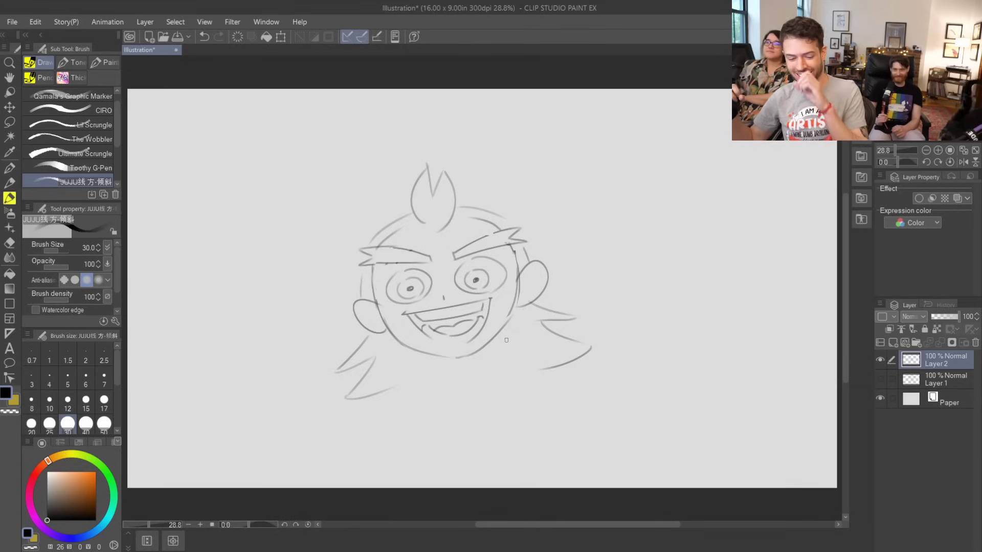
- Lasso the whole grinning head, clear it from Layer 2, and deselect
{"action": "key", "text": "m"}
{"action": "mouse_move", "coordinate": [522, 418]}
{"action": "left_mouse_down"}
{"action": "mouse_move", "coordinate": [504, 134]}
{"action": "mouse_move", "coordinate": [532, 444]}
{"action": "left_mouse_up"}
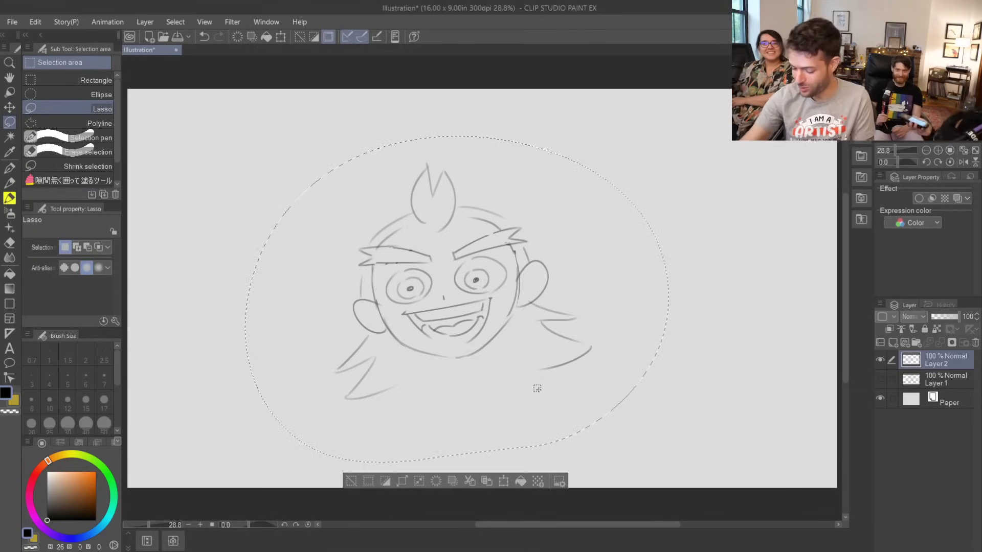
{"action": "key", "text": "ctrl+d"}
{"action": "key", "text": "b"}
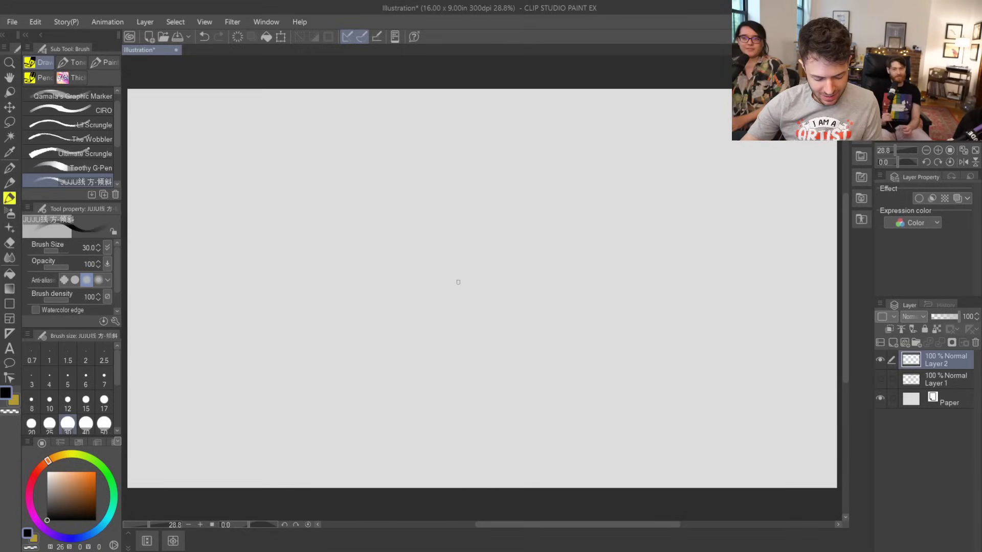
- Sketch a light, wide oval for a new head in the middle of the canvas
{"action": "mouse_move", "coordinate": [393, 209]}
{"action": "left_mouse_down"}
{"action": "mouse_move", "coordinate": [424, 307]}
{"action": "mouse_move", "coordinate": [410, 190]}
{"action": "left_mouse_up"}
{"action": "key", "text": "ctrl+z"}
{"action": "mouse_move", "coordinate": [444, 317]}
{"action": "left_mouse_down"}
{"action": "mouse_move", "coordinate": [537, 267]}
{"action": "mouse_move", "coordinate": [419, 317]}
{"action": "left_mouse_up"}
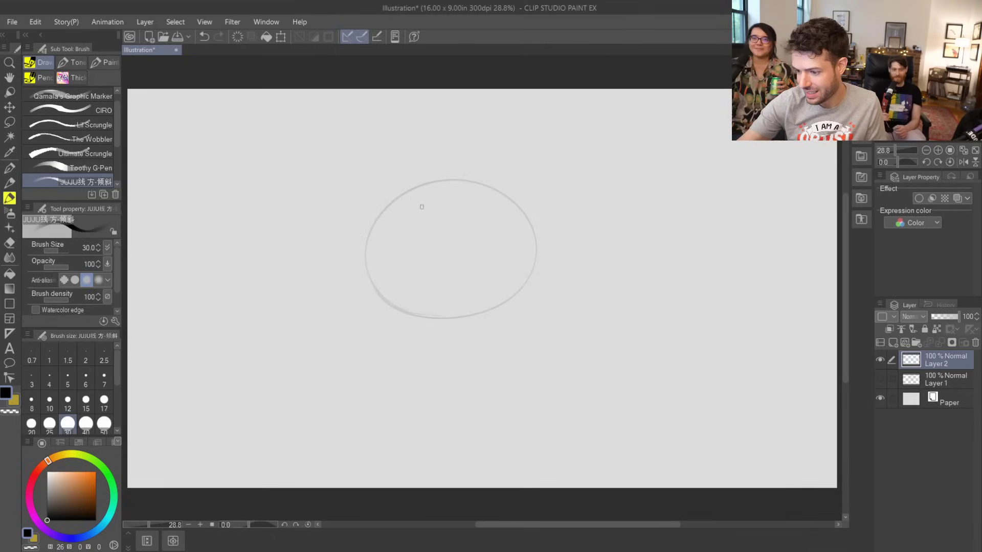
- Add a slanted vertical centre line and a curved eye-level guideline across the head oval
{"action": "left_click_drag", "start_coordinate": [422, 184], "coordinate": [448, 368]}
{"action": "key", "text": "ctrl+z"}
{"action": "left_click_drag", "start_coordinate": [417, 172], "coordinate": [440, 325]}
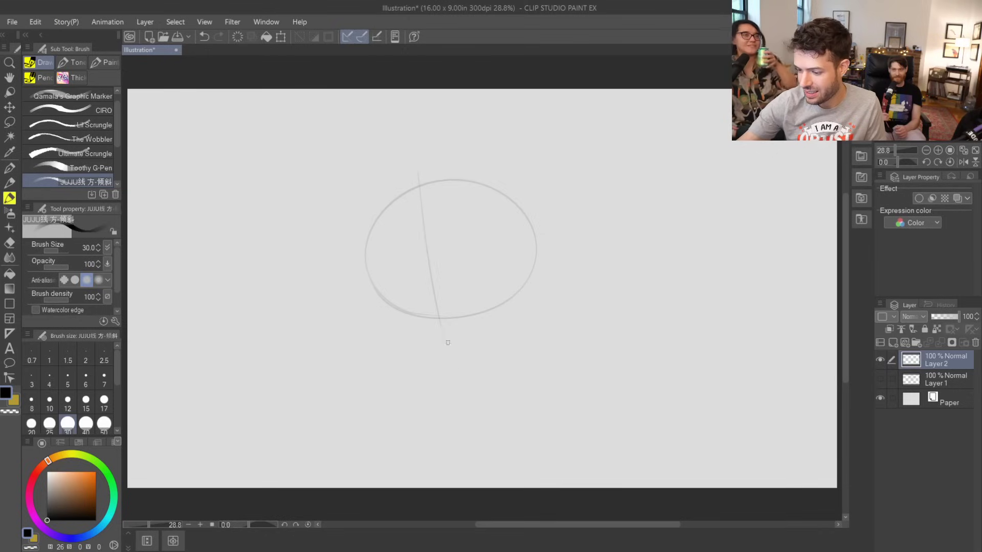
{"action": "left_click_drag", "start_coordinate": [352, 273], "coordinate": [430, 238]}
{"action": "left_click_drag", "start_coordinate": [360, 268], "coordinate": [532, 236]}
{"action": "key", "text": "ctrl+z"}
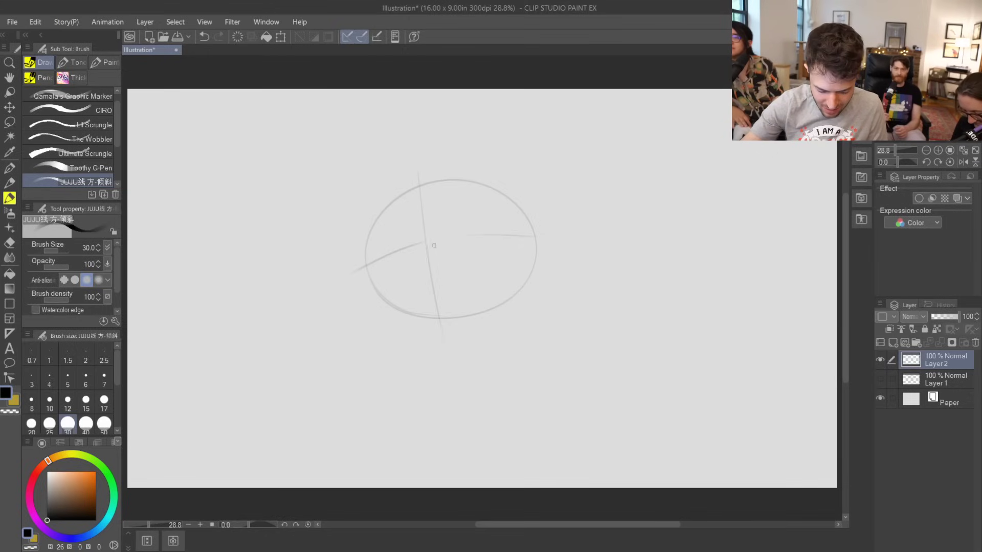
- Draw an angular, pointed nose facing left beside the centre line
{"action": "mouse_move", "coordinate": [421, 237]}
{"action": "left_mouse_down"}
{"action": "mouse_move", "coordinate": [413, 263]}
{"action": "mouse_move", "coordinate": [426, 278]}
{"action": "mouse_move", "coordinate": [417, 252]}
{"action": "mouse_move", "coordinate": [410, 265]}
{"action": "mouse_move", "coordinate": [423, 277]}
{"action": "mouse_move", "coordinate": [418, 243]}
{"action": "left_mouse_up"}
{"action": "key", "text": "ctrl+z"}
{"action": "key", "text": "ctrl+z"}
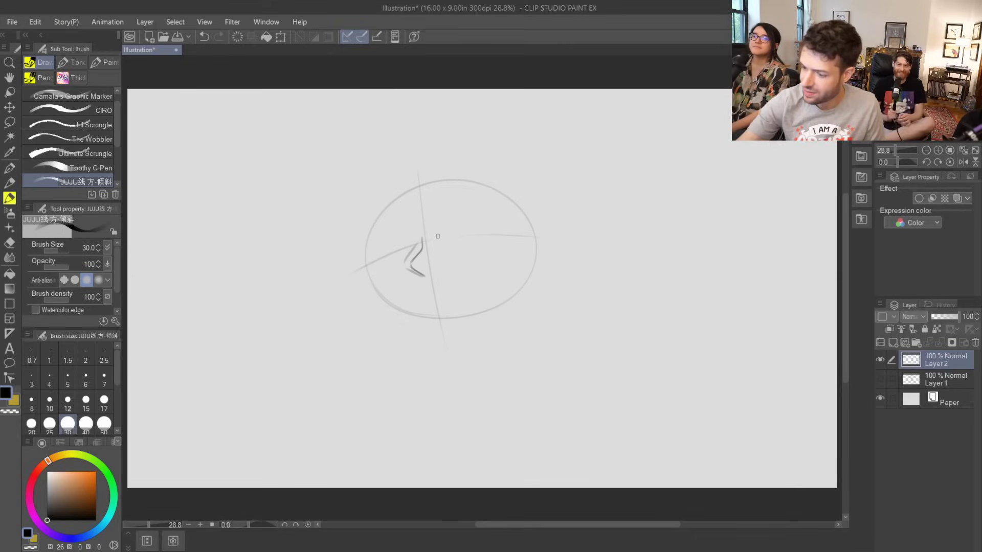
- Draw arched upper eyelids with winged outer corners for both eyes and thicken their lines
{"action": "left_click_drag", "start_coordinate": [439, 236], "coordinate": [463, 212]}
{"action": "key", "text": "ctrl+z"}
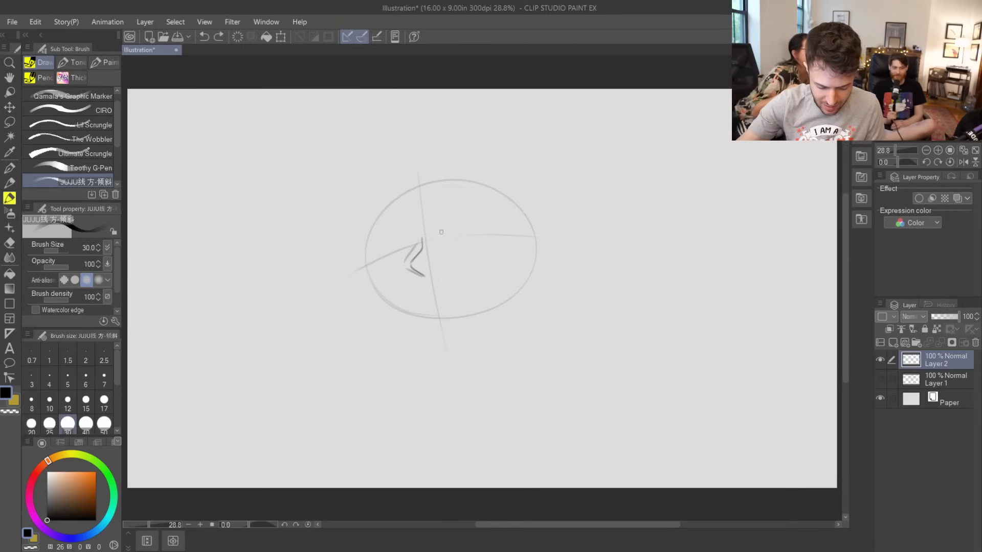
{"action": "mouse_move", "coordinate": [441, 233]}
{"action": "left_mouse_down"}
{"action": "mouse_move", "coordinate": [460, 211]}
{"action": "mouse_move", "coordinate": [448, 224]}
{"action": "mouse_move", "coordinate": [505, 219]}
{"action": "mouse_move", "coordinate": [472, 213]}
{"action": "mouse_move", "coordinate": [459, 217]}
{"action": "mouse_move", "coordinate": [509, 220]}
{"action": "left_mouse_up"}
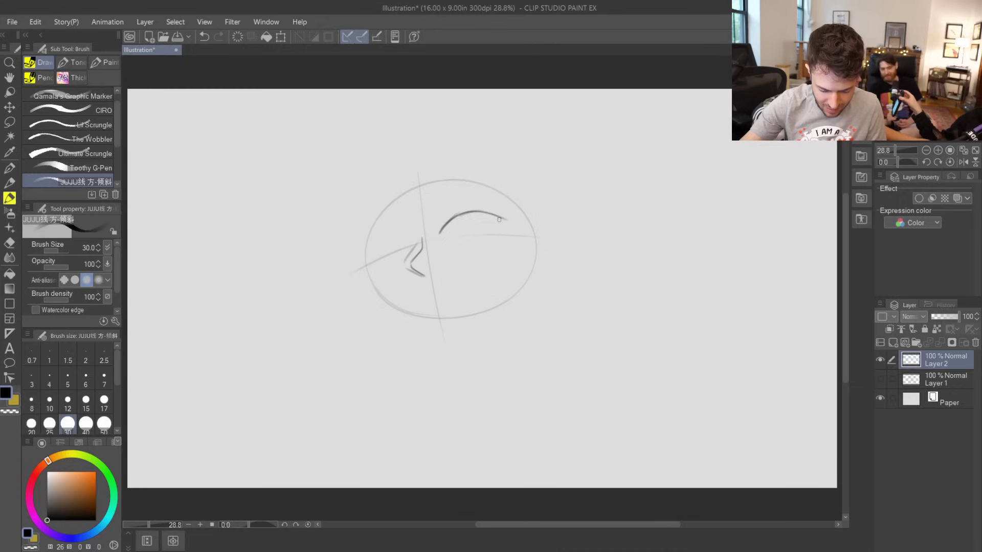
{"action": "left_click_drag", "start_coordinate": [497, 219], "coordinate": [516, 212]}
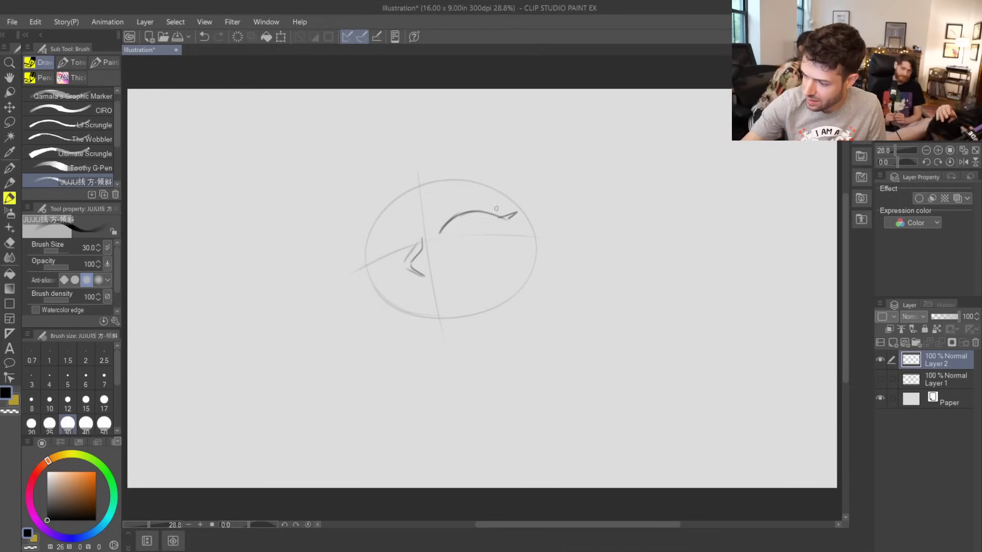
{"action": "mouse_move", "coordinate": [408, 241]}
{"action": "left_mouse_down"}
{"action": "mouse_move", "coordinate": [385, 226]}
{"action": "mouse_move", "coordinate": [355, 243]}
{"action": "mouse_move", "coordinate": [364, 250]}
{"action": "mouse_move", "coordinate": [388, 224]}
{"action": "left_mouse_up"}
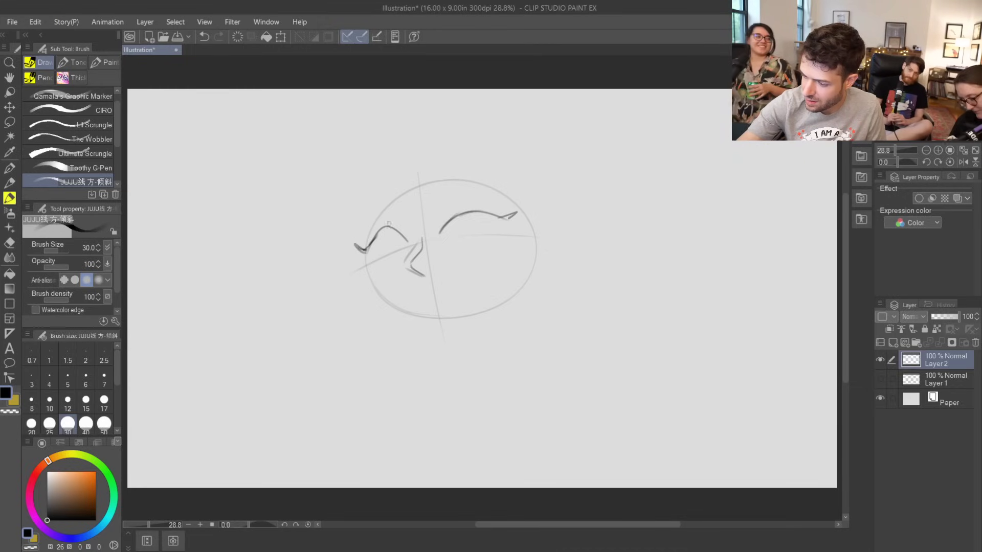
{"action": "key", "text": "ctrl+z"}
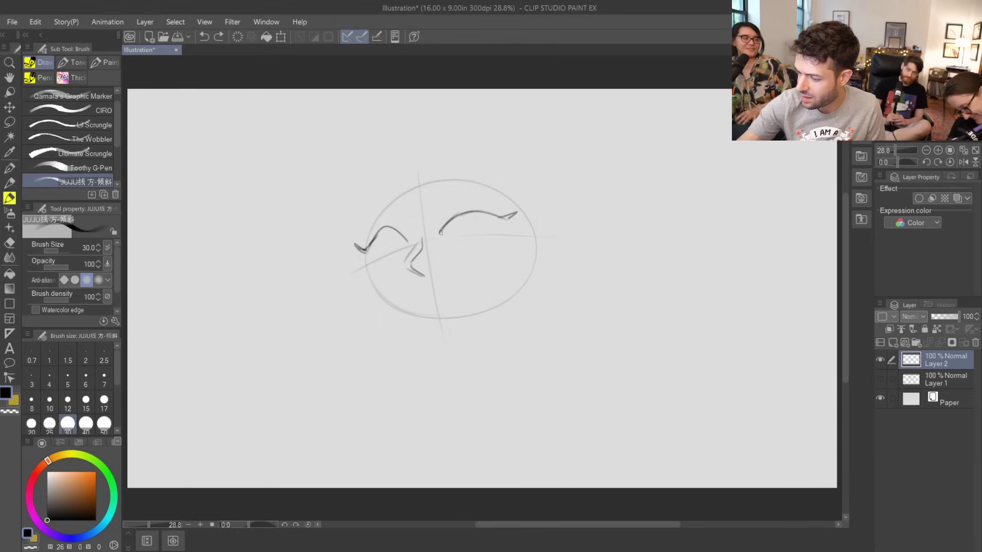
{"action": "mouse_move", "coordinate": [365, 249]}
{"action": "left_mouse_down"}
{"action": "mouse_move", "coordinate": [390, 230]}
{"action": "mouse_move", "coordinate": [406, 241]}
{"action": "mouse_move", "coordinate": [464, 208]}
{"action": "mouse_move", "coordinate": [450, 219]}
{"action": "mouse_move", "coordinate": [475, 207]}
{"action": "mouse_move", "coordinate": [498, 216]}
{"action": "mouse_move", "coordinate": [463, 211]}
{"action": "mouse_move", "coordinate": [503, 216]}
{"action": "left_mouse_up"}
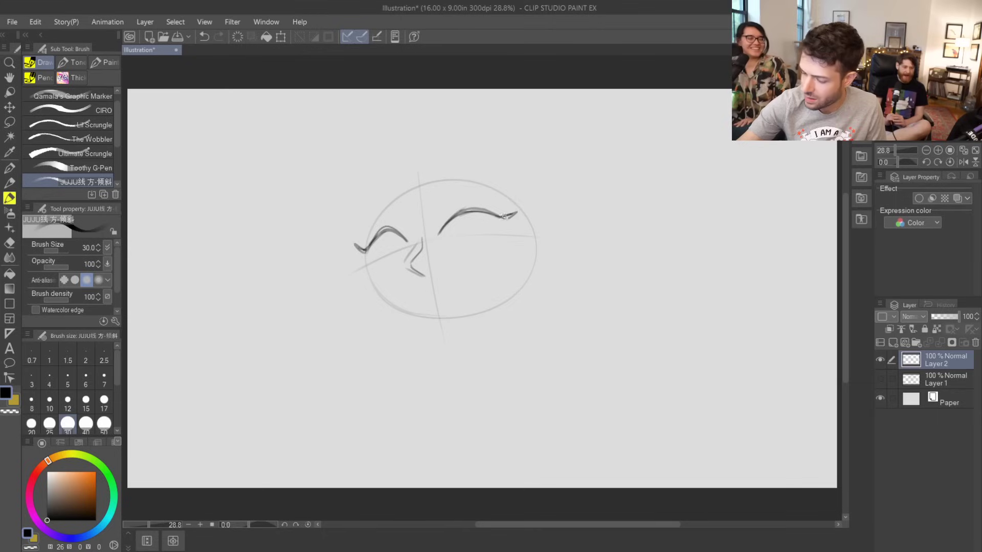
- Add short lower-lid strokes at the outer eye corners and draw round irises with small pupils
{"action": "left_click_drag", "start_coordinate": [357, 248], "coordinate": [379, 259]}
{"action": "key", "text": "ctrl+z"}
{"action": "left_click_drag", "start_coordinate": [508, 214], "coordinate": [494, 234]}
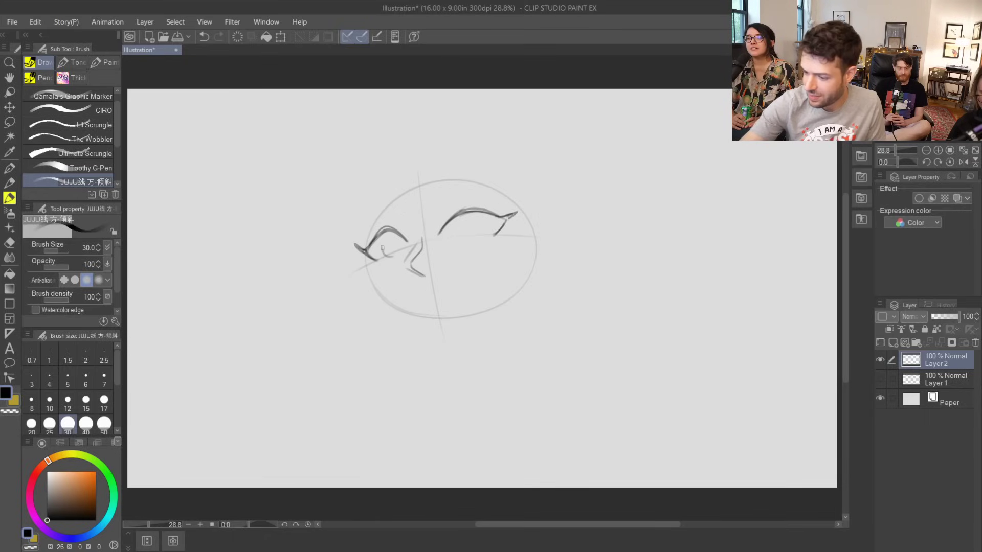
{"action": "left_click_drag", "start_coordinate": [384, 254], "coordinate": [393, 243]}
{"action": "mouse_move", "coordinate": [464, 223]}
{"action": "left_mouse_down"}
{"action": "mouse_move", "coordinate": [457, 236]}
{"action": "mouse_move", "coordinate": [471, 239]}
{"action": "mouse_move", "coordinate": [475, 225]}
{"action": "left_mouse_up"}
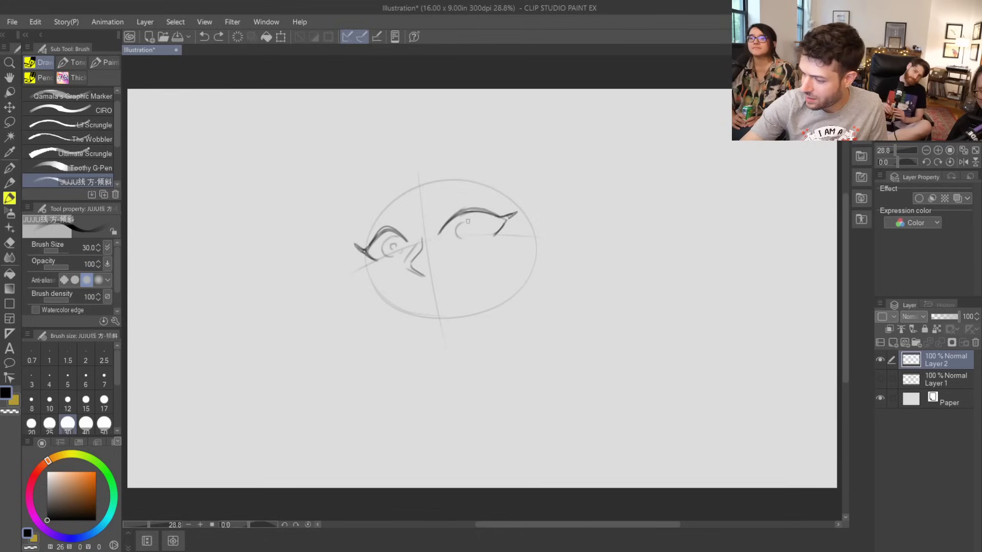
{"action": "left_click_drag", "start_coordinate": [467, 234], "coordinate": [464, 229]}
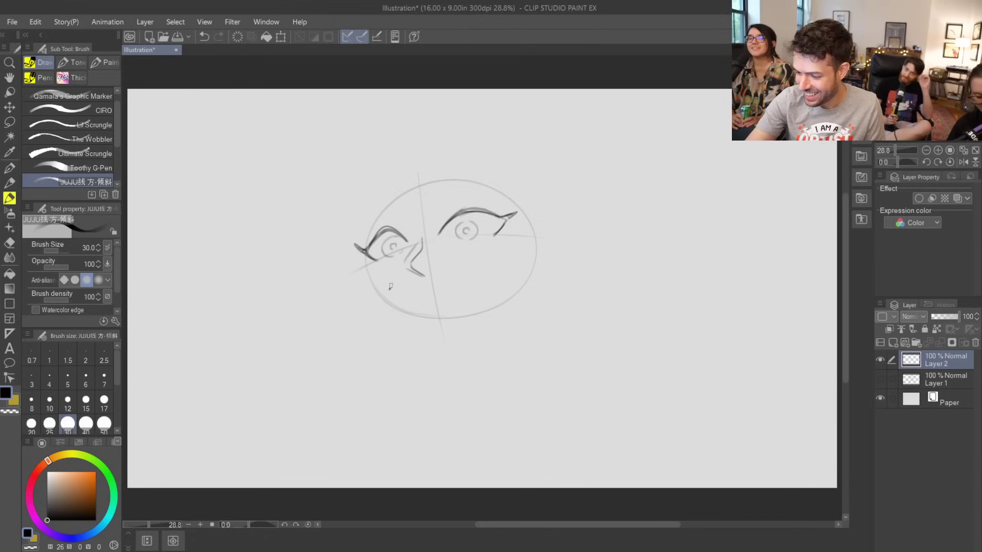
- Draw a wide, lopsided closed smile rising to the right, with a darker lip accent at its middle
{"action": "mouse_move", "coordinate": [387, 290]}
{"action": "left_mouse_down"}
{"action": "mouse_move", "coordinate": [448, 285]}
{"action": "mouse_move", "coordinate": [388, 289]}
{"action": "mouse_move", "coordinate": [418, 290]}
{"action": "left_mouse_up"}
{"action": "key", "text": "ctrl+z"}
{"action": "key", "text": "ctrl+z"}
{"action": "key", "text": "ctrl+z"}
{"action": "key", "text": "ctrl+z"}
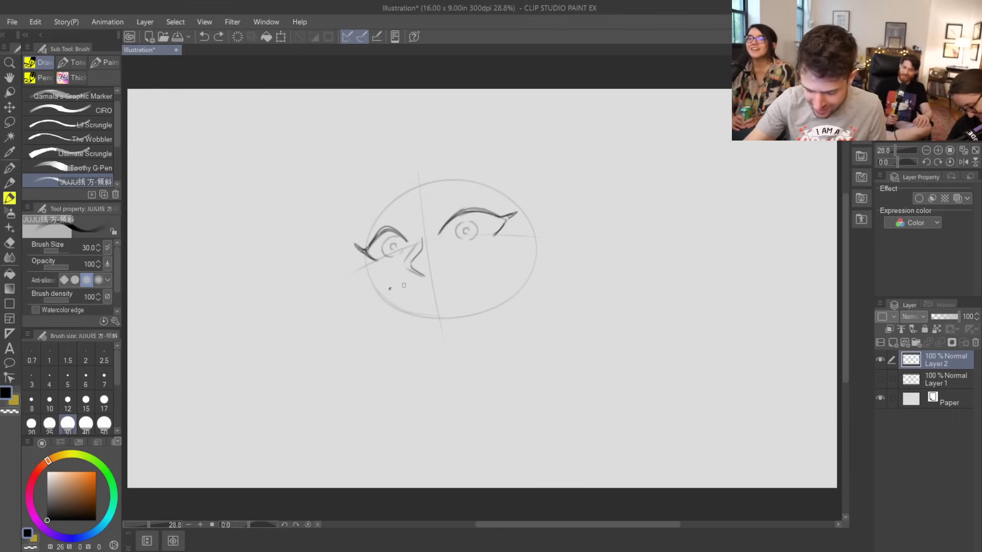
{"action": "mouse_move", "coordinate": [387, 289]}
{"action": "left_mouse_down"}
{"action": "mouse_move", "coordinate": [434, 291]}
{"action": "mouse_move", "coordinate": [477, 267]}
{"action": "left_mouse_up"}
{"action": "key", "text": "ctrl+z"}
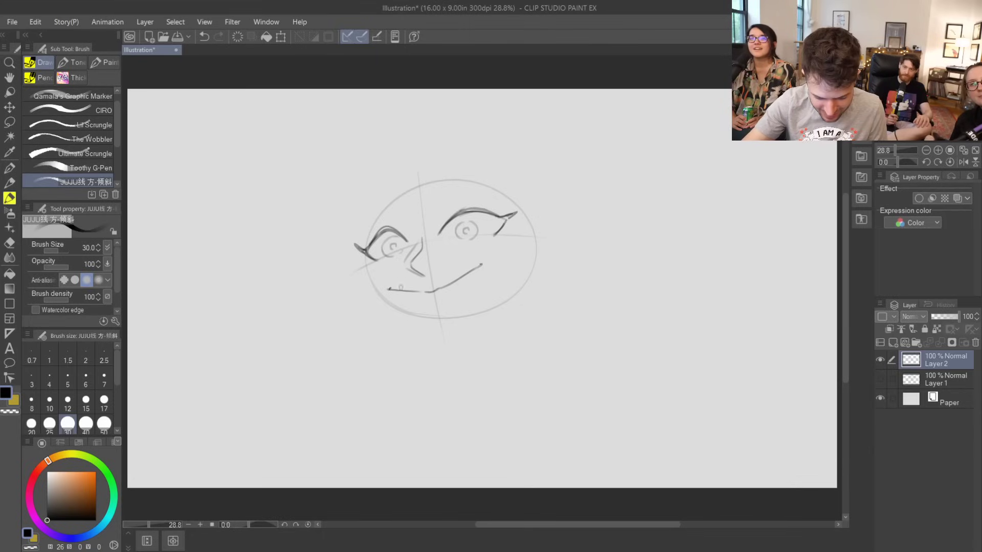
{"action": "mouse_move", "coordinate": [413, 292]}
{"action": "left_mouse_down"}
{"action": "mouse_move", "coordinate": [445, 288]}
{"action": "mouse_move", "coordinate": [431, 295]}
{"action": "left_mouse_up"}
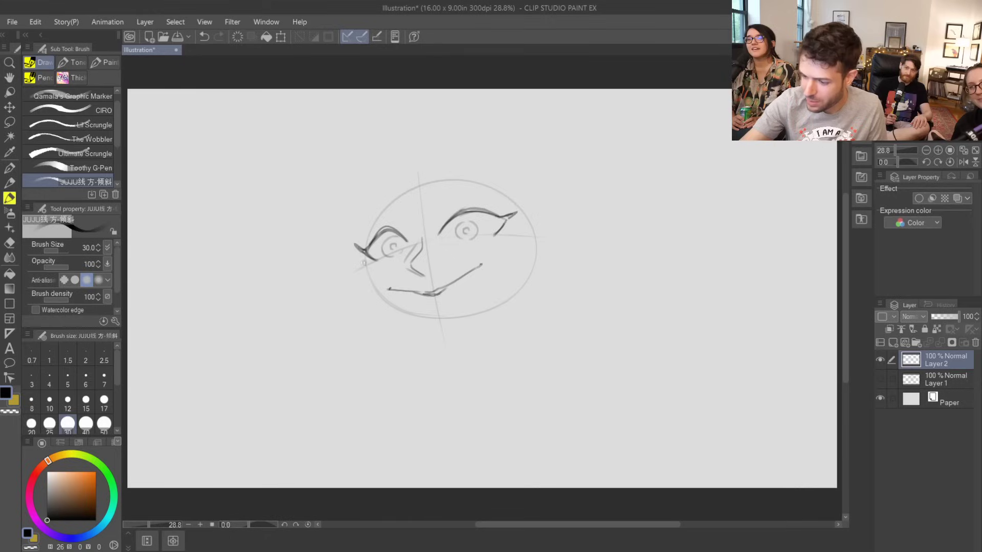
{"action": "left_click_drag", "start_coordinate": [361, 261], "coordinate": [370, 299]}
{"action": "key", "text": "ctrl+z"}
{"action": "mouse_move", "coordinate": [361, 261]}
{"action": "left_mouse_down"}
{"action": "mouse_move", "coordinate": [371, 297]}
{"action": "mouse_move", "coordinate": [407, 327]}
{"action": "left_mouse_up"}
{"action": "key", "text": "ctrl+z"}
{"action": "key", "text": "ctrl+z"}
{"action": "left_click_drag", "start_coordinate": [365, 259], "coordinate": [384, 304]}
{"action": "key", "text": "ctrl+z"}
{"action": "mouse_move", "coordinate": [362, 262]}
{"action": "left_mouse_down"}
{"action": "mouse_move", "coordinate": [377, 302]}
{"action": "mouse_move", "coordinate": [422, 330]}
{"action": "left_mouse_up"}
{"action": "key", "text": "ctrl+z"}
{"action": "key", "text": "ctrl+z"}
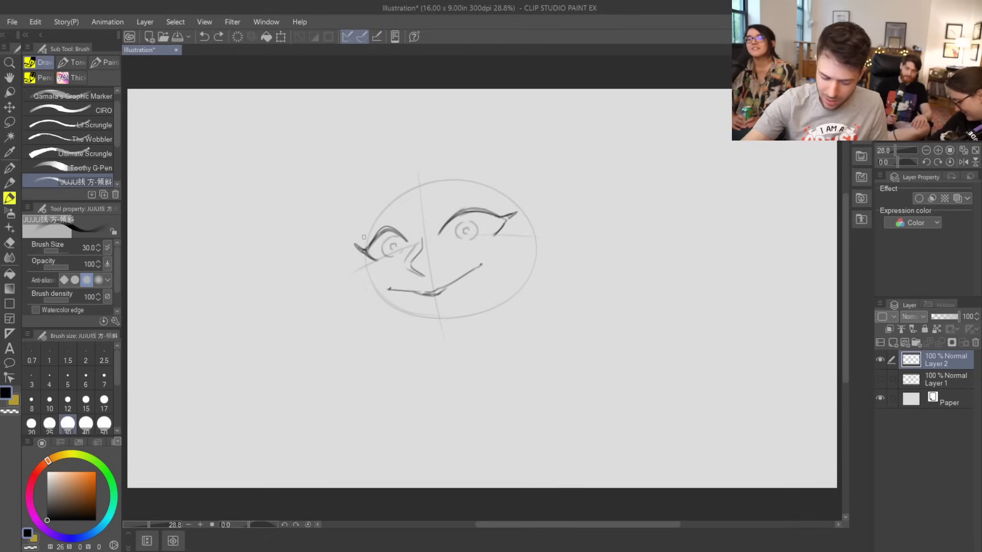
{"action": "key", "text": "ctrl+z"}
{"action": "mouse_move", "coordinate": [363, 241]}
{"action": "left_mouse_down"}
{"action": "mouse_move", "coordinate": [391, 178]}
{"action": "mouse_move", "coordinate": [377, 201]}
{"action": "mouse_move", "coordinate": [435, 193]}
{"action": "mouse_move", "coordinate": [418, 182]}
{"action": "mouse_move", "coordinate": [479, 167]}
{"action": "mouse_move", "coordinate": [459, 173]}
{"action": "mouse_move", "coordinate": [519, 195]}
{"action": "left_mouse_up"}
{"action": "key", "text": "ctrl+z"}
{"action": "key", "text": "ctrl+z"}
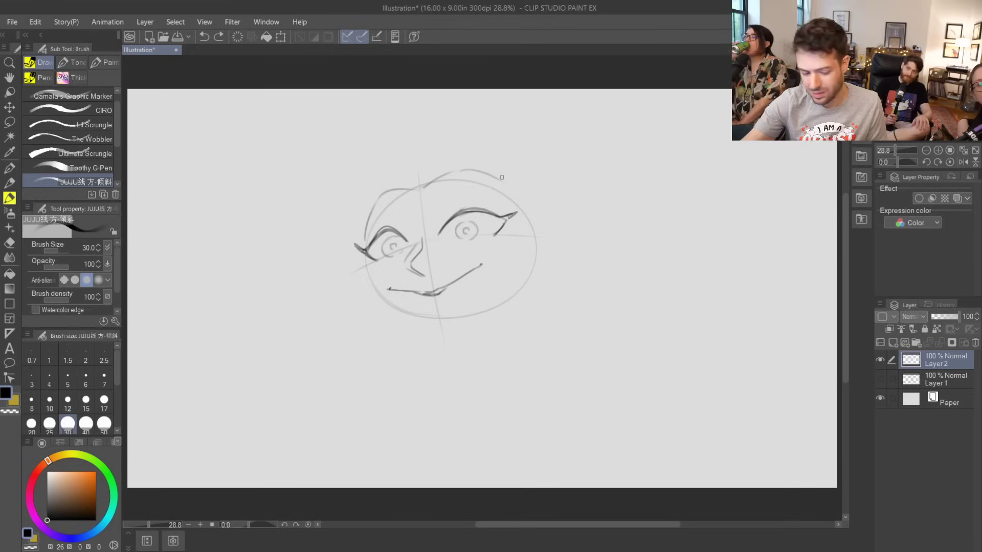
{"action": "key", "text": "ctrl+z"}
{"action": "key", "text": "ctrl+z"}
{"action": "key", "text": "ctrl+z"}
{"action": "key", "text": "ctrl+z"}
{"action": "key", "text": "ctrl+z"}
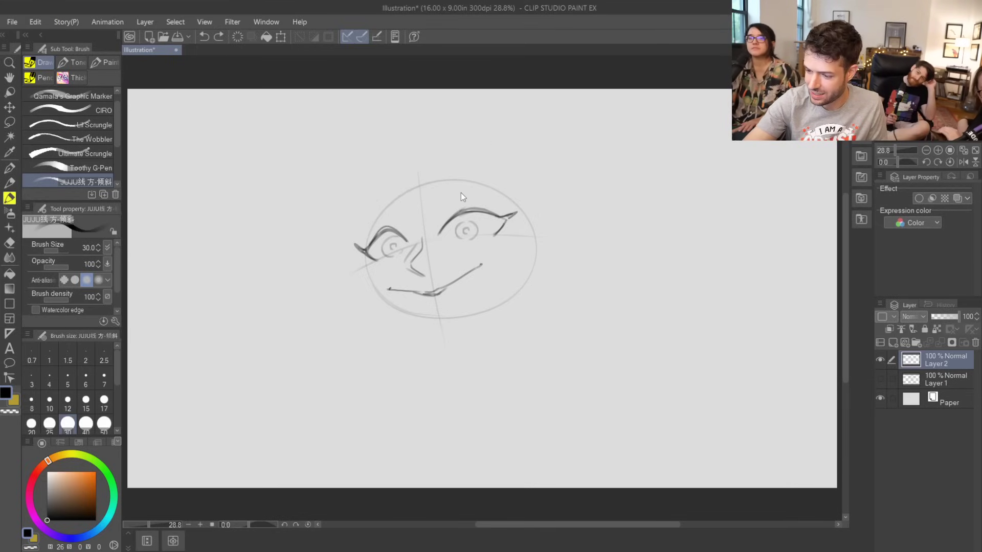
- Draw feathery, forked eyebrows sweeping upward above both eyes and a pointed tuft below the right eye
{"action": "mouse_move", "coordinate": [429, 225]}
{"action": "left_mouse_down"}
{"action": "mouse_move", "coordinate": [446, 192]}
{"action": "mouse_move", "coordinate": [432, 215]}
{"action": "mouse_move", "coordinate": [486, 164]}
{"action": "mouse_move", "coordinate": [485, 176]}
{"action": "mouse_move", "coordinate": [516, 166]}
{"action": "left_mouse_up"}
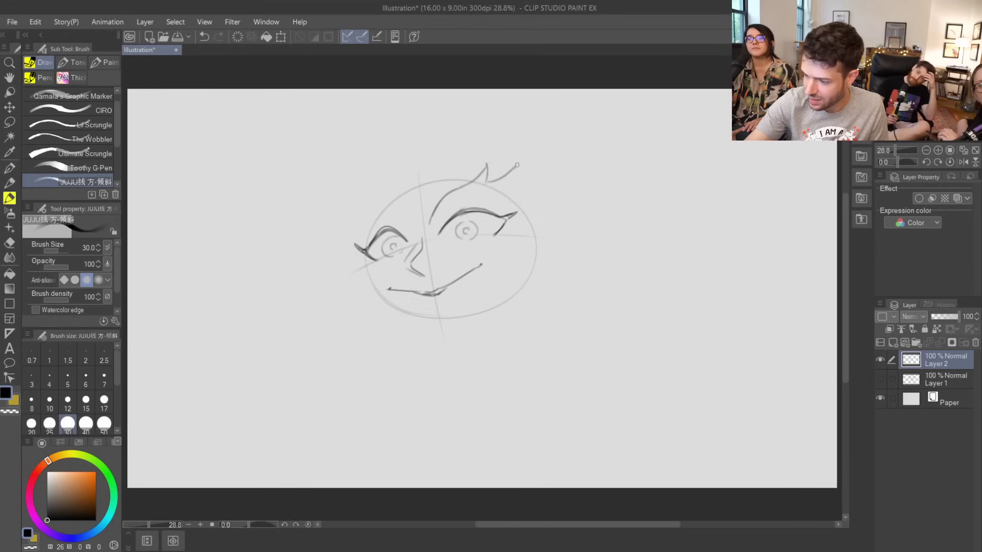
{"action": "mouse_move", "coordinate": [435, 224]}
{"action": "left_mouse_down"}
{"action": "mouse_move", "coordinate": [488, 199]}
{"action": "mouse_move", "coordinate": [430, 220]}
{"action": "mouse_move", "coordinate": [437, 203]}
{"action": "mouse_move", "coordinate": [434, 228]}
{"action": "mouse_move", "coordinate": [459, 203]}
{"action": "mouse_move", "coordinate": [448, 216]}
{"action": "mouse_move", "coordinate": [509, 188]}
{"action": "left_mouse_up"}
{"action": "key", "text": "ctrl+z"}
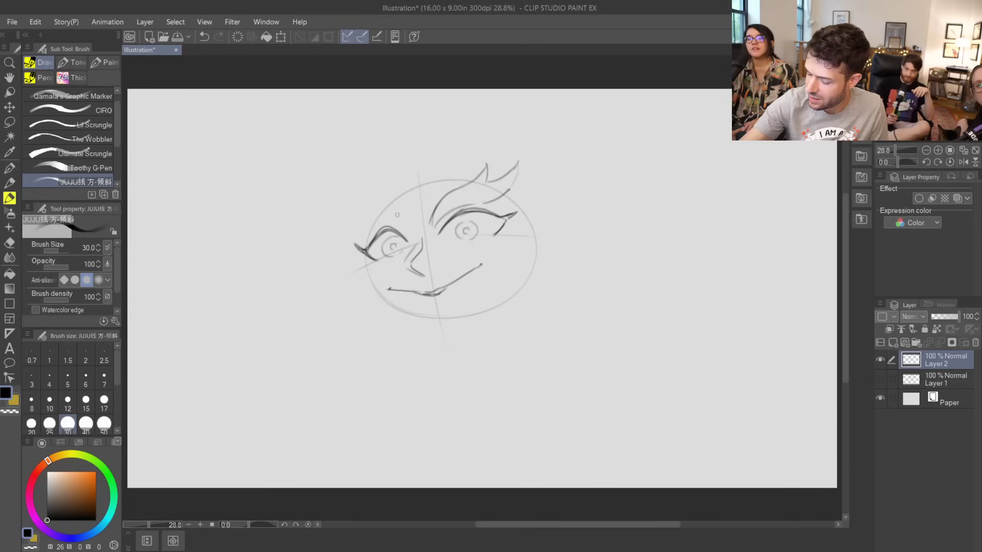
{"action": "mouse_move", "coordinate": [414, 233]}
{"action": "left_mouse_down"}
{"action": "mouse_move", "coordinate": [409, 216]}
{"action": "mouse_move", "coordinate": [366, 191]}
{"action": "mouse_move", "coordinate": [351, 211]}
{"action": "mouse_move", "coordinate": [367, 230]}
{"action": "mouse_move", "coordinate": [389, 221]}
{"action": "mouse_move", "coordinate": [413, 233]}
{"action": "left_mouse_up"}
{"action": "key", "text": "ctrl+z"}
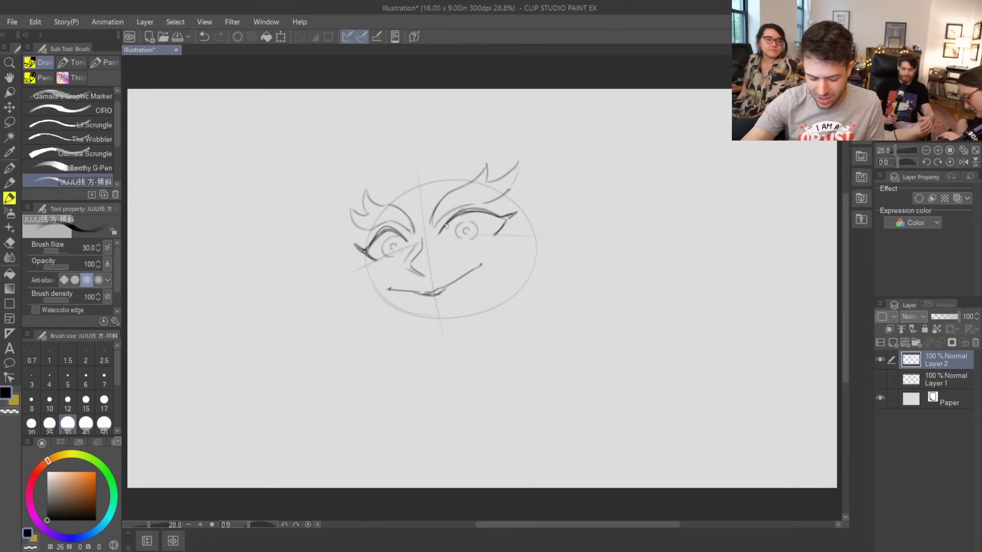
{"action": "mouse_move", "coordinate": [489, 252]}
{"action": "left_mouse_down"}
{"action": "mouse_move", "coordinate": [513, 227]}
{"action": "mouse_move", "coordinate": [516, 243]}
{"action": "mouse_move", "coordinate": [528, 233]}
{"action": "left_mouse_up"}
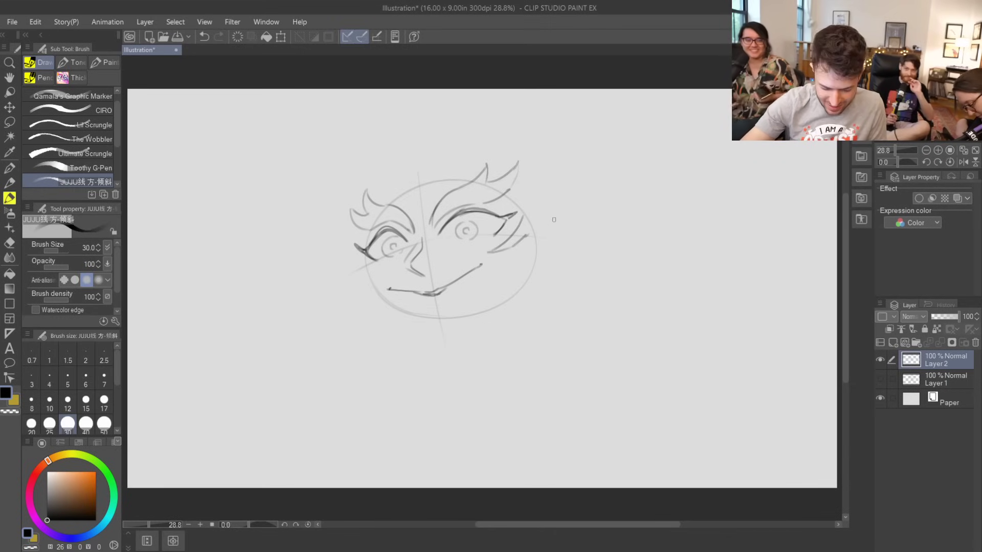
- Draw the left cheek and jaw contour down to the chin and a jawline stroke on the right
{"action": "mouse_move", "coordinate": [365, 266]}
{"action": "left_mouse_down"}
{"action": "mouse_move", "coordinate": [369, 296]}
{"action": "mouse_move", "coordinate": [435, 337]}
{"action": "left_mouse_up"}
{"action": "key", "text": "ctrl+z"}
{"action": "left_click_drag", "start_coordinate": [383, 307], "coordinate": [441, 329]}
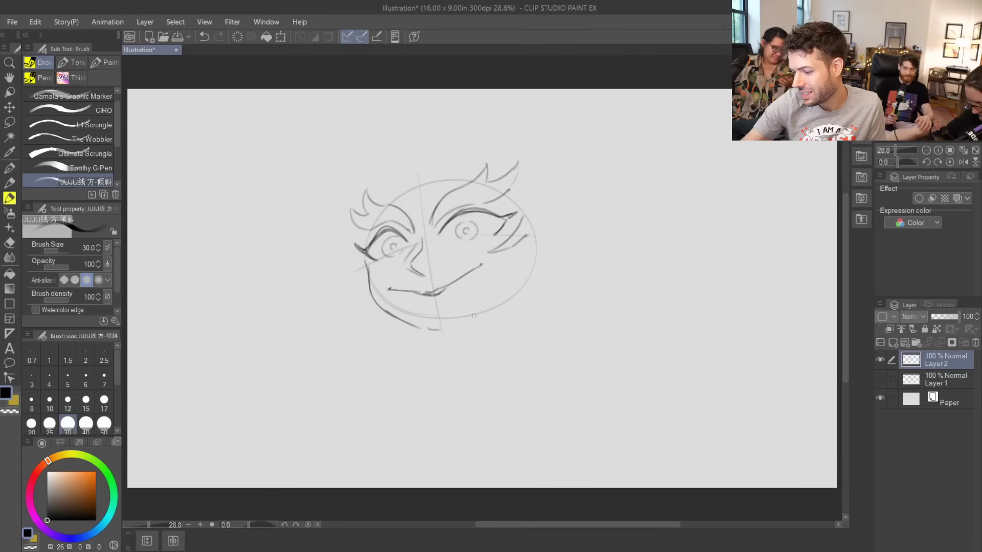
{"action": "left_click_drag", "start_coordinate": [511, 283], "coordinate": [468, 326]}
{"action": "key", "text": "ctrl+z"}
{"action": "mouse_move", "coordinate": [535, 262]}
{"action": "left_mouse_down"}
{"action": "mouse_move", "coordinate": [480, 321]}
{"action": "mouse_move", "coordinate": [504, 297]}
{"action": "left_mouse_up"}
{"action": "key", "text": "ctrl+z"}
{"action": "key", "text": "ctrl+z"}
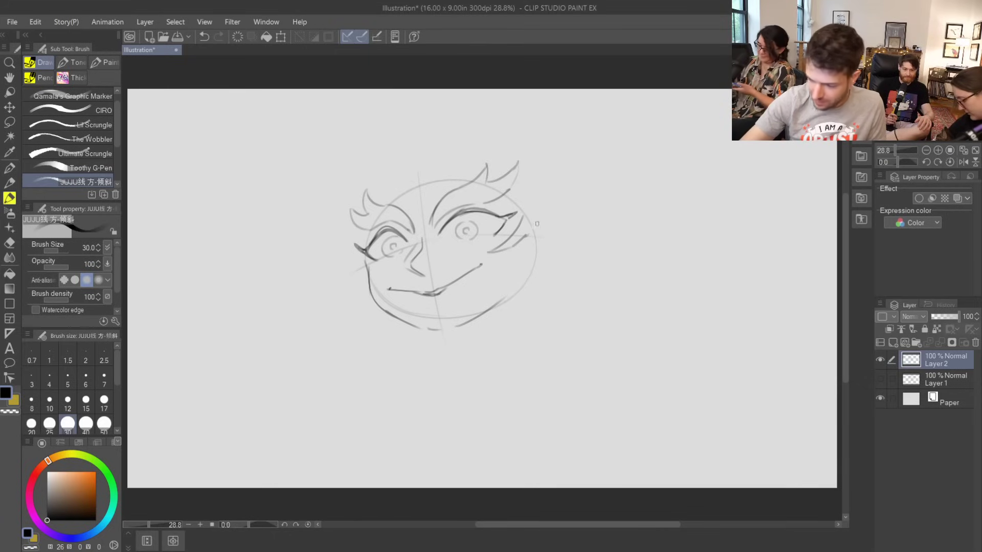
- Draw a jagged, feathery lock of layered points hanging from the right cheek past the jaw
{"action": "left_click_drag", "start_coordinate": [514, 249], "coordinate": [485, 294]}
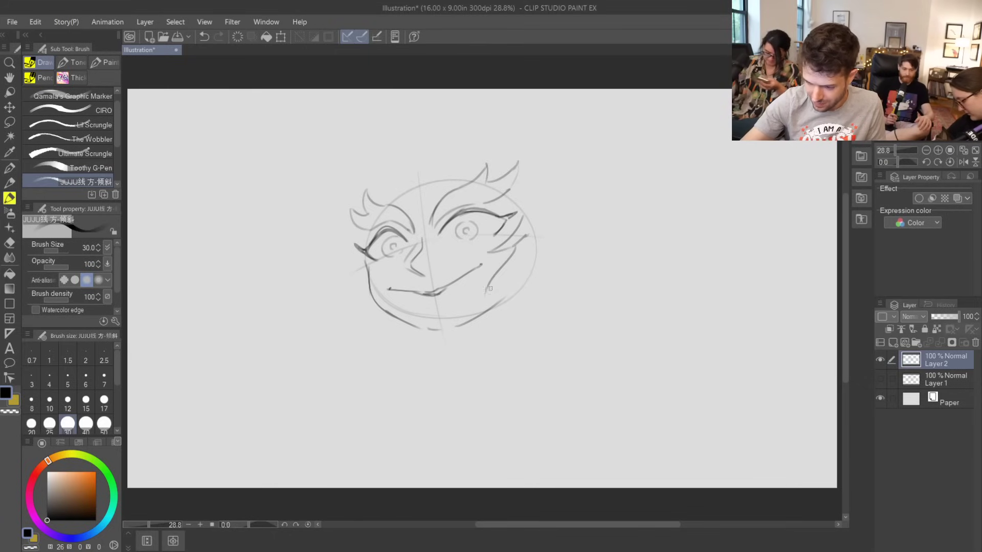
{"action": "mouse_move", "coordinate": [484, 296]}
{"action": "left_mouse_down"}
{"action": "mouse_move", "coordinate": [503, 283]}
{"action": "mouse_move", "coordinate": [510, 311]}
{"action": "left_mouse_up"}
{"action": "mouse_move", "coordinate": [530, 234]}
{"action": "left_mouse_down"}
{"action": "mouse_move", "coordinate": [528, 271]}
{"action": "mouse_move", "coordinate": [545, 285]}
{"action": "mouse_move", "coordinate": [524, 279]}
{"action": "mouse_move", "coordinate": [526, 305]}
{"action": "mouse_move", "coordinate": [488, 307]}
{"action": "mouse_move", "coordinate": [483, 335]}
{"action": "mouse_move", "coordinate": [494, 317]}
{"action": "left_mouse_up"}
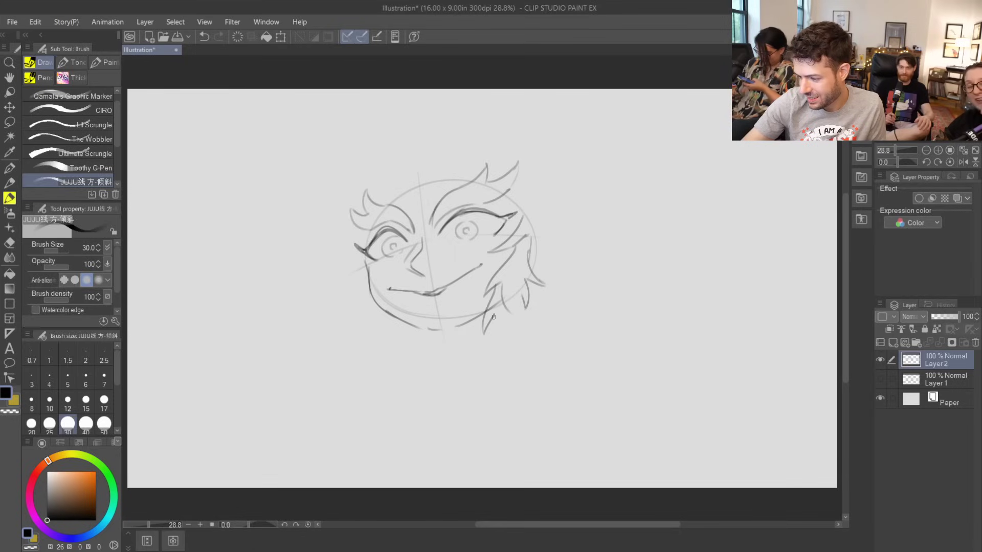
{"action": "mouse_move", "coordinate": [535, 290]}
{"action": "left_mouse_down"}
{"action": "mouse_move", "coordinate": [541, 320]}
{"action": "mouse_move", "coordinate": [532, 327]}
{"action": "mouse_move", "coordinate": [527, 316]}
{"action": "mouse_move", "coordinate": [500, 360]}
{"action": "left_mouse_up"}
{"action": "mouse_move", "coordinate": [492, 313]}
{"action": "left_mouse_down"}
{"action": "mouse_move", "coordinate": [494, 362]}
{"action": "mouse_move", "coordinate": [509, 335]}
{"action": "left_mouse_up"}
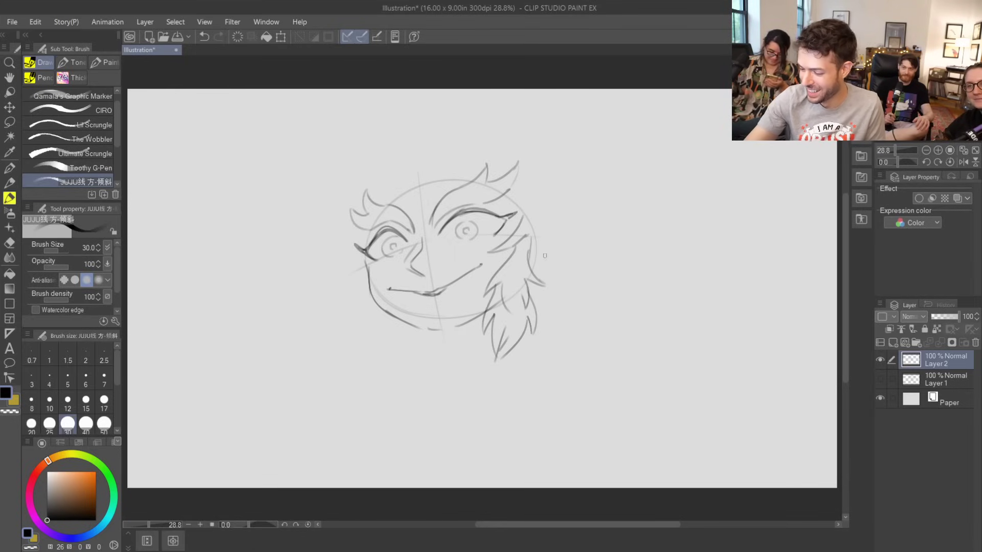
- Set the hard eraser's size to 70 and erase the lower oval construction line and the vertical centre guide
{"action": "key", "text": "e"}
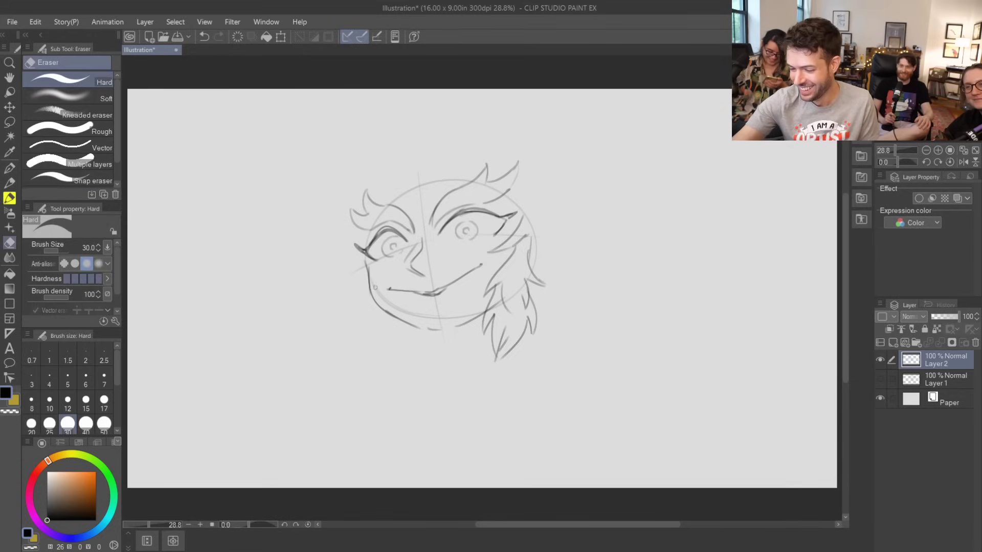
{"action": "key", "text": "bracketright"}
{"action": "key", "text": "bracketright"}
{"action": "key", "text": "bracketright"}
{"action": "key", "text": "bracketright"}
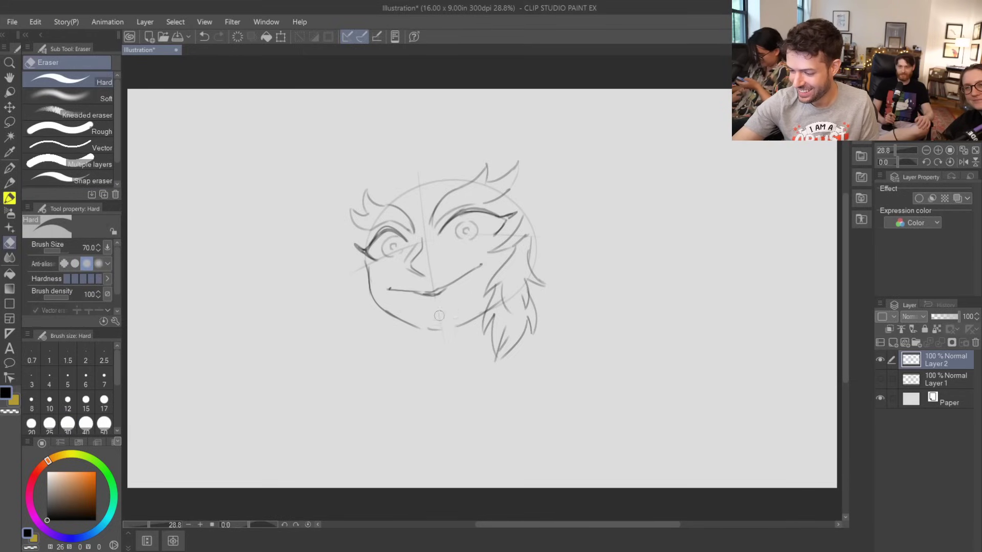
{"action": "left_click_drag", "start_coordinate": [431, 284], "coordinate": [414, 163]}
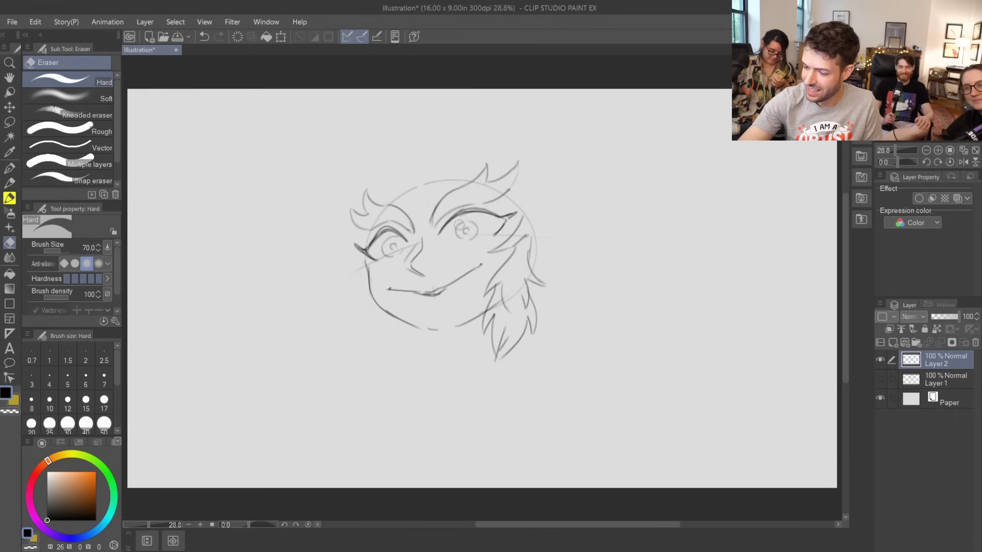
- Extend the right-hand lock downward with more feathery points and draw a jagged lock beside the left cheek ending in an upturned curl
{"action": "key", "text": "b"}
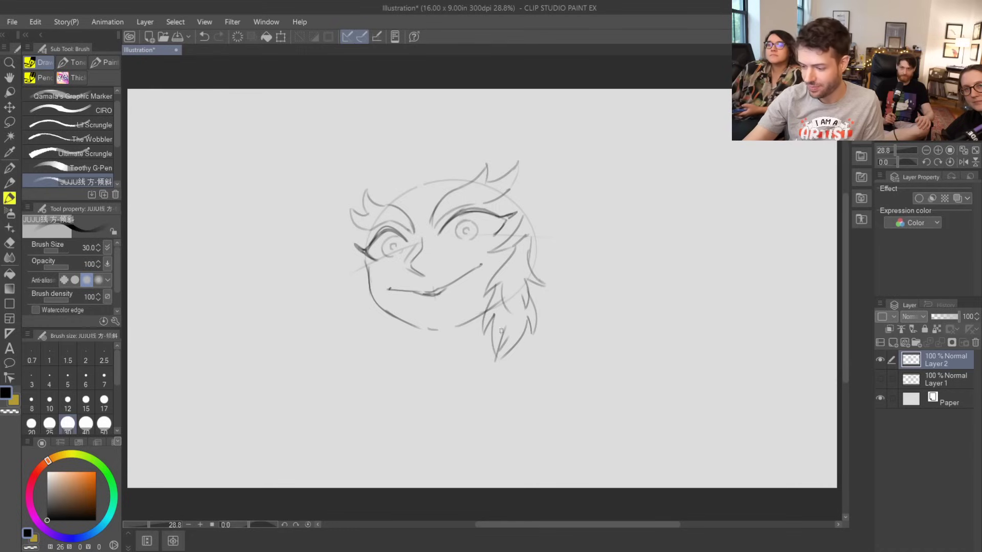
{"action": "mouse_move", "coordinate": [480, 325]}
{"action": "left_mouse_down"}
{"action": "mouse_move", "coordinate": [449, 359]}
{"action": "mouse_move", "coordinate": [457, 394]}
{"action": "mouse_move", "coordinate": [506, 367]}
{"action": "mouse_move", "coordinate": [507, 382]}
{"action": "mouse_move", "coordinate": [530, 343]}
{"action": "left_mouse_up"}
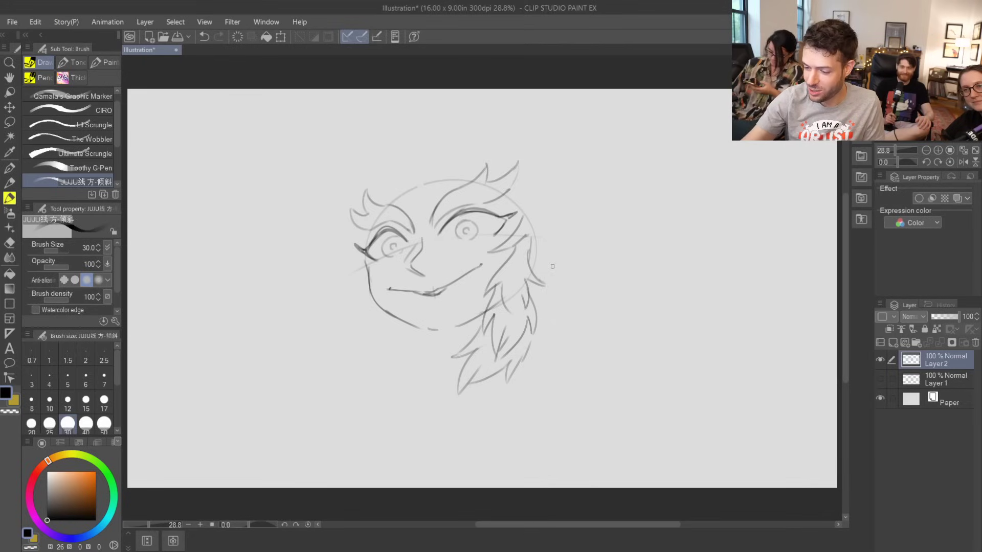
{"action": "mouse_move", "coordinate": [354, 254]}
{"action": "left_mouse_down"}
{"action": "mouse_move", "coordinate": [321, 278]}
{"action": "mouse_move", "coordinate": [340, 306]}
{"action": "left_mouse_up"}
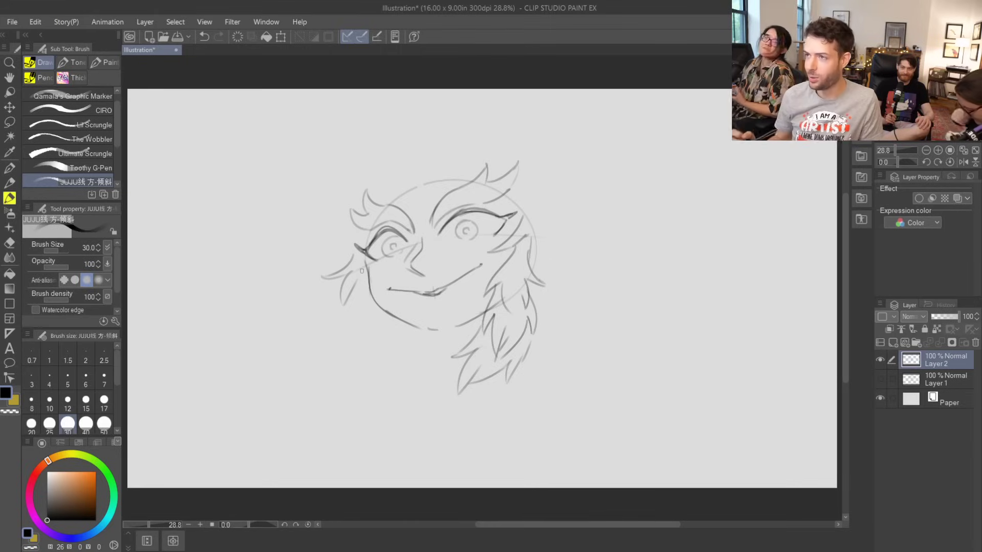
{"action": "mouse_move", "coordinate": [339, 279]}
{"action": "left_mouse_down"}
{"action": "mouse_move", "coordinate": [334, 349]}
{"action": "mouse_move", "coordinate": [361, 349]}
{"action": "left_mouse_up"}
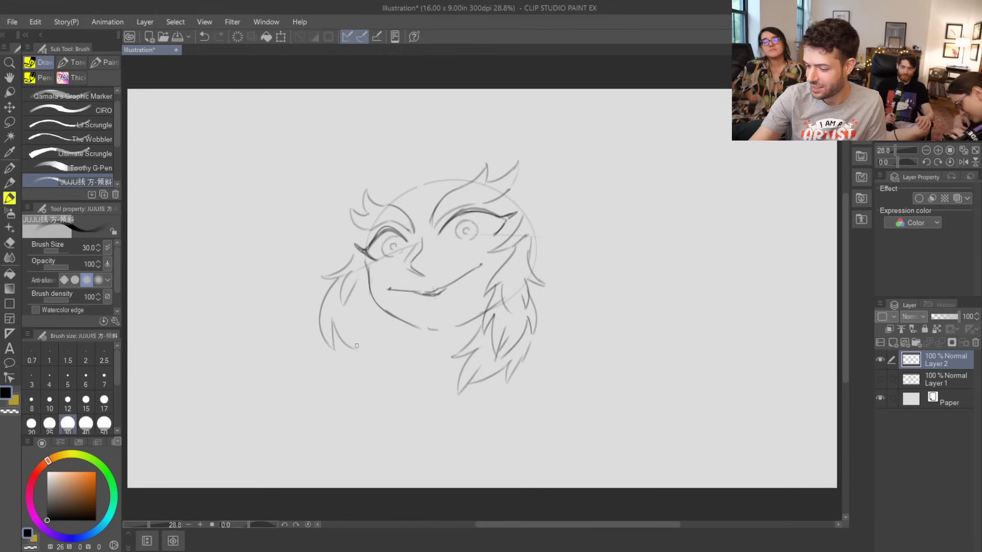
{"action": "mouse_move", "coordinate": [356, 348]}
{"action": "left_mouse_down"}
{"action": "mouse_move", "coordinate": [349, 315]}
{"action": "mouse_move", "coordinate": [364, 310]}
{"action": "mouse_move", "coordinate": [368, 293]}
{"action": "mouse_move", "coordinate": [355, 329]}
{"action": "left_mouse_up"}
{"action": "mouse_move", "coordinate": [291, 348]}
{"action": "left_mouse_down"}
{"action": "mouse_move", "coordinate": [347, 350]}
{"action": "mouse_move", "coordinate": [343, 365]}
{"action": "mouse_move", "coordinate": [349, 347]}
{"action": "mouse_move", "coordinate": [336, 380]}
{"action": "left_mouse_up"}
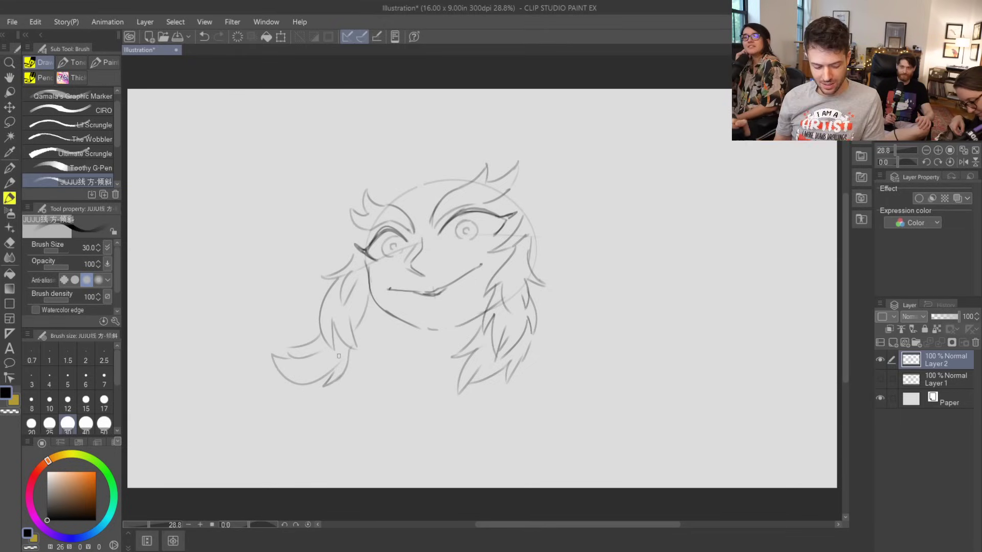
- Draw the short neck line below the chin and the curved upper and left edges of a standing collar
{"action": "mouse_move", "coordinate": [425, 330]}
{"action": "left_mouse_down"}
{"action": "mouse_move", "coordinate": [443, 342]}
{"action": "mouse_move", "coordinate": [421, 339]}
{"action": "mouse_move", "coordinate": [423, 348]}
{"action": "mouse_move", "coordinate": [471, 336]}
{"action": "mouse_move", "coordinate": [407, 358]}
{"action": "mouse_move", "coordinate": [412, 389]}
{"action": "left_mouse_up"}
{"action": "key", "text": "ctrl+z"}
{"action": "key", "text": "ctrl+z"}
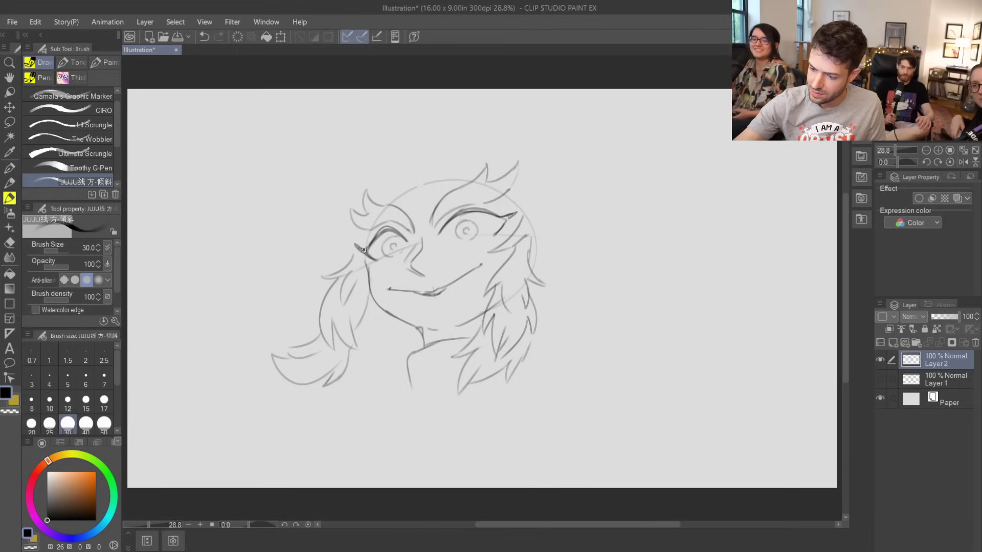
- Draw the parted hairline across the forehead and down the right temple, and erase the remaining head construction circle
{"action": "mouse_move", "coordinate": [370, 197]}
{"action": "left_mouse_down"}
{"action": "mouse_move", "coordinate": [393, 173]}
{"action": "mouse_move", "coordinate": [498, 156]}
{"action": "mouse_move", "coordinate": [514, 168]}
{"action": "mouse_move", "coordinate": [525, 223]}
{"action": "left_mouse_up"}
{"action": "key", "text": "e"}
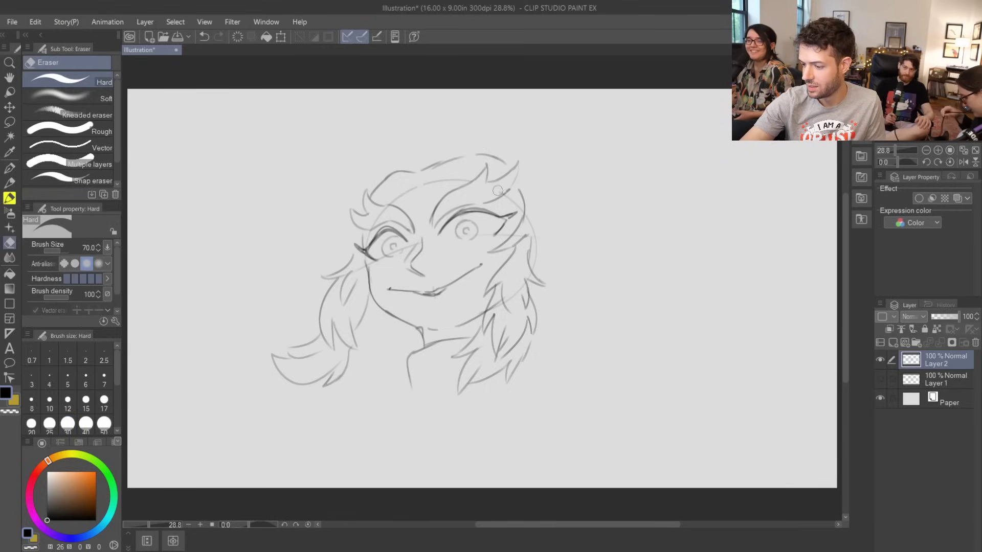
{"action": "mouse_move", "coordinate": [459, 178]}
{"action": "left_mouse_down"}
{"action": "mouse_move", "coordinate": [396, 197]}
{"action": "mouse_move", "coordinate": [370, 232]}
{"action": "left_mouse_up"}
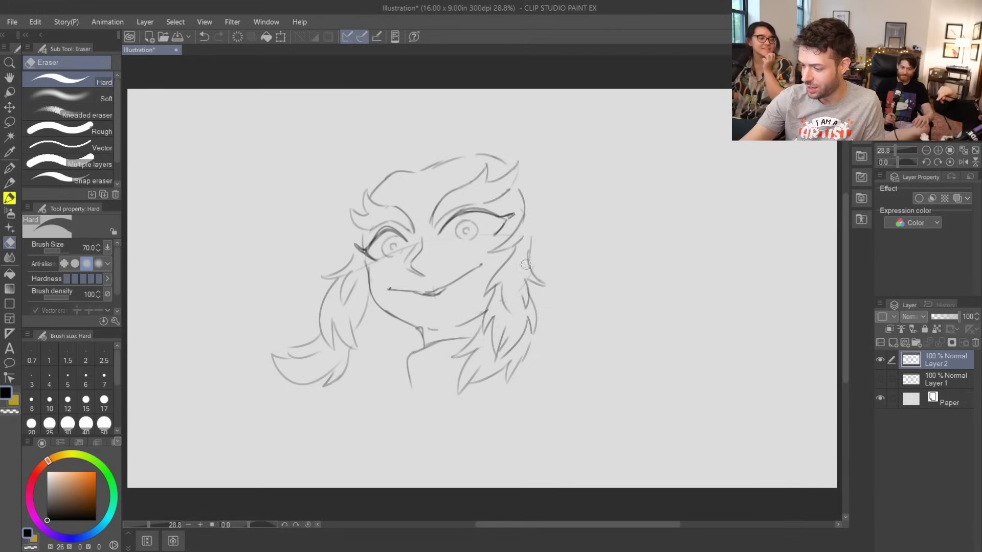
- Add a slanted ear stroke above the right-hand lock and continue the left lock down with curled, pointed tufts
{"action": "key", "text": "b"}
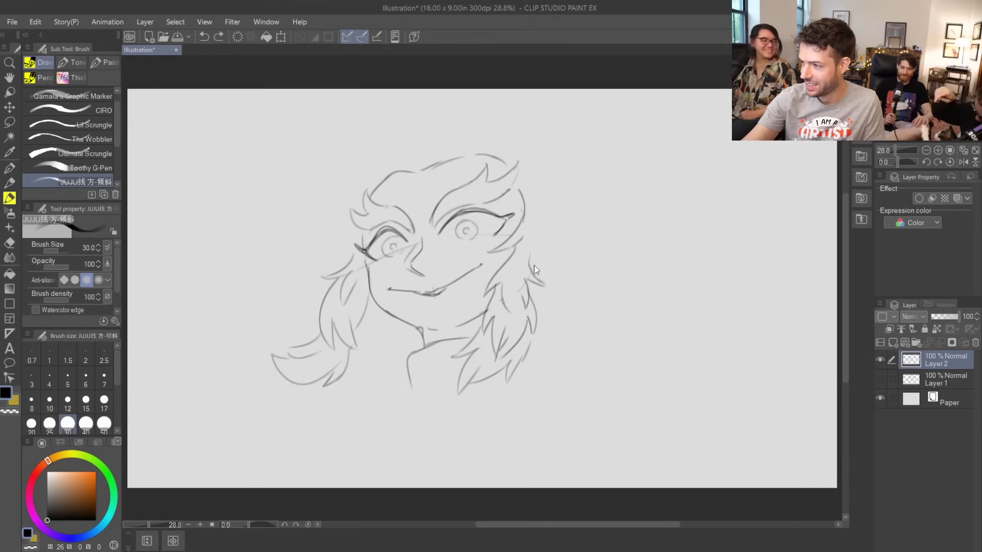
{"action": "left_click_drag", "start_coordinate": [545, 234], "coordinate": [532, 270]}
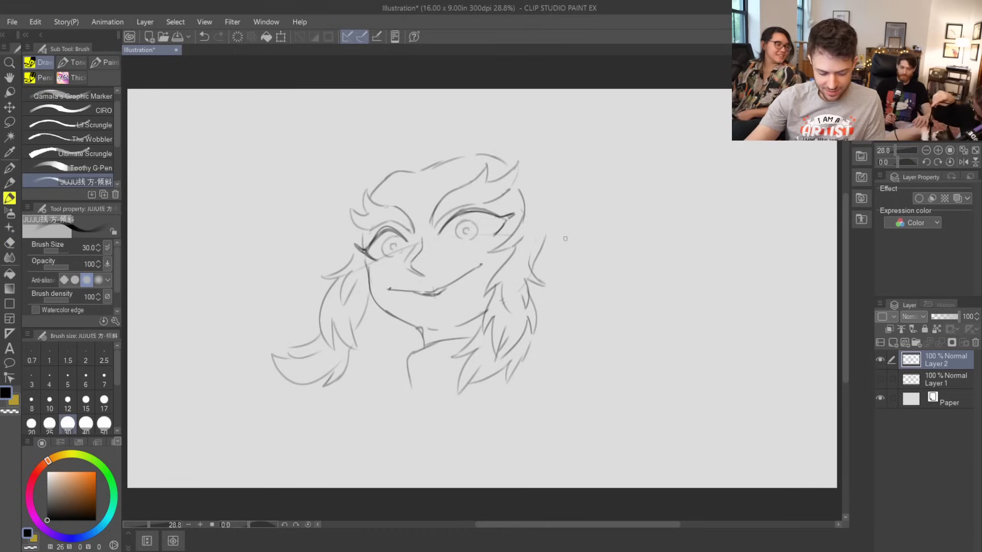
{"action": "mouse_move", "coordinate": [308, 385]}
{"action": "left_mouse_down"}
{"action": "mouse_move", "coordinate": [284, 377]}
{"action": "mouse_move", "coordinate": [299, 426]}
{"action": "mouse_move", "coordinate": [261, 464]}
{"action": "left_mouse_up"}
{"action": "key", "text": "ctrl+z"}
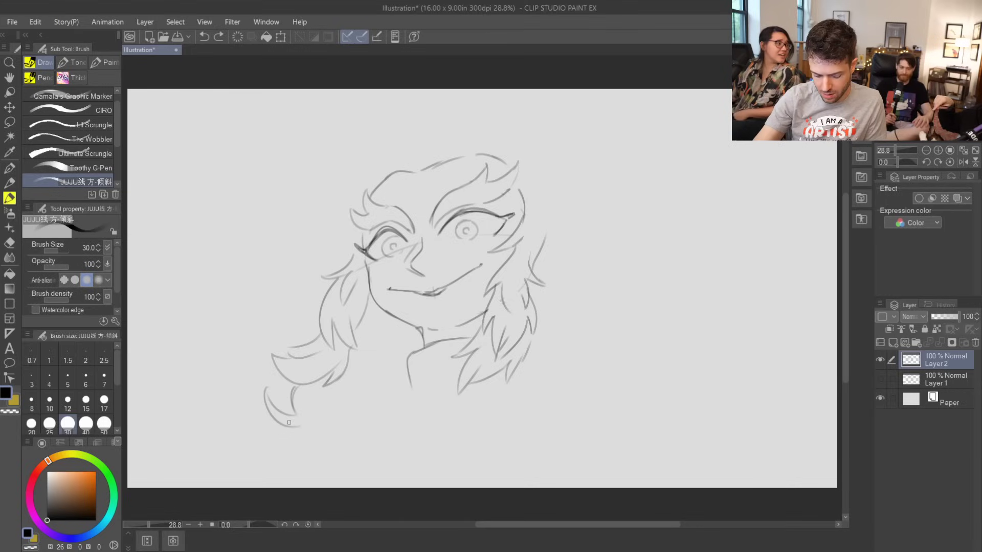
{"action": "mouse_move", "coordinate": [291, 428]}
{"action": "left_mouse_down"}
{"action": "mouse_move", "coordinate": [253, 428]}
{"action": "mouse_move", "coordinate": [256, 463]}
{"action": "left_mouse_up"}
{"action": "key", "text": "ctrl+z"}
- Draw the collar's lower edge and a rounded left shoulder line curving down from the collar
{"action": "left_click_drag", "start_coordinate": [412, 382], "coordinate": [354, 407]}
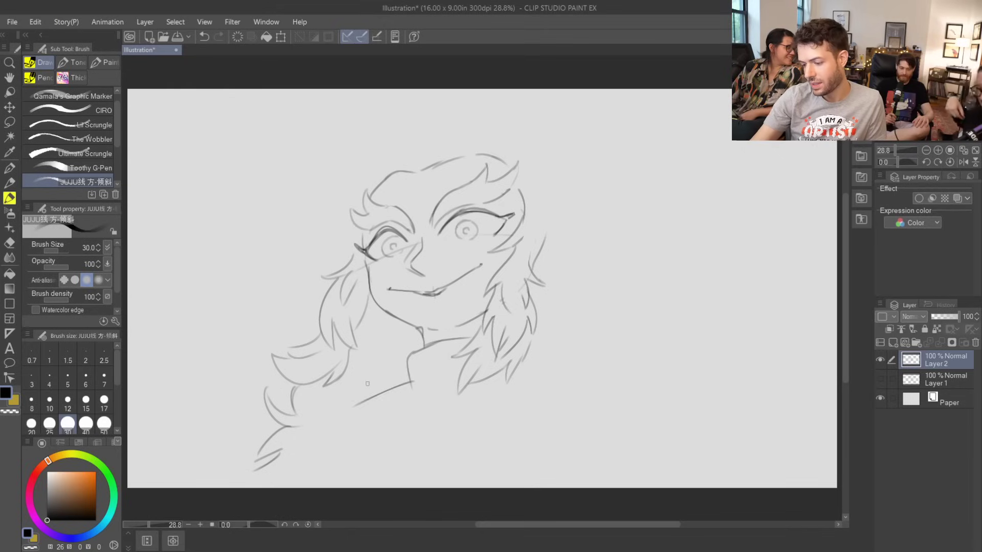
{"action": "key", "text": "ctrl+z"}
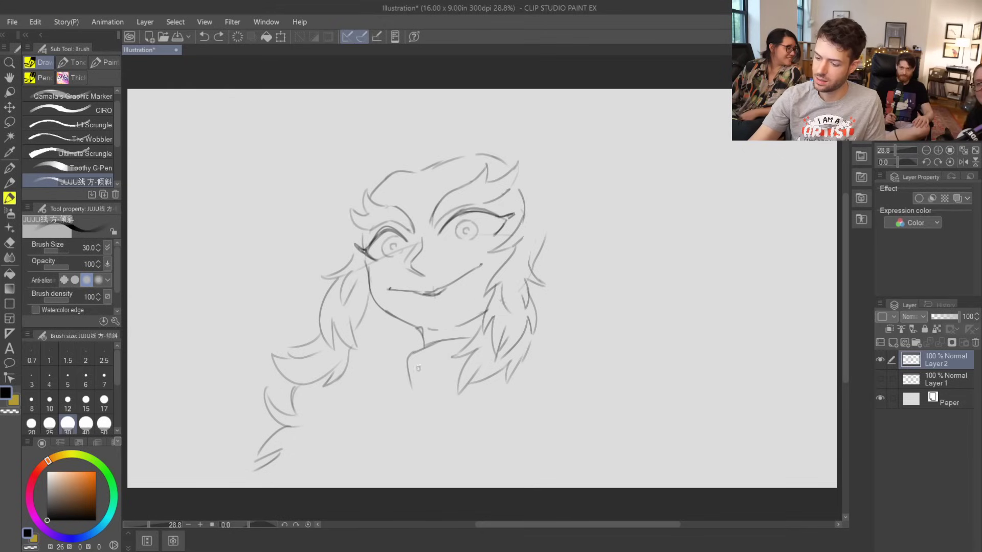
{"action": "mouse_move", "coordinate": [401, 379]}
{"action": "left_mouse_down"}
{"action": "mouse_move", "coordinate": [434, 396]}
{"action": "mouse_move", "coordinate": [345, 430]}
{"action": "left_mouse_up"}
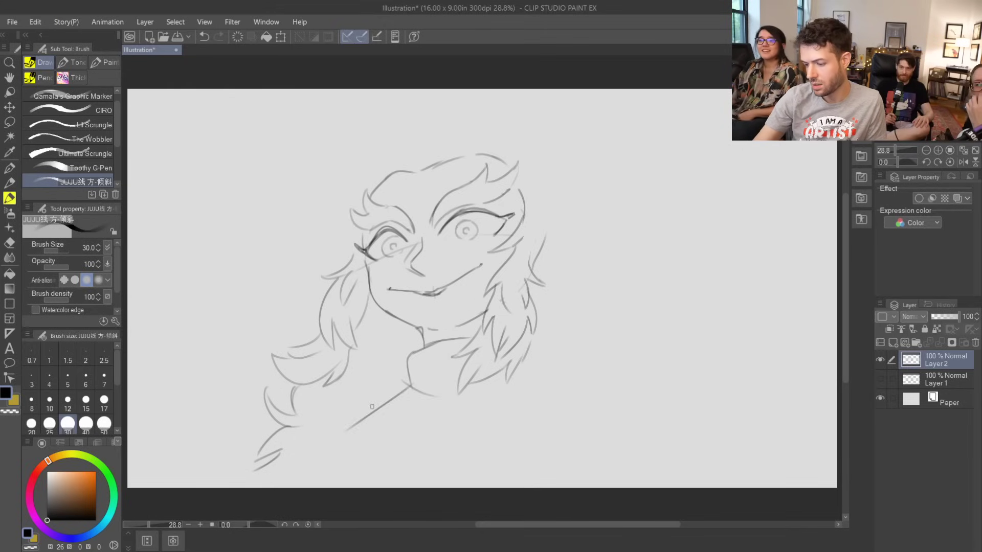
{"action": "key", "text": "ctrl+z"}
{"action": "mouse_move", "coordinate": [409, 387]}
{"action": "left_mouse_down"}
{"action": "mouse_move", "coordinate": [368, 415]}
{"action": "mouse_move", "coordinate": [346, 448]}
{"action": "left_mouse_up"}
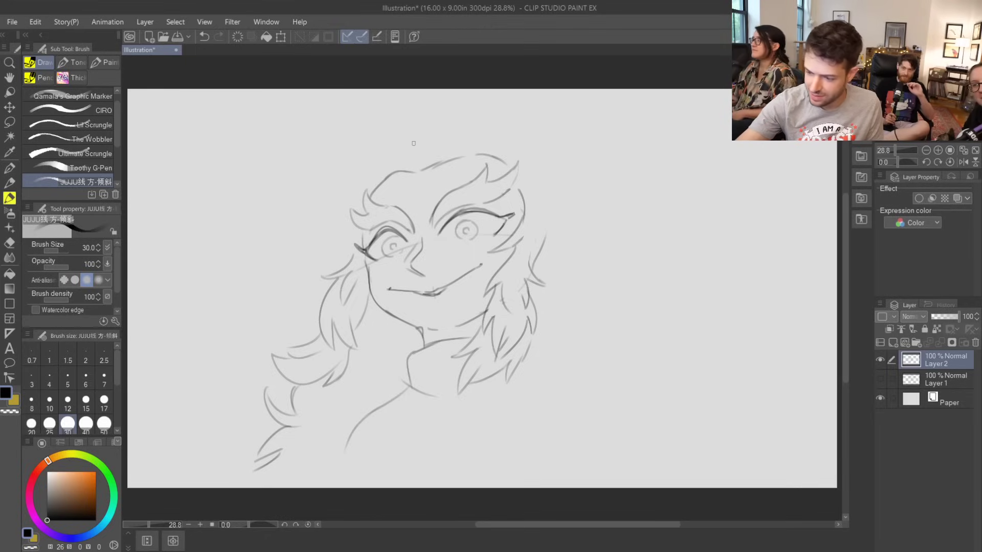
- Draw swept-back, spiky hair from the parting over the head's upper right, with layered points down to the temple
{"action": "key", "text": "ctrl+z"}
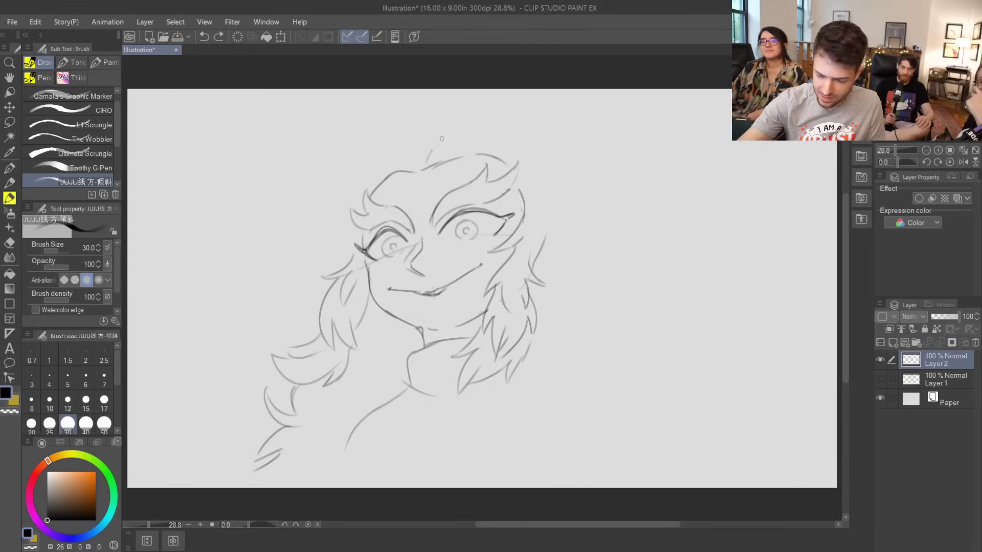
{"action": "mouse_move", "coordinate": [426, 161]}
{"action": "left_mouse_down"}
{"action": "mouse_move", "coordinate": [482, 121]}
{"action": "mouse_move", "coordinate": [463, 130]}
{"action": "mouse_move", "coordinate": [486, 104]}
{"action": "mouse_move", "coordinate": [482, 125]}
{"action": "mouse_move", "coordinate": [546, 149]}
{"action": "left_mouse_up"}
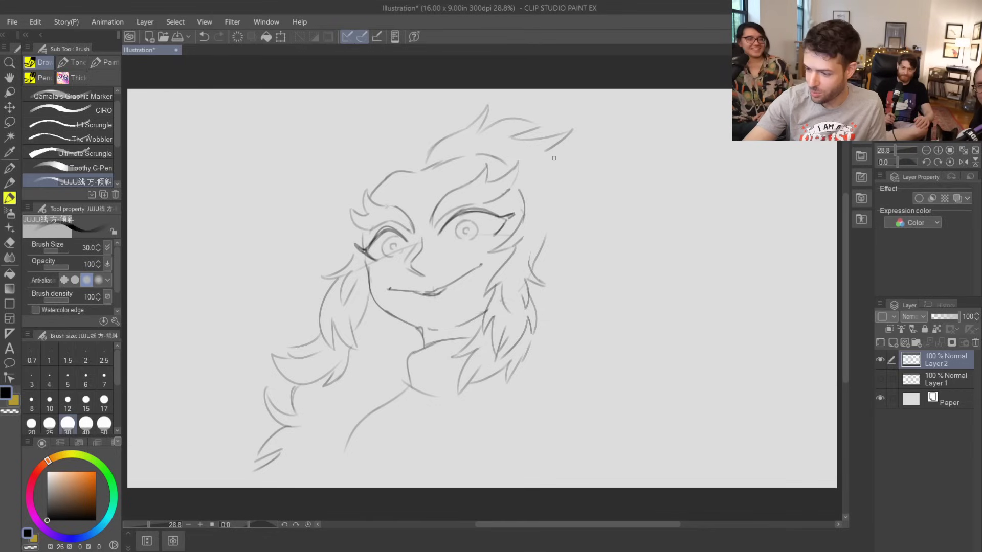
{"action": "mouse_move", "coordinate": [565, 137]}
{"action": "left_mouse_down"}
{"action": "mouse_move", "coordinate": [545, 151]}
{"action": "mouse_move", "coordinate": [541, 171]}
{"action": "left_mouse_up"}
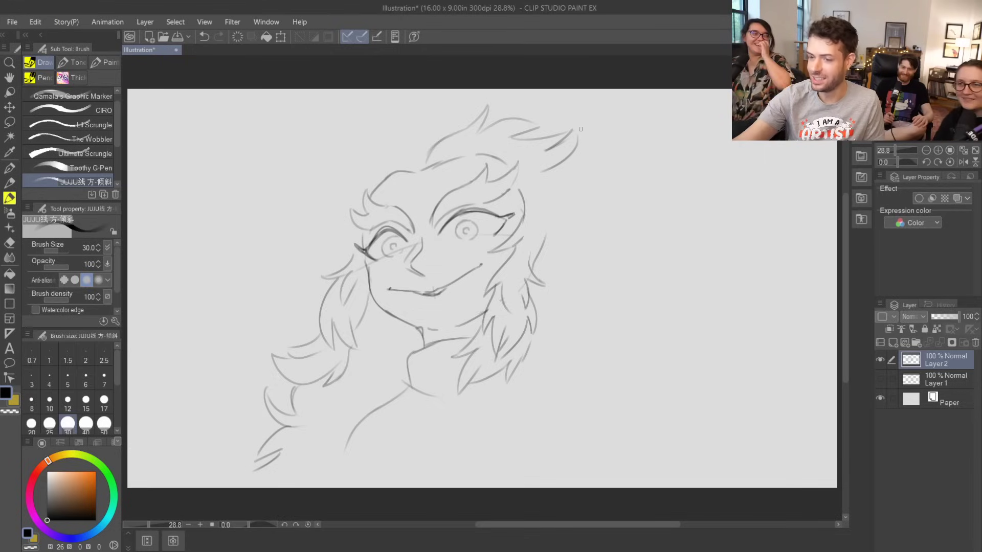
{"action": "mouse_move", "coordinate": [536, 173]}
{"action": "left_mouse_down"}
{"action": "mouse_move", "coordinate": [580, 172]}
{"action": "mouse_move", "coordinate": [537, 188]}
{"action": "mouse_move", "coordinate": [554, 192]}
{"action": "mouse_move", "coordinate": [532, 204]}
{"action": "left_mouse_up"}
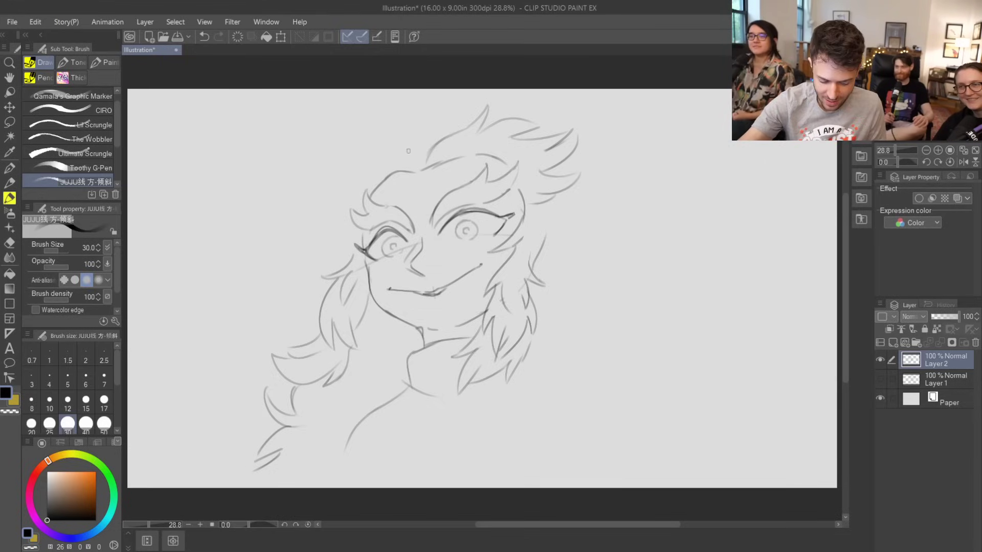
- Draw flared, pointed hair tufts from the parting over the left side of the head down to the temple
{"action": "mouse_move", "coordinate": [420, 166]}
{"action": "left_mouse_down"}
{"action": "mouse_move", "coordinate": [374, 115]}
{"action": "mouse_move", "coordinate": [366, 145]}
{"action": "left_mouse_up"}
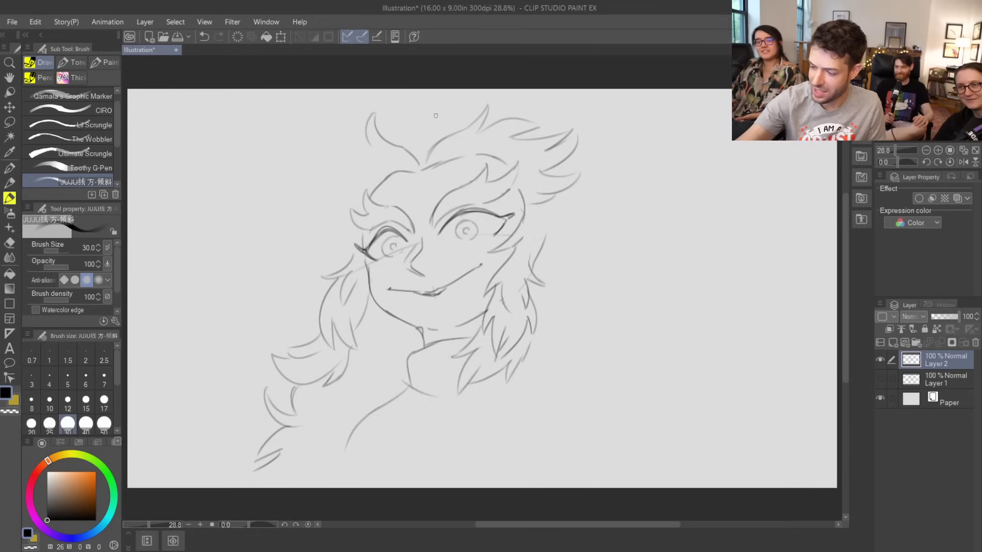
{"action": "left_click_drag", "start_coordinate": [373, 114], "coordinate": [367, 141]}
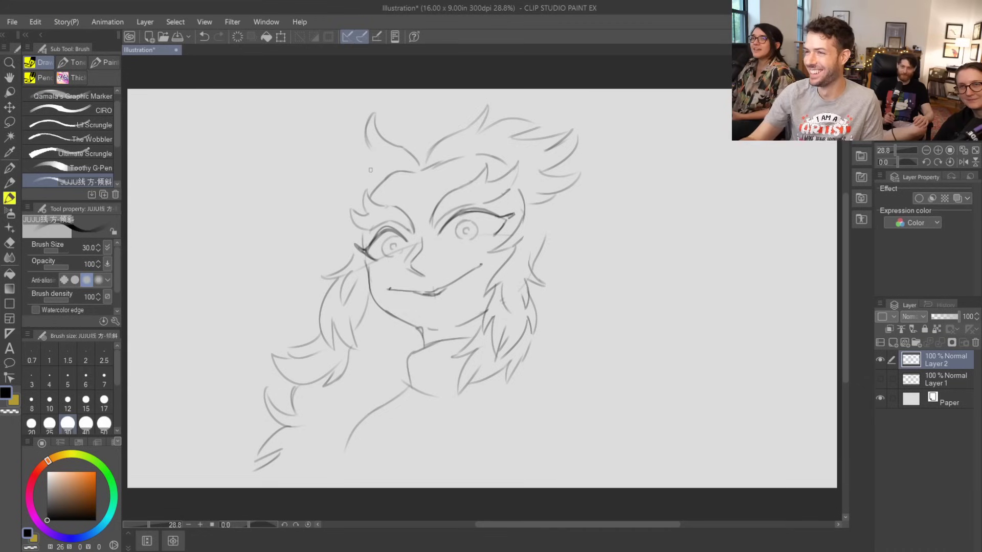
{"action": "mouse_move", "coordinate": [365, 147]}
{"action": "left_mouse_down"}
{"action": "mouse_move", "coordinate": [338, 160]}
{"action": "mouse_move", "coordinate": [318, 187]}
{"action": "left_mouse_up"}
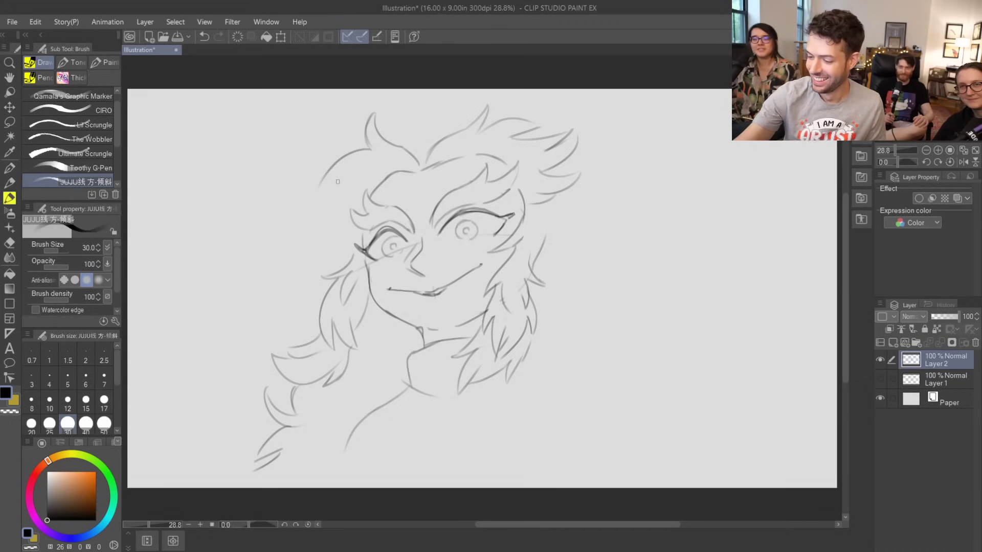
{"action": "key", "text": "ctrl+z"}
{"action": "mouse_move", "coordinate": [367, 151]}
{"action": "left_mouse_down"}
{"action": "mouse_move", "coordinate": [322, 126]}
{"action": "mouse_move", "coordinate": [336, 166]}
{"action": "mouse_move", "coordinate": [317, 211]}
{"action": "mouse_move", "coordinate": [342, 218]}
{"action": "left_mouse_up"}
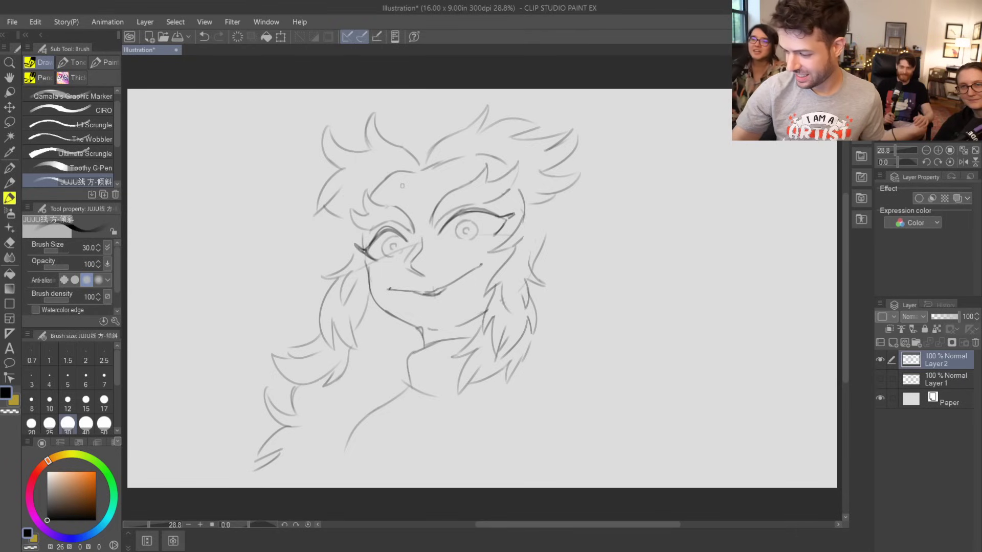
- Redraw the right ear as a rounded shape with an inner fold and join the top hair tufts with a crown line
{"action": "key", "text": "e"}
{"action": "mouse_move", "coordinate": [536, 263]}
{"action": "left_mouse_down"}
{"action": "mouse_move", "coordinate": [542, 220]}
{"action": "mouse_move", "coordinate": [542, 235]}
{"action": "mouse_move", "coordinate": [560, 218]}
{"action": "left_mouse_up"}
{"action": "key", "text": "b"}
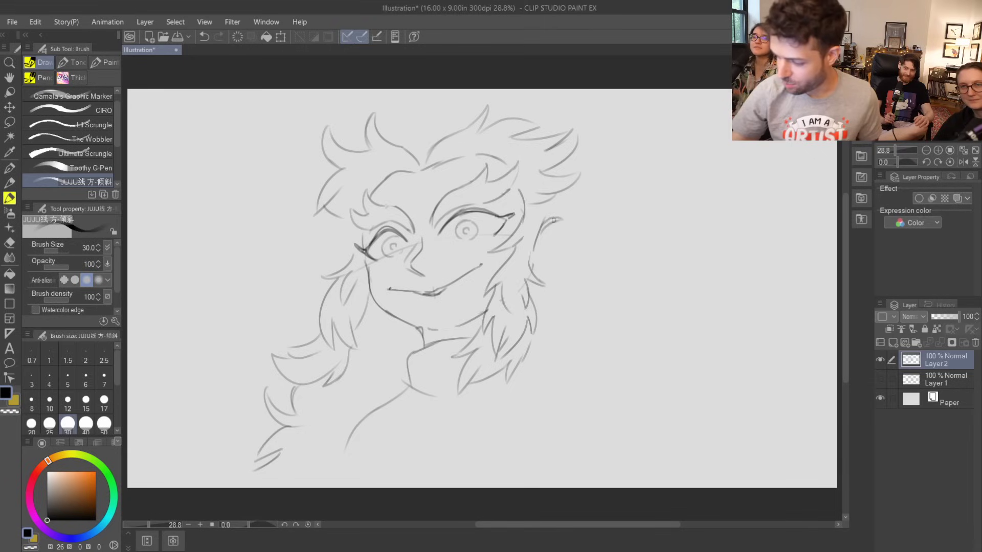
{"action": "mouse_move", "coordinate": [562, 219]}
{"action": "left_mouse_down"}
{"action": "mouse_move", "coordinate": [562, 247]}
{"action": "mouse_move", "coordinate": [532, 270]}
{"action": "left_mouse_up"}
{"action": "key", "text": "e"}
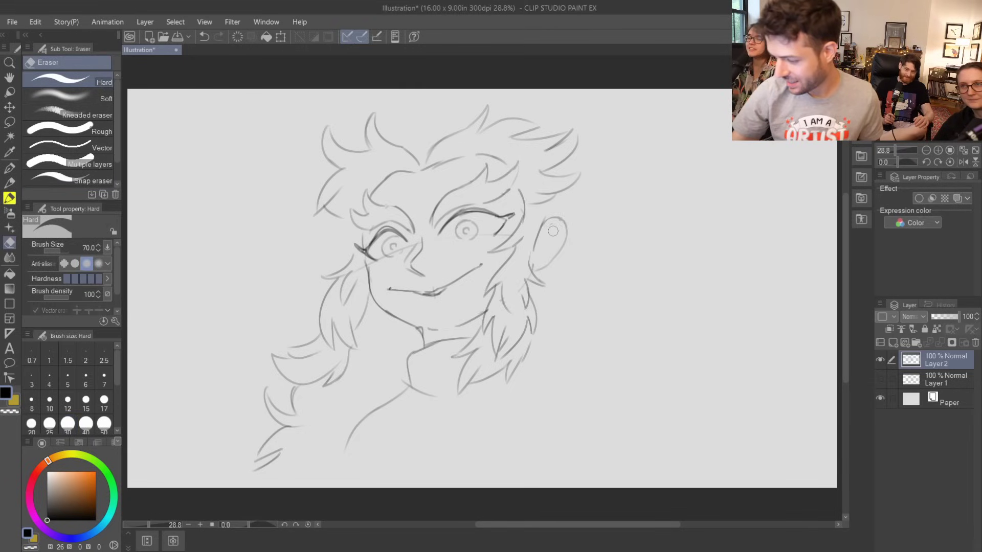
{"action": "key", "text": "b"}
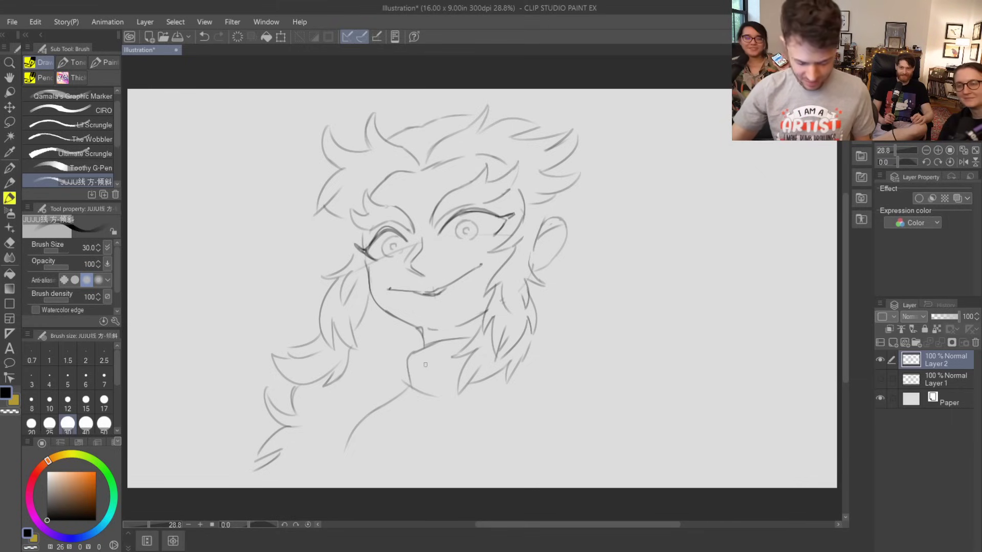
- Add a rim line and vertical centre seam lines to the collar, and erase the rounded left shoulder line
{"action": "mouse_move", "coordinate": [409, 366]}
{"action": "left_mouse_down"}
{"action": "mouse_move", "coordinate": [435, 359]}
{"action": "mouse_move", "coordinate": [437, 392]}
{"action": "left_mouse_up"}
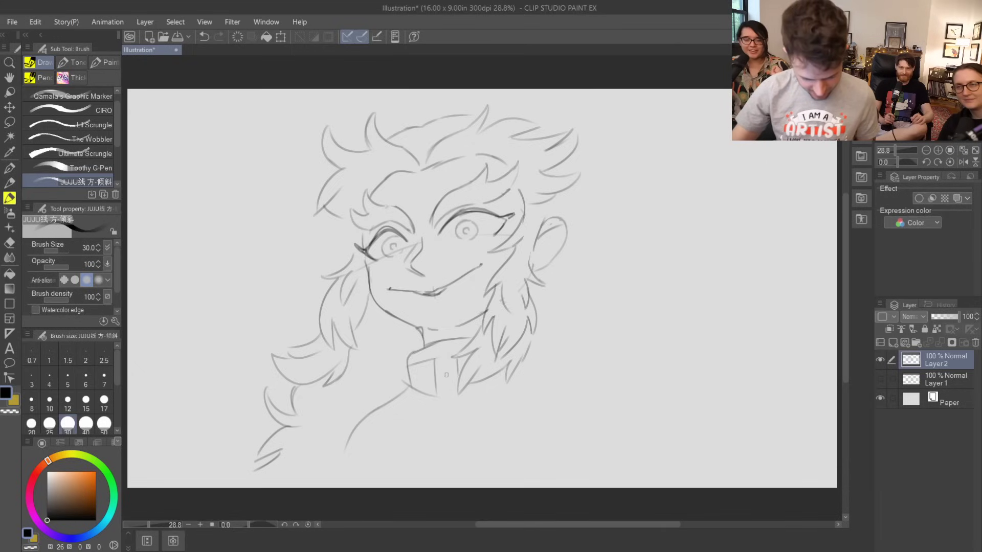
{"action": "mouse_move", "coordinate": [412, 359]}
{"action": "left_mouse_down"}
{"action": "mouse_move", "coordinate": [443, 345]}
{"action": "mouse_move", "coordinate": [446, 397]}
{"action": "left_mouse_up"}
{"action": "key", "text": "ctrl+z"}
{"action": "left_click_drag", "start_coordinate": [443, 351], "coordinate": [473, 344]}
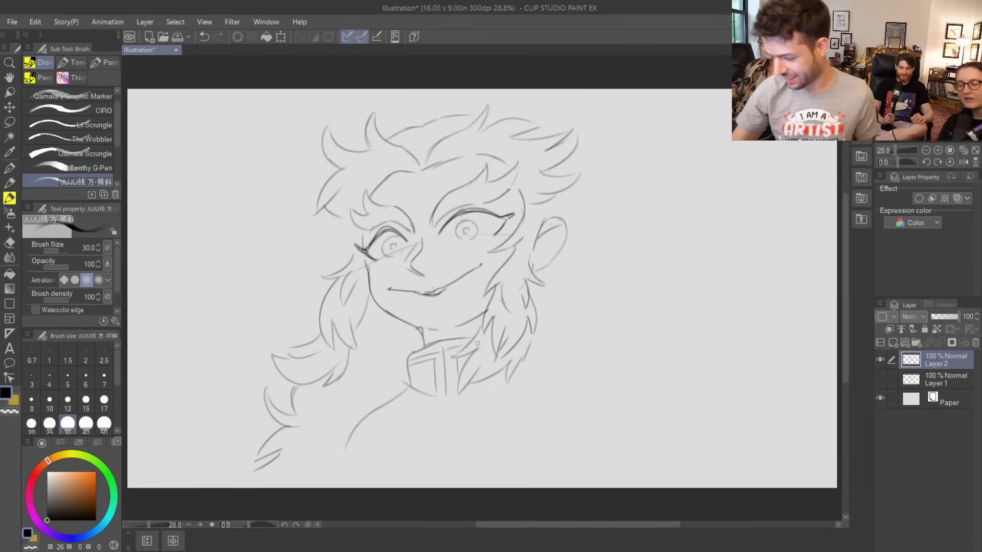
{"action": "key", "text": "e"}
{"action": "left_click_drag", "start_coordinate": [412, 386], "coordinate": [343, 449]}
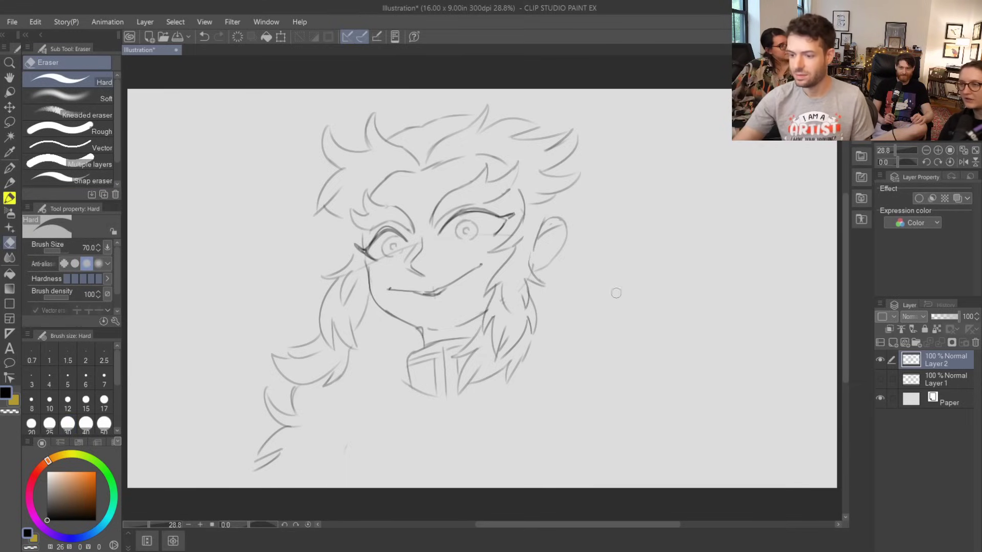
- Lasso the right eye with its eyebrow and make them slightly narrower and closer to the nose
{"action": "key", "text": "m"}
{"action": "mouse_move", "coordinate": [475, 245]}
{"action": "left_mouse_down"}
{"action": "mouse_move", "coordinate": [437, 250]}
{"action": "mouse_move", "coordinate": [422, 198]}
{"action": "mouse_move", "coordinate": [485, 158]}
{"action": "mouse_move", "coordinate": [498, 165]}
{"action": "mouse_move", "coordinate": [523, 154]}
{"action": "mouse_move", "coordinate": [518, 213]}
{"action": "mouse_move", "coordinate": [446, 253]}
{"action": "left_mouse_up"}
{"action": "left_click", "coordinate": [519, 272]}
{"action": "left_click_drag", "start_coordinate": [528, 210], "coordinate": [509, 228]}
{"action": "left_click", "coordinate": [431, 271]}
{"action": "left_click", "coordinate": [363, 272]}
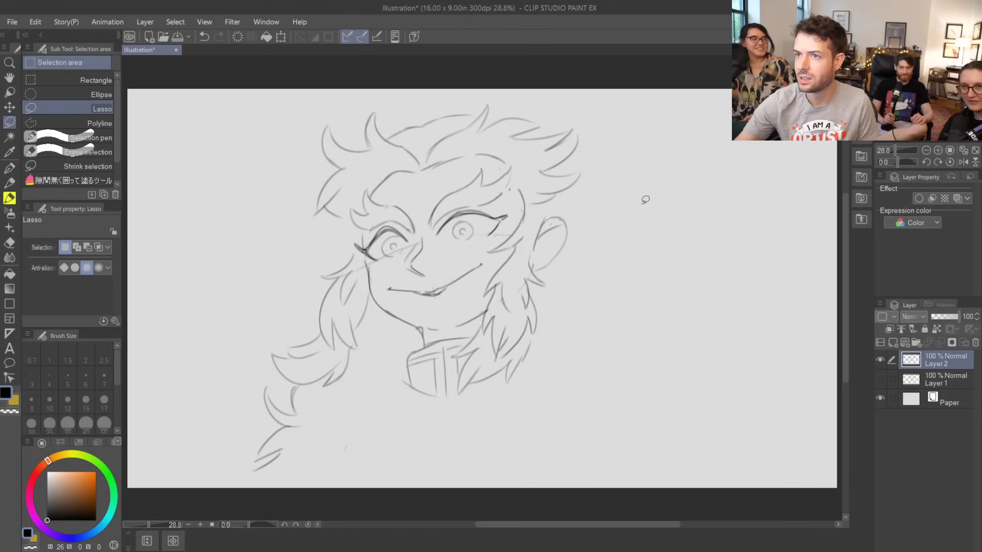
- Draw the back hair on the right as an outward-flicked tuft above a long, spiky mane hanging behind the ear
{"action": "key", "text": "b"}
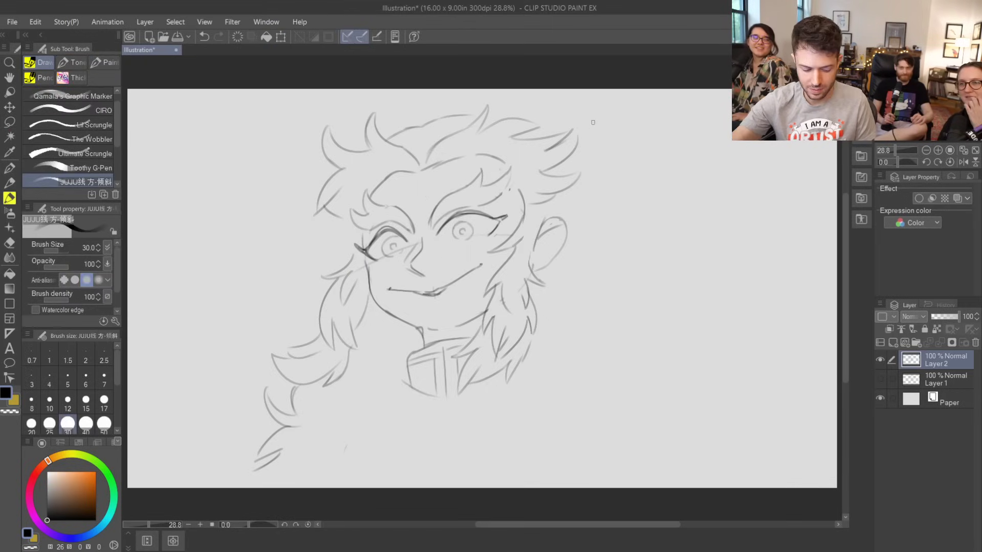
{"action": "mouse_move", "coordinate": [570, 160]}
{"action": "left_mouse_down"}
{"action": "mouse_move", "coordinate": [630, 166]}
{"action": "mouse_move", "coordinate": [614, 176]}
{"action": "mouse_move", "coordinate": [629, 160]}
{"action": "left_mouse_up"}
{"action": "key", "text": "ctrl+z"}
{"action": "left_click_drag", "start_coordinate": [586, 189], "coordinate": [644, 230]}
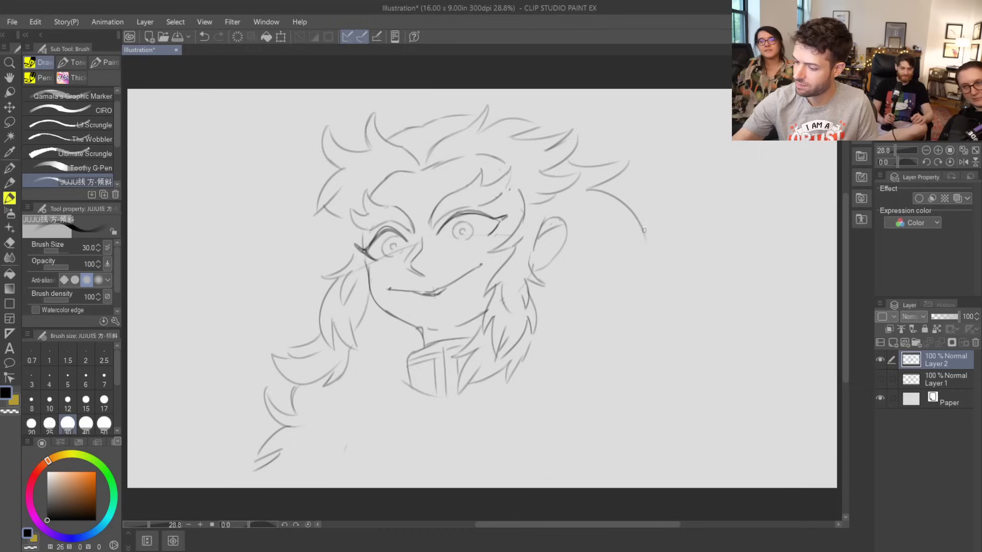
{"action": "mouse_move", "coordinate": [588, 190]}
{"action": "left_mouse_down"}
{"action": "mouse_move", "coordinate": [609, 247]}
{"action": "mouse_move", "coordinate": [598, 235]}
{"action": "mouse_move", "coordinate": [594, 246]}
{"action": "mouse_move", "coordinate": [626, 279]}
{"action": "left_mouse_up"}
{"action": "mouse_move", "coordinate": [630, 284]}
{"action": "left_mouse_down"}
{"action": "mouse_move", "coordinate": [591, 273]}
{"action": "mouse_move", "coordinate": [630, 284]}
{"action": "mouse_move", "coordinate": [620, 325]}
{"action": "mouse_move", "coordinate": [633, 332]}
{"action": "left_mouse_up"}
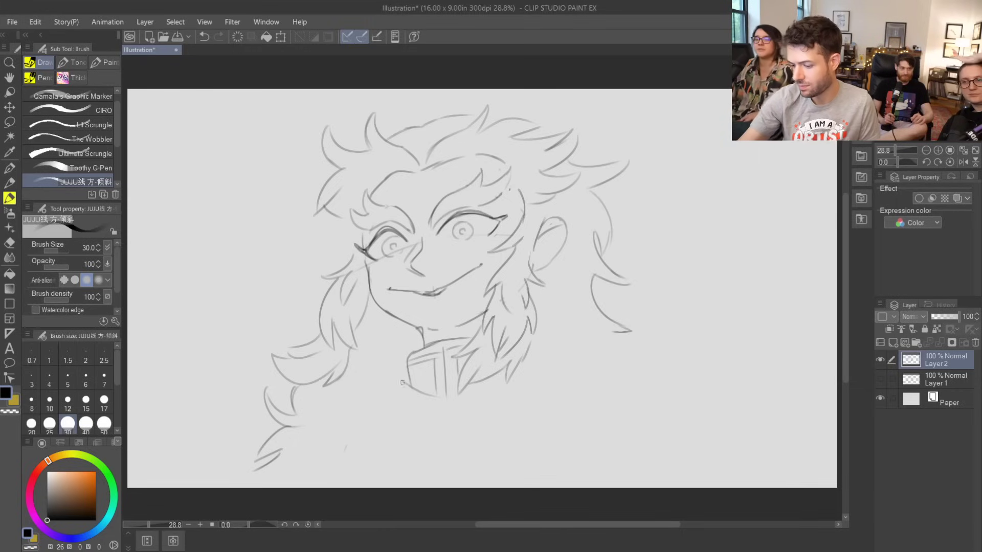
- Draw a straight left shoulder line sloping down from the collar and a short right shoulder line beside the feathery lock
{"action": "left_click_drag", "start_coordinate": [328, 413], "coordinate": [409, 380]}
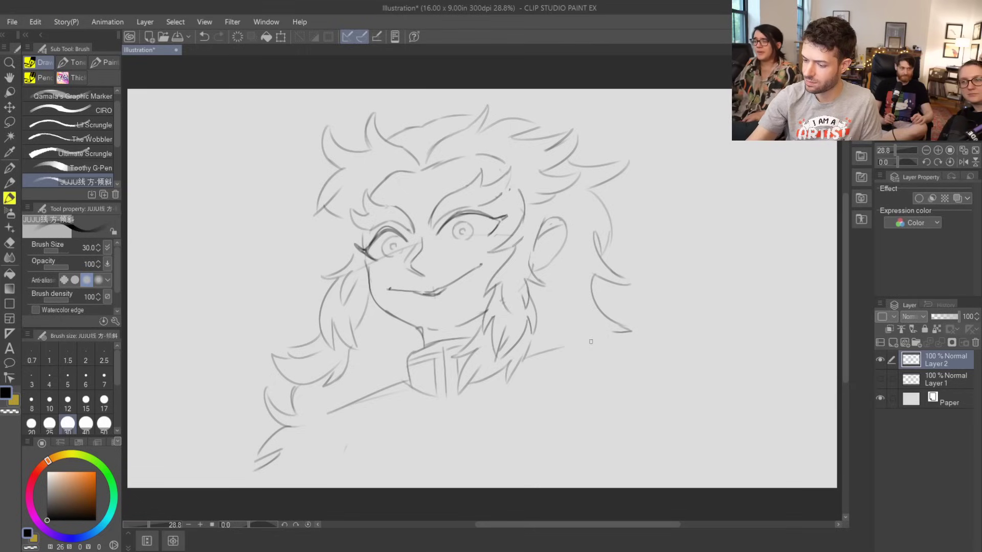
{"action": "key", "text": "ctrl+z"}
{"action": "left_click_drag", "start_coordinate": [366, 387], "coordinate": [409, 382]}
{"action": "key", "text": "ctrl+z"}
{"action": "left_click_drag", "start_coordinate": [347, 425], "coordinate": [408, 383]}
{"action": "left_click_drag", "start_coordinate": [530, 359], "coordinate": [574, 360]}
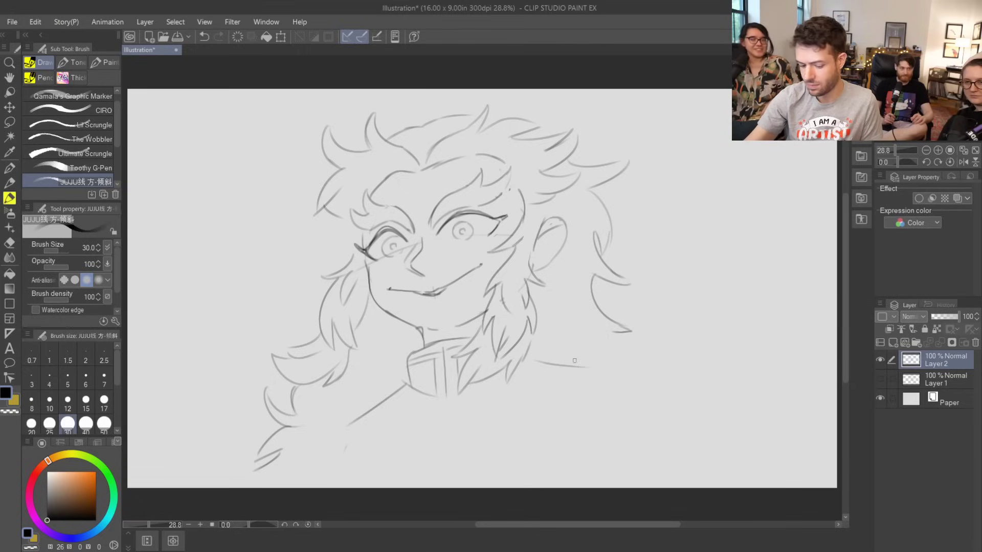
- Replace the short right shoulder line with the coat's right front band, a fold line beside it, and a boxy shoulder and sleeve outline
{"action": "key", "text": "ctrl+z"}
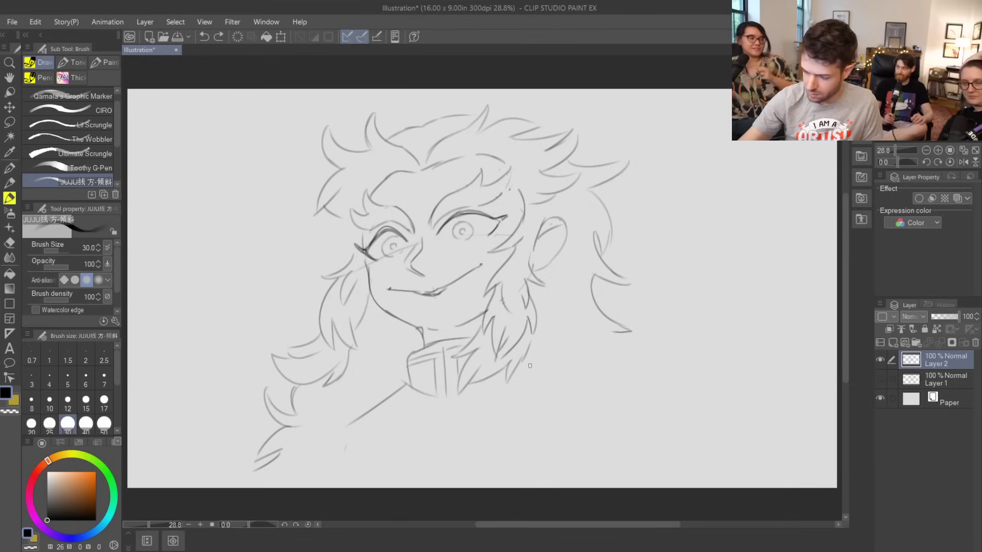
{"action": "mouse_move", "coordinate": [534, 365]}
{"action": "left_mouse_down"}
{"action": "mouse_move", "coordinate": [536, 419]}
{"action": "mouse_move", "coordinate": [560, 489]}
{"action": "left_mouse_up"}
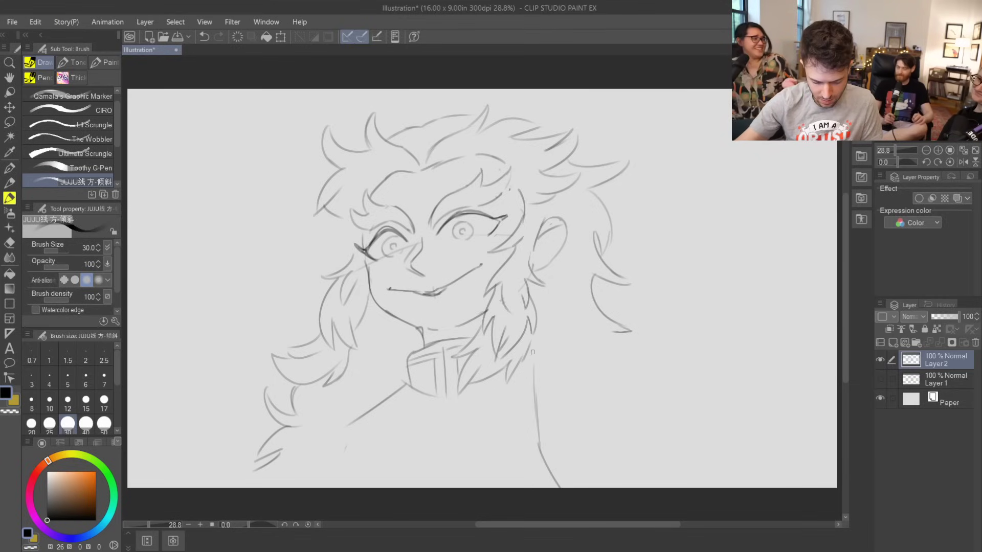
{"action": "left_click_drag", "start_coordinate": [535, 341], "coordinate": [605, 479]}
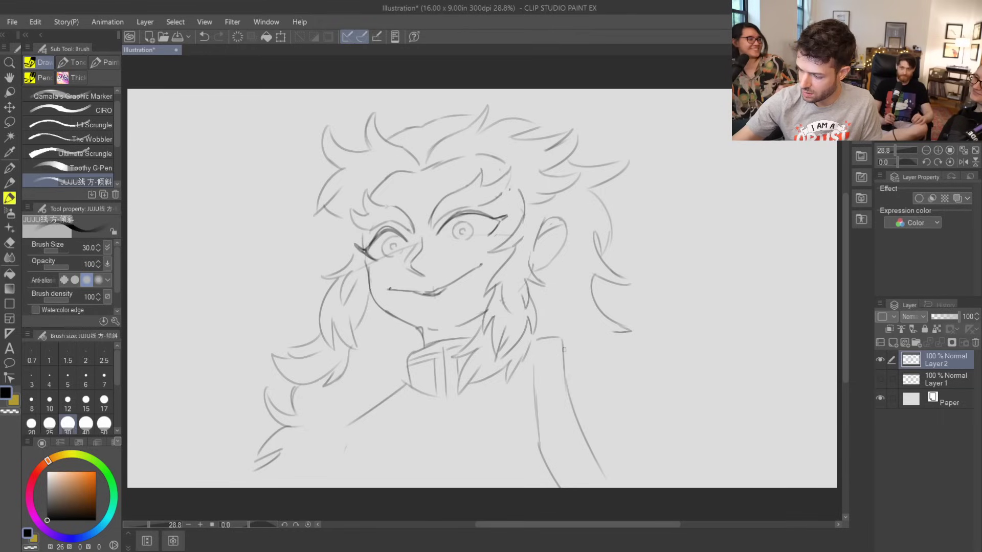
{"action": "mouse_move", "coordinate": [582, 364]}
{"action": "left_mouse_down"}
{"action": "mouse_move", "coordinate": [616, 429]}
{"action": "mouse_move", "coordinate": [662, 468]}
{"action": "left_mouse_up"}
{"action": "mouse_move", "coordinate": [563, 347]}
{"action": "left_mouse_down"}
{"action": "mouse_move", "coordinate": [686, 356]}
{"action": "mouse_move", "coordinate": [703, 365]}
{"action": "mouse_move", "coordinate": [726, 417]}
{"action": "left_mouse_up"}
{"action": "key", "text": "ctrl+z"}
{"action": "mouse_move", "coordinate": [568, 348]}
{"action": "left_mouse_down"}
{"action": "mouse_move", "coordinate": [638, 361]}
{"action": "mouse_move", "coordinate": [697, 389]}
{"action": "mouse_move", "coordinate": [708, 435]}
{"action": "left_mouse_up"}
- Draw the coat's left front band as two near-vertical lines running down from the collar to the canvas edge
{"action": "mouse_move", "coordinate": [407, 366]}
{"action": "left_mouse_down"}
{"action": "mouse_move", "coordinate": [378, 413]}
{"action": "mouse_move", "coordinate": [373, 478]}
{"action": "mouse_move", "coordinate": [413, 459]}
{"action": "left_mouse_up"}
{"action": "key", "text": "ctrl+z"}
{"action": "left_click_drag", "start_coordinate": [408, 385], "coordinate": [397, 487]}
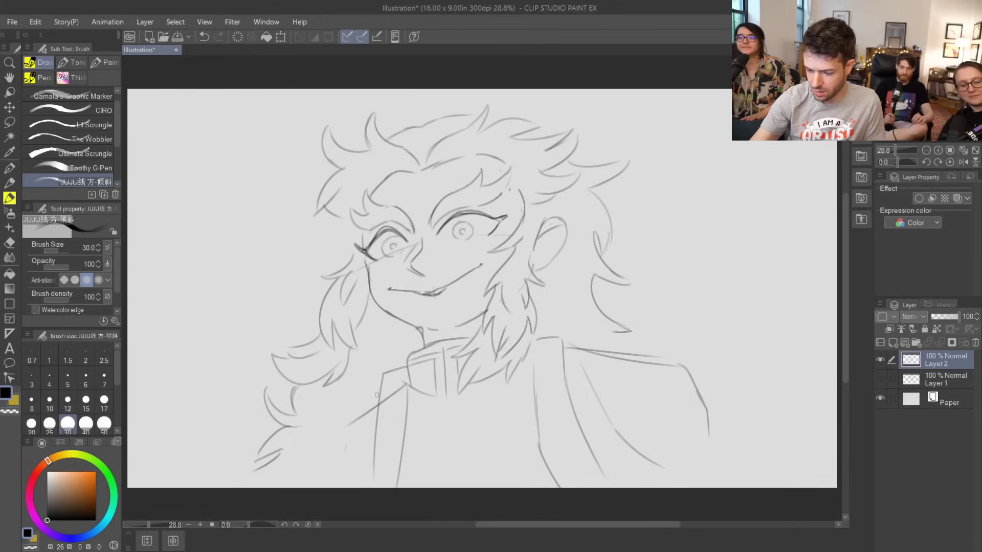
- Draw the left shoulder and sleeve lines plus a small lock below the ear, and erase the old shoulder line crossing the coat
{"action": "left_click_drag", "start_coordinate": [379, 394], "coordinate": [316, 469]}
{"action": "left_click_drag", "start_coordinate": [345, 420], "coordinate": [303, 444]}
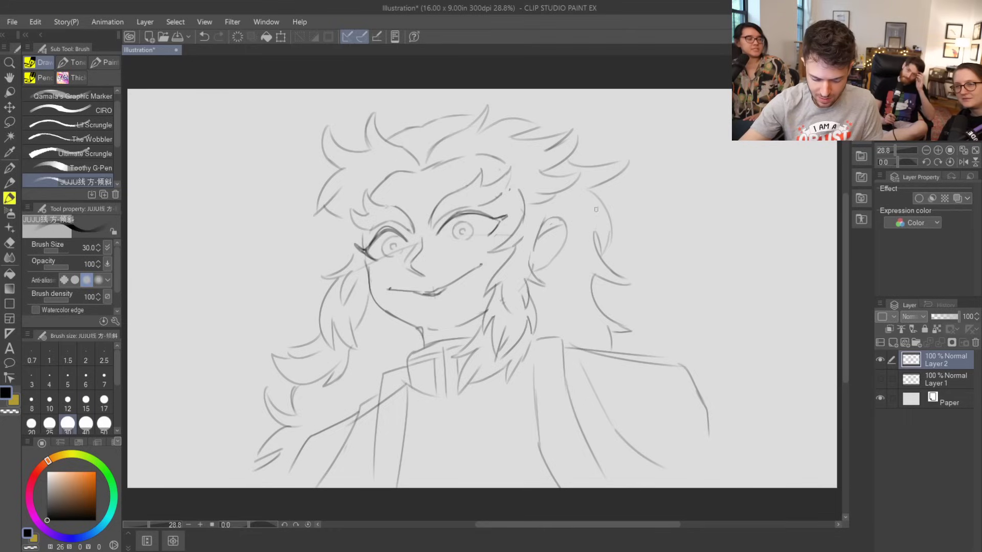
{"action": "left_click_drag", "start_coordinate": [555, 287], "coordinate": [566, 327]}
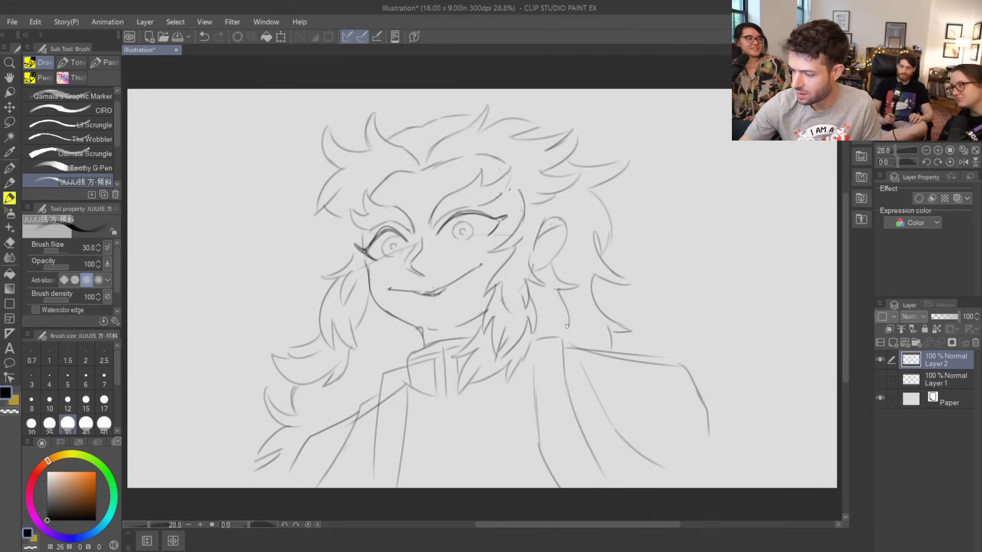
{"action": "left_click_drag", "start_coordinate": [293, 465], "coordinate": [282, 487]}
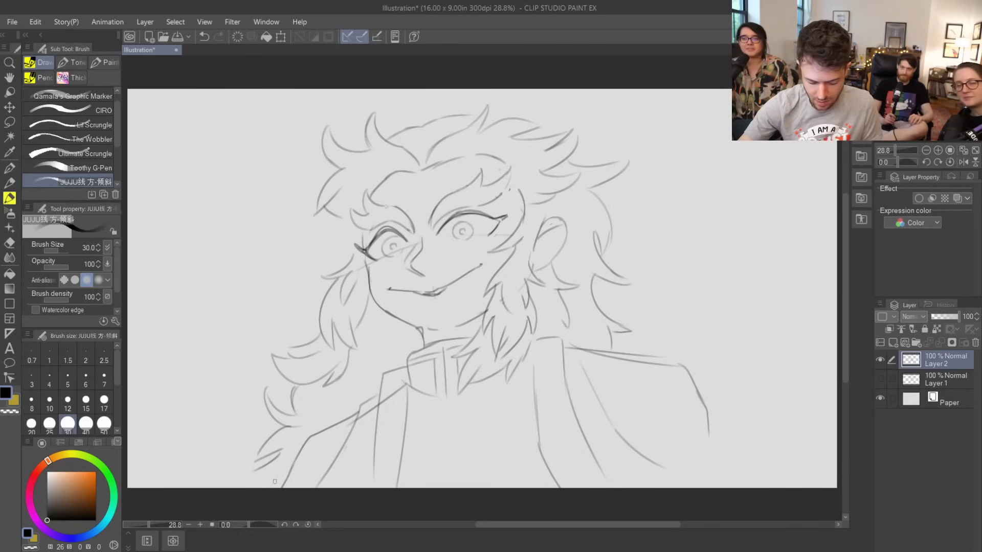
{"action": "key", "text": "e"}
{"action": "mouse_move", "coordinate": [384, 403]}
{"action": "left_mouse_down"}
{"action": "mouse_move", "coordinate": [401, 387]}
{"action": "mouse_move", "coordinate": [363, 416]}
{"action": "left_mouse_up"}
{"action": "key", "text": "b"}
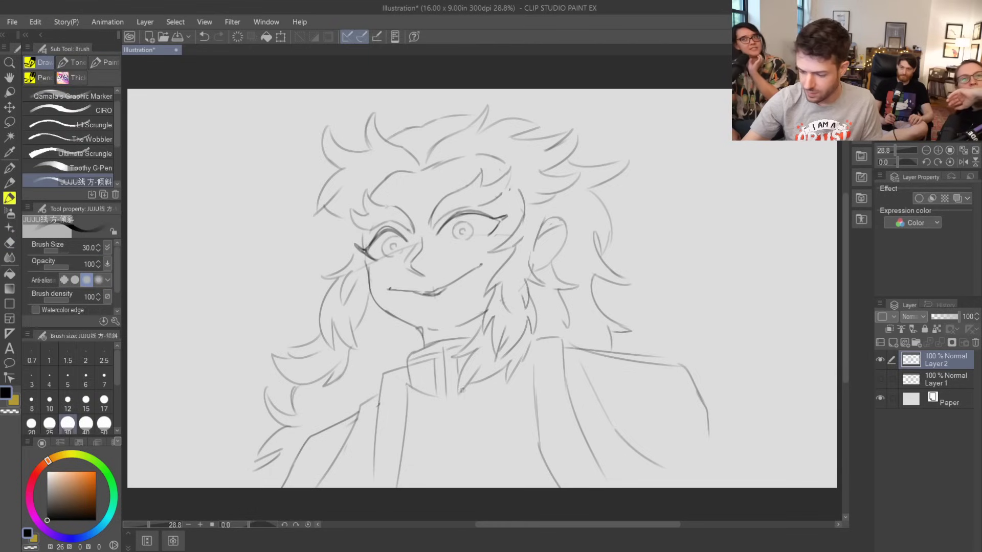
- Draw the vertical front closure line with two round buttons below the collar, and redraw the right shoulder slightly lower
{"action": "mouse_move", "coordinate": [457, 394]}
{"action": "left_mouse_down"}
{"action": "mouse_move", "coordinate": [438, 483]}
{"action": "mouse_move", "coordinate": [468, 477]}
{"action": "left_mouse_up"}
{"action": "key", "text": "e"}
{"action": "mouse_move", "coordinate": [582, 354]}
{"action": "left_mouse_down"}
{"action": "mouse_move", "coordinate": [676, 364]}
{"action": "mouse_move", "coordinate": [568, 345]}
{"action": "mouse_move", "coordinate": [684, 365]}
{"action": "mouse_move", "coordinate": [576, 357]}
{"action": "mouse_move", "coordinate": [676, 372]}
{"action": "mouse_move", "coordinate": [594, 394]}
{"action": "mouse_move", "coordinate": [685, 378]}
{"action": "mouse_move", "coordinate": [725, 469]}
{"action": "left_mouse_up"}
{"action": "key", "text": "b"}
{"action": "key", "text": "ctrl+z"}
- Add outward-flicked spiky tufts to the hair beside the left eye, joining the top hair to the side lock
{"action": "key", "text": "ctrl+z"}
{"action": "key", "text": "b"}
{"action": "mouse_move", "coordinate": [340, 218]}
{"action": "left_mouse_down"}
{"action": "mouse_move", "coordinate": [288, 229]}
{"action": "mouse_move", "coordinate": [311, 227]}
{"action": "mouse_move", "coordinate": [299, 224]}
{"action": "mouse_move", "coordinate": [346, 249]}
{"action": "mouse_move", "coordinate": [331, 249]}
{"action": "mouse_move", "coordinate": [307, 286]}
{"action": "left_mouse_up"}
{"action": "key", "text": "ctrl+z"}
{"action": "key", "text": "b"}
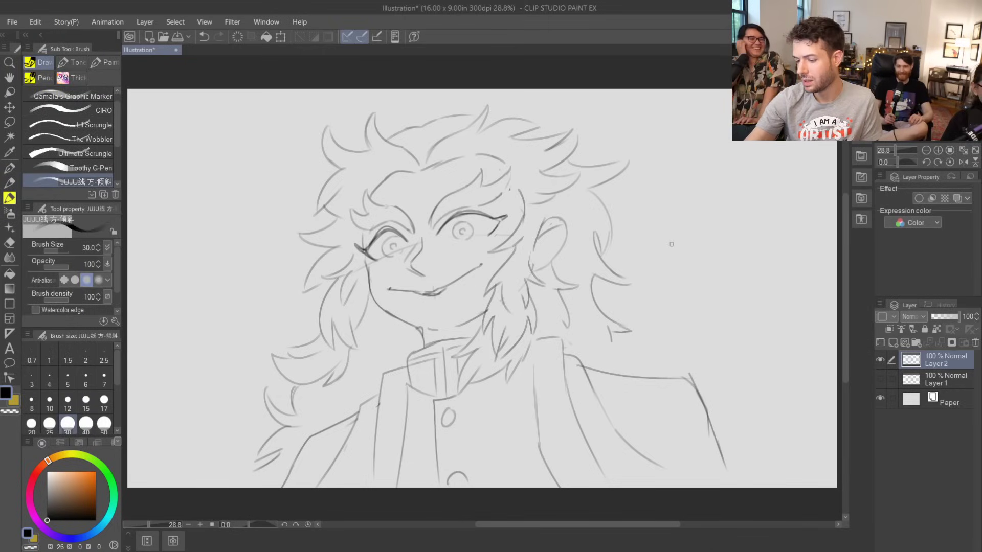
- Erase the outward-flicked tuft and the spiky mane behind the ear on the right
{"action": "key", "text": "e"}
{"action": "mouse_move", "coordinate": [572, 161]}
{"action": "left_mouse_down"}
{"action": "mouse_move", "coordinate": [629, 161]}
{"action": "mouse_move", "coordinate": [604, 238]}
{"action": "left_mouse_up"}
{"action": "mouse_move", "coordinate": [612, 178]}
{"action": "left_mouse_down"}
{"action": "mouse_move", "coordinate": [625, 178]}
{"action": "mouse_move", "coordinate": [599, 182]}
{"action": "left_mouse_up"}
{"action": "mouse_move", "coordinate": [596, 232]}
{"action": "left_mouse_down"}
{"action": "mouse_move", "coordinate": [594, 296]}
{"action": "mouse_move", "coordinate": [612, 292]}
{"action": "left_mouse_up"}
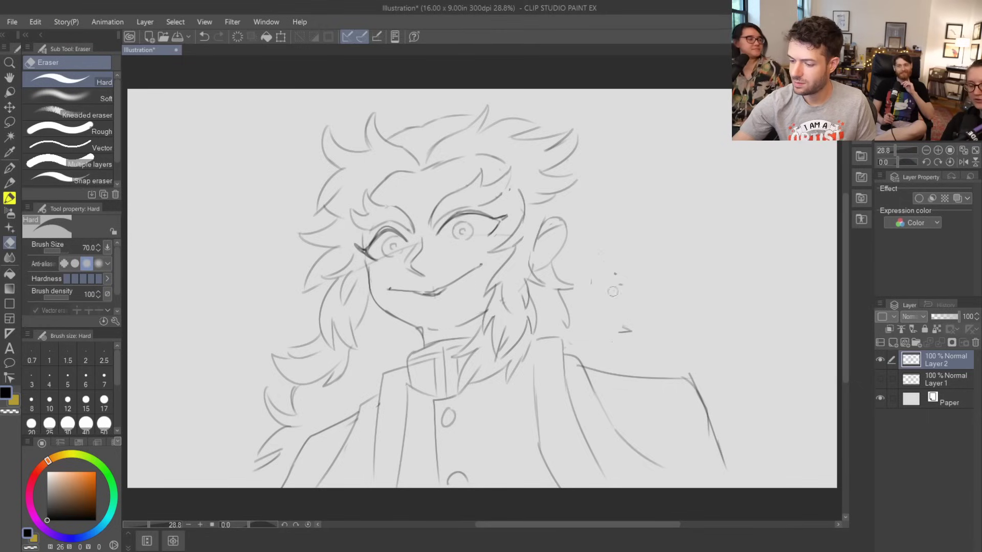
- Redraw the right back hair as a fuller mane of layered spikes sweeping outward from the crown to the shoulder
{"action": "key", "text": "b"}
{"action": "key", "text": "ctrl+z"}
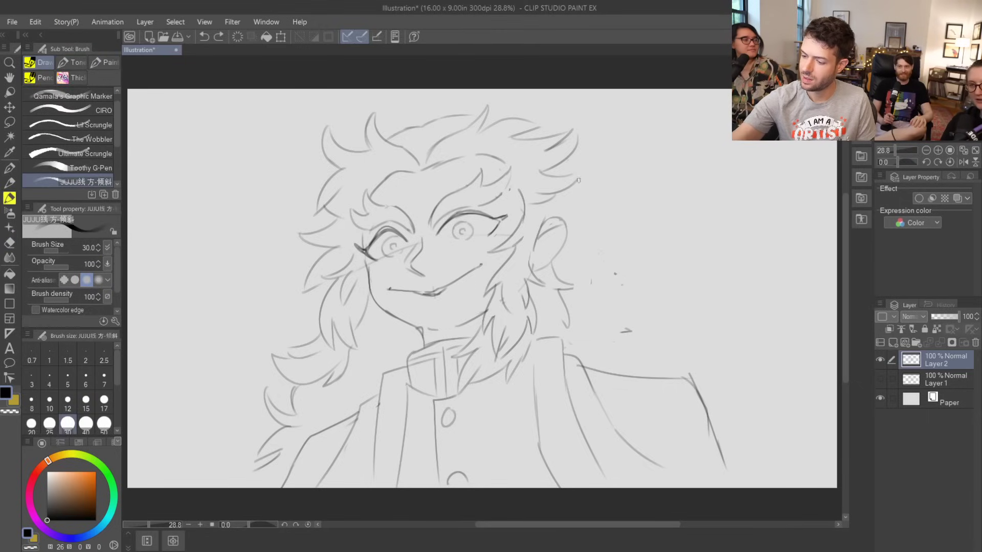
{"action": "left_click_drag", "start_coordinate": [576, 189], "coordinate": [622, 201]}
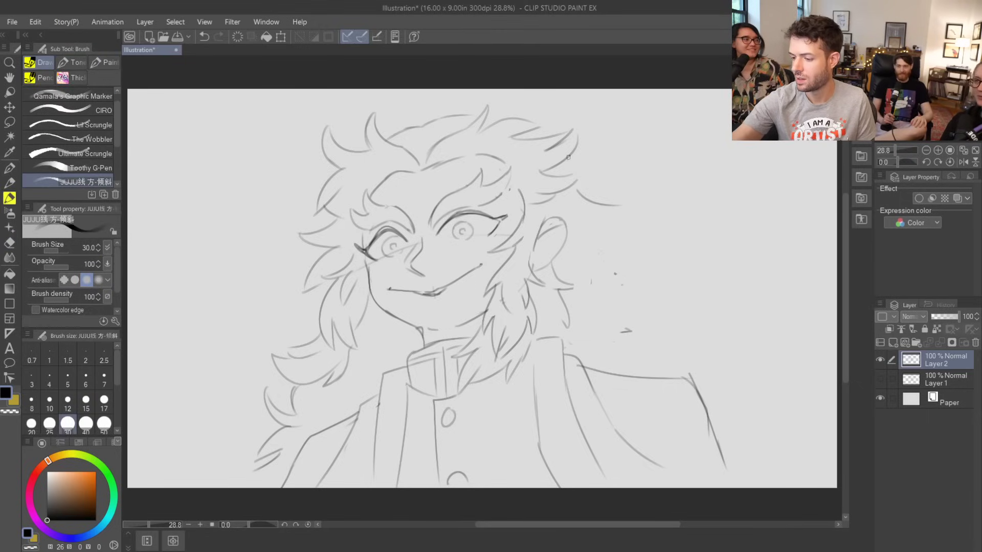
{"action": "mouse_move", "coordinate": [621, 206]}
{"action": "left_mouse_down"}
{"action": "mouse_move", "coordinate": [589, 223]}
{"action": "mouse_move", "coordinate": [630, 264]}
{"action": "left_mouse_up"}
{"action": "key", "text": "ctrl+z"}
{"action": "left_click_drag", "start_coordinate": [592, 227], "coordinate": [621, 239]}
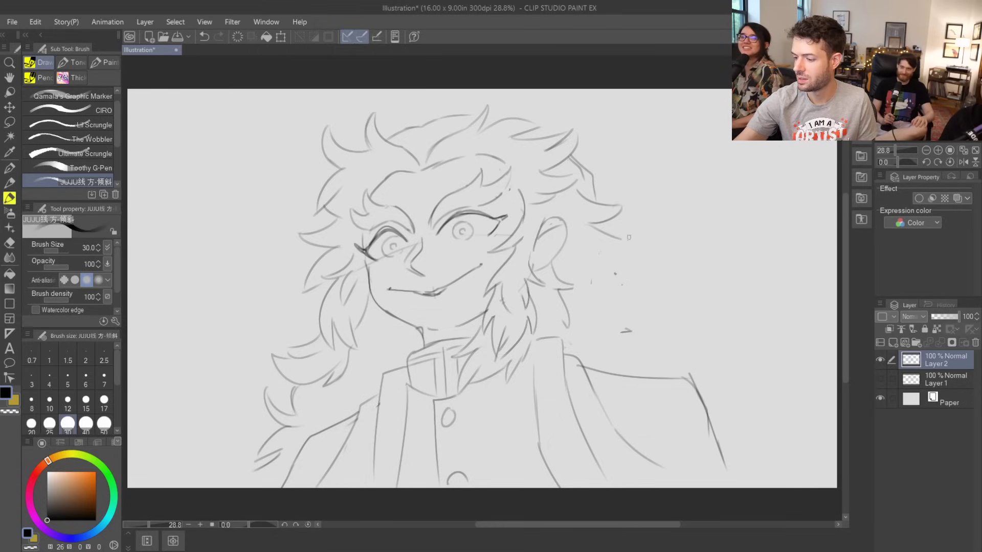
{"action": "key", "text": "ctrl+z"}
{"action": "mouse_move", "coordinate": [570, 158]}
{"action": "left_mouse_down"}
{"action": "mouse_move", "coordinate": [650, 238]}
{"action": "mouse_move", "coordinate": [612, 267]}
{"action": "left_mouse_up"}
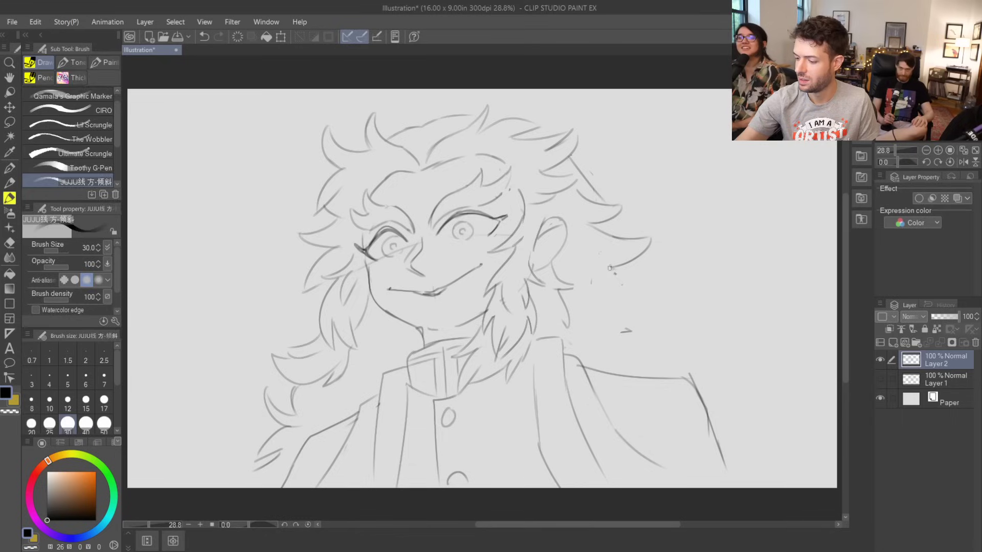
{"action": "mouse_move", "coordinate": [613, 266]}
{"action": "left_mouse_down"}
{"action": "mouse_move", "coordinate": [644, 329]}
{"action": "mouse_move", "coordinate": [663, 338]}
{"action": "mouse_move", "coordinate": [633, 351]}
{"action": "mouse_move", "coordinate": [622, 382]}
{"action": "left_mouse_up"}
- Erase the right shoulder and sleeve lines and redraw them wider, starting from the end of the mane
{"action": "key", "text": "e"}
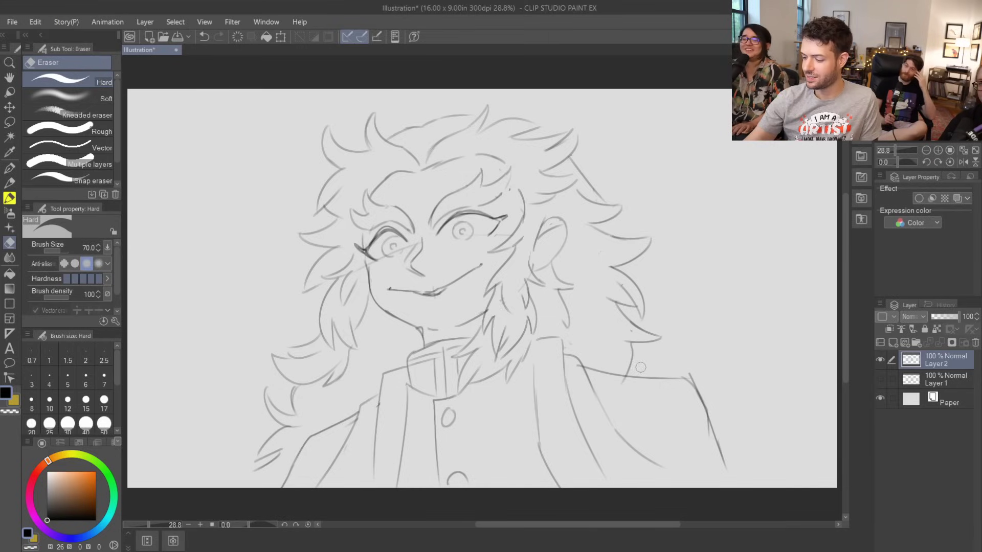
{"action": "mouse_move", "coordinate": [627, 379]}
{"action": "left_mouse_down"}
{"action": "mouse_move", "coordinate": [713, 424]}
{"action": "mouse_move", "coordinate": [723, 461]}
{"action": "left_mouse_up"}
{"action": "mouse_move", "coordinate": [569, 369]}
{"action": "left_mouse_down"}
{"action": "mouse_move", "coordinate": [590, 348]}
{"action": "mouse_move", "coordinate": [568, 356]}
{"action": "left_mouse_up"}
{"action": "key", "text": "b"}
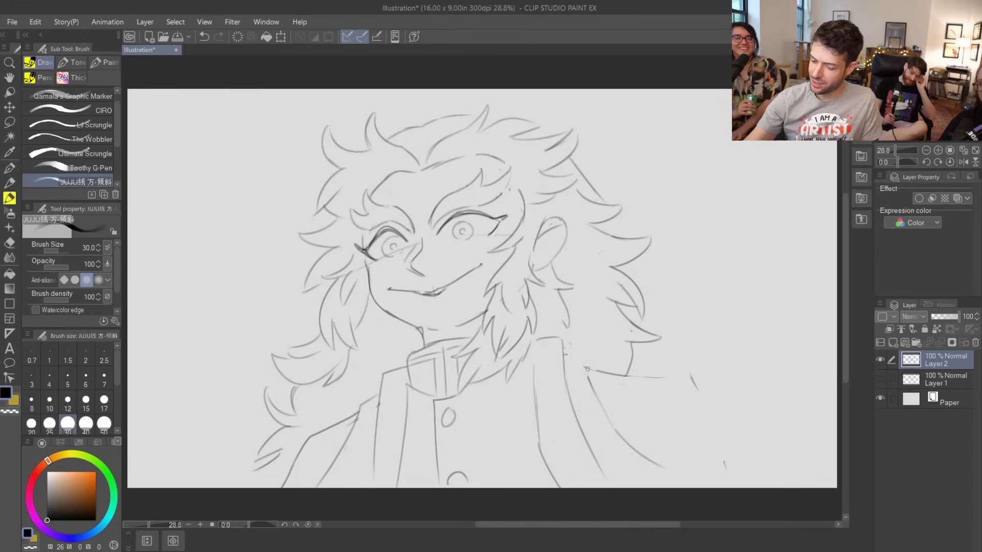
{"action": "mouse_move", "coordinate": [650, 372]}
{"action": "left_mouse_down"}
{"action": "mouse_move", "coordinate": [706, 384]}
{"action": "mouse_move", "coordinate": [744, 486]}
{"action": "left_mouse_up"}
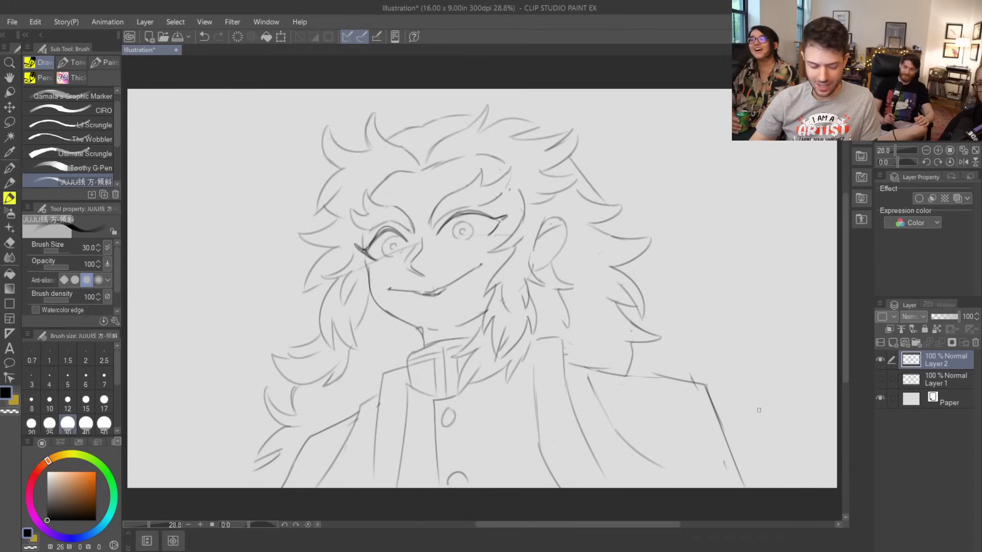
- Move the whole character on Layer 2 to the right to free space beside the head
{"action": "key", "text": "e"}
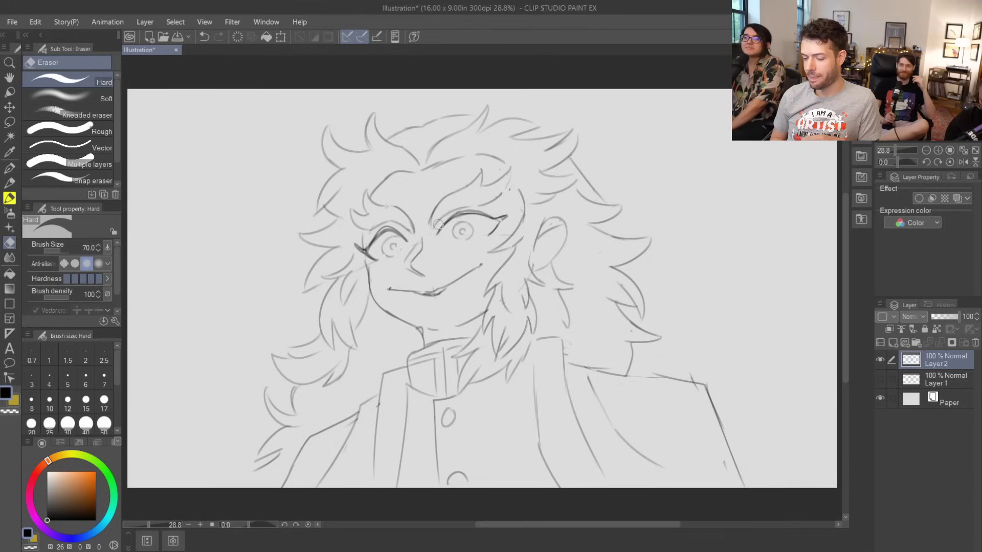
{"action": "key", "text": "k"}
{"action": "left_click_drag", "start_coordinate": [613, 377], "coordinate": [685, 380]}
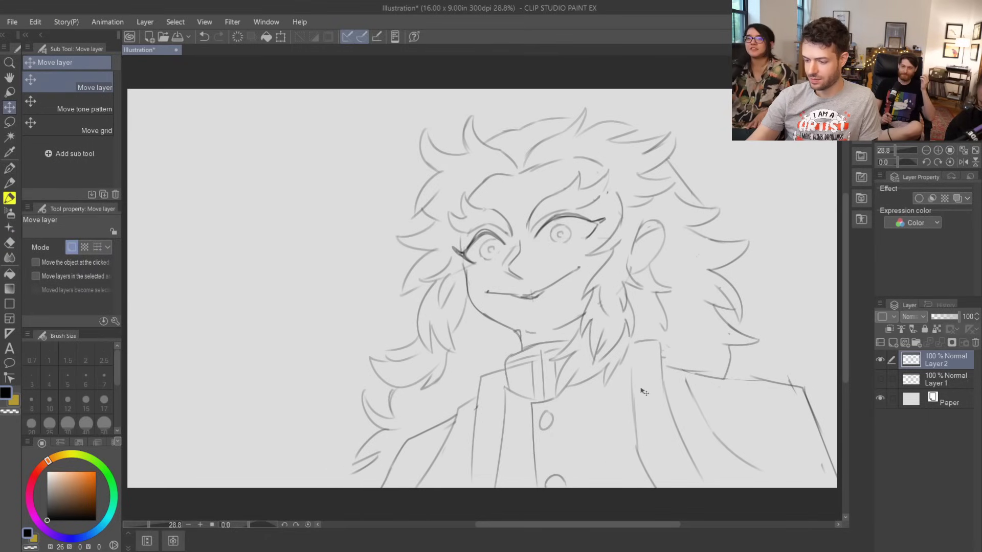
- Handwrite "THE BEST" in capitals in the empty space left of the character's head
{"action": "key", "text": "b"}
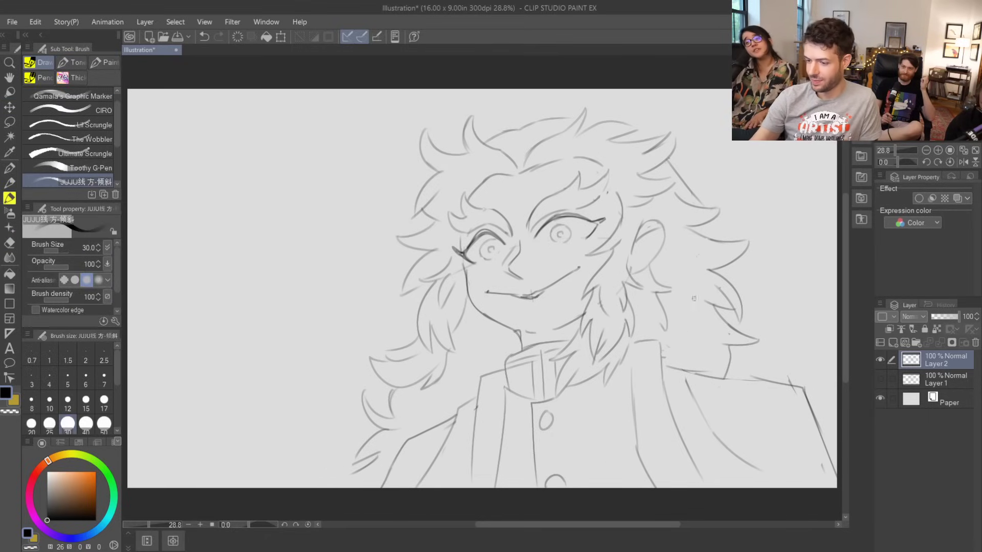
{"action": "mouse_move", "coordinate": [185, 155]}
{"action": "left_mouse_down"}
{"action": "mouse_move", "coordinate": [187, 174]}
{"action": "mouse_move", "coordinate": [199, 151]}
{"action": "left_mouse_up"}
{"action": "mouse_move", "coordinate": [198, 150]}
{"action": "left_mouse_down"}
{"action": "mouse_move", "coordinate": [199, 173]}
{"action": "mouse_move", "coordinate": [209, 171]}
{"action": "left_mouse_up"}
{"action": "mouse_move", "coordinate": [198, 162]}
{"action": "left_mouse_down"}
{"action": "mouse_move", "coordinate": [225, 171]}
{"action": "mouse_move", "coordinate": [224, 161]}
{"action": "left_mouse_up"}
{"action": "left_click_drag", "start_coordinate": [251, 149], "coordinate": [251, 169]}
{"action": "left_click_drag", "start_coordinate": [251, 148], "coordinate": [254, 169]}
{"action": "mouse_move", "coordinate": [280, 147]}
{"action": "left_mouse_down"}
{"action": "mouse_move", "coordinate": [271, 149]}
{"action": "mouse_move", "coordinate": [272, 167]}
{"action": "left_mouse_up"}
{"action": "left_click_drag", "start_coordinate": [272, 158], "coordinate": [310, 166]}
{"action": "left_click_drag", "start_coordinate": [302, 146], "coordinate": [315, 143]}
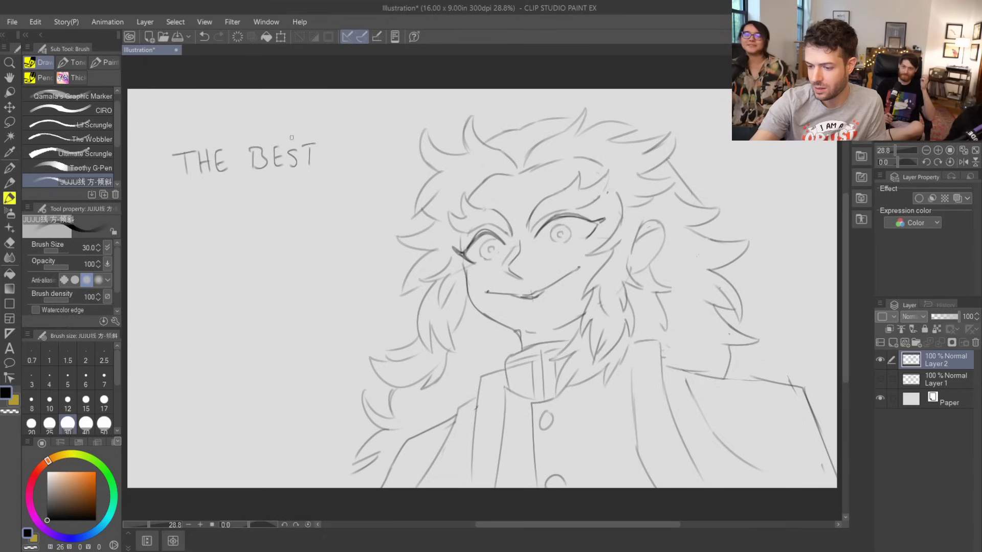
- Handwrite "I CAN DO TODAY" on two lines below "THE BEST" and add a small arrow towards the character
{"action": "left_click_drag", "start_coordinate": [178, 204], "coordinate": [179, 224]}
{"action": "mouse_move", "coordinate": [170, 202]}
{"action": "left_mouse_down"}
{"action": "mouse_move", "coordinate": [195, 219]}
{"action": "mouse_move", "coordinate": [226, 219]}
{"action": "left_mouse_up"}
{"action": "left_click_drag", "start_coordinate": [237, 209], "coordinate": [239, 220]}
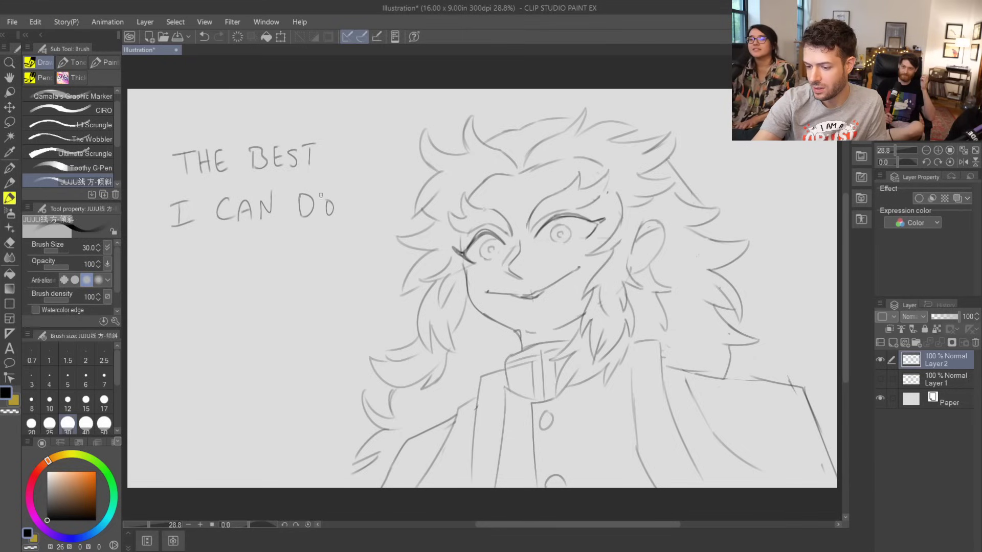
{"action": "left_click_drag", "start_coordinate": [230, 254], "coordinate": [242, 278]}
{"action": "mouse_move", "coordinate": [243, 253]}
{"action": "left_mouse_down"}
{"action": "mouse_move", "coordinate": [245, 276]}
{"action": "mouse_move", "coordinate": [271, 275]}
{"action": "left_mouse_up"}
{"action": "left_click_drag", "start_coordinate": [260, 270], "coordinate": [270, 267]}
{"action": "left_click_drag", "start_coordinate": [274, 255], "coordinate": [284, 265]}
{"action": "left_click_drag", "start_coordinate": [284, 264], "coordinate": [285, 279]}
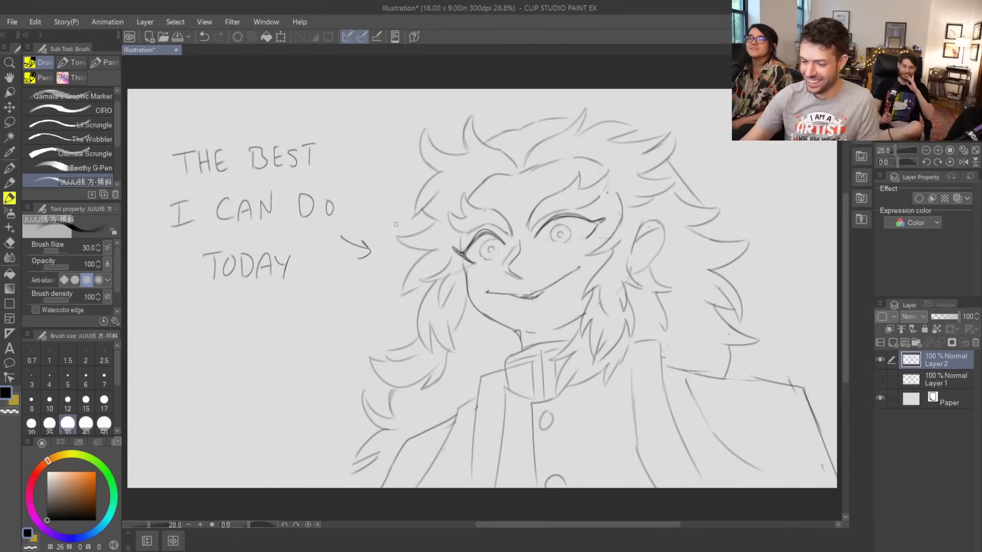
- Lasso the handwritten note with its arrow, delete it, and clear the selection
{"action": "key", "text": "m"}
{"action": "mouse_move", "coordinate": [182, 320]}
{"action": "left_mouse_down"}
{"action": "mouse_move", "coordinate": [210, 101]}
{"action": "mouse_move", "coordinate": [382, 247]}
{"action": "mouse_move", "coordinate": [285, 340]}
{"action": "left_mouse_up"}
{"action": "key", "text": "Delete"}
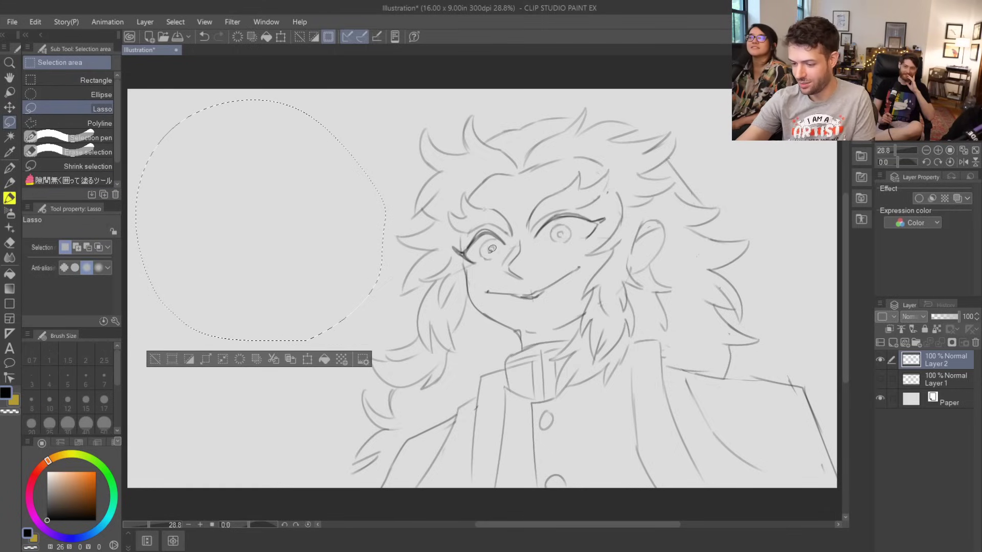
{"action": "key", "text": "ctrl+d"}
- Handwrite "DO NOT TRUCK" on two lines left of the character's head, with a bolder "NOT"
{"action": "key", "text": "b"}
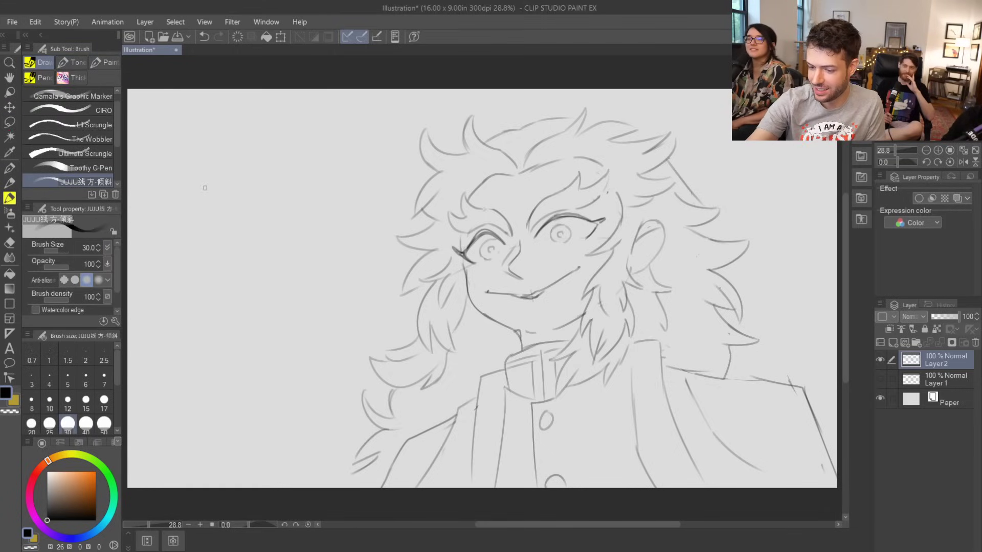
{"action": "left_click_drag", "start_coordinate": [204, 182], "coordinate": [209, 206]}
{"action": "mouse_move", "coordinate": [203, 182]}
{"action": "left_mouse_down"}
{"action": "mouse_move", "coordinate": [209, 205]}
{"action": "mouse_move", "coordinate": [241, 187]}
{"action": "mouse_move", "coordinate": [268, 202]}
{"action": "mouse_move", "coordinate": [281, 179]}
{"action": "mouse_move", "coordinate": [320, 177]}
{"action": "mouse_move", "coordinate": [309, 202]}
{"action": "left_mouse_up"}
{"action": "left_click_drag", "start_coordinate": [226, 239], "coordinate": [228, 267]}
{"action": "mouse_move", "coordinate": [210, 242]}
{"action": "left_mouse_down"}
{"action": "mouse_move", "coordinate": [238, 237]}
{"action": "mouse_move", "coordinate": [245, 266]}
{"action": "left_mouse_up"}
{"action": "left_click_drag", "start_coordinate": [244, 240], "coordinate": [267, 267]}
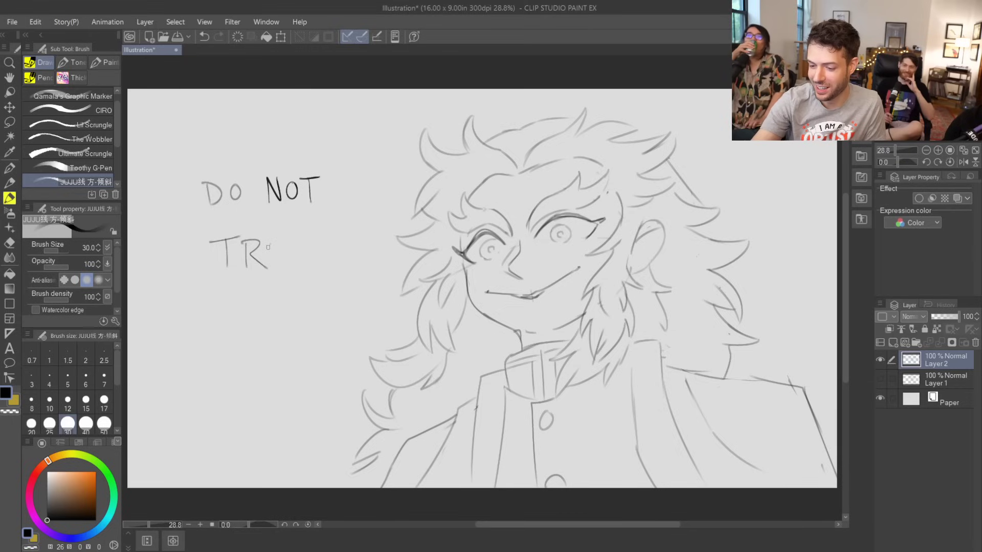
{"action": "mouse_move", "coordinate": [269, 239]}
{"action": "left_mouse_down"}
{"action": "mouse_move", "coordinate": [287, 239]}
{"action": "mouse_move", "coordinate": [310, 265]}
{"action": "left_mouse_up"}
{"action": "left_click_drag", "start_coordinate": [315, 234], "coordinate": [315, 246]}
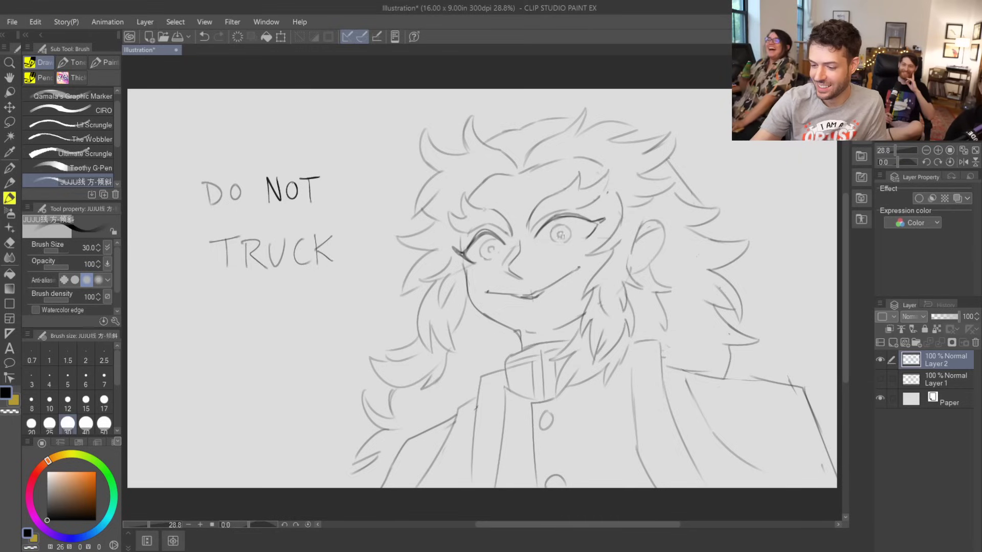
- Draw a rounded speech bubble around "DO NOT TRUCK" with a pointed tail towards the character
{"action": "mouse_move", "coordinate": [260, 301]}
{"action": "left_mouse_down"}
{"action": "mouse_move", "coordinate": [186, 159]}
{"action": "mouse_move", "coordinate": [382, 219]}
{"action": "mouse_move", "coordinate": [256, 305]}
{"action": "mouse_move", "coordinate": [182, 164]}
{"action": "mouse_move", "coordinate": [356, 274]}
{"action": "mouse_move", "coordinate": [287, 308]}
{"action": "left_mouse_up"}
{"action": "key", "text": "ctrl+z"}
{"action": "left_click_drag", "start_coordinate": [358, 266], "coordinate": [359, 274]}
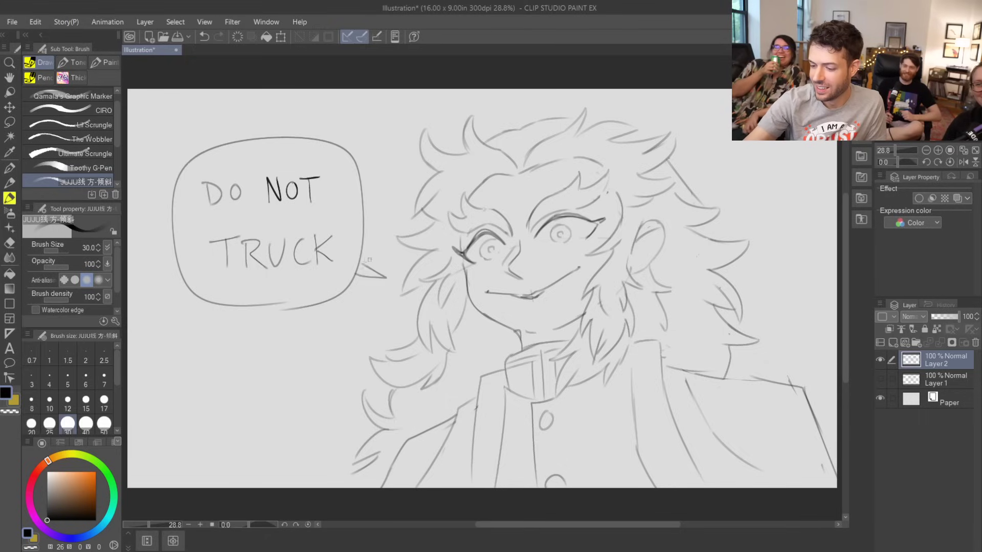
{"action": "key", "text": "e"}
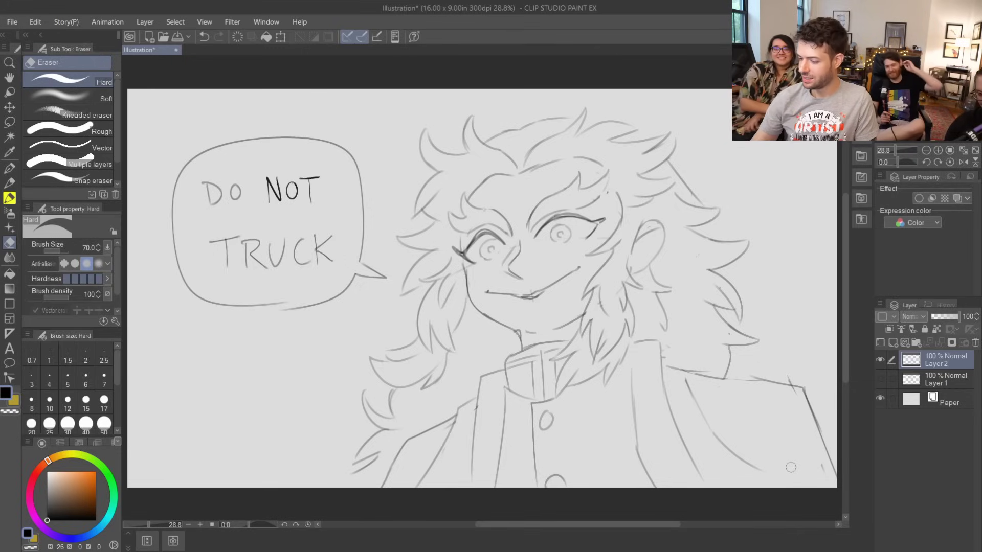
{"action": "key", "text": "b"}
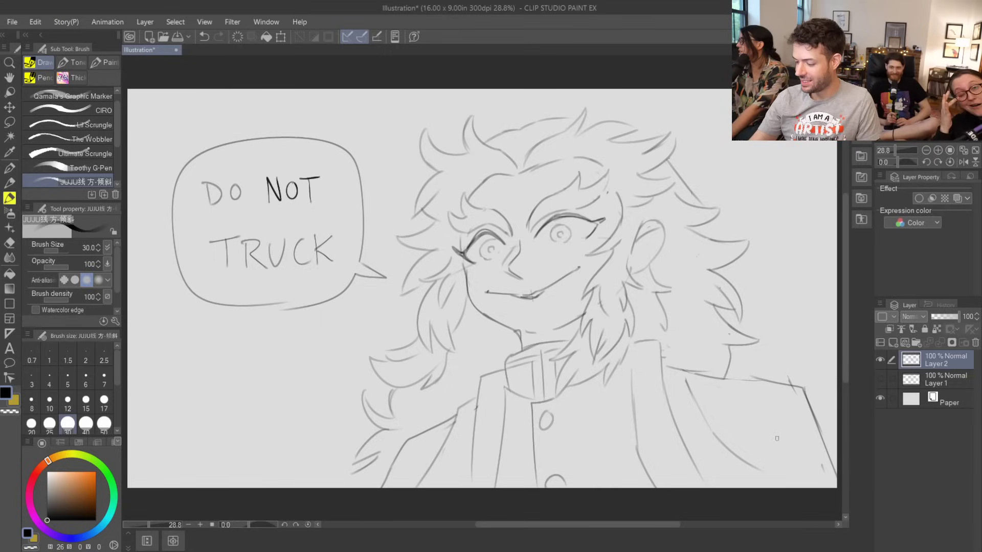
{"action": "key", "text": "ctrl+z"}
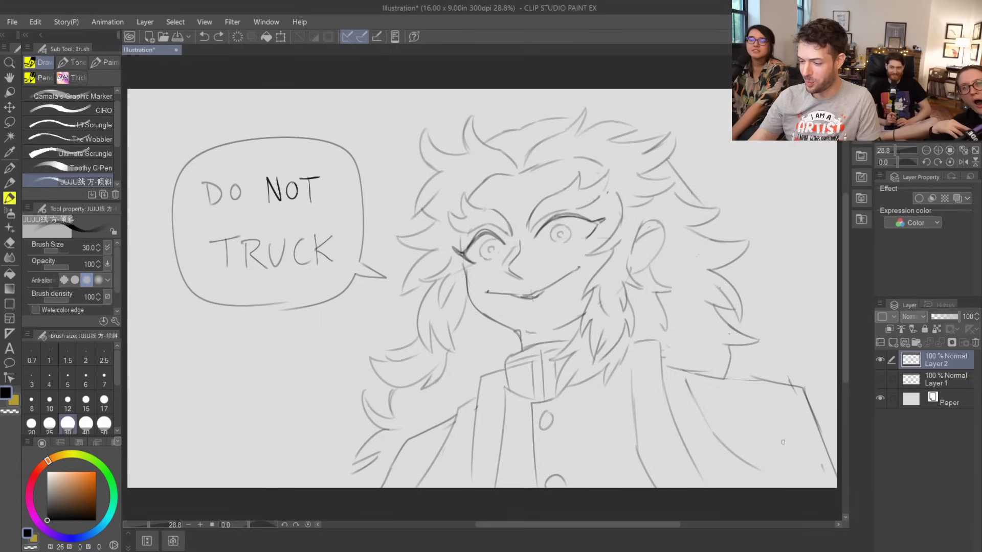
- Flip the canvas view horizontally back and forth to check the drawing, and return it to the normal orientation
{"action": "key", "text": "h"}
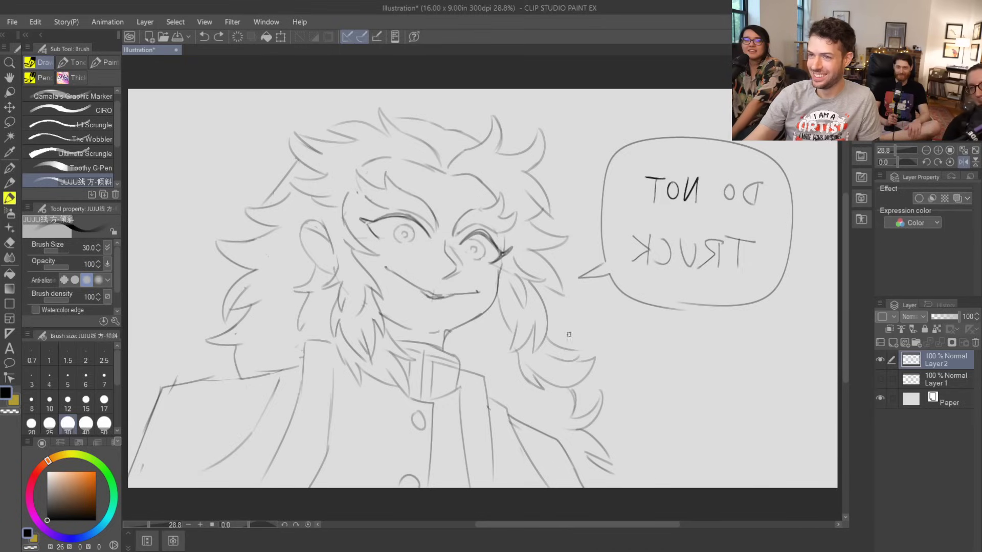
{"action": "key", "text": "h"}
{"action": "key", "text": "h"}
{"action": "key", "text": "h"}
{"action": "key", "text": "h"}
{"action": "key", "text": "h"}
{"action": "key", "text": "h"}
{"action": "key", "text": "h"}
{"action": "key", "text": "h"}
{"action": "key", "text": "h"}
{"action": "key", "text": "h"}
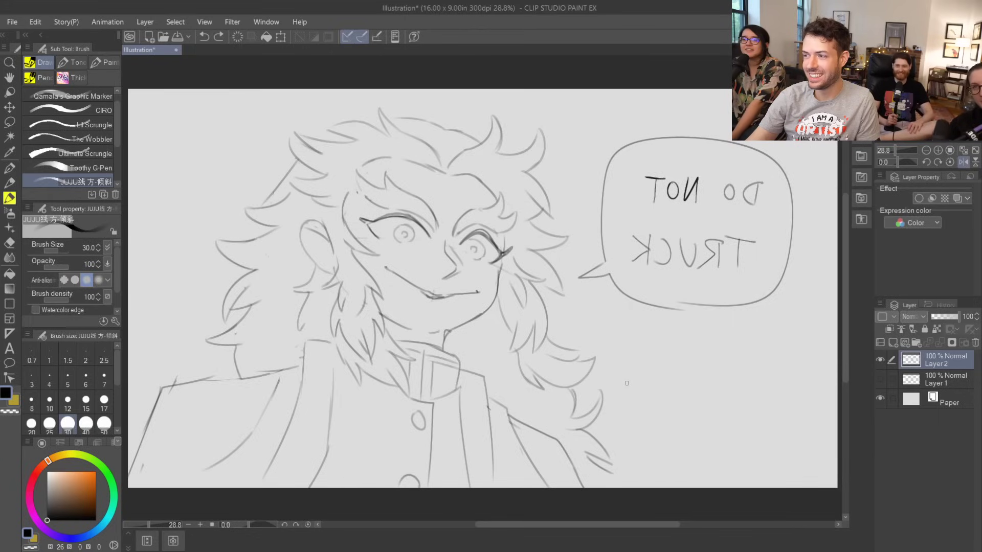
{"action": "key", "text": "h"}
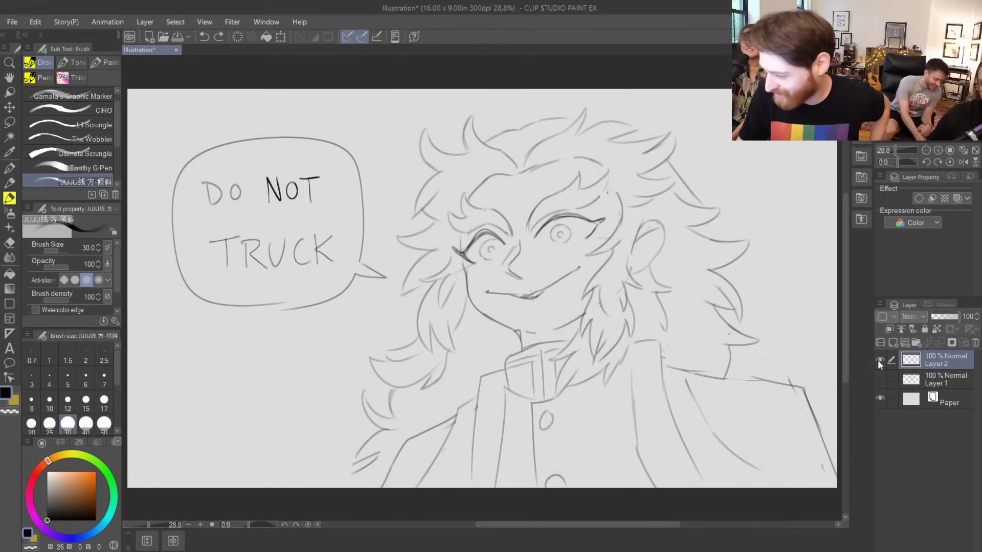
- Add a new raster layer above Layer 2
{"action": "left_click", "coordinate": [896, 344]}
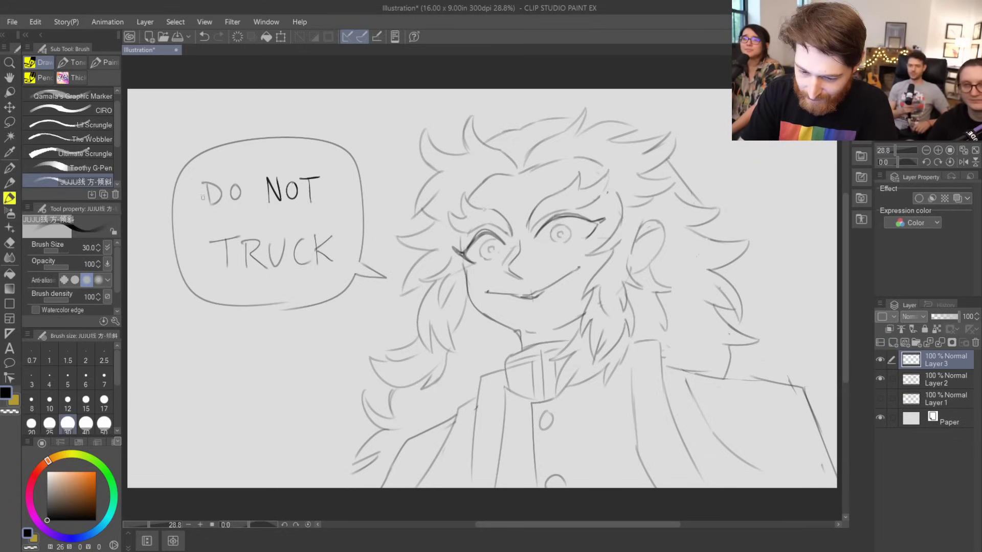
- Switch to the Toothy G-Pen brush and try it with a wavy test stroke, undoing each test stroke
{"action": "mouse_move", "coordinate": [179, 360]}
{"action": "left_mouse_down"}
{"action": "mouse_move", "coordinate": [203, 394]}
{"action": "mouse_move", "coordinate": [222, 370]}
{"action": "mouse_move", "coordinate": [267, 376]}
{"action": "mouse_move", "coordinate": [279, 350]}
{"action": "left_mouse_up"}
{"action": "key", "text": "ctrl+z"}
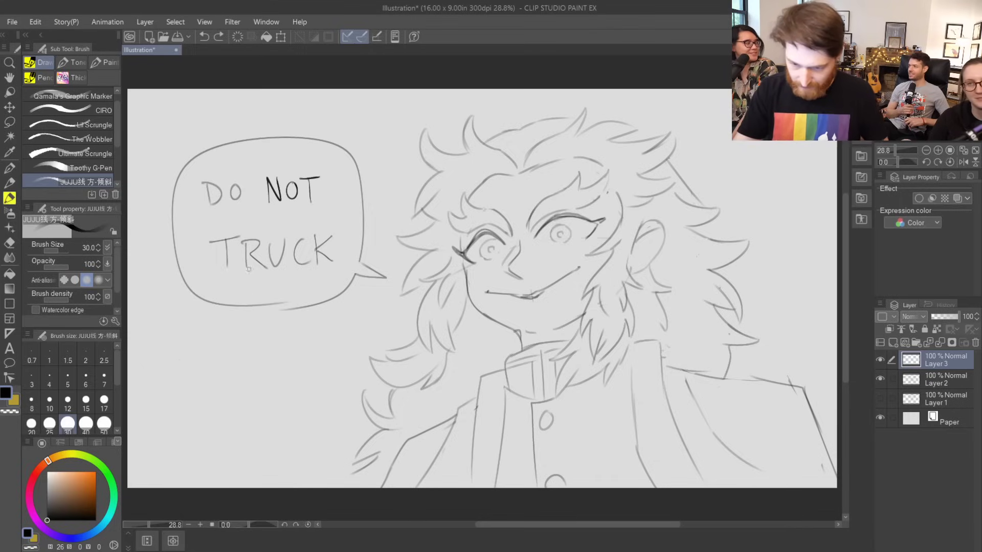
{"action": "left_click_drag", "start_coordinate": [118, 124], "coordinate": [119, 150]}
{"action": "left_click", "coordinate": [102, 113]}
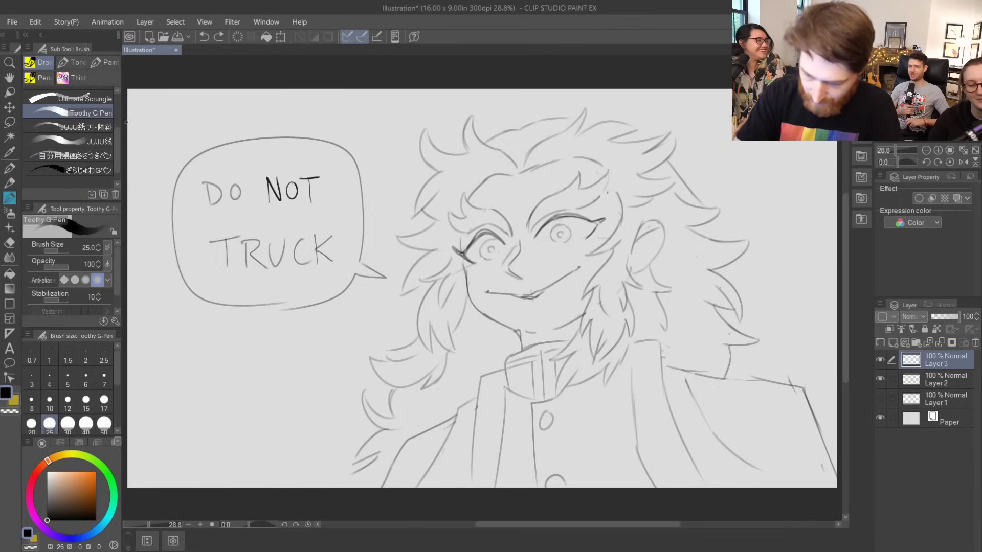
{"action": "mouse_move", "coordinate": [208, 360]}
{"action": "left_mouse_down"}
{"action": "mouse_move", "coordinate": [226, 381]}
{"action": "mouse_move", "coordinate": [296, 369]}
{"action": "left_mouse_up"}
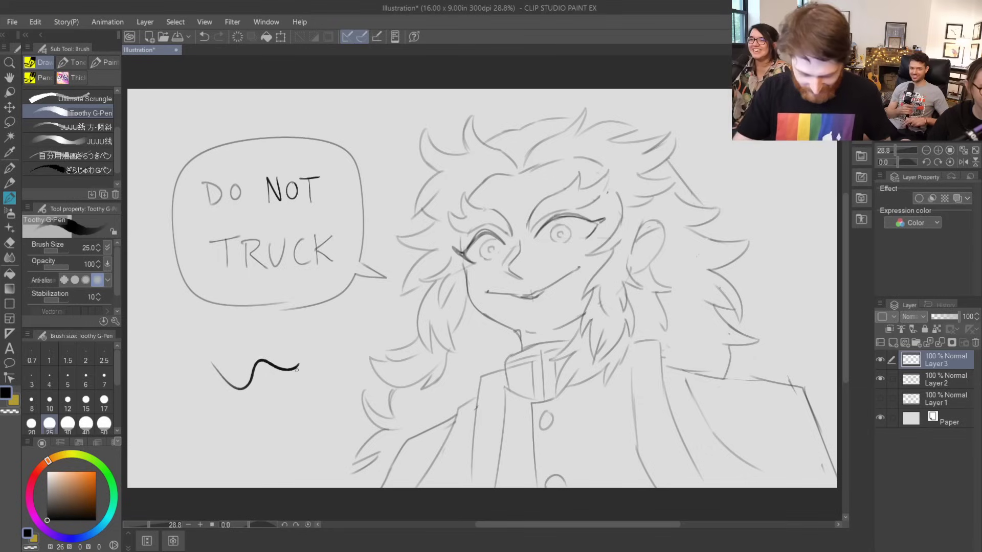
{"action": "key", "text": "ctrl+z"}
- Increase the Toothy G-Pen brush size to 50 and try it with short strokes below the speech bubble, undoing them
{"action": "key", "text": "bracketright"}
{"action": "key", "text": "bracketright"}
{"action": "key", "text": "bracketright"}
{"action": "mouse_move", "coordinate": [295, 338]}
{"action": "left_mouse_down"}
{"action": "mouse_move", "coordinate": [325, 370]}
{"action": "mouse_move", "coordinate": [335, 331]}
{"action": "left_mouse_up"}
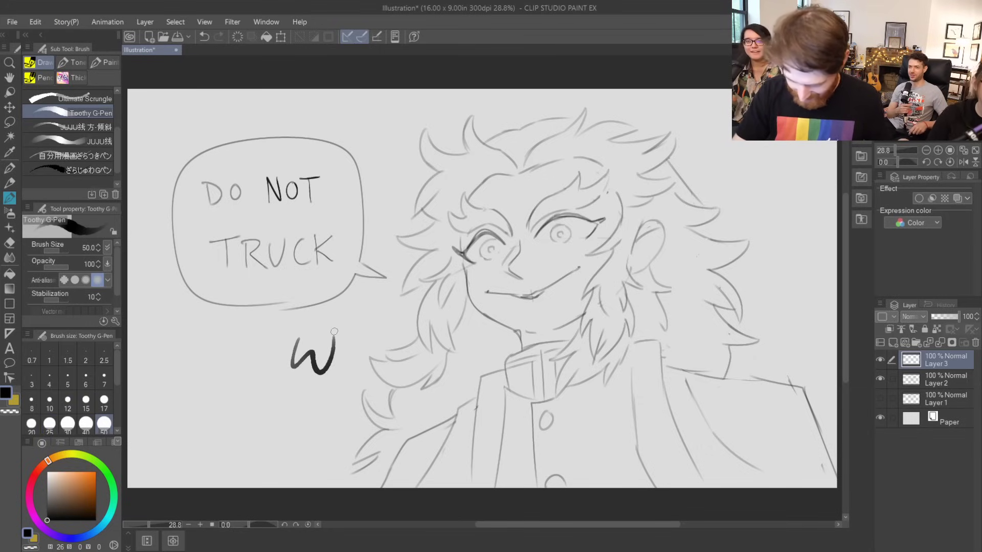
{"action": "key", "text": "ctrl+z"}
{"action": "mouse_move", "coordinate": [233, 438]}
{"action": "left_mouse_down"}
{"action": "mouse_move", "coordinate": [254, 347]}
{"action": "mouse_move", "coordinate": [302, 423]}
{"action": "mouse_move", "coordinate": [241, 398]}
{"action": "mouse_move", "coordinate": [274, 409]}
{"action": "left_mouse_up"}
{"action": "key", "text": "ctrl+z"}
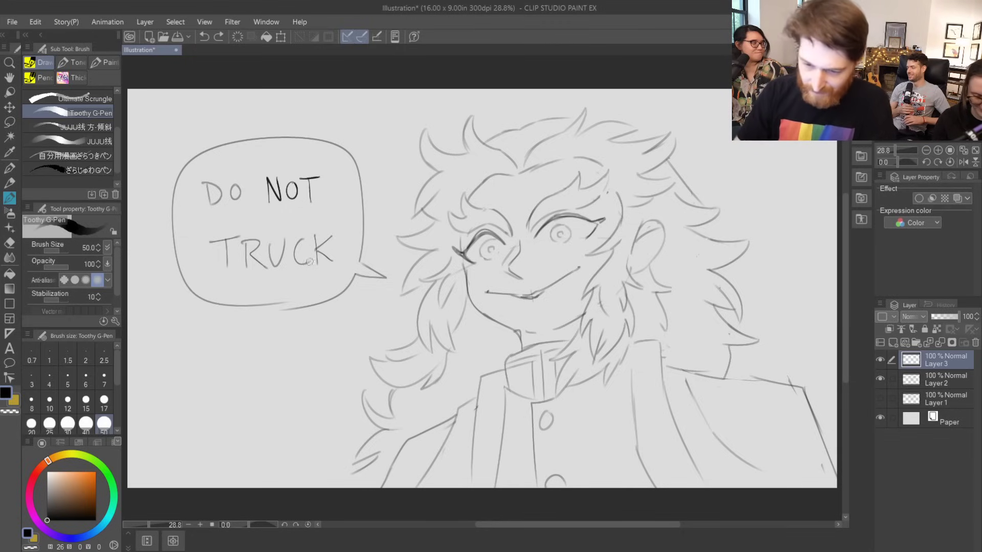
{"action": "mouse_move", "coordinate": [116, 161]}
{"action": "left_mouse_down"}
{"action": "mouse_move", "coordinate": [114, 111]}
{"action": "mouse_move", "coordinate": [122, 183]}
{"action": "left_mouse_up"}
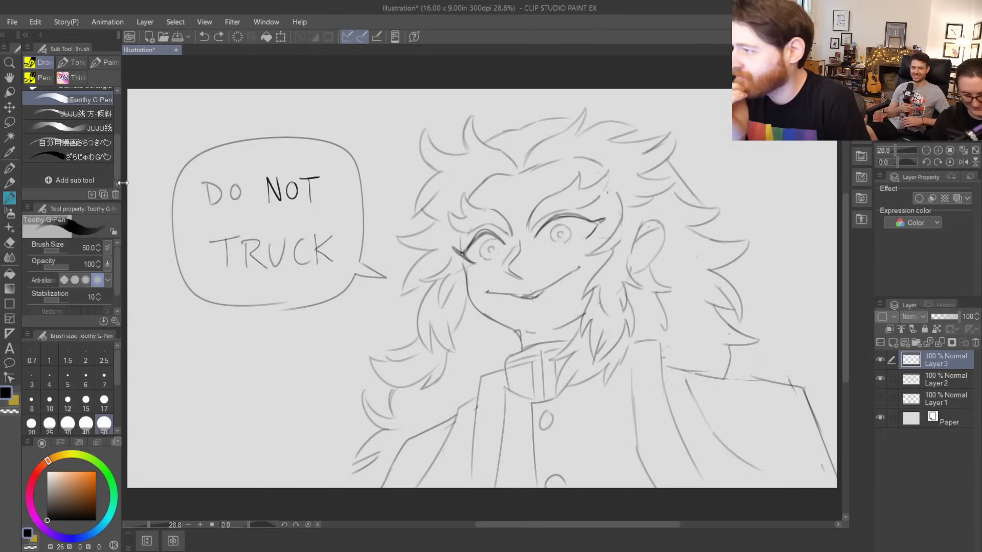
- Hide Layer 2 and sketch a new small head on Layer 3, with a rounded skull, cheek and tapering jaw lines
{"action": "left_click", "coordinate": [879, 378]}
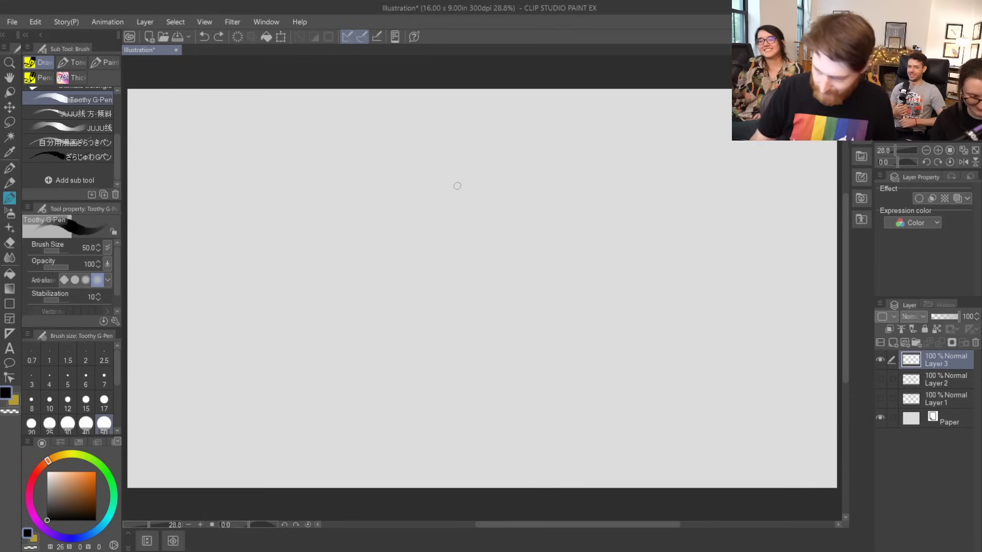
{"action": "left_click_drag", "start_coordinate": [463, 198], "coordinate": [535, 213]}
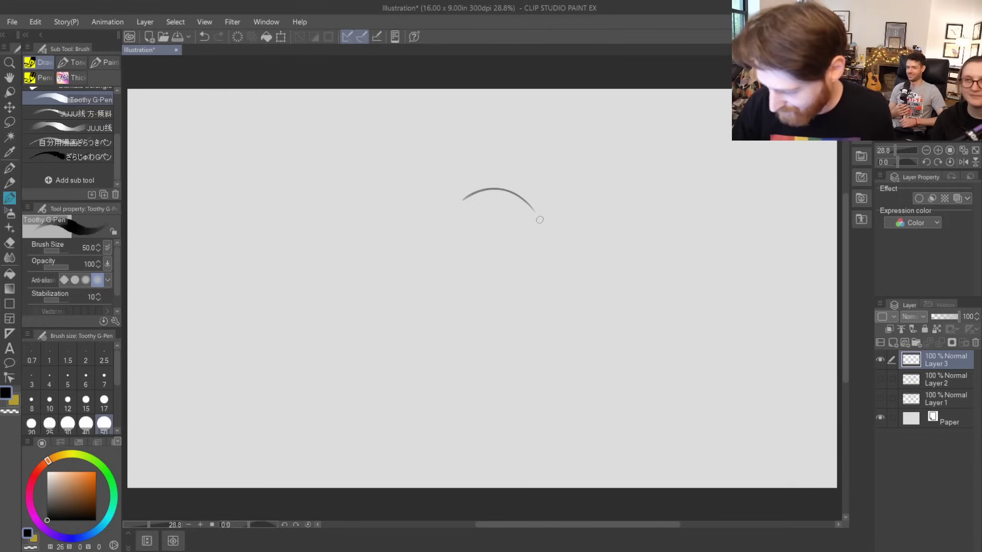
{"action": "mouse_move", "coordinate": [474, 205]}
{"action": "left_mouse_down"}
{"action": "mouse_move", "coordinate": [476, 258]}
{"action": "mouse_move", "coordinate": [456, 253]}
{"action": "mouse_move", "coordinate": [460, 272]}
{"action": "mouse_move", "coordinate": [458, 263]}
{"action": "mouse_move", "coordinate": [476, 281]}
{"action": "left_mouse_up"}
{"action": "key", "text": "ctrl+z"}
{"action": "mouse_move", "coordinate": [452, 240]}
{"action": "left_mouse_down"}
{"action": "mouse_move", "coordinate": [453, 263]}
{"action": "mouse_move", "coordinate": [455, 251]}
{"action": "mouse_move", "coordinate": [492, 313]}
{"action": "mouse_move", "coordinate": [542, 246]}
{"action": "mouse_move", "coordinate": [539, 263]}
{"action": "mouse_move", "coordinate": [561, 238]}
{"action": "left_mouse_up"}
{"action": "key", "text": "ctrl+z"}
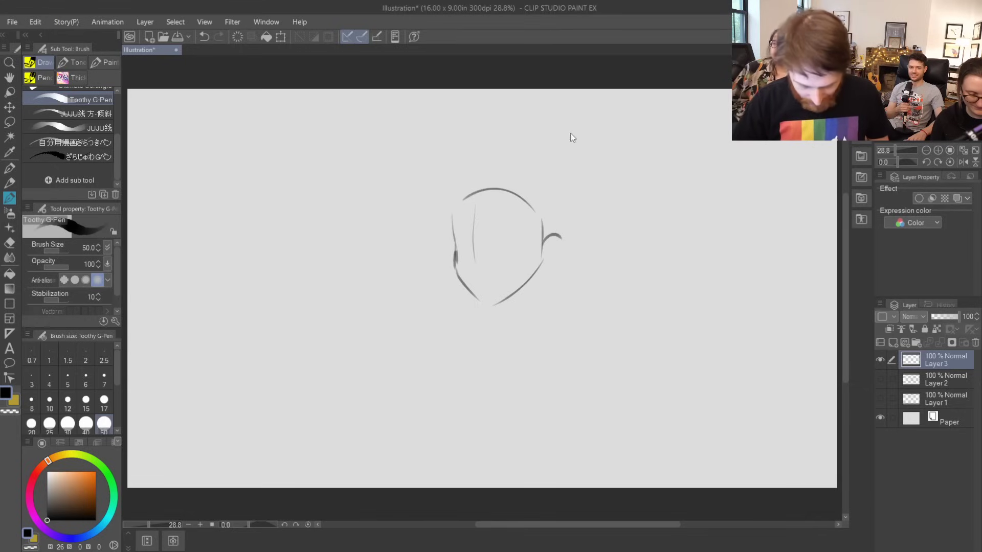
- Draw the ear beside the jaw and close the skull outline with a curve over the forehead
{"action": "key", "text": "ctrl+z"}
{"action": "mouse_move", "coordinate": [542, 242]}
{"action": "left_mouse_down"}
{"action": "mouse_move", "coordinate": [556, 228]}
{"action": "mouse_move", "coordinate": [561, 254]}
{"action": "mouse_move", "coordinate": [546, 252]}
{"action": "left_mouse_up"}
{"action": "key", "text": "ctrl+z"}
{"action": "left_click_drag", "start_coordinate": [453, 225], "coordinate": [483, 192]}
{"action": "key", "text": "ctrl+z"}
{"action": "left_click_drag", "start_coordinate": [453, 223], "coordinate": [483, 190]}
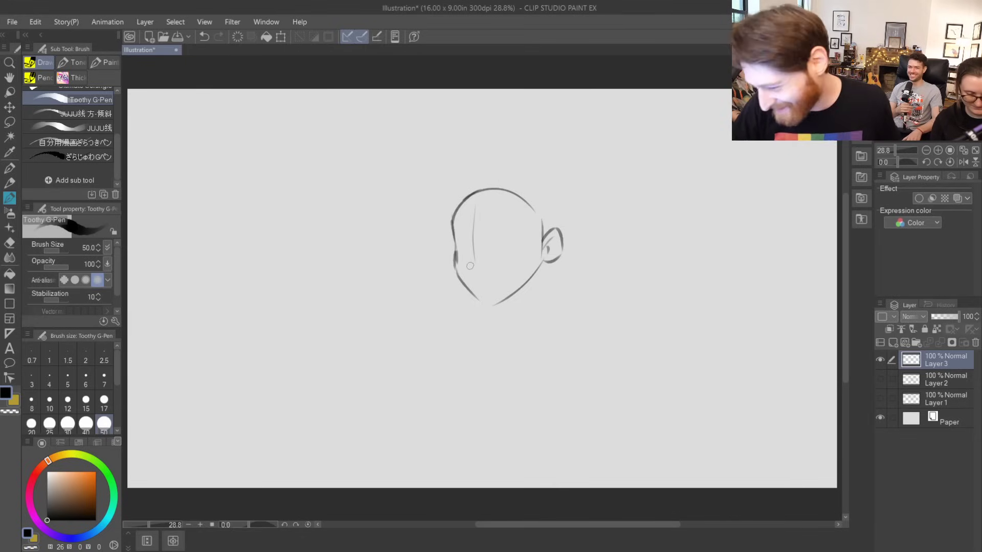
- Draw a wide open grin with an upper lip line, teeth, a dark mouth interior and a tongue, redoing unsatisfactory strokes
{"action": "mouse_move", "coordinate": [465, 263]}
{"action": "left_mouse_down"}
{"action": "mouse_move", "coordinate": [513, 257]}
{"action": "mouse_move", "coordinate": [506, 274]}
{"action": "mouse_move", "coordinate": [509, 265]}
{"action": "left_mouse_up"}
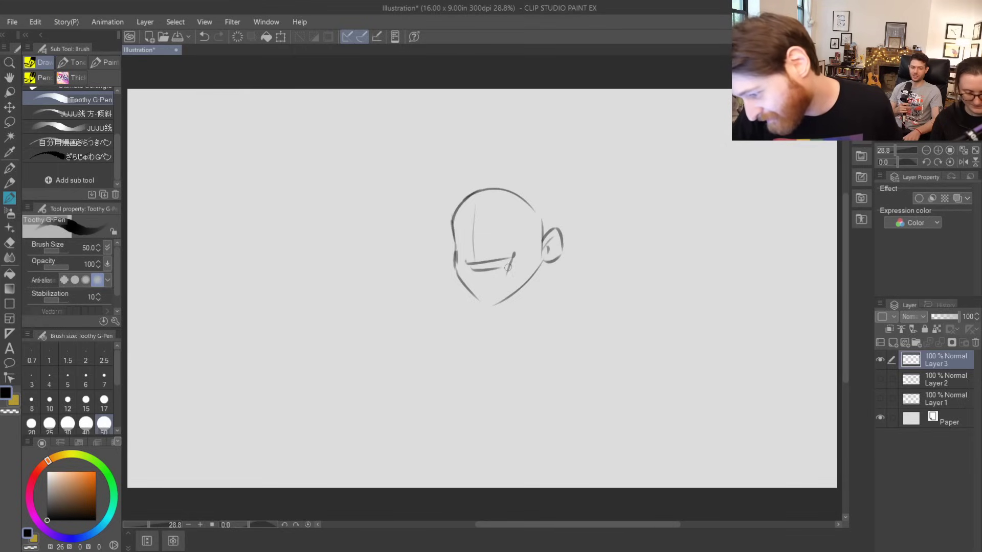
{"action": "key", "text": "ctrl+z"}
{"action": "left_click_drag", "start_coordinate": [476, 271], "coordinate": [485, 287]}
{"action": "key", "text": "ctrl+z"}
{"action": "left_click", "coordinate": [477, 282]}
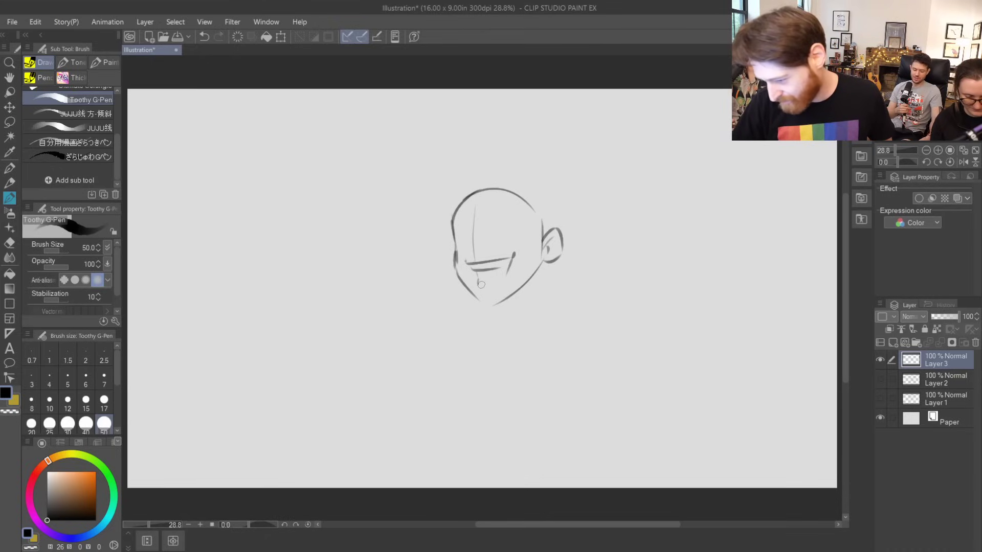
{"action": "key", "text": "ctrl+z"}
{"action": "mouse_move", "coordinate": [478, 281]}
{"action": "left_mouse_down"}
{"action": "mouse_move", "coordinate": [503, 267]}
{"action": "mouse_move", "coordinate": [485, 272]}
{"action": "left_mouse_up"}
{"action": "key", "text": "ctrl+z"}
{"action": "mouse_move", "coordinate": [493, 273]}
{"action": "left_mouse_down"}
{"action": "mouse_move", "coordinate": [514, 257]}
{"action": "mouse_move", "coordinate": [480, 287]}
{"action": "mouse_move", "coordinate": [497, 287]}
{"action": "mouse_move", "coordinate": [510, 272]}
{"action": "mouse_move", "coordinate": [488, 289]}
{"action": "mouse_move", "coordinate": [512, 257]}
{"action": "mouse_move", "coordinate": [480, 287]}
{"action": "mouse_move", "coordinate": [492, 272]}
{"action": "left_mouse_up"}
{"action": "key", "text": "ctrl+z"}
{"action": "key", "text": "ctrl+z"}
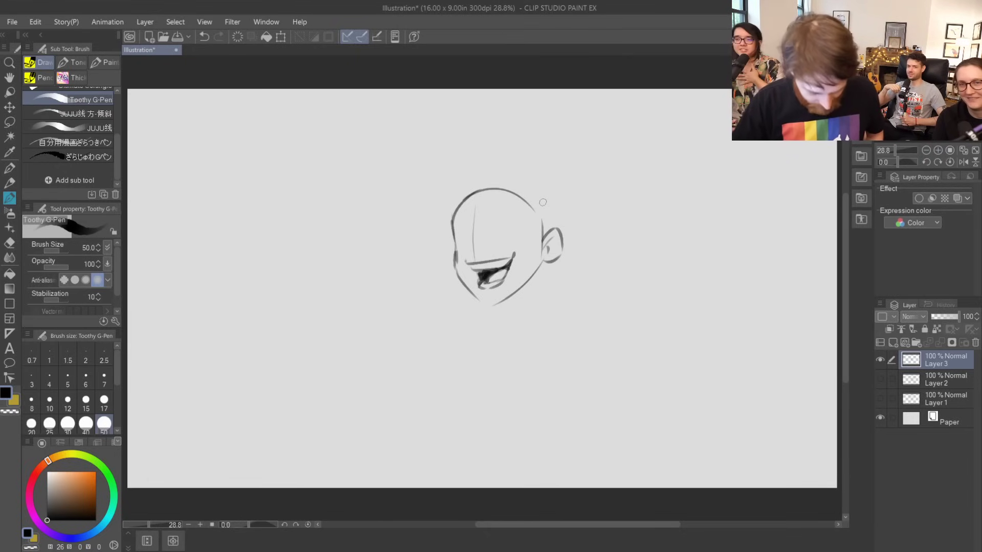
- Draw the arched eyes with dot pupils, the hairline over the forehead and thick arched eyebrows
{"action": "left_click_drag", "start_coordinate": [492, 236], "coordinate": [520, 244]}
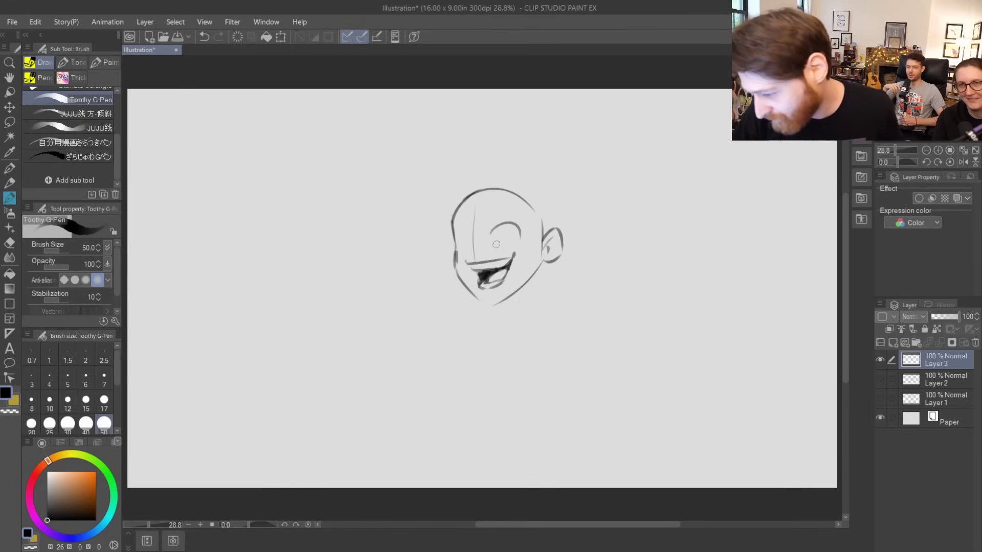
{"action": "left_click_drag", "start_coordinate": [456, 242], "coordinate": [469, 235]}
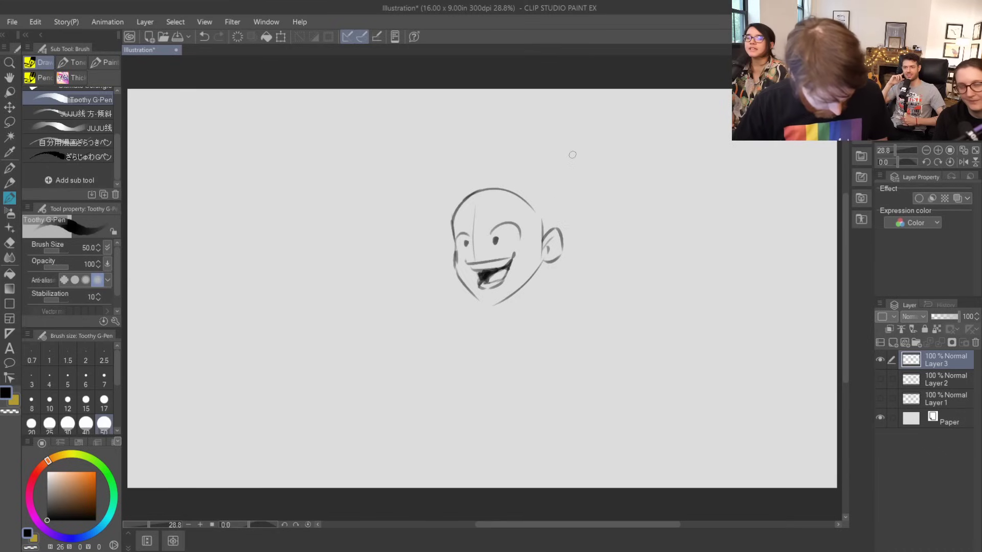
{"action": "mouse_move", "coordinate": [474, 190]}
{"action": "left_mouse_down"}
{"action": "mouse_move", "coordinate": [464, 218]}
{"action": "mouse_move", "coordinate": [479, 199]}
{"action": "left_mouse_up"}
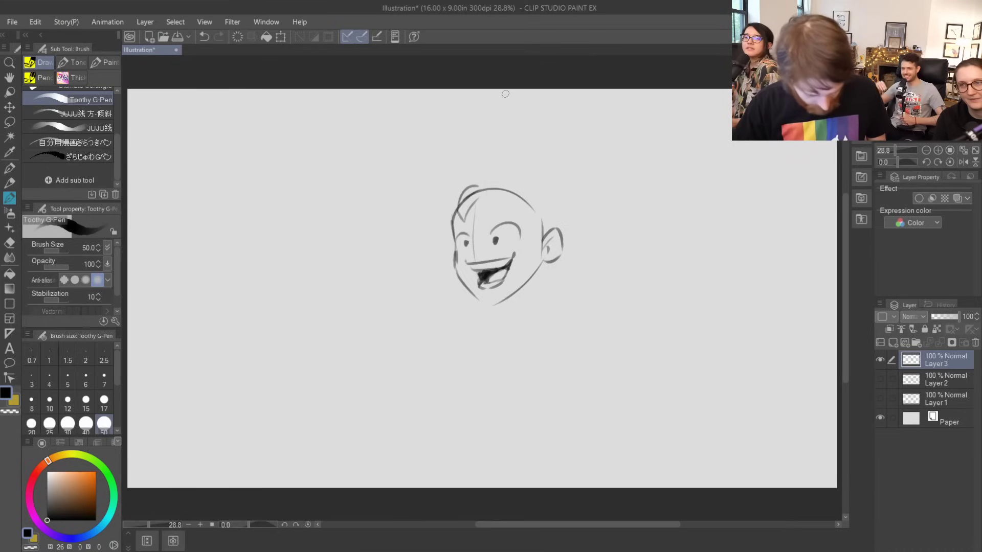
{"action": "left_click_drag", "start_coordinate": [522, 174], "coordinate": [560, 231]}
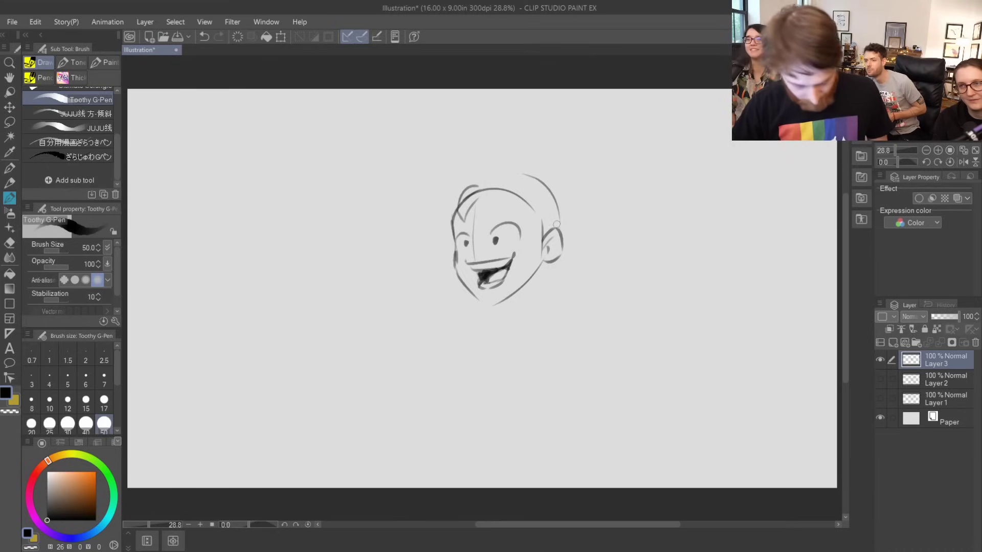
{"action": "left_click_drag", "start_coordinate": [511, 198], "coordinate": [524, 199]}
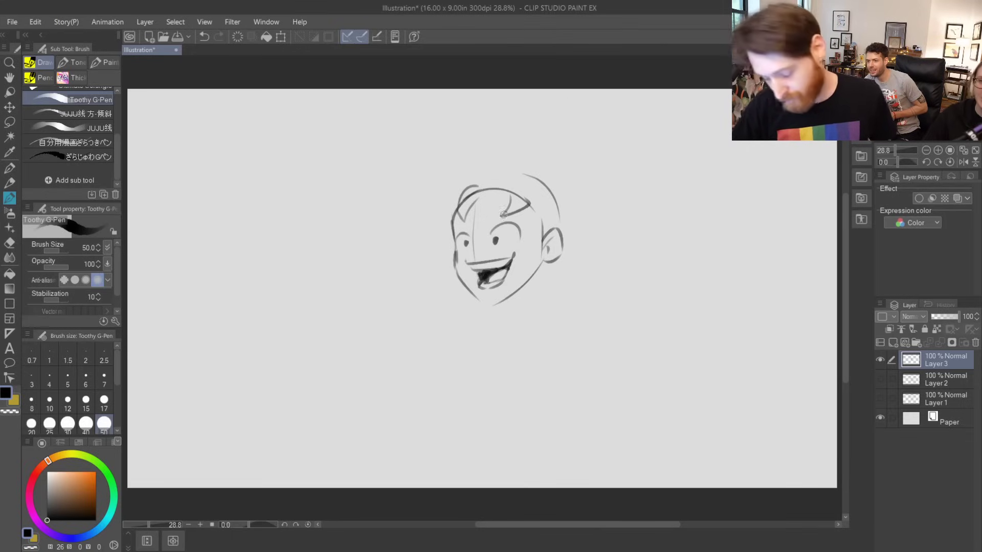
{"action": "left_click_drag", "start_coordinate": [456, 225], "coordinate": [524, 212]}
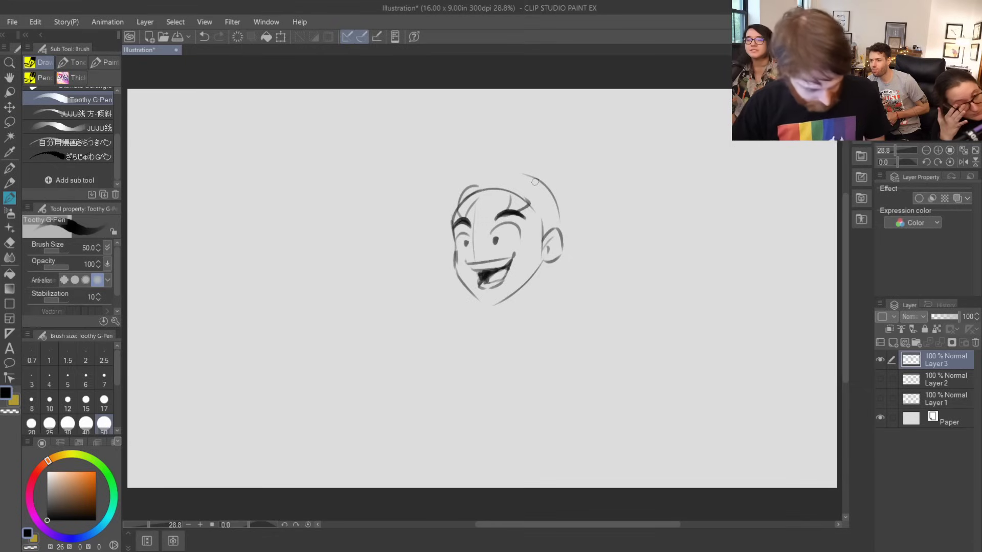
- Sketch large pointed hair spikes sweeping out from the face side of the head and a curve over the crown
{"action": "left_click_drag", "start_coordinate": [417, 129], "coordinate": [486, 163]}
{"action": "mouse_move", "coordinate": [422, 130]}
{"action": "left_mouse_down"}
{"action": "mouse_move", "coordinate": [381, 148]}
{"action": "mouse_move", "coordinate": [455, 165]}
{"action": "left_mouse_up"}
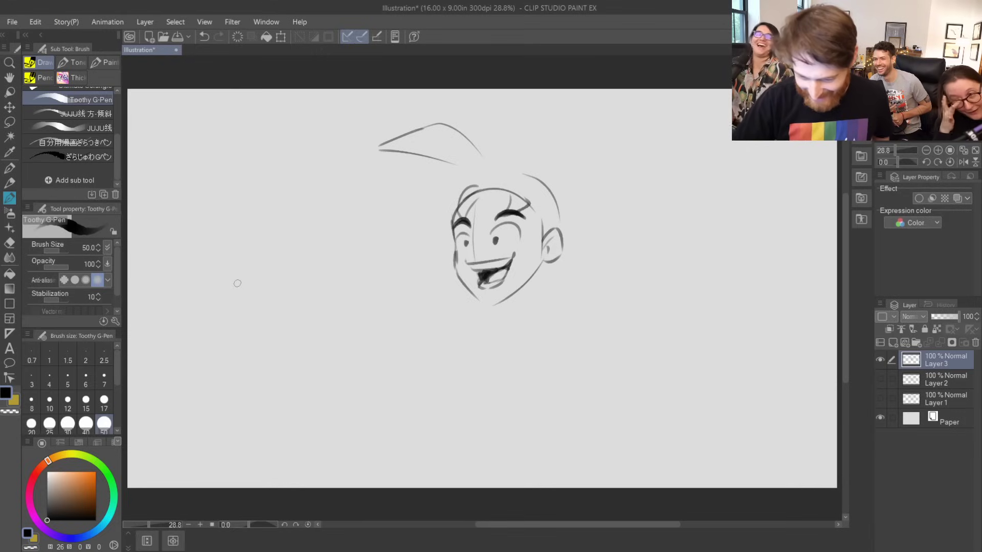
{"action": "left_click_drag", "start_coordinate": [118, 277], "coordinate": [120, 295]}
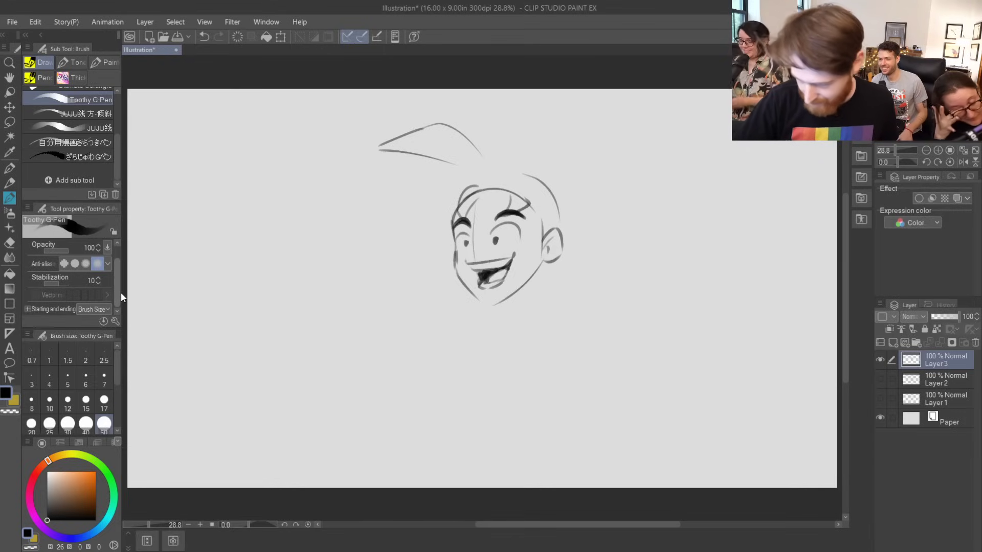
{"action": "mouse_move", "coordinate": [458, 168]}
{"action": "left_mouse_down"}
{"action": "mouse_move", "coordinate": [375, 212]}
{"action": "mouse_move", "coordinate": [364, 250]}
{"action": "mouse_move", "coordinate": [432, 212]}
{"action": "mouse_move", "coordinate": [449, 233]}
{"action": "mouse_move", "coordinate": [456, 213]}
{"action": "mouse_move", "coordinate": [421, 245]}
{"action": "mouse_move", "coordinate": [444, 234]}
{"action": "left_mouse_up"}
{"action": "key", "text": "ctrl+z"}
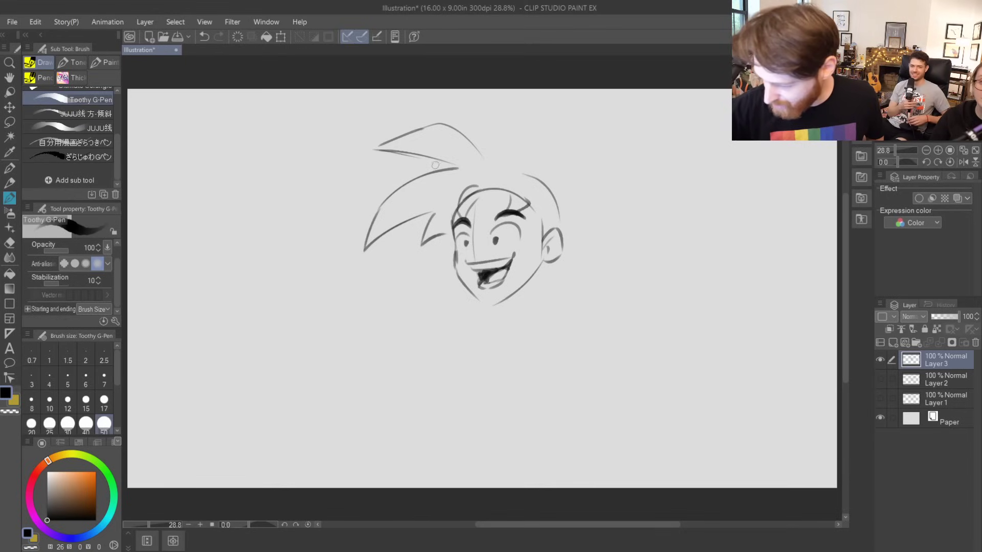
{"action": "key", "text": "ctrl+z"}
{"action": "mouse_move", "coordinate": [375, 151]}
{"action": "left_mouse_down"}
{"action": "mouse_move", "coordinate": [401, 154]}
{"action": "mouse_move", "coordinate": [373, 148]}
{"action": "mouse_move", "coordinate": [443, 120]}
{"action": "mouse_move", "coordinate": [496, 165]}
{"action": "mouse_move", "coordinate": [547, 182]}
{"action": "mouse_move", "coordinate": [563, 205]}
{"action": "left_mouse_up"}
{"action": "key", "text": "ctrl+z"}
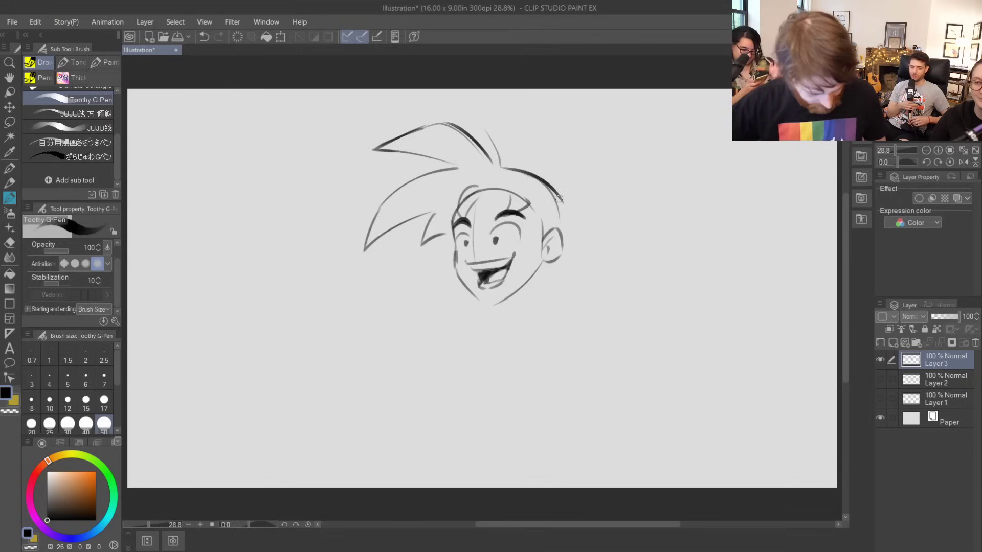
- Draw two pointed hair spikes sticking out behind the ear, undoing and redoing strokes as needed
{"action": "key", "text": "ctrl+z"}
{"action": "mouse_move", "coordinate": [501, 167]}
{"action": "left_mouse_down"}
{"action": "mouse_move", "coordinate": [559, 202]}
{"action": "mouse_move", "coordinate": [623, 201]}
{"action": "left_mouse_up"}
{"action": "key", "text": "ctrl+z"}
{"action": "mouse_move", "coordinate": [577, 211]}
{"action": "left_mouse_down"}
{"action": "mouse_move", "coordinate": [625, 203]}
{"action": "mouse_move", "coordinate": [606, 239]}
{"action": "mouse_move", "coordinate": [612, 256]}
{"action": "mouse_move", "coordinate": [631, 253]}
{"action": "mouse_move", "coordinate": [568, 259]}
{"action": "mouse_move", "coordinate": [601, 246]}
{"action": "mouse_move", "coordinate": [631, 253]}
{"action": "left_mouse_up"}
{"action": "key", "text": "ctrl+z"}
{"action": "key", "text": "ctrl+z"}
{"action": "key", "text": "ctrl+z"}
{"action": "key", "text": "ctrl+z"}
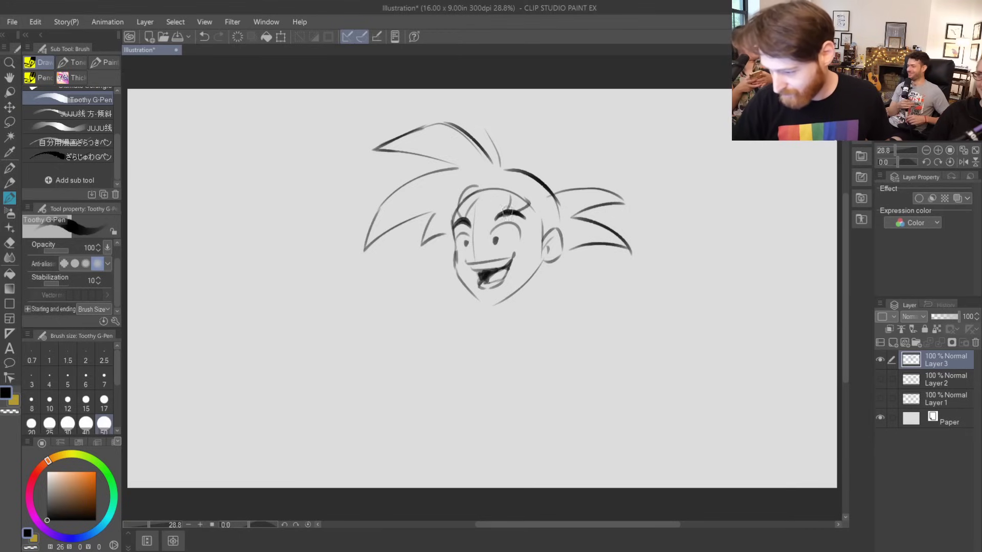
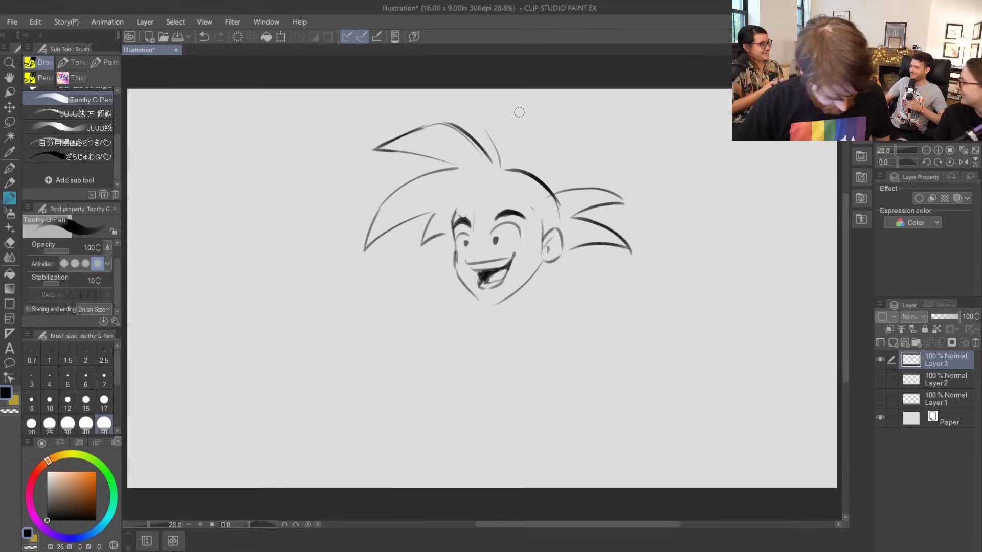
- Add a small nose, cheek marks, a jagged fringe across the forehead and a pointed sideburn in front of the ear
{"action": "left_click_drag", "start_coordinate": [473, 244], "coordinate": [475, 254]}
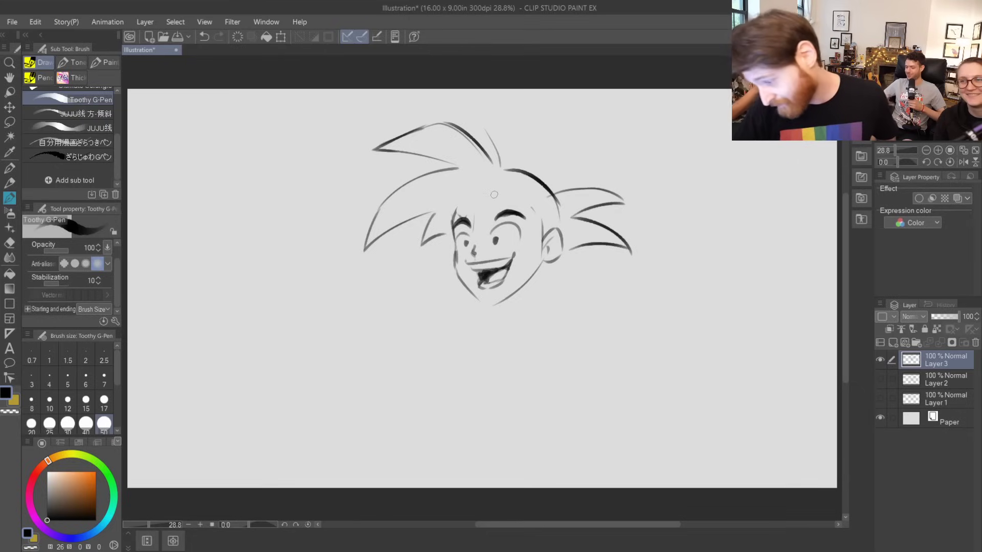
{"action": "mouse_move", "coordinate": [505, 254]}
{"action": "left_mouse_down"}
{"action": "mouse_move", "coordinate": [521, 234]}
{"action": "mouse_move", "coordinate": [481, 235]}
{"action": "mouse_move", "coordinate": [466, 252]}
{"action": "left_mouse_up"}
{"action": "mouse_move", "coordinate": [463, 195]}
{"action": "left_mouse_down"}
{"action": "mouse_move", "coordinate": [464, 214]}
{"action": "mouse_move", "coordinate": [466, 198]}
{"action": "mouse_move", "coordinate": [470, 211]}
{"action": "mouse_move", "coordinate": [484, 193]}
{"action": "mouse_move", "coordinate": [514, 194]}
{"action": "mouse_move", "coordinate": [509, 204]}
{"action": "mouse_move", "coordinate": [525, 202]}
{"action": "mouse_move", "coordinate": [543, 217]}
{"action": "left_mouse_up"}
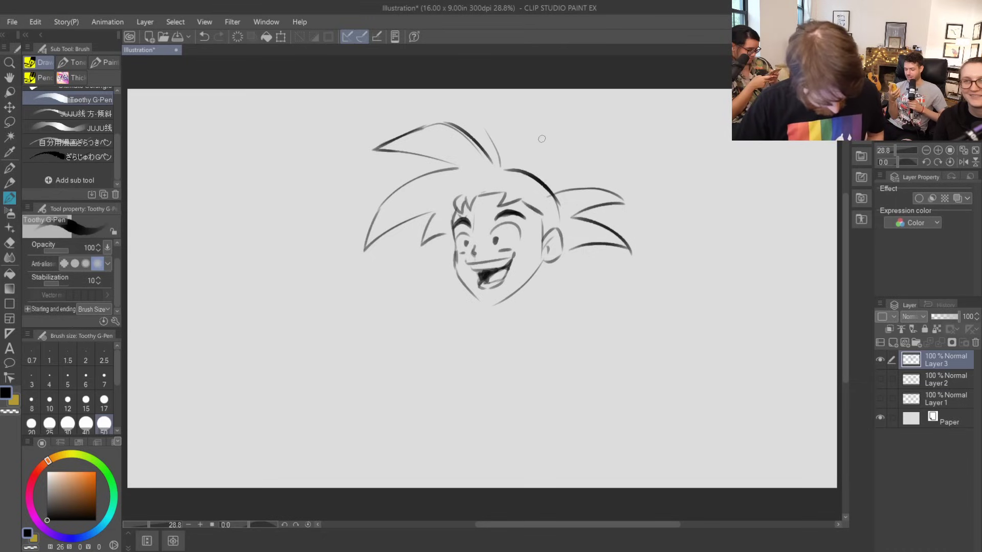
{"action": "left_click_drag", "start_coordinate": [550, 207], "coordinate": [529, 247]}
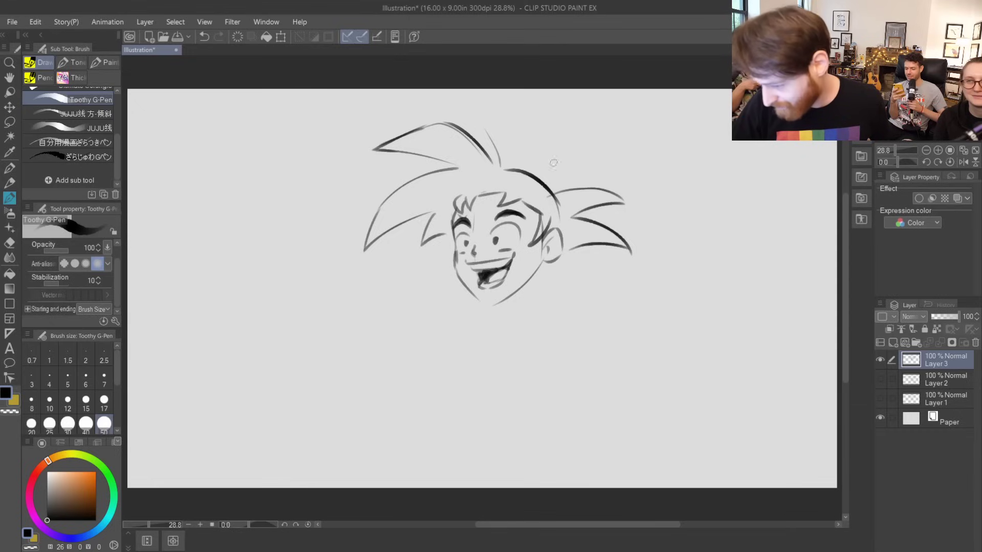
{"action": "left_click_drag", "start_coordinate": [479, 152], "coordinate": [491, 162]}
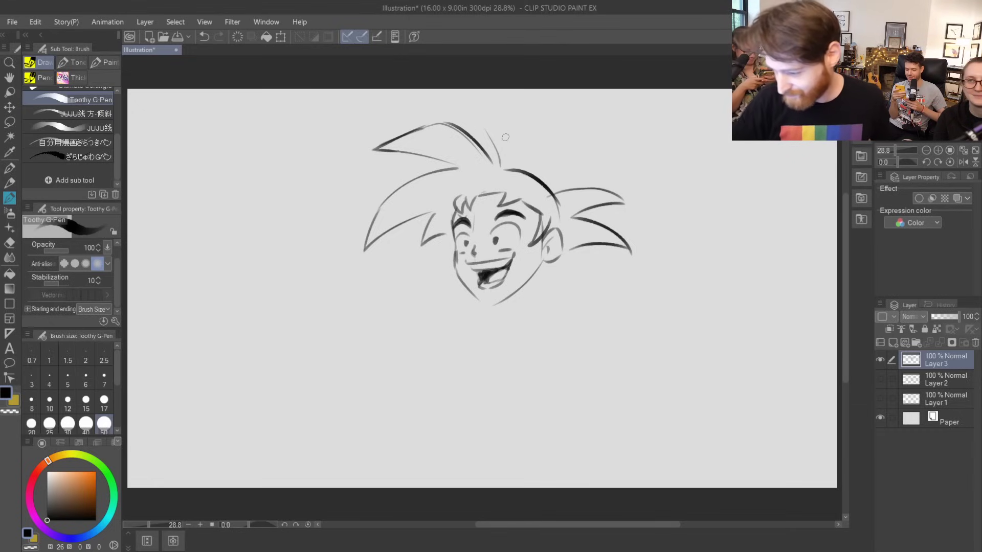
- Draw the neck, the shoulder slope behind it and a V-shaped collar, undoing and redoing unsatisfactory strokes
{"action": "left_click_drag", "start_coordinate": [544, 267], "coordinate": [553, 297]}
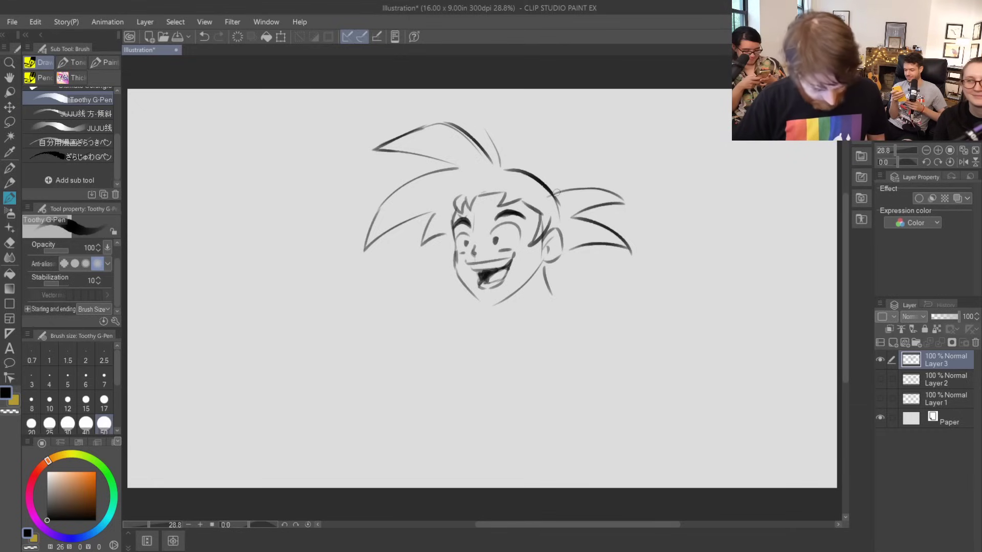
{"action": "mouse_move", "coordinate": [510, 322]}
{"action": "left_mouse_down"}
{"action": "mouse_move", "coordinate": [526, 295]}
{"action": "mouse_move", "coordinate": [489, 320]}
{"action": "left_mouse_up"}
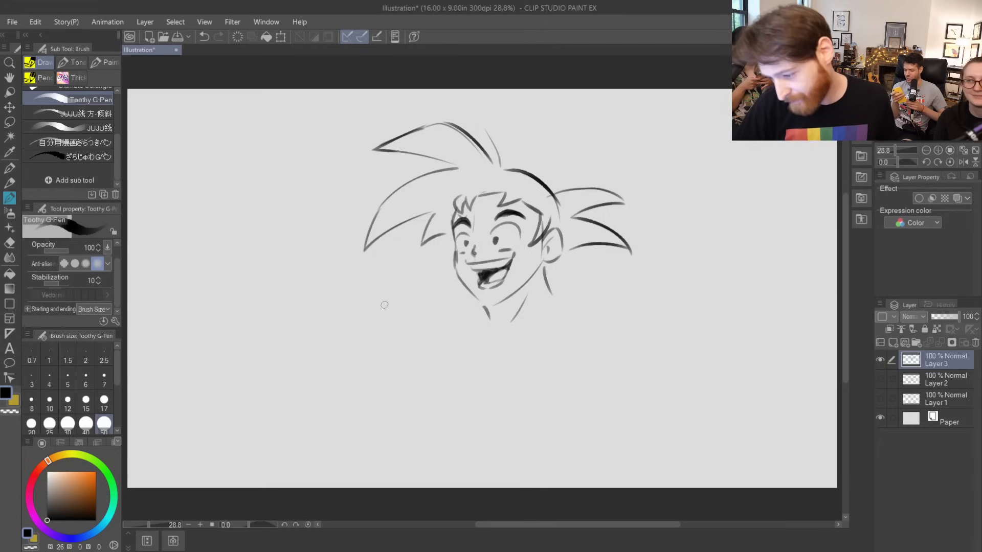
{"action": "left_click_drag", "start_coordinate": [348, 321], "coordinate": [381, 302]}
{"action": "key", "text": "ctrl+z"}
{"action": "left_click_drag", "start_coordinate": [485, 317], "coordinate": [476, 337]}
{"action": "key", "text": "ctrl+z"}
{"action": "left_click_drag", "start_coordinate": [551, 295], "coordinate": [614, 310]}
{"action": "key", "text": "ctrl+z"}
{"action": "left_click_drag", "start_coordinate": [552, 296], "coordinate": [625, 318]}
{"action": "mouse_move", "coordinate": [486, 325]}
{"action": "left_mouse_down"}
{"action": "mouse_move", "coordinate": [499, 338]}
{"action": "mouse_move", "coordinate": [493, 351]}
{"action": "mouse_move", "coordinate": [558, 306]}
{"action": "left_mouse_up"}
{"action": "key", "text": "ctrl+z"}
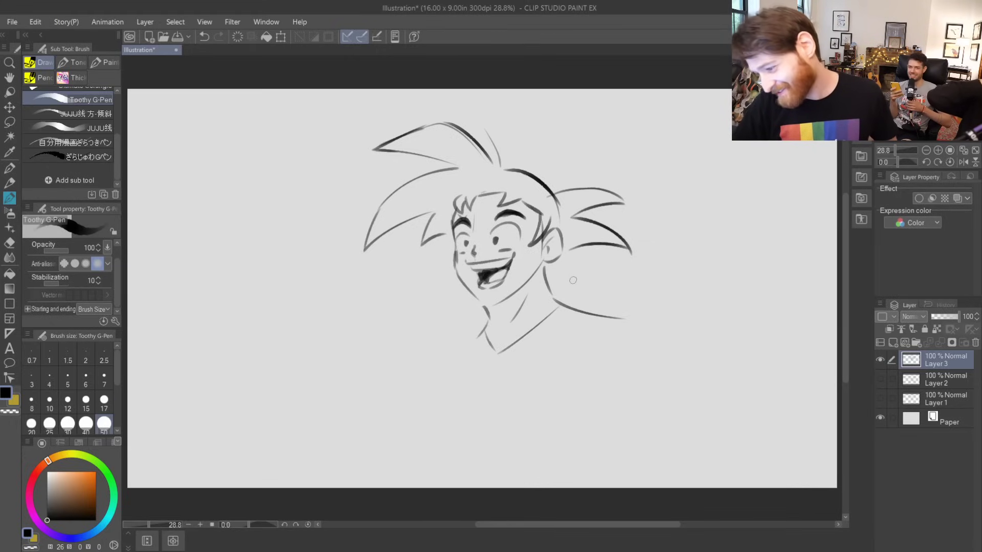
- Sketch the torso with the face-side shoulder, two vest front edges, side lines and a rounded far shoulder
{"action": "left_click_drag", "start_coordinate": [443, 348], "coordinate": [484, 327]}
{"action": "mouse_move", "coordinate": [435, 378]}
{"action": "left_mouse_down"}
{"action": "mouse_move", "coordinate": [433, 413]}
{"action": "mouse_move", "coordinate": [475, 450]}
{"action": "left_mouse_up"}
{"action": "left_click_drag", "start_coordinate": [482, 333], "coordinate": [470, 432]}
{"action": "left_click_drag", "start_coordinate": [557, 309], "coordinate": [531, 430]}
{"action": "left_click_drag", "start_coordinate": [635, 330], "coordinate": [624, 360]}
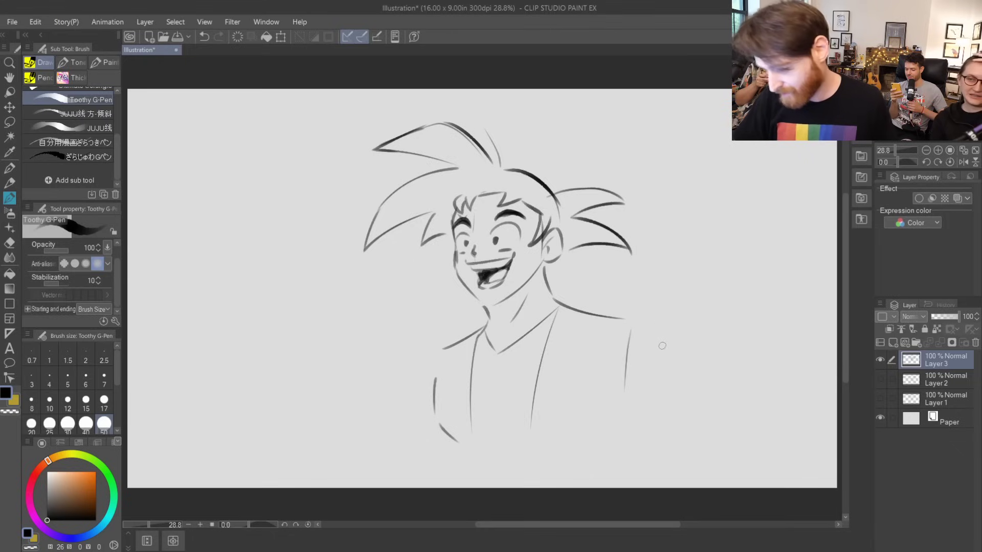
{"action": "left_click_drag", "start_coordinate": [632, 318], "coordinate": [699, 352]}
{"action": "key", "text": "ctrl+z"}
{"action": "mouse_move", "coordinate": [628, 323]}
{"action": "left_mouse_down"}
{"action": "mouse_move", "coordinate": [669, 336]}
{"action": "mouse_move", "coordinate": [682, 370]}
{"action": "left_mouse_up"}
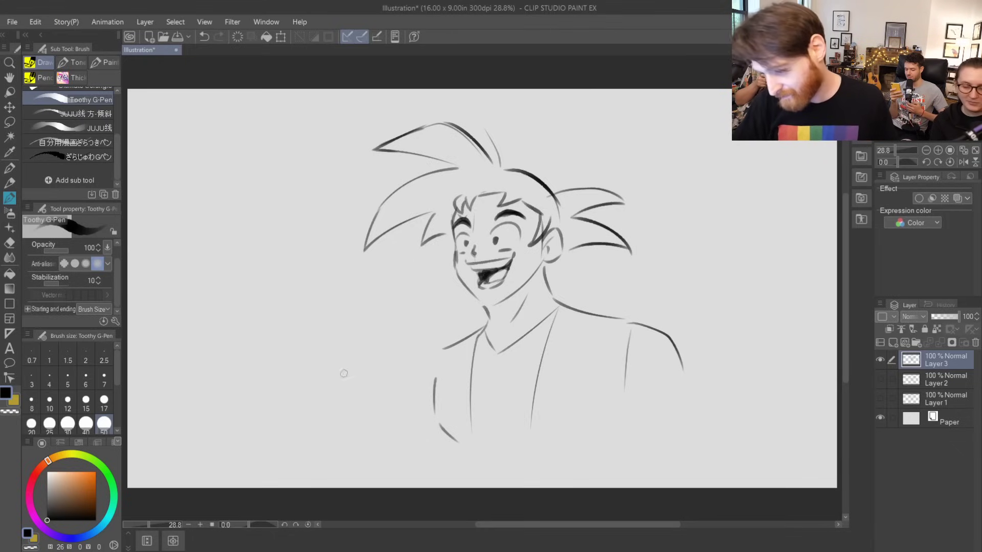
- Draw a raised hand on the face side of the body with a rounded back and a folded thumb, undoing the finger strokes
{"action": "mouse_move", "coordinate": [320, 409]}
{"action": "left_mouse_down"}
{"action": "mouse_move", "coordinate": [353, 357]}
{"action": "mouse_move", "coordinate": [358, 379]}
{"action": "mouse_move", "coordinate": [320, 361]}
{"action": "mouse_move", "coordinate": [312, 347]}
{"action": "mouse_move", "coordinate": [327, 342]}
{"action": "left_mouse_up"}
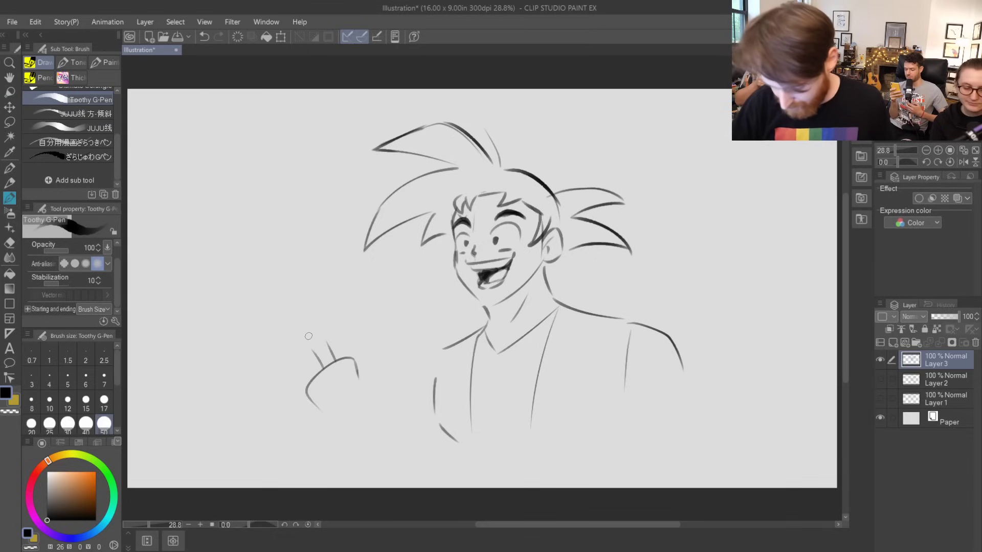
{"action": "key", "text": "ctrl+z"}
{"action": "key", "text": "ctrl+z"}
{"action": "left_click_drag", "start_coordinate": [358, 376], "coordinate": [377, 409]}
{"action": "left_click_drag", "start_coordinate": [354, 364], "coordinate": [388, 392]}
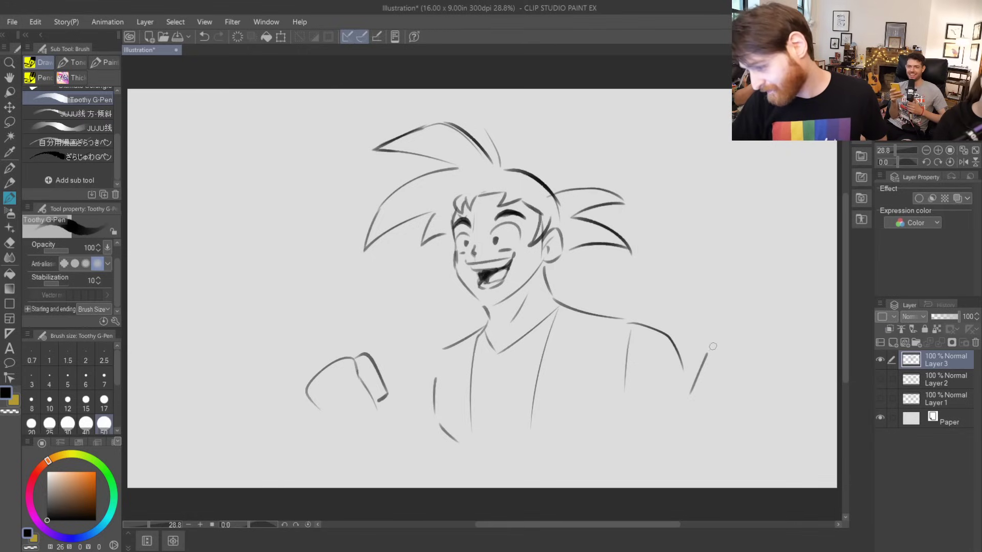
- Draw a large tapered mug beside the far shoulder with curved rim and base and long vertical facets
{"action": "left_click_drag", "start_coordinate": [697, 344], "coordinate": [695, 400]}
{"action": "mouse_move", "coordinate": [694, 341]}
{"action": "left_mouse_down"}
{"action": "mouse_move", "coordinate": [687, 403]}
{"action": "mouse_move", "coordinate": [757, 344]}
{"action": "mouse_move", "coordinate": [771, 360]}
{"action": "mouse_move", "coordinate": [759, 418]}
{"action": "left_mouse_up"}
{"action": "key", "text": "ctrl+z"}
{"action": "left_click_drag", "start_coordinate": [771, 357], "coordinate": [758, 419]}
{"action": "mouse_move", "coordinate": [687, 391]}
{"action": "left_mouse_down"}
{"action": "mouse_move", "coordinate": [681, 450]}
{"action": "mouse_move", "coordinate": [746, 448]}
{"action": "left_mouse_up"}
{"action": "key", "text": "ctrl+z"}
{"action": "left_click_drag", "start_coordinate": [680, 455], "coordinate": [751, 456]}
{"action": "left_click_drag", "start_coordinate": [761, 398], "coordinate": [749, 457]}
{"action": "key", "text": "ctrl+z"}
{"action": "left_click_drag", "start_coordinate": [761, 396], "coordinate": [749, 460]}
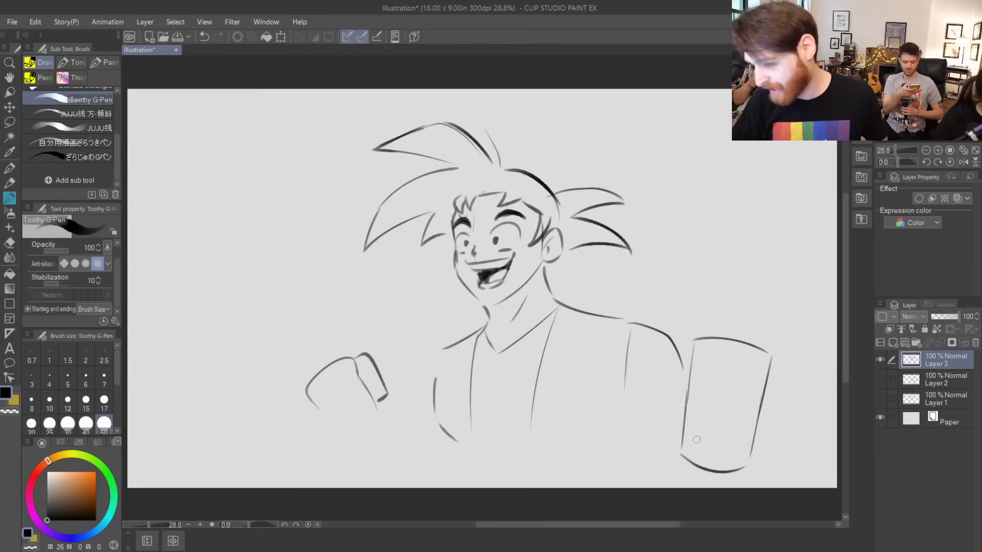
{"action": "left_click_drag", "start_coordinate": [696, 442], "coordinate": [725, 438]}
- Top the mug with billowing foam, a drip running down its outer side and small flying droplets
{"action": "mouse_move", "coordinate": [696, 335]}
{"action": "left_mouse_down"}
{"action": "mouse_move", "coordinate": [690, 320]}
{"action": "mouse_move", "coordinate": [720, 306]}
{"action": "mouse_move", "coordinate": [769, 328]}
{"action": "mouse_move", "coordinate": [792, 364]}
{"action": "left_mouse_up"}
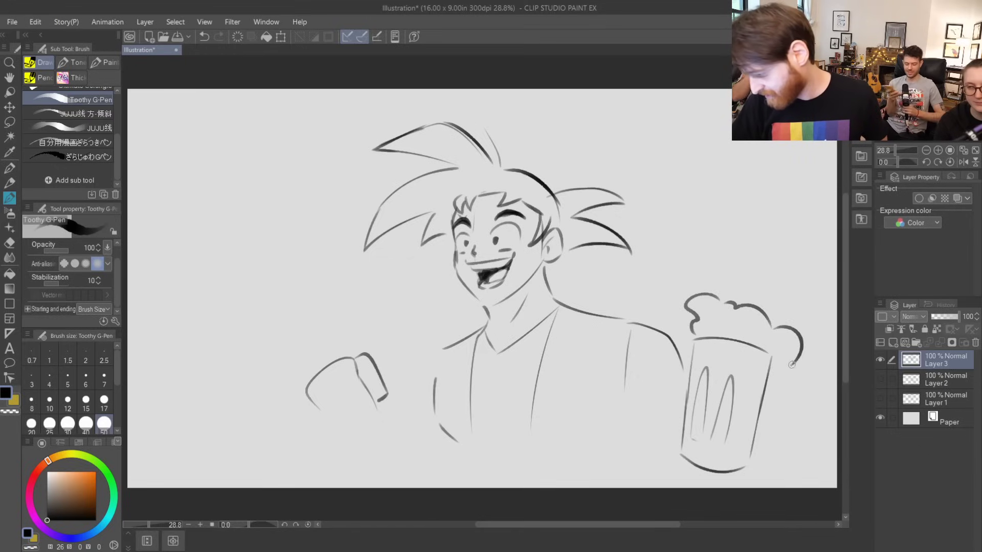
{"action": "mouse_move", "coordinate": [771, 330]}
{"action": "left_mouse_down"}
{"action": "mouse_move", "coordinate": [784, 372]}
{"action": "mouse_move", "coordinate": [771, 402]}
{"action": "mouse_move", "coordinate": [778, 378]}
{"action": "left_mouse_up"}
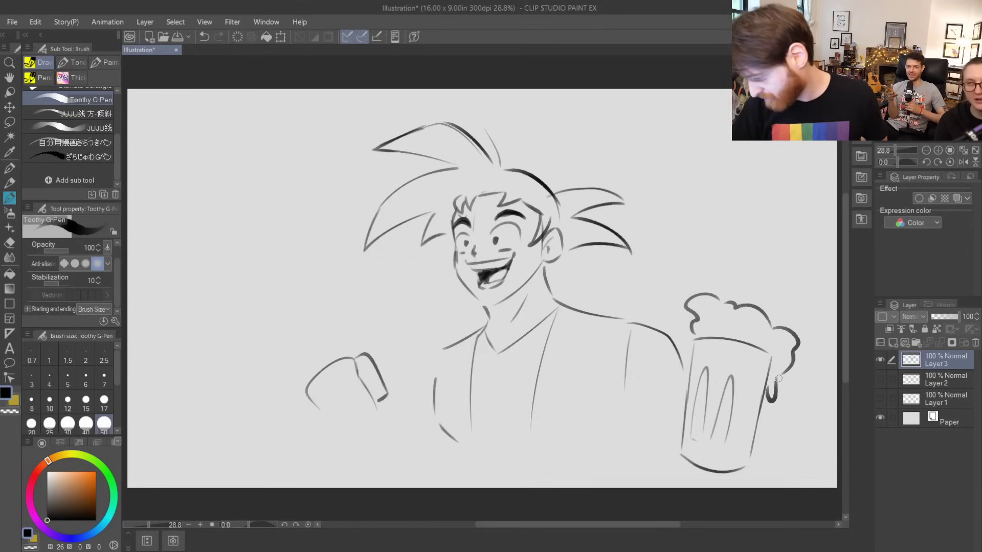
{"action": "left_click_drag", "start_coordinate": [781, 312], "coordinate": [750, 317]}
{"action": "key", "text": "ctrl+z"}
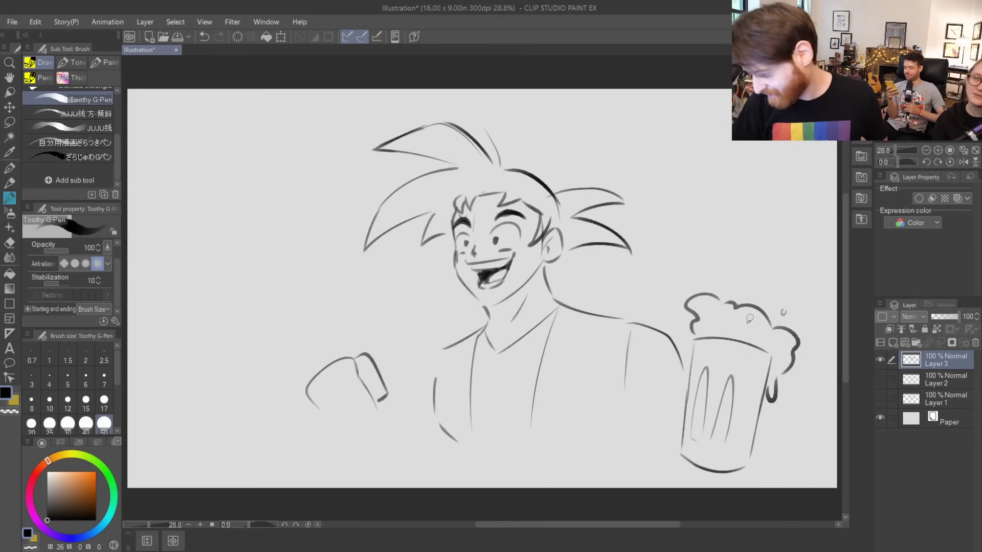
{"action": "left_click", "coordinate": [795, 317]}
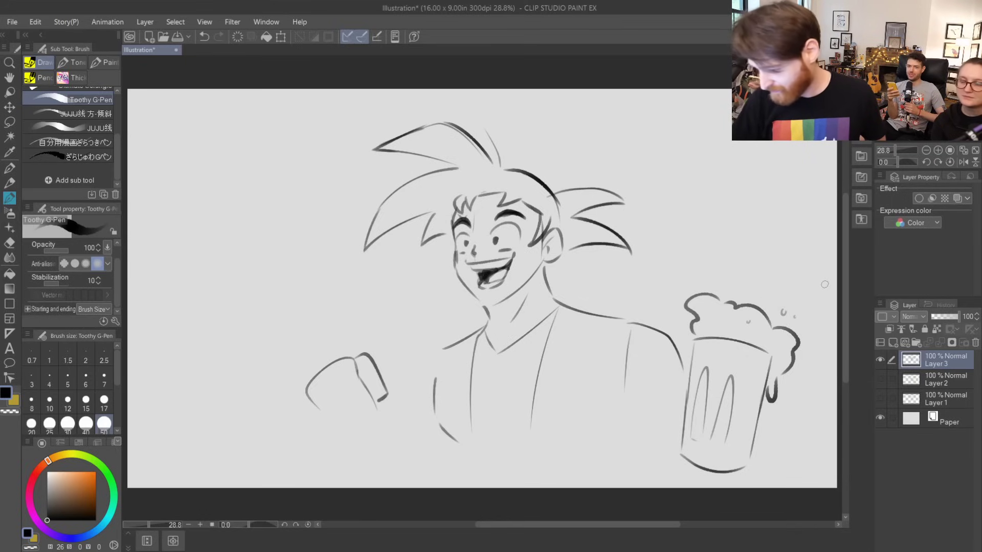
- Try a rounded shoulder cap and a long curved armhole line on the mug side of the torso
{"action": "left_click_drag", "start_coordinate": [616, 319], "coordinate": [687, 364]}
{"action": "key", "text": "ctrl+z"}
{"action": "mouse_move", "coordinate": [620, 318]}
{"action": "left_mouse_down"}
{"action": "mouse_move", "coordinate": [678, 335]}
{"action": "mouse_move", "coordinate": [634, 442]}
{"action": "left_mouse_up"}
{"action": "key", "text": "ctrl+z"}
{"action": "left_click_drag", "start_coordinate": [612, 334], "coordinate": [648, 456]}
{"action": "key", "text": "ctrl+z"}
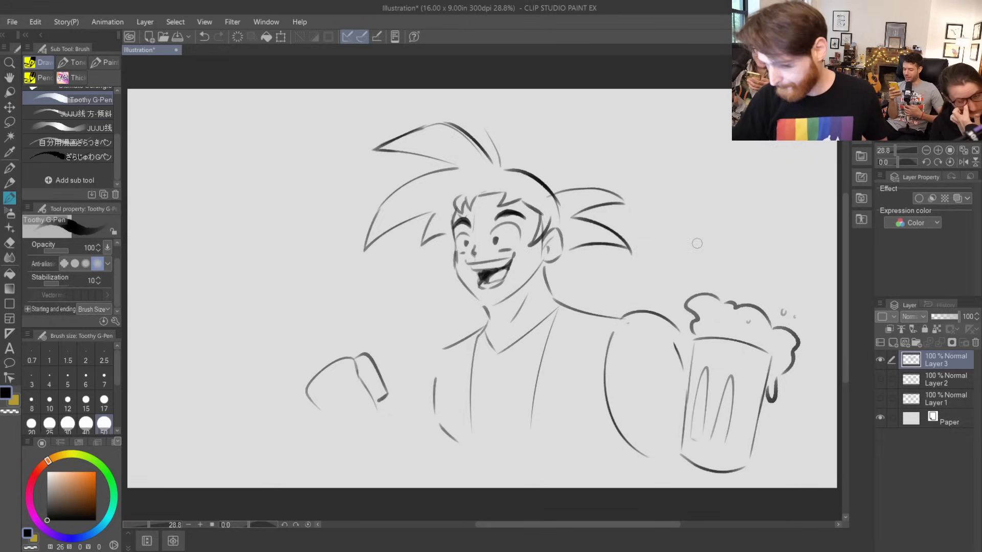
- Add criss-cross lacing below the collar and redraw the mug-side armhole as a narrow double-edged vest band
{"action": "mouse_move", "coordinate": [492, 352]}
{"action": "left_mouse_down"}
{"action": "mouse_move", "coordinate": [495, 388]}
{"action": "mouse_move", "coordinate": [498, 368]}
{"action": "mouse_move", "coordinate": [505, 382]}
{"action": "left_mouse_up"}
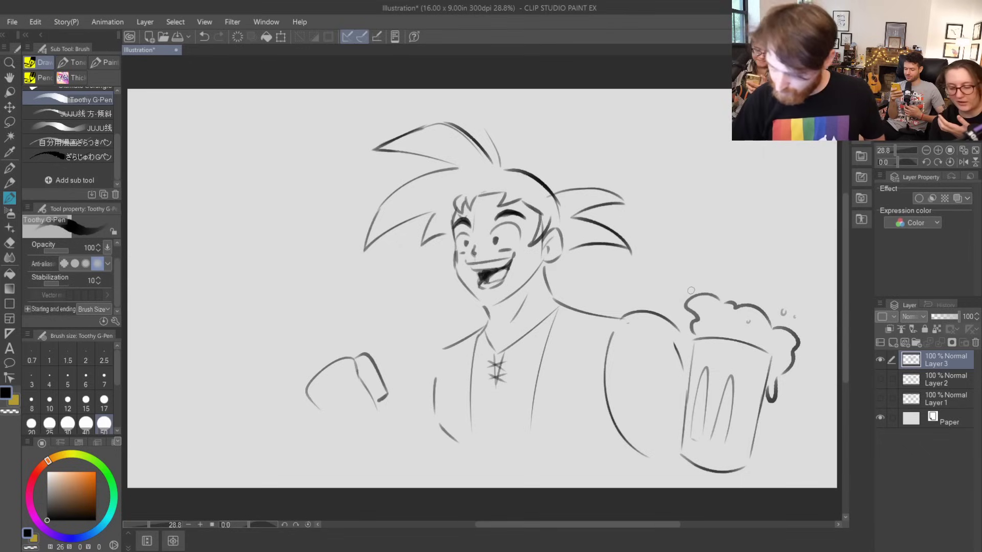
{"action": "mouse_move", "coordinate": [624, 315]}
{"action": "left_mouse_down"}
{"action": "mouse_move", "coordinate": [655, 316]}
{"action": "mouse_move", "coordinate": [668, 327]}
{"action": "mouse_move", "coordinate": [611, 356]}
{"action": "mouse_move", "coordinate": [634, 451]}
{"action": "left_mouse_up"}
{"action": "left_click_drag", "start_coordinate": [615, 322], "coordinate": [601, 439]}
{"action": "key", "text": "ctrl+z"}
{"action": "mouse_move", "coordinate": [623, 325]}
{"action": "left_mouse_down"}
{"action": "mouse_move", "coordinate": [598, 425]}
{"action": "mouse_move", "coordinate": [639, 320]}
{"action": "mouse_move", "coordinate": [616, 440]}
{"action": "left_mouse_up"}
{"action": "key", "text": "ctrl+z"}
{"action": "key", "text": "ctrl+z"}
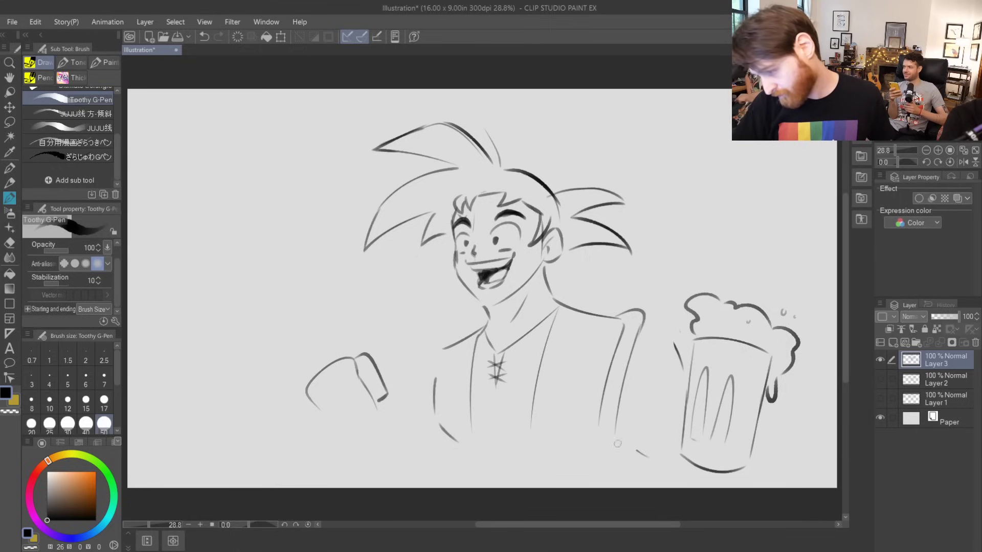
- Draw the vest's double edge on the raised-hand side and extend the front opening lines down the torso
{"action": "mouse_move", "coordinate": [443, 337]}
{"action": "left_mouse_down"}
{"action": "mouse_move", "coordinate": [426, 400]}
{"action": "mouse_move", "coordinate": [458, 458]}
{"action": "left_mouse_up"}
{"action": "left_click_drag", "start_coordinate": [425, 407], "coordinate": [449, 477]}
{"action": "left_click_drag", "start_coordinate": [470, 420], "coordinate": [477, 463]}
{"action": "key", "text": "ctrl+z"}
{"action": "left_click_drag", "start_coordinate": [470, 396], "coordinate": [492, 466]}
{"action": "key", "text": "ctrl+z"}
{"action": "left_click_drag", "start_coordinate": [468, 381], "coordinate": [490, 478]}
{"action": "key", "text": "ctrl+z"}
{"action": "mouse_move", "coordinate": [470, 400]}
{"action": "left_mouse_down"}
{"action": "mouse_move", "coordinate": [495, 452]}
{"action": "mouse_move", "coordinate": [515, 459]}
{"action": "mouse_move", "coordinate": [534, 390]}
{"action": "left_mouse_up"}
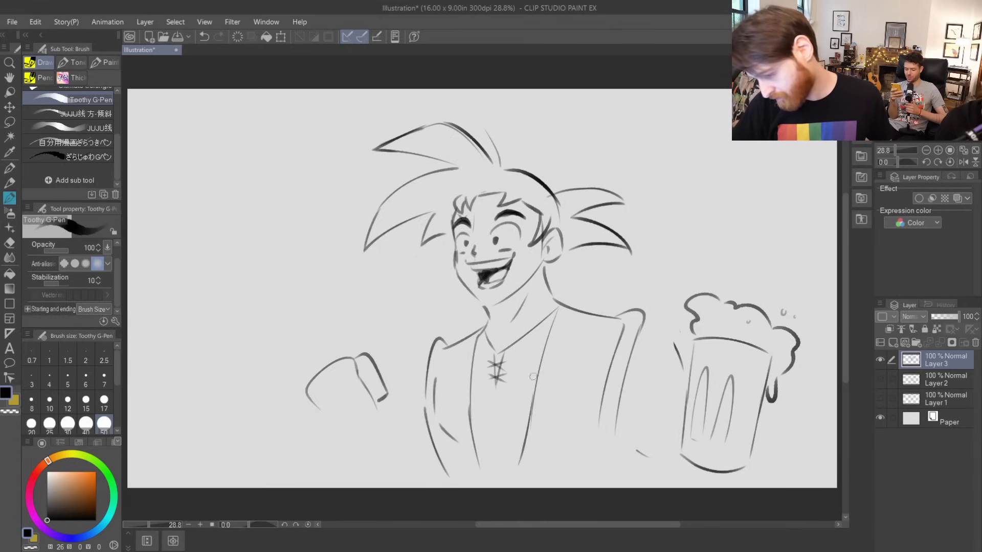
- Draw the mug-side upper arm, the opposite shoulder curve and the forearm line below the raised hand
{"action": "left_click_drag", "start_coordinate": [641, 329], "coordinate": [683, 367]}
{"action": "left_click_drag", "start_coordinate": [630, 430], "coordinate": [681, 378]}
{"action": "key", "text": "ctrl+z"}
{"action": "left_click_drag", "start_coordinate": [634, 425], "coordinate": [672, 383]}
{"action": "key", "text": "ctrl+z"}
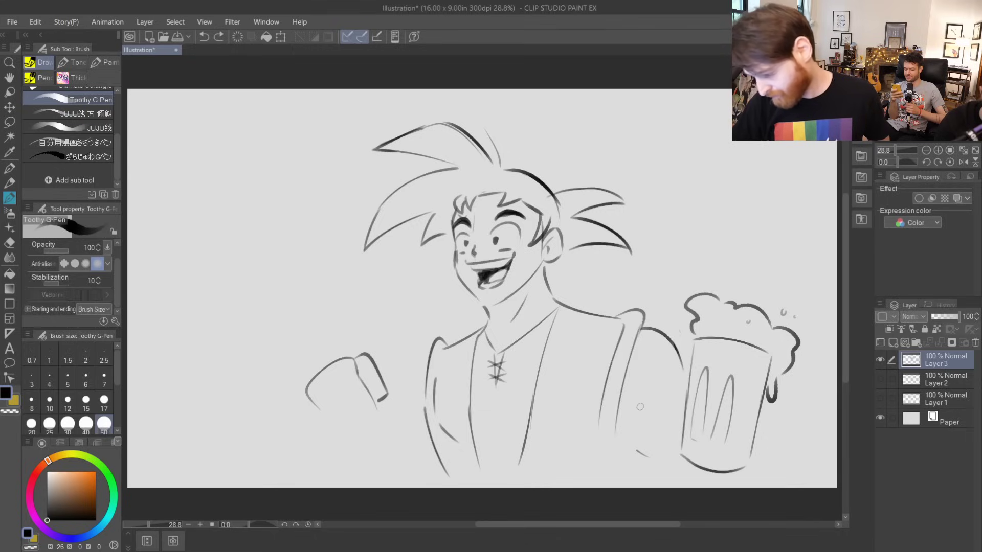
{"action": "left_click_drag", "start_coordinate": [389, 368], "coordinate": [434, 349]}
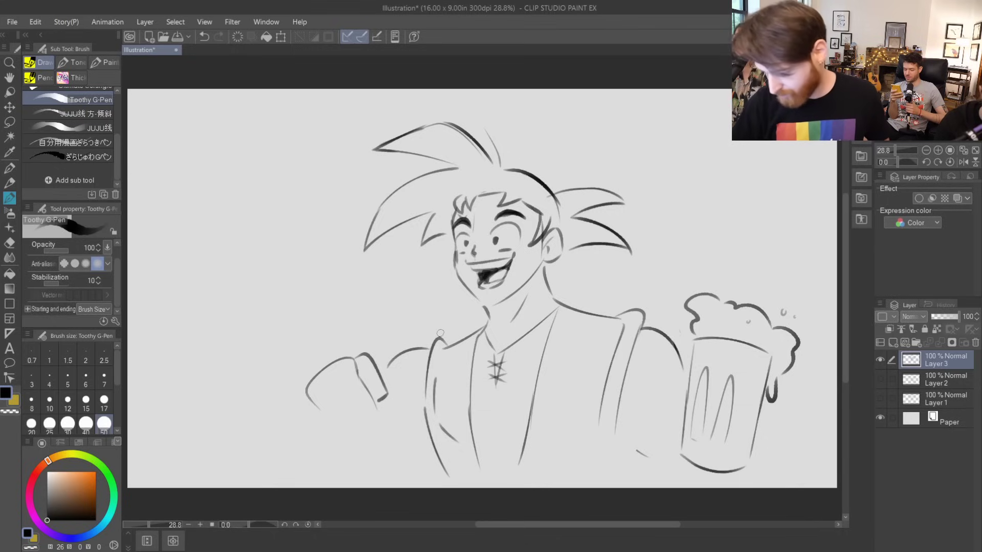
{"action": "left_click_drag", "start_coordinate": [320, 411], "coordinate": [353, 436]}
- Draw fingers wrapping around the outer side of the mug with short lines separating them
{"action": "left_click_drag", "start_coordinate": [779, 388], "coordinate": [786, 434]}
{"action": "key", "text": "ctrl+z"}
{"action": "left_click_drag", "start_coordinate": [776, 385], "coordinate": [785, 429]}
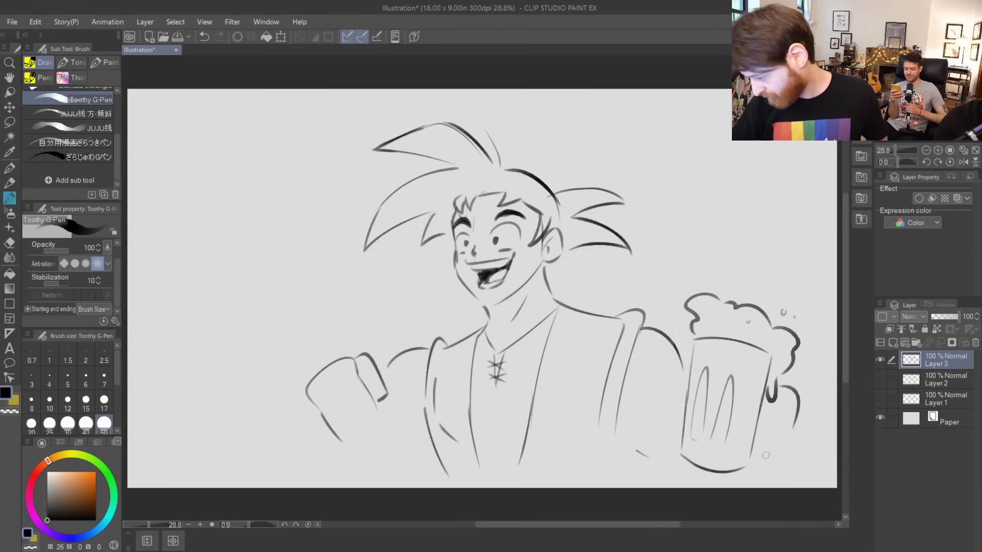
{"action": "key", "text": "ctrl+z"}
{"action": "mouse_move", "coordinate": [777, 384]}
{"action": "left_mouse_down"}
{"action": "mouse_move", "coordinate": [787, 418]}
{"action": "mouse_move", "coordinate": [770, 459]}
{"action": "mouse_move", "coordinate": [780, 414]}
{"action": "mouse_move", "coordinate": [770, 436]}
{"action": "left_mouse_up"}
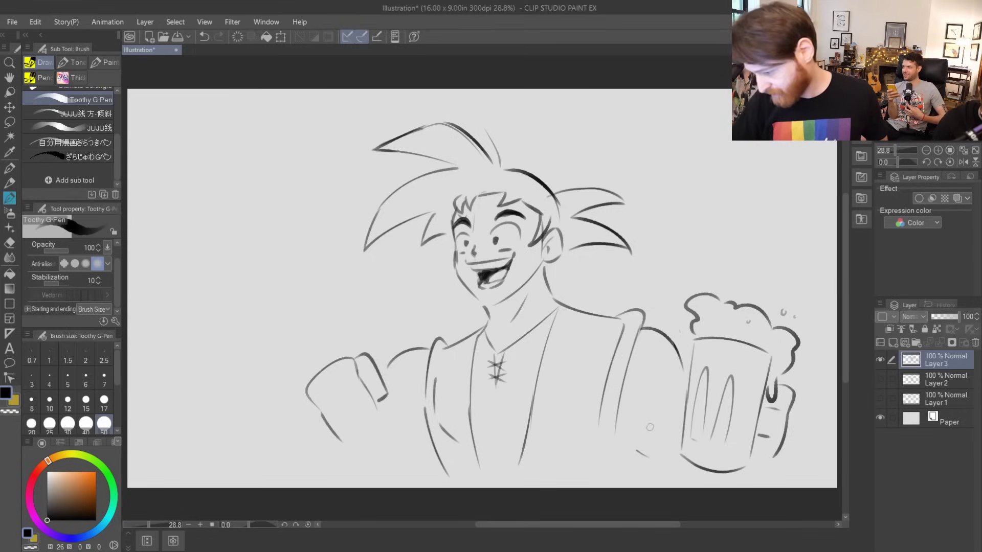
- Sketch the bent forearm reaching under the mug, undoing and redoing the sleeve and wrist curves
{"action": "left_click_drag", "start_coordinate": [628, 456], "coordinate": [664, 499]}
{"action": "key", "text": "ctrl+z"}
{"action": "key", "text": "ctrl+z"}
{"action": "left_click_drag", "start_coordinate": [710, 470], "coordinate": [695, 489]}
{"action": "left_click_drag", "start_coordinate": [780, 455], "coordinate": [778, 503]}
{"action": "key", "text": "ctrl+z"}
{"action": "key", "text": "ctrl+z"}
{"action": "left_click_drag", "start_coordinate": [686, 459], "coordinate": [661, 478]}
{"action": "left_click_drag", "start_coordinate": [611, 451], "coordinate": [625, 488]}
{"action": "key", "text": "ctrl+z"}
{"action": "mouse_move", "coordinate": [612, 444]}
{"action": "left_mouse_down"}
{"action": "mouse_move", "coordinate": [632, 477]}
{"action": "mouse_move", "coordinate": [634, 463]}
{"action": "mouse_move", "coordinate": [624, 474]}
{"action": "mouse_move", "coordinate": [643, 491]}
{"action": "mouse_move", "coordinate": [669, 469]}
{"action": "mouse_move", "coordinate": [627, 473]}
{"action": "mouse_move", "coordinate": [640, 490]}
{"action": "mouse_move", "coordinate": [655, 439]}
{"action": "mouse_move", "coordinate": [679, 434]}
{"action": "left_mouse_up"}
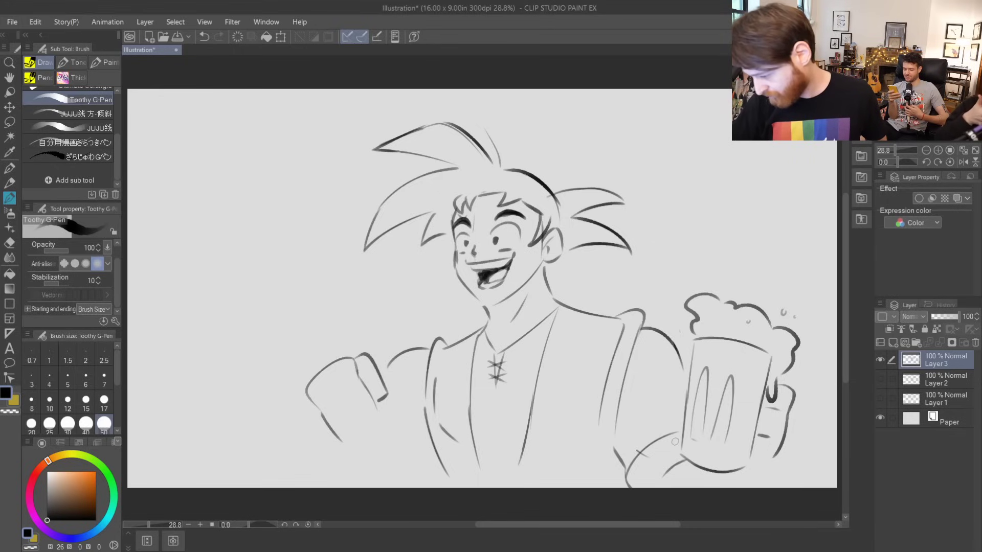
- Extend the upper-arm outline to the mug and add a curved fold line along the inner arm
{"action": "mouse_move", "coordinate": [684, 379]}
{"action": "left_mouse_down"}
{"action": "mouse_move", "coordinate": [690, 390]}
{"action": "mouse_move", "coordinate": [686, 380]}
{"action": "left_mouse_up"}
{"action": "key", "text": "ctrl+z"}
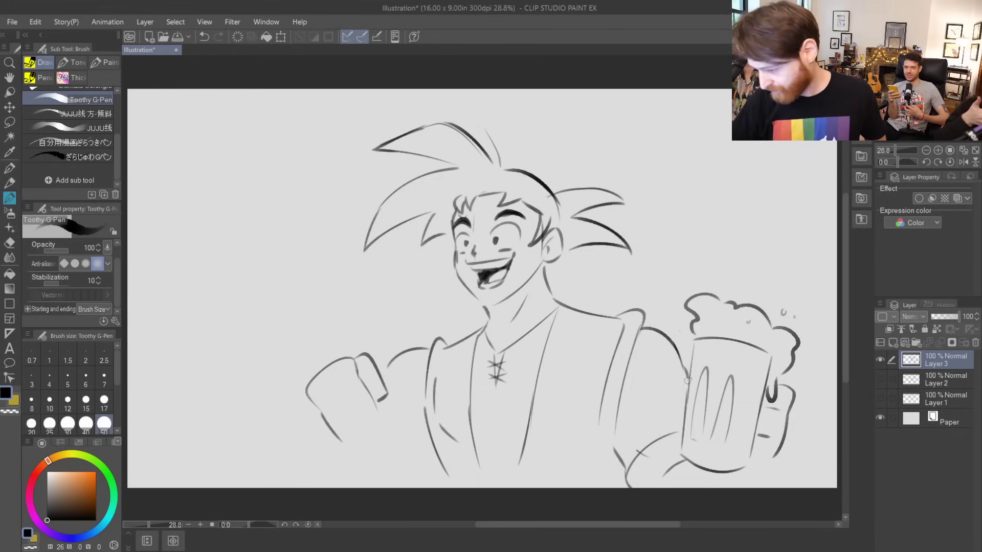
{"action": "key", "text": "ctrl+z"}
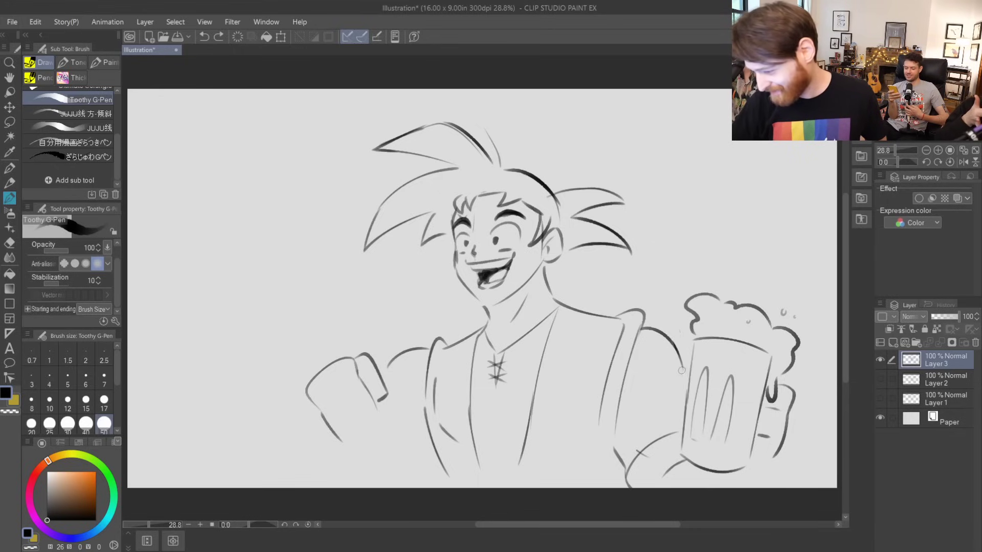
{"action": "left_click_drag", "start_coordinate": [678, 367], "coordinate": [645, 425]}
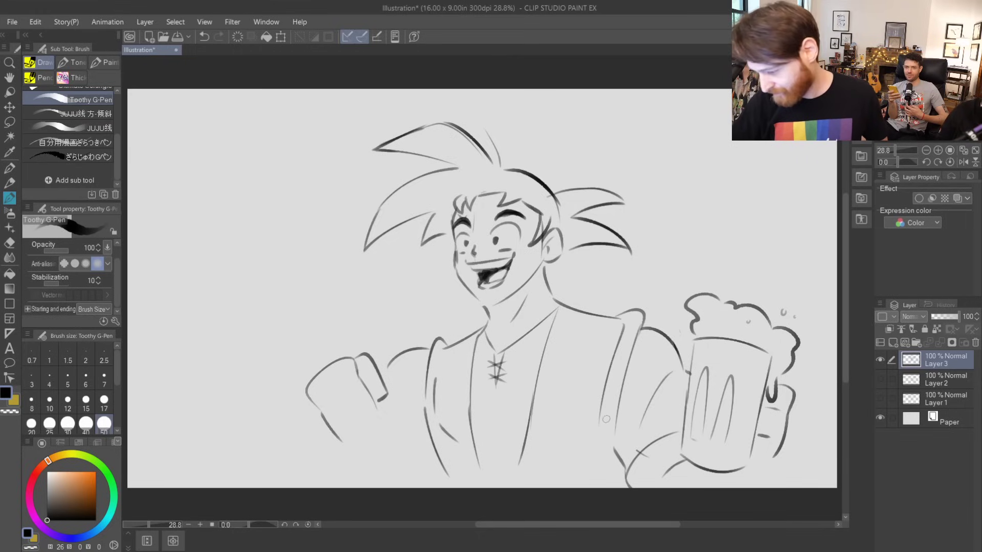
- Remove the vest's armhole bands at both shoulders
{"action": "left_click_drag", "start_coordinate": [439, 357], "coordinate": [438, 420]}
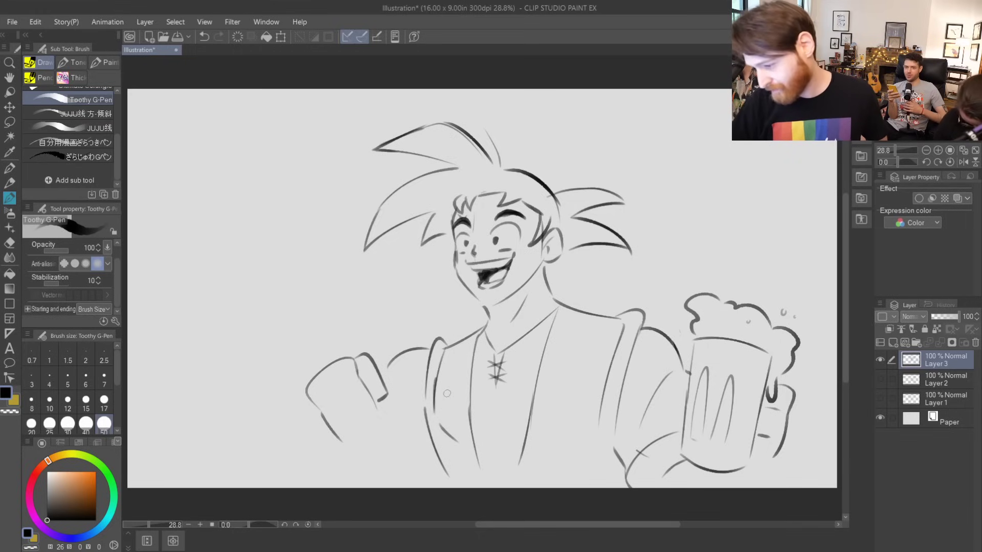
{"action": "left_click_drag", "start_coordinate": [627, 330], "coordinate": [602, 412]}
{"action": "mouse_move", "coordinate": [637, 316]}
{"action": "left_mouse_down"}
{"action": "mouse_move", "coordinate": [635, 346]}
{"action": "mouse_move", "coordinate": [597, 428]}
{"action": "mouse_move", "coordinate": [625, 314]}
{"action": "left_mouse_up"}
{"action": "left_click_drag", "start_coordinate": [444, 343], "coordinate": [437, 401]}
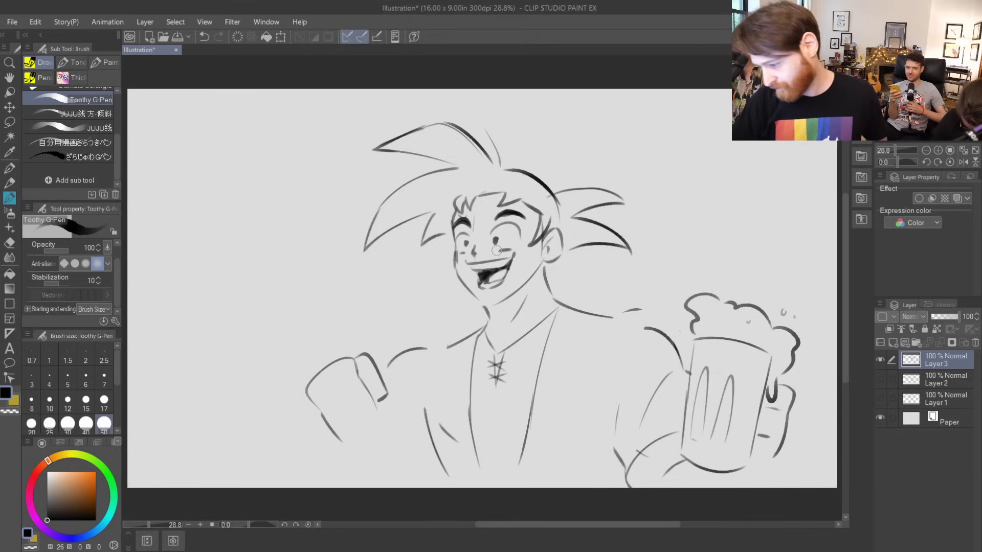
- Redraw the mug-side vest armhole as a wider curved band over the shoulder and clear its lower end
{"action": "mouse_move", "coordinate": [616, 316]}
{"action": "left_mouse_down"}
{"action": "mouse_move", "coordinate": [648, 334]}
{"action": "mouse_move", "coordinate": [640, 313]}
{"action": "mouse_move", "coordinate": [646, 327]}
{"action": "mouse_move", "coordinate": [600, 434]}
{"action": "mouse_move", "coordinate": [594, 364]}
{"action": "mouse_move", "coordinate": [590, 432]}
{"action": "left_mouse_up"}
{"action": "key", "text": "ctrl+z"}
{"action": "key", "text": "ctrl+z"}
{"action": "key", "text": "ctrl+z"}
{"action": "mouse_move", "coordinate": [641, 330]}
{"action": "left_mouse_down"}
{"action": "mouse_move", "coordinate": [599, 491]}
{"action": "mouse_move", "coordinate": [611, 449]}
{"action": "left_mouse_up"}
{"action": "key", "text": "ctrl+z"}
{"action": "key", "text": "ctrl+z"}
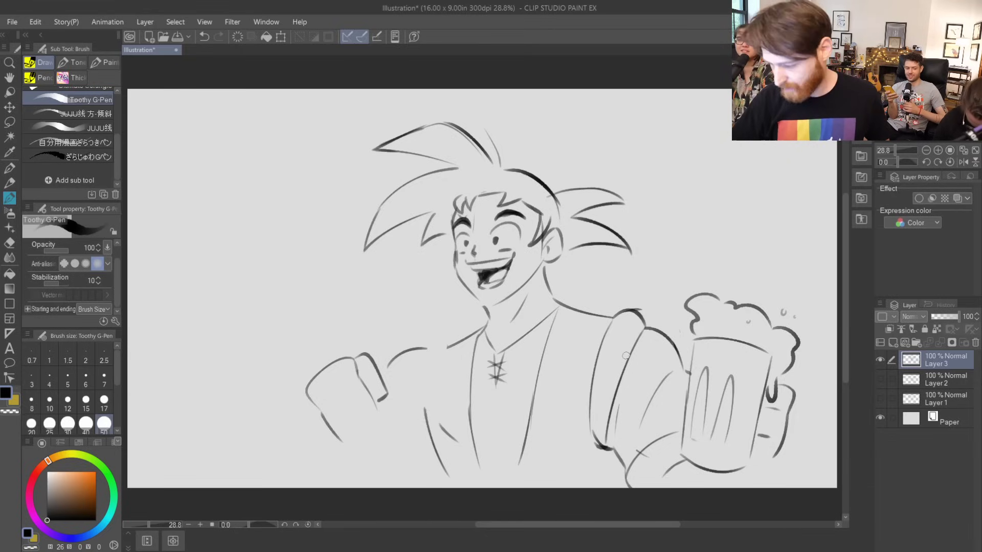
{"action": "mouse_move", "coordinate": [588, 407]}
{"action": "left_mouse_down"}
{"action": "mouse_move", "coordinate": [600, 442]}
{"action": "mouse_move", "coordinate": [608, 399]}
{"action": "mouse_move", "coordinate": [606, 428]}
{"action": "left_mouse_up"}
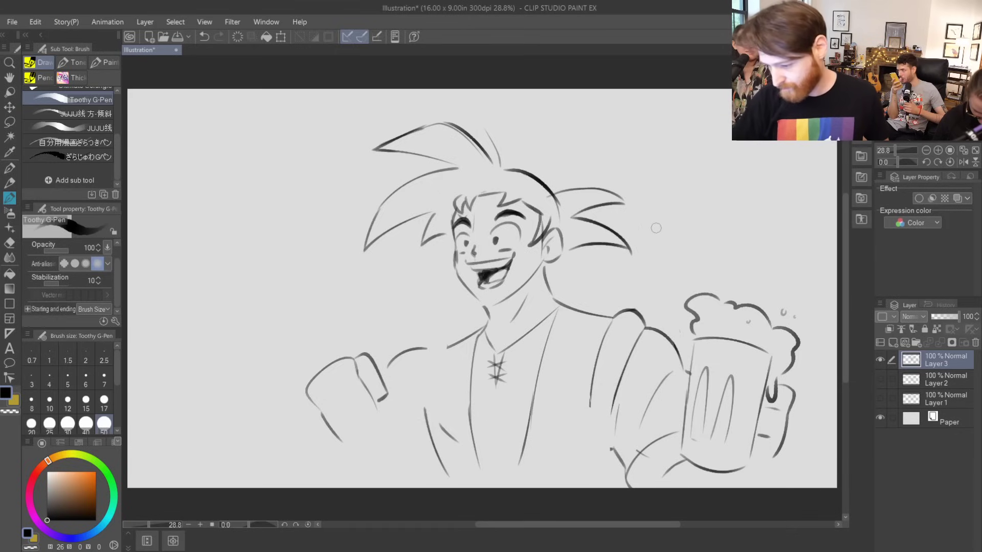
- Redraw the vest's armhole band on the raised-hand side with a pointed shoulder tip, retrying the outer edge
{"action": "mouse_move", "coordinate": [421, 341]}
{"action": "left_mouse_down"}
{"action": "mouse_move", "coordinate": [448, 347]}
{"action": "mouse_move", "coordinate": [426, 396]}
{"action": "left_mouse_up"}
{"action": "key", "text": "ctrl+z"}
{"action": "left_click_drag", "start_coordinate": [423, 337], "coordinate": [427, 421]}
{"action": "key", "text": "ctrl+z"}
{"action": "left_click_drag", "start_coordinate": [424, 339], "coordinate": [433, 424]}
{"action": "key", "text": "ctrl+z"}
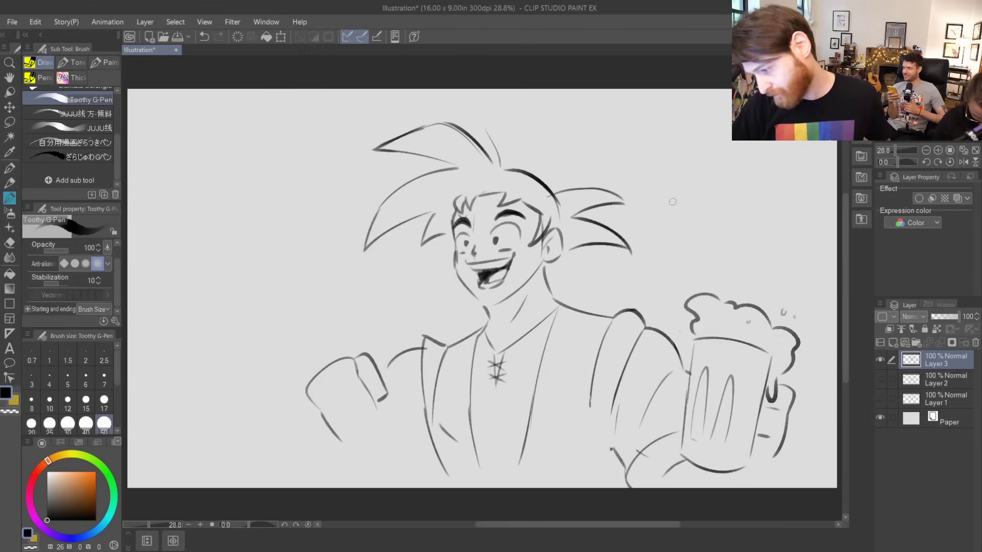
- Replace the mug-side vest shoulder top with a raised, thicker-edged cap
{"action": "key", "text": "ctrl+z"}
{"action": "key", "text": "ctrl+z"}
{"action": "key", "text": "ctrl+z"}
{"action": "key", "text": "ctrl+z"}
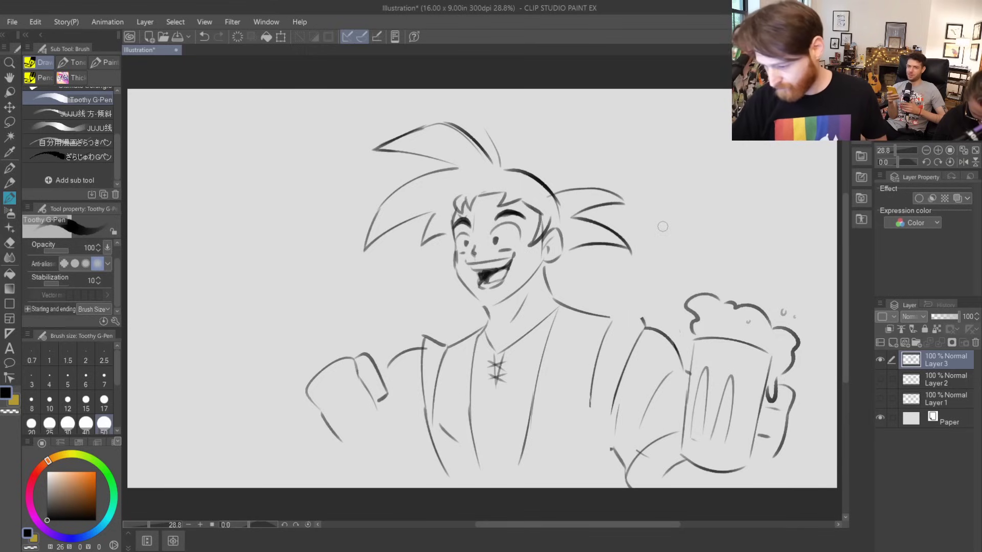
{"action": "mouse_move", "coordinate": [613, 317]}
{"action": "left_mouse_down"}
{"action": "mouse_move", "coordinate": [650, 313]}
{"action": "mouse_move", "coordinate": [649, 330]}
{"action": "left_mouse_up"}
{"action": "key", "text": "ctrl+z"}
{"action": "key", "text": "ctrl+z"}
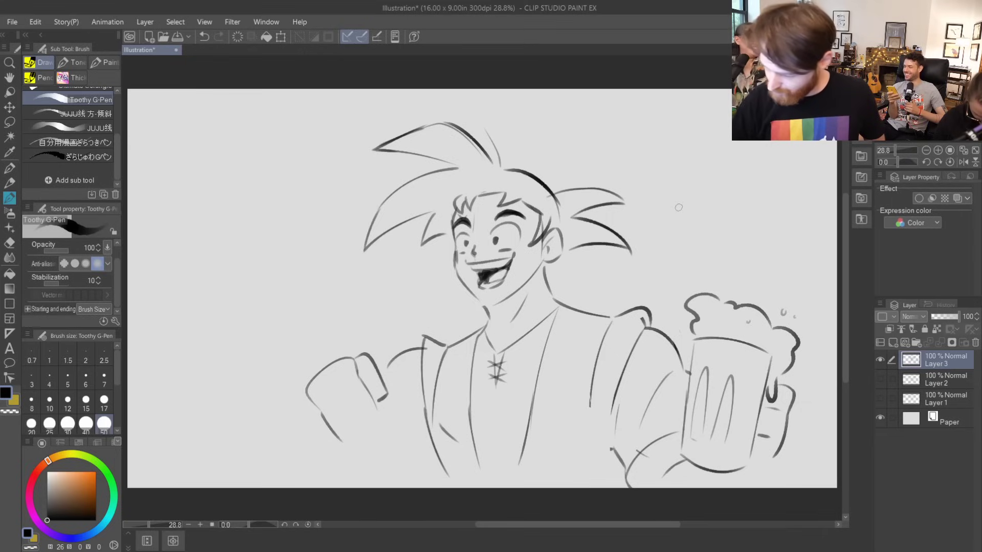
- Replace the pointed tip of the vest's raised-hand shoulder with a rounded, thicker-edged cap
{"action": "key", "text": "ctrl+z"}
{"action": "left_click_drag", "start_coordinate": [420, 385], "coordinate": [446, 347]}
{"action": "key", "text": "ctrl+z"}
{"action": "mouse_move", "coordinate": [421, 382]}
{"action": "left_mouse_down"}
{"action": "mouse_move", "coordinate": [426, 333]}
{"action": "mouse_move", "coordinate": [448, 346]}
{"action": "left_mouse_up"}
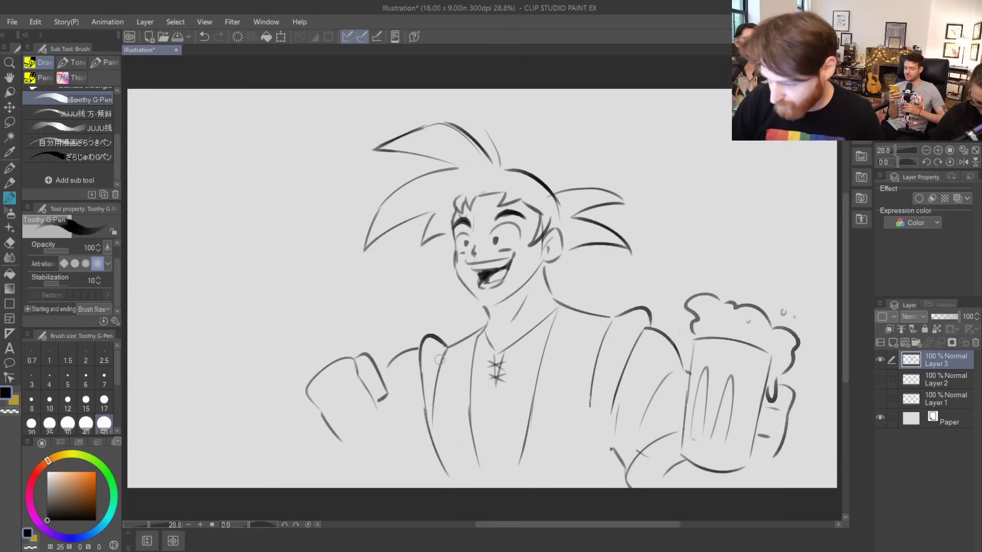
- Complete the raised fist with its lower edge and finger creases, and draw a knobbed bone end below it
{"action": "left_click_drag", "start_coordinate": [353, 442], "coordinate": [382, 411]}
{"action": "key", "text": "ctrl+z"}
{"action": "mouse_move", "coordinate": [357, 444]}
{"action": "left_mouse_down"}
{"action": "mouse_move", "coordinate": [377, 420]}
{"action": "mouse_move", "coordinate": [367, 393]}
{"action": "mouse_move", "coordinate": [382, 414]}
{"action": "left_mouse_up"}
{"action": "key", "text": "ctrl+z"}
{"action": "left_click_drag", "start_coordinate": [363, 381], "coordinate": [358, 378]}
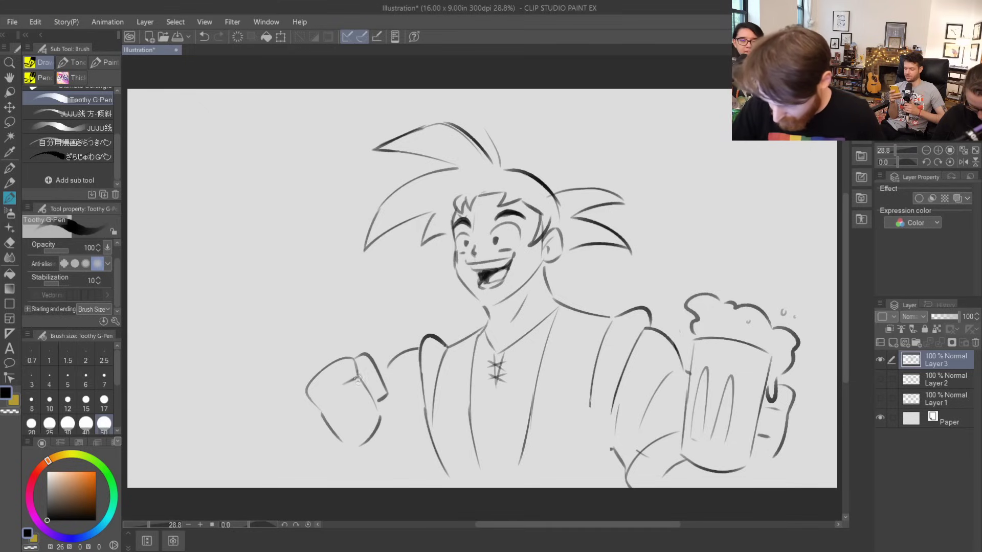
{"action": "key", "text": "ctrl+z"}
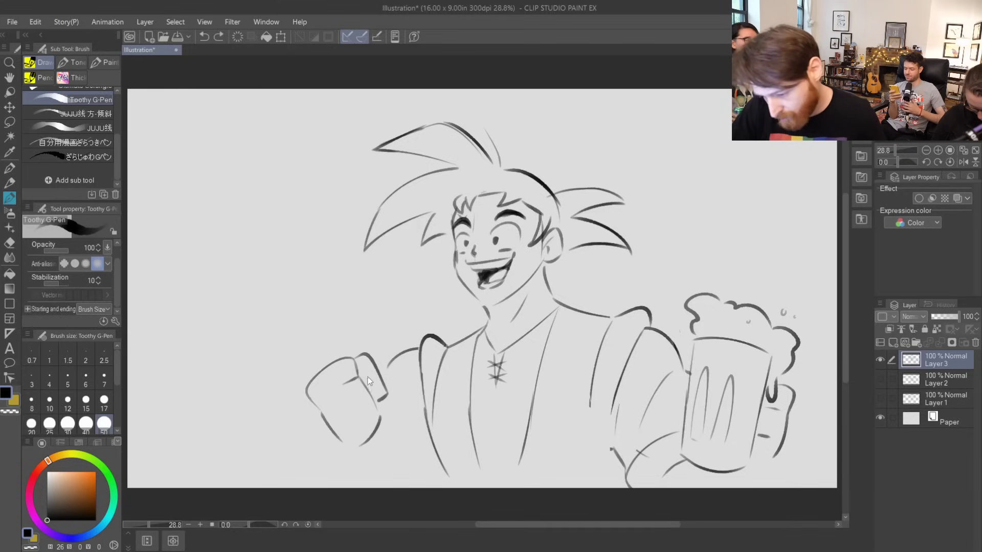
{"action": "mouse_move", "coordinate": [342, 383]}
{"action": "left_mouse_down"}
{"action": "mouse_move", "coordinate": [356, 375]}
{"action": "mouse_move", "coordinate": [373, 406]}
{"action": "left_mouse_up"}
{"action": "mouse_move", "coordinate": [365, 445]}
{"action": "left_mouse_down"}
{"action": "mouse_move", "coordinate": [378, 464]}
{"action": "mouse_move", "coordinate": [381, 443]}
{"action": "mouse_move", "coordinate": [408, 454]}
{"action": "left_mouse_up"}
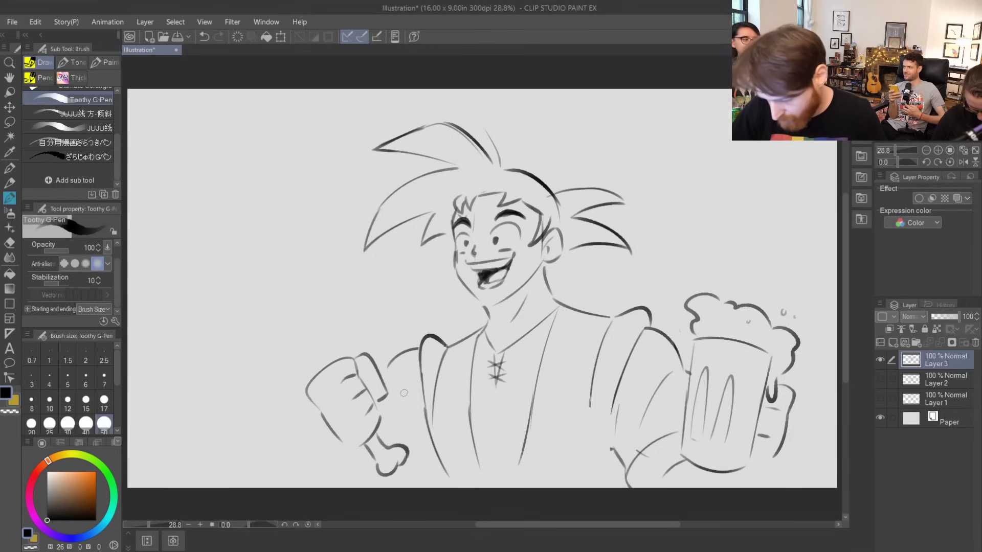
- Draw a large meat drumstick rising from the fist, with a bitten edge, surface highlights and a falling drip
{"action": "key", "text": "ctrl+z"}
{"action": "mouse_move", "coordinate": [316, 367]}
{"action": "left_mouse_down"}
{"action": "mouse_move", "coordinate": [239, 316]}
{"action": "mouse_move", "coordinate": [255, 341]}
{"action": "mouse_move", "coordinate": [234, 327]}
{"action": "mouse_move", "coordinate": [259, 245]}
{"action": "left_mouse_up"}
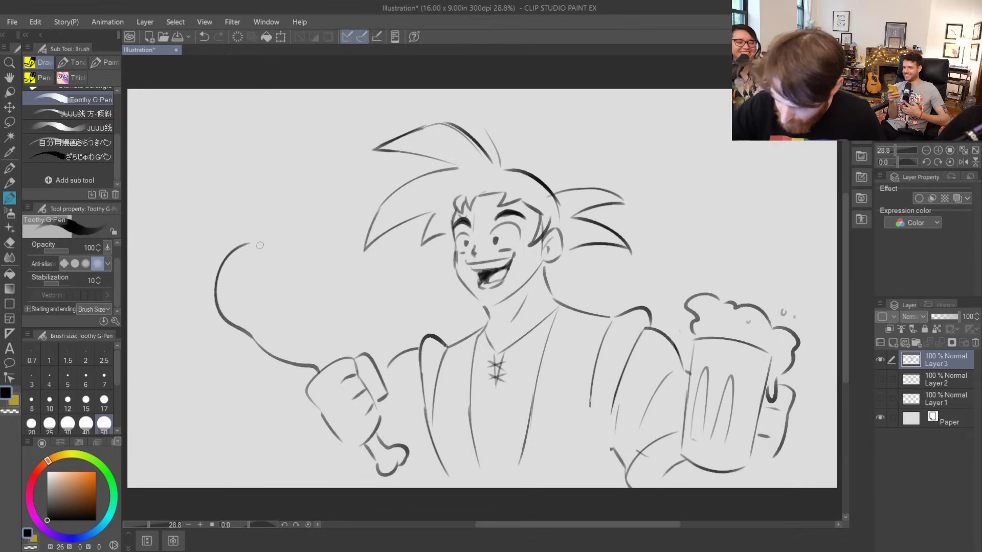
{"action": "key", "text": "ctrl+z"}
{"action": "left_click_drag", "start_coordinate": [319, 375], "coordinate": [233, 261]}
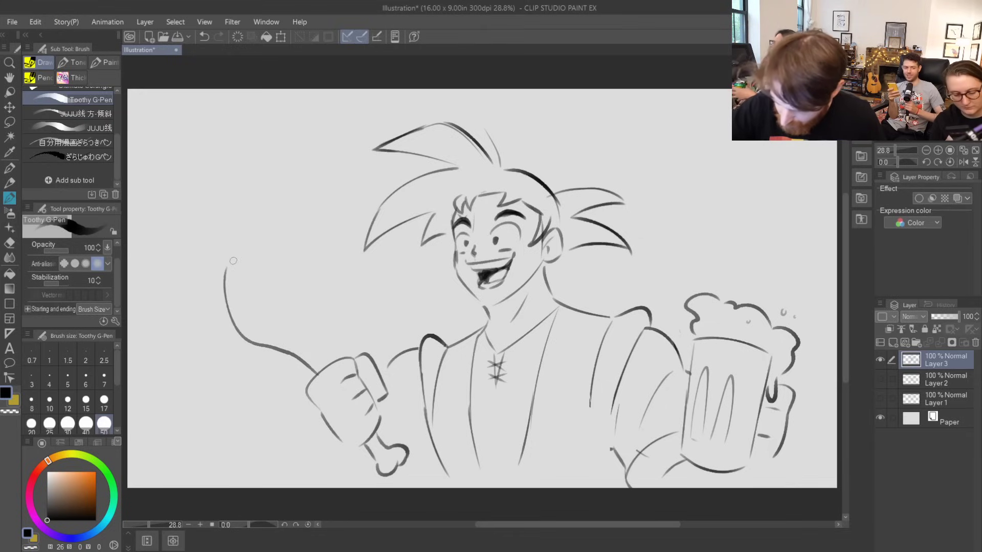
{"action": "key", "text": "ctrl+z"}
{"action": "mouse_move", "coordinate": [318, 376]}
{"action": "left_mouse_down"}
{"action": "mouse_move", "coordinate": [278, 364]}
{"action": "mouse_move", "coordinate": [230, 316]}
{"action": "mouse_move", "coordinate": [228, 272]}
{"action": "mouse_move", "coordinate": [314, 287]}
{"action": "mouse_move", "coordinate": [311, 313]}
{"action": "mouse_move", "coordinate": [336, 360]}
{"action": "left_mouse_up"}
{"action": "left_click_drag", "start_coordinate": [245, 295], "coordinate": [270, 344]}
{"action": "left_click_drag", "start_coordinate": [272, 303], "coordinate": [275, 310]}
{"action": "left_click_drag", "start_coordinate": [262, 365], "coordinate": [269, 375]}
- Sketch the forearm's outer and inner edges running from the drumstick fist to the canvas bottom
{"action": "left_click_drag", "start_coordinate": [322, 426], "coordinate": [310, 488]}
{"action": "key", "text": "ctrl+z"}
{"action": "left_click_drag", "start_coordinate": [320, 419], "coordinate": [309, 488]}
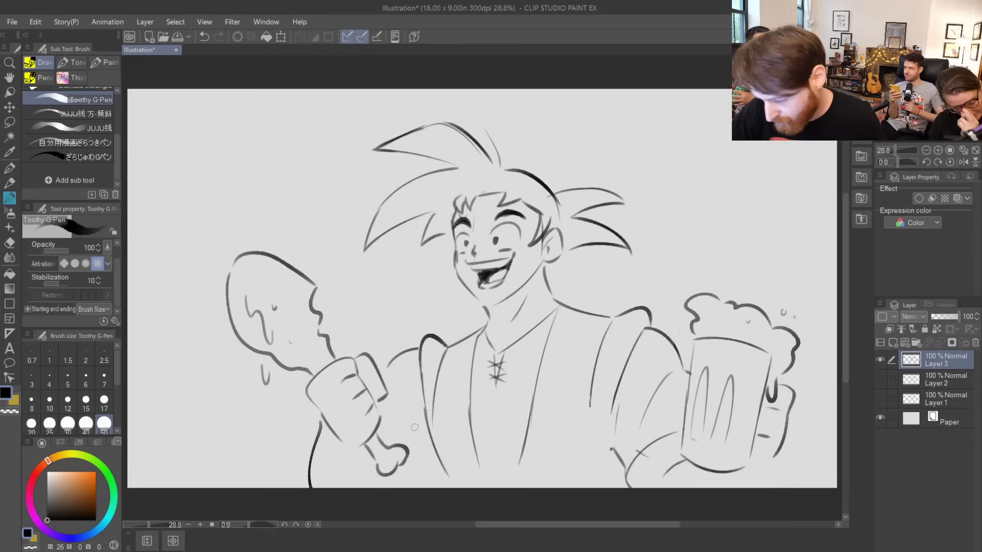
{"action": "mouse_move", "coordinate": [402, 471]}
{"action": "left_mouse_down"}
{"action": "mouse_move", "coordinate": [418, 489]}
{"action": "mouse_move", "coordinate": [402, 488]}
{"action": "left_mouse_up"}
{"action": "key", "text": "ctrl+z"}
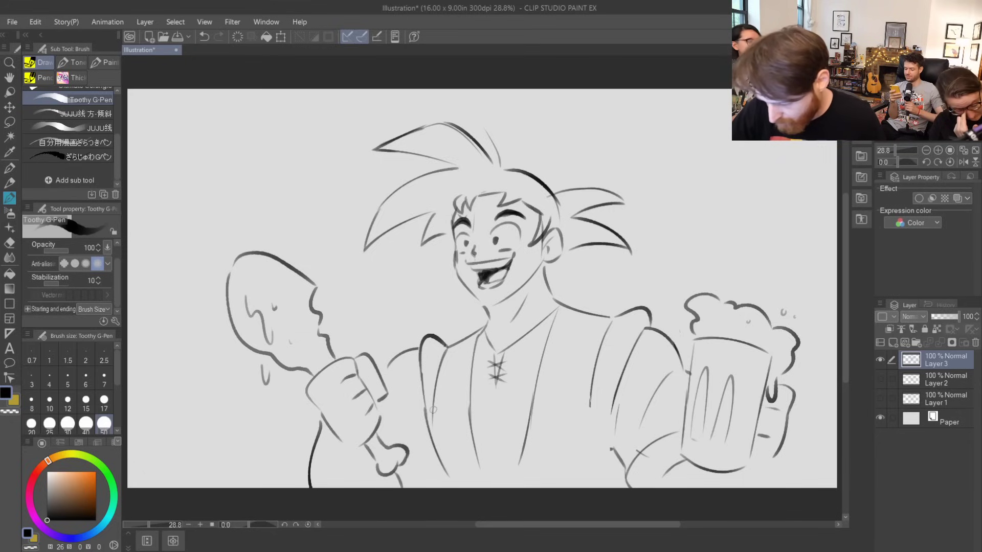
{"action": "left_click_drag", "start_coordinate": [390, 432], "coordinate": [409, 443]}
{"action": "key", "text": "ctrl+z"}
- Sketch the torso's lower side edges beside the drumstick arm and beneath the mug-side arm
{"action": "left_click_drag", "start_coordinate": [405, 476], "coordinate": [434, 473]}
{"action": "key", "text": "ctrl+z"}
{"action": "key", "text": "ctrl+z"}
{"action": "left_click_drag", "start_coordinate": [432, 475], "coordinate": [429, 482]}
{"action": "key", "text": "ctrl+z"}
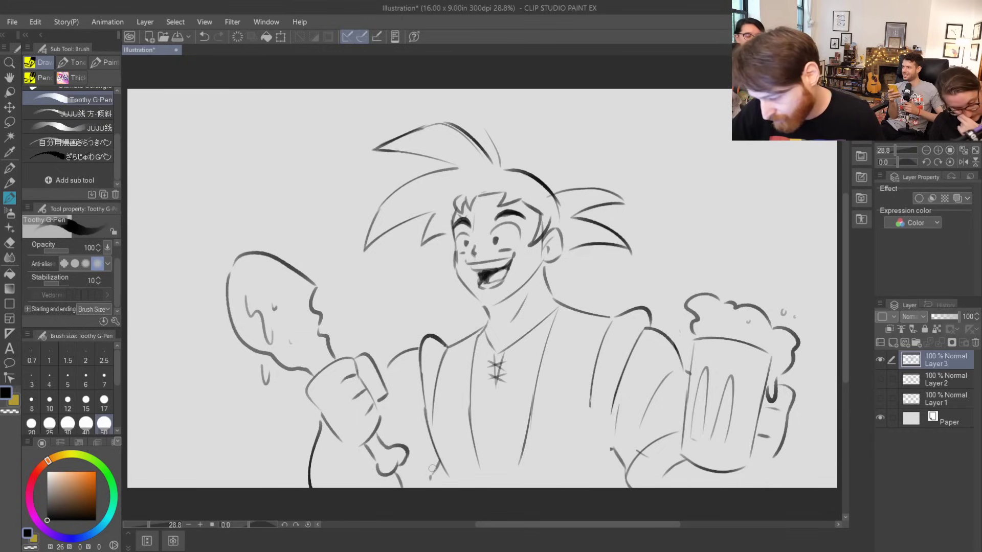
{"action": "left_click_drag", "start_coordinate": [613, 405], "coordinate": [608, 488]}
{"action": "key", "text": "ctrl+z"}
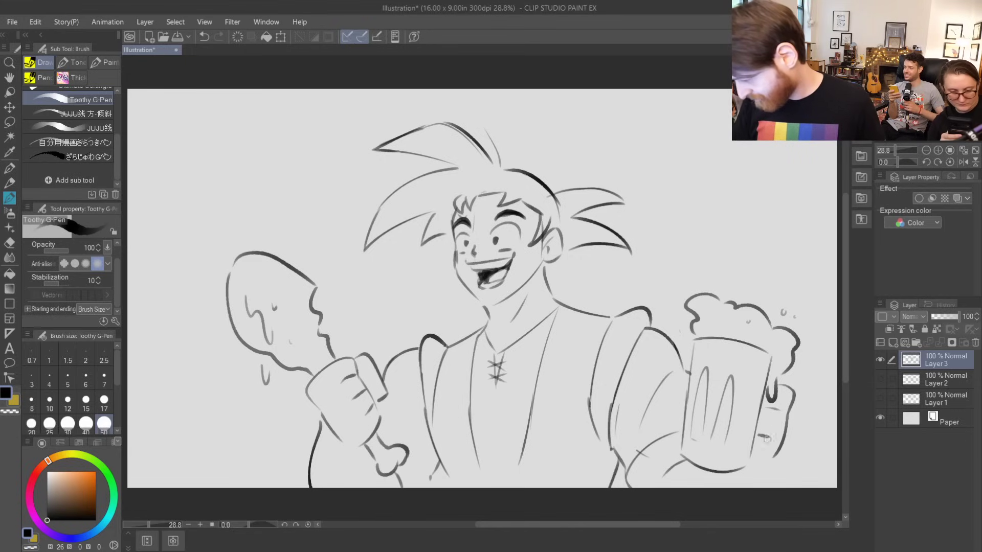
- Remove the lower finger lines from the mug-holding hand and extend the foam's edge down to the hand
{"action": "left_click_drag", "start_coordinate": [759, 420], "coordinate": [773, 423]}
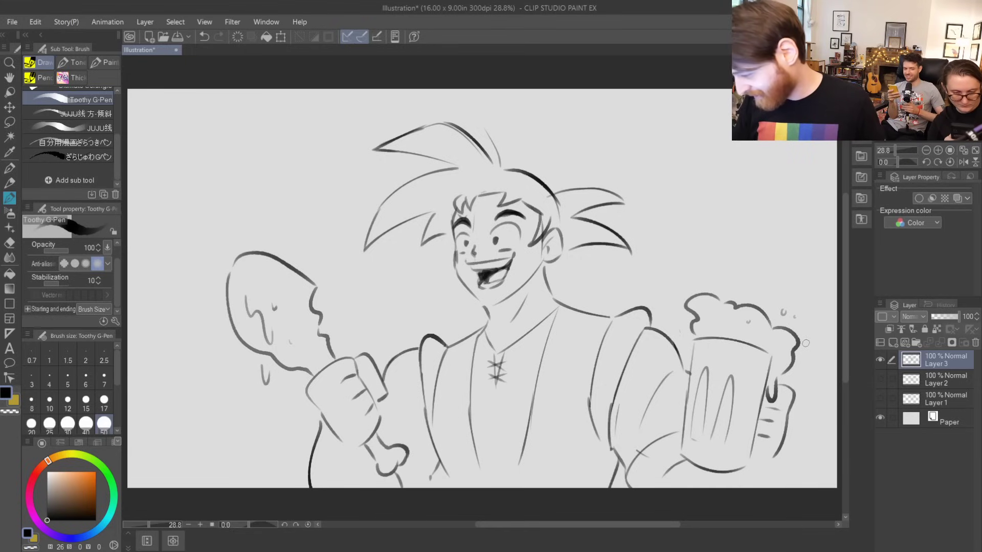
{"action": "key", "text": "ctrl+z"}
{"action": "key", "text": "ctrl+z"}
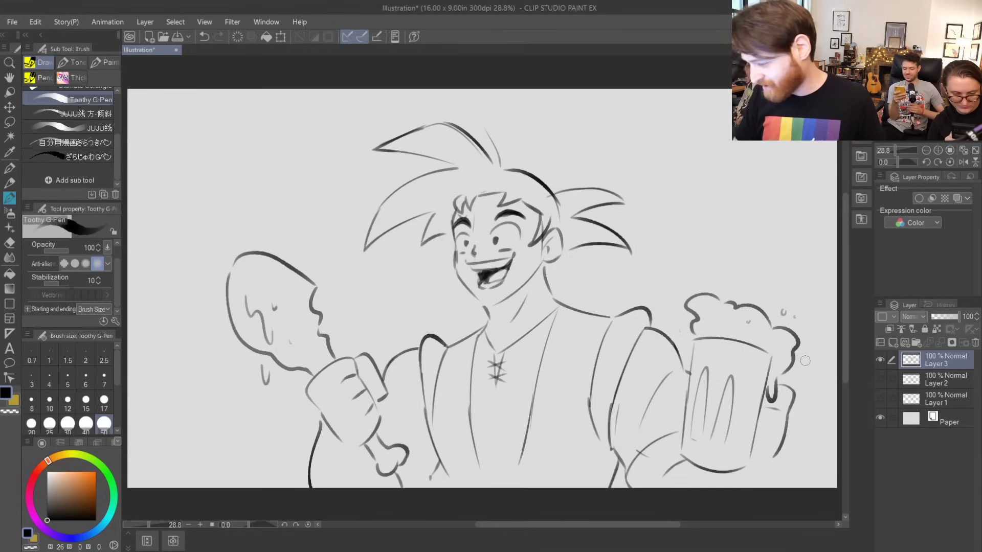
{"action": "left_click_drag", "start_coordinate": [784, 374], "coordinate": [786, 385]}
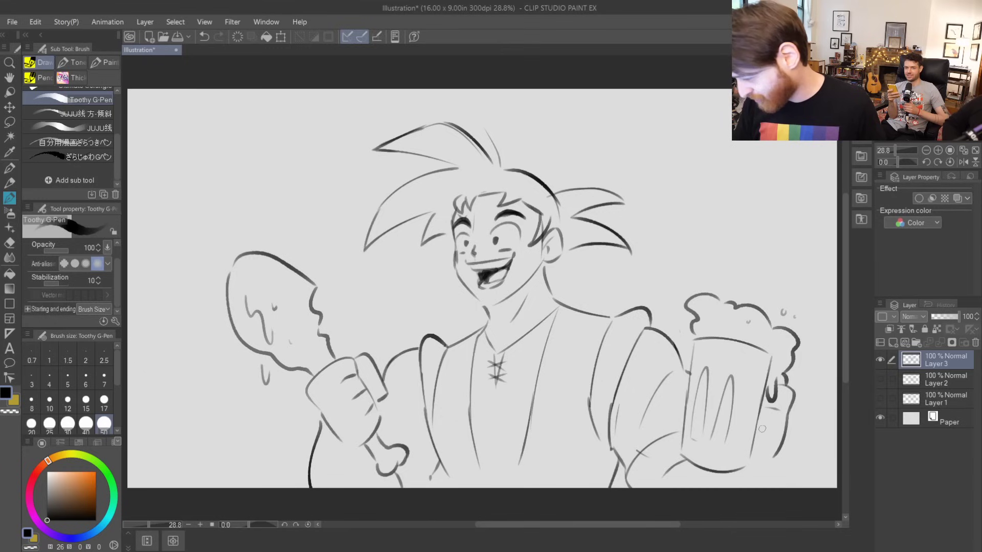
{"action": "key", "text": "ctrl+a"}
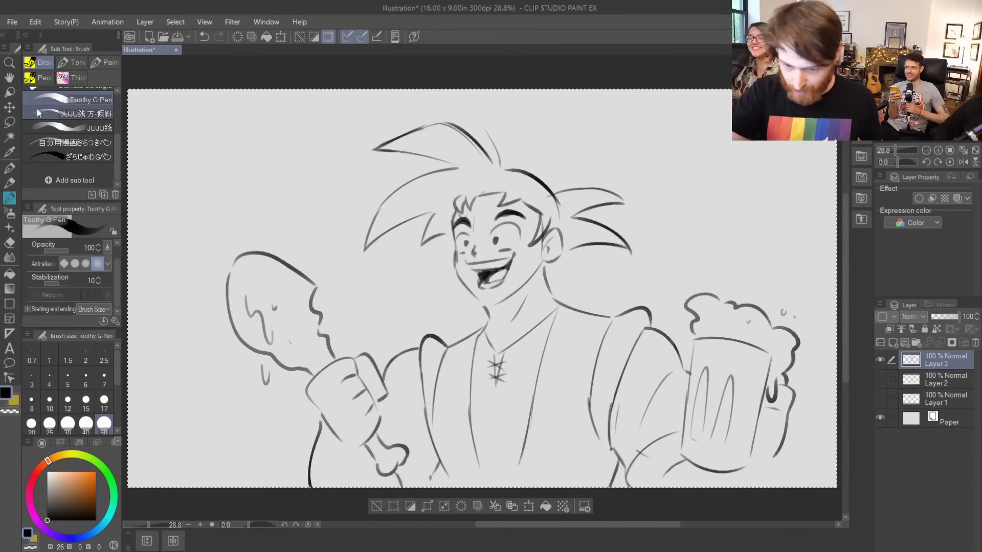
{"action": "left_click", "coordinate": [10, 182]}
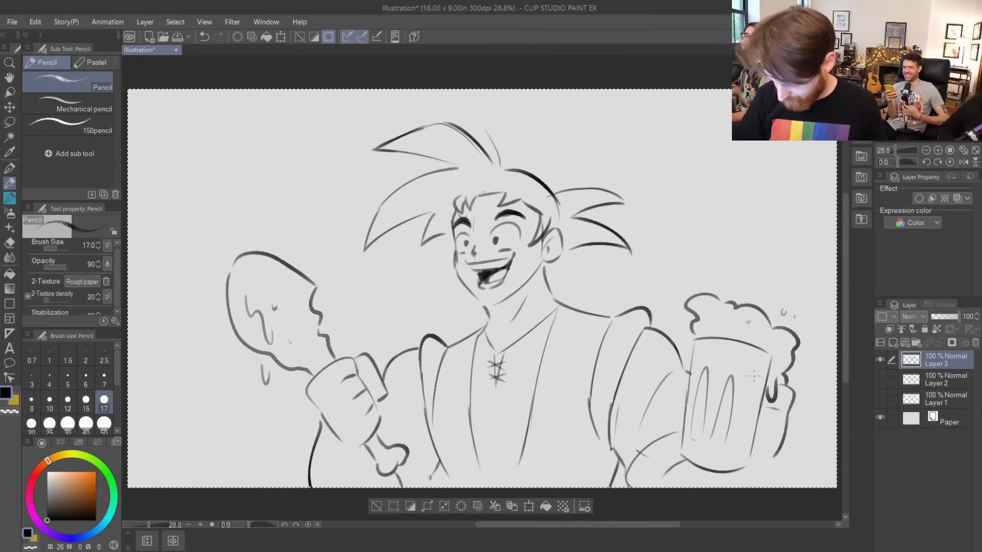
{"action": "key", "text": "m"}
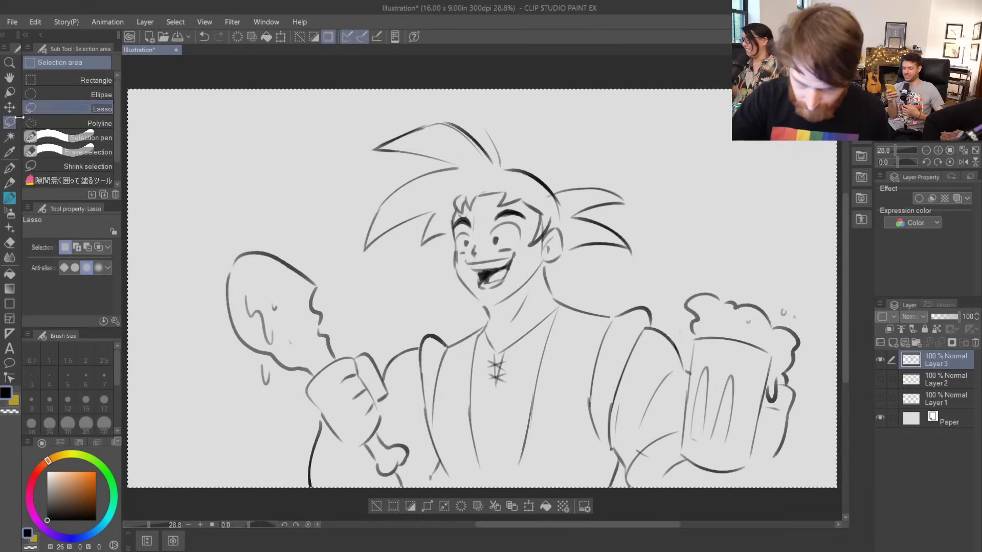
{"action": "key", "text": "ctrl+d"}
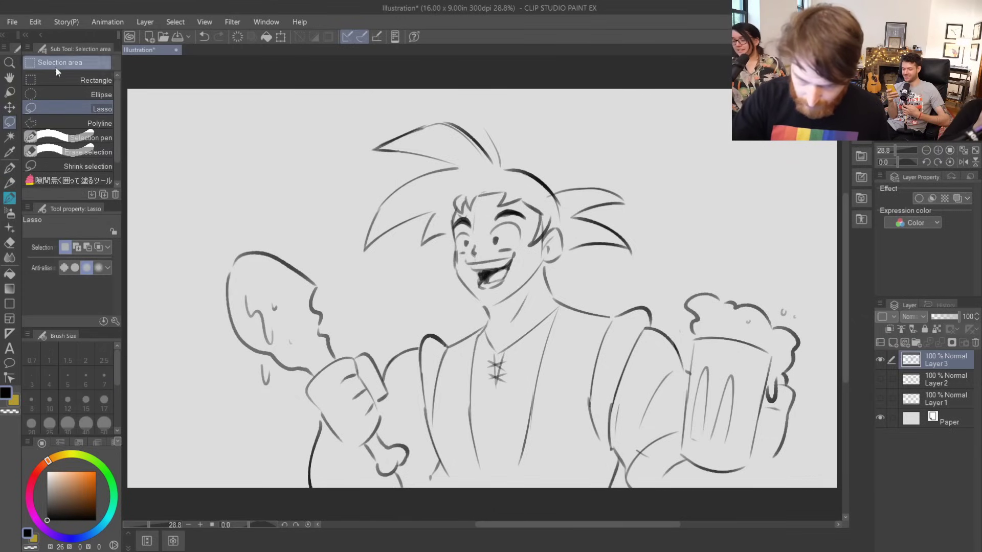
{"action": "key", "text": "p"}
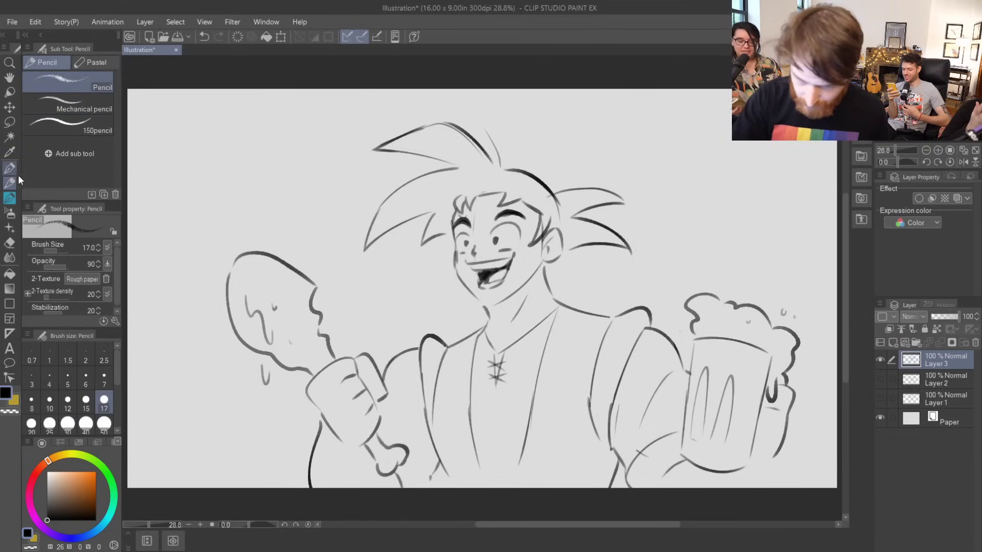
{"action": "key", "text": "p"}
{"action": "key", "text": "b"}
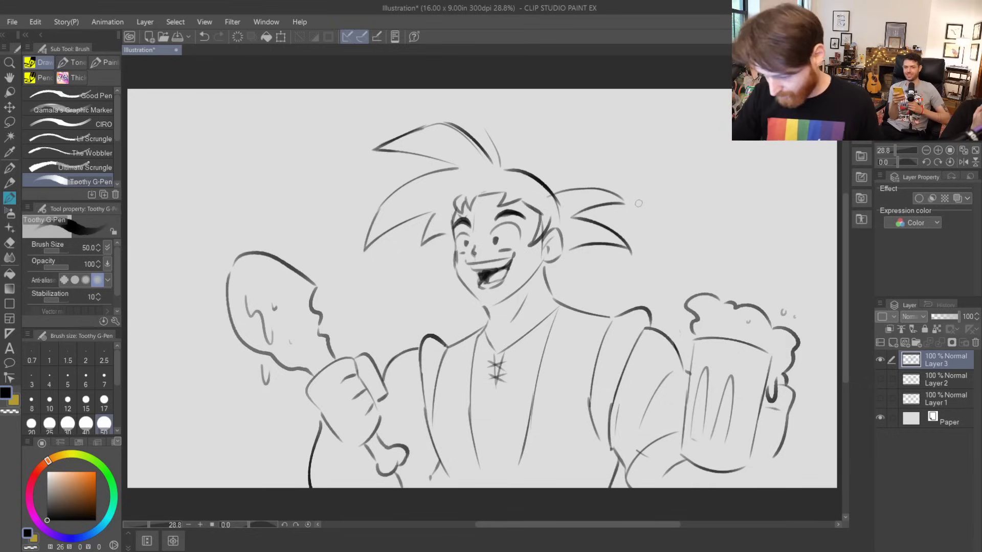
- Redraw the drumstick arm's forearm with new inner and outer edges and erase its old outline
{"action": "mouse_move", "coordinate": [404, 469]}
{"action": "left_mouse_down"}
{"action": "mouse_move", "coordinate": [426, 486]}
{"action": "mouse_move", "coordinate": [419, 459]}
{"action": "left_mouse_up"}
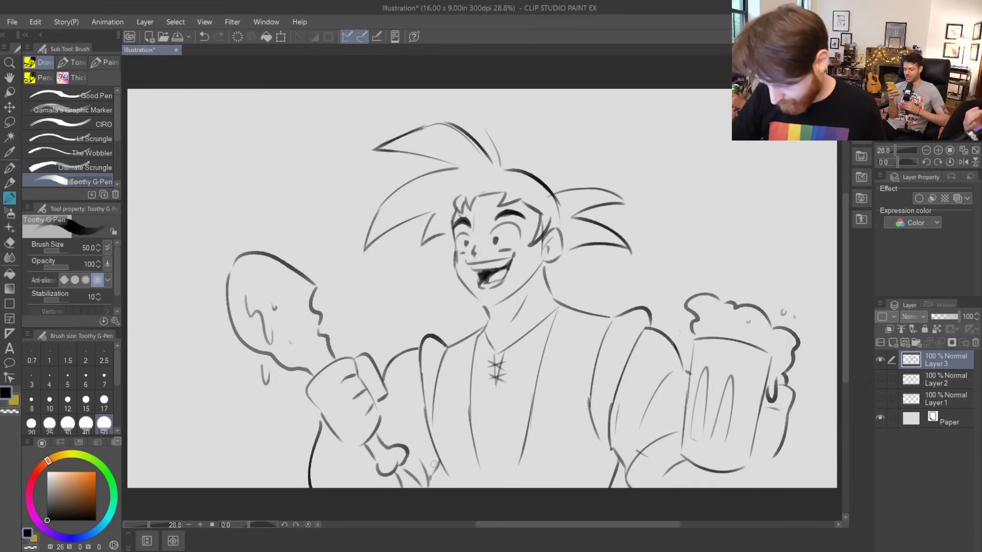
{"action": "left_click_drag", "start_coordinate": [330, 428], "coordinate": [332, 488]}
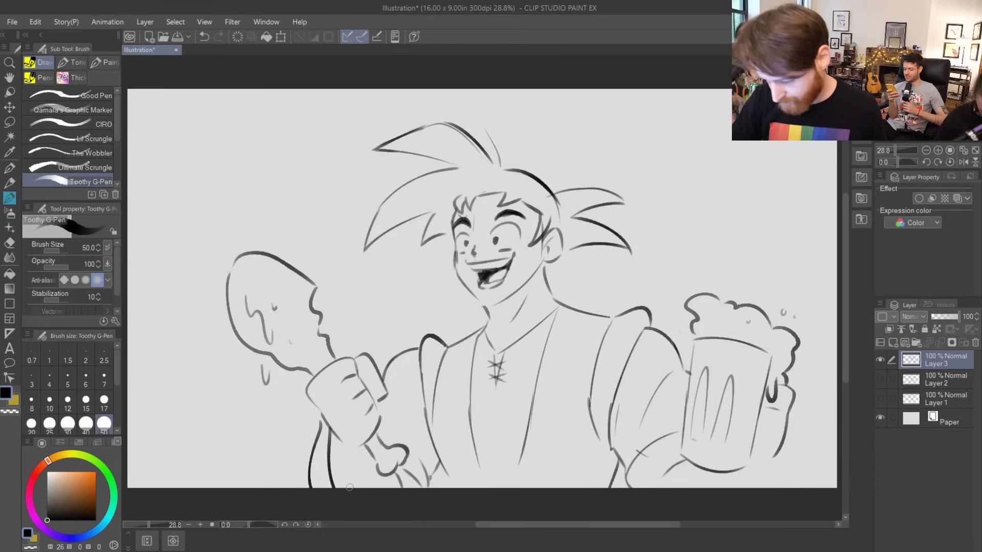
{"action": "left_click_drag", "start_coordinate": [320, 427], "coordinate": [308, 483]}
{"action": "mouse_move", "coordinate": [402, 487]}
{"action": "left_mouse_down"}
{"action": "mouse_move", "coordinate": [398, 478]}
{"action": "mouse_move", "coordinate": [416, 473]}
{"action": "mouse_move", "coordinate": [429, 489]}
{"action": "left_mouse_up"}
- Rework the bone's shaft edge below the fist and add a curved line across the forearm
{"action": "left_click_drag", "start_coordinate": [398, 443], "coordinate": [378, 421]}
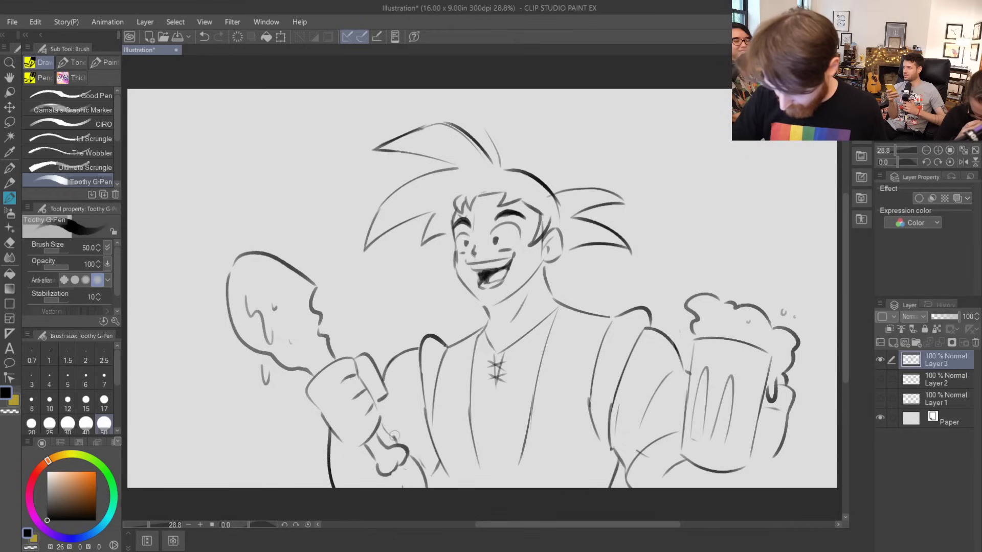
{"action": "left_click_drag", "start_coordinate": [383, 428], "coordinate": [397, 448]}
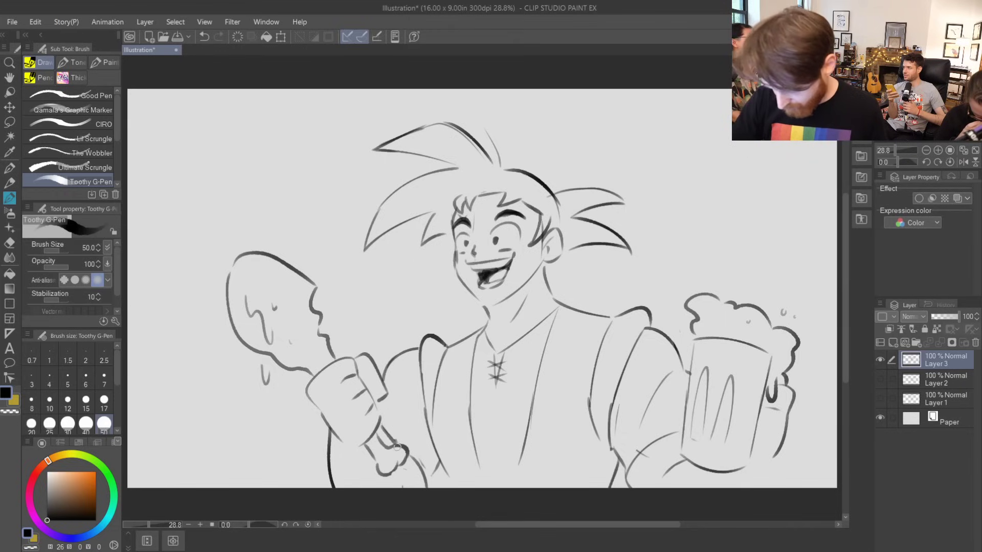
{"action": "key", "text": "ctrl+z"}
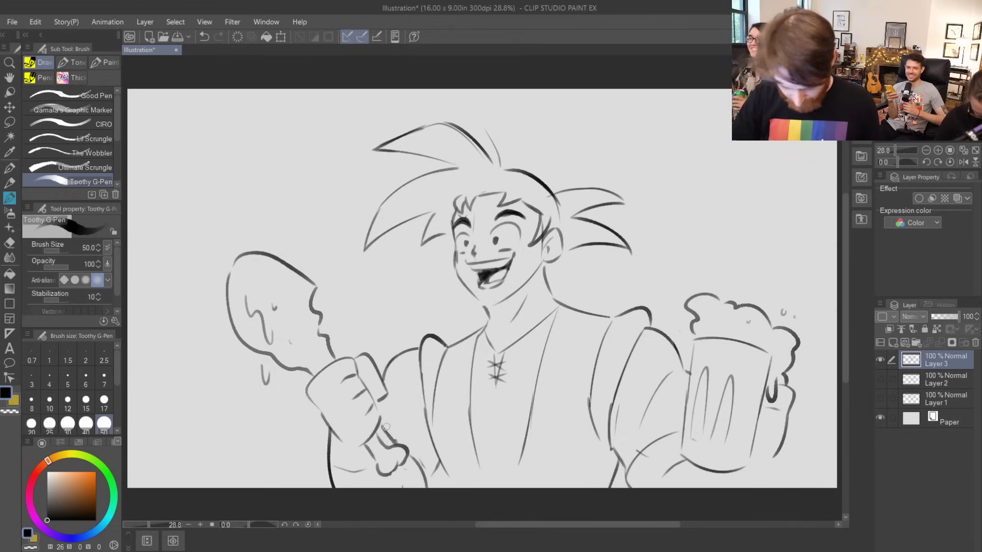
{"action": "left_click_drag", "start_coordinate": [331, 457], "coordinate": [367, 476]}
- Add fold lines at the waist beside the drumstick arm and extend the vest's front edges to the canvas bottom
{"action": "left_click_drag", "start_coordinate": [434, 487], "coordinate": [443, 468]}
{"action": "left_click_drag", "start_coordinate": [441, 485], "coordinate": [450, 491]}
{"action": "left_click_drag", "start_coordinate": [412, 439], "coordinate": [440, 478]}
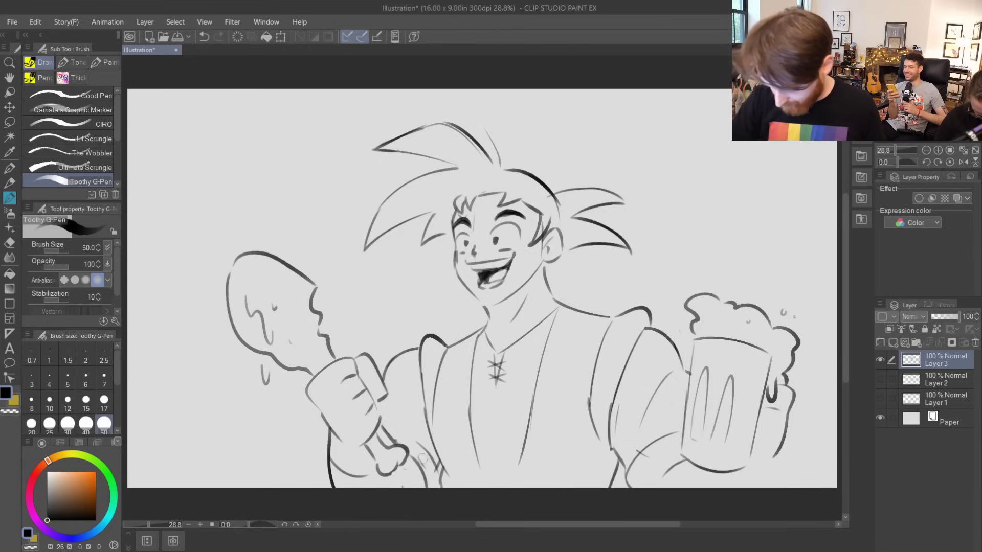
{"action": "left_click_drag", "start_coordinate": [445, 477], "coordinate": [448, 488]}
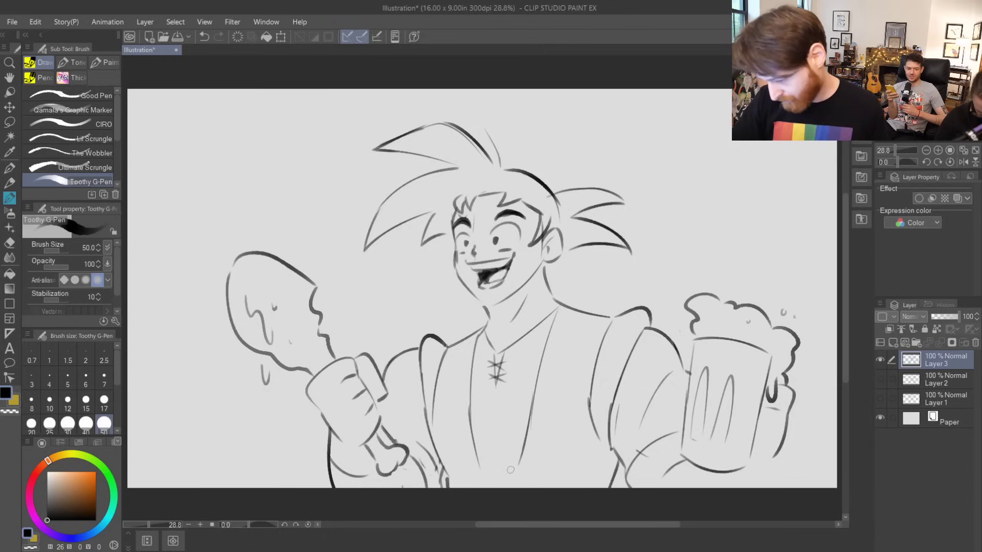
{"action": "mouse_move", "coordinate": [471, 431]}
{"action": "left_mouse_down"}
{"action": "mouse_move", "coordinate": [484, 470]}
{"action": "mouse_move", "coordinate": [506, 469]}
{"action": "mouse_move", "coordinate": [483, 474]}
{"action": "mouse_move", "coordinate": [525, 486]}
{"action": "left_mouse_up"}
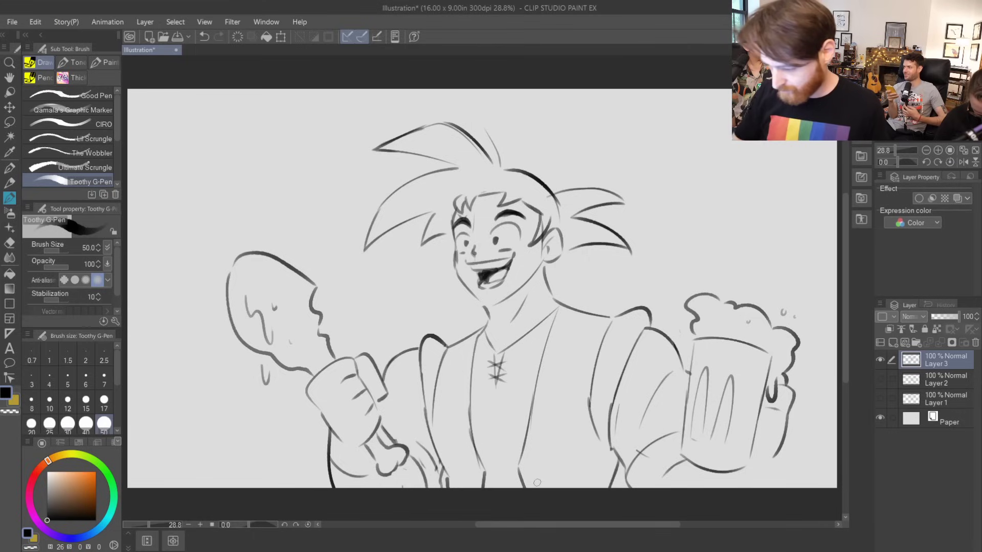
- Strengthen the jawline from the chin up toward the ear, retrying the stroke
{"action": "left_click_drag", "start_coordinate": [492, 310], "coordinate": [523, 287]}
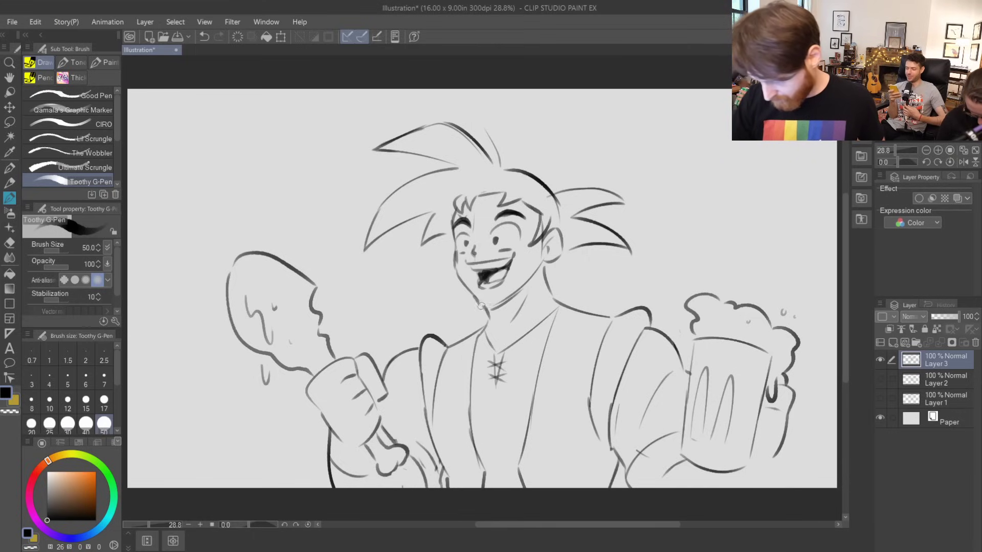
{"action": "mouse_move", "coordinate": [481, 306]}
{"action": "left_mouse_down"}
{"action": "mouse_move", "coordinate": [513, 294]}
{"action": "mouse_move", "coordinate": [500, 304]}
{"action": "mouse_move", "coordinate": [540, 268]}
{"action": "left_mouse_up"}
{"action": "key", "text": "ctrl+z"}
{"action": "key", "text": "ctrl+z"}
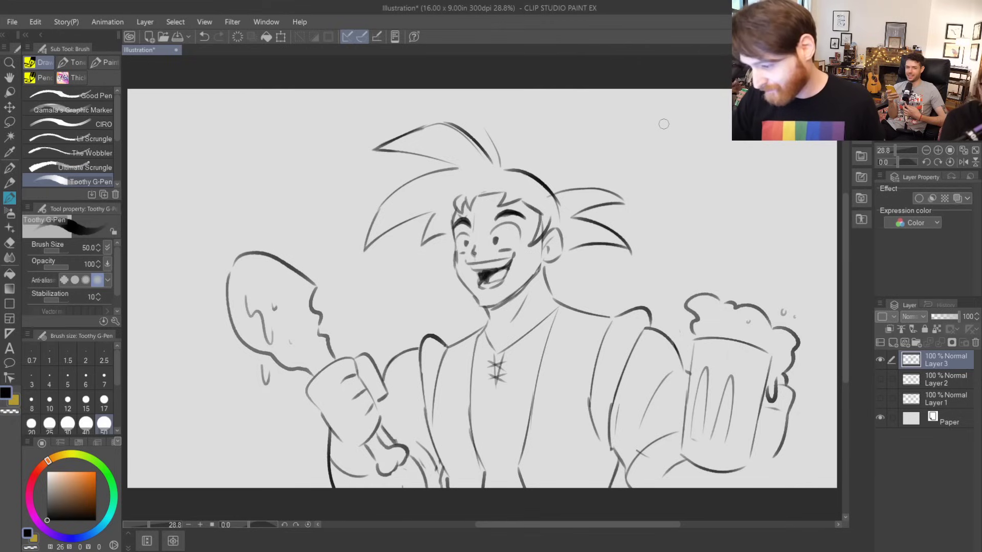
- Shade the hair spikes on both sides of the head with diagonal hatching and reinforce the far cheek outline
{"action": "left_click_drag", "start_coordinate": [370, 241], "coordinate": [403, 190]}
{"action": "left_click_drag", "start_coordinate": [393, 226], "coordinate": [409, 191]}
{"action": "left_click_drag", "start_coordinate": [402, 220], "coordinate": [423, 186]}
{"action": "left_click_drag", "start_coordinate": [399, 151], "coordinate": [412, 133]}
{"action": "left_click_drag", "start_coordinate": [408, 150], "coordinate": [428, 130]}
{"action": "left_click_drag", "start_coordinate": [422, 150], "coordinate": [444, 129]}
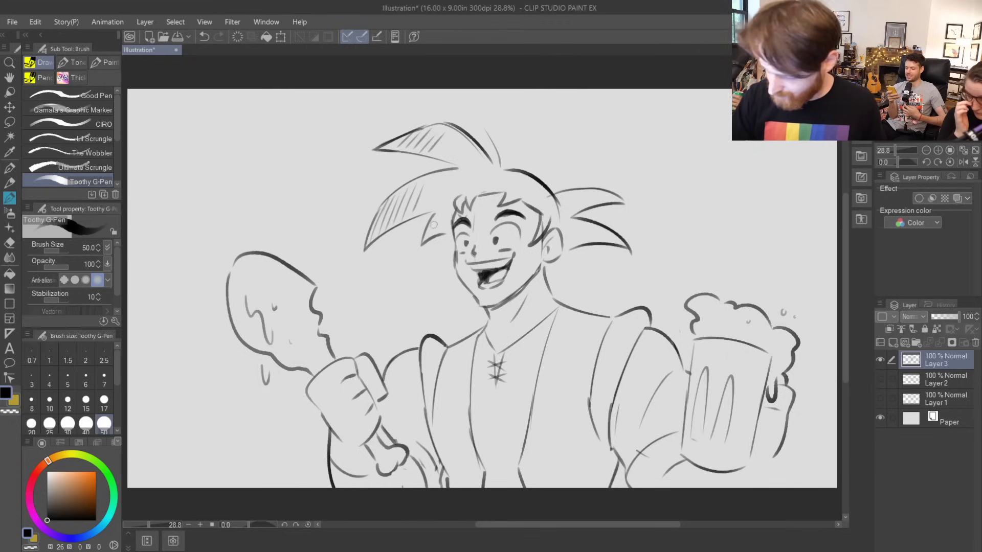
{"action": "left_click_drag", "start_coordinate": [434, 220], "coordinate": [430, 235]}
{"action": "left_click_drag", "start_coordinate": [440, 223], "coordinate": [437, 236]}
{"action": "left_click_drag", "start_coordinate": [554, 207], "coordinate": [549, 225]}
{"action": "left_click_drag", "start_coordinate": [559, 204], "coordinate": [558, 231]}
{"action": "left_click_drag", "start_coordinate": [576, 198], "coordinate": [569, 217]}
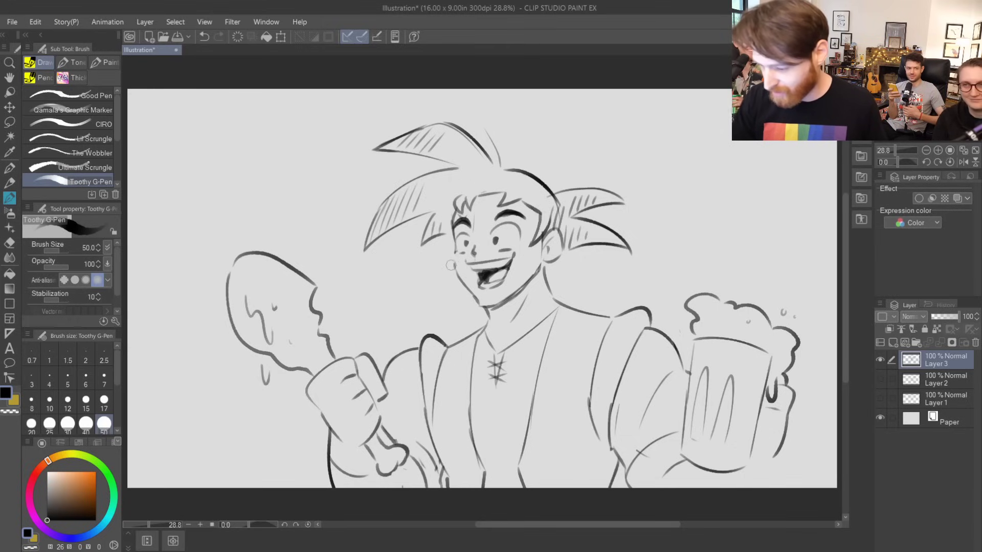
{"action": "left_click_drag", "start_coordinate": [452, 251], "coordinate": [479, 303]}
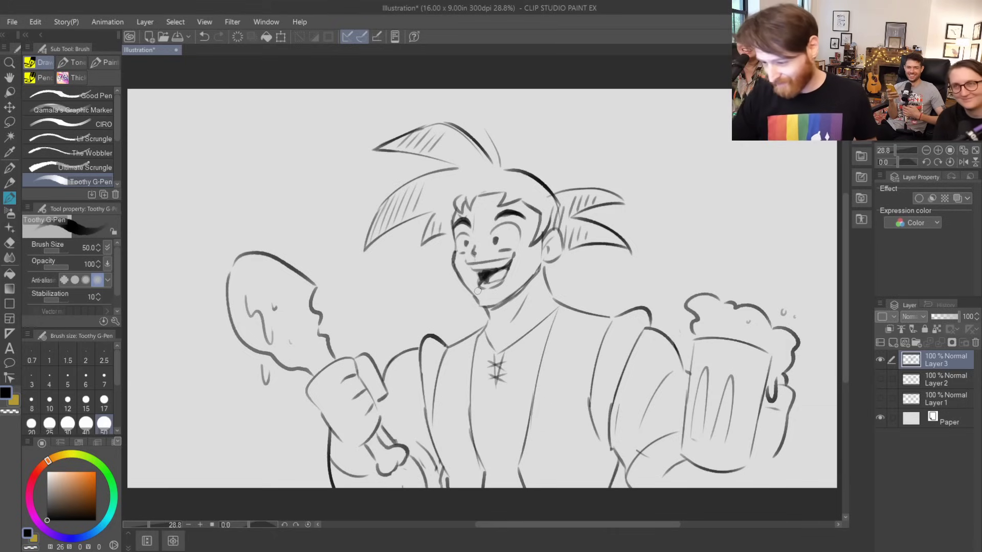
- Try heavier outlines along the vest's collar and front edges on both sides of the neckline
{"action": "mouse_move", "coordinate": [556, 306]}
{"action": "left_mouse_down"}
{"action": "mouse_move", "coordinate": [548, 352]}
{"action": "mouse_move", "coordinate": [556, 343]}
{"action": "left_mouse_up"}
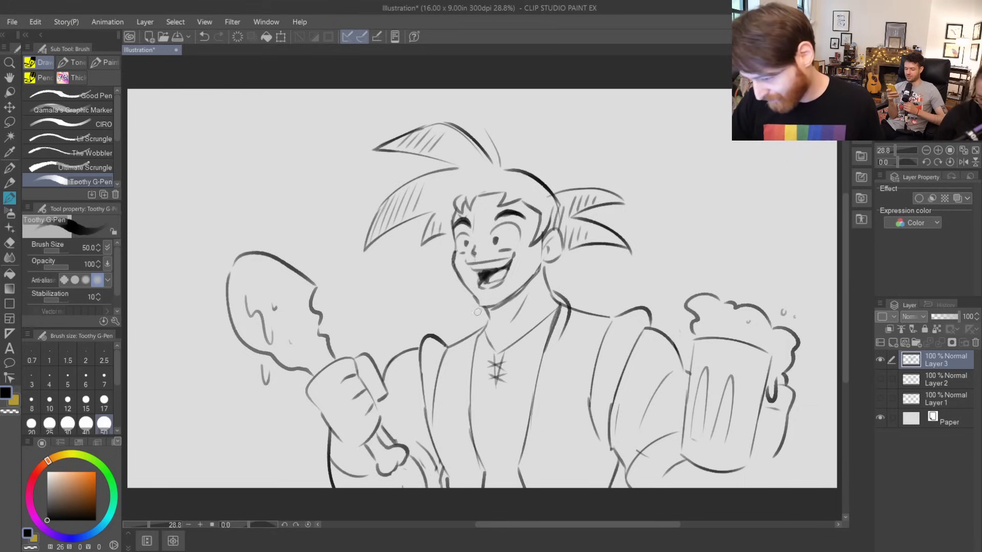
{"action": "left_click_drag", "start_coordinate": [485, 309], "coordinate": [468, 371]}
{"action": "left_click_drag", "start_coordinate": [535, 402], "coordinate": [559, 333]}
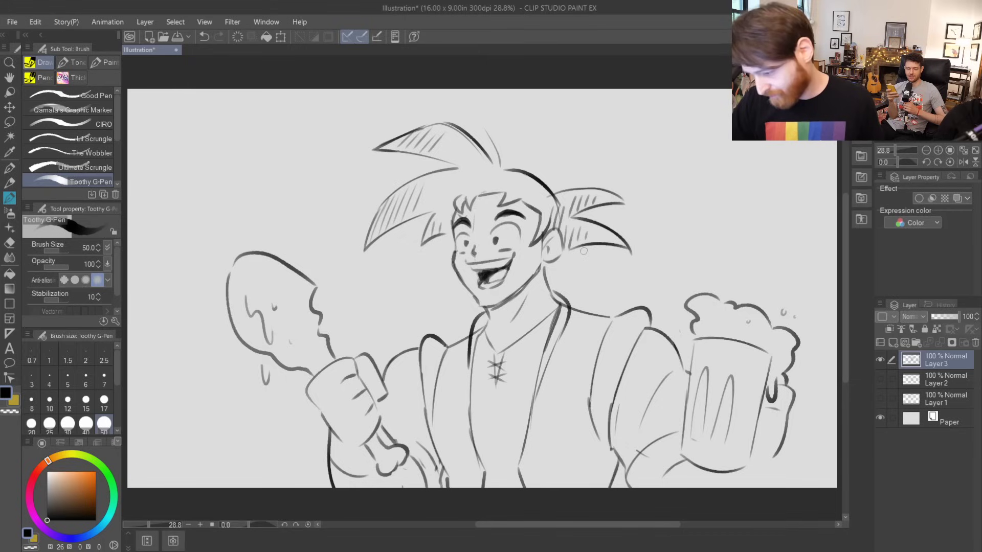
{"action": "key", "text": "ctrl+z"}
- Draw the vest's collar band on both sides of the neck and extend the shirt's front slit with more lacing crosses
{"action": "key", "text": "ctrl+z"}
{"action": "key", "text": "ctrl+z"}
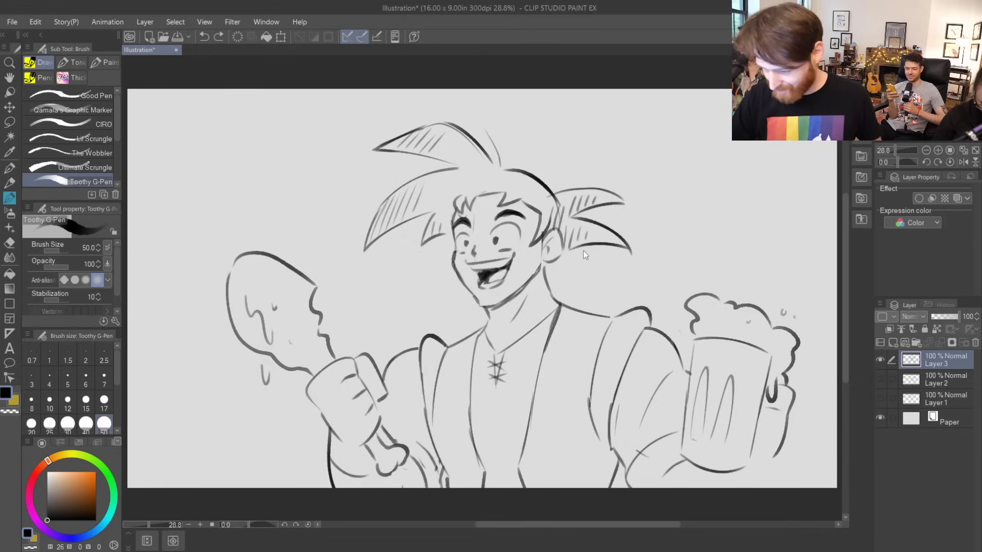
{"action": "left_click_drag", "start_coordinate": [560, 291], "coordinate": [563, 367]}
{"action": "key", "text": "ctrl+z"}
{"action": "mouse_move", "coordinate": [553, 283]}
{"action": "left_mouse_down"}
{"action": "mouse_move", "coordinate": [572, 335]}
{"action": "mouse_move", "coordinate": [549, 375]}
{"action": "left_mouse_up"}
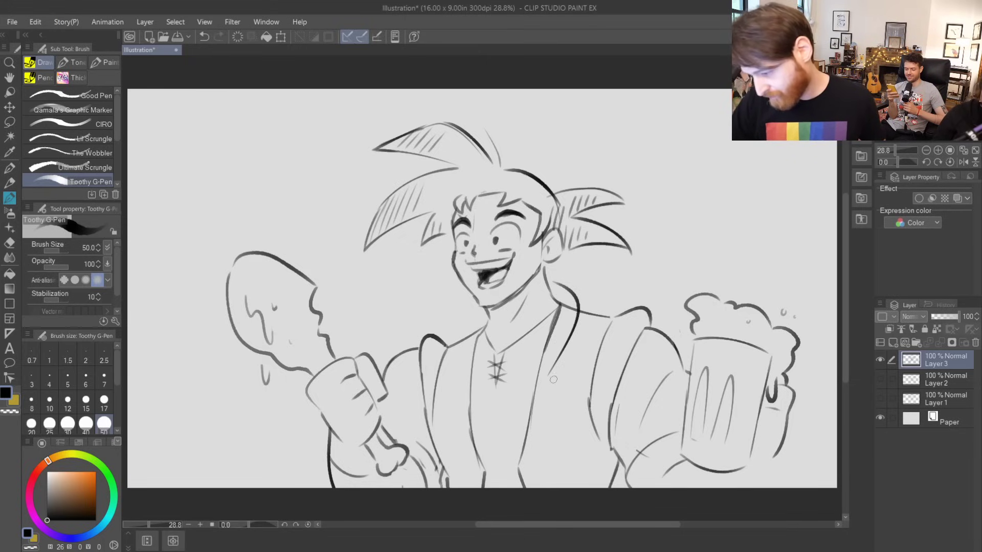
{"action": "mouse_move", "coordinate": [480, 312]}
{"action": "left_mouse_down"}
{"action": "mouse_move", "coordinate": [467, 334]}
{"action": "mouse_move", "coordinate": [467, 372]}
{"action": "left_mouse_up"}
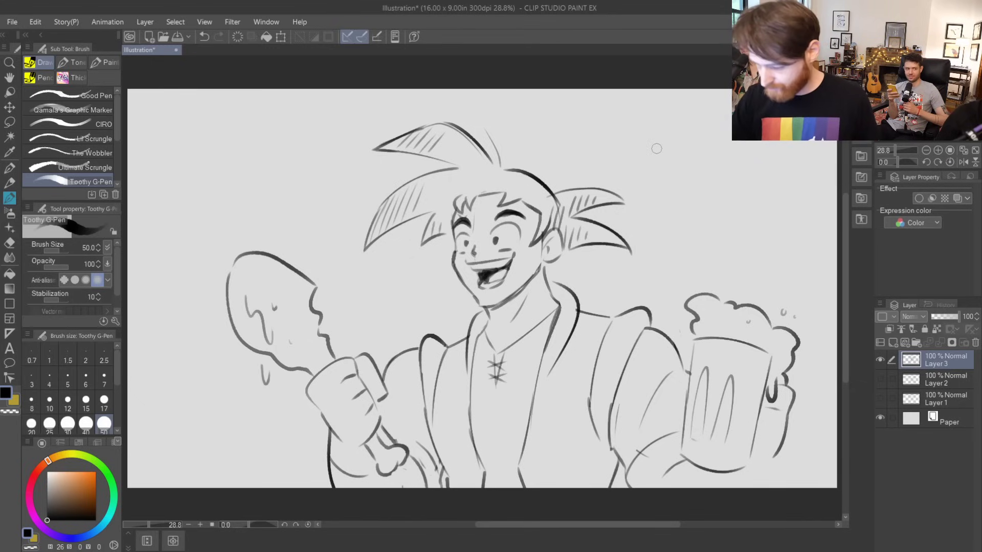
{"action": "left_click_drag", "start_coordinate": [495, 385], "coordinate": [496, 424]}
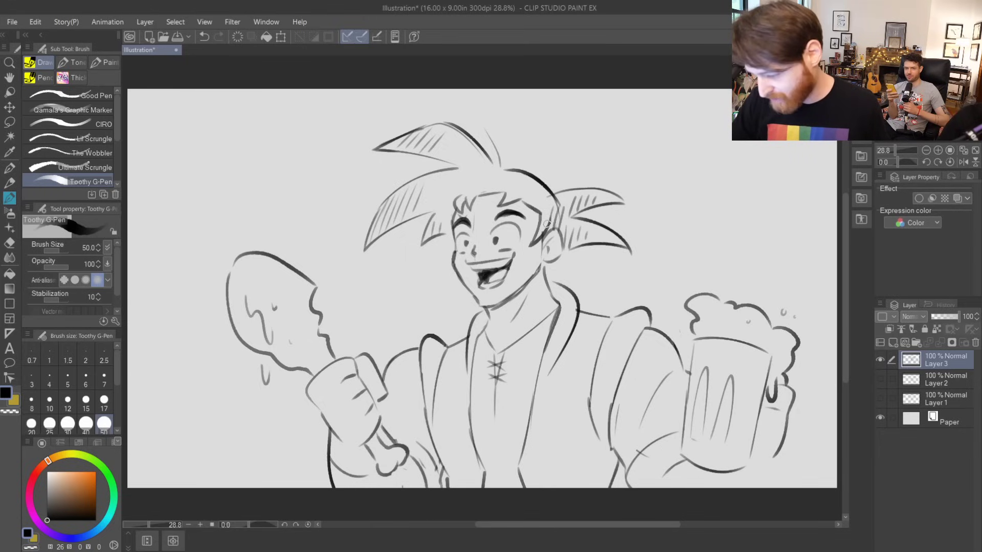
{"action": "mouse_move", "coordinate": [489, 388]}
{"action": "left_mouse_down"}
{"action": "mouse_move", "coordinate": [502, 397]}
{"action": "mouse_move", "coordinate": [490, 396]}
{"action": "left_mouse_up"}
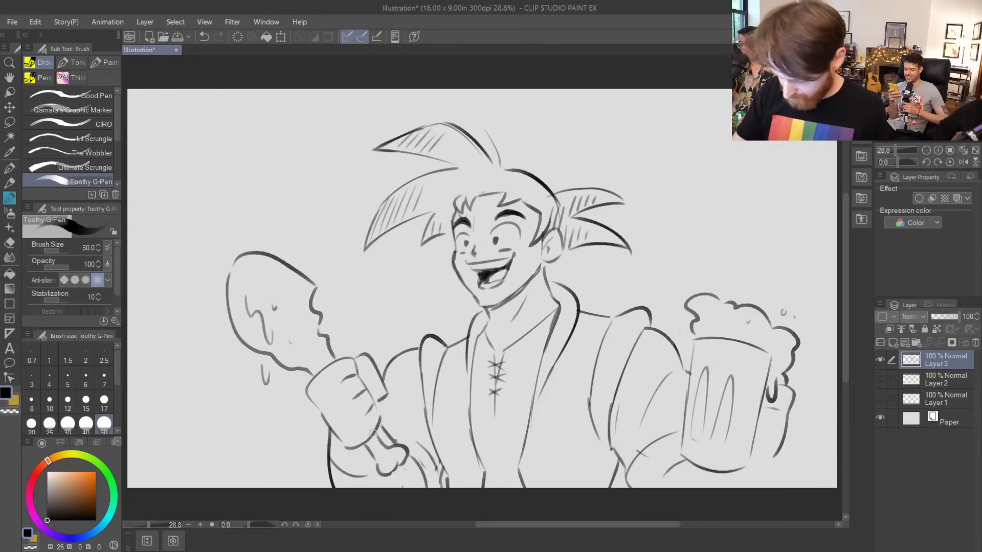
- Draw the forearm and the curled fingers behind and beneath the foaming mug
{"action": "mouse_move", "coordinate": [758, 425]}
{"action": "left_mouse_down"}
{"action": "mouse_move", "coordinate": [774, 432]}
{"action": "mouse_move", "coordinate": [764, 446]}
{"action": "mouse_move", "coordinate": [776, 455]}
{"action": "mouse_move", "coordinate": [773, 487]}
{"action": "left_mouse_up"}
{"action": "left_click_drag", "start_coordinate": [715, 474], "coordinate": [690, 487]}
{"action": "key", "text": "ctrl+z"}
- Add curved bands just below the mug's rim and above its base, and thicken the character's near eyebrow
{"action": "left_click_drag", "start_coordinate": [700, 355], "coordinate": [761, 364]}
{"action": "key", "text": "ctrl+z"}
{"action": "left_click_drag", "start_coordinate": [696, 354], "coordinate": [767, 369]}
{"action": "left_click_drag", "start_coordinate": [694, 448], "coordinate": [744, 448]}
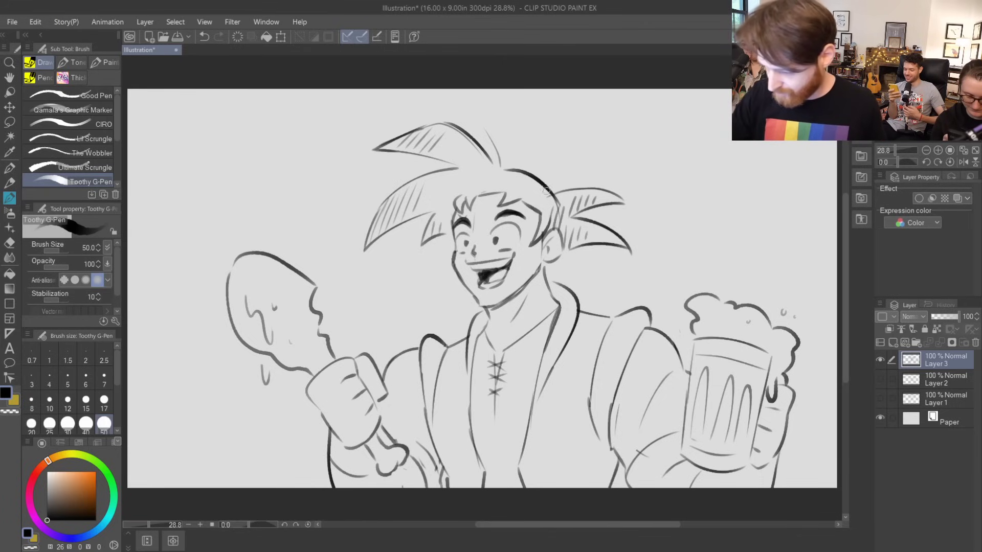
{"action": "left_click_drag", "start_coordinate": [490, 224], "coordinate": [516, 210]}
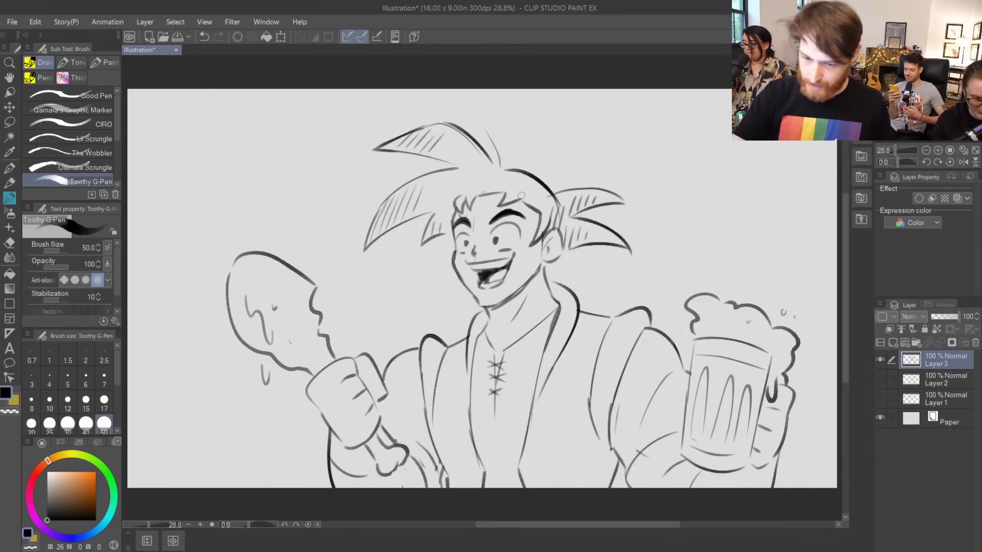
- Shift the Layer 3 character upward and scale it down slightly, leaving more empty canvas around the figure
{"action": "left_click", "coordinate": [11, 108]}
{"action": "mouse_move", "coordinate": [613, 309]}
{"action": "left_mouse_down"}
{"action": "mouse_move", "coordinate": [710, 289]}
{"action": "mouse_move", "coordinate": [713, 302]}
{"action": "mouse_move", "coordinate": [671, 291]}
{"action": "left_mouse_up"}
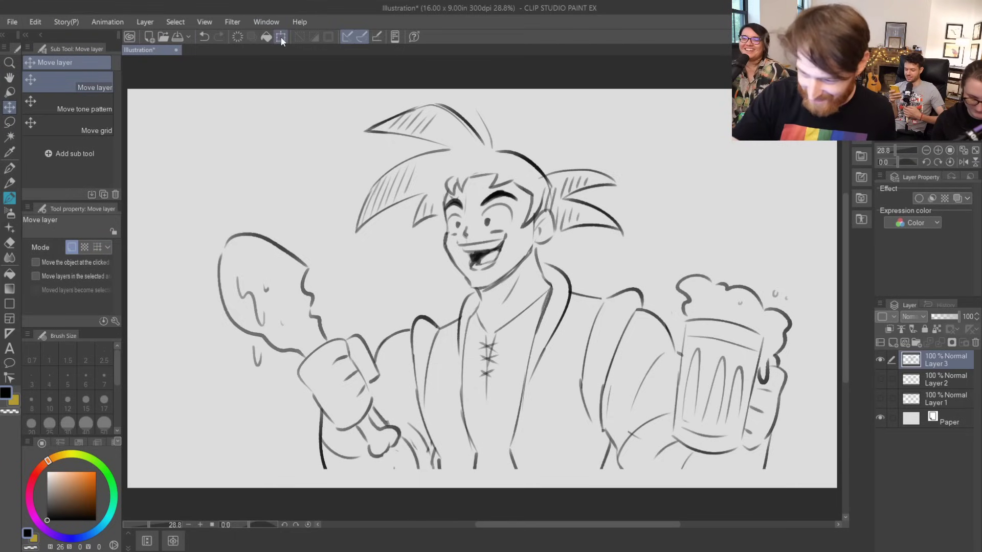
{"action": "key", "text": "ctrl+t"}
{"action": "left_click_drag", "start_coordinate": [791, 102], "coordinate": [761, 122]}
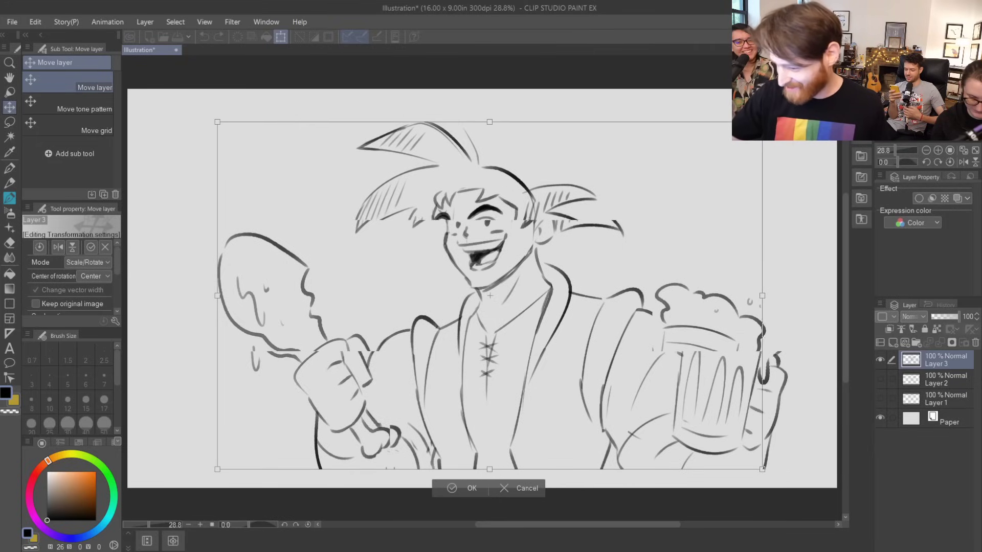
{"action": "left_click_drag", "start_coordinate": [675, 242], "coordinate": [683, 231]}
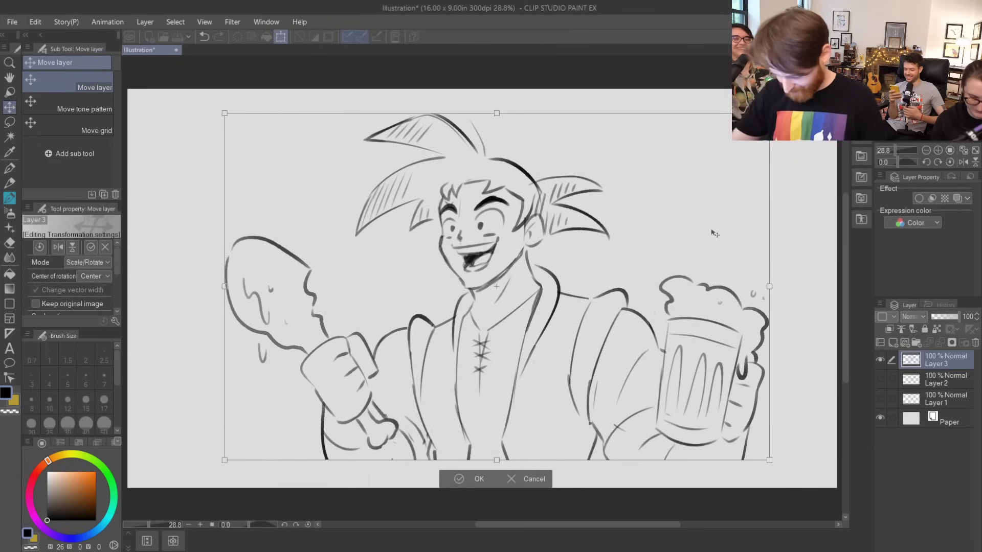
{"action": "key", "text": "Return"}
- With the Toothy G-Pen, draw a long tapered spike entering from the right canvas edge and band it with curved stripes
{"action": "left_click", "coordinate": [9, 182]}
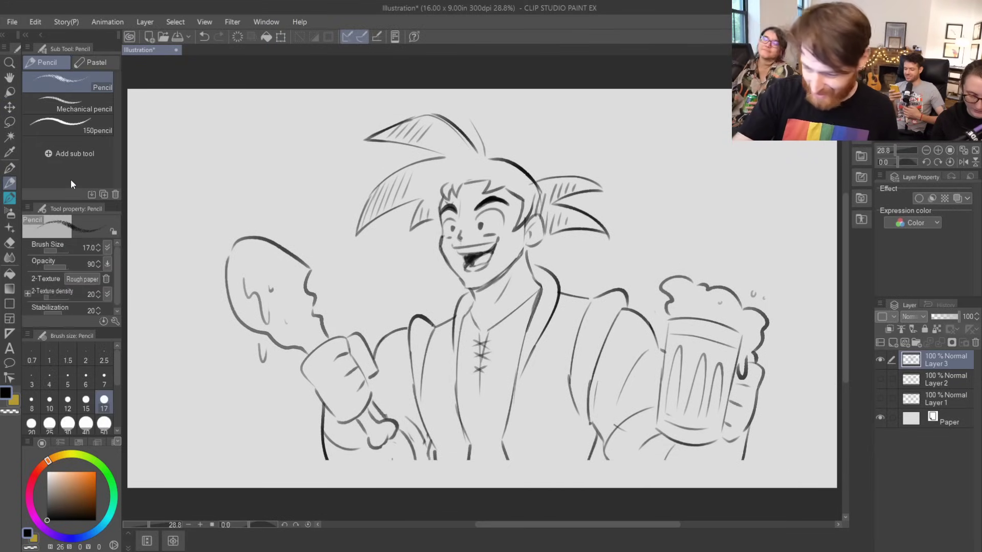
{"action": "left_click", "coordinate": [9, 198]}
{"action": "mouse_move", "coordinate": [788, 140]}
{"action": "left_mouse_down"}
{"action": "mouse_move", "coordinate": [599, 163]}
{"action": "mouse_move", "coordinate": [836, 200]}
{"action": "left_mouse_up"}
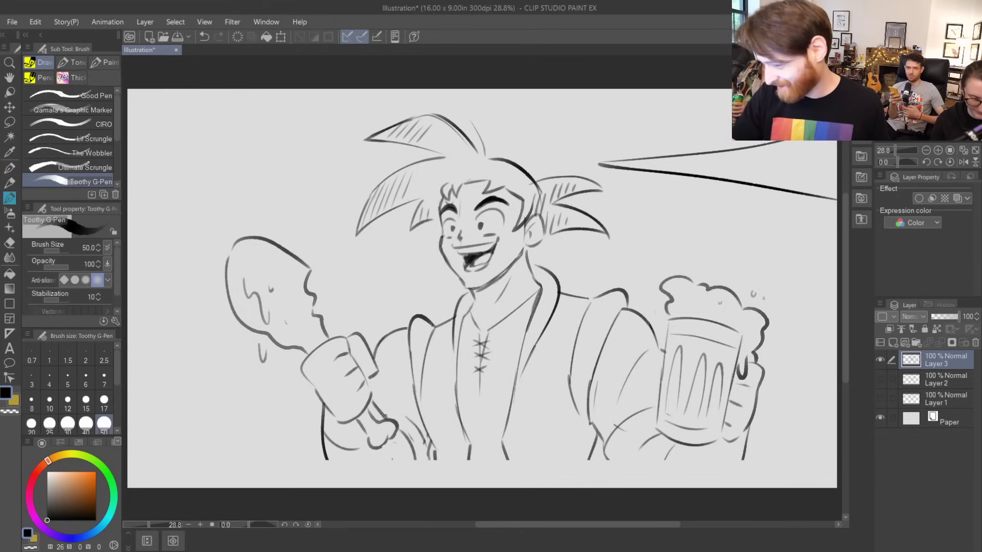
{"action": "key", "text": "ctrl+z"}
{"action": "left_click_drag", "start_coordinate": [600, 166], "coordinate": [840, 219]}
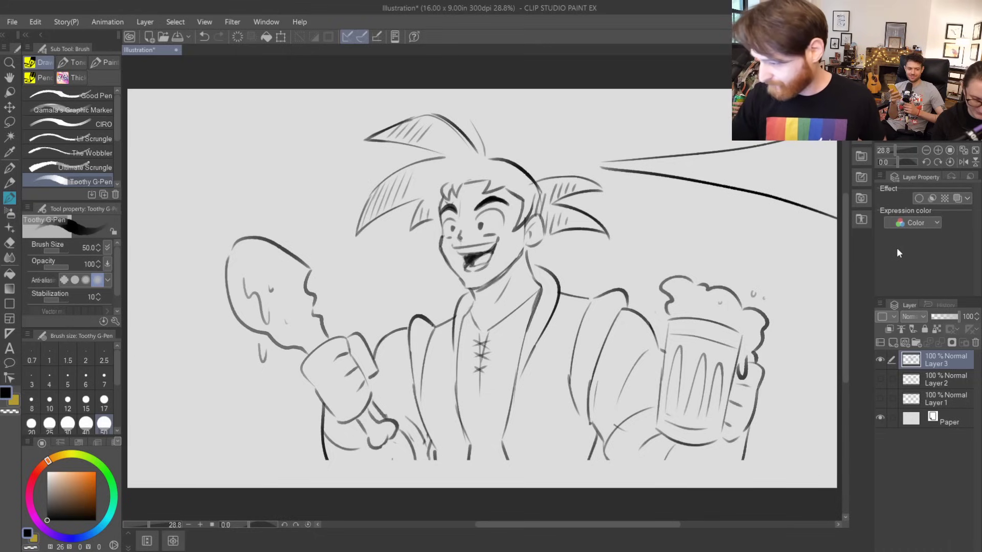
{"action": "left_click_drag", "start_coordinate": [616, 161], "coordinate": [600, 163]}
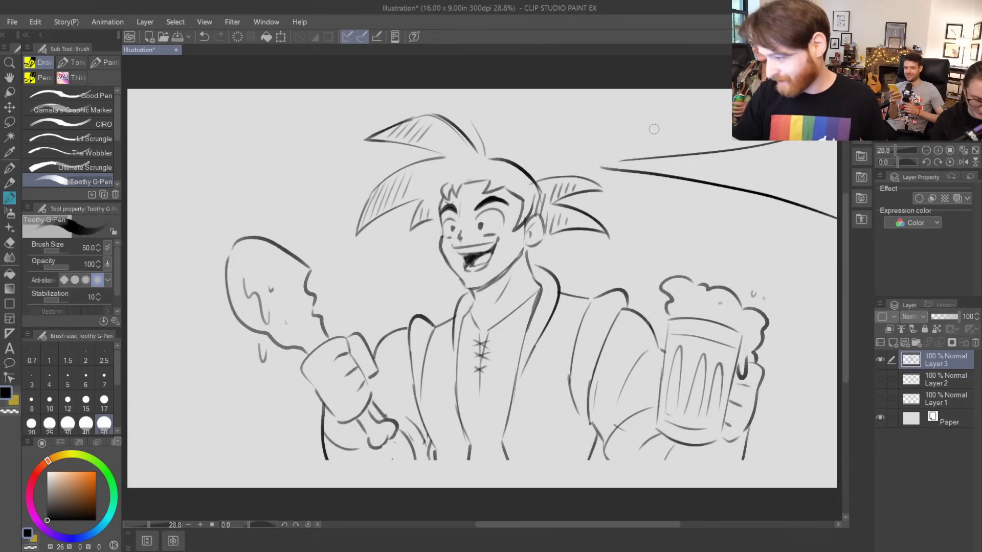
{"action": "left_click_drag", "start_coordinate": [597, 168], "coordinate": [690, 155]}
{"action": "key", "text": "ctrl+z"}
- Draw the long muzzle outline and round eye of a horse-like head cropped by the right canvas edge
{"action": "key", "text": "ctrl+z"}
{"action": "left_click_drag", "start_coordinate": [722, 185], "coordinate": [754, 145]}
{"action": "left_click_drag", "start_coordinate": [780, 197], "coordinate": [820, 142]}
{"action": "mouse_move", "coordinate": [830, 235]}
{"action": "left_mouse_down"}
{"action": "mouse_move", "coordinate": [809, 258]}
{"action": "mouse_move", "coordinate": [789, 322]}
{"action": "left_mouse_up"}
{"action": "key", "text": "ctrl+z"}
{"action": "key", "text": "ctrl+z"}
{"action": "mouse_move", "coordinate": [803, 236]}
{"action": "left_mouse_down"}
{"action": "mouse_move", "coordinate": [781, 311]}
{"action": "mouse_move", "coordinate": [788, 360]}
{"action": "mouse_move", "coordinate": [784, 340]}
{"action": "mouse_move", "coordinate": [783, 332]}
{"action": "mouse_move", "coordinate": [792, 383]}
{"action": "mouse_move", "coordinate": [826, 381]}
{"action": "left_mouse_up"}
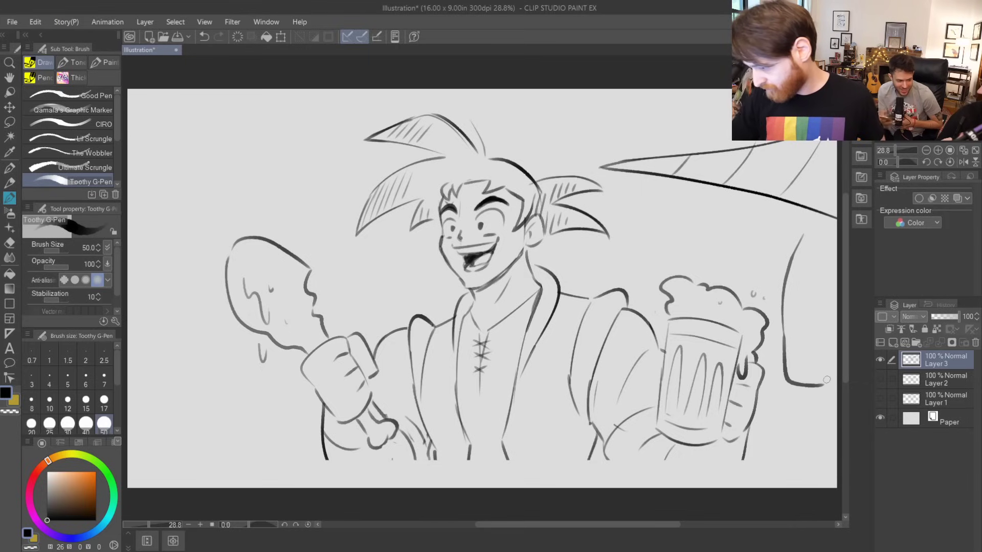
{"action": "key", "text": "ctrl+z"}
{"action": "left_click_drag", "start_coordinate": [830, 266], "coordinate": [834, 302]}
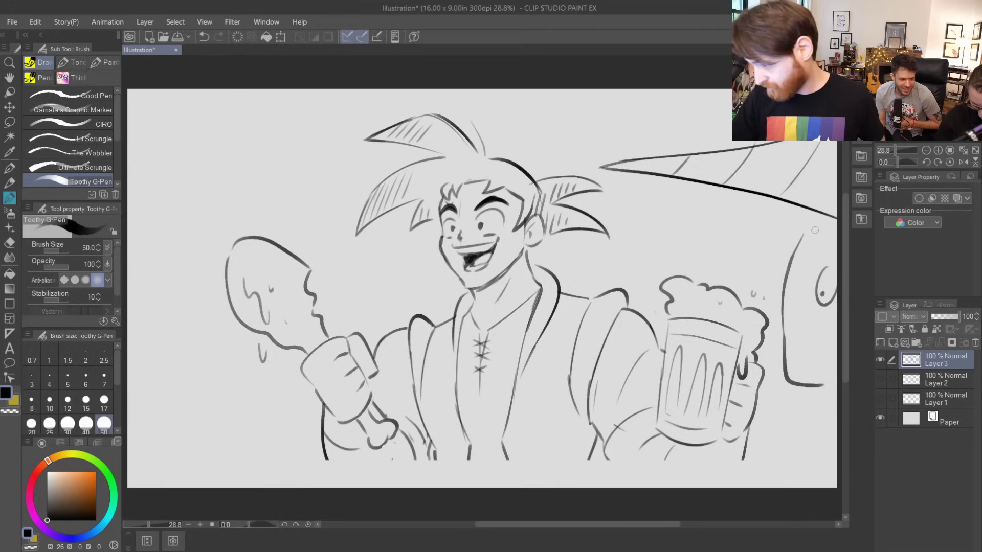
- Add the forehead line, pointed ears and lower muzzle line to the horse-like head beneath the striped spike
{"action": "left_click_drag", "start_coordinate": [796, 244], "coordinate": [824, 212]}
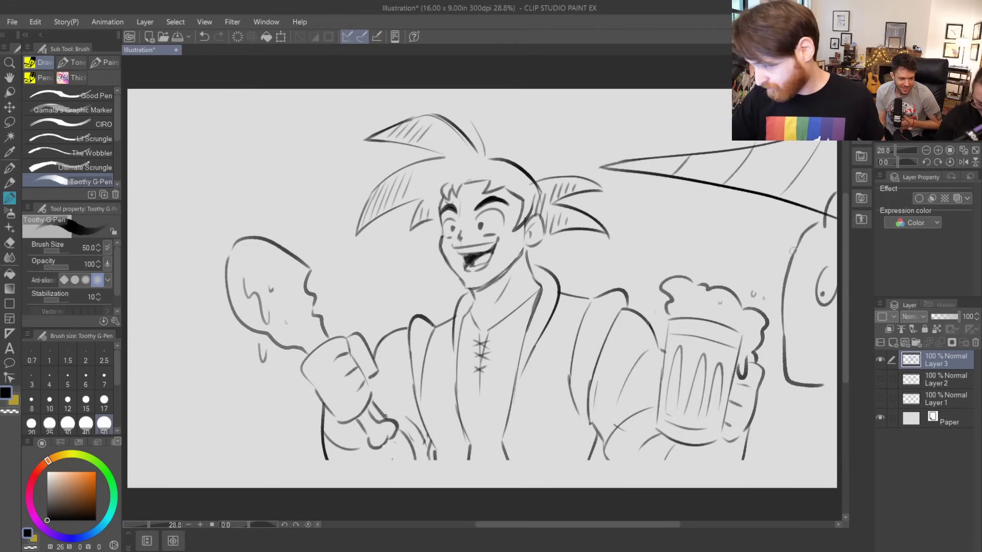
{"action": "mouse_move", "coordinate": [793, 251]}
{"action": "left_mouse_down"}
{"action": "mouse_move", "coordinate": [786, 212]}
{"action": "mouse_move", "coordinate": [799, 227]}
{"action": "mouse_move", "coordinate": [835, 209]}
{"action": "left_mouse_up"}
{"action": "left_click_drag", "start_coordinate": [828, 355], "coordinate": [836, 352]}
{"action": "key", "text": "ctrl+z"}
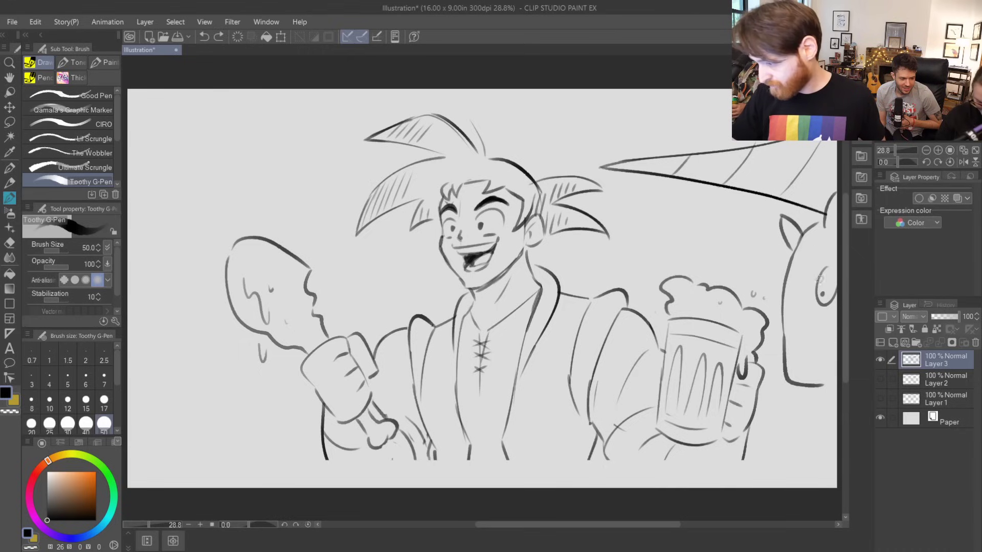
{"action": "left_click_drag", "start_coordinate": [823, 384], "coordinate": [836, 367]}
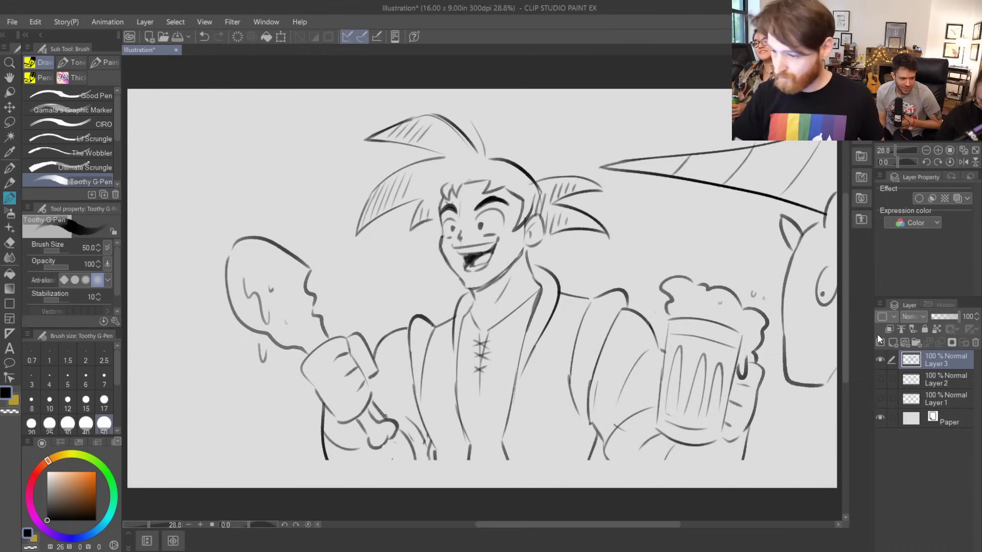
- Outline a second horse-like head with ears and a blunt muzzle, entering from the left canvas edge
{"action": "mouse_move", "coordinate": [144, 202]}
{"action": "left_mouse_down"}
{"action": "mouse_move", "coordinate": [181, 164]}
{"action": "mouse_move", "coordinate": [162, 207]}
{"action": "mouse_move", "coordinate": [203, 293]}
{"action": "mouse_move", "coordinate": [210, 371]}
{"action": "left_mouse_up"}
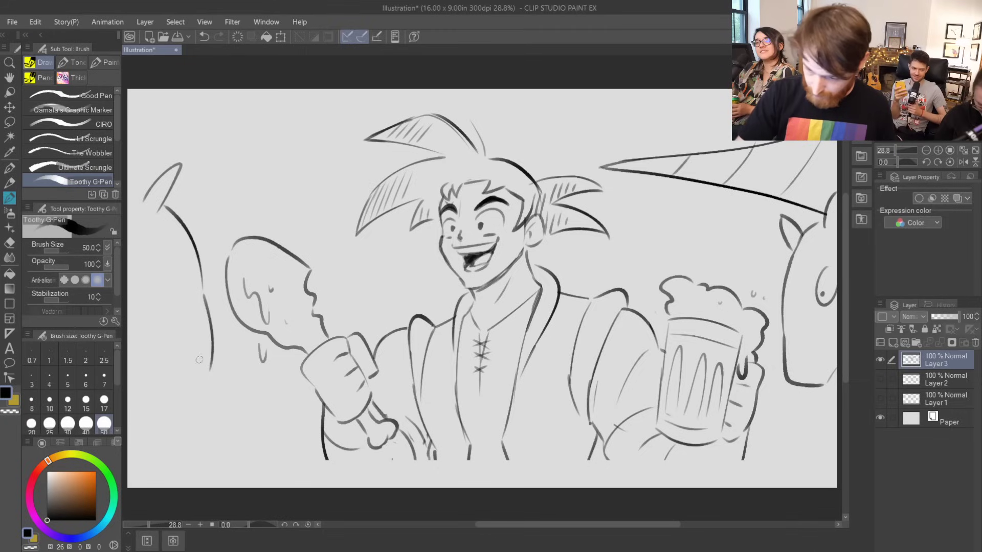
{"action": "mouse_move", "coordinate": [131, 302]}
{"action": "left_mouse_down"}
{"action": "mouse_move", "coordinate": [154, 364]}
{"action": "mouse_move", "coordinate": [208, 367]}
{"action": "left_mouse_up"}
{"action": "key", "text": "ctrl+z"}
{"action": "key", "text": "ctrl+z"}
{"action": "mouse_move", "coordinate": [132, 301]}
{"action": "left_mouse_down"}
{"action": "mouse_move", "coordinate": [174, 373]}
{"action": "mouse_move", "coordinate": [211, 364]}
{"action": "left_mouse_up"}
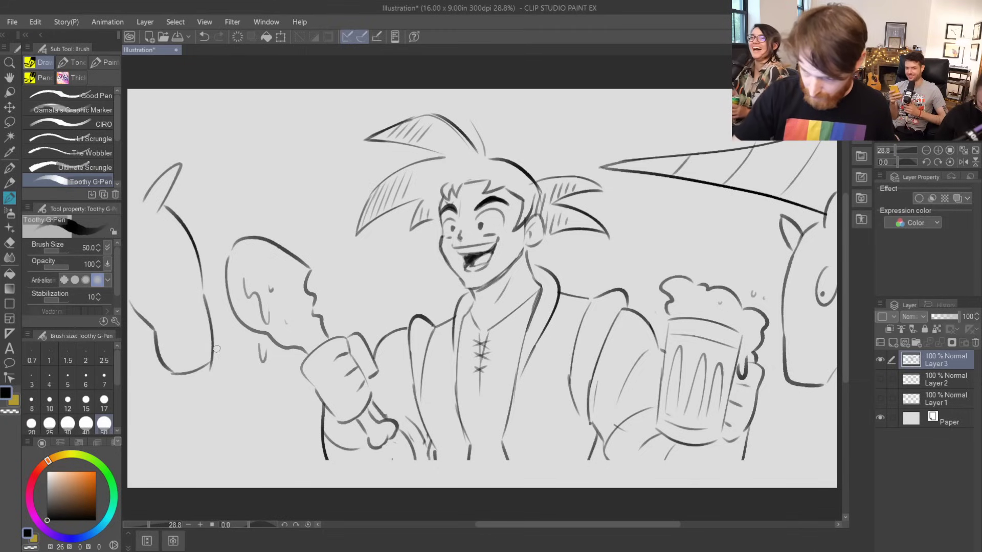
{"action": "mouse_move", "coordinate": [180, 212]}
{"action": "left_mouse_down"}
{"action": "mouse_move", "coordinate": [185, 194]}
{"action": "mouse_move", "coordinate": [196, 228]}
{"action": "left_mouse_up"}
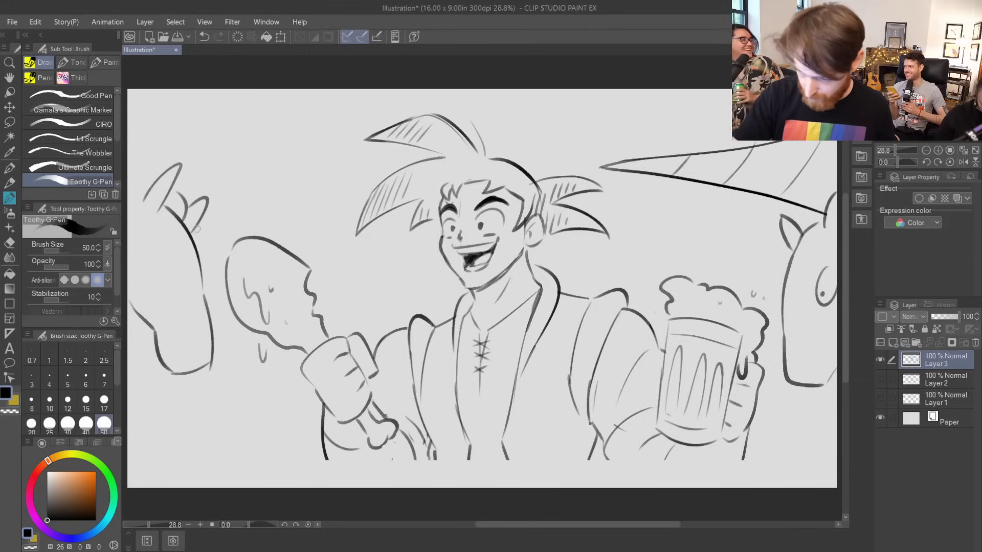
- Draw a bulging eye and a jagged toothy mouth on the left creature's head, retrying strokes as needed
{"action": "mouse_move", "coordinate": [171, 276]}
{"action": "left_mouse_down"}
{"action": "mouse_move", "coordinate": [163, 253]}
{"action": "mouse_move", "coordinate": [170, 321]}
{"action": "left_mouse_up"}
{"action": "key", "text": "ctrl+z"}
{"action": "key", "text": "ctrl+z"}
{"action": "mouse_move", "coordinate": [128, 272]}
{"action": "left_mouse_down"}
{"action": "mouse_move", "coordinate": [176, 320]}
{"action": "mouse_move", "coordinate": [165, 307]}
{"action": "mouse_move", "coordinate": [177, 320]}
{"action": "mouse_move", "coordinate": [200, 310]}
{"action": "mouse_move", "coordinate": [190, 321]}
{"action": "mouse_move", "coordinate": [211, 322]}
{"action": "mouse_move", "coordinate": [209, 310]}
{"action": "left_mouse_up"}
{"action": "key", "text": "ctrl+z"}
{"action": "key", "text": "ctrl+z"}
{"action": "key", "text": "ctrl+z"}
{"action": "mouse_move", "coordinate": [167, 283]}
{"action": "left_mouse_down"}
{"action": "mouse_move", "coordinate": [162, 260]}
{"action": "mouse_move", "coordinate": [176, 288]}
{"action": "mouse_move", "coordinate": [171, 280]}
{"action": "left_mouse_up"}
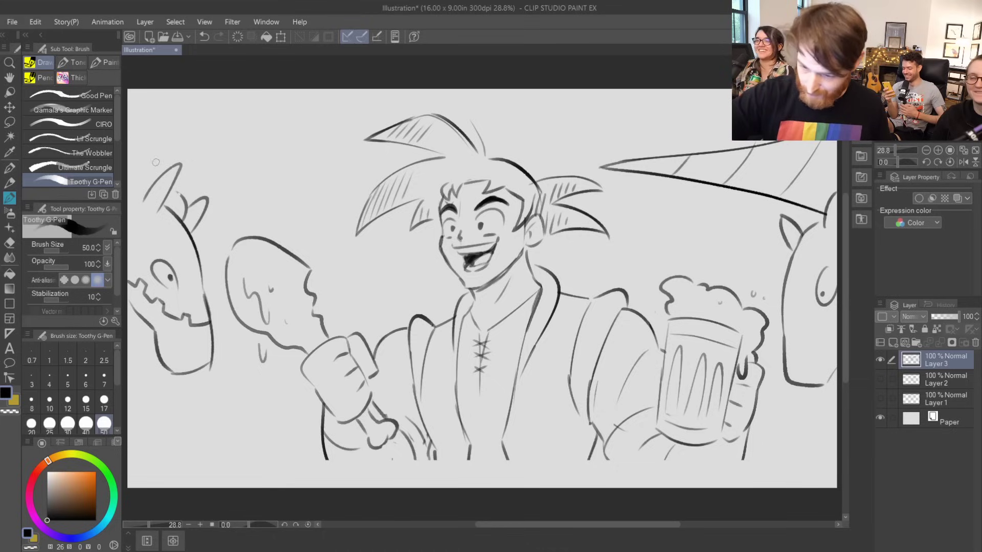
- Add nostrils to the muzzles of both horse-like heads
{"action": "mouse_move", "coordinate": [171, 359]}
{"action": "left_mouse_down"}
{"action": "mouse_move", "coordinate": [164, 350]}
{"action": "mouse_move", "coordinate": [186, 321]}
{"action": "left_mouse_up"}
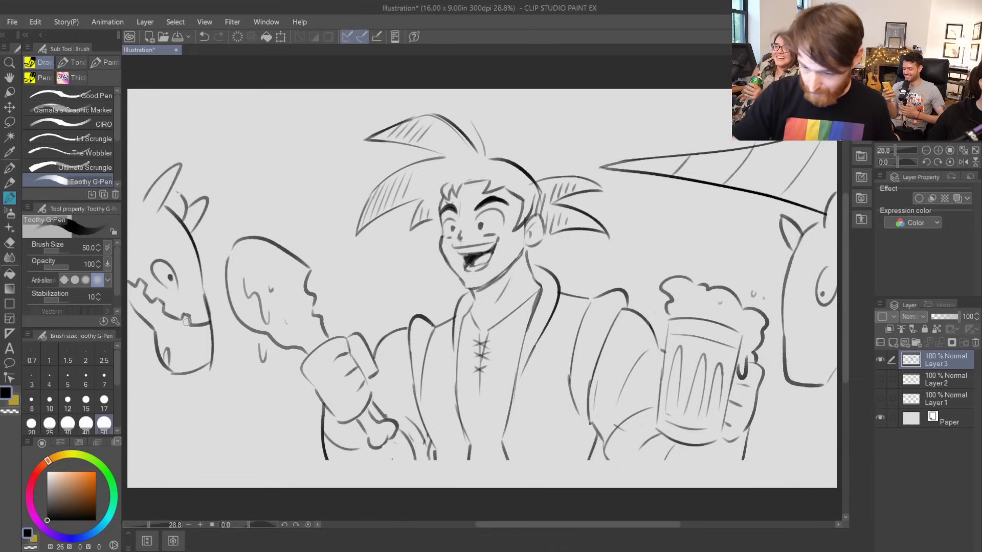
{"action": "mouse_move", "coordinate": [826, 379]}
{"action": "left_mouse_down"}
{"action": "mouse_move", "coordinate": [830, 364]}
{"action": "mouse_move", "coordinate": [811, 362]}
{"action": "mouse_move", "coordinate": [833, 335]}
{"action": "left_mouse_up"}
{"action": "key", "text": "ctrl+z"}
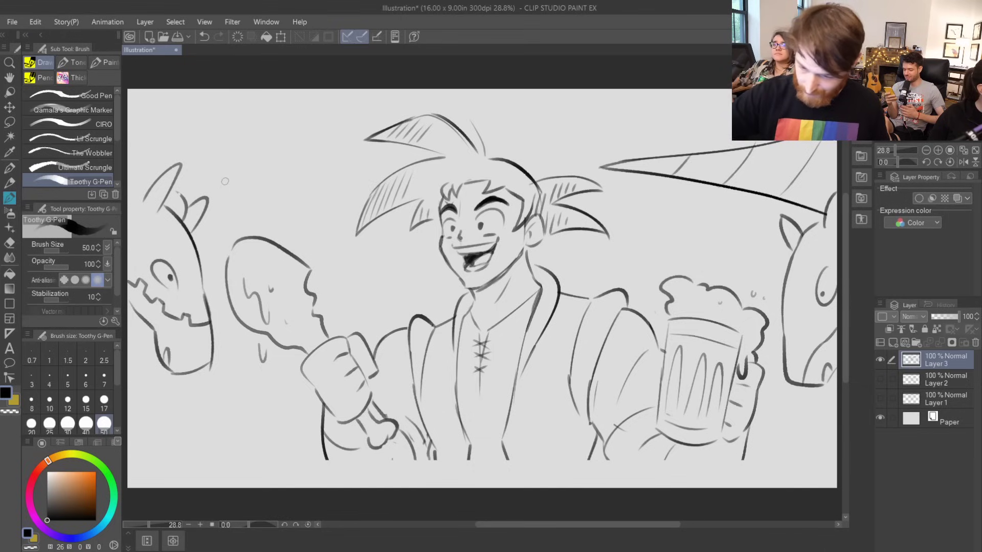
- Draw a long tapered spike above the left creature's head, pointing toward the character's hair, redoing its edges
{"action": "mouse_move", "coordinate": [131, 121]}
{"action": "left_mouse_down"}
{"action": "mouse_move", "coordinate": [321, 161]}
{"action": "mouse_move", "coordinate": [154, 123]}
{"action": "mouse_move", "coordinate": [284, 134]}
{"action": "left_mouse_up"}
{"action": "key", "text": "ctrl+z"}
{"action": "left_click_drag", "start_coordinate": [127, 165], "coordinate": [287, 133]}
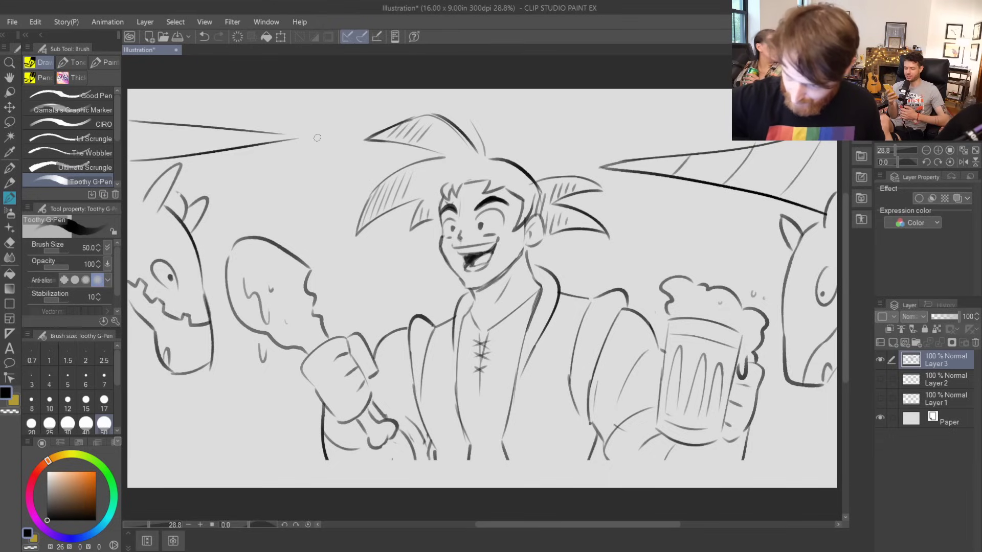
{"action": "key", "text": "ctrl+z"}
{"action": "mouse_move", "coordinate": [128, 167]}
{"action": "left_mouse_down"}
{"action": "mouse_move", "coordinate": [287, 133]}
{"action": "mouse_move", "coordinate": [307, 137]}
{"action": "mouse_move", "coordinate": [189, 156]}
{"action": "mouse_move", "coordinate": [299, 144]}
{"action": "left_mouse_up"}
{"action": "key", "text": "ctrl+z"}
{"action": "key", "text": "ctrl+z"}
{"action": "left_click_drag", "start_coordinate": [128, 117], "coordinate": [296, 146]}
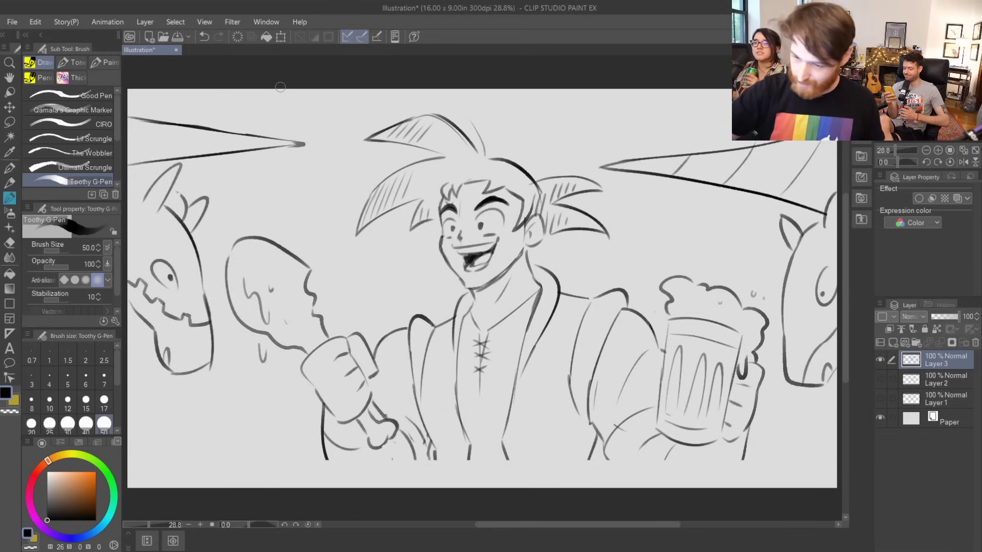
- Band the left spike with curved stripes and add a short line behind the creature's ear
{"action": "left_click_drag", "start_coordinate": [152, 123], "coordinate": [190, 166]}
{"action": "key", "text": "ctrl+z"}
{"action": "mouse_move", "coordinate": [167, 128]}
{"action": "left_mouse_down"}
{"action": "mouse_move", "coordinate": [179, 145]}
{"action": "mouse_move", "coordinate": [203, 127]}
{"action": "left_mouse_up"}
{"action": "left_click_drag", "start_coordinate": [146, 158], "coordinate": [131, 121]}
{"action": "left_click_drag", "start_coordinate": [151, 188], "coordinate": [132, 180]}
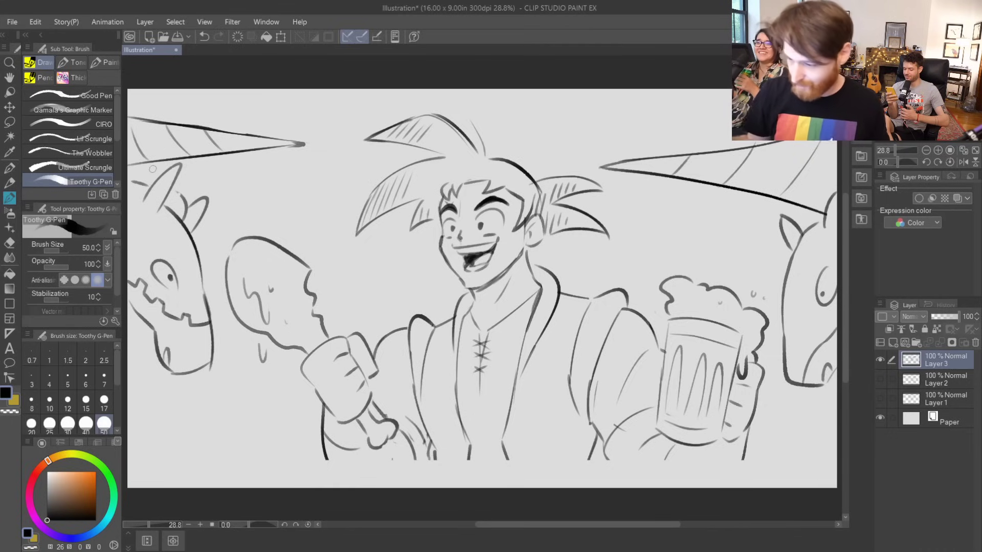
- Extend the drumstick arm's sleeve and both sides of the torso down to the canvas bottom
{"action": "left_click_drag", "start_coordinate": [323, 442], "coordinate": [344, 488]}
{"action": "mouse_move", "coordinate": [414, 487]}
{"action": "left_mouse_down"}
{"action": "mouse_move", "coordinate": [418, 459]}
{"action": "mouse_move", "coordinate": [434, 459]}
{"action": "mouse_move", "coordinate": [434, 487]}
{"action": "left_mouse_up"}
{"action": "left_click_drag", "start_coordinate": [589, 460], "coordinate": [596, 488]}
{"action": "left_click_drag", "start_coordinate": [600, 449], "coordinate": [623, 485]}
- Extend the mug arm's lower edges to the canvas bottom, retrying strokes, and try a curve in the lower left canvas corner
{"action": "left_click_drag", "start_coordinate": [666, 438], "coordinate": [644, 488]}
{"action": "key", "text": "ctrl+z"}
{"action": "mouse_move", "coordinate": [671, 441]}
{"action": "left_mouse_down"}
{"action": "mouse_move", "coordinate": [677, 502]}
{"action": "mouse_move", "coordinate": [645, 500]}
{"action": "left_mouse_up"}
{"action": "key", "text": "ctrl+z"}
{"action": "left_click_drag", "start_coordinate": [749, 435], "coordinate": [718, 506]}
{"action": "key", "text": "ctrl+z"}
{"action": "left_click_drag", "start_coordinate": [748, 434], "coordinate": [723, 503]}
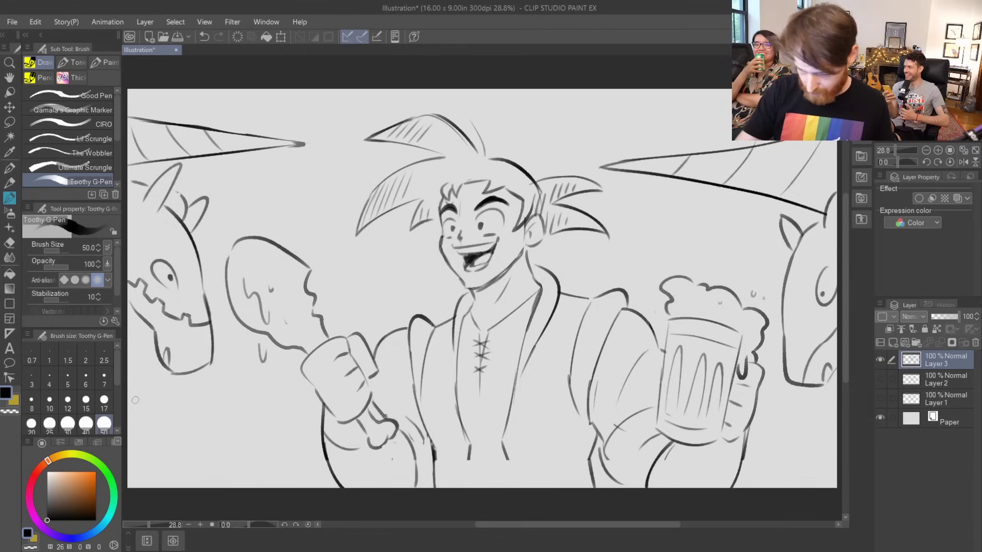
{"action": "left_click_drag", "start_coordinate": [130, 432], "coordinate": [194, 485]}
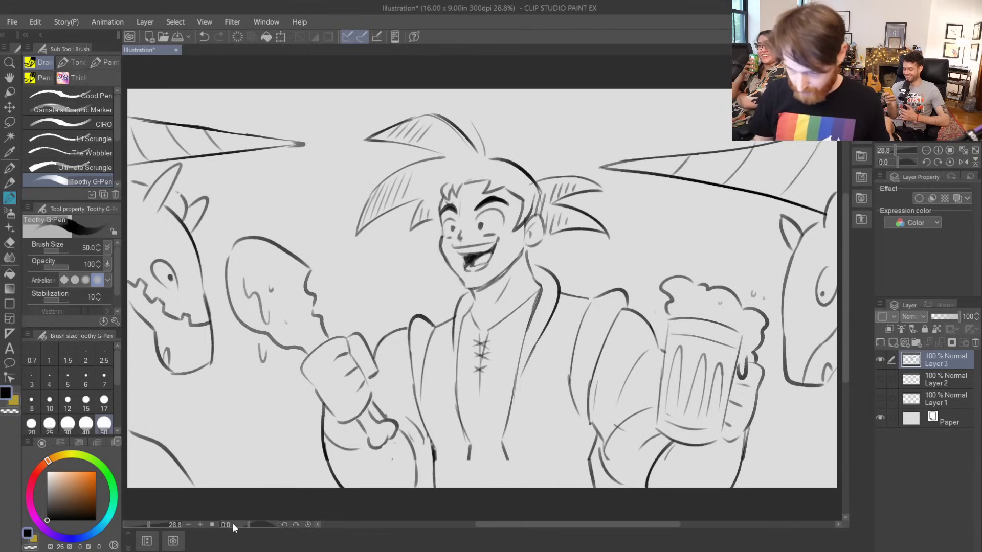
{"action": "key", "text": "ctrl+z"}
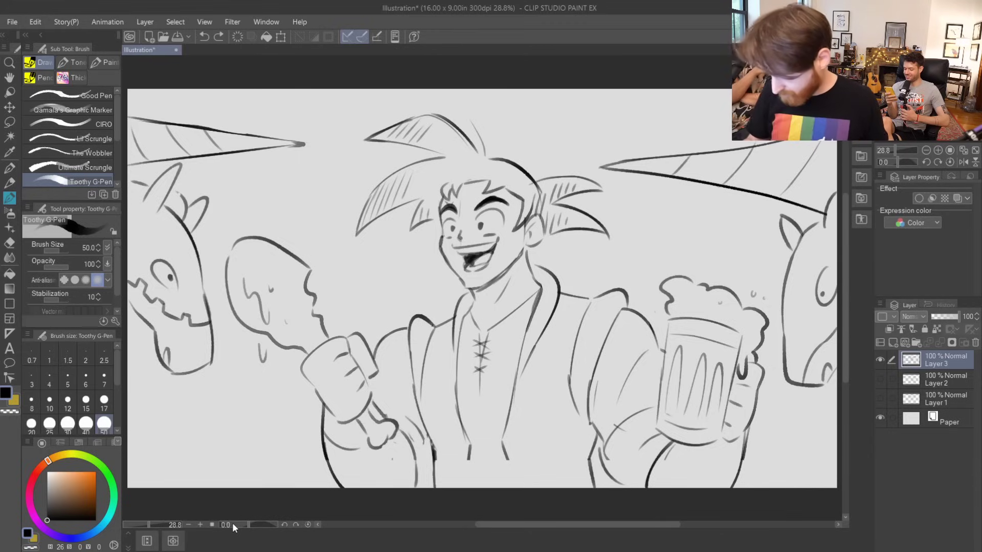
- Draw the vest's hem and the shirt's waistline, and shade the gap between the torso and the drumstick arm
{"action": "mouse_move", "coordinate": [469, 450]}
{"action": "left_mouse_down"}
{"action": "mouse_move", "coordinate": [435, 476]}
{"action": "mouse_move", "coordinate": [522, 479]}
{"action": "mouse_move", "coordinate": [587, 471]}
{"action": "left_mouse_up"}
{"action": "left_click_drag", "start_coordinate": [471, 463], "coordinate": [514, 453]}
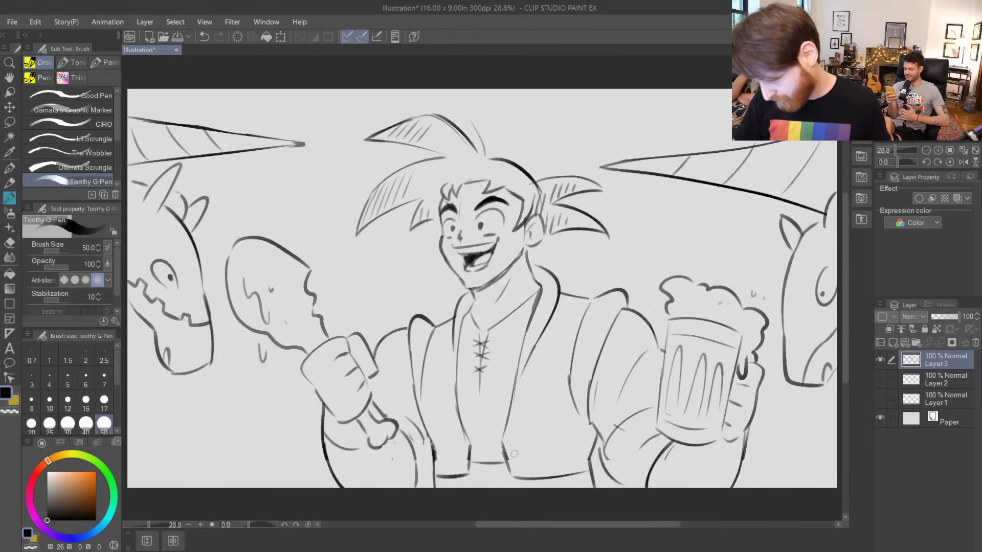
{"action": "left_click_drag", "start_coordinate": [425, 488], "coordinate": [434, 464]}
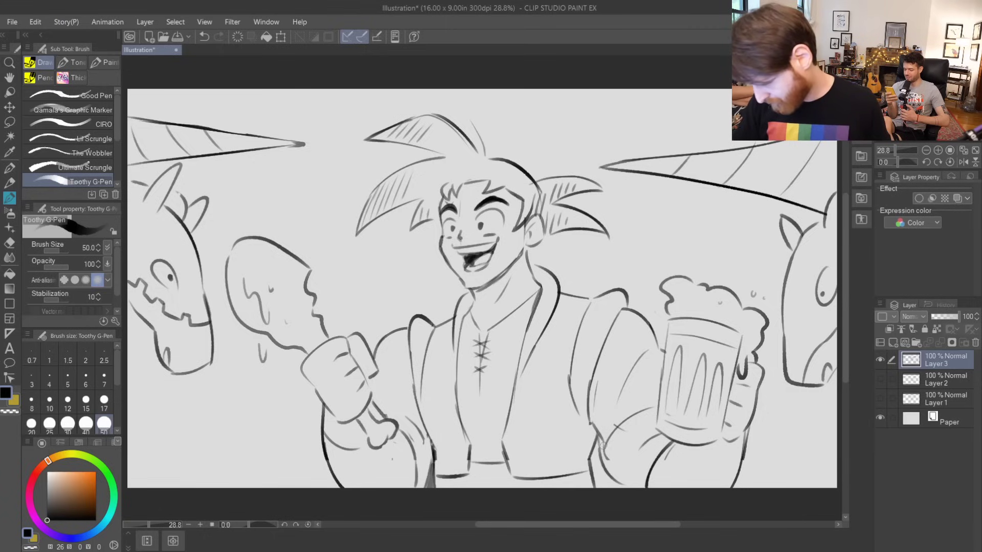
- Clear the overlapping fold lines at the mug arm's elbow and retry the sleeve's lower contour
{"action": "mouse_move", "coordinate": [622, 480]}
{"action": "left_mouse_down"}
{"action": "mouse_move", "coordinate": [666, 432]}
{"action": "mouse_move", "coordinate": [615, 431]}
{"action": "mouse_move", "coordinate": [614, 453]}
{"action": "mouse_move", "coordinate": [603, 456]}
{"action": "left_mouse_up"}
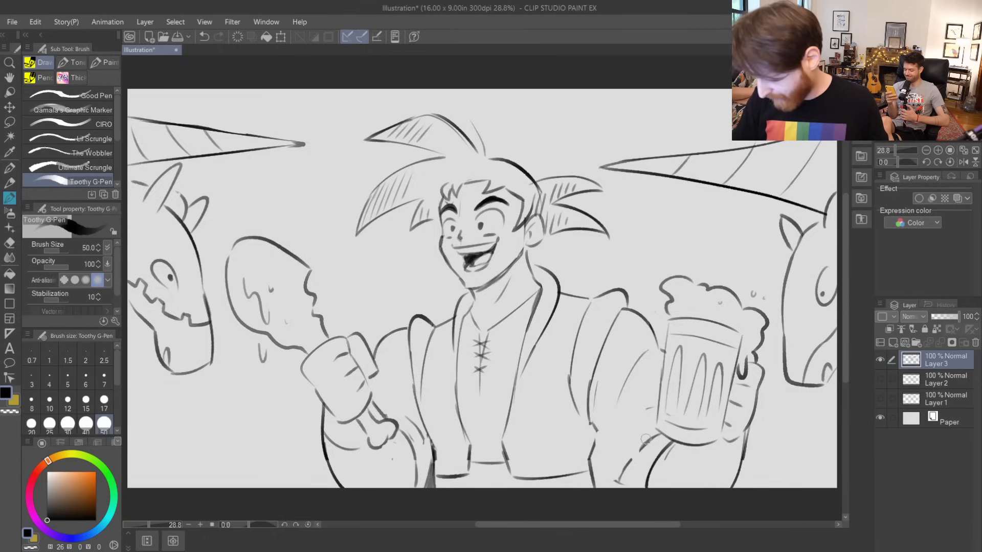
{"action": "mouse_move", "coordinate": [651, 428]}
{"action": "left_mouse_down"}
{"action": "mouse_move", "coordinate": [656, 437]}
{"action": "mouse_move", "coordinate": [622, 474]}
{"action": "left_mouse_up"}
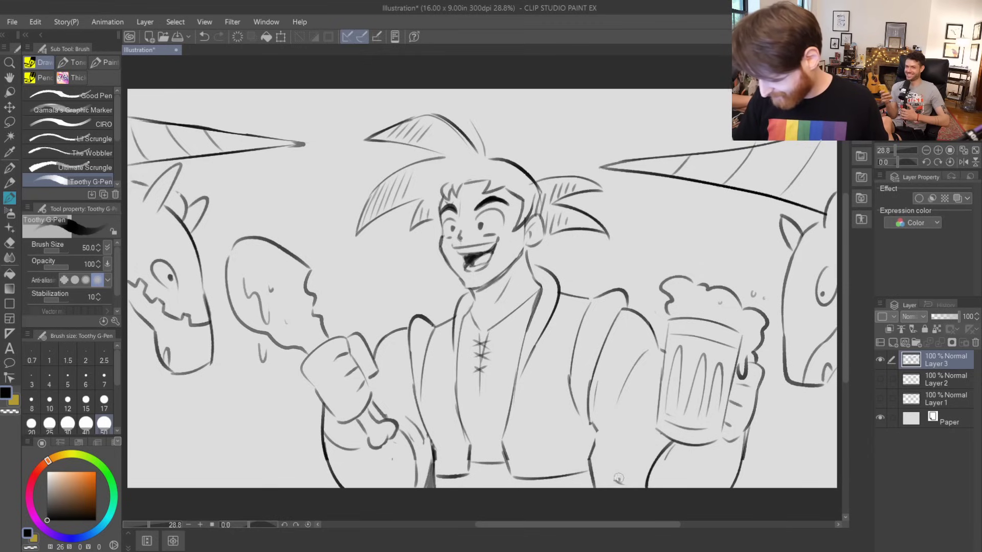
{"action": "mouse_move", "coordinate": [591, 424]}
{"action": "left_mouse_down"}
{"action": "mouse_move", "coordinate": [613, 478]}
{"action": "mouse_move", "coordinate": [655, 417]}
{"action": "left_mouse_up"}
{"action": "left_click_drag", "start_coordinate": [625, 468], "coordinate": [661, 440]}
{"action": "key", "text": "ctrl+z"}
{"action": "key", "text": "ctrl+z"}
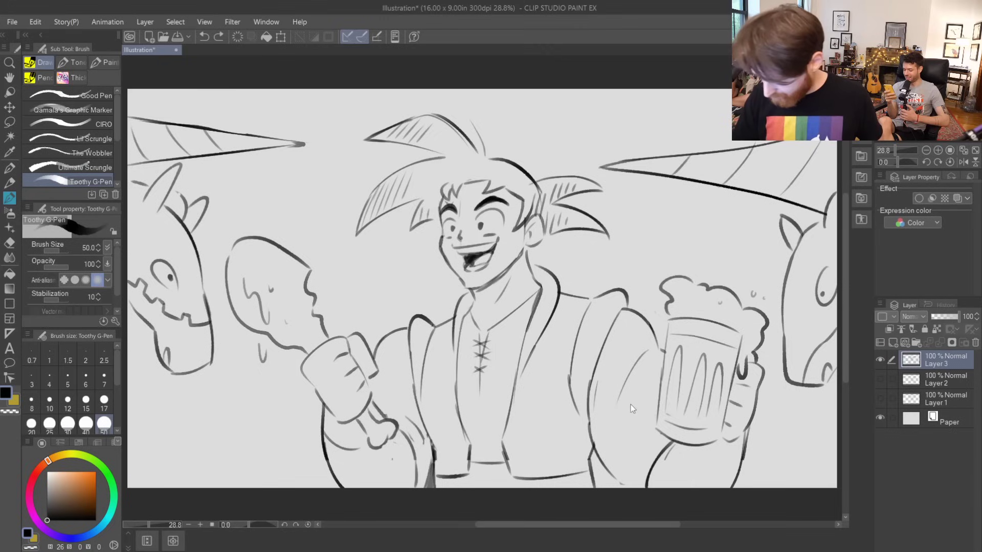
- Draw fold lines on the mug arm's lower sleeve and retrace the feaster's shoulder lines beside the collar
{"action": "mouse_move", "coordinate": [599, 459]}
{"action": "left_mouse_down"}
{"action": "mouse_move", "coordinate": [649, 400]}
{"action": "mouse_move", "coordinate": [597, 463]}
{"action": "mouse_move", "coordinate": [610, 483]}
{"action": "mouse_move", "coordinate": [656, 430]}
{"action": "left_mouse_up"}
{"action": "key", "text": "ctrl+z"}
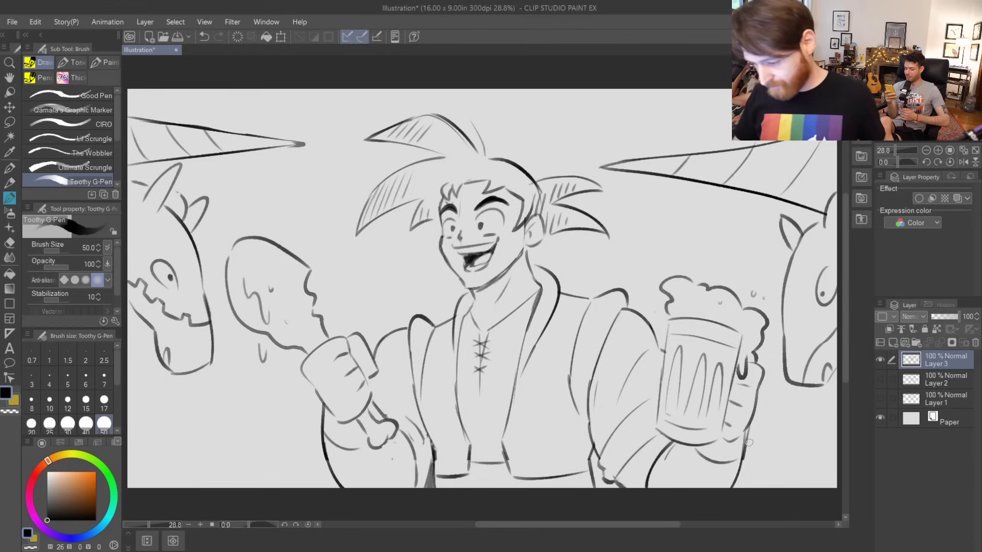
{"action": "left_click_drag", "start_coordinate": [438, 327], "coordinate": [455, 317]}
{"action": "left_click_drag", "start_coordinate": [560, 294], "coordinate": [587, 299]}
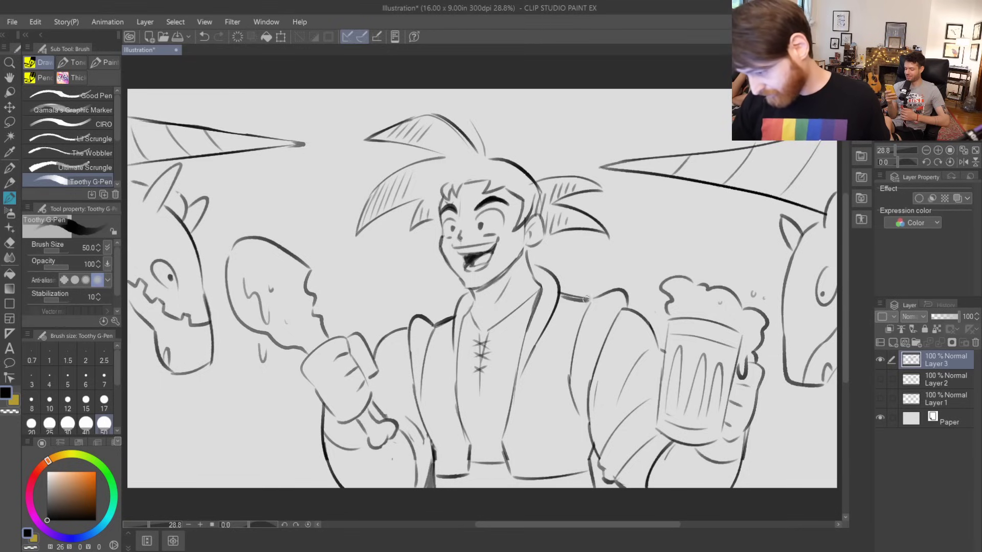
{"action": "key", "text": "ctrl+z"}
{"action": "left_click_drag", "start_coordinate": [558, 293], "coordinate": [589, 299]}
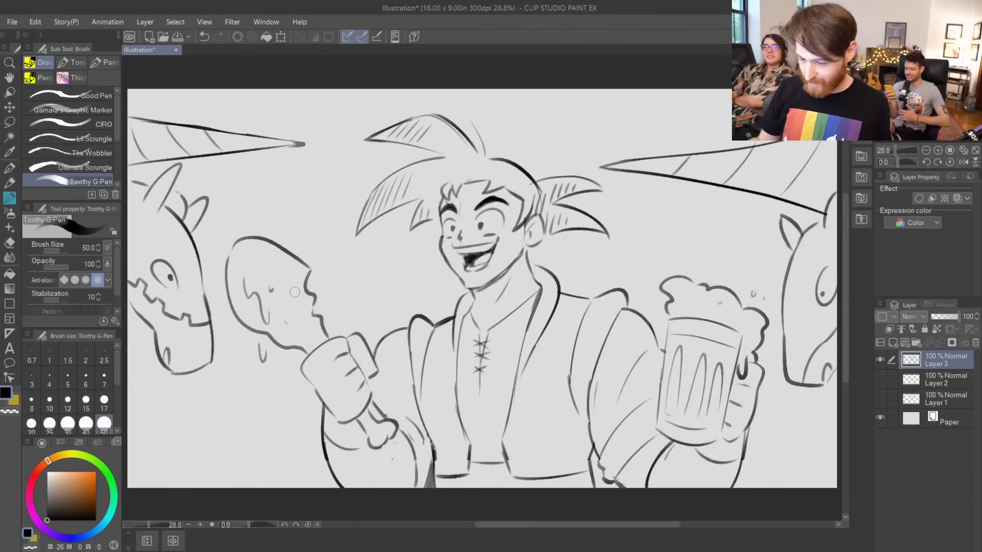
- Sketch a small bald figure with round eyes, mouth, ears and body sides below the drumstick
{"action": "mouse_move", "coordinate": [207, 434]}
{"action": "left_mouse_down"}
{"action": "mouse_move", "coordinate": [213, 402]}
{"action": "mouse_move", "coordinate": [265, 425]}
{"action": "mouse_move", "coordinate": [231, 408]}
{"action": "mouse_move", "coordinate": [258, 421]}
{"action": "mouse_move", "coordinate": [259, 408]}
{"action": "mouse_move", "coordinate": [244, 431]}
{"action": "mouse_move", "coordinate": [208, 437]}
{"action": "left_mouse_up"}
{"action": "left_click_drag", "start_coordinate": [266, 417], "coordinate": [276, 427]}
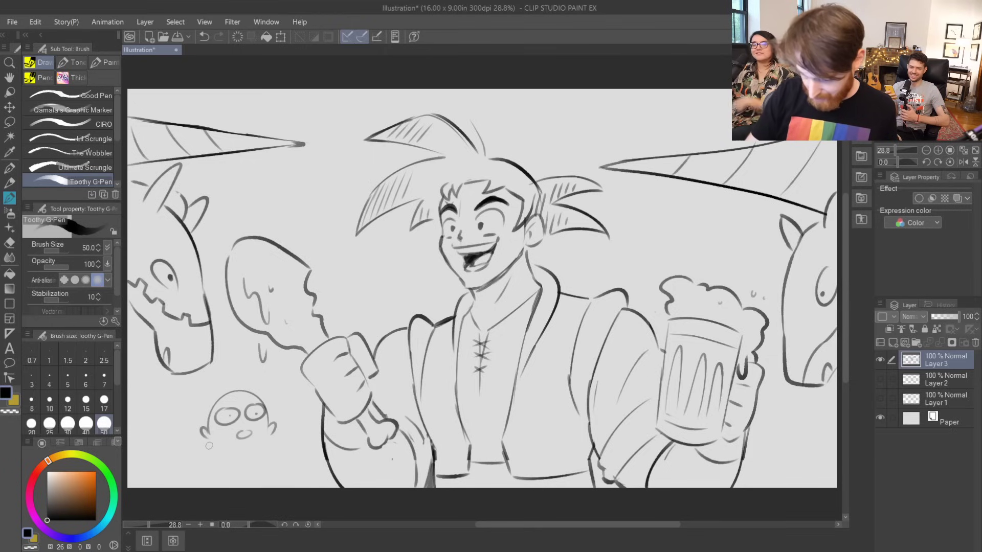
{"action": "mouse_move", "coordinate": [207, 441]}
{"action": "left_mouse_down"}
{"action": "mouse_move", "coordinate": [272, 440]}
{"action": "mouse_move", "coordinate": [215, 488]}
{"action": "left_mouse_up"}
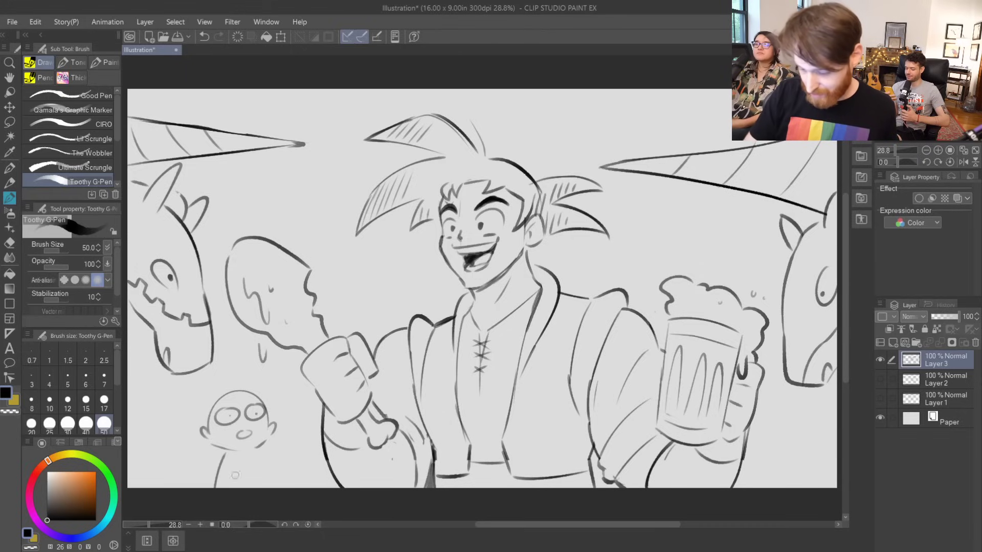
{"action": "left_click_drag", "start_coordinate": [263, 450], "coordinate": [278, 488]}
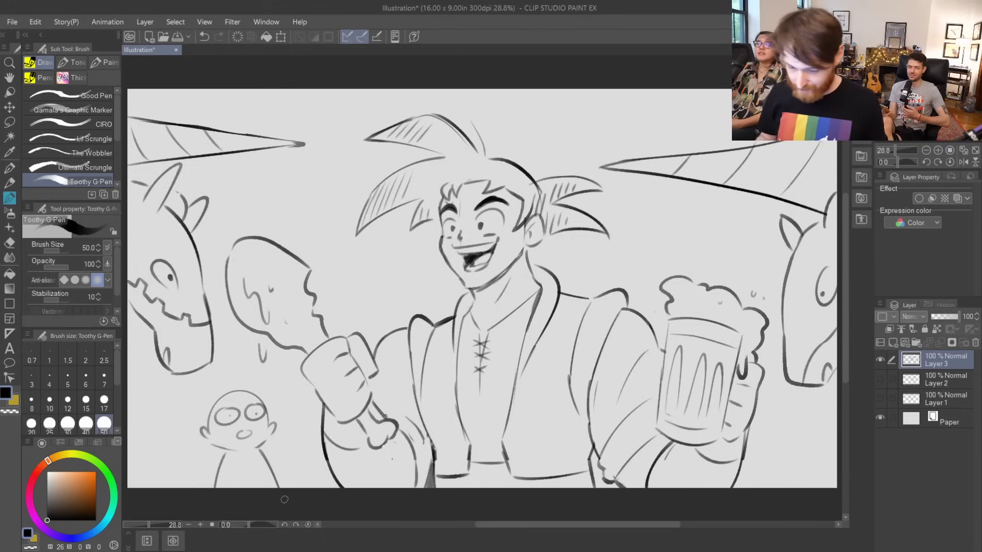
- Redraw the small bald figure's eyes smaller and place dots on its forehead
{"action": "mouse_move", "coordinate": [255, 413]}
{"action": "left_mouse_down"}
{"action": "mouse_move", "coordinate": [229, 423]}
{"action": "mouse_move", "coordinate": [219, 412]}
{"action": "mouse_move", "coordinate": [231, 404]}
{"action": "mouse_move", "coordinate": [234, 423]}
{"action": "mouse_move", "coordinate": [223, 420]}
{"action": "left_mouse_up"}
{"action": "left_click_drag", "start_coordinate": [238, 405], "coordinate": [258, 416]}
{"action": "key", "text": "ctrl+z"}
{"action": "left_click", "coordinate": [256, 415]}
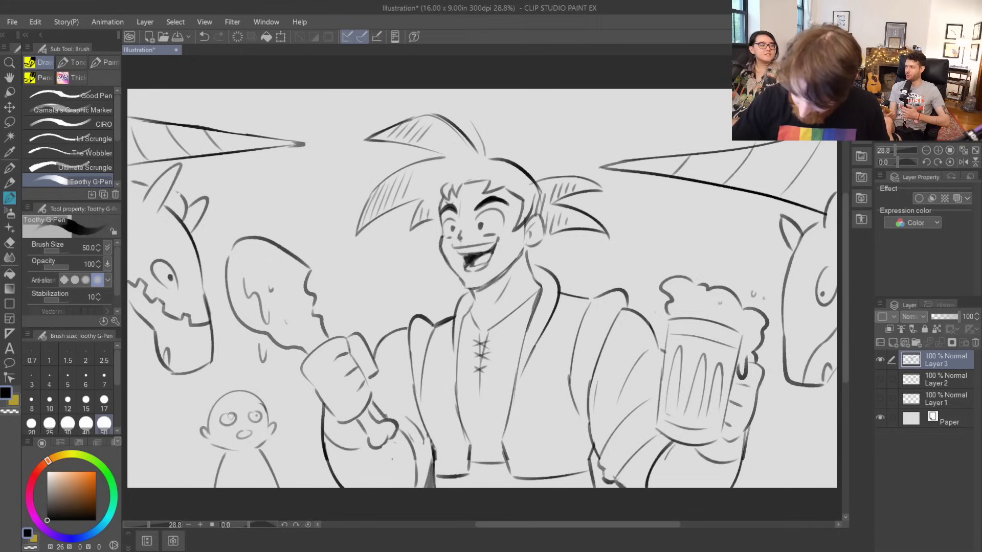
{"action": "key", "text": "ctrl+z"}
{"action": "left_click", "coordinate": [234, 399]}
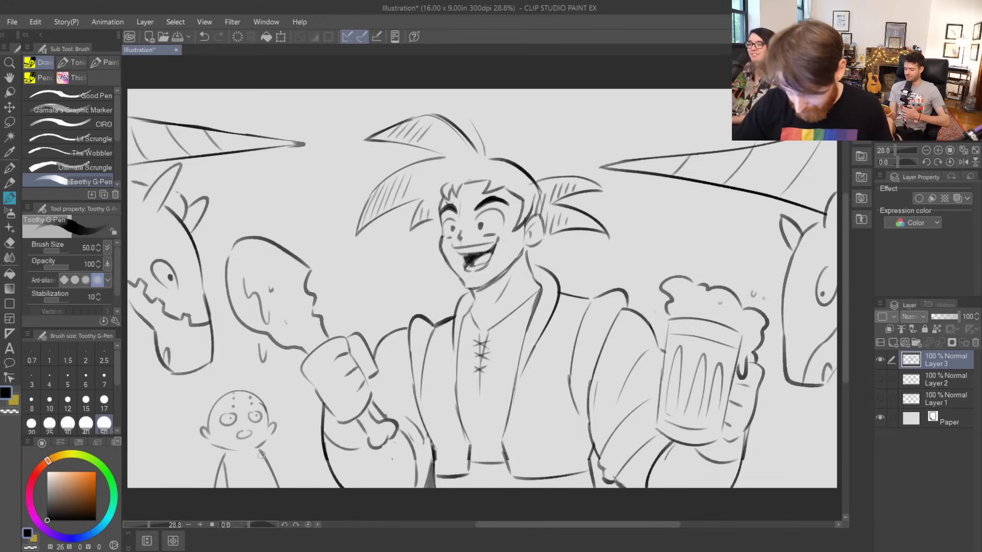
- Draw the bald figure's inner arm lines, neckline and worried brows, retrying misplaced strokes
{"action": "key", "text": "ctrl+z"}
{"action": "left_click_drag", "start_coordinate": [264, 460], "coordinate": [265, 487]}
{"action": "left_click_drag", "start_coordinate": [236, 452], "coordinate": [257, 451]}
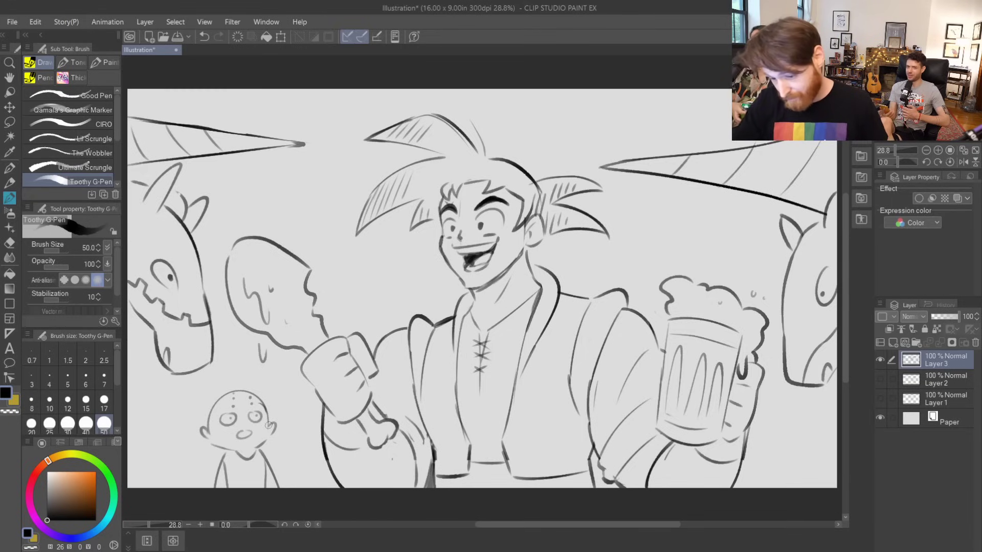
{"action": "left_click_drag", "start_coordinate": [224, 413], "coordinate": [237, 409]}
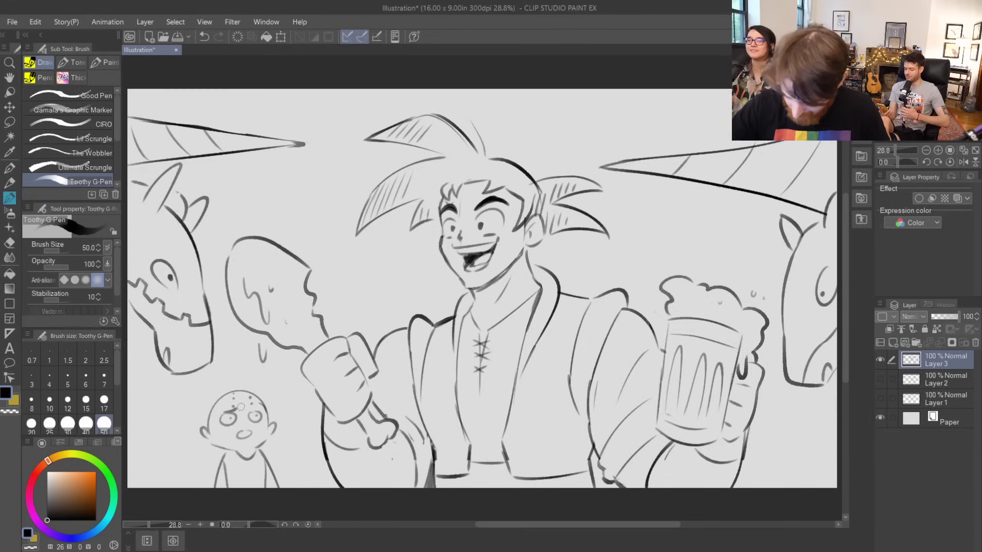
{"action": "key", "text": "ctrl+z"}
{"action": "left_click_drag", "start_coordinate": [250, 408], "coordinate": [260, 411]}
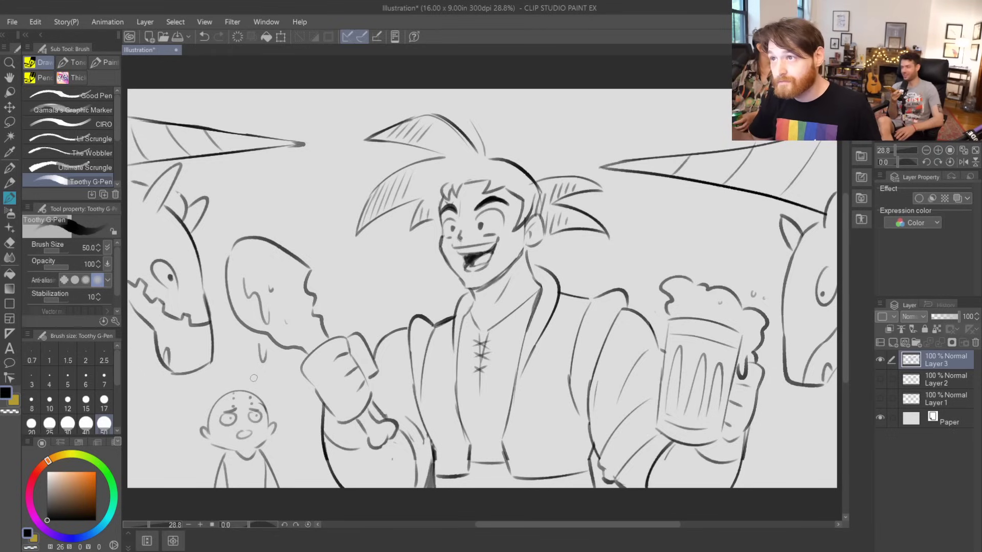
- Add small texture marks between the stripes of both spikes
{"action": "left_click_drag", "start_coordinate": [685, 177], "coordinate": [690, 168]}
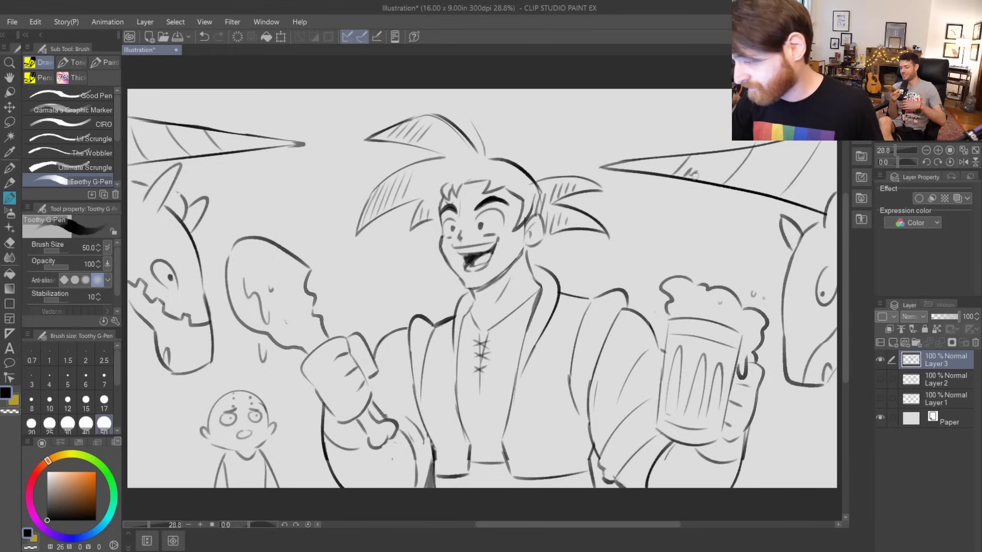
{"action": "key", "text": "ctrl+z"}
{"action": "left_click_drag", "start_coordinate": [688, 173], "coordinate": [745, 176]}
{"action": "left_click_drag", "start_coordinate": [748, 183], "coordinate": [809, 188]}
{"action": "left_click_drag", "start_coordinate": [148, 155], "coordinate": [150, 149]}
{"action": "left_click_drag", "start_coordinate": [153, 155], "coordinate": [228, 145]}
{"action": "left_click_drag", "start_coordinate": [231, 150], "coordinate": [233, 143]}
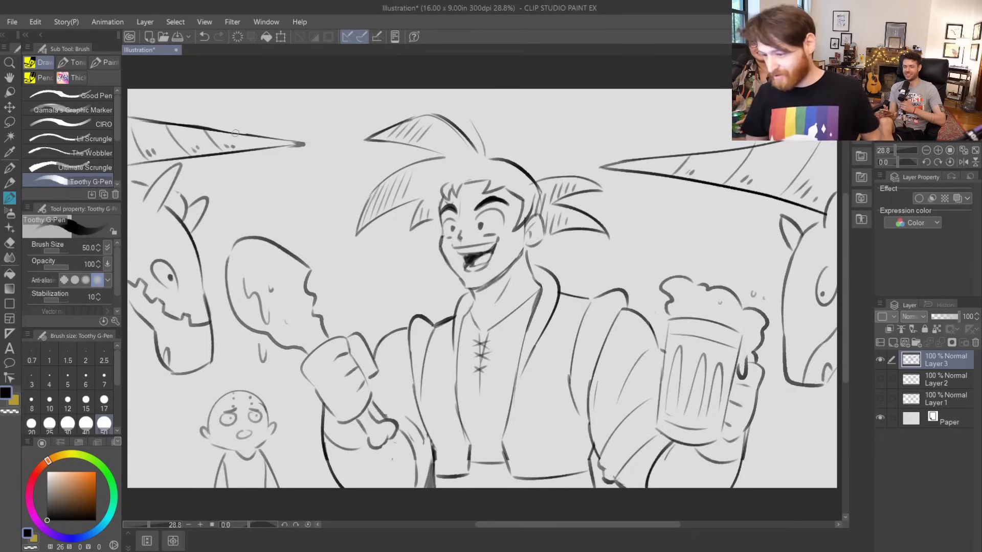
- Draw short trim stripes across the vest's collar and both armhole bands
{"action": "mouse_move", "coordinate": [542, 288]}
{"action": "left_mouse_down"}
{"action": "mouse_move", "coordinate": [536, 274]}
{"action": "mouse_move", "coordinate": [563, 285]}
{"action": "left_mouse_up"}
{"action": "mouse_move", "coordinate": [532, 319]}
{"action": "left_mouse_down"}
{"action": "mouse_move", "coordinate": [555, 311]}
{"action": "mouse_move", "coordinate": [541, 328]}
{"action": "left_mouse_up"}
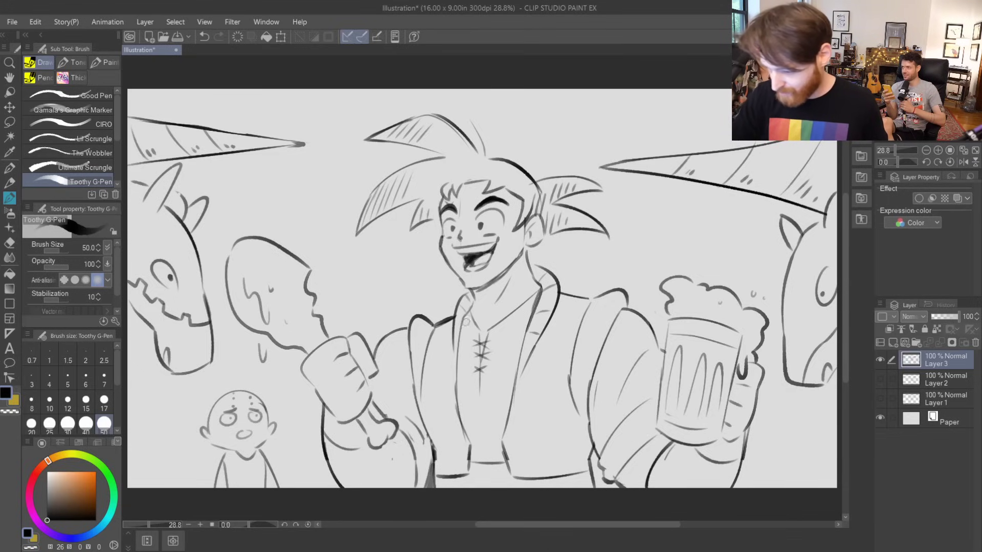
{"action": "left_click_drag", "start_coordinate": [582, 323], "coordinate": [617, 306]}
{"action": "left_click_drag", "start_coordinate": [576, 349], "coordinate": [596, 343]}
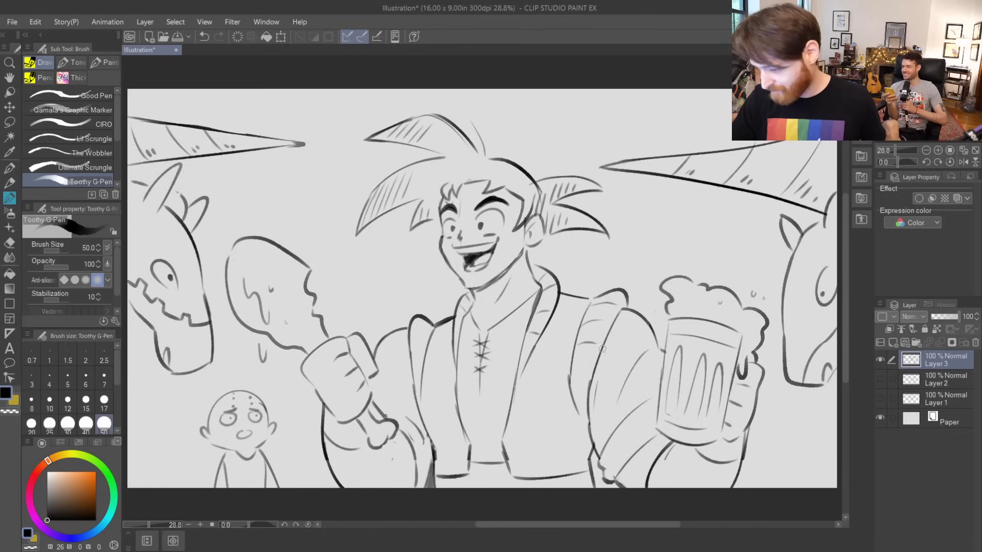
{"action": "left_click_drag", "start_coordinate": [410, 356], "coordinate": [422, 363]}
{"action": "left_click_drag", "start_coordinate": [413, 329], "coordinate": [427, 339]}
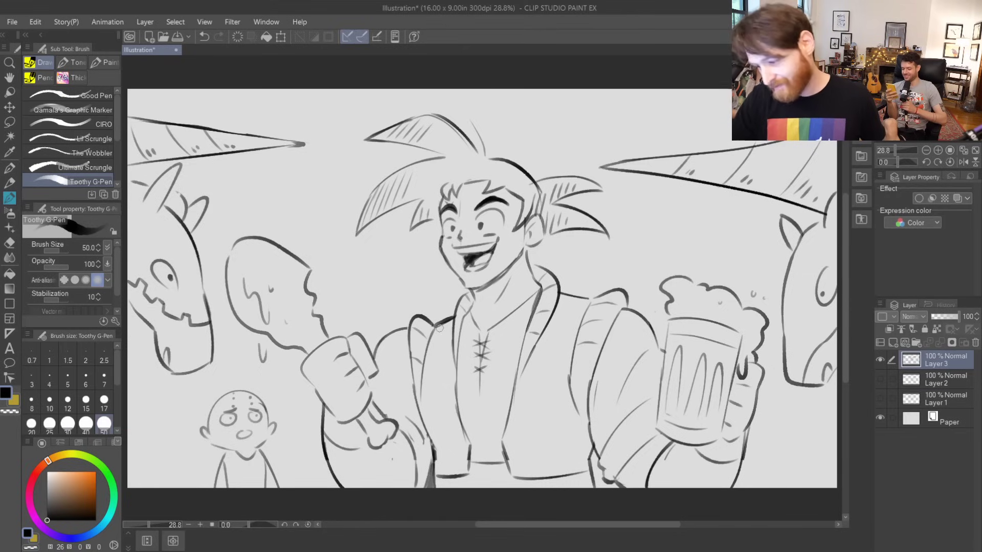
- Add a button near the vest's lower opening and replace the heavy vest hem with thinner lines
{"action": "left_click", "coordinate": [515, 444]}
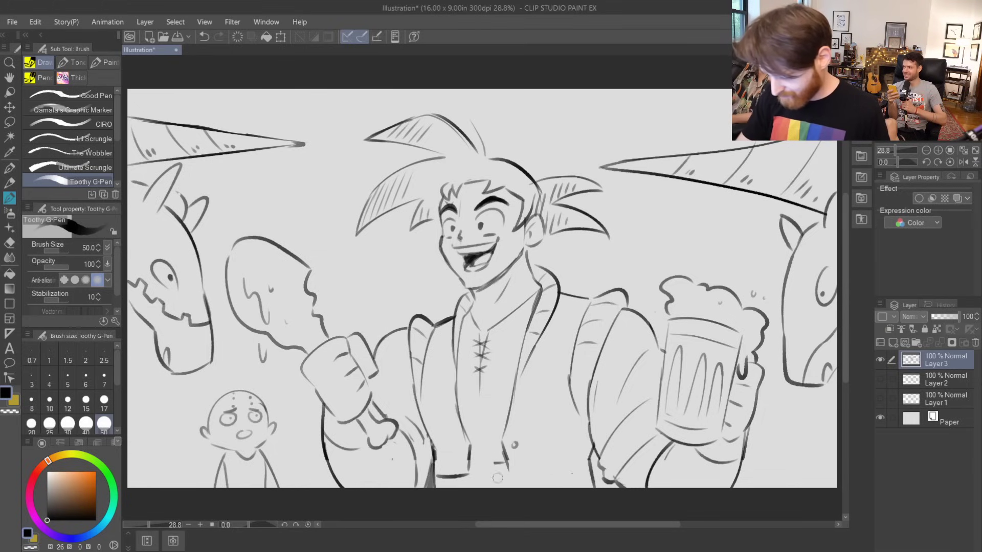
{"action": "mouse_move", "coordinate": [457, 462]}
{"action": "left_mouse_down"}
{"action": "mouse_move", "coordinate": [463, 475]}
{"action": "mouse_move", "coordinate": [441, 479]}
{"action": "left_mouse_up"}
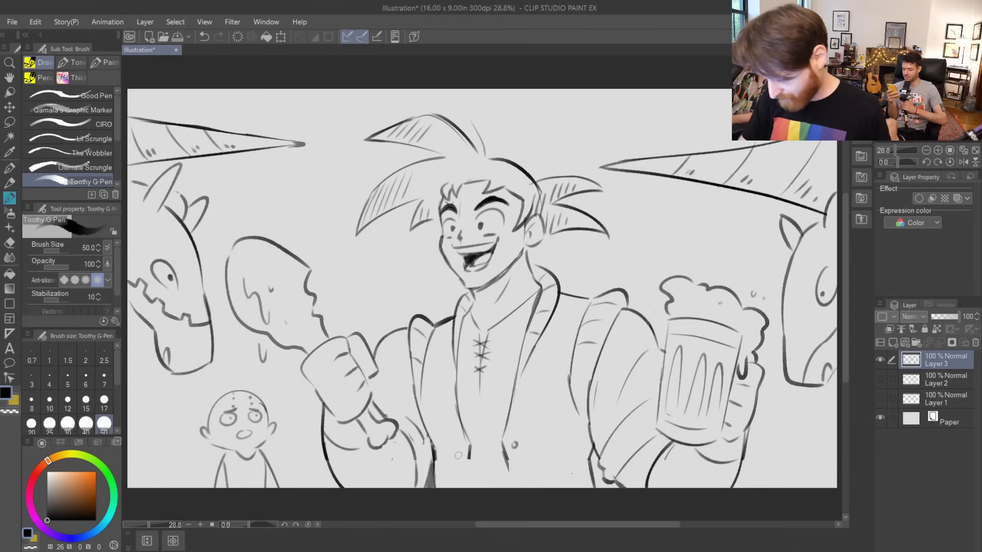
{"action": "mouse_move", "coordinate": [440, 476]}
{"action": "left_mouse_down"}
{"action": "mouse_move", "coordinate": [468, 473]}
{"action": "mouse_move", "coordinate": [469, 456]}
{"action": "left_mouse_up"}
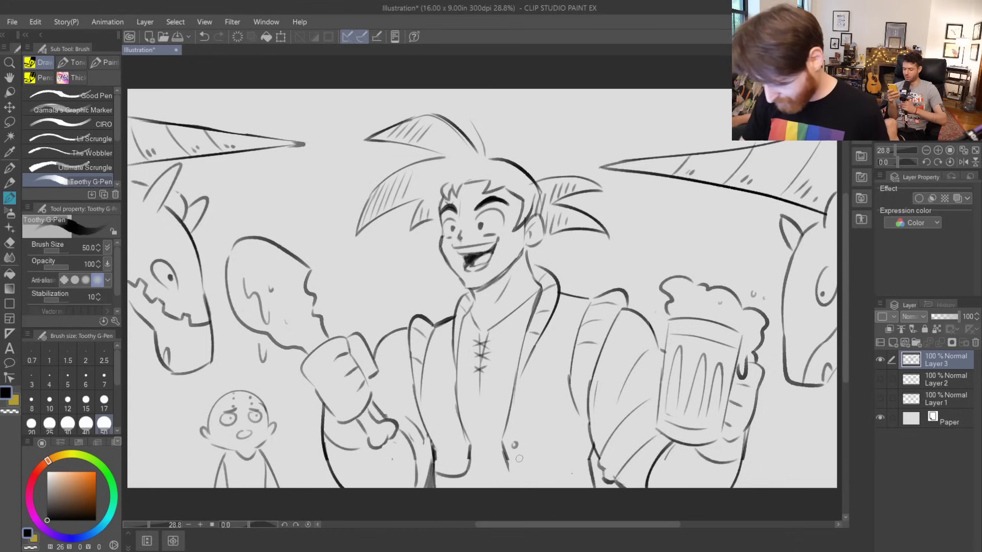
{"action": "key", "text": "ctrl+z"}
{"action": "key", "text": "ctrl+z"}
{"action": "mouse_move", "coordinate": [438, 473]}
{"action": "left_mouse_down"}
{"action": "mouse_move", "coordinate": [463, 476]}
{"action": "mouse_move", "coordinate": [469, 458]}
{"action": "mouse_move", "coordinate": [575, 465]}
{"action": "left_mouse_up"}
{"action": "key", "text": "ctrl+z"}
{"action": "left_click_drag", "start_coordinate": [513, 475], "coordinate": [585, 468]}
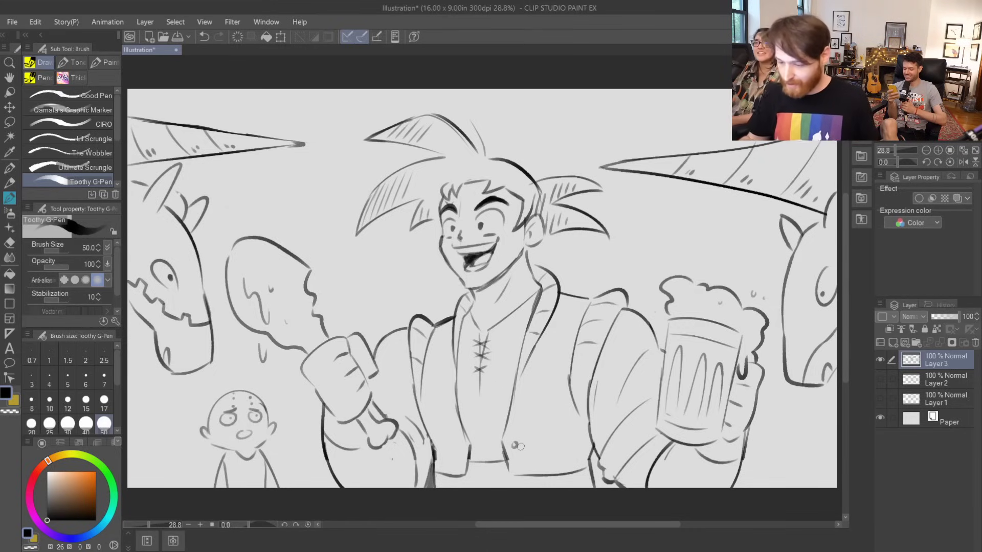
- Draw small crease marks on the lower shirt and on the mug-arm side of the vest
{"action": "left_click_drag", "start_coordinate": [467, 412], "coordinate": [562, 410]}
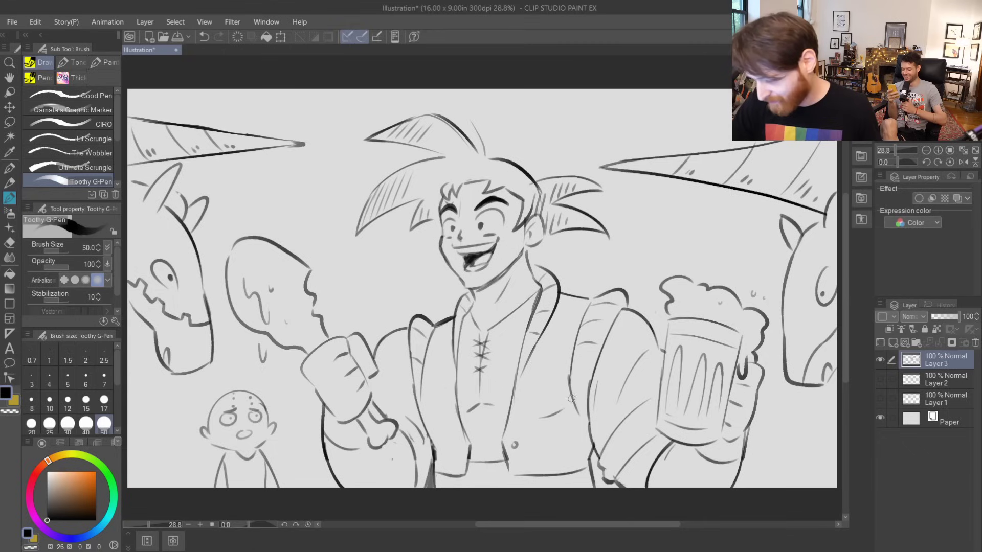
{"action": "mouse_move", "coordinate": [482, 408]}
{"action": "left_mouse_down"}
{"action": "mouse_move", "coordinate": [470, 416]}
{"action": "mouse_move", "coordinate": [480, 411]}
{"action": "left_mouse_up"}
{"action": "left_click_drag", "start_coordinate": [566, 406], "coordinate": [542, 415]}
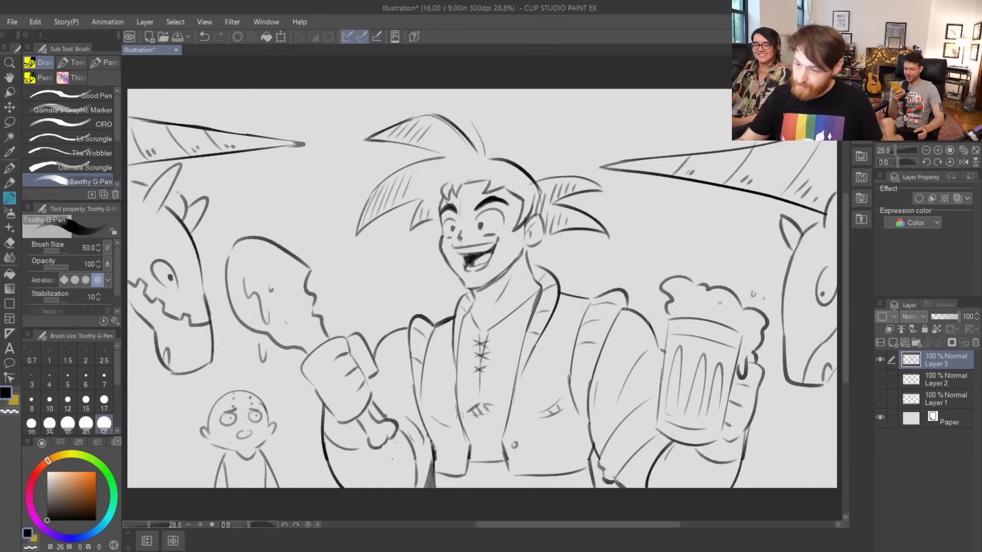
- Hand-letter "BEST I COULD DO TODAY" in the empty space above the spike beside the hair
{"action": "mouse_move", "coordinate": [512, 115]}
{"action": "left_mouse_down"}
{"action": "mouse_move", "coordinate": [516, 129]}
{"action": "mouse_move", "coordinate": [543, 113]}
{"action": "mouse_move", "coordinate": [558, 124]}
{"action": "mouse_move", "coordinate": [564, 109]}
{"action": "mouse_move", "coordinate": [601, 122]}
{"action": "mouse_move", "coordinate": [604, 106]}
{"action": "mouse_move", "coordinate": [606, 121]}
{"action": "mouse_move", "coordinate": [643, 118]}
{"action": "mouse_move", "coordinate": [655, 105]}
{"action": "mouse_move", "coordinate": [680, 105]}
{"action": "mouse_move", "coordinate": [688, 117]}
{"action": "left_mouse_up"}
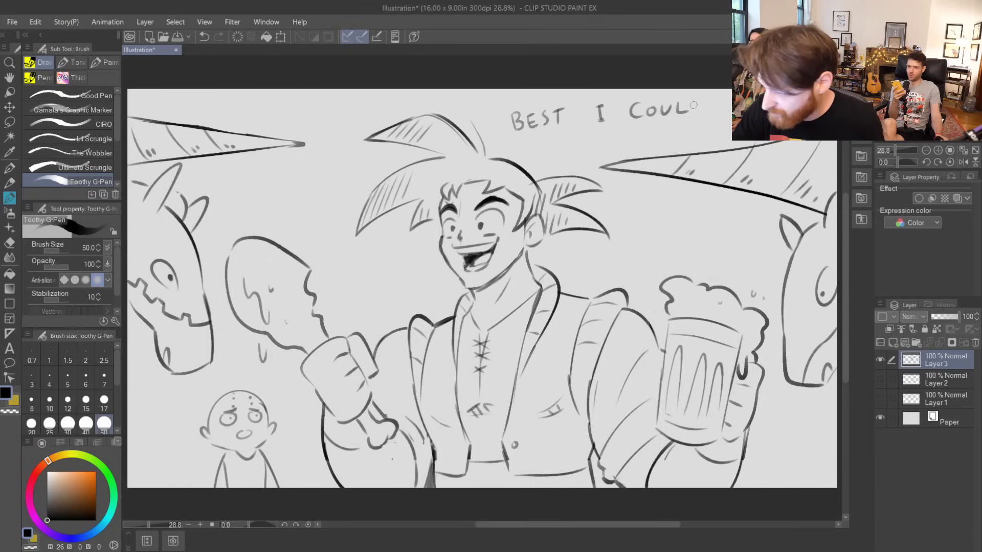
{"action": "mouse_move", "coordinate": [546, 141]}
{"action": "left_mouse_down"}
{"action": "mouse_move", "coordinate": [547, 155]}
{"action": "mouse_move", "coordinate": [612, 146]}
{"action": "mouse_move", "coordinate": [622, 132]}
{"action": "left_mouse_up"}
{"action": "left_click_drag", "start_coordinate": [630, 134], "coordinate": [639, 145]}
{"action": "mouse_move", "coordinate": [645, 146]}
{"action": "left_mouse_down"}
{"action": "mouse_move", "coordinate": [656, 129]}
{"action": "mouse_move", "coordinate": [665, 144]}
{"action": "left_mouse_up"}
{"action": "left_click_drag", "start_coordinate": [652, 140], "coordinate": [670, 135]}
{"action": "left_click_drag", "start_coordinate": [678, 125], "coordinate": [669, 144]}
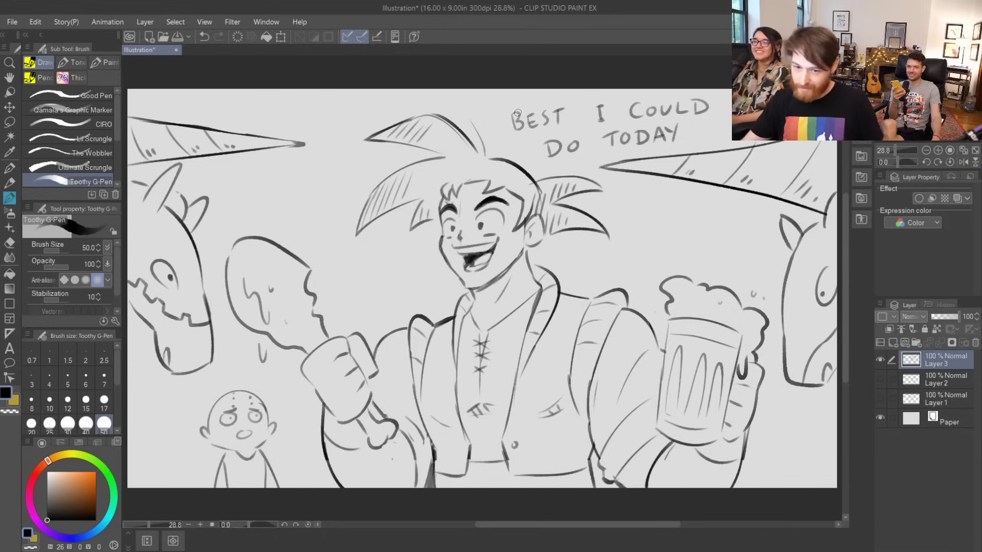
- Lasso and delete the hand-lettered caption, deselect, and return to the Toothy G-Pen brush
{"action": "key", "text": "m"}
{"action": "mouse_move", "coordinate": [510, 101]}
{"action": "left_mouse_down"}
{"action": "mouse_move", "coordinate": [541, 166]}
{"action": "mouse_move", "coordinate": [622, 151]}
{"action": "mouse_move", "coordinate": [726, 113]}
{"action": "mouse_move", "coordinate": [529, 84]}
{"action": "left_mouse_up"}
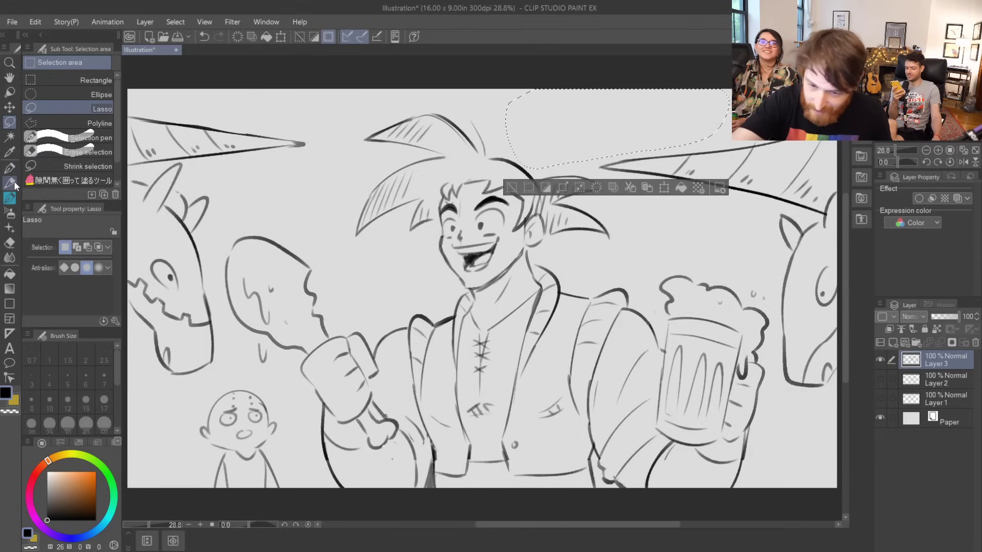
{"action": "left_click", "coordinate": [10, 198]}
{"action": "key", "text": "m"}
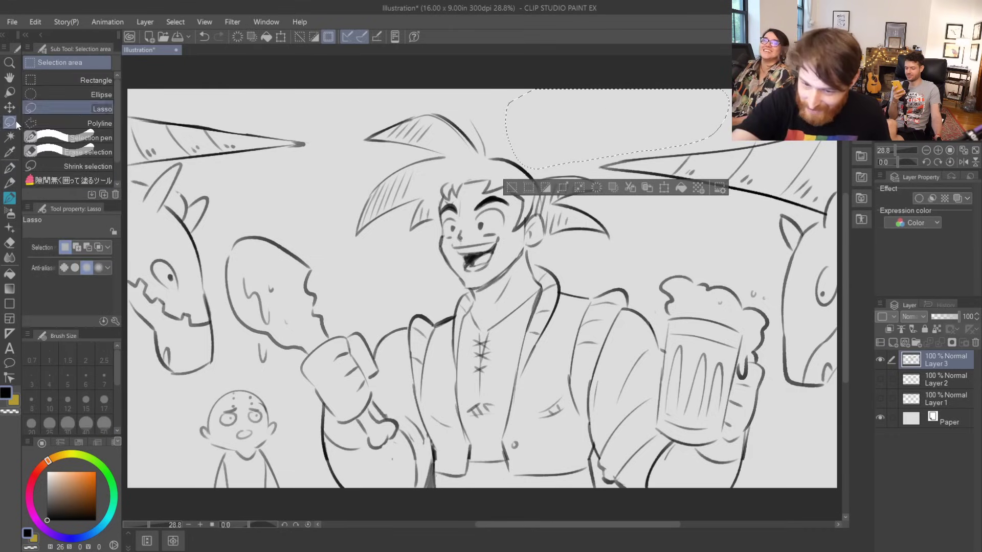
{"action": "key", "text": "ctrl+d"}
{"action": "left_click", "coordinate": [10, 198]}
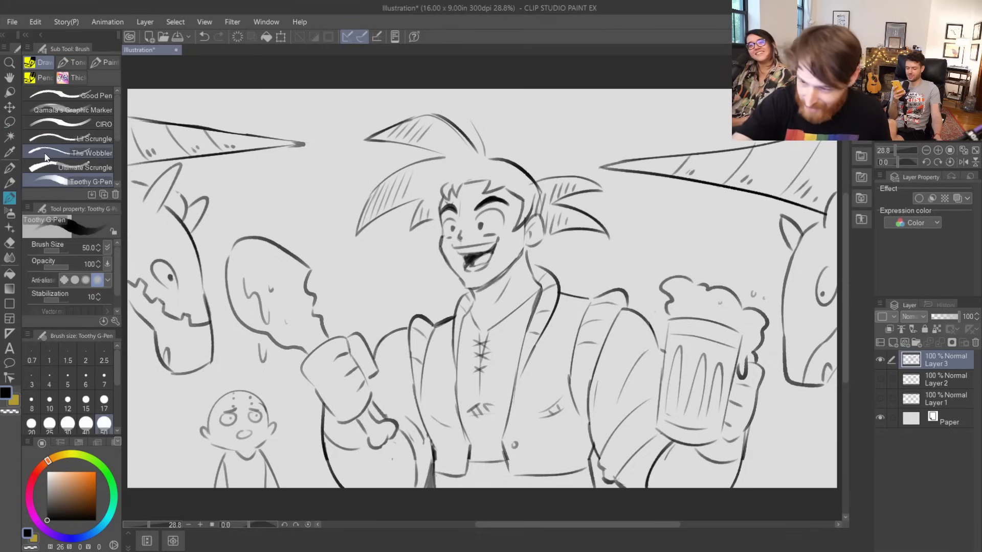
- Reduce the brush size to 30 and hand-letter "DO NOT TRUCK" above the hair near the spike
{"action": "left_click_drag", "start_coordinate": [526, 109], "coordinate": [528, 131]}
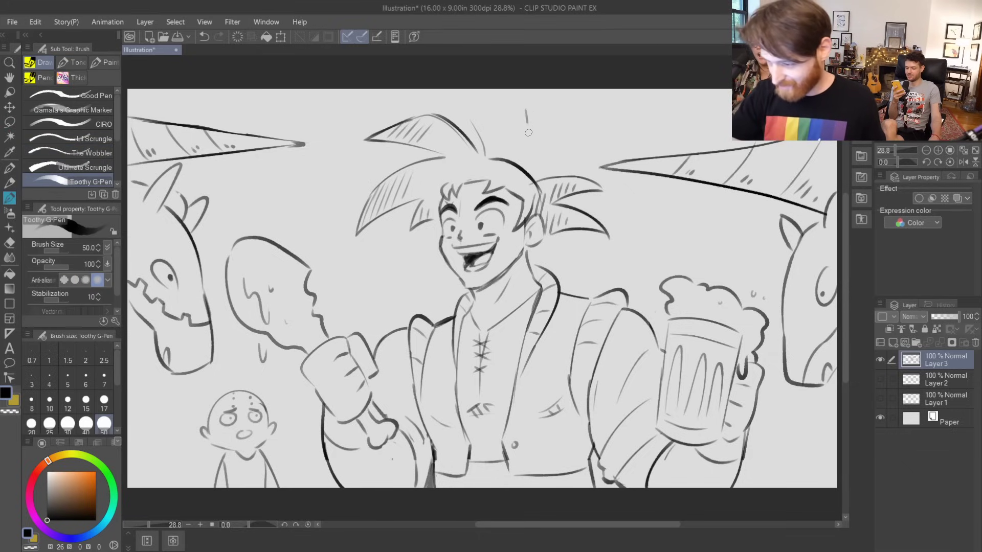
{"action": "key", "text": "ctrl+z"}
{"action": "key", "text": "bracketleft"}
{"action": "key", "text": "bracketleft"}
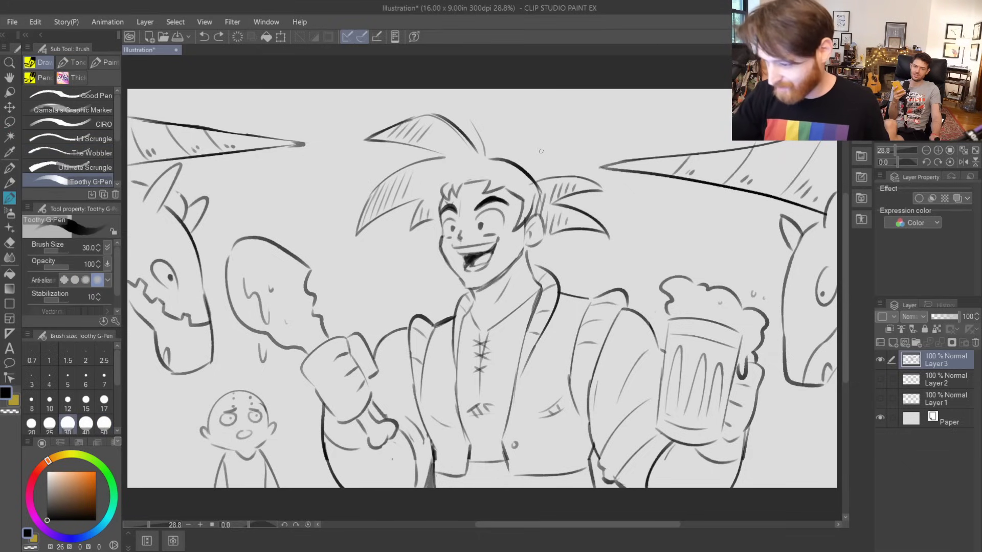
{"action": "mouse_move", "coordinate": [549, 105]}
{"action": "left_mouse_down"}
{"action": "mouse_move", "coordinate": [549, 124]}
{"action": "mouse_move", "coordinate": [561, 116]}
{"action": "mouse_move", "coordinate": [550, 125]}
{"action": "left_mouse_up"}
{"action": "mouse_move", "coordinate": [571, 109]}
{"action": "left_mouse_down"}
{"action": "mouse_move", "coordinate": [566, 117]}
{"action": "mouse_move", "coordinate": [571, 109]}
{"action": "mouse_move", "coordinate": [603, 121]}
{"action": "mouse_move", "coordinate": [625, 106]}
{"action": "left_mouse_up"}
{"action": "mouse_move", "coordinate": [637, 102]}
{"action": "left_mouse_down"}
{"action": "mouse_move", "coordinate": [636, 117]}
{"action": "mouse_move", "coordinate": [646, 102]}
{"action": "left_mouse_up"}
{"action": "left_click_drag", "start_coordinate": [570, 136], "coordinate": [571, 148]}
{"action": "left_click_drag", "start_coordinate": [563, 135], "coordinate": [583, 141]}
{"action": "mouse_move", "coordinate": [584, 141]}
{"action": "left_mouse_down"}
{"action": "mouse_move", "coordinate": [590, 148]}
{"action": "mouse_move", "coordinate": [602, 134]}
{"action": "mouse_move", "coordinate": [628, 145]}
{"action": "left_mouse_up"}
{"action": "left_click_drag", "start_coordinate": [569, 164], "coordinate": [581, 152]}
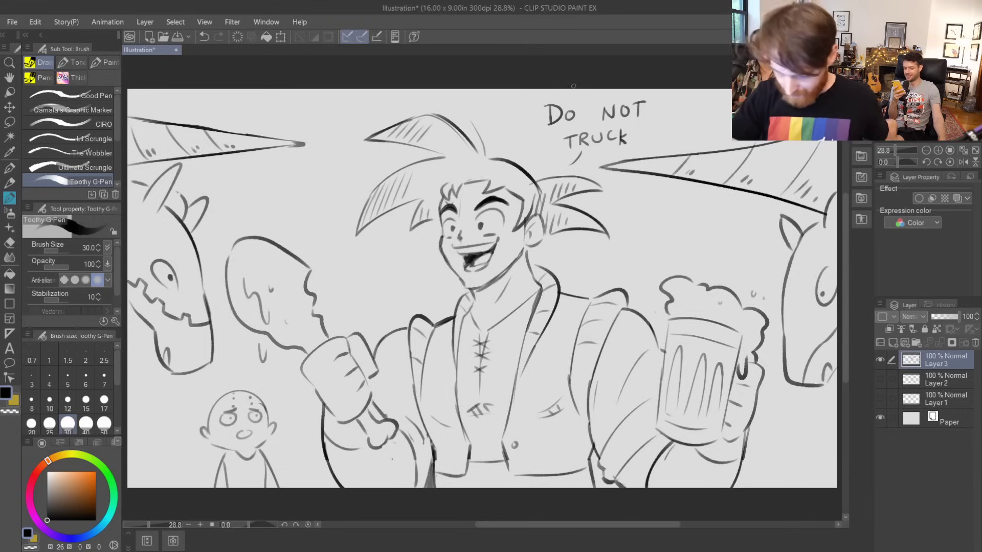
- Draw a speech bubble around the "DO NOT TRUCK" lettering with a tail towards the feaster
{"action": "key", "text": "ctrl+z"}
{"action": "mouse_move", "coordinate": [561, 155]}
{"action": "left_mouse_down"}
{"action": "mouse_move", "coordinate": [546, 167]}
{"action": "mouse_move", "coordinate": [565, 161]}
{"action": "mouse_move", "coordinate": [593, 88]}
{"action": "left_mouse_up"}
{"action": "left_click_drag", "start_coordinate": [675, 98], "coordinate": [660, 146]}
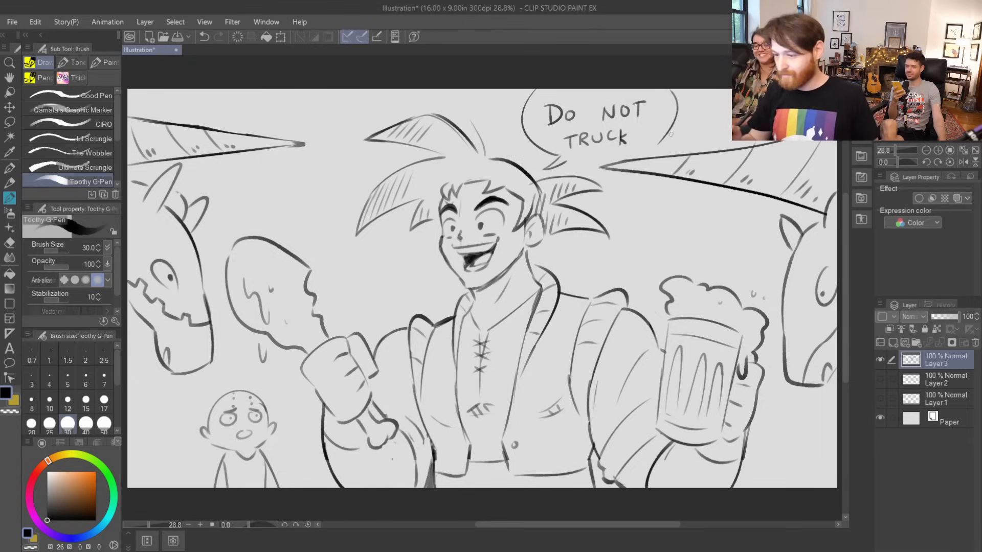
- Remove the "DO NOT TRUCK" lettering, the speech bubble's tail and its right side, keeping only the left curve
{"action": "mouse_move", "coordinate": [571, 145]}
{"action": "left_mouse_down"}
{"action": "mouse_move", "coordinate": [544, 168]}
{"action": "mouse_move", "coordinate": [577, 156]}
{"action": "left_mouse_up"}
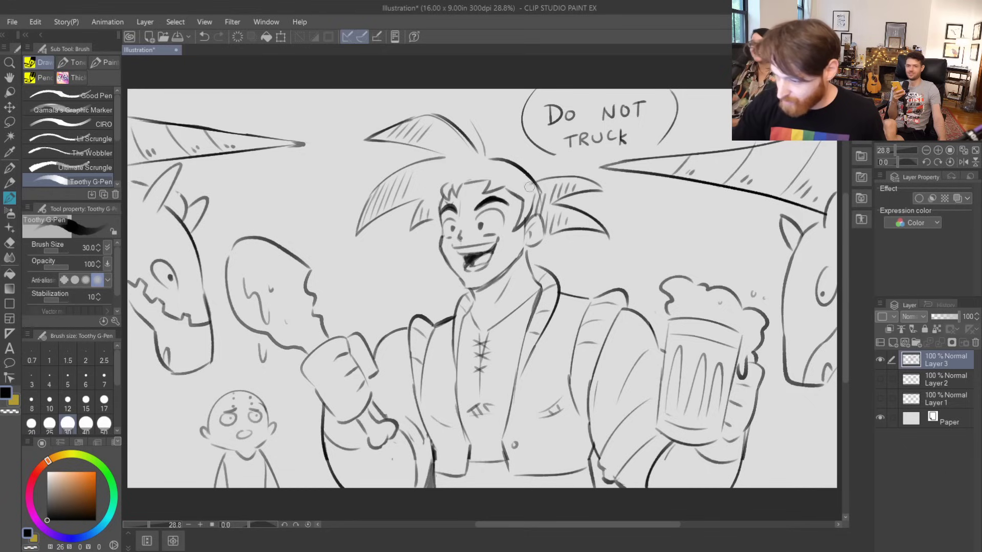
{"action": "key", "text": "ctrl+z"}
{"action": "key", "text": "ctrl+z"}
{"action": "key", "text": "ctrl+z"}
{"action": "key", "text": "ctrl+z"}
{"action": "key", "text": "ctrl+z"}
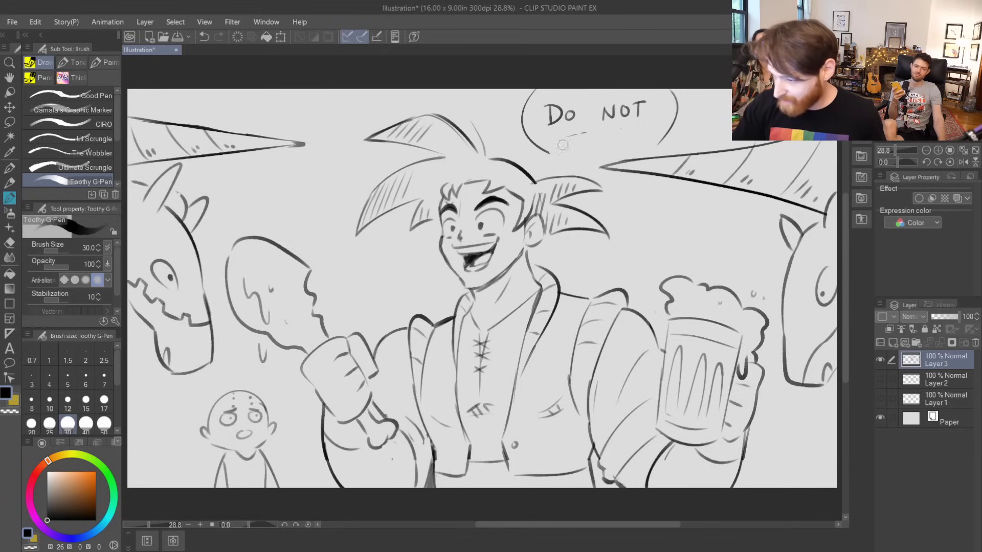
{"action": "key", "text": "ctrl+z"}
{"action": "key", "text": "ctrl+z"}
{"action": "key", "text": "ctrl+z"}
{"action": "key", "text": "ctrl+z"}
{"action": "key", "text": "ctrl+z"}
{"action": "key", "text": "ctrl+z"}
{"action": "key", "text": "ctrl+z"}
{"action": "key", "text": "ctrl+z"}
{"action": "key", "text": "ctrl+z"}
{"action": "key", "text": "ctrl+z"}
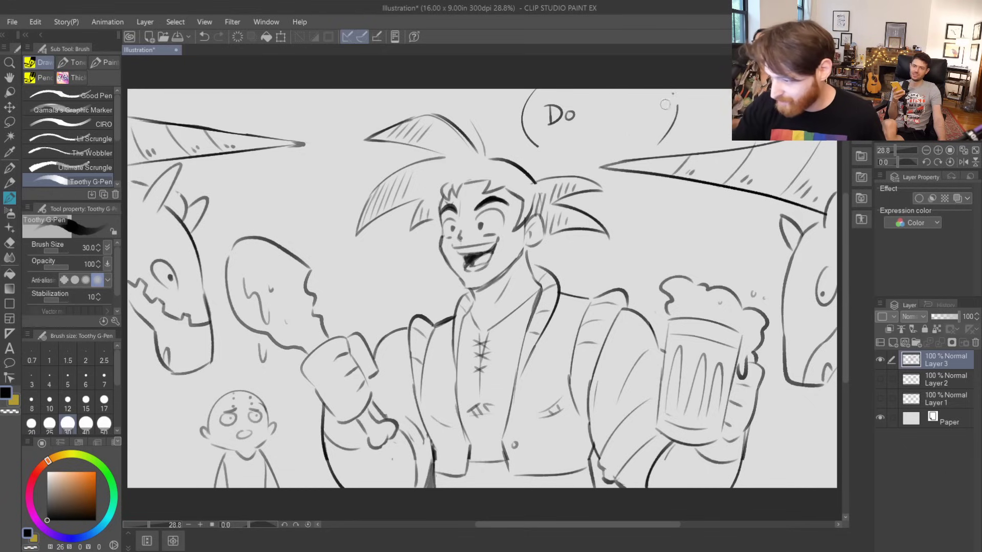
{"action": "key", "text": "ctrl+z"}
{"action": "key", "text": "ctrl+z"}
{"action": "key", "text": "ctrl+z"}
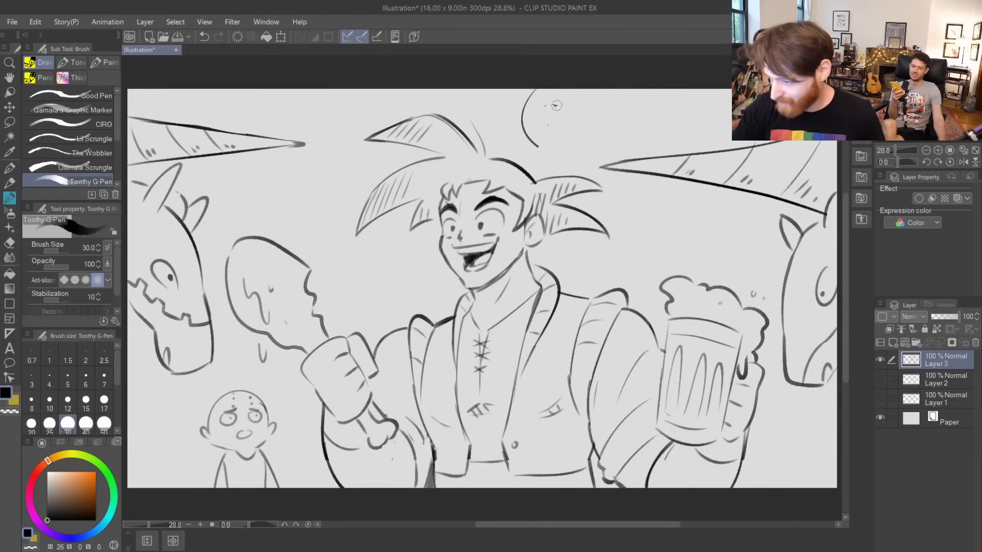
- Hand-letter "TRUCK?" beside the remaining curve and close a narrower speech bubble around it with a tail towards the feaster
{"action": "left_click_drag", "start_coordinate": [544, 109], "coordinate": [559, 107]}
{"action": "left_click_drag", "start_coordinate": [552, 109], "coordinate": [567, 123]}
{"action": "mouse_move", "coordinate": [567, 108]}
{"action": "left_mouse_down"}
{"action": "mouse_move", "coordinate": [580, 122]}
{"action": "mouse_move", "coordinate": [592, 106]}
{"action": "mouse_move", "coordinate": [613, 122]}
{"action": "left_mouse_up"}
{"action": "mouse_move", "coordinate": [622, 106]}
{"action": "left_mouse_down"}
{"action": "mouse_move", "coordinate": [624, 120]}
{"action": "mouse_move", "coordinate": [636, 114]}
{"action": "left_mouse_up"}
{"action": "left_click", "coordinate": [635, 122]}
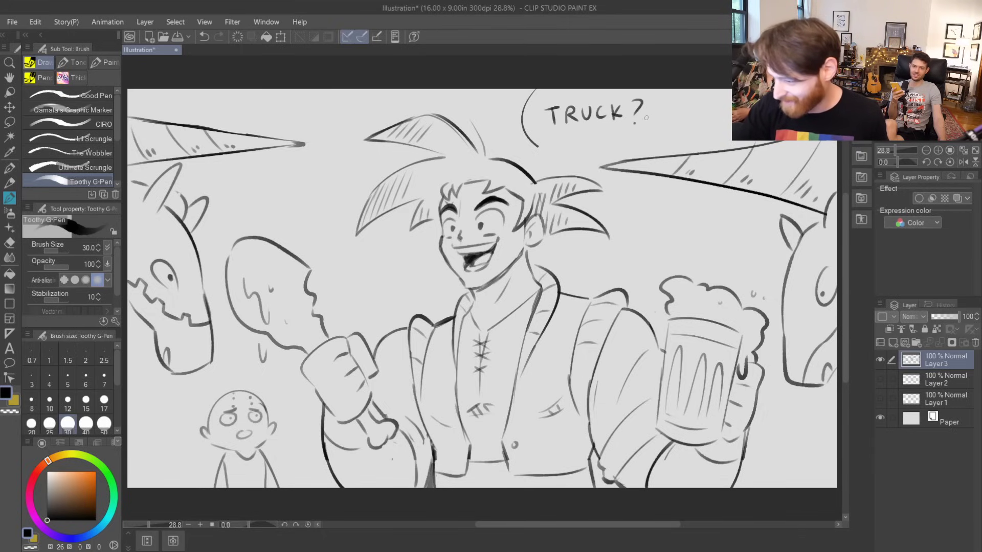
{"action": "left_click_drag", "start_coordinate": [622, 148], "coordinate": [636, 90]}
{"action": "mouse_move", "coordinate": [554, 153]}
{"action": "left_mouse_down"}
{"action": "mouse_move", "coordinate": [547, 172]}
{"action": "mouse_move", "coordinate": [572, 154]}
{"action": "mouse_move", "coordinate": [553, 152]}
{"action": "left_mouse_up"}
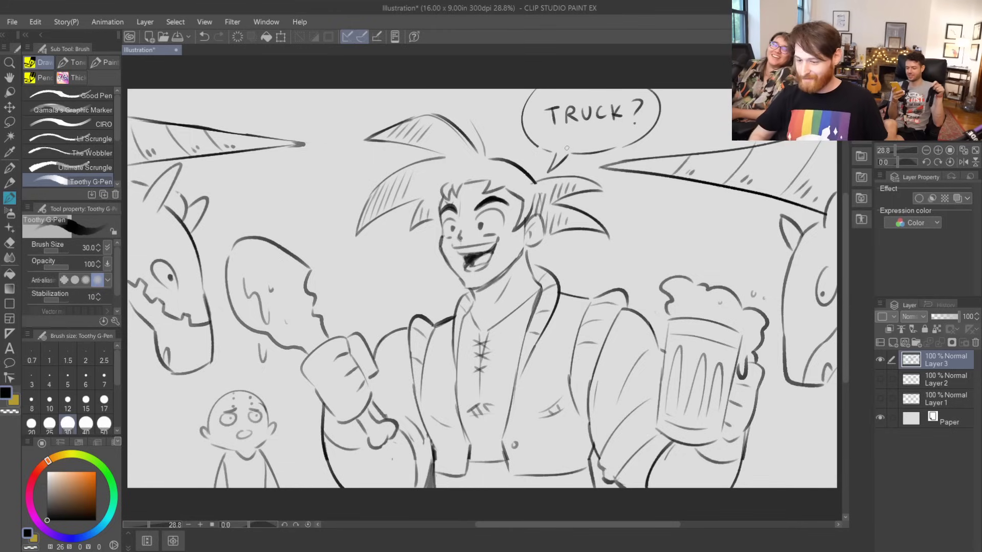
- Lasso the "TRUCK?" lettering, shift it slightly left and down to centre it in the bubble, deselect, and return to the Toothy G-Pen brush
{"action": "key", "text": "m"}
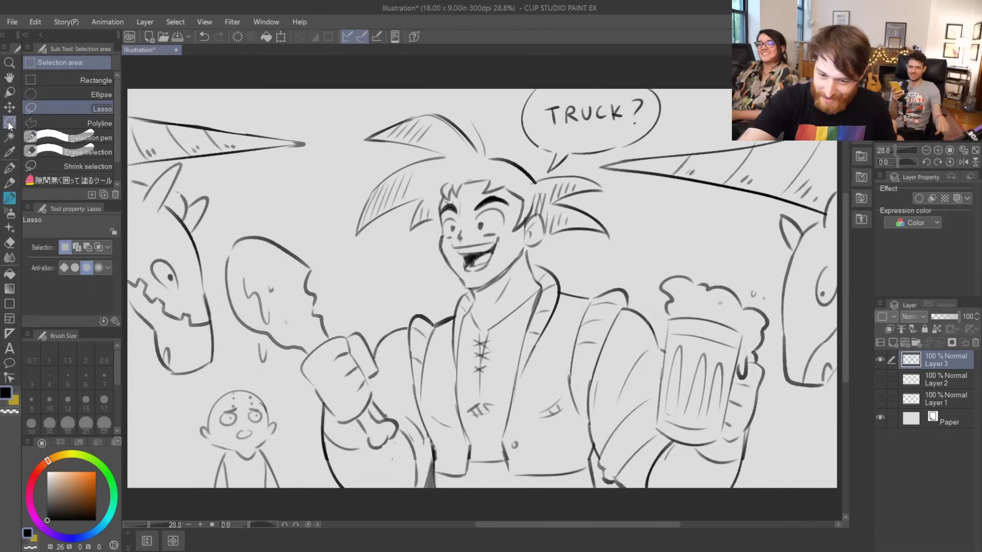
{"action": "mouse_move", "coordinate": [569, 93]}
{"action": "left_mouse_down"}
{"action": "mouse_move", "coordinate": [540, 113]}
{"action": "mouse_move", "coordinate": [624, 131]}
{"action": "mouse_move", "coordinate": [656, 98]}
{"action": "mouse_move", "coordinate": [586, 74]}
{"action": "left_mouse_up"}
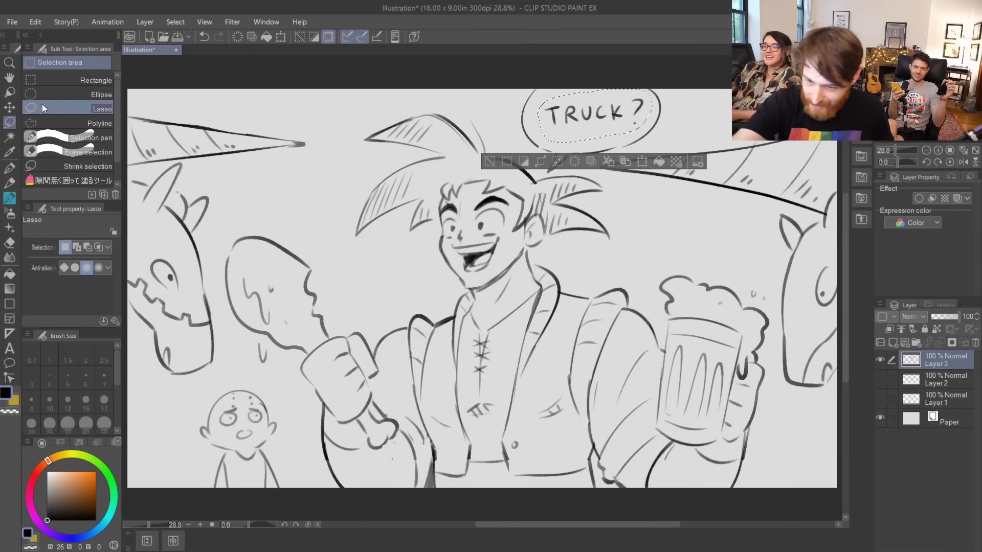
{"action": "left_click", "coordinate": [9, 107]}
{"action": "left_click_drag", "start_coordinate": [625, 115], "coordinate": [621, 122]}
{"action": "left_click", "coordinate": [10, 122]}
{"action": "left_click", "coordinate": [245, 68]}
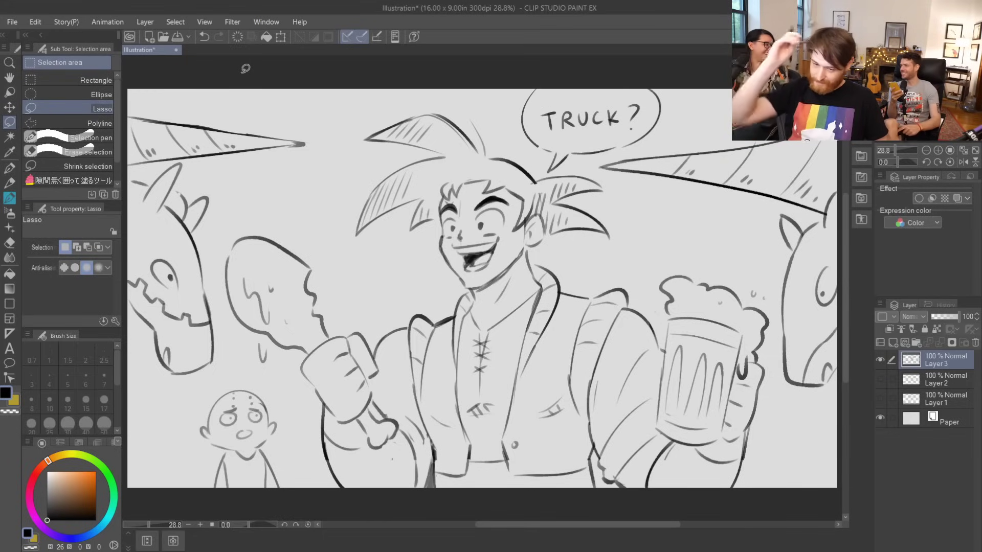
{"action": "left_click", "coordinate": [10, 182]}
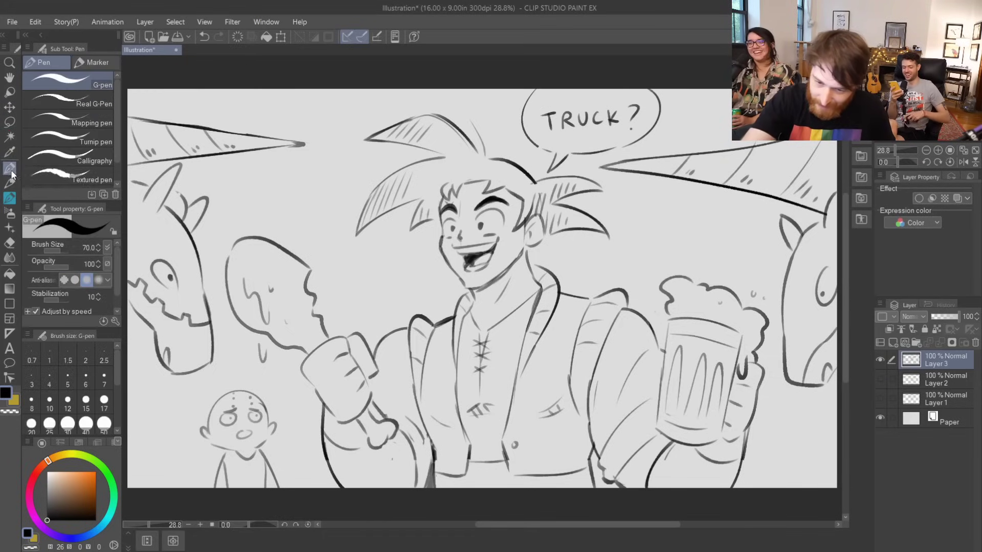
{"action": "left_click", "coordinate": [10, 197]}
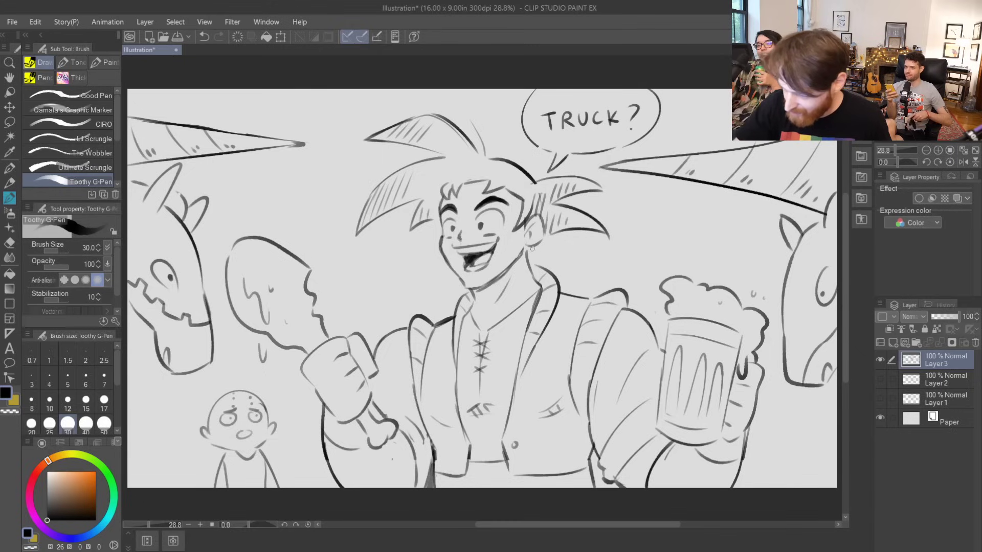
- Add a small earring to the feaster's ear and hatch shading beneath both of his hands
{"action": "left_click_drag", "start_coordinate": [527, 251], "coordinate": [529, 255]}
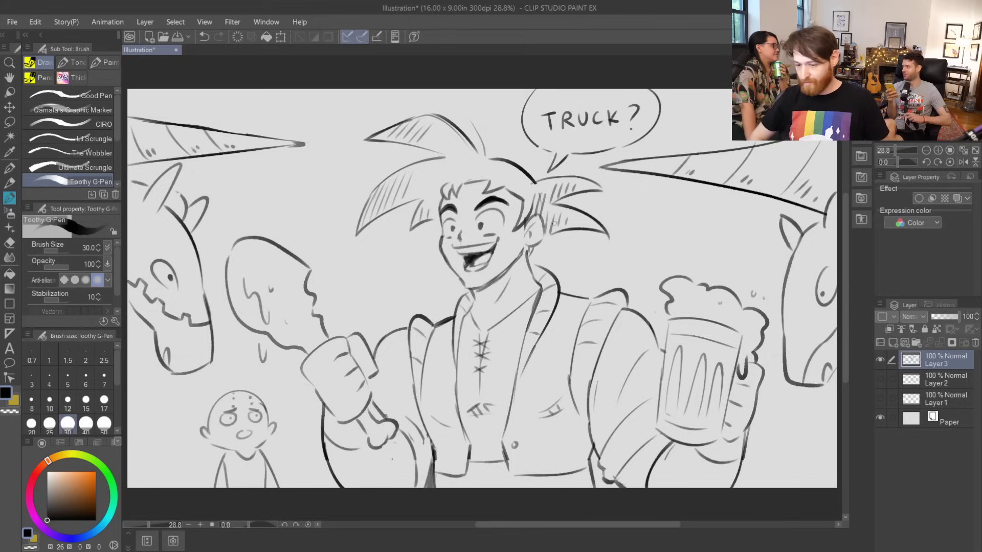
{"action": "mouse_move", "coordinate": [333, 425]}
{"action": "left_mouse_down"}
{"action": "mouse_move", "coordinate": [323, 445]}
{"action": "mouse_move", "coordinate": [328, 437]}
{"action": "left_mouse_up"}
{"action": "left_click_drag", "start_coordinate": [731, 450], "coordinate": [717, 455]}
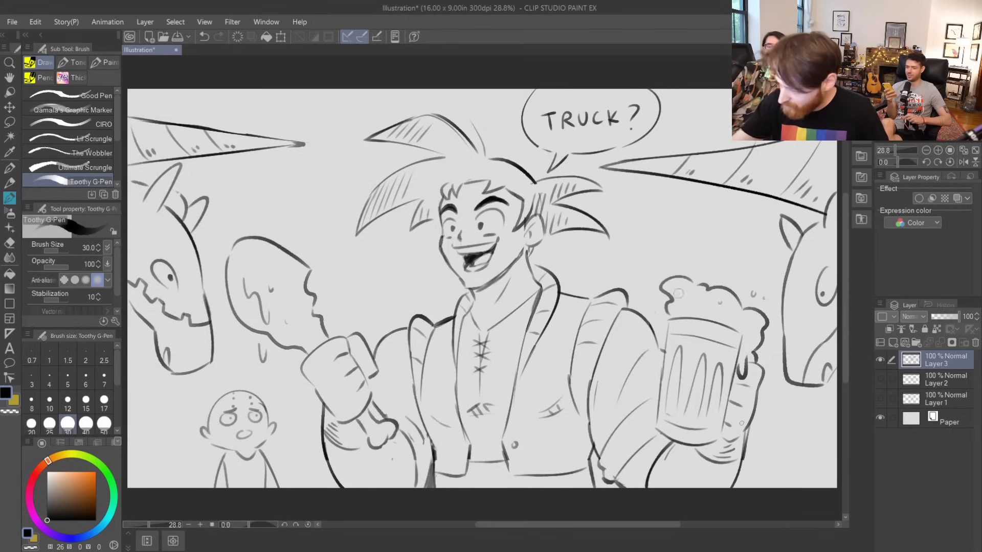
- Rework the foam edge spilling over the mug's left rim and set the brush size to 40
{"action": "left_click_drag", "start_coordinate": [661, 322], "coordinate": [689, 313]}
{"action": "key", "text": "ctrl+z"}
{"action": "mouse_move", "coordinate": [665, 315]}
{"action": "left_mouse_down"}
{"action": "mouse_move", "coordinate": [680, 321]}
{"action": "mouse_move", "coordinate": [685, 311]}
{"action": "left_mouse_up"}
{"action": "key", "text": "ctrl+z"}
{"action": "key", "text": "]"}
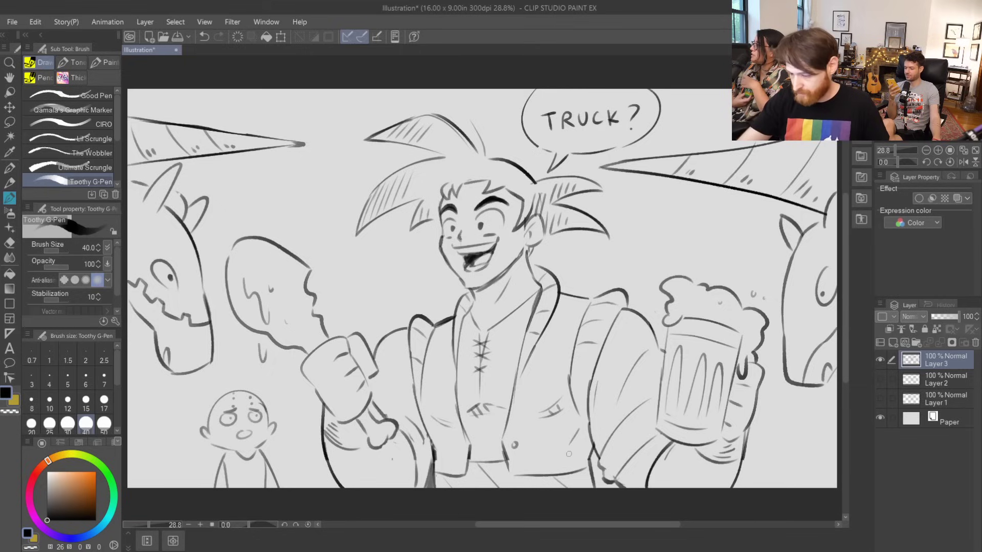
- Try small fold lines near the vest's lower edge and refine the eye of the horse-like creature on the right
{"action": "key", "text": "ctrl+z"}
{"action": "key", "text": "ctrl+z"}
{"action": "left_click_drag", "start_coordinate": [550, 454], "coordinate": [576, 455]}
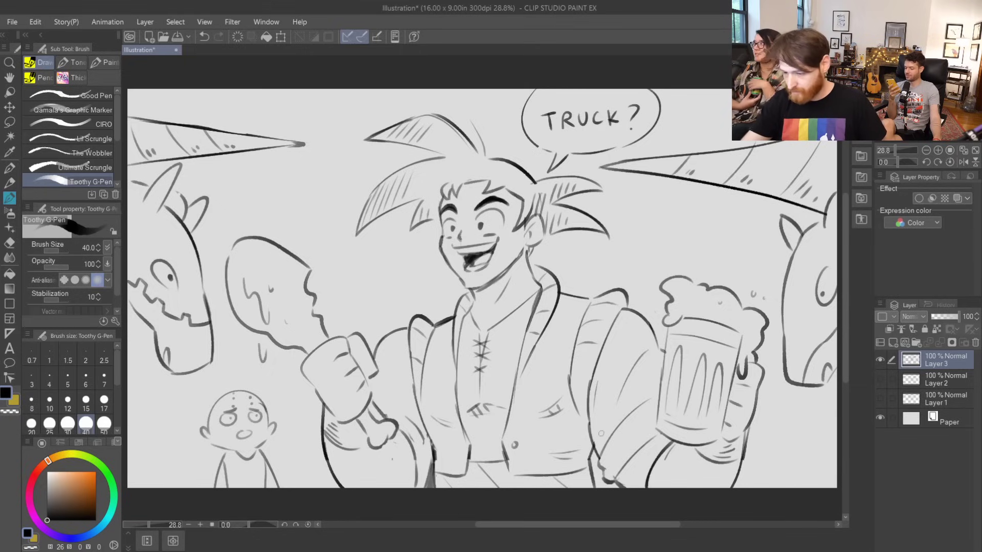
{"action": "key", "text": "ctrl+z"}
{"action": "key", "text": "ctrl+z"}
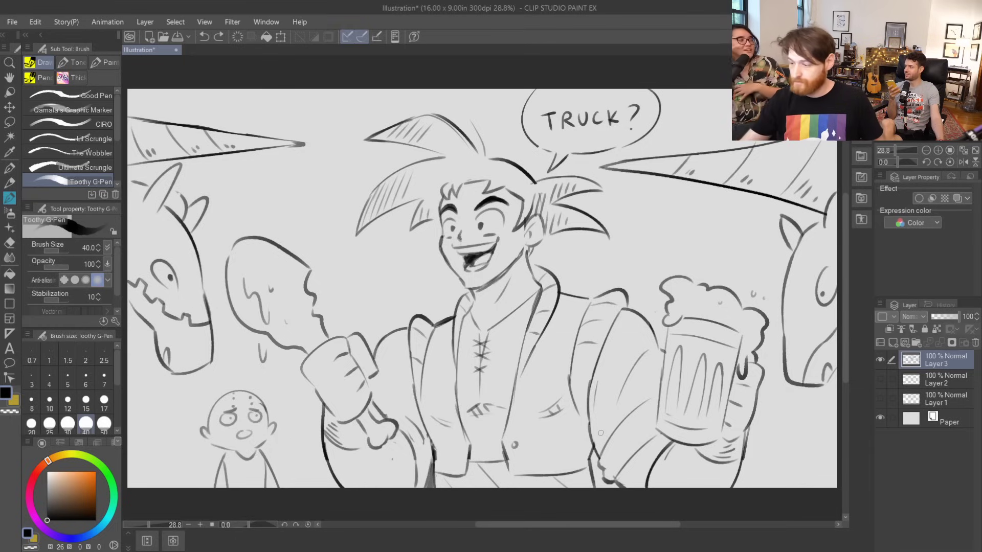
{"action": "left_click_drag", "start_coordinate": [824, 269], "coordinate": [838, 274]}
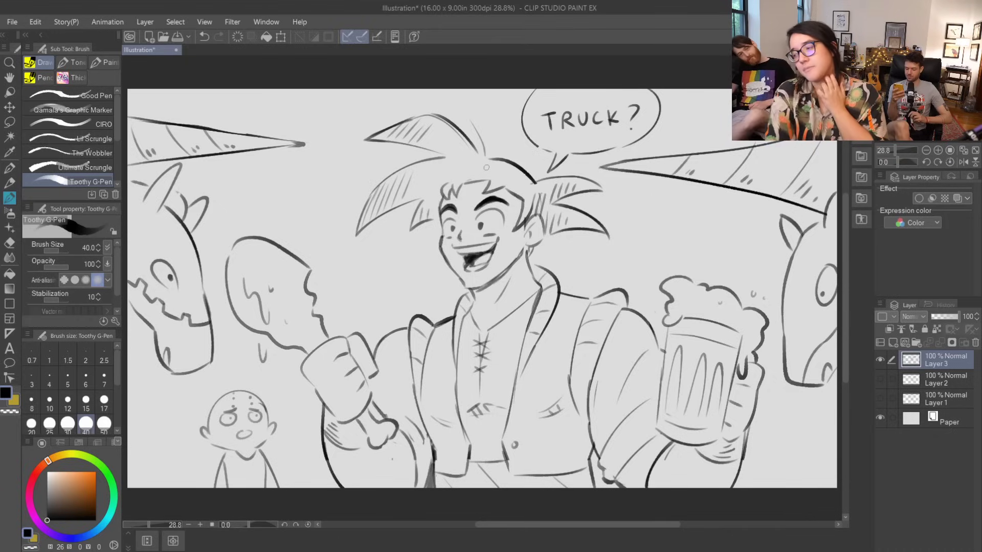
- Hide Layer 3 and add a new empty layer above it, undoing a test stroke
{"action": "left_click", "coordinate": [879, 360]}
{"action": "left_click", "coordinate": [892, 343]}
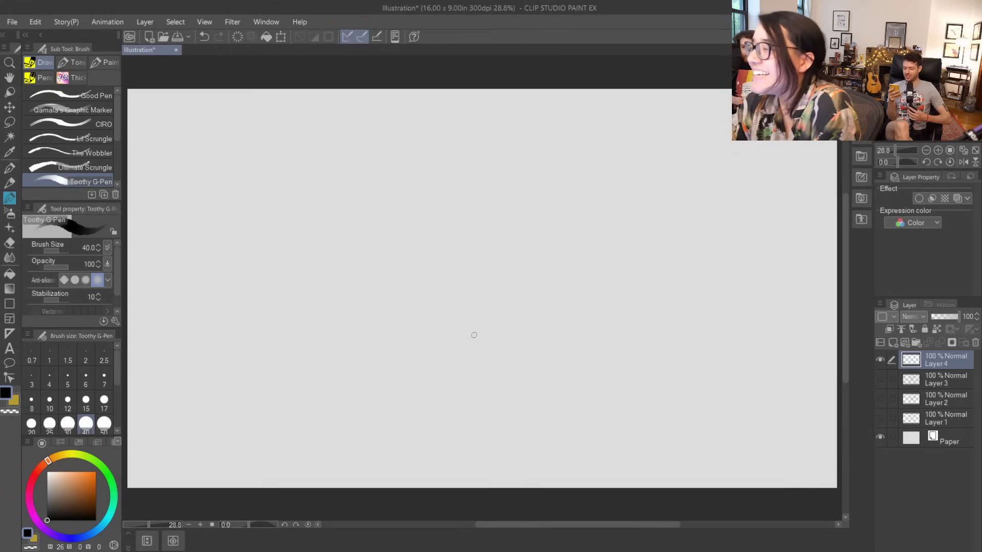
{"action": "mouse_move", "coordinate": [549, 290]}
{"action": "left_mouse_down"}
{"action": "mouse_move", "coordinate": [560, 263]}
{"action": "mouse_move", "coordinate": [563, 285]}
{"action": "mouse_move", "coordinate": [591, 239]}
{"action": "left_mouse_up"}
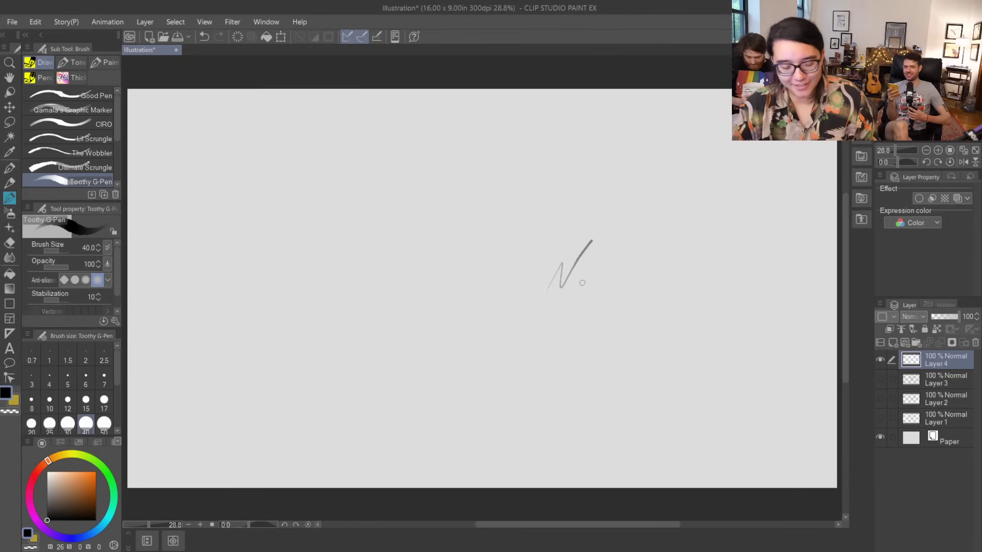
{"action": "key", "text": "ctrl+z"}
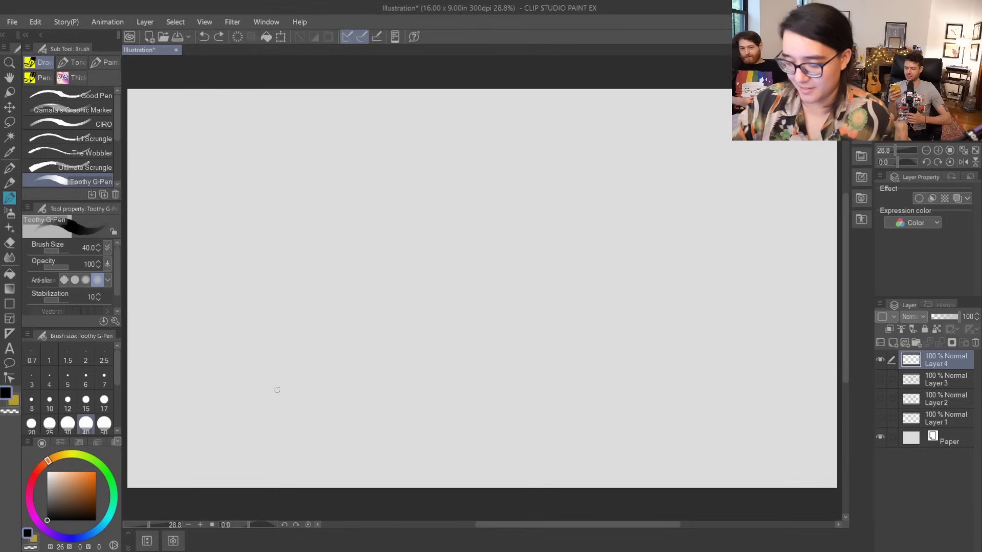
- Rough out a light side-view truck across the canvas with a boxy cab, low hood, cargo bed and straight underside
{"action": "left_click_drag", "start_coordinate": [284, 177], "coordinate": [264, 383]}
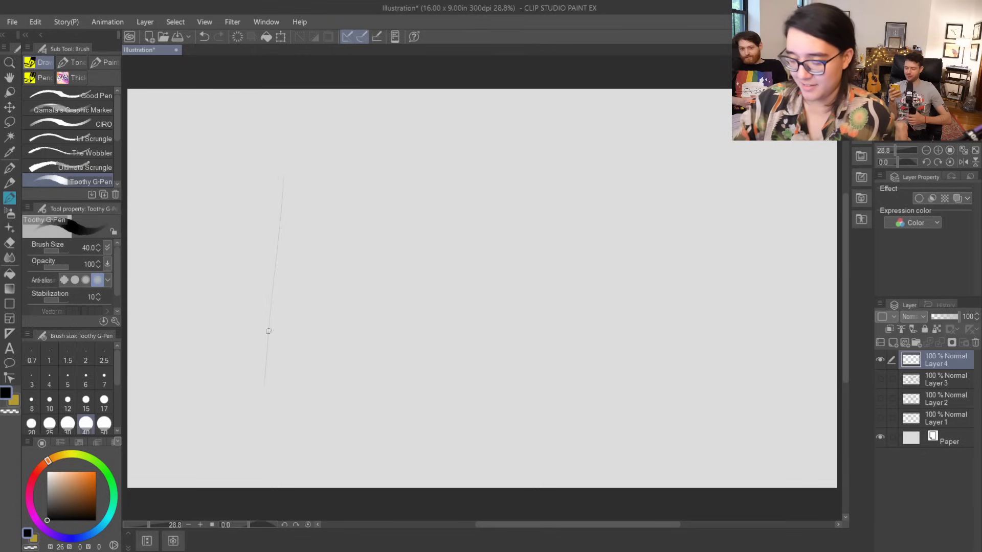
{"action": "mouse_move", "coordinate": [292, 192]}
{"action": "left_mouse_down"}
{"action": "mouse_move", "coordinate": [340, 186]}
{"action": "mouse_move", "coordinate": [490, 183]}
{"action": "mouse_move", "coordinate": [459, 229]}
{"action": "left_mouse_up"}
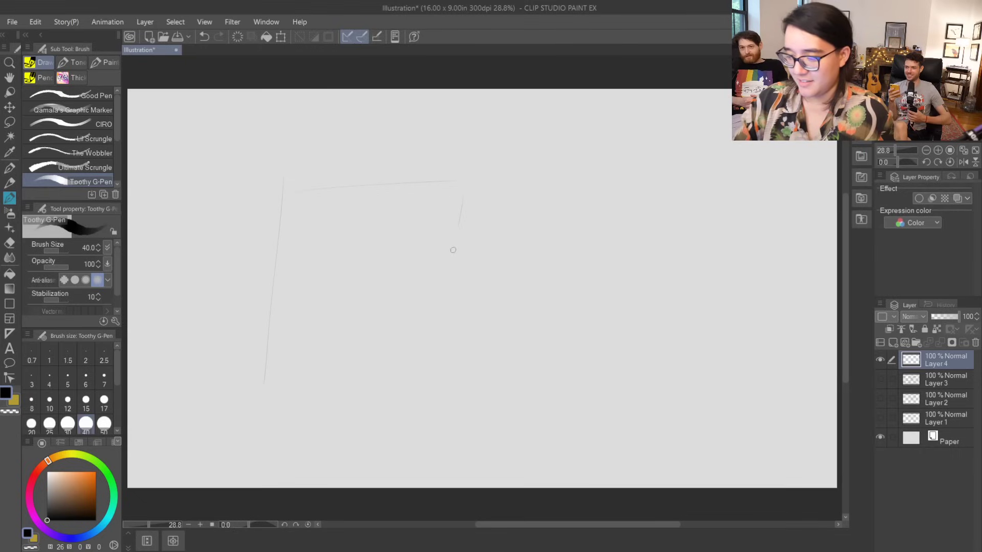
{"action": "mouse_move", "coordinate": [167, 389]}
{"action": "left_mouse_down"}
{"action": "mouse_move", "coordinate": [165, 336]}
{"action": "mouse_move", "coordinate": [445, 316]}
{"action": "mouse_move", "coordinate": [217, 315]}
{"action": "mouse_move", "coordinate": [209, 388]}
{"action": "mouse_move", "coordinate": [517, 399]}
{"action": "left_mouse_up"}
{"action": "key", "text": "ctrl+z"}
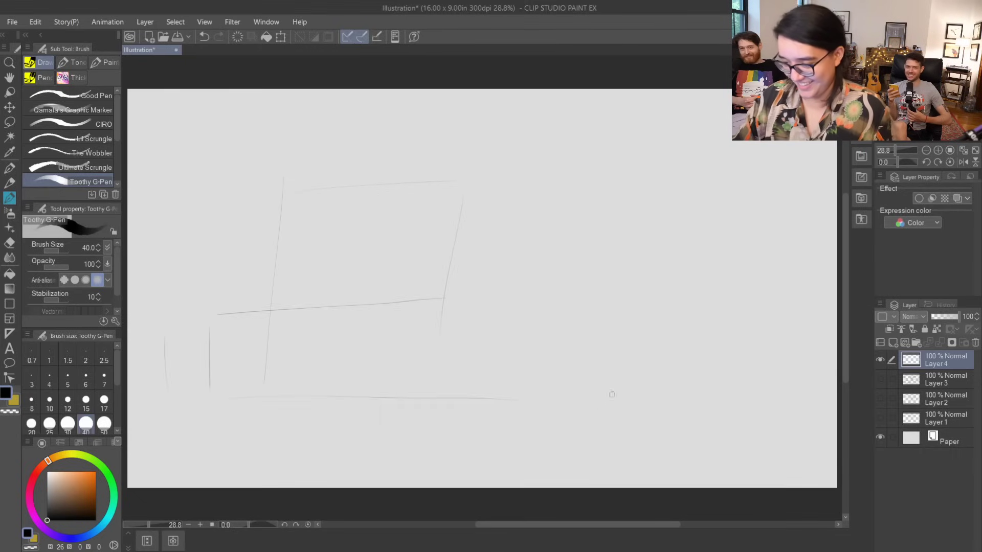
{"action": "mouse_move", "coordinate": [464, 196]}
{"action": "left_mouse_down"}
{"action": "mouse_move", "coordinate": [491, 203]}
{"action": "mouse_move", "coordinate": [601, 232]}
{"action": "mouse_move", "coordinate": [581, 275]}
{"action": "mouse_move", "coordinate": [604, 299]}
{"action": "mouse_move", "coordinate": [670, 322]}
{"action": "mouse_move", "coordinate": [783, 329]}
{"action": "mouse_move", "coordinate": [706, 388]}
{"action": "mouse_move", "coordinate": [538, 403]}
{"action": "left_mouse_up"}
{"action": "left_click_drag", "start_coordinate": [721, 355], "coordinate": [714, 392]}
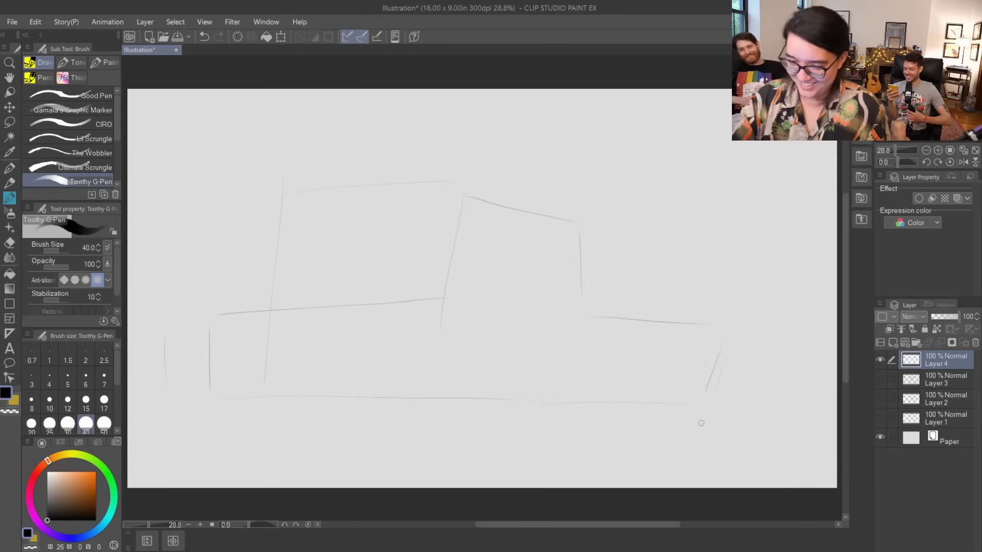
- Erase the upright guides at the truck's front and redraw a slanted windshield, sloping roof and rear cab edge
{"action": "left_click_drag", "start_coordinate": [274, 298], "coordinate": [290, 164]}
{"action": "left_click_drag", "start_coordinate": [171, 320], "coordinate": [165, 386]}
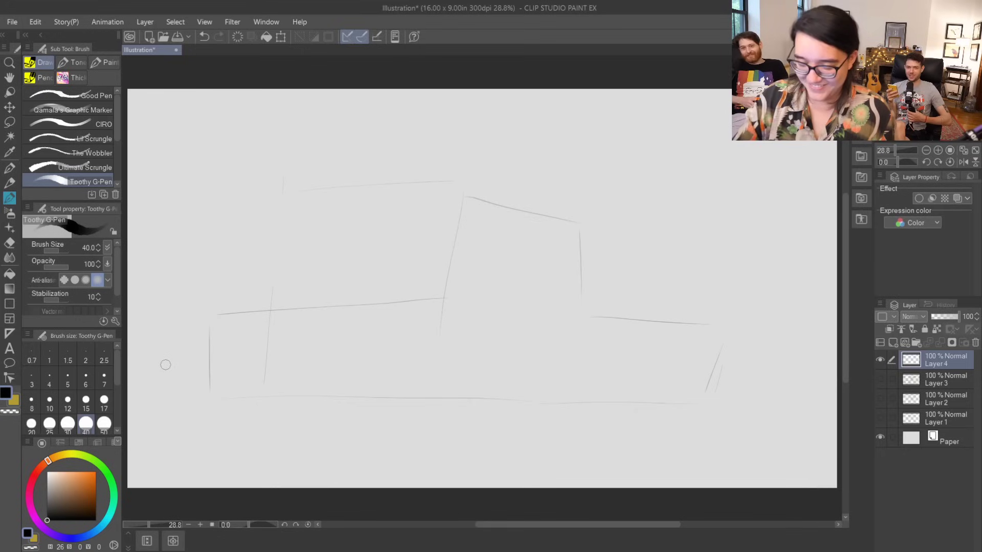
{"action": "mouse_move", "coordinate": [278, 295]}
{"action": "left_mouse_down"}
{"action": "mouse_move", "coordinate": [306, 195]}
{"action": "mouse_move", "coordinate": [428, 183]}
{"action": "mouse_move", "coordinate": [583, 229]}
{"action": "mouse_move", "coordinate": [581, 316]}
{"action": "mouse_move", "coordinate": [583, 291]}
{"action": "left_mouse_up"}
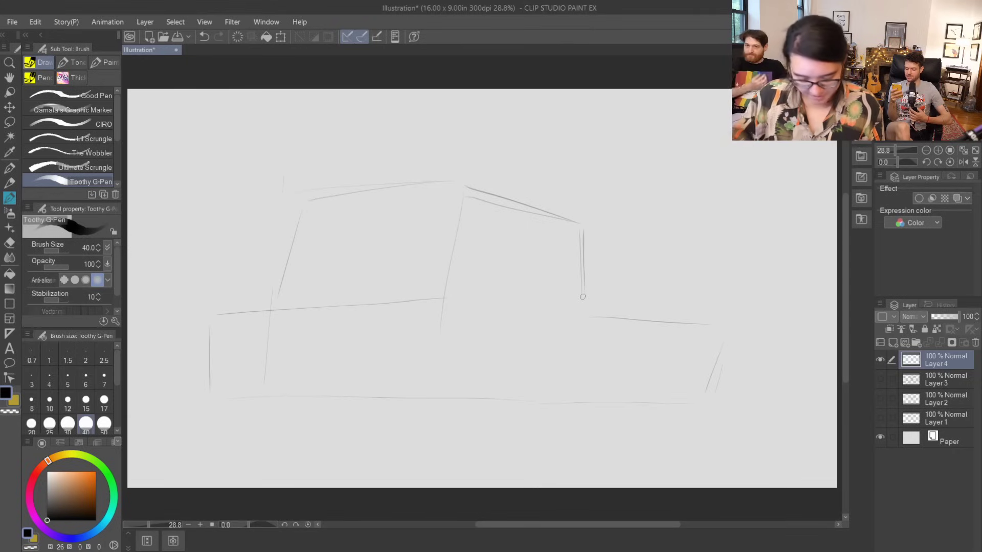
- Draw a rounded curve from the roof down the windshield and a rounded nose and lower edge for the truck's front
{"action": "mouse_move", "coordinate": [317, 193]}
{"action": "left_mouse_down"}
{"action": "mouse_move", "coordinate": [267, 266]}
{"action": "mouse_move", "coordinate": [211, 284]}
{"action": "left_mouse_up"}
{"action": "key", "text": "ctrl+z"}
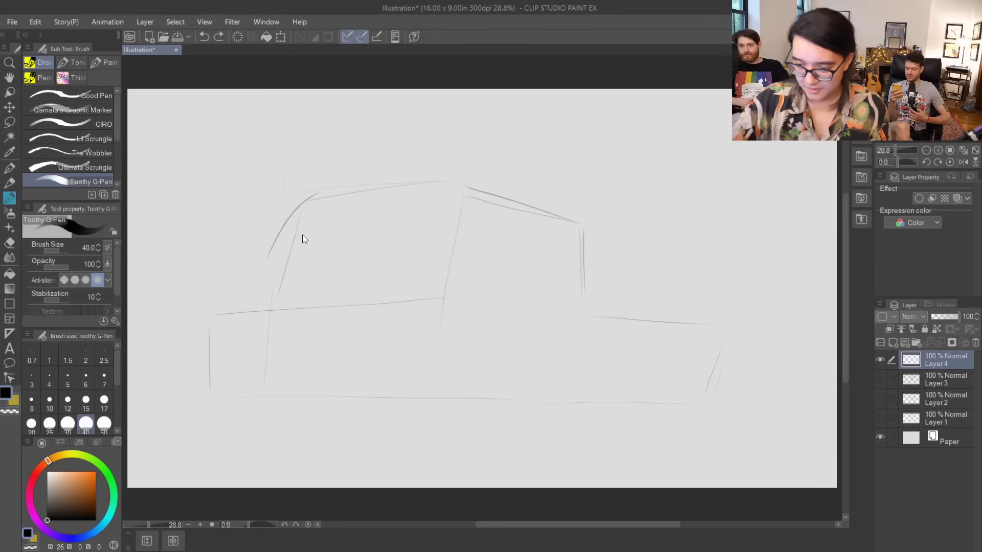
{"action": "mouse_move", "coordinate": [340, 191]}
{"action": "left_mouse_down"}
{"action": "mouse_move", "coordinate": [290, 203]}
{"action": "mouse_move", "coordinate": [215, 296]}
{"action": "left_mouse_up"}
{"action": "left_click_drag", "start_coordinate": [199, 393], "coordinate": [172, 333]}
{"action": "mouse_move", "coordinate": [182, 300]}
{"action": "left_mouse_down"}
{"action": "mouse_move", "coordinate": [217, 295]}
{"action": "mouse_move", "coordinate": [210, 377]}
{"action": "mouse_move", "coordinate": [297, 387]}
{"action": "left_mouse_up"}
{"action": "key", "text": "ctrl+z"}
{"action": "key", "text": "ctrl+z"}
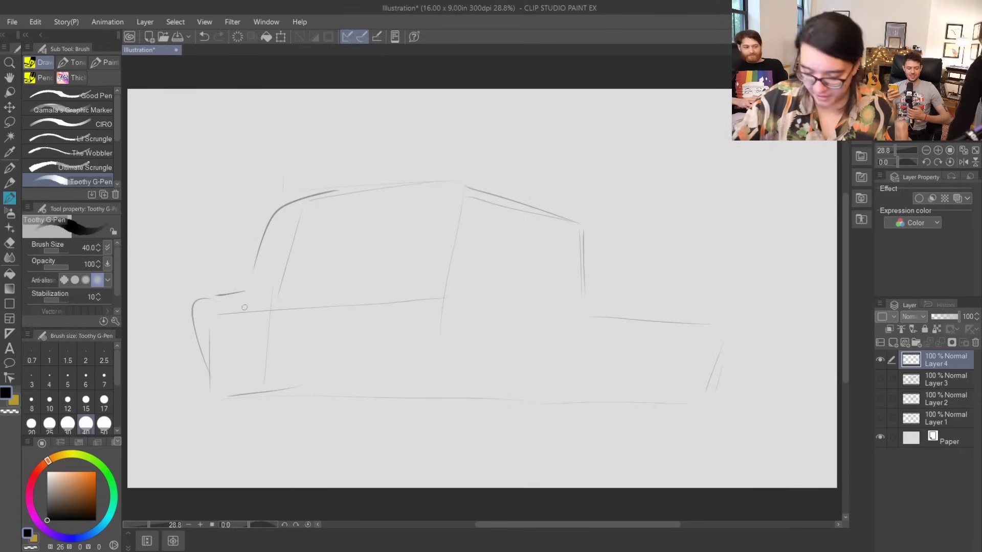
- Draw and darken a tall rounded fender shape at the truck's front with a line sweeping back from its top
{"action": "left_click_drag", "start_coordinate": [233, 296], "coordinate": [222, 377]}
{"action": "left_click_drag", "start_coordinate": [252, 279], "coordinate": [324, 366]}
{"action": "mouse_move", "coordinate": [229, 337]}
{"action": "left_mouse_down"}
{"action": "mouse_move", "coordinate": [223, 398]}
{"action": "mouse_move", "coordinate": [306, 393]}
{"action": "mouse_move", "coordinate": [275, 391]}
{"action": "mouse_move", "coordinate": [321, 396]}
{"action": "left_mouse_up"}
{"action": "left_click_drag", "start_coordinate": [331, 391], "coordinate": [331, 383]}
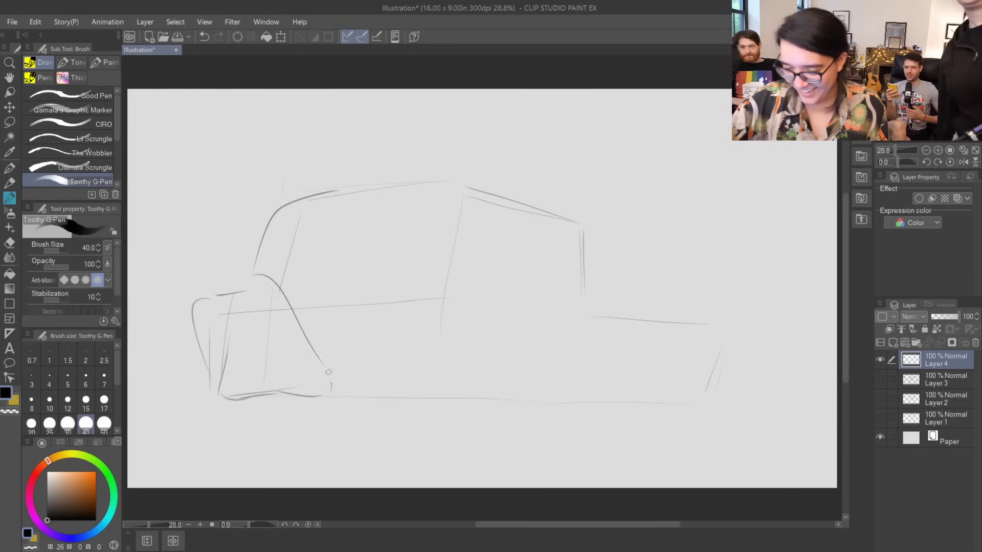
{"action": "left_click_drag", "start_coordinate": [220, 379], "coordinate": [234, 399]}
{"action": "mouse_move", "coordinate": [228, 339]}
{"action": "left_mouse_down"}
{"action": "mouse_move", "coordinate": [219, 395]}
{"action": "mouse_move", "coordinate": [237, 289]}
{"action": "mouse_move", "coordinate": [325, 299]}
{"action": "left_mouse_up"}
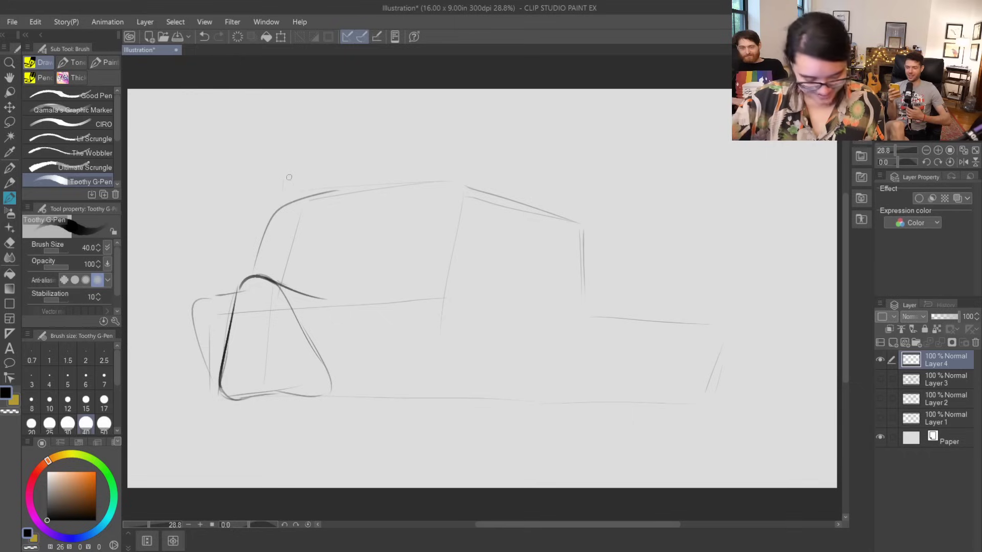
- Draw a jagged zigzag profile at the truck's nose and a sloping hood line up to the windshield
{"action": "mouse_move", "coordinate": [244, 288]}
{"action": "left_mouse_down"}
{"action": "mouse_move", "coordinate": [201, 303]}
{"action": "mouse_move", "coordinate": [212, 297]}
{"action": "mouse_move", "coordinate": [180, 357]}
{"action": "mouse_move", "coordinate": [196, 355]}
{"action": "mouse_move", "coordinate": [186, 381]}
{"action": "mouse_move", "coordinate": [204, 374]}
{"action": "left_mouse_up"}
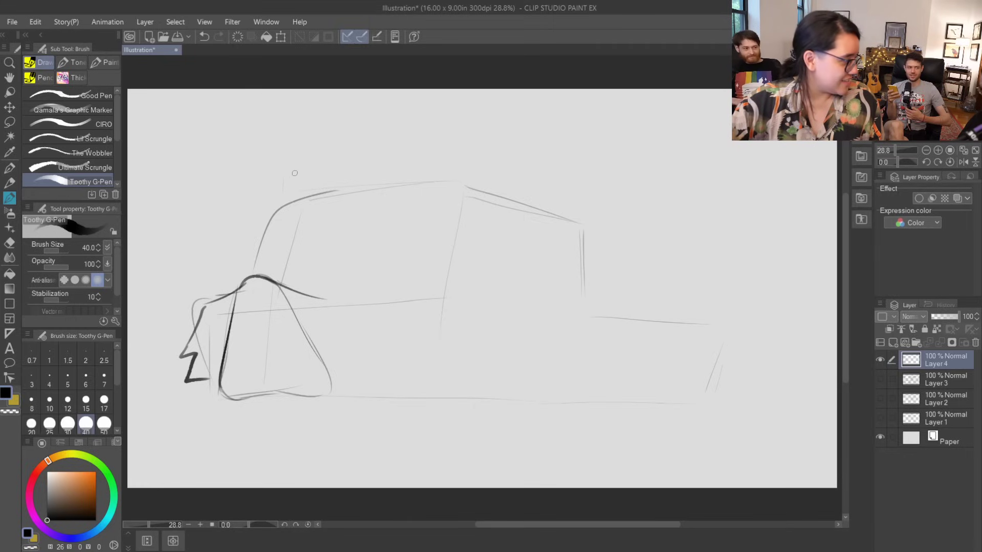
{"action": "left_click_drag", "start_coordinate": [203, 310], "coordinate": [251, 264]}
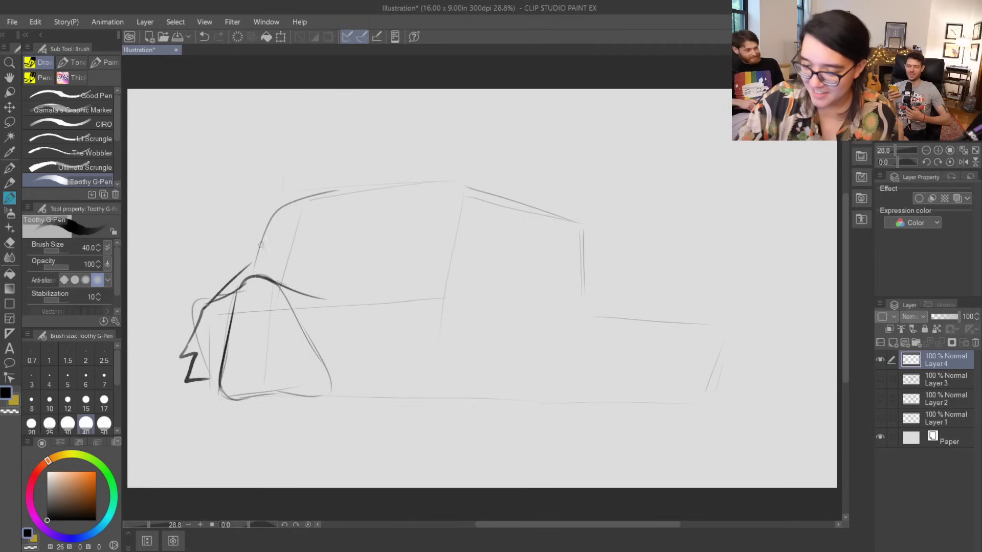
{"action": "key", "text": "ctrl+z"}
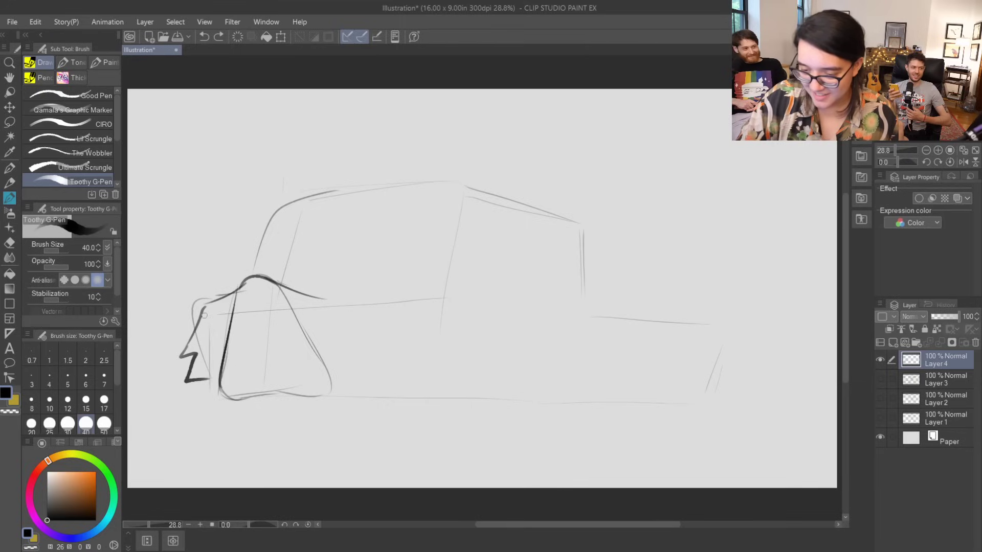
{"action": "left_click_drag", "start_coordinate": [202, 313], "coordinate": [253, 265]}
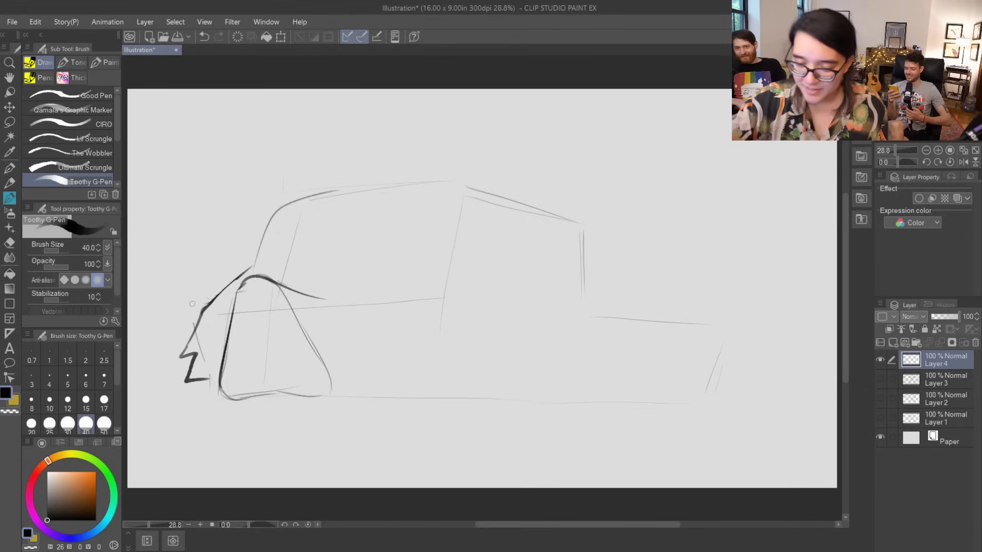
- Draw a pointed tusk at the nose and another on the cheek, and arch the roofline back to a zigzag rear edge
{"action": "mouse_move", "coordinate": [195, 335]}
{"action": "left_mouse_down"}
{"action": "mouse_move", "coordinate": [185, 294]}
{"action": "mouse_move", "coordinate": [187, 309]}
{"action": "mouse_move", "coordinate": [211, 265]}
{"action": "mouse_move", "coordinate": [213, 296]}
{"action": "left_mouse_up"}
{"action": "mouse_move", "coordinate": [369, 342]}
{"action": "left_mouse_down"}
{"action": "mouse_move", "coordinate": [379, 263]}
{"action": "mouse_move", "coordinate": [408, 324]}
{"action": "mouse_move", "coordinate": [395, 363]}
{"action": "left_mouse_up"}
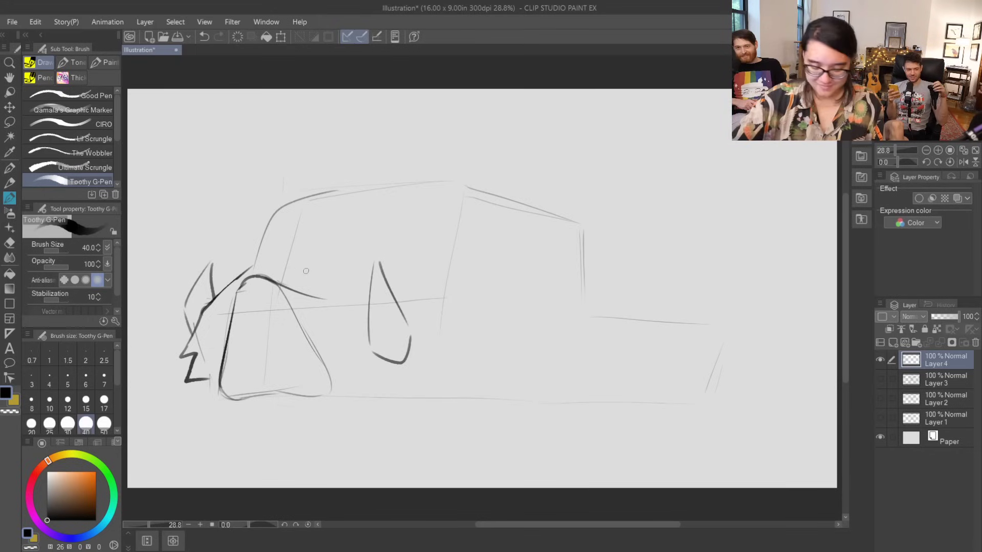
{"action": "mouse_move", "coordinate": [241, 275]}
{"action": "left_mouse_down"}
{"action": "mouse_move", "coordinate": [290, 193]}
{"action": "mouse_move", "coordinate": [281, 211]}
{"action": "mouse_move", "coordinate": [318, 189]}
{"action": "mouse_move", "coordinate": [537, 209]}
{"action": "mouse_move", "coordinate": [578, 235]}
{"action": "left_mouse_up"}
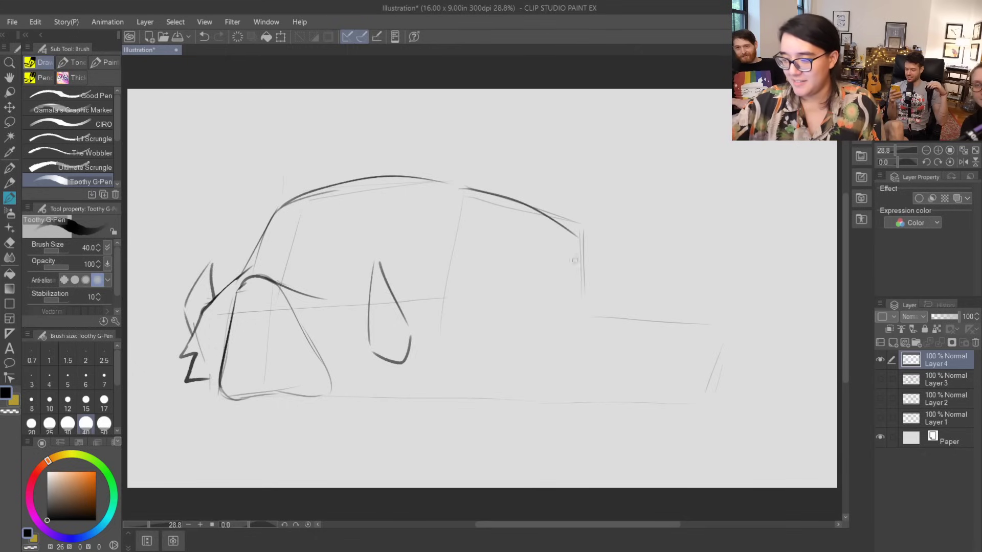
{"action": "mouse_move", "coordinate": [279, 207]}
{"action": "left_mouse_down"}
{"action": "mouse_move", "coordinate": [353, 174]}
{"action": "mouse_move", "coordinate": [551, 214]}
{"action": "mouse_move", "coordinate": [575, 256]}
{"action": "mouse_move", "coordinate": [607, 264]}
{"action": "mouse_move", "coordinate": [575, 353]}
{"action": "left_mouse_up"}
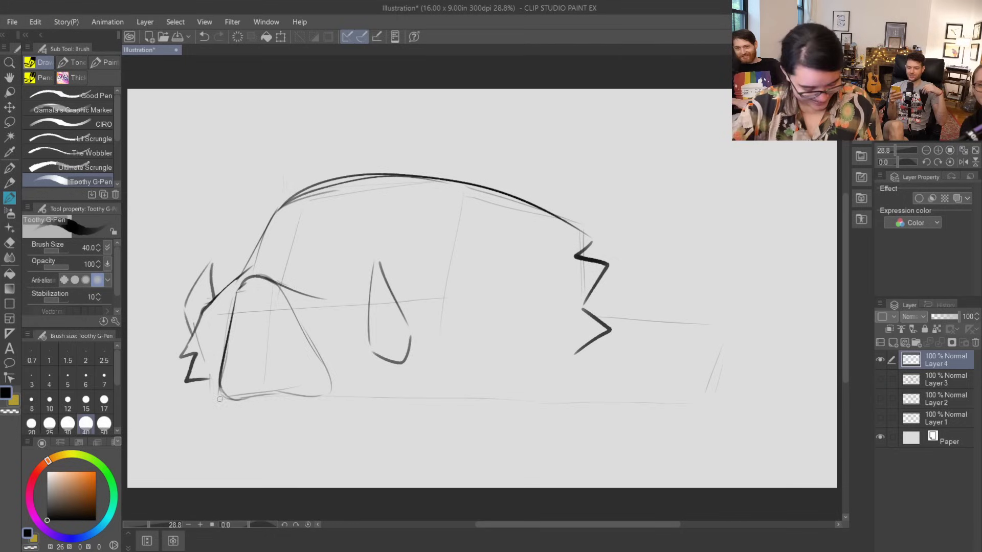
- Draw a jagged fur edge along the truck creature's underside from the nose to the rear, redrawing the straight stretch near the back
{"action": "mouse_move", "coordinate": [210, 379]}
{"action": "left_mouse_down"}
{"action": "mouse_move", "coordinate": [200, 414]}
{"action": "mouse_move", "coordinate": [224, 407]}
{"action": "mouse_move", "coordinate": [252, 424]}
{"action": "mouse_move", "coordinate": [347, 410]}
{"action": "mouse_move", "coordinate": [245, 426]}
{"action": "mouse_move", "coordinate": [249, 414]}
{"action": "mouse_move", "coordinate": [275, 432]}
{"action": "mouse_move", "coordinate": [294, 414]}
{"action": "mouse_move", "coordinate": [366, 416]}
{"action": "mouse_move", "coordinate": [394, 399]}
{"action": "mouse_move", "coordinate": [434, 421]}
{"action": "left_mouse_up"}
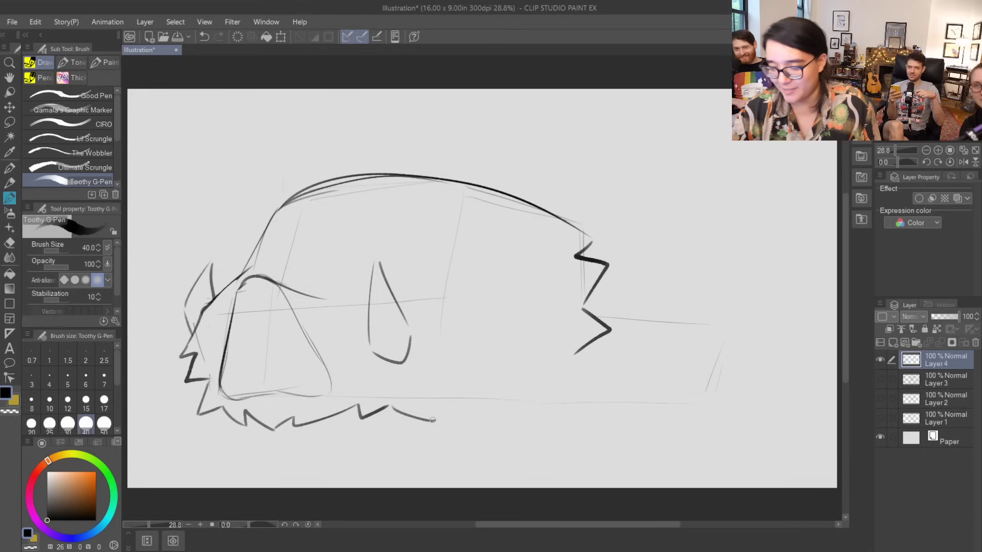
{"action": "mouse_move", "coordinate": [573, 354]}
{"action": "left_mouse_down"}
{"action": "mouse_move", "coordinate": [584, 396]}
{"action": "mouse_move", "coordinate": [566, 408]}
{"action": "mouse_move", "coordinate": [462, 407]}
{"action": "mouse_move", "coordinate": [416, 384]}
{"action": "mouse_move", "coordinate": [443, 411]}
{"action": "mouse_move", "coordinate": [427, 408]}
{"action": "mouse_move", "coordinate": [504, 412]}
{"action": "left_mouse_up"}
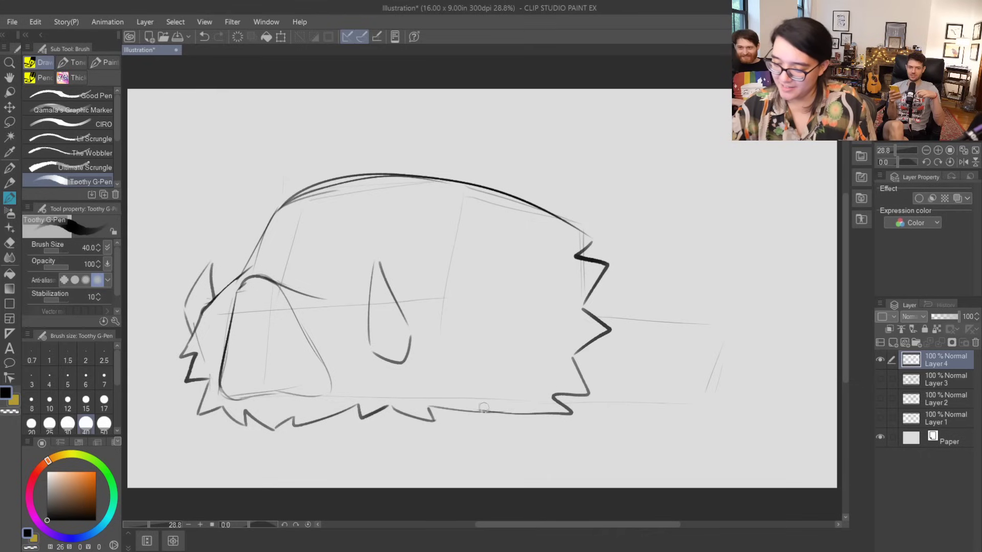
{"action": "left_click_drag", "start_coordinate": [469, 408], "coordinate": [507, 424]}
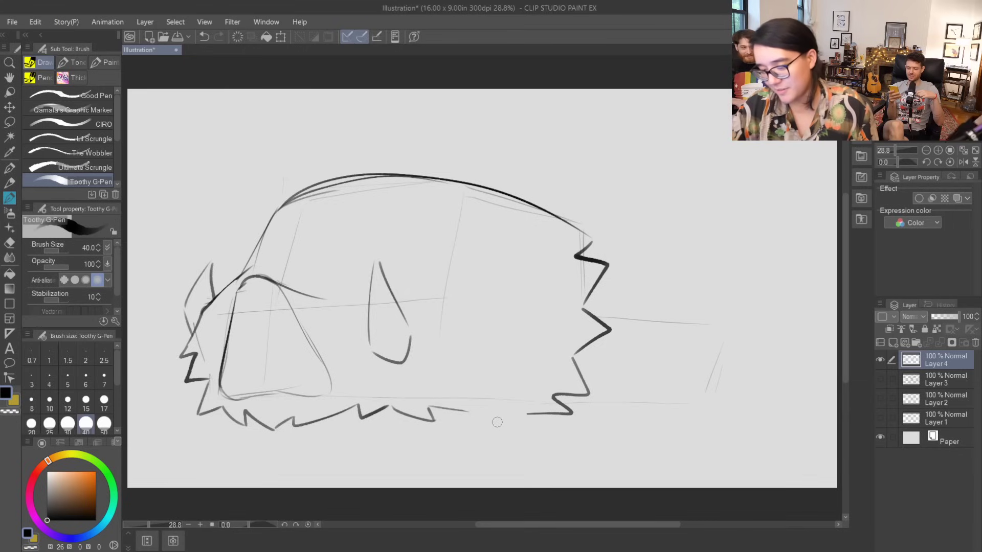
{"action": "left_click_drag", "start_coordinate": [433, 406], "coordinate": [570, 411]}
{"action": "key", "text": "ctrl+z"}
{"action": "left_click_drag", "start_coordinate": [432, 407], "coordinate": [571, 413]}
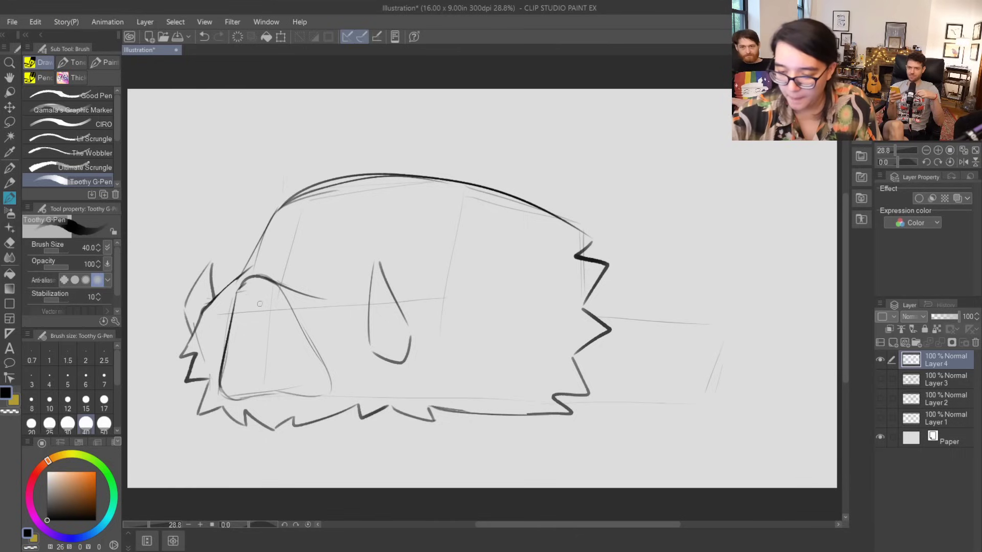
- Draw two slanted nostrils inside the snout shape, fill them dark, and extend a crease line up from each
{"action": "mouse_move", "coordinate": [264, 317]}
{"action": "left_mouse_down"}
{"action": "mouse_move", "coordinate": [297, 381]}
{"action": "mouse_move", "coordinate": [295, 340]}
{"action": "mouse_move", "coordinate": [269, 321]}
{"action": "mouse_move", "coordinate": [234, 384]}
{"action": "mouse_move", "coordinate": [238, 328]}
{"action": "left_mouse_up"}
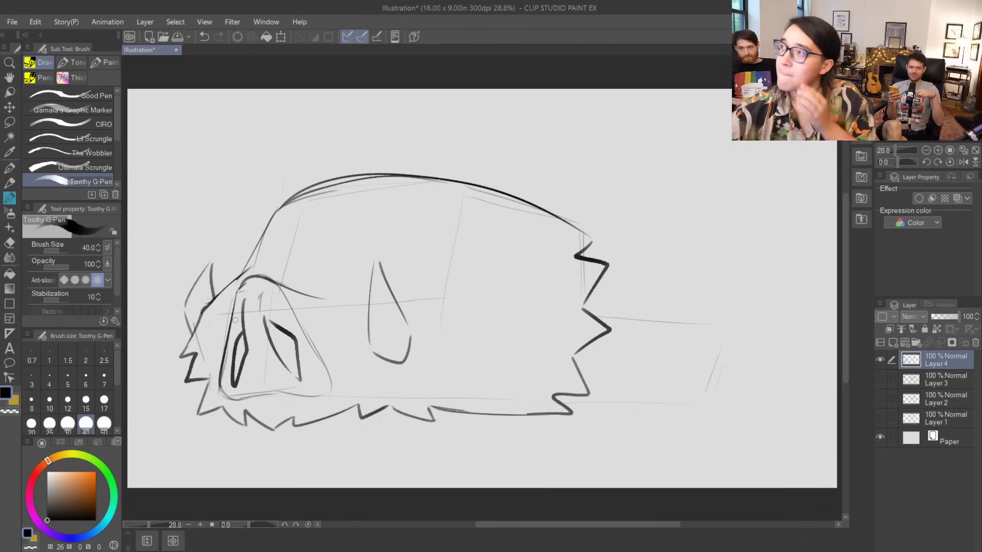
{"action": "left_click_drag", "start_coordinate": [236, 381], "coordinate": [243, 346]}
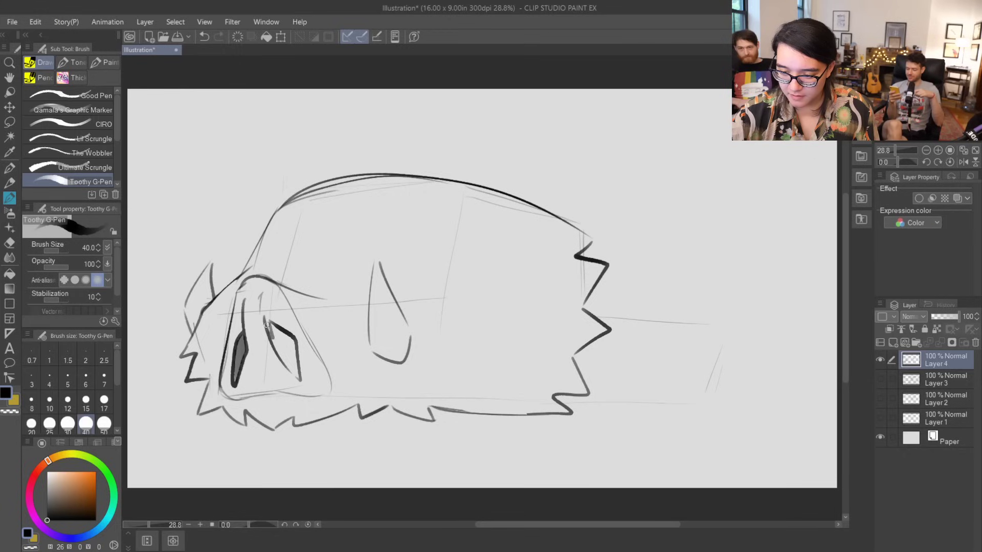
{"action": "mouse_move", "coordinate": [270, 325]}
{"action": "left_mouse_down"}
{"action": "mouse_move", "coordinate": [281, 354]}
{"action": "mouse_move", "coordinate": [270, 333]}
{"action": "mouse_move", "coordinate": [302, 362]}
{"action": "mouse_move", "coordinate": [306, 383]}
{"action": "mouse_move", "coordinate": [262, 323]}
{"action": "left_mouse_up"}
{"action": "mouse_move", "coordinate": [300, 379]}
{"action": "left_mouse_down"}
{"action": "mouse_move", "coordinate": [306, 355]}
{"action": "mouse_move", "coordinate": [273, 318]}
{"action": "mouse_move", "coordinate": [327, 377]}
{"action": "left_mouse_up"}
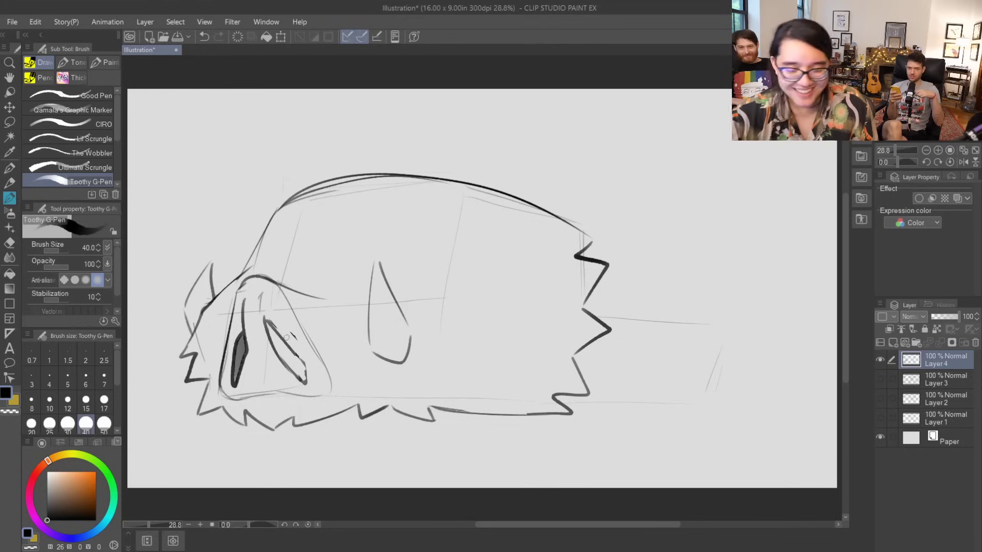
{"action": "mouse_move", "coordinate": [267, 322]}
{"action": "left_mouse_down"}
{"action": "mouse_move", "coordinate": [309, 366]}
{"action": "mouse_move", "coordinate": [305, 382]}
{"action": "mouse_move", "coordinate": [277, 351]}
{"action": "mouse_move", "coordinate": [308, 378]}
{"action": "mouse_move", "coordinate": [300, 358]}
{"action": "mouse_move", "coordinate": [276, 340]}
{"action": "mouse_move", "coordinate": [305, 378]}
{"action": "left_mouse_up"}
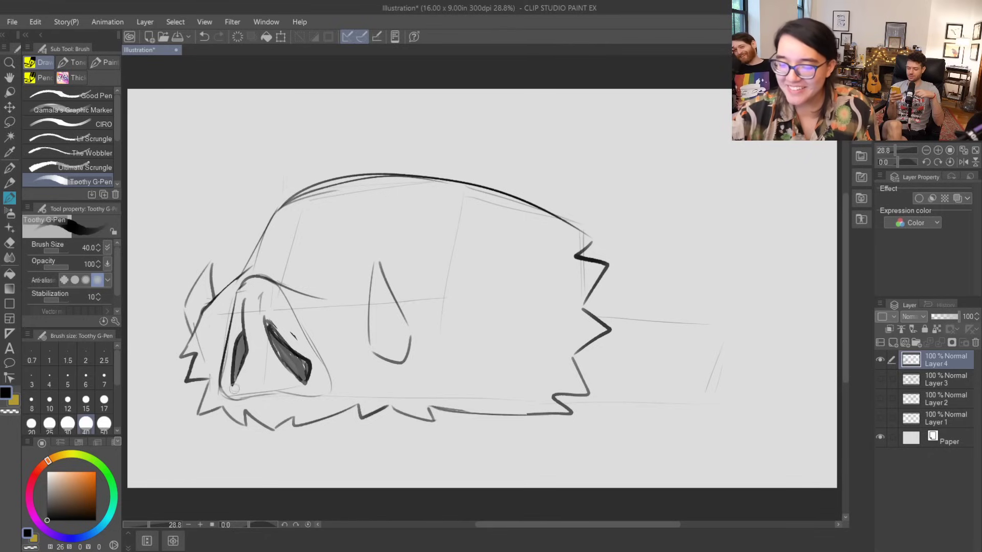
{"action": "mouse_move", "coordinate": [304, 360]}
{"action": "left_mouse_down"}
{"action": "mouse_move", "coordinate": [269, 319]}
{"action": "mouse_move", "coordinate": [288, 337]}
{"action": "mouse_move", "coordinate": [271, 298]}
{"action": "left_mouse_up"}
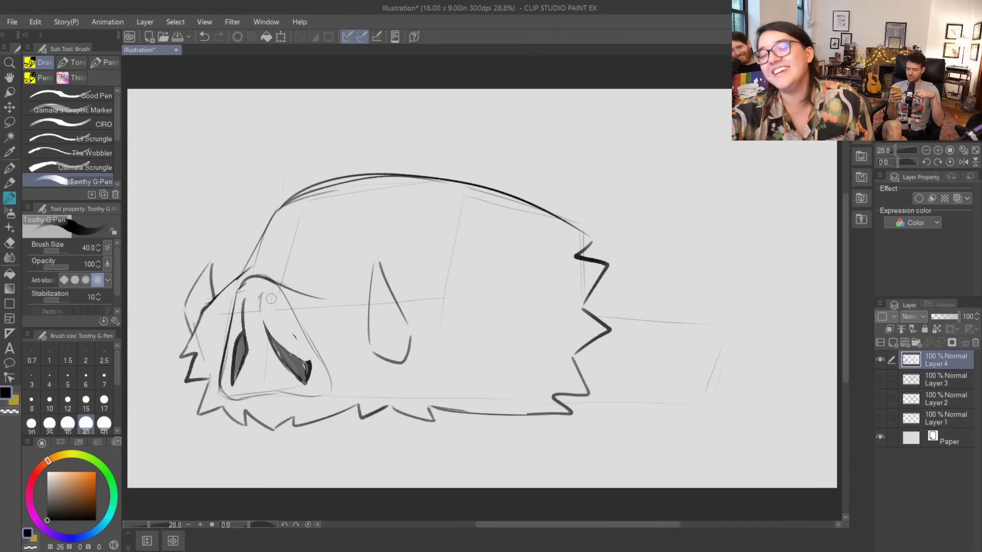
{"action": "left_click_drag", "start_coordinate": [270, 333], "coordinate": [263, 290]}
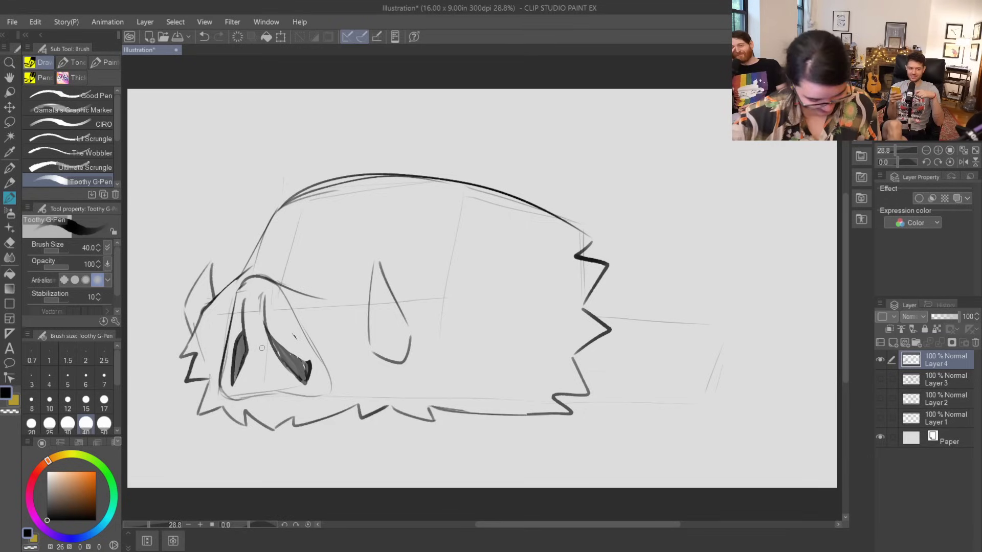
{"action": "mouse_move", "coordinate": [335, 290]}
{"action": "left_mouse_down"}
{"action": "mouse_move", "coordinate": [343, 231]}
{"action": "mouse_move", "coordinate": [442, 197]}
{"action": "left_mouse_up"}
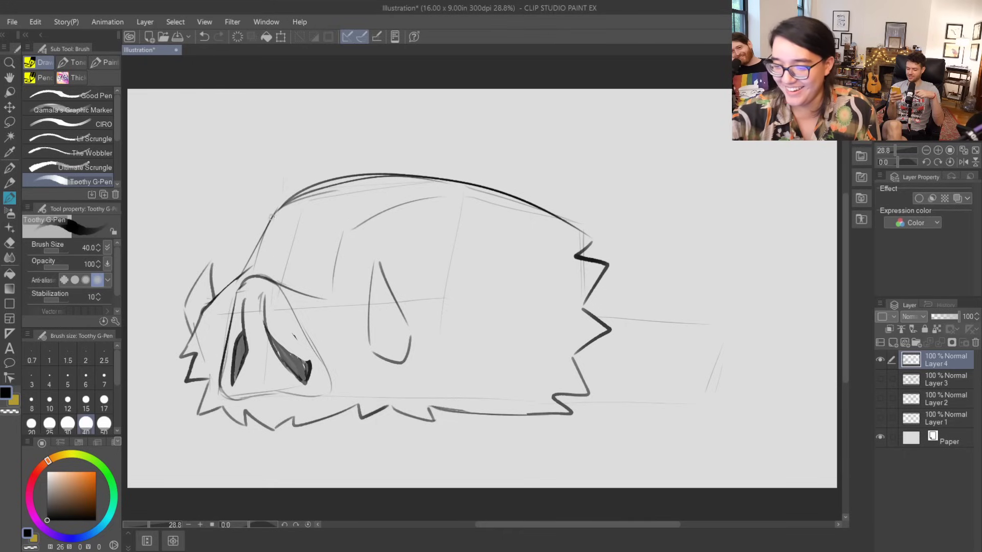
{"action": "left_click_drag", "start_coordinate": [233, 281], "coordinate": [245, 234]}
{"action": "key", "text": "ctrl+z"}
{"action": "key", "text": "ctrl+z"}
{"action": "key", "text": "ctrl+z"}
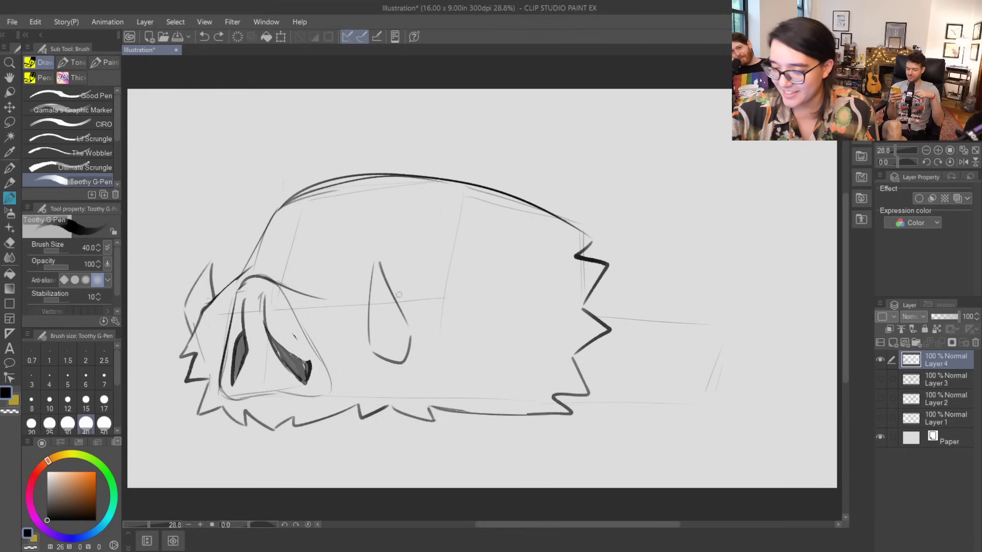
- Sketch a large eye outline at the rear of the creature's head with a short crease at its inner corner
{"action": "mouse_move", "coordinate": [398, 294]}
{"action": "left_mouse_down"}
{"action": "mouse_move", "coordinate": [420, 292]}
{"action": "mouse_move", "coordinate": [463, 211]}
{"action": "mouse_move", "coordinate": [564, 256]}
{"action": "left_mouse_up"}
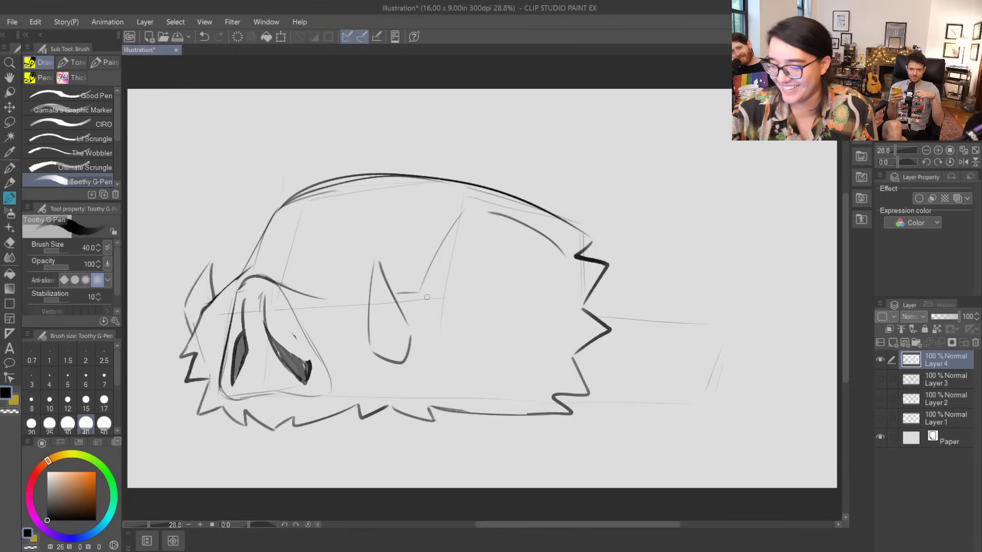
{"action": "mouse_move", "coordinate": [434, 294]}
{"action": "left_mouse_down"}
{"action": "mouse_move", "coordinate": [518, 313]}
{"action": "mouse_move", "coordinate": [504, 314]}
{"action": "mouse_move", "coordinate": [571, 272]}
{"action": "mouse_move", "coordinate": [565, 258]}
{"action": "mouse_move", "coordinate": [575, 279]}
{"action": "left_mouse_up"}
- Draw a rounded far eye bulging behind the snout and dark spiky fur tufts up the forehead
{"action": "mouse_move", "coordinate": [261, 220]}
{"action": "left_mouse_down"}
{"action": "mouse_move", "coordinate": [229, 262]}
{"action": "mouse_move", "coordinate": [231, 285]}
{"action": "mouse_move", "coordinate": [230, 250]}
{"action": "mouse_move", "coordinate": [265, 230]}
{"action": "left_mouse_up"}
{"action": "key", "text": "ctrl+z"}
{"action": "left_click_drag", "start_coordinate": [220, 288], "coordinate": [267, 219]}
{"action": "mouse_move", "coordinate": [255, 266]}
{"action": "left_mouse_down"}
{"action": "mouse_move", "coordinate": [278, 196]}
{"action": "mouse_move", "coordinate": [289, 204]}
{"action": "mouse_move", "coordinate": [340, 164]}
{"action": "mouse_move", "coordinate": [322, 180]}
{"action": "left_mouse_up"}
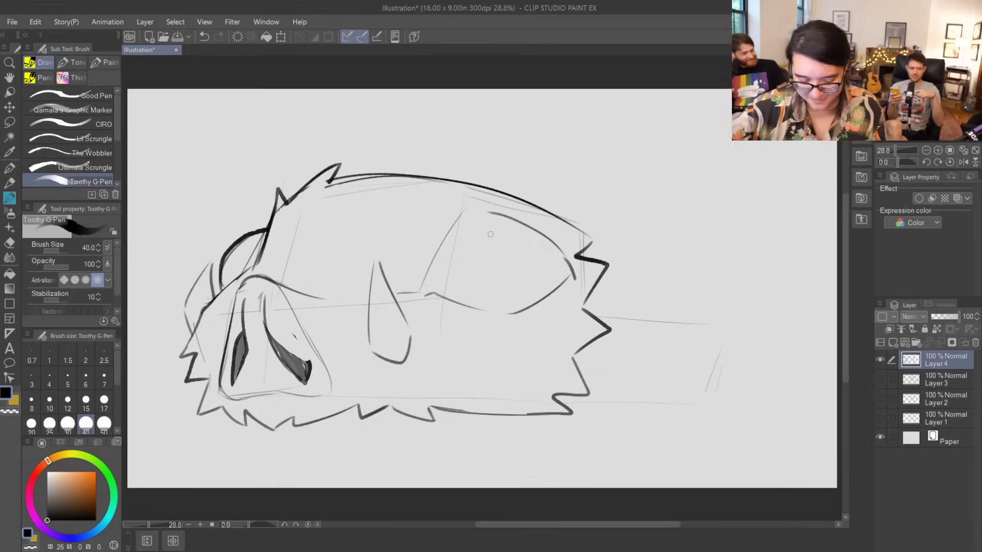
- Redraw the large eye with a darker, rounded outline over its sketch lines
{"action": "mouse_move", "coordinate": [510, 219]}
{"action": "left_mouse_down"}
{"action": "mouse_move", "coordinate": [432, 297]}
{"action": "mouse_move", "coordinate": [484, 309]}
{"action": "mouse_move", "coordinate": [559, 266]}
{"action": "mouse_move", "coordinate": [539, 301]}
{"action": "left_mouse_up"}
{"action": "left_click_drag", "start_coordinate": [464, 234], "coordinate": [513, 301]}
{"action": "key", "text": "ctrl+z"}
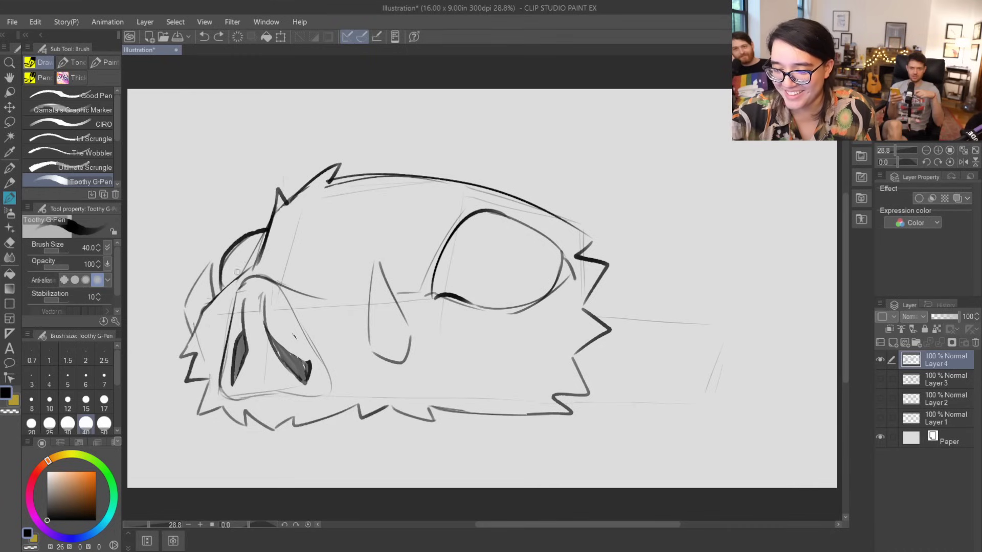
- Shade the far eye's inner side, draw a large circle inside the big eye, and darken the band around it
{"action": "mouse_move", "coordinate": [245, 237]}
{"action": "left_mouse_down"}
{"action": "mouse_move", "coordinate": [253, 268]}
{"action": "mouse_move", "coordinate": [265, 235]}
{"action": "mouse_move", "coordinate": [251, 238]}
{"action": "mouse_move", "coordinate": [248, 272]}
{"action": "left_mouse_up"}
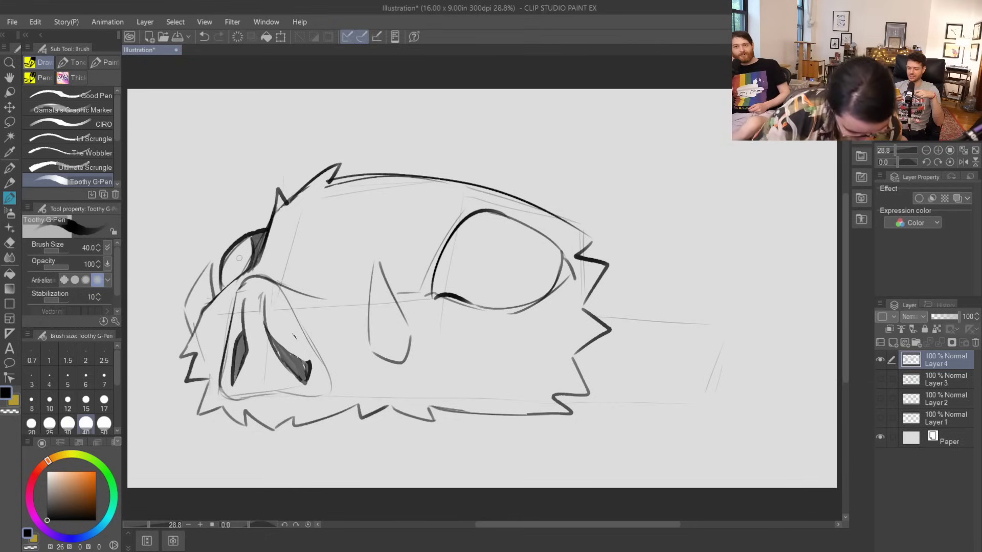
{"action": "left_click_drag", "start_coordinate": [490, 214], "coordinate": [516, 291]}
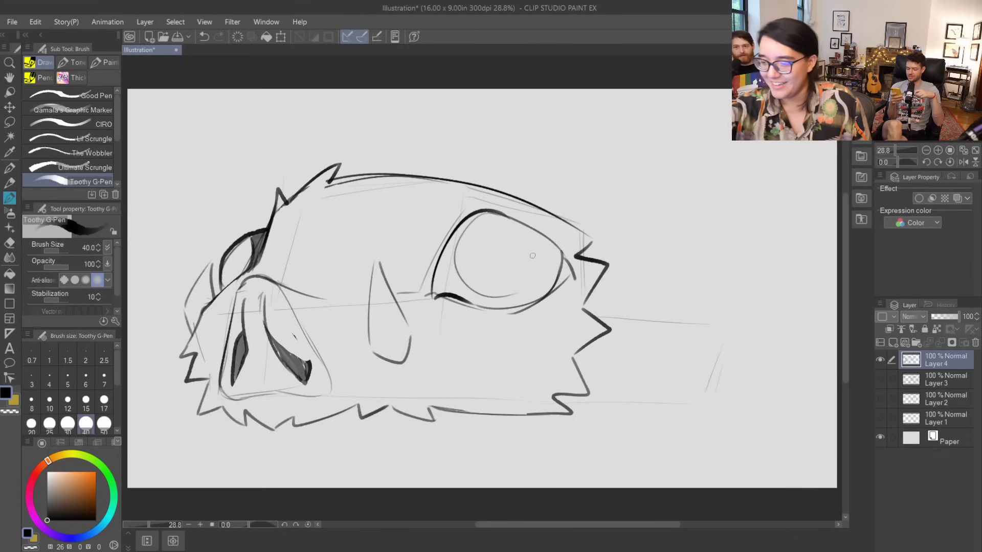
{"action": "left_click_drag", "start_coordinate": [529, 231], "coordinate": [506, 297]}
{"action": "mouse_move", "coordinate": [442, 259]}
{"action": "left_mouse_down"}
{"action": "mouse_move", "coordinate": [479, 309]}
{"action": "mouse_move", "coordinate": [451, 243]}
{"action": "mouse_move", "coordinate": [448, 252]}
{"action": "mouse_move", "coordinate": [456, 290]}
{"action": "mouse_move", "coordinate": [456, 230]}
{"action": "mouse_move", "coordinate": [456, 239]}
{"action": "mouse_move", "coordinate": [476, 215]}
{"action": "mouse_move", "coordinate": [448, 281]}
{"action": "mouse_move", "coordinate": [446, 269]}
{"action": "mouse_move", "coordinate": [496, 302]}
{"action": "mouse_move", "coordinate": [487, 306]}
{"action": "mouse_move", "coordinate": [519, 305]}
{"action": "mouse_move", "coordinate": [553, 288]}
{"action": "mouse_move", "coordinate": [558, 246]}
{"action": "left_mouse_up"}
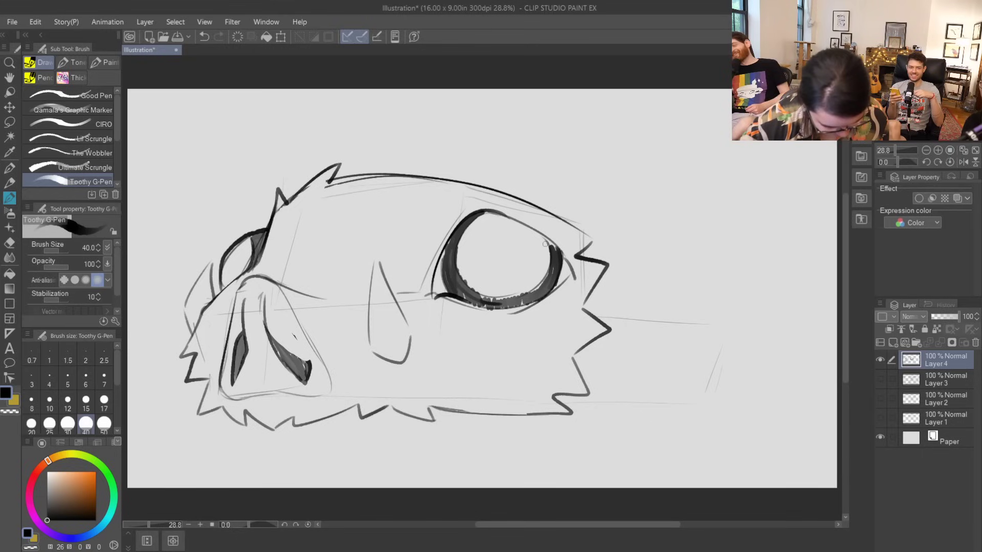
- Close the cheek tusk's edge and add a small zigzag mark beside it
{"action": "mouse_move", "coordinate": [407, 321]}
{"action": "left_mouse_down"}
{"action": "mouse_move", "coordinate": [415, 339]}
{"action": "mouse_move", "coordinate": [426, 324]}
{"action": "mouse_move", "coordinate": [424, 337]}
{"action": "left_mouse_up"}
{"action": "key", "text": "ctrl+z"}
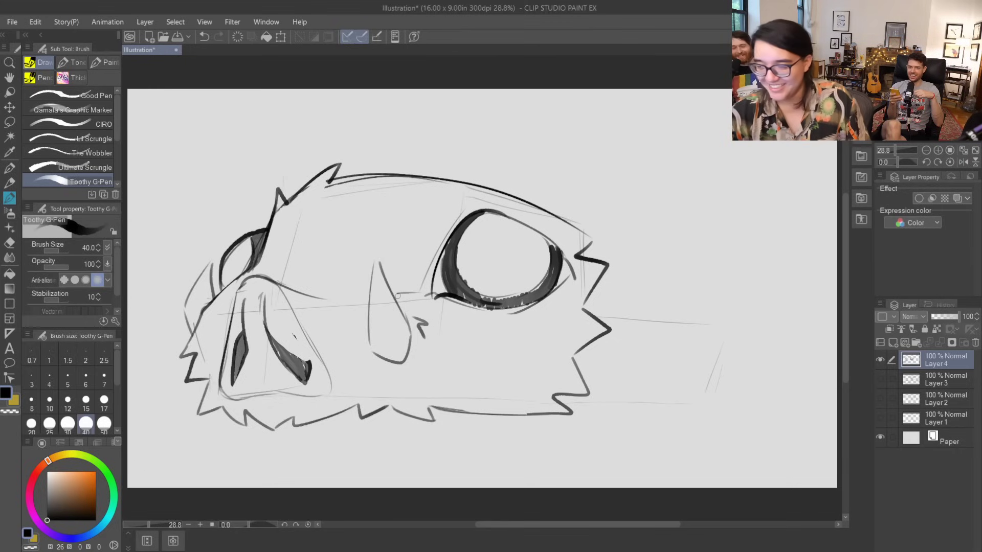
- Sketch a small boxy truck in the canvas's upper-right area, with hood, cab, short bed, side lines and three round wheels
{"action": "mouse_move", "coordinate": [661, 231]}
{"action": "left_mouse_down"}
{"action": "mouse_move", "coordinate": [665, 209]}
{"action": "mouse_move", "coordinate": [720, 193]}
{"action": "left_mouse_up"}
{"action": "mouse_move", "coordinate": [661, 231]}
{"action": "left_mouse_down"}
{"action": "mouse_move", "coordinate": [641, 254]}
{"action": "mouse_move", "coordinate": [720, 252]}
{"action": "left_mouse_up"}
{"action": "mouse_move", "coordinate": [720, 198]}
{"action": "left_mouse_down"}
{"action": "mouse_move", "coordinate": [718, 224]}
{"action": "mouse_move", "coordinate": [746, 220]}
{"action": "mouse_move", "coordinate": [786, 237]}
{"action": "left_mouse_up"}
{"action": "mouse_move", "coordinate": [726, 254]}
{"action": "left_mouse_down"}
{"action": "mouse_move", "coordinate": [779, 251]}
{"action": "mouse_move", "coordinate": [763, 253]}
{"action": "left_mouse_up"}
{"action": "left_click_drag", "start_coordinate": [650, 256], "coordinate": [763, 252]}
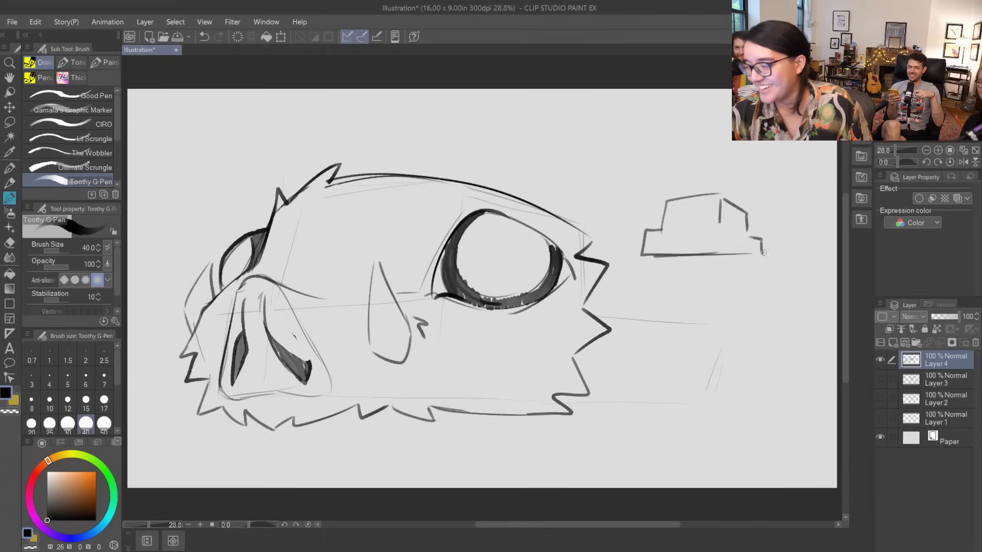
{"action": "mouse_move", "coordinate": [716, 199]}
{"action": "left_mouse_down"}
{"action": "mouse_move", "coordinate": [710, 261]}
{"action": "mouse_move", "coordinate": [717, 248]}
{"action": "left_mouse_up"}
{"action": "mouse_move", "coordinate": [744, 254]}
{"action": "left_mouse_down"}
{"action": "mouse_move", "coordinate": [743, 262]}
{"action": "mouse_move", "coordinate": [747, 250]}
{"action": "left_mouse_up"}
{"action": "left_click_drag", "start_coordinate": [657, 257], "coordinate": [660, 254]}
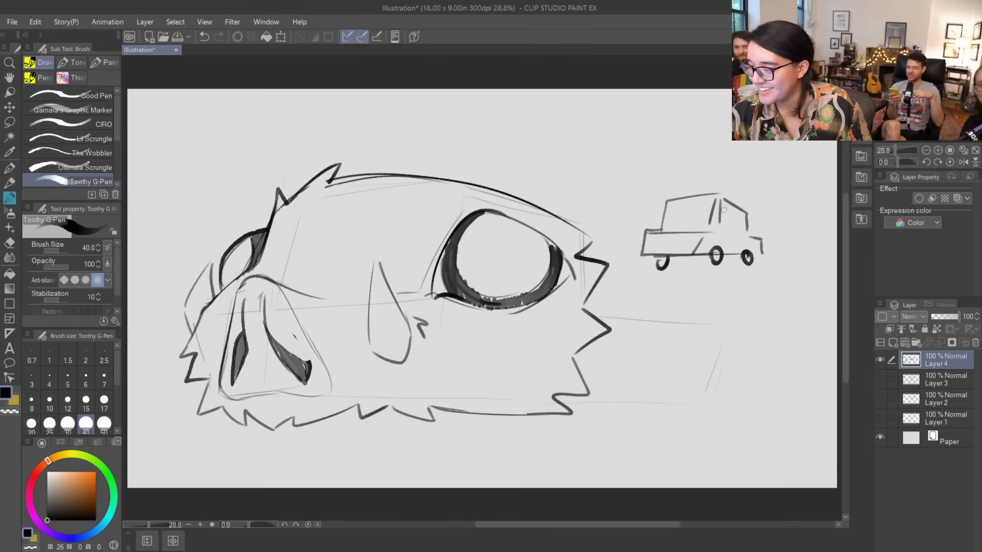
- Give the small truck two horns, a fanged grin, angry brows and eyes, and add a side window and mirror
{"action": "mouse_move", "coordinate": [708, 195]}
{"action": "left_mouse_down"}
{"action": "mouse_move", "coordinate": [687, 195]}
{"action": "mouse_move", "coordinate": [674, 249]}
{"action": "left_mouse_up"}
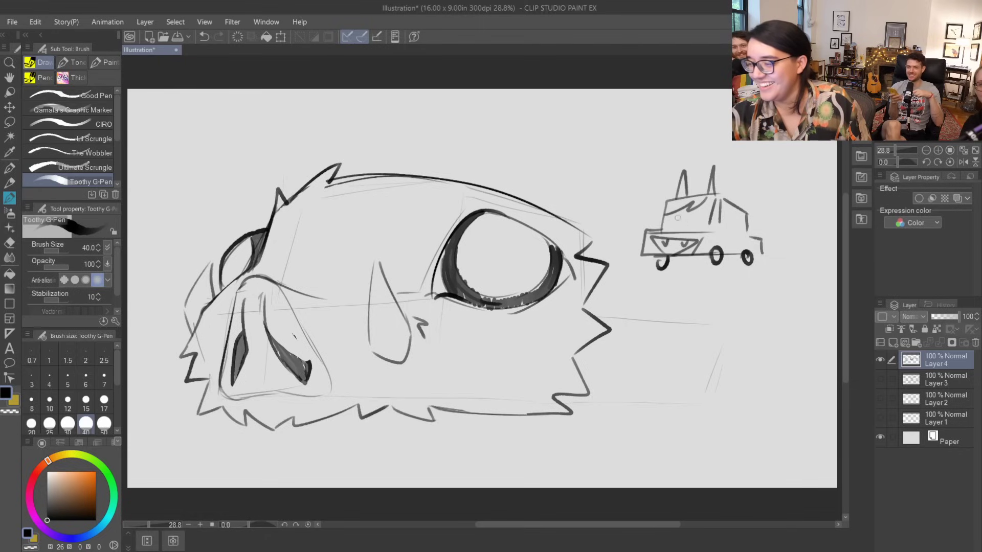
{"action": "mouse_move", "coordinate": [664, 212]}
{"action": "left_mouse_down"}
{"action": "mouse_move", "coordinate": [675, 223]}
{"action": "mouse_move", "coordinate": [706, 209]}
{"action": "left_mouse_up"}
{"action": "left_click_drag", "start_coordinate": [704, 219], "coordinate": [703, 219]}
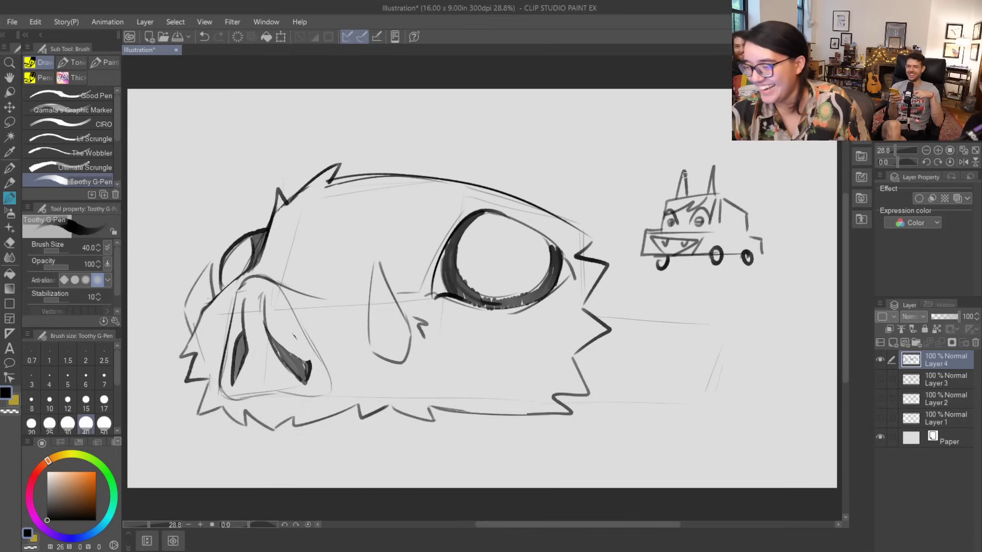
{"action": "mouse_move", "coordinate": [725, 225]}
{"action": "left_mouse_down"}
{"action": "mouse_move", "coordinate": [656, 229]}
{"action": "mouse_move", "coordinate": [748, 235]}
{"action": "mouse_move", "coordinate": [741, 241]}
{"action": "mouse_move", "coordinate": [733, 200]}
{"action": "mouse_move", "coordinate": [760, 238]}
{"action": "left_mouse_up"}
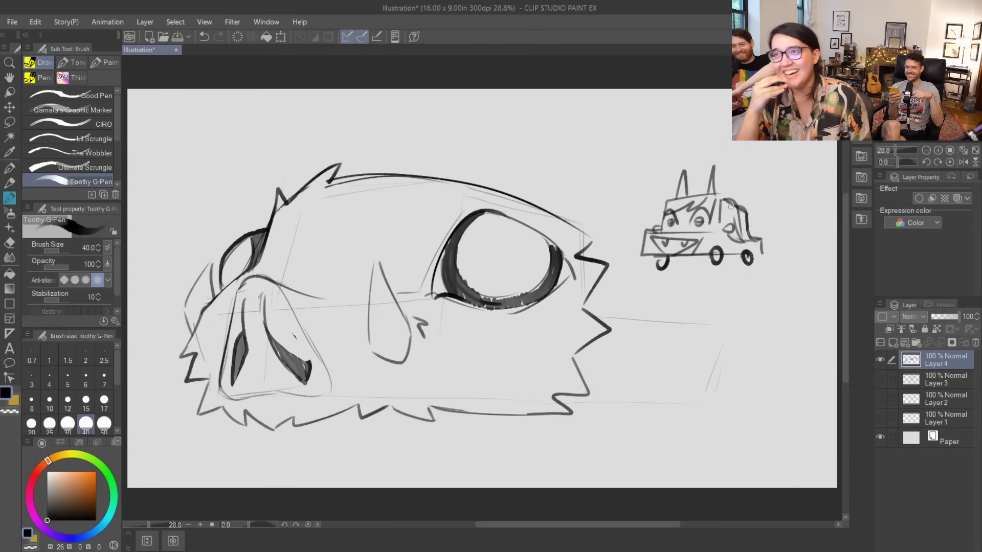
- Darken the large truck bed's top and tail edges and draw a round rear wheel beneath it
{"action": "mouse_move", "coordinate": [584, 308]}
{"action": "left_mouse_down"}
{"action": "mouse_move", "coordinate": [684, 321]}
{"action": "mouse_move", "coordinate": [670, 396]}
{"action": "left_mouse_up"}
{"action": "mouse_move", "coordinate": [578, 364]}
{"action": "left_mouse_down"}
{"action": "mouse_move", "coordinate": [575, 450]}
{"action": "mouse_move", "coordinate": [568, 400]}
{"action": "mouse_move", "coordinate": [567, 442]}
{"action": "mouse_move", "coordinate": [595, 450]}
{"action": "left_mouse_up"}
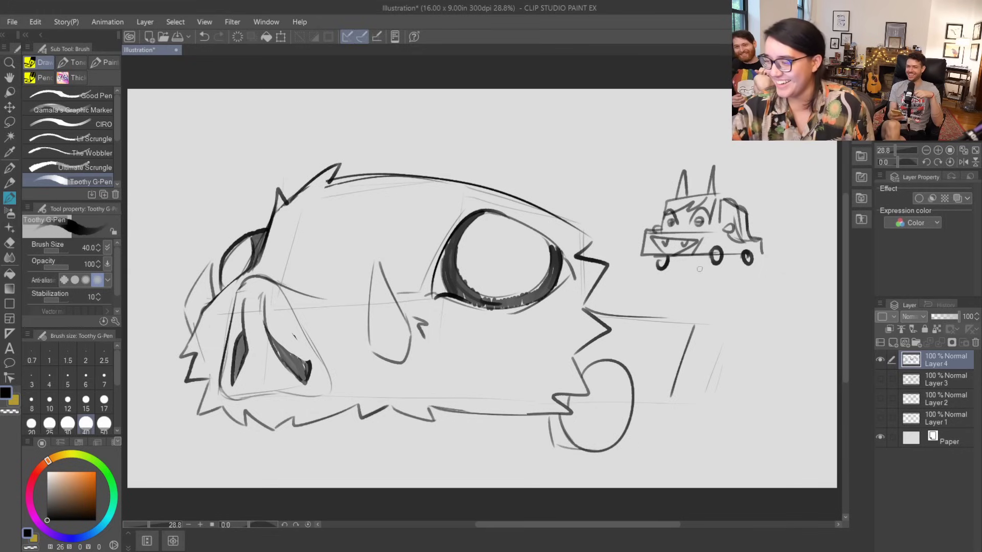
- Draw a ground shadow under the small truck, a sloping ledge line behind it, and bare forked tree lines beside it
{"action": "left_click_drag", "start_coordinate": [658, 273], "coordinate": [805, 270]}
{"action": "key", "text": "ctrl+z"}
{"action": "mouse_move", "coordinate": [671, 274]}
{"action": "left_mouse_down"}
{"action": "mouse_move", "coordinate": [769, 306]}
{"action": "mouse_move", "coordinate": [715, 283]}
{"action": "mouse_move", "coordinate": [768, 297]}
{"action": "mouse_move", "coordinate": [642, 279]}
{"action": "mouse_move", "coordinate": [730, 273]}
{"action": "mouse_move", "coordinate": [771, 295]}
{"action": "mouse_move", "coordinate": [793, 259]}
{"action": "mouse_move", "coordinate": [784, 229]}
{"action": "mouse_move", "coordinate": [806, 256]}
{"action": "mouse_move", "coordinate": [801, 276]}
{"action": "left_mouse_up"}
{"action": "mouse_move", "coordinate": [819, 237]}
{"action": "left_mouse_down"}
{"action": "mouse_move", "coordinate": [805, 276]}
{"action": "mouse_move", "coordinate": [817, 280]}
{"action": "left_mouse_up"}
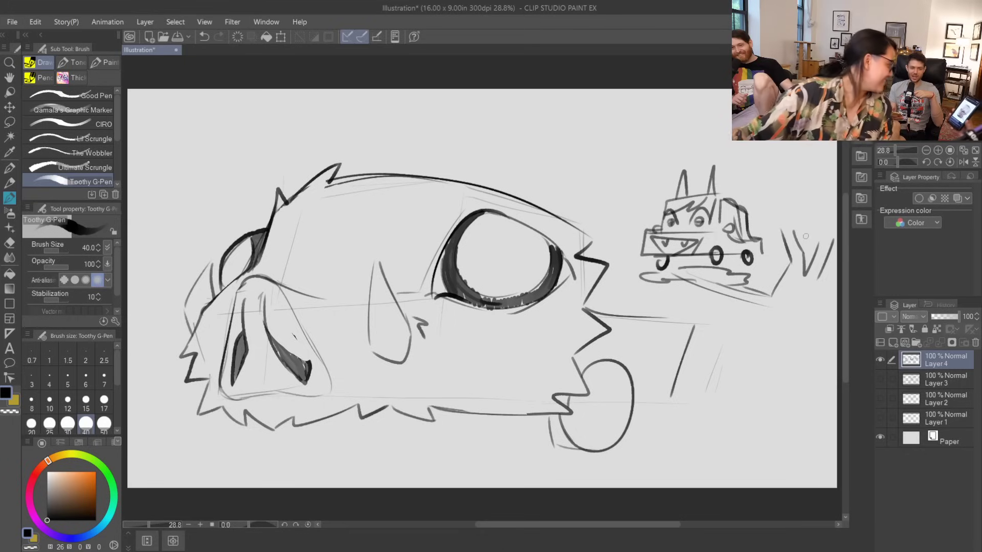
- Add wavy cloud and foliage lines around the small truck and a cliff edge with grass tufts, and shade the truck's rear side
{"action": "left_click_drag", "start_coordinate": [759, 225], "coordinate": [815, 219]}
{"action": "left_click_drag", "start_coordinate": [725, 193], "coordinate": [751, 170]}
{"action": "mouse_move", "coordinate": [677, 190]}
{"action": "left_mouse_down"}
{"action": "mouse_move", "coordinate": [648, 152]}
{"action": "mouse_move", "coordinate": [730, 127]}
{"action": "left_mouse_up"}
{"action": "mouse_move", "coordinate": [771, 309]}
{"action": "left_mouse_down"}
{"action": "mouse_move", "coordinate": [787, 338]}
{"action": "mouse_move", "coordinate": [788, 393]}
{"action": "mouse_move", "coordinate": [783, 420]}
{"action": "mouse_move", "coordinate": [765, 428]}
{"action": "mouse_move", "coordinate": [809, 414]}
{"action": "mouse_move", "coordinate": [830, 426]}
{"action": "left_mouse_up"}
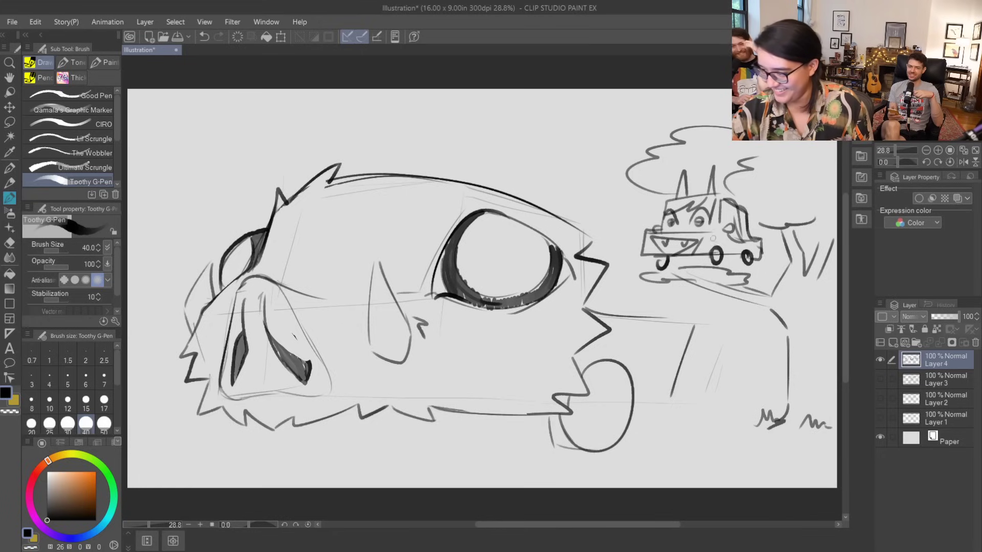
{"action": "mouse_move", "coordinate": [726, 238]}
{"action": "left_mouse_down"}
{"action": "mouse_move", "coordinate": [730, 256]}
{"action": "mouse_move", "coordinate": [740, 245]}
{"action": "mouse_move", "coordinate": [759, 253]}
{"action": "left_mouse_up"}
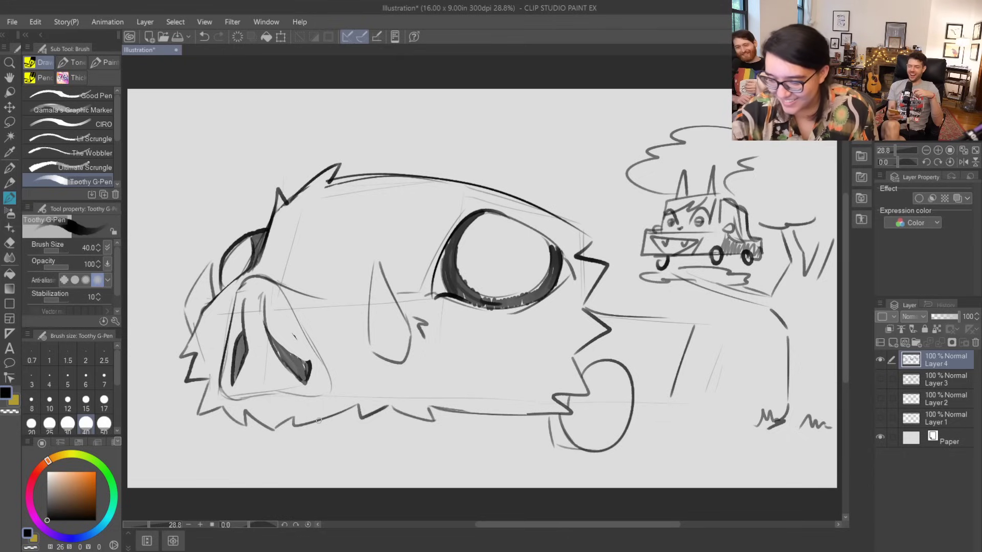
- Close the large truck bed's lower edge and draw a second wheel under the middle of the body
{"action": "left_click_drag", "start_coordinate": [633, 401], "coordinate": [670, 398]}
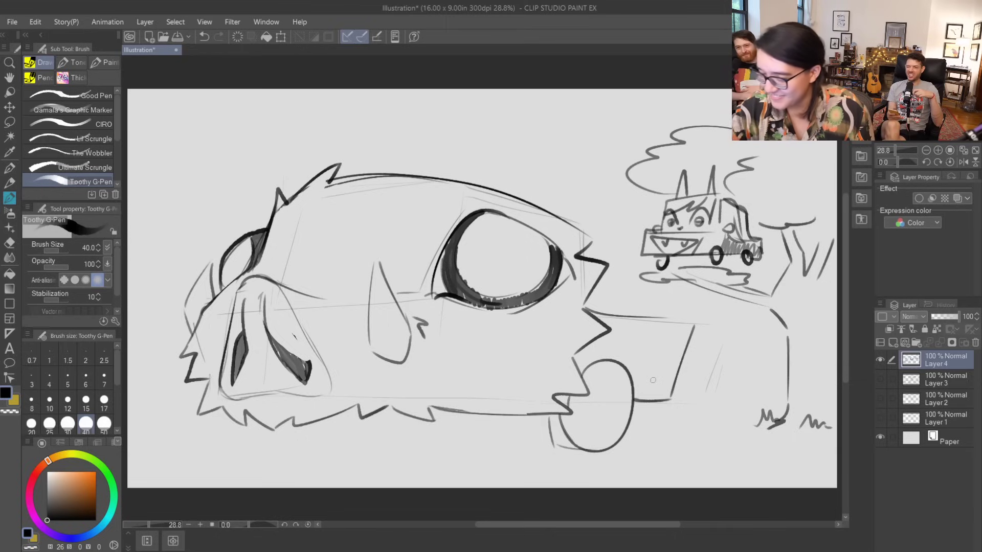
{"action": "mouse_move", "coordinate": [427, 419]}
{"action": "left_mouse_down"}
{"action": "mouse_move", "coordinate": [486, 438]}
{"action": "mouse_move", "coordinate": [489, 413]}
{"action": "left_mouse_up"}
{"action": "mouse_move", "coordinate": [411, 417]}
{"action": "left_mouse_down"}
{"action": "mouse_move", "coordinate": [424, 451]}
{"action": "mouse_move", "coordinate": [474, 449]}
{"action": "left_mouse_up"}
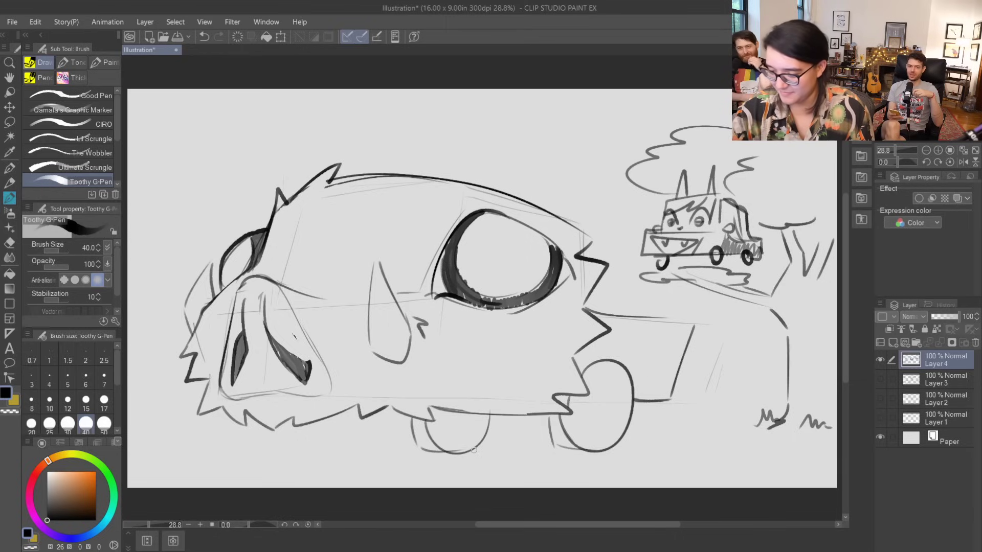
- Draw a front wheel beneath the snout and a thin running board between it and the middle wheel
{"action": "mouse_move", "coordinate": [238, 420]}
{"action": "left_mouse_down"}
{"action": "mouse_move", "coordinate": [247, 450]}
{"action": "mouse_move", "coordinate": [277, 450]}
{"action": "mouse_move", "coordinate": [262, 452]}
{"action": "mouse_move", "coordinate": [278, 450]}
{"action": "mouse_move", "coordinate": [296, 425]}
{"action": "mouse_move", "coordinate": [423, 423]}
{"action": "left_mouse_up"}
{"action": "mouse_move", "coordinate": [313, 425]}
{"action": "left_mouse_down"}
{"action": "mouse_move", "coordinate": [408, 423]}
{"action": "mouse_move", "coordinate": [362, 438]}
{"action": "mouse_move", "coordinate": [391, 434]}
{"action": "mouse_move", "coordinate": [316, 431]}
{"action": "mouse_move", "coordinate": [399, 429]}
{"action": "mouse_move", "coordinate": [398, 412]}
{"action": "left_mouse_up"}
{"action": "key", "text": "ctrl+z"}
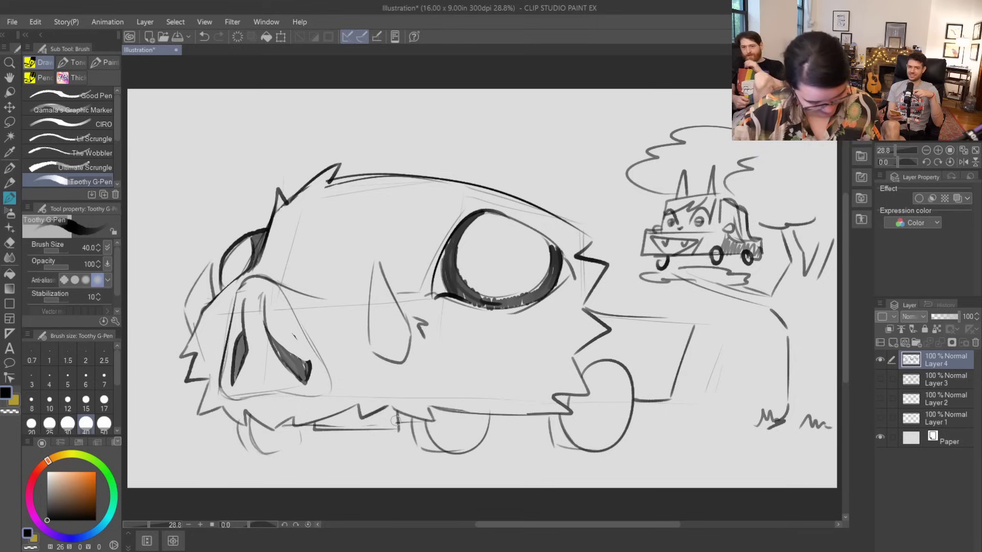
- Draw two pointed ears on top of the large creature's head, one at the front and one behind the eye
{"action": "left_click_drag", "start_coordinate": [469, 181], "coordinate": [551, 134]}
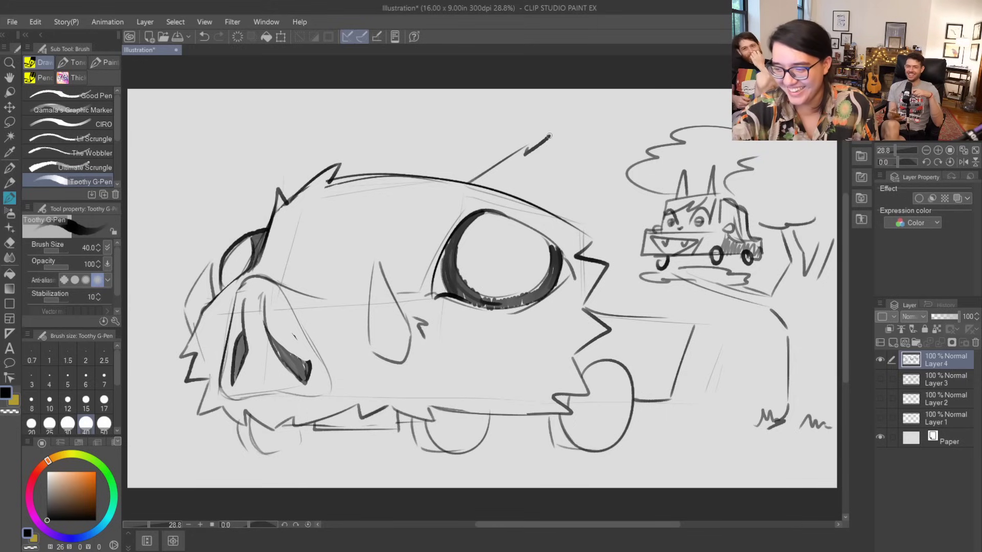
{"action": "key", "text": "ctrl+z"}
{"action": "mouse_move", "coordinate": [500, 190]}
{"action": "left_mouse_down"}
{"action": "mouse_move", "coordinate": [556, 151]}
{"action": "mouse_move", "coordinate": [547, 167]}
{"action": "mouse_move", "coordinate": [579, 150]}
{"action": "mouse_move", "coordinate": [572, 199]}
{"action": "left_mouse_up"}
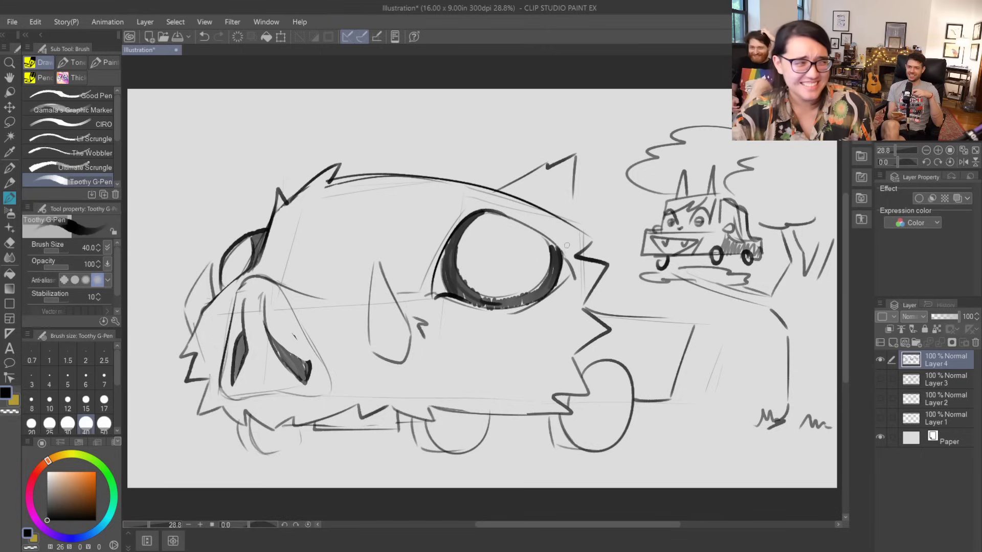
{"action": "left_click_drag", "start_coordinate": [572, 203], "coordinate": [578, 232]}
{"action": "mouse_move", "coordinate": [302, 188]}
{"action": "left_mouse_down"}
{"action": "mouse_move", "coordinate": [319, 146]}
{"action": "mouse_move", "coordinate": [371, 177]}
{"action": "left_mouse_up"}
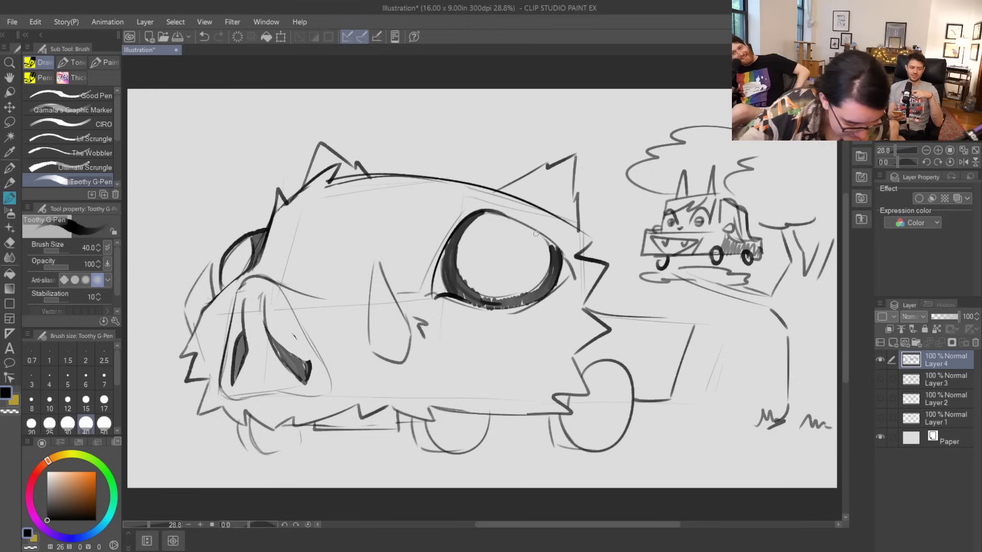
- Draw an iris and pupil in the large eye, detail the far eye, and add an anger mark on the forehead
{"action": "mouse_move", "coordinate": [498, 258]}
{"action": "left_mouse_down"}
{"action": "mouse_move", "coordinate": [478, 263]}
{"action": "mouse_move", "coordinate": [533, 255]}
{"action": "left_mouse_up"}
{"action": "left_click_drag", "start_coordinate": [227, 269], "coordinate": [231, 237]}
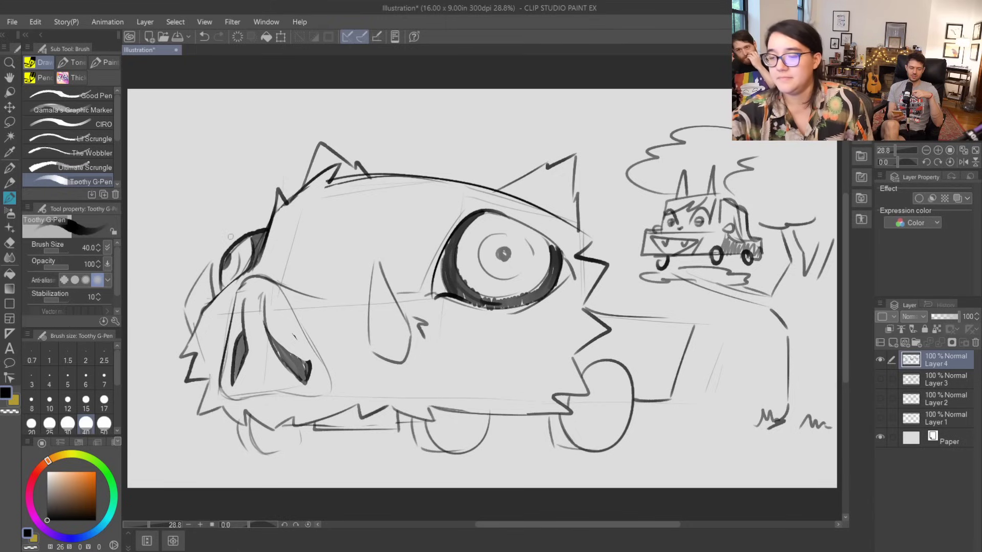
{"action": "mouse_move", "coordinate": [392, 220]}
{"action": "left_mouse_down"}
{"action": "mouse_move", "coordinate": [408, 194]}
{"action": "mouse_move", "coordinate": [436, 198]}
{"action": "mouse_move", "coordinate": [416, 221]}
{"action": "left_mouse_up"}
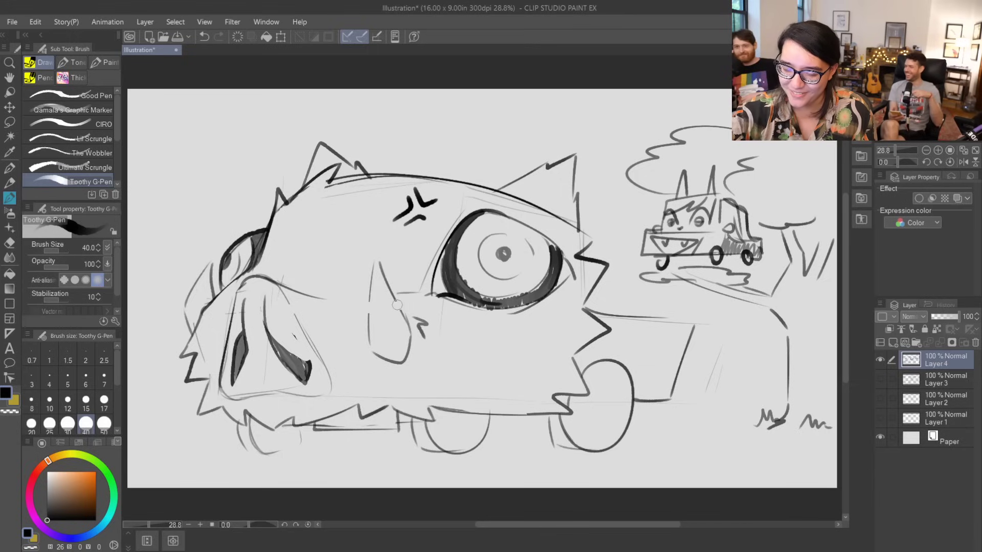
- Darken the snout's contour lines and reinforce the outlines of the near and far tusks
{"action": "mouse_move", "coordinate": [254, 280]}
{"action": "left_mouse_down"}
{"action": "mouse_move", "coordinate": [232, 304]}
{"action": "mouse_move", "coordinate": [222, 360]}
{"action": "mouse_move", "coordinate": [283, 304]}
{"action": "mouse_move", "coordinate": [313, 352]}
{"action": "left_mouse_up"}
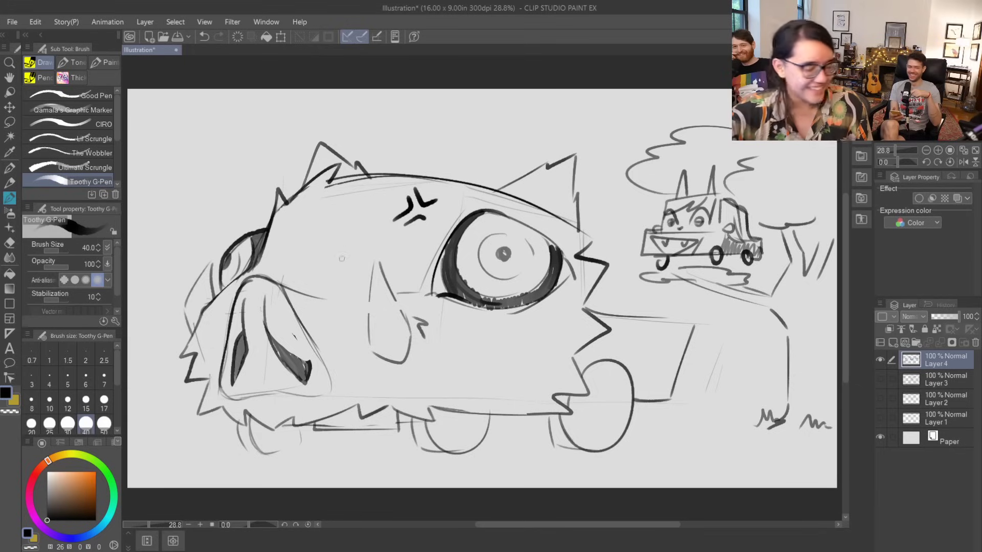
{"action": "mouse_move", "coordinate": [374, 352]}
{"action": "left_mouse_down"}
{"action": "mouse_move", "coordinate": [377, 242]}
{"action": "mouse_move", "coordinate": [410, 323]}
{"action": "left_mouse_up"}
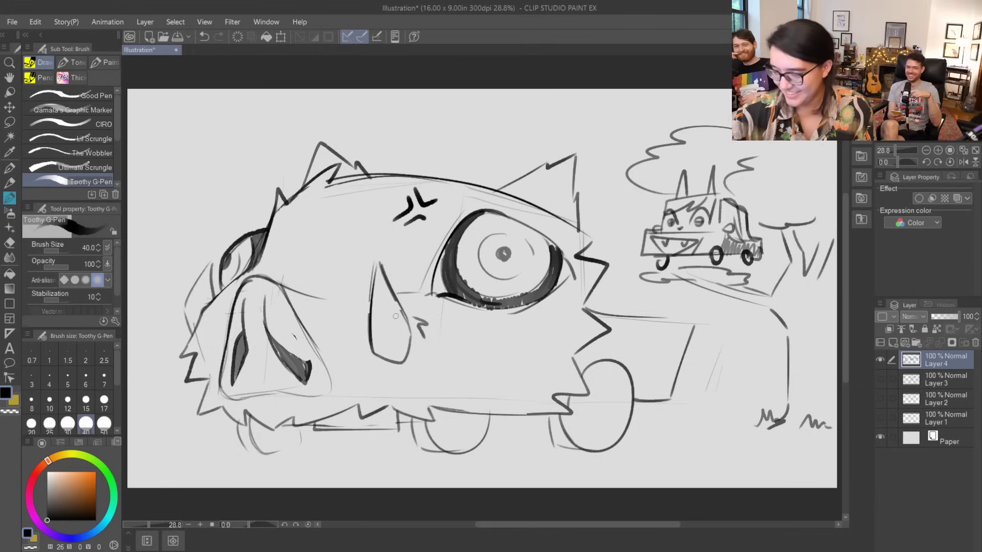
{"action": "mouse_move", "coordinate": [188, 333]}
{"action": "left_mouse_down"}
{"action": "mouse_move", "coordinate": [202, 275]}
{"action": "mouse_move", "coordinate": [207, 293]}
{"action": "left_mouse_up"}
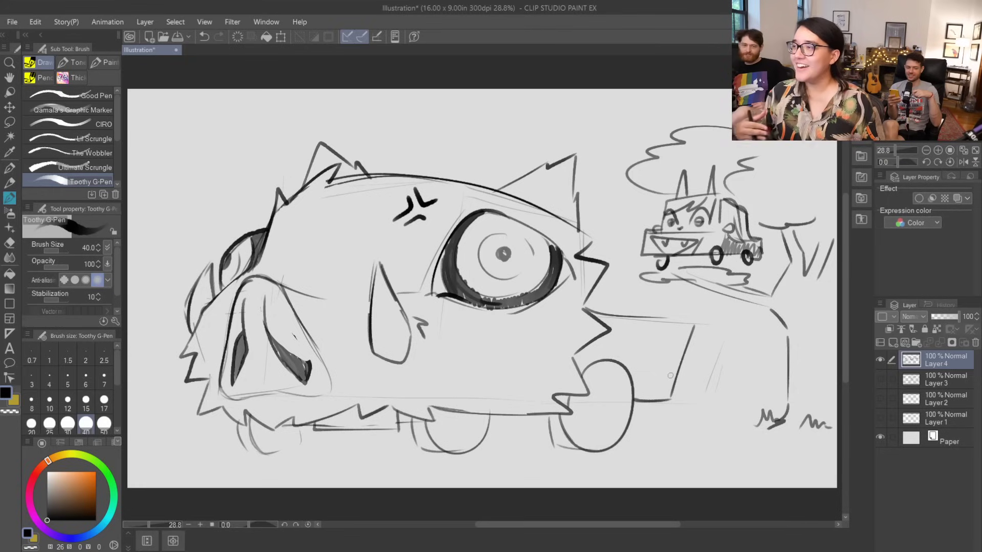
- Add a small oval hub and tread lines to the large truck's rear wheel
{"action": "left_click_drag", "start_coordinate": [603, 405], "coordinate": [603, 404]}
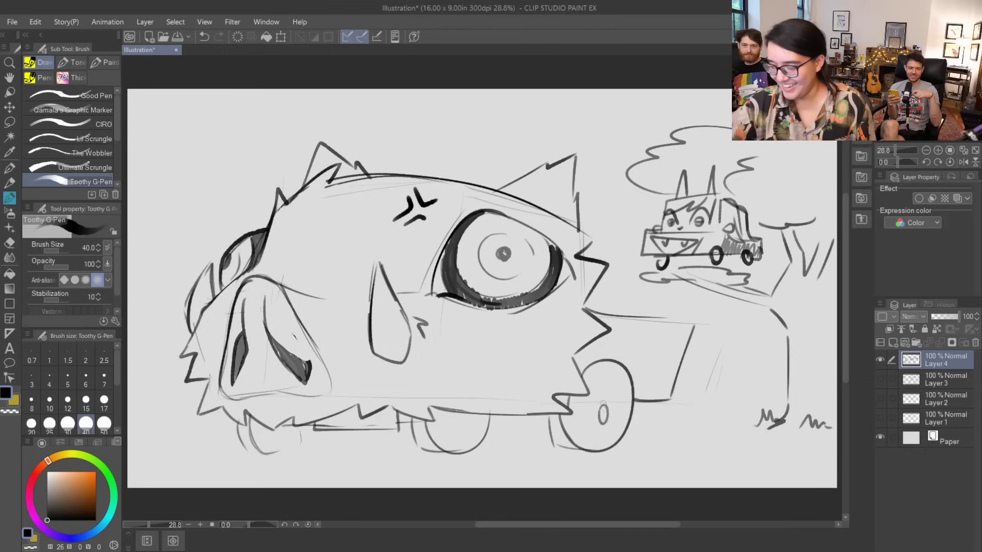
{"action": "mouse_move", "coordinate": [547, 420]}
{"action": "left_mouse_down"}
{"action": "mouse_move", "coordinate": [555, 444]}
{"action": "mouse_move", "coordinate": [557, 424]}
{"action": "mouse_move", "coordinate": [562, 431]}
{"action": "left_mouse_up"}
{"action": "left_click_drag", "start_coordinate": [556, 438], "coordinate": [567, 435]}
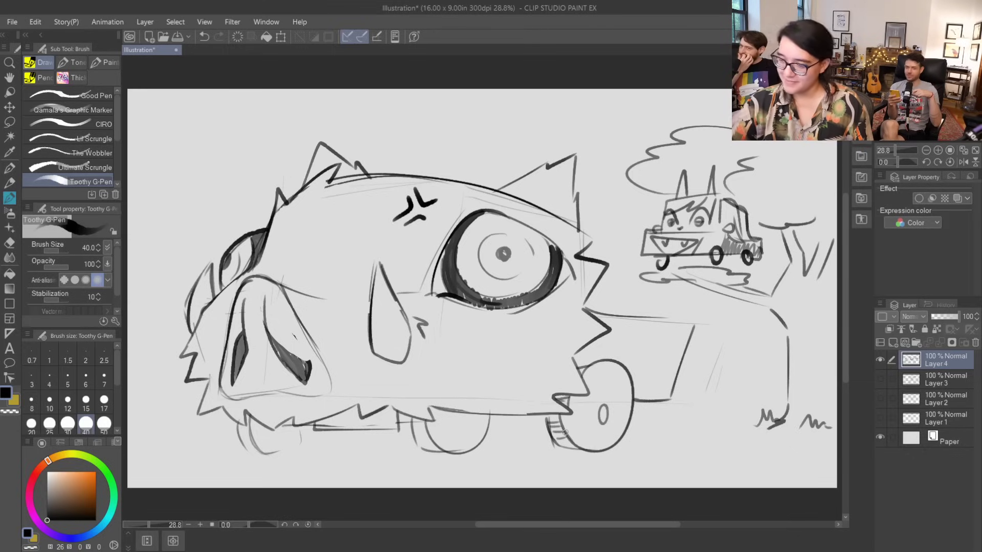
- Reinforce the front and middle wheels' outlines and add tread lines and curved hubs to them
{"action": "left_click_drag", "start_coordinate": [420, 449], "coordinate": [461, 454]}
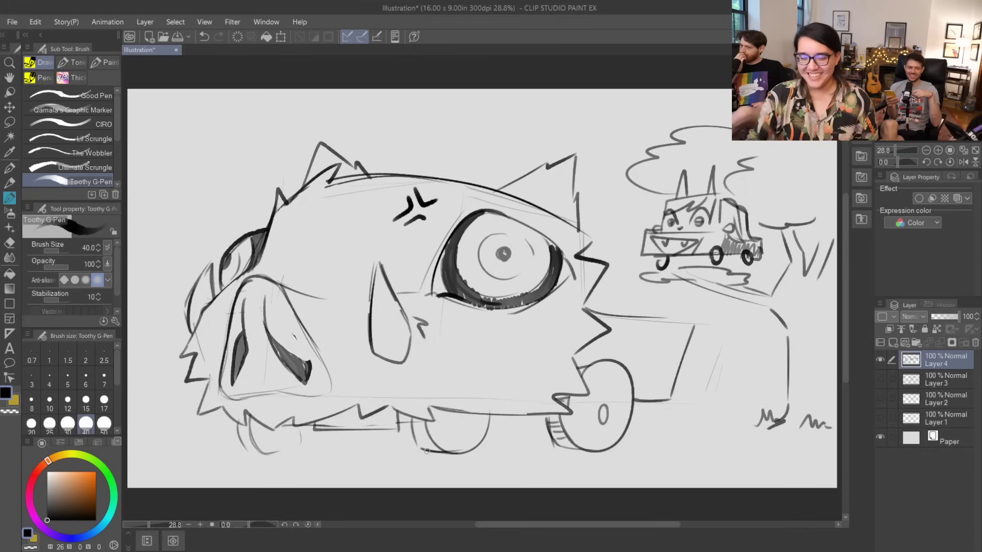
{"action": "left_click_drag", "start_coordinate": [246, 446], "coordinate": [258, 445]}
{"action": "left_click_drag", "start_coordinate": [245, 440], "coordinate": [285, 447]}
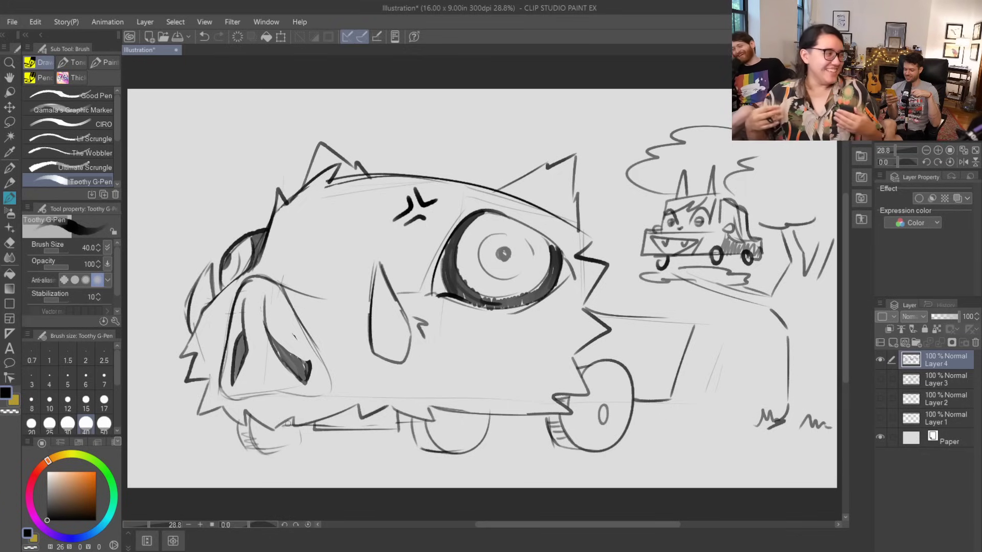
{"action": "mouse_move", "coordinate": [248, 423]}
{"action": "left_mouse_down"}
{"action": "mouse_move", "coordinate": [245, 437]}
{"action": "mouse_move", "coordinate": [301, 436]}
{"action": "left_mouse_up"}
{"action": "left_click_drag", "start_coordinate": [451, 413], "coordinate": [475, 415]}
{"action": "mouse_move", "coordinate": [434, 448]}
{"action": "left_mouse_down"}
{"action": "mouse_move", "coordinate": [420, 436]}
{"action": "mouse_move", "coordinate": [425, 427]}
{"action": "left_mouse_up"}
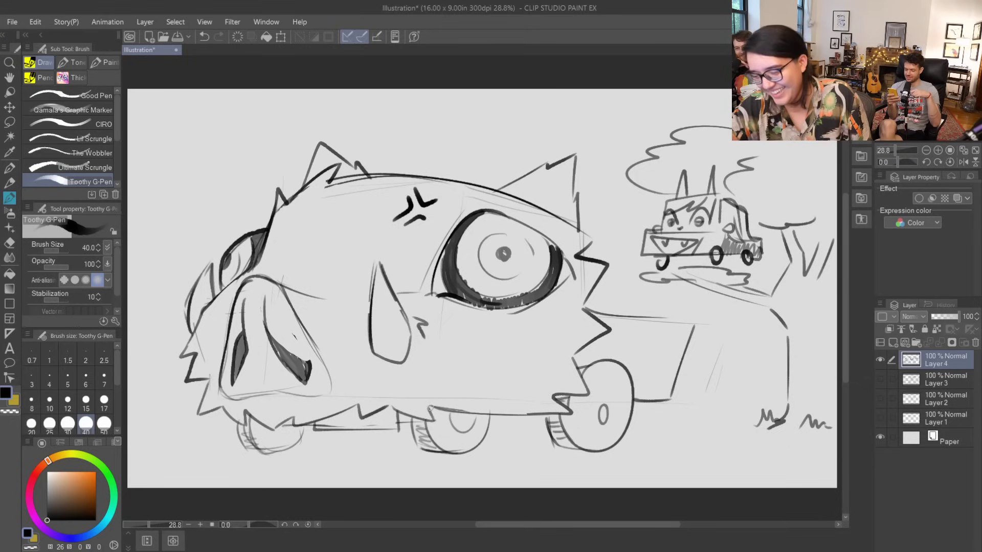
- Draw a bumper, a tailgate bar and a thin top rail on the rear of the large truck's bed
{"action": "mouse_move", "coordinate": [675, 382]}
{"action": "left_mouse_down"}
{"action": "mouse_move", "coordinate": [666, 401]}
{"action": "mouse_move", "coordinate": [635, 398]}
{"action": "left_mouse_up"}
{"action": "left_click_drag", "start_coordinate": [634, 390], "coordinate": [677, 381]}
{"action": "left_click_drag", "start_coordinate": [694, 337], "coordinate": [676, 375]}
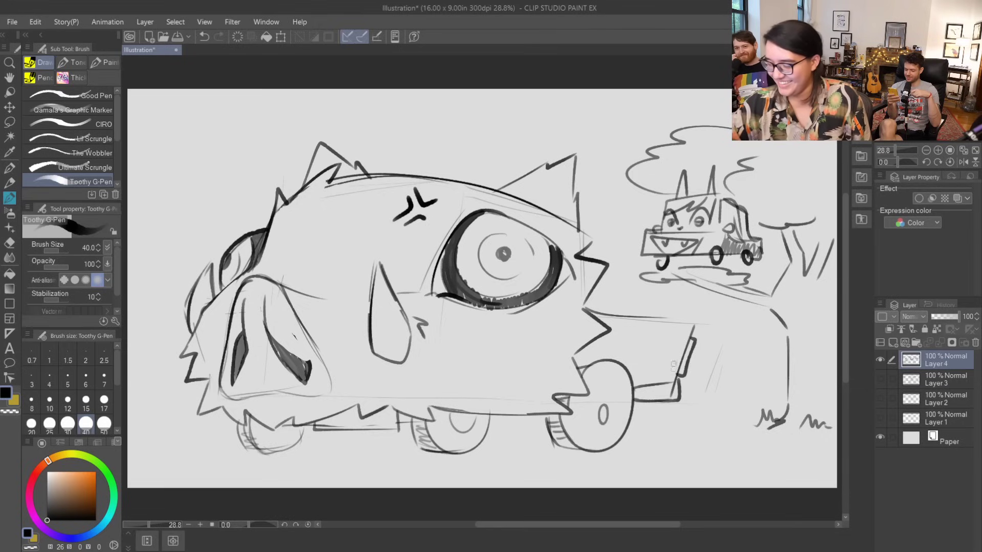
{"action": "left_click_drag", "start_coordinate": [659, 320], "coordinate": [684, 323]}
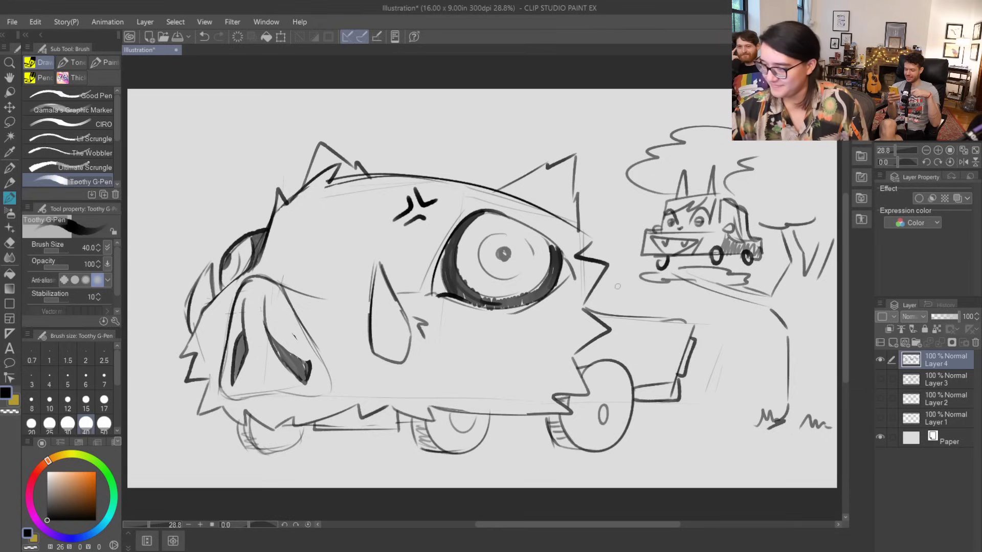
- Draw a small eared creature peeking over the truck bed and a larger oval around the rear wheel's hub
{"action": "mouse_move", "coordinate": [613, 313]}
{"action": "left_mouse_down"}
{"action": "mouse_move", "coordinate": [656, 318]}
{"action": "mouse_move", "coordinate": [598, 296]}
{"action": "mouse_move", "coordinate": [609, 315]}
{"action": "mouse_move", "coordinate": [652, 301]}
{"action": "mouse_move", "coordinate": [674, 306]}
{"action": "mouse_move", "coordinate": [617, 307]}
{"action": "mouse_move", "coordinate": [637, 315]}
{"action": "left_mouse_up"}
{"action": "mouse_move", "coordinate": [617, 314]}
{"action": "left_mouse_down"}
{"action": "mouse_move", "coordinate": [643, 316]}
{"action": "mouse_move", "coordinate": [648, 301]}
{"action": "left_mouse_up"}
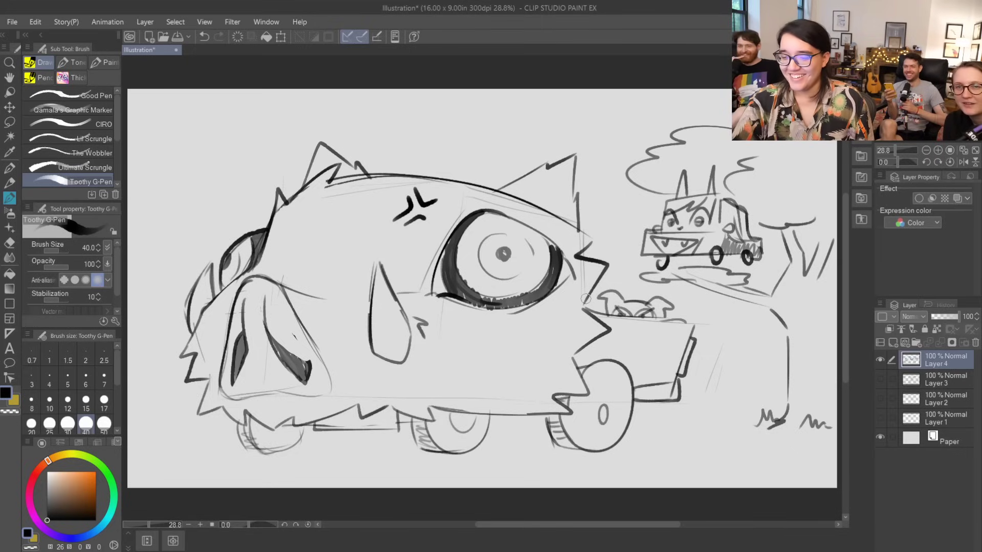
{"action": "mouse_move", "coordinate": [599, 407]}
{"action": "left_mouse_down"}
{"action": "mouse_move", "coordinate": [607, 433]}
{"action": "mouse_move", "coordinate": [593, 406]}
{"action": "mouse_move", "coordinate": [599, 416]}
{"action": "mouse_move", "coordinate": [596, 393]}
{"action": "left_mouse_up"}
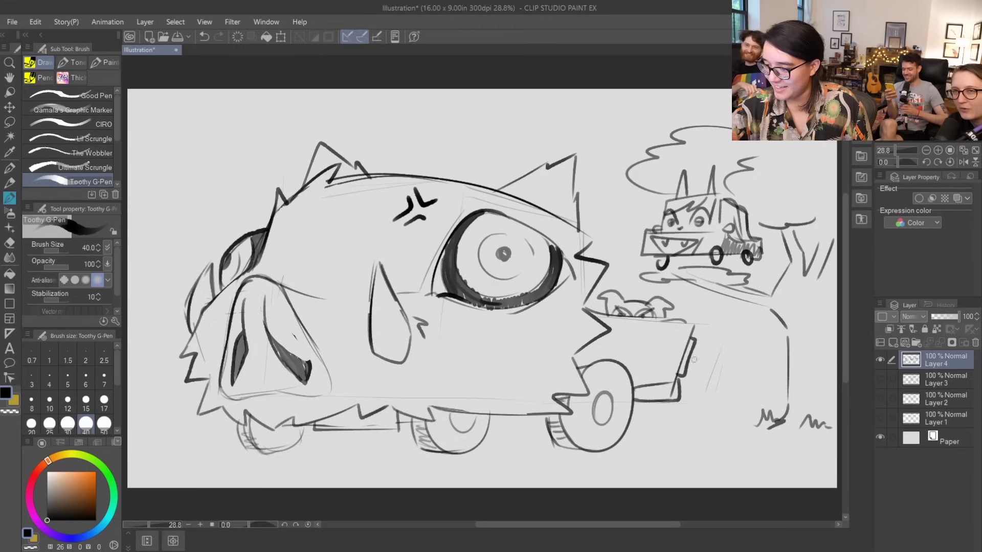
- Draw a small frowning, eared creature standing behind the truck and add an inner ring to the middle wheel's hub
{"action": "mouse_move", "coordinate": [706, 405]}
{"action": "left_mouse_down"}
{"action": "mouse_move", "coordinate": [713, 373]}
{"action": "mouse_move", "coordinate": [749, 393]}
{"action": "mouse_move", "coordinate": [747, 384]}
{"action": "mouse_move", "coordinate": [694, 373]}
{"action": "mouse_move", "coordinate": [735, 365]}
{"action": "mouse_move", "coordinate": [750, 388]}
{"action": "mouse_move", "coordinate": [733, 418]}
{"action": "mouse_move", "coordinate": [745, 409]}
{"action": "mouse_move", "coordinate": [688, 422]}
{"action": "mouse_move", "coordinate": [705, 425]}
{"action": "mouse_move", "coordinate": [701, 415]}
{"action": "mouse_move", "coordinate": [741, 428]}
{"action": "mouse_move", "coordinate": [744, 419]}
{"action": "mouse_move", "coordinate": [741, 440]}
{"action": "mouse_move", "coordinate": [722, 386]}
{"action": "mouse_move", "coordinate": [741, 394]}
{"action": "mouse_move", "coordinate": [712, 395]}
{"action": "mouse_move", "coordinate": [742, 388]}
{"action": "mouse_move", "coordinate": [713, 397]}
{"action": "mouse_move", "coordinate": [710, 440]}
{"action": "mouse_move", "coordinate": [691, 449]}
{"action": "mouse_move", "coordinate": [715, 443]}
{"action": "left_mouse_up"}
{"action": "mouse_move", "coordinate": [723, 429]}
{"action": "left_mouse_down"}
{"action": "mouse_move", "coordinate": [730, 445]}
{"action": "mouse_move", "coordinate": [761, 446]}
{"action": "mouse_move", "coordinate": [734, 440]}
{"action": "mouse_move", "coordinate": [732, 422]}
{"action": "left_mouse_up"}
{"action": "key", "text": "ctrl+z"}
{"action": "left_click_drag", "start_coordinate": [694, 452], "coordinate": [754, 450]}
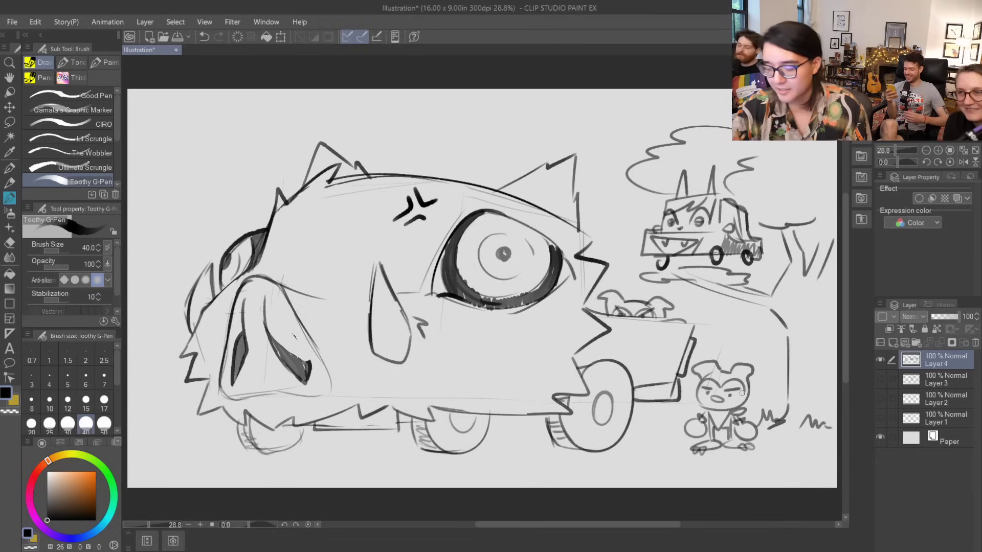
{"action": "left_click_drag", "start_coordinate": [452, 416], "coordinate": [483, 409]}
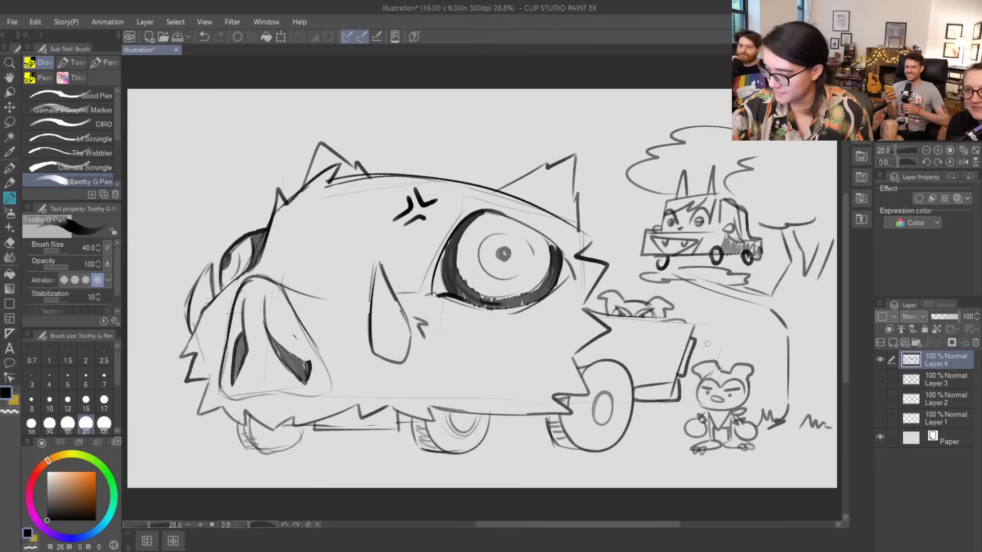
- Letter the label TWINS beside the truck bed, with arrows to the peeking creature and the standing one
{"action": "mouse_move", "coordinate": [690, 313]}
{"action": "left_mouse_down"}
{"action": "mouse_move", "coordinate": [714, 320]}
{"action": "mouse_move", "coordinate": [688, 315]}
{"action": "left_mouse_up"}
{"action": "mouse_move", "coordinate": [731, 322]}
{"action": "left_mouse_down"}
{"action": "mouse_move", "coordinate": [730, 332]}
{"action": "mouse_move", "coordinate": [737, 317]}
{"action": "mouse_move", "coordinate": [769, 339]}
{"action": "mouse_move", "coordinate": [740, 356]}
{"action": "mouse_move", "coordinate": [744, 349]}
{"action": "mouse_move", "coordinate": [734, 349]}
{"action": "mouse_move", "coordinate": [732, 361]}
{"action": "left_mouse_up"}
{"action": "key", "text": "ctrl+z"}
{"action": "key", "text": "ctrl+z"}
{"action": "mouse_move", "coordinate": [728, 354]}
{"action": "left_mouse_down"}
{"action": "mouse_move", "coordinate": [733, 362]}
{"action": "mouse_move", "coordinate": [739, 354]}
{"action": "left_mouse_up"}
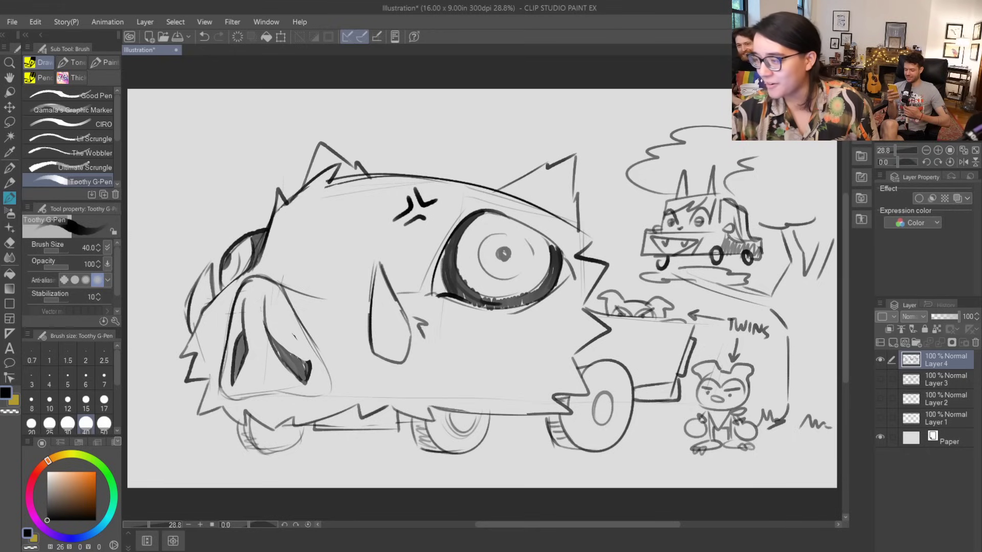
- Draw a curly smoke puff in front of the small truck and an oval speech bubble with a tail above the large snout
{"action": "mouse_move", "coordinate": [662, 209]}
{"action": "left_mouse_down"}
{"action": "mouse_move", "coordinate": [621, 240]}
{"action": "mouse_move", "coordinate": [633, 258]}
{"action": "left_mouse_up"}
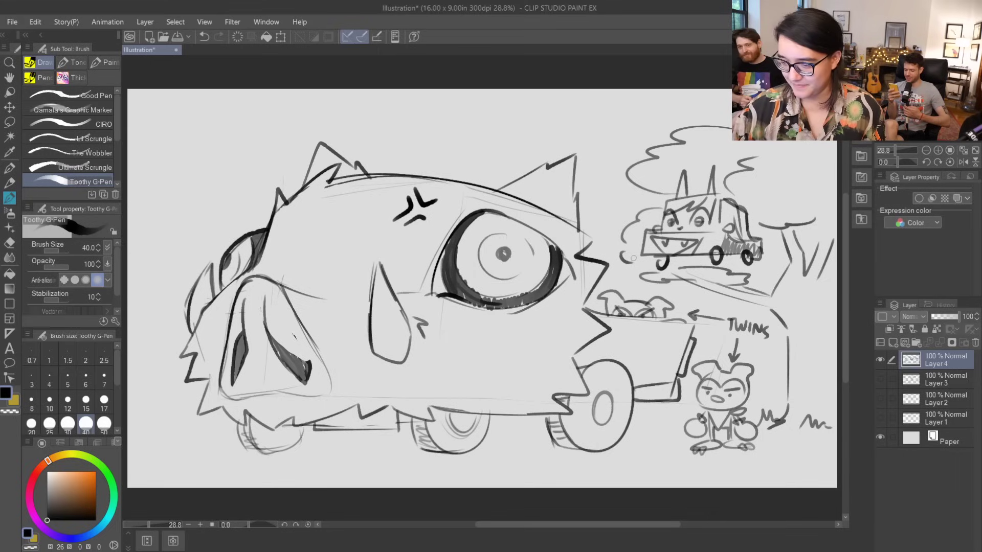
{"action": "left_click_drag", "start_coordinate": [232, 209], "coordinate": [207, 173]}
{"action": "mouse_move", "coordinate": [233, 212]}
{"action": "left_mouse_down"}
{"action": "mouse_move", "coordinate": [278, 144]}
{"action": "mouse_move", "coordinate": [236, 127]}
{"action": "mouse_move", "coordinate": [185, 143]}
{"action": "mouse_move", "coordinate": [177, 170]}
{"action": "mouse_move", "coordinate": [203, 178]}
{"action": "mouse_move", "coordinate": [178, 171]}
{"action": "mouse_move", "coordinate": [164, 145]}
{"action": "mouse_move", "coordinate": [208, 120]}
{"action": "mouse_move", "coordinate": [266, 133]}
{"action": "mouse_move", "coordinate": [277, 163]}
{"action": "mouse_move", "coordinate": [220, 177]}
{"action": "left_mouse_up"}
{"action": "key", "text": "ctrl+z"}
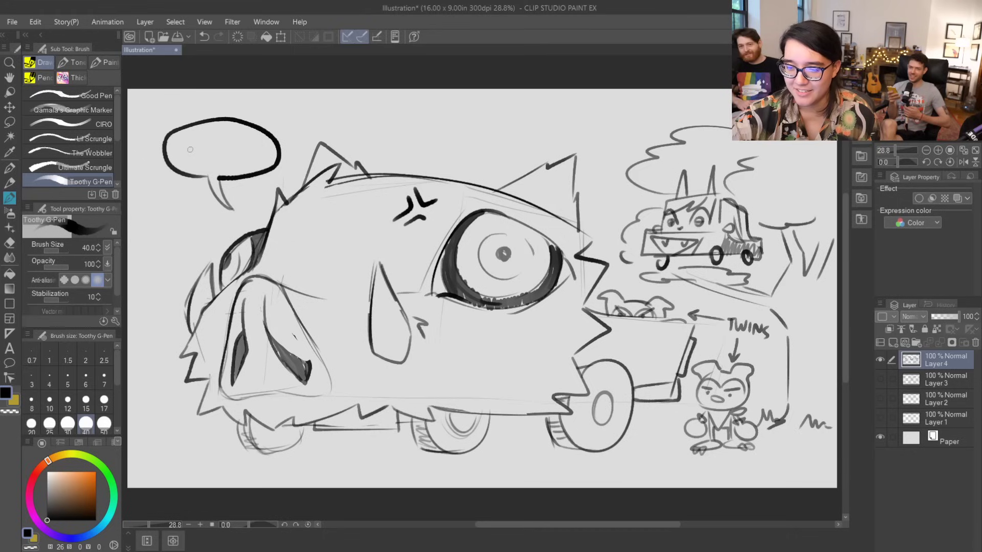
- Letter "WHAT IS CHILDBIRTH" by hand on two lines inside the speech bubble
{"action": "mouse_move", "coordinate": [187, 137]}
{"action": "left_mouse_down"}
{"action": "mouse_move", "coordinate": [201, 145]}
{"action": "mouse_move", "coordinate": [204, 135]}
{"action": "left_mouse_up"}
{"action": "mouse_move", "coordinate": [208, 135]}
{"action": "left_mouse_down"}
{"action": "mouse_move", "coordinate": [207, 148]}
{"action": "mouse_move", "coordinate": [218, 142]}
{"action": "left_mouse_up"}
{"action": "mouse_move", "coordinate": [218, 135]}
{"action": "left_mouse_down"}
{"action": "mouse_move", "coordinate": [218, 149]}
{"action": "mouse_move", "coordinate": [244, 135]}
{"action": "left_mouse_up"}
{"action": "mouse_move", "coordinate": [237, 135]}
{"action": "left_mouse_down"}
{"action": "mouse_move", "coordinate": [237, 148]}
{"action": "mouse_move", "coordinate": [179, 164]}
{"action": "mouse_move", "coordinate": [208, 167]}
{"action": "left_mouse_up"}
{"action": "left_click_drag", "start_coordinate": [208, 163], "coordinate": [217, 167]}
{"action": "left_click_drag", "start_coordinate": [221, 154], "coordinate": [229, 166]}
{"action": "left_click_drag", "start_coordinate": [230, 155], "coordinate": [238, 167]}
{"action": "left_click_drag", "start_coordinate": [238, 155], "coordinate": [247, 165]}
{"action": "mouse_move", "coordinate": [250, 154]}
{"action": "left_mouse_down"}
{"action": "mouse_move", "coordinate": [261, 165]}
{"action": "mouse_move", "coordinate": [269, 152]}
{"action": "left_mouse_up"}
{"action": "left_click_drag", "start_coordinate": [263, 152], "coordinate": [268, 165]}
{"action": "left_click_drag", "start_coordinate": [274, 151], "coordinate": [274, 157]}
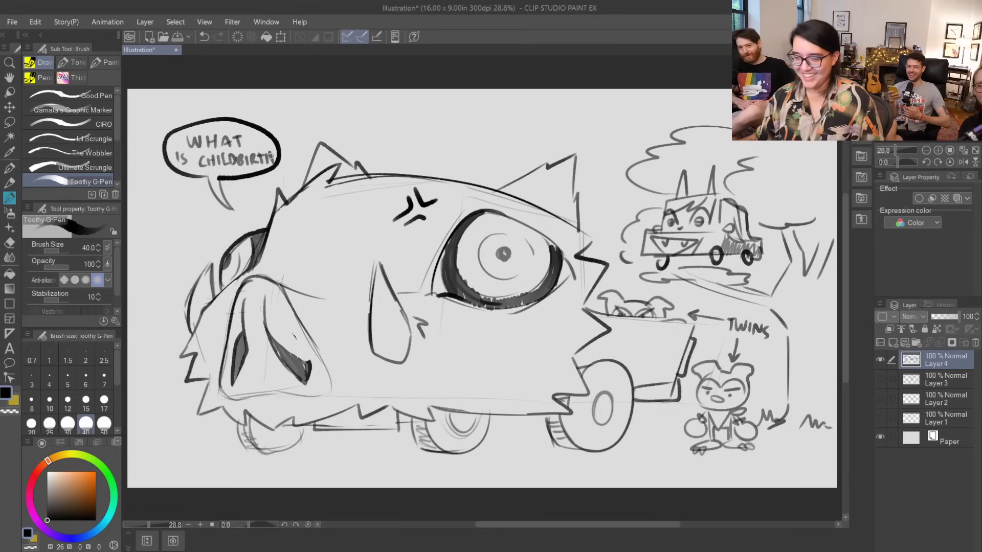
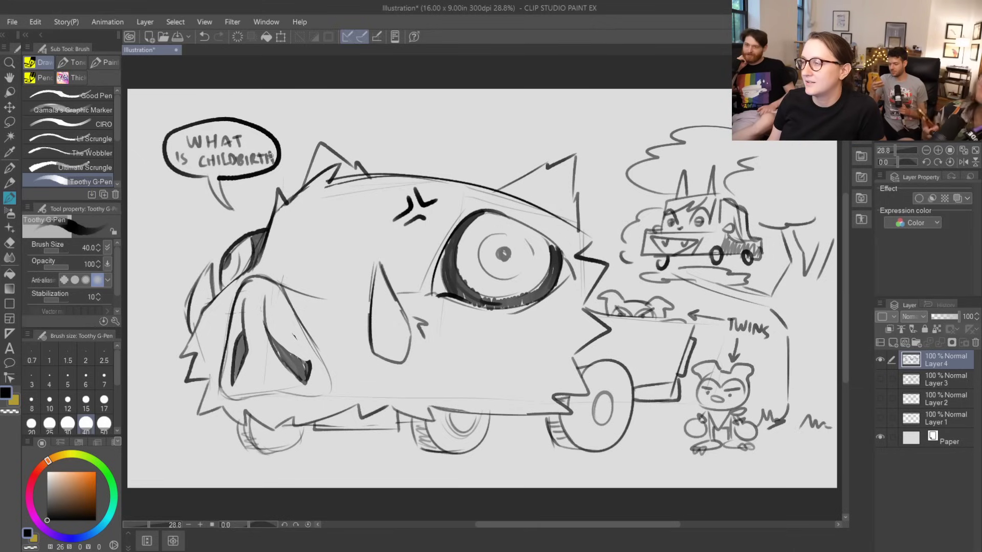
{"action": "left_click_drag", "start_coordinate": [595, 139], "coordinate": [627, 192]}
{"action": "left_click_drag", "start_coordinate": [608, 173], "coordinate": [628, 195]}
{"action": "mouse_move", "coordinate": [622, 172]}
{"action": "left_mouse_down"}
{"action": "mouse_move", "coordinate": [630, 197]}
{"action": "mouse_move", "coordinate": [606, 194]}
{"action": "left_mouse_up"}
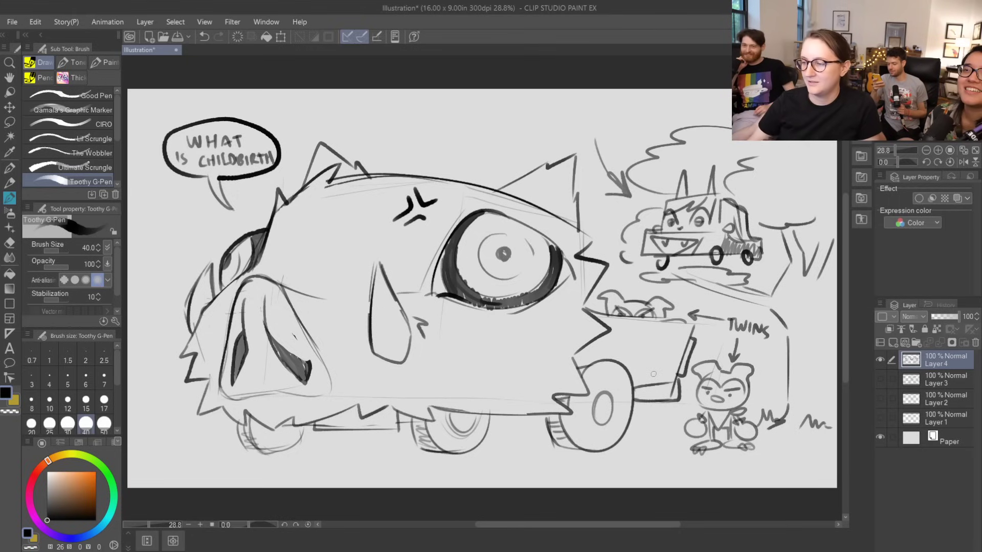
{"action": "key", "text": "ctrl+z"}
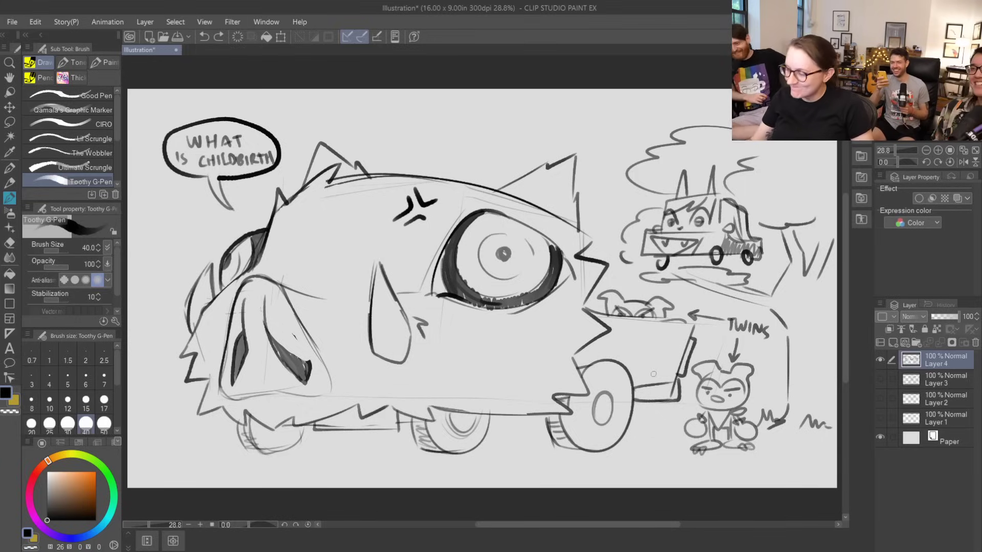
- Hide Layer 4 and add a new empty raster layer above it for the next drawing
{"action": "left_click", "coordinate": [880, 359]}
{"action": "left_click", "coordinate": [892, 342]}
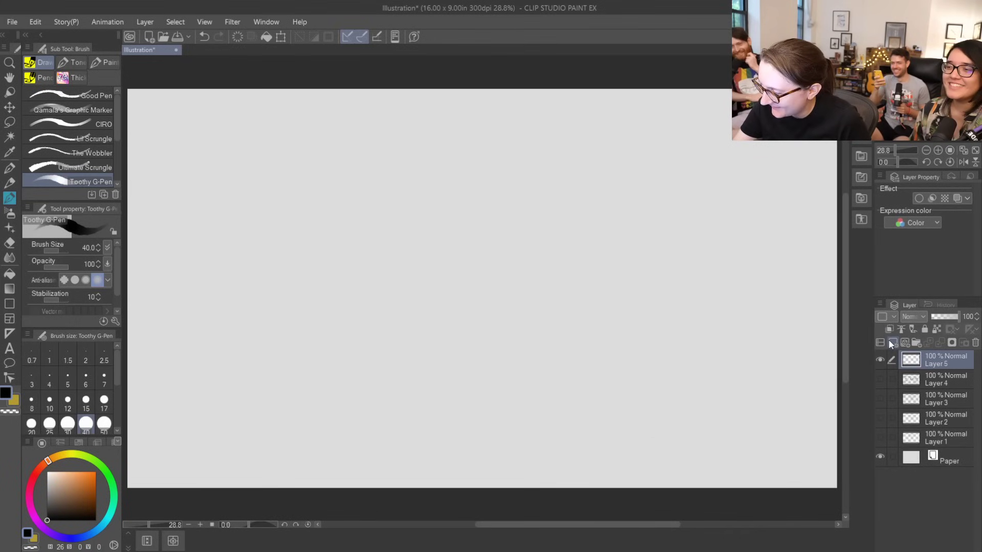
- Sketch a round cat head with half-lidded eyes, a small nose and mouth, tall pointed ears and a triangular forehead mark
{"action": "mouse_move", "coordinate": [536, 205]}
{"action": "left_mouse_down"}
{"action": "mouse_move", "coordinate": [461, 241]}
{"action": "mouse_move", "coordinate": [570, 311]}
{"action": "mouse_move", "coordinate": [515, 209]}
{"action": "left_mouse_up"}
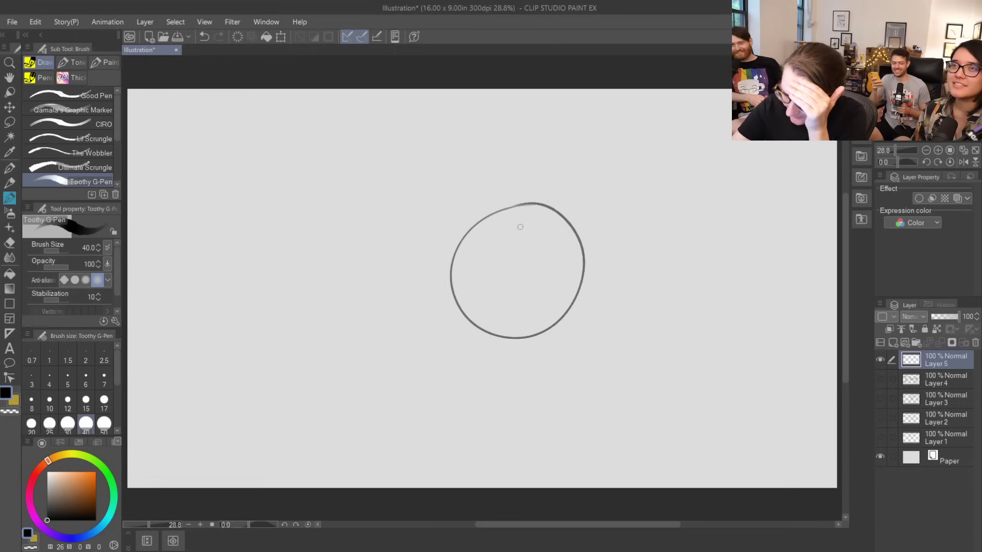
{"action": "mouse_move", "coordinate": [463, 269]}
{"action": "left_mouse_down"}
{"action": "mouse_move", "coordinate": [575, 261]}
{"action": "mouse_move", "coordinate": [506, 285]}
{"action": "mouse_move", "coordinate": [528, 264]}
{"action": "mouse_move", "coordinate": [573, 261]}
{"action": "left_mouse_up"}
{"action": "mouse_move", "coordinate": [483, 264]}
{"action": "left_mouse_down"}
{"action": "mouse_move", "coordinate": [540, 270]}
{"action": "mouse_move", "coordinate": [508, 252]}
{"action": "mouse_move", "coordinate": [548, 250]}
{"action": "left_mouse_up"}
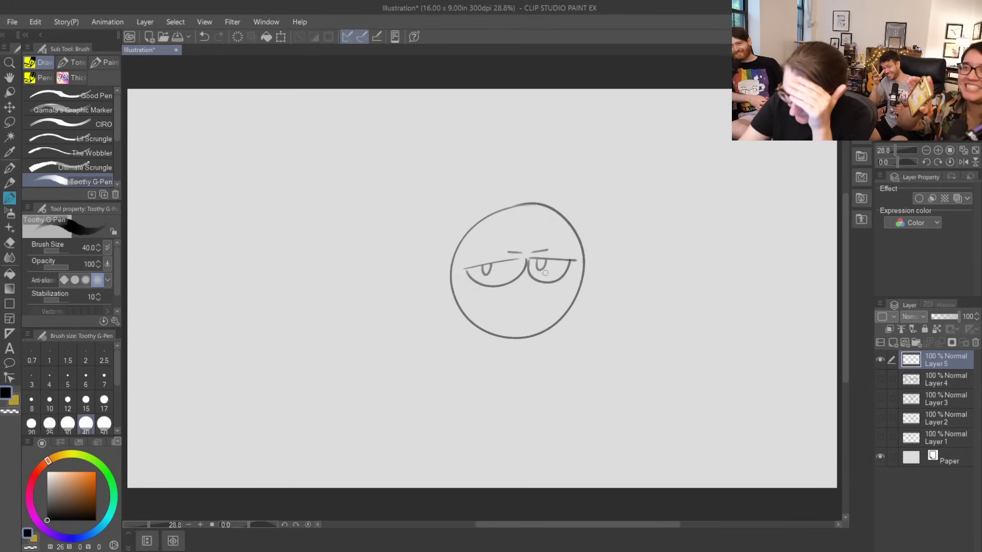
{"action": "mouse_move", "coordinate": [518, 283]}
{"action": "left_mouse_down"}
{"action": "mouse_move", "coordinate": [525, 292]}
{"action": "mouse_move", "coordinate": [516, 306]}
{"action": "mouse_move", "coordinate": [530, 305]}
{"action": "left_mouse_up"}
{"action": "mouse_move", "coordinate": [515, 205]}
{"action": "left_mouse_down"}
{"action": "mouse_move", "coordinate": [457, 180]}
{"action": "mouse_move", "coordinate": [599, 140]}
{"action": "mouse_move", "coordinate": [592, 216]}
{"action": "left_mouse_up"}
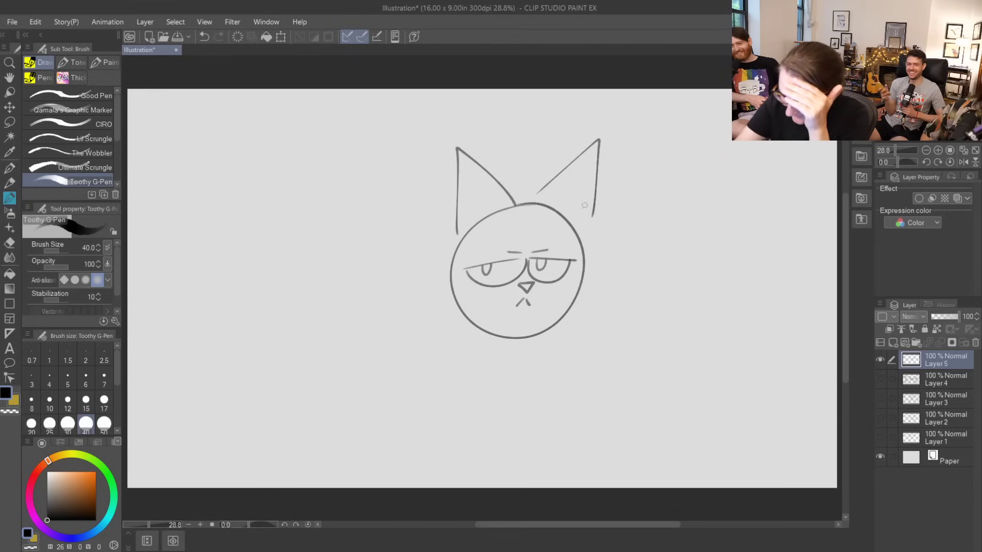
{"action": "mouse_move", "coordinate": [527, 233]}
{"action": "left_mouse_down"}
{"action": "mouse_move", "coordinate": [510, 258]}
{"action": "mouse_move", "coordinate": [526, 233]}
{"action": "mouse_move", "coordinate": [540, 256]}
{"action": "left_mouse_up"}
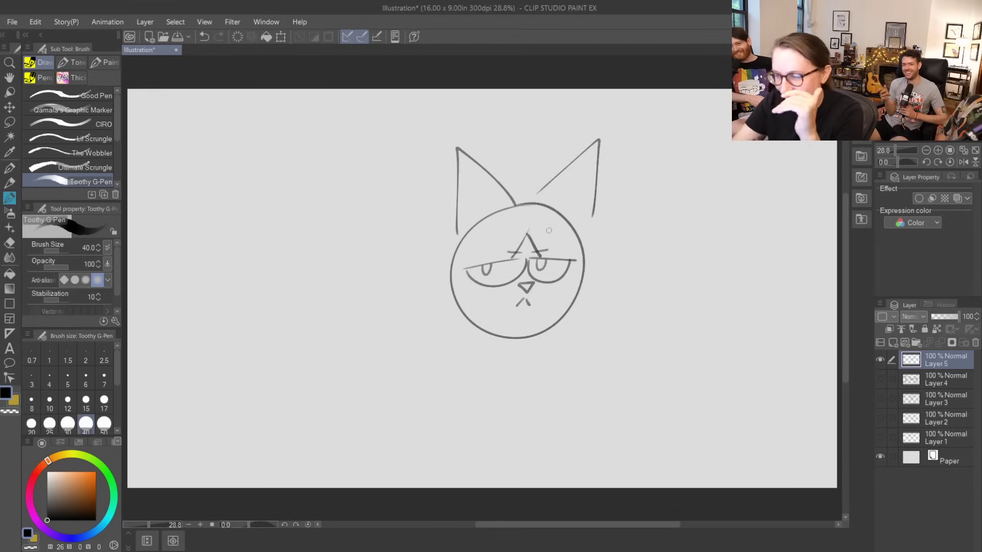
- Lasso the whole round cat head, delete it and clear the selection
{"action": "key", "text": "m"}
{"action": "mouse_move", "coordinate": [495, 358]}
{"action": "left_mouse_down"}
{"action": "mouse_move", "coordinate": [624, 304]}
{"action": "mouse_move", "coordinate": [421, 303]}
{"action": "mouse_move", "coordinate": [488, 331]}
{"action": "left_mouse_up"}
{"action": "key", "text": "Delete"}
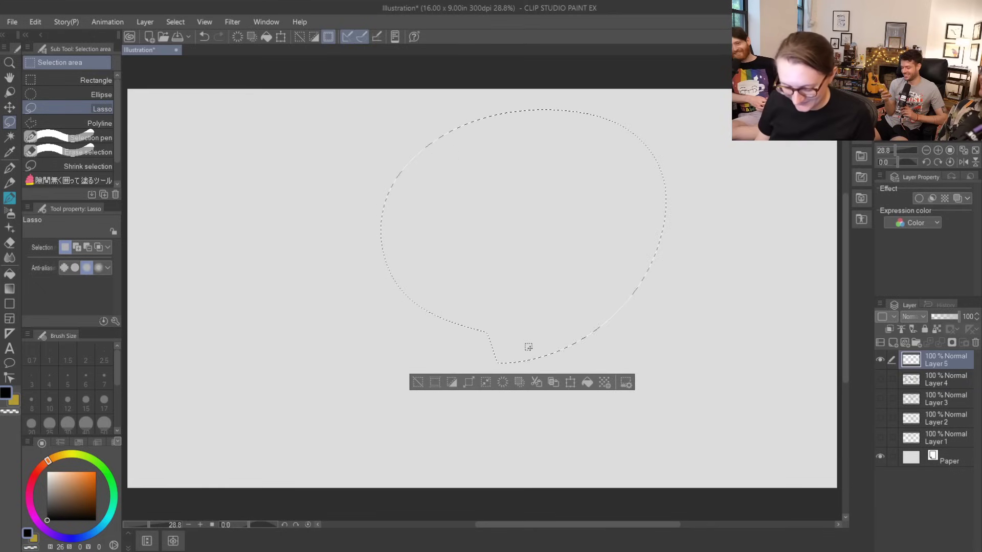
{"action": "key", "text": "ctrl+d"}
- Using the brush, sketch a cat head with tall pointed ears, rectangular glasses and small flat-lidded eyes
{"action": "key", "text": "b"}
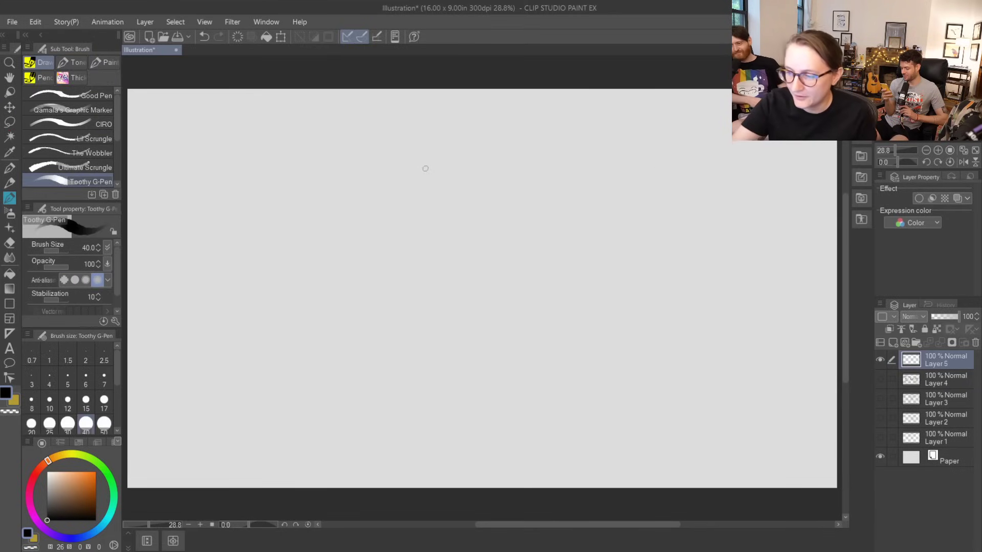
{"action": "mouse_move", "coordinate": [427, 159]}
{"action": "left_mouse_down"}
{"action": "mouse_move", "coordinate": [396, 277]}
{"action": "mouse_move", "coordinate": [417, 301]}
{"action": "mouse_move", "coordinate": [506, 285]}
{"action": "mouse_move", "coordinate": [497, 164]}
{"action": "mouse_move", "coordinate": [489, 152]}
{"action": "mouse_move", "coordinate": [465, 202]}
{"action": "mouse_move", "coordinate": [442, 195]}
{"action": "mouse_move", "coordinate": [425, 137]}
{"action": "left_mouse_up"}
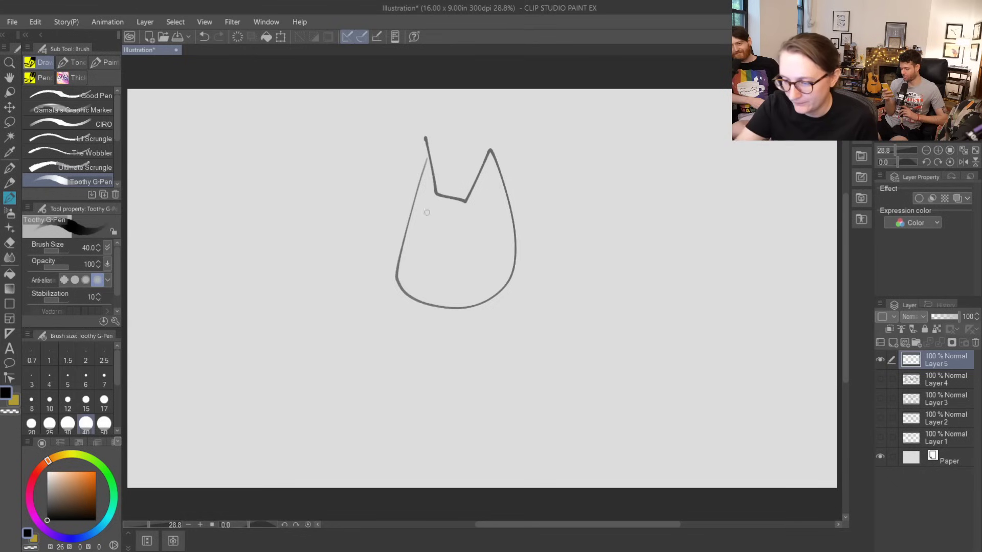
{"action": "mouse_move", "coordinate": [402, 226]}
{"action": "left_mouse_down"}
{"action": "mouse_move", "coordinate": [443, 221]}
{"action": "mouse_move", "coordinate": [442, 232]}
{"action": "mouse_move", "coordinate": [463, 234]}
{"action": "mouse_move", "coordinate": [465, 222]}
{"action": "mouse_move", "coordinate": [513, 220]}
{"action": "left_mouse_up"}
{"action": "mouse_move", "coordinate": [403, 240]}
{"action": "left_mouse_down"}
{"action": "mouse_move", "coordinate": [440, 245]}
{"action": "mouse_move", "coordinate": [469, 237]}
{"action": "mouse_move", "coordinate": [464, 261]}
{"action": "mouse_move", "coordinate": [504, 253]}
{"action": "mouse_move", "coordinate": [505, 229]}
{"action": "mouse_move", "coordinate": [522, 228]}
{"action": "mouse_move", "coordinate": [406, 231]}
{"action": "left_mouse_up"}
{"action": "left_click", "coordinate": [424, 235]}
{"action": "left_click", "coordinate": [483, 232]}
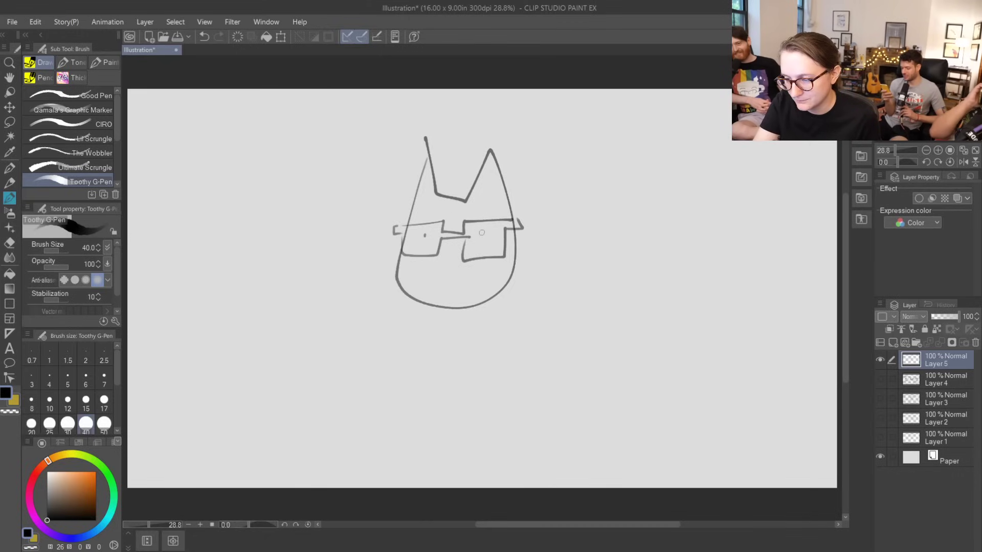
{"action": "left_click_drag", "start_coordinate": [473, 233], "coordinate": [498, 230]}
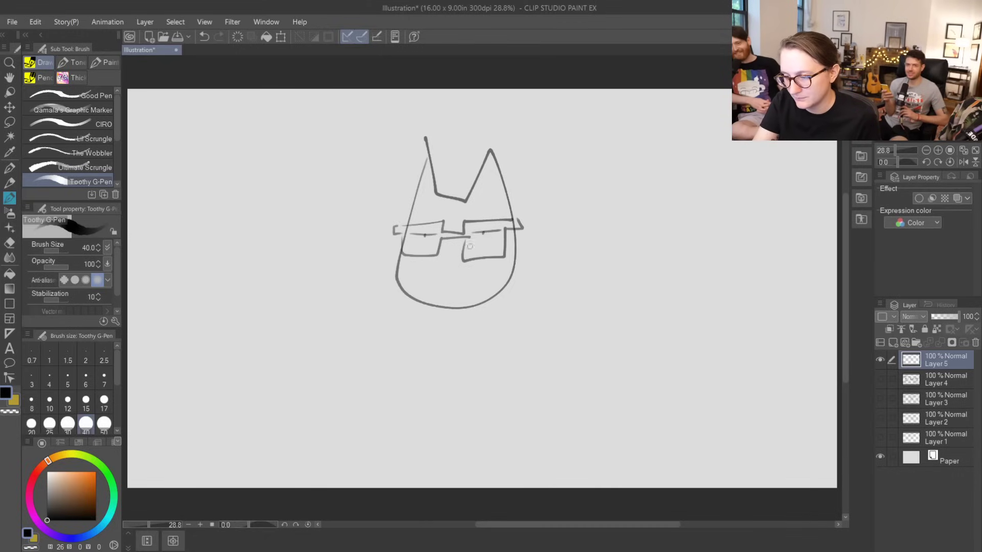
- Add a shirt collar, necktie and first shoulder line below the cat's head, plus a small nose and inner ears
{"action": "mouse_move", "coordinate": [440, 310]}
{"action": "left_mouse_down"}
{"action": "mouse_move", "coordinate": [445, 318]}
{"action": "mouse_move", "coordinate": [450, 309]}
{"action": "left_mouse_up"}
{"action": "mouse_move", "coordinate": [444, 321]}
{"action": "left_mouse_down"}
{"action": "mouse_move", "coordinate": [430, 374]}
{"action": "mouse_move", "coordinate": [452, 366]}
{"action": "mouse_move", "coordinate": [437, 385]}
{"action": "left_mouse_up"}
{"action": "mouse_move", "coordinate": [428, 307]}
{"action": "left_mouse_down"}
{"action": "mouse_move", "coordinate": [457, 323]}
{"action": "mouse_move", "coordinate": [467, 309]}
{"action": "mouse_move", "coordinate": [399, 324]}
{"action": "left_mouse_up"}
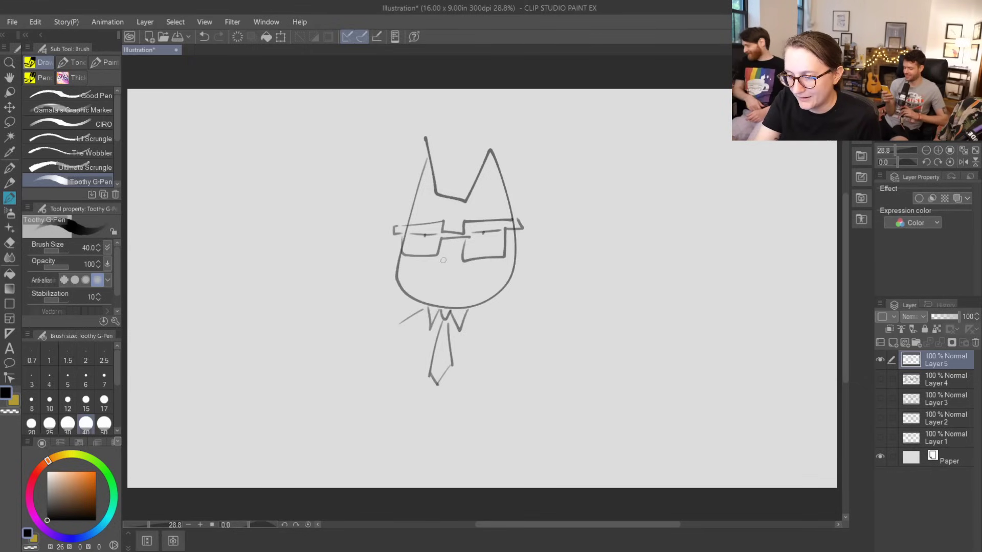
{"action": "left_click_drag", "start_coordinate": [441, 261], "coordinate": [452, 261]}
{"action": "mouse_move", "coordinate": [493, 175]}
{"action": "left_mouse_down"}
{"action": "mouse_move", "coordinate": [474, 198]}
{"action": "mouse_move", "coordinate": [495, 199]}
{"action": "left_mouse_up"}
{"action": "left_click_drag", "start_coordinate": [425, 172], "coordinate": [428, 191]}
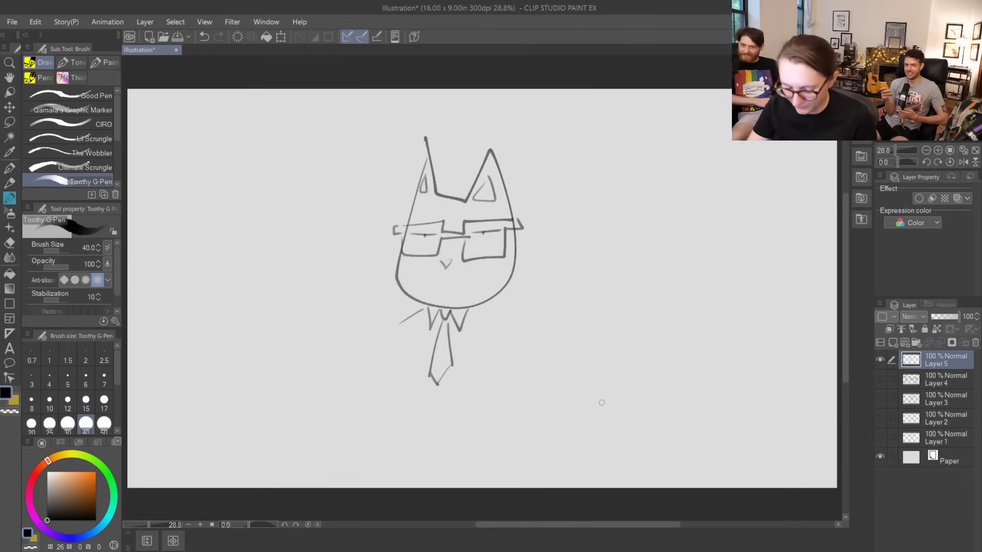
- Draw the cat's arms, round hands, torso, legs and feet, and add under-eye lines and a small frowning mouth
{"action": "mouse_move", "coordinate": [476, 310]}
{"action": "left_mouse_down"}
{"action": "mouse_move", "coordinate": [502, 364]}
{"action": "mouse_move", "coordinate": [493, 387]}
{"action": "mouse_move", "coordinate": [479, 342]}
{"action": "left_mouse_up"}
{"action": "mouse_move", "coordinate": [400, 322]}
{"action": "left_mouse_down"}
{"action": "mouse_move", "coordinate": [391, 372]}
{"action": "mouse_move", "coordinate": [401, 376]}
{"action": "mouse_move", "coordinate": [393, 372]}
{"action": "left_mouse_up"}
{"action": "mouse_move", "coordinate": [394, 372]}
{"action": "left_mouse_down"}
{"action": "mouse_move", "coordinate": [419, 438]}
{"action": "mouse_move", "coordinate": [414, 456]}
{"action": "mouse_move", "coordinate": [428, 451]}
{"action": "mouse_move", "coordinate": [444, 405]}
{"action": "mouse_move", "coordinate": [460, 453]}
{"action": "mouse_move", "coordinate": [478, 439]}
{"action": "mouse_move", "coordinate": [478, 354]}
{"action": "left_mouse_up"}
{"action": "mouse_move", "coordinate": [434, 241]}
{"action": "left_mouse_down"}
{"action": "mouse_move", "coordinate": [427, 247]}
{"action": "mouse_move", "coordinate": [470, 251]}
{"action": "left_mouse_up"}
{"action": "mouse_move", "coordinate": [479, 243]}
{"action": "left_mouse_down"}
{"action": "mouse_move", "coordinate": [439, 287]}
{"action": "mouse_move", "coordinate": [449, 287]}
{"action": "left_mouse_up"}
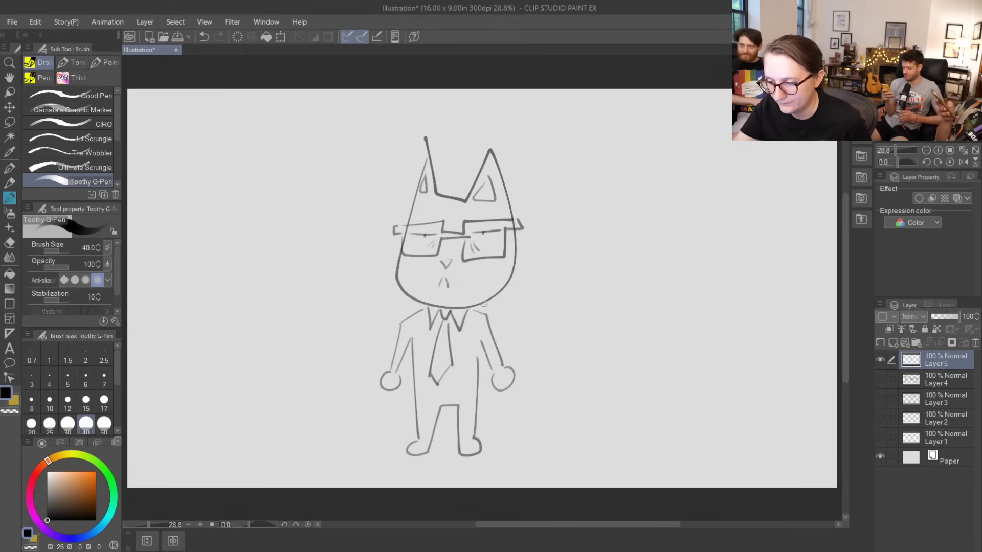
- Add sleeve bands, a waistline, trouser cuffs and short vertical trouser marks below the waist to the cat's outfit
{"action": "left_click_drag", "start_coordinate": [394, 347], "coordinate": [410, 354]}
{"action": "mouse_move", "coordinate": [502, 340]}
{"action": "left_mouse_down"}
{"action": "mouse_move", "coordinate": [482, 354]}
{"action": "mouse_move", "coordinate": [486, 345]}
{"action": "left_mouse_up"}
{"action": "left_click_drag", "start_coordinate": [426, 363], "coordinate": [431, 362]}
{"action": "left_click_drag", "start_coordinate": [451, 360], "coordinate": [480, 360]}
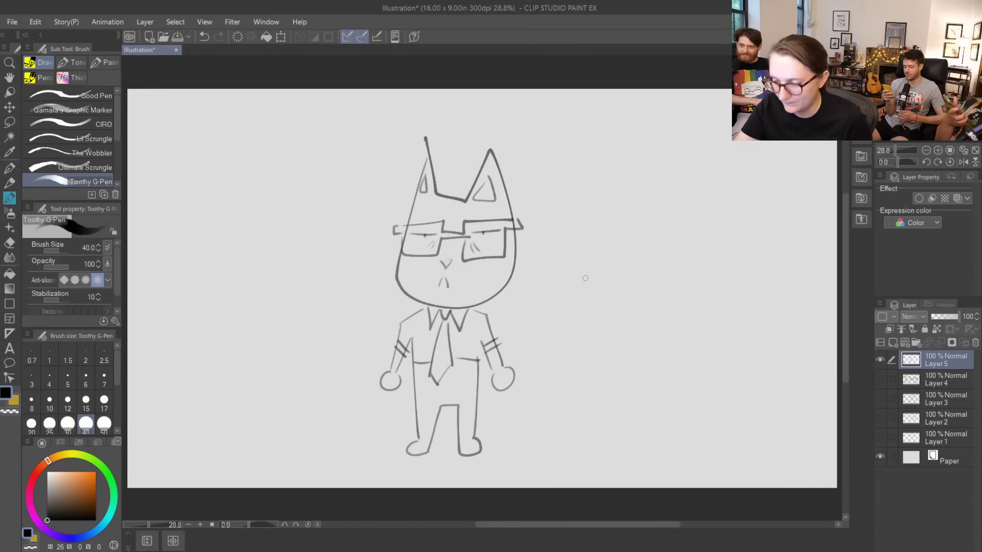
{"action": "left_click_drag", "start_coordinate": [415, 439], "coordinate": [479, 436]}
{"action": "mouse_move", "coordinate": [468, 364]}
{"action": "left_mouse_down"}
{"action": "mouse_move", "coordinate": [471, 374]}
{"action": "mouse_move", "coordinate": [422, 373]}
{"action": "left_mouse_up"}
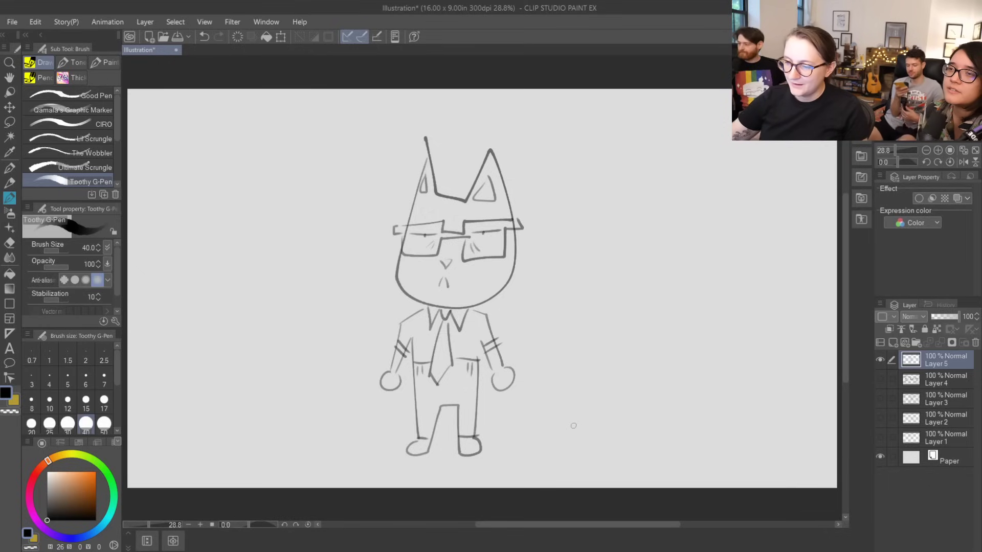
{"action": "left_click_drag", "start_coordinate": [539, 308], "coordinate": [519, 294]}
{"action": "left_click_drag", "start_coordinate": [521, 307], "coordinate": [540, 292]}
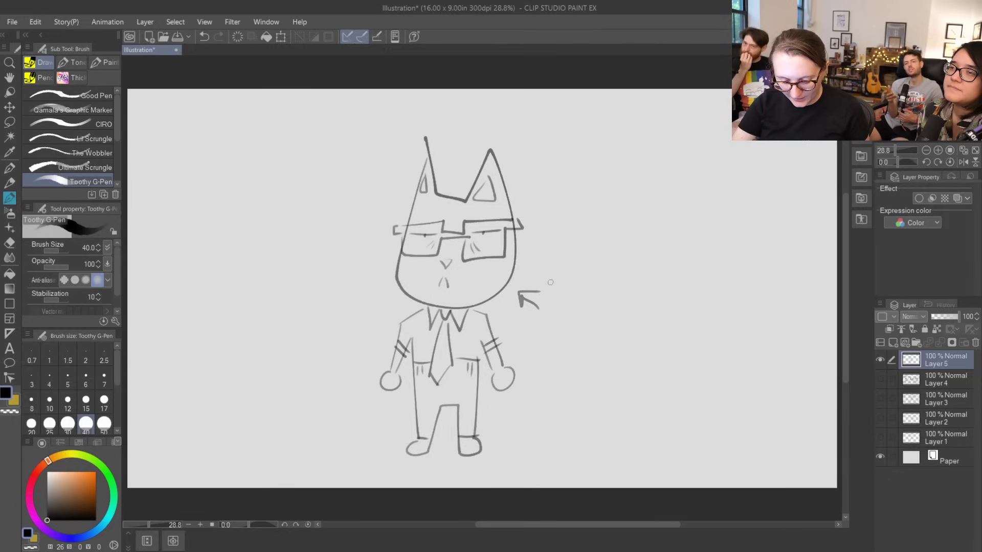
{"action": "key", "text": "ctrl+z"}
{"action": "key", "text": "ctrl+z"}
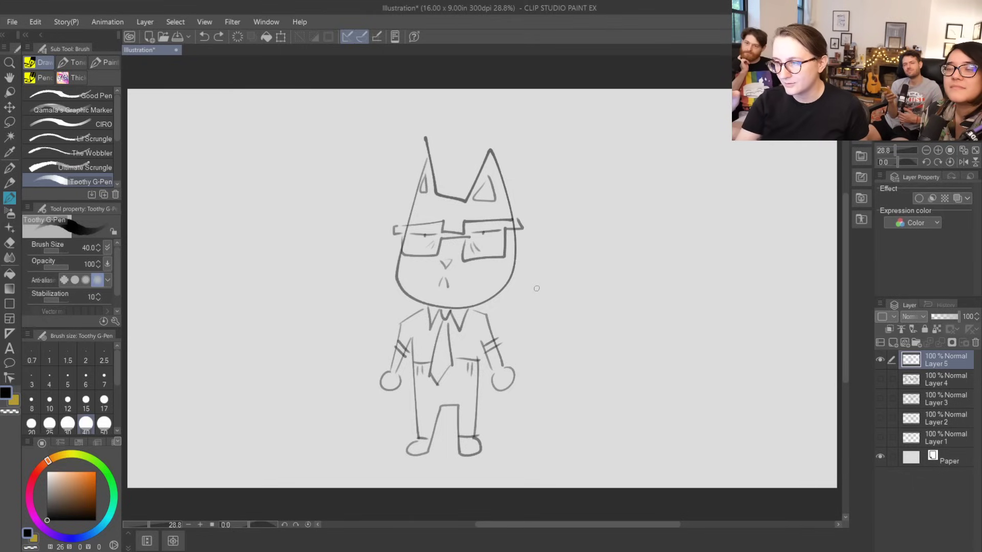
{"action": "left_click_drag", "start_coordinate": [564, 284], "coordinate": [524, 271]}
{"action": "left_click_drag", "start_coordinate": [543, 264], "coordinate": [531, 282]}
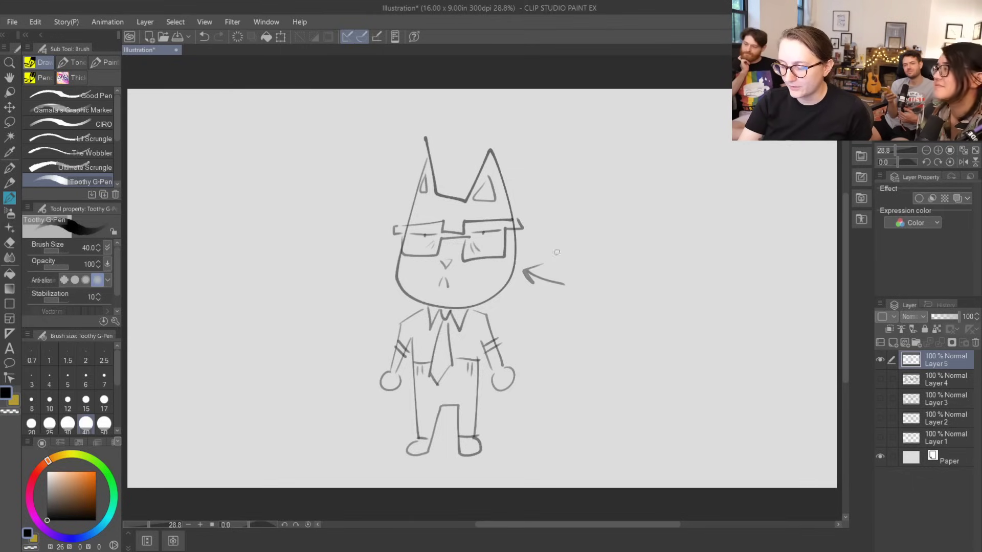
{"action": "key", "text": "ctrl+z"}
{"action": "key", "text": "ctrl+z"}
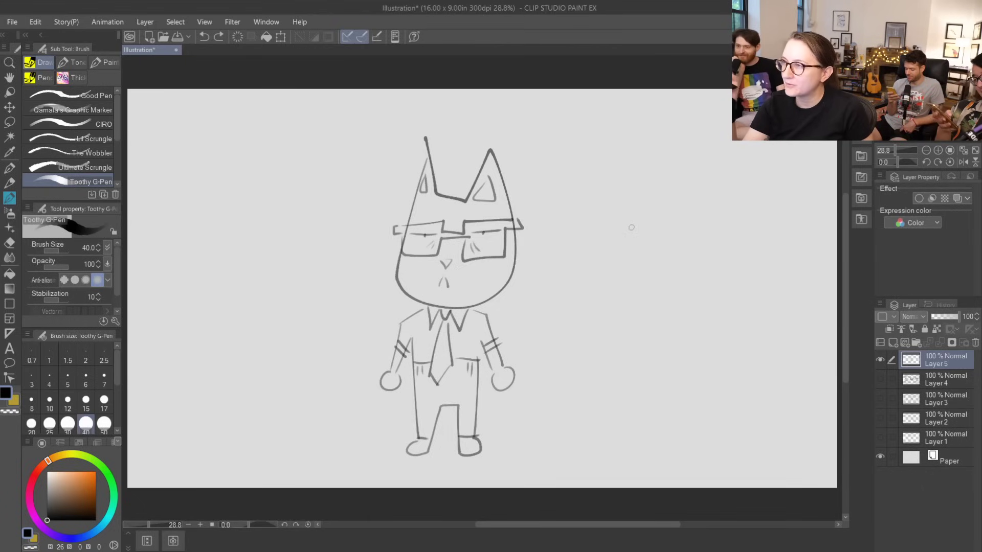
- Lasso the full standing cat with glasses and necktie, delete it and clear the selection
{"action": "left_click", "coordinate": [442, 469]}
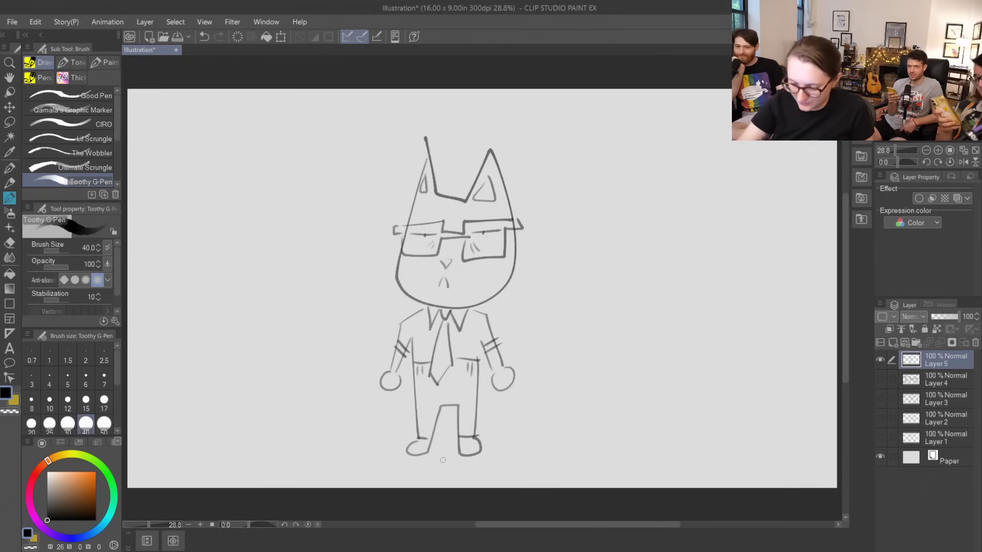
{"action": "key", "text": "m"}
{"action": "mouse_move", "coordinate": [442, 456]}
{"action": "left_mouse_down"}
{"action": "mouse_move", "coordinate": [585, 315]}
{"action": "mouse_move", "coordinate": [397, 150]}
{"action": "mouse_move", "coordinate": [460, 456]}
{"action": "left_mouse_up"}
{"action": "key", "text": "Delete"}
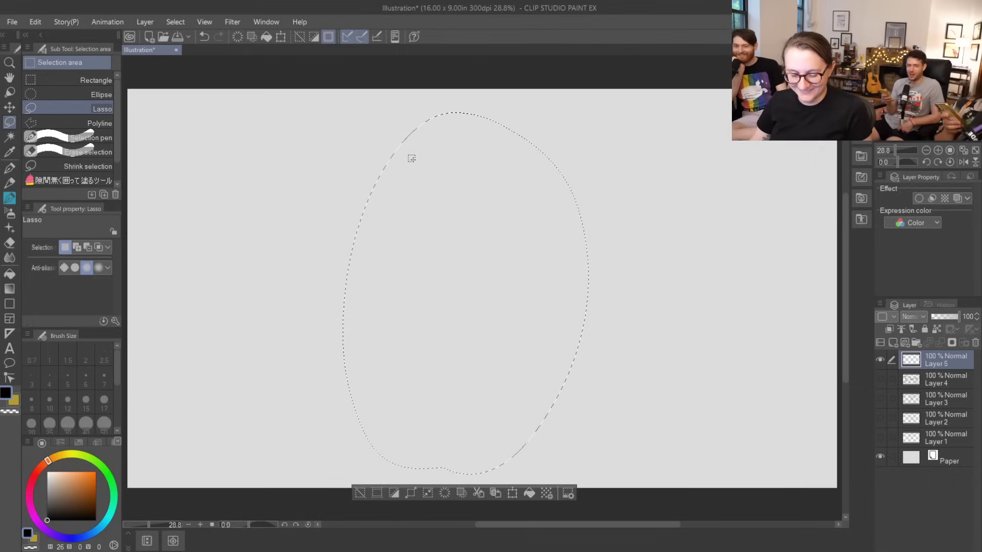
{"action": "key", "text": "ctrl+d"}
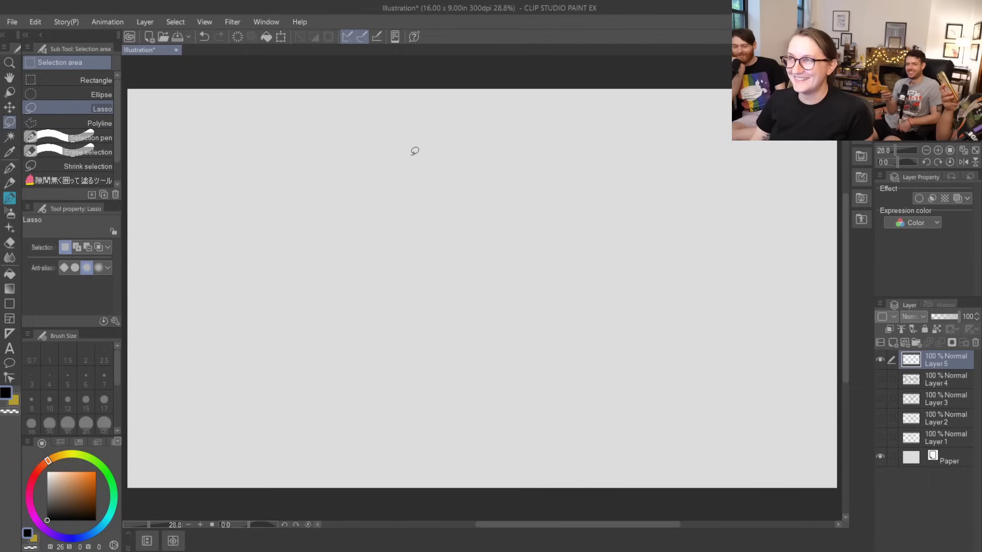
- Using the brush, sketch a small narrowed eye with a dark slanted lid, light lower-lid strokes and short brow marks above
{"action": "key", "text": "b"}
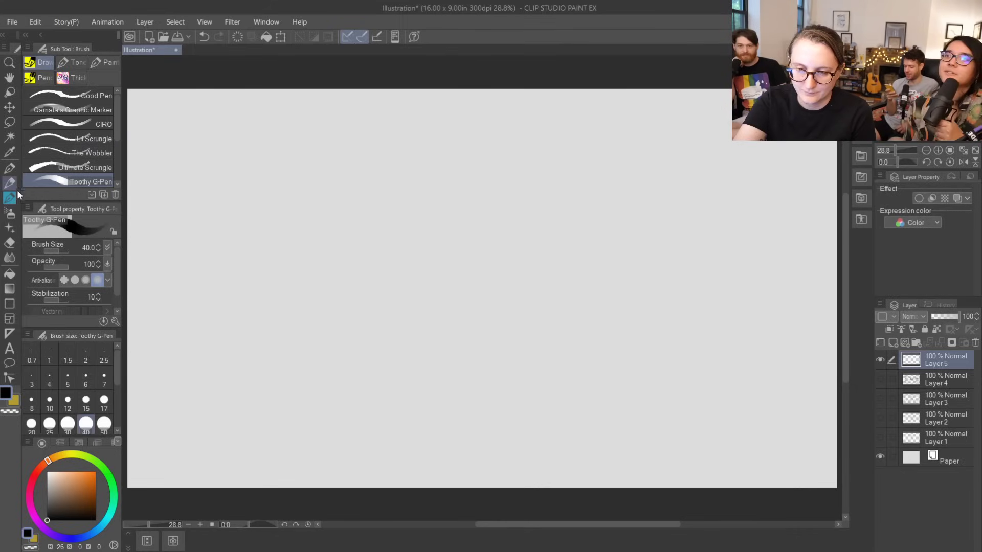
{"action": "left_click_drag", "start_coordinate": [452, 235], "coordinate": [470, 231]}
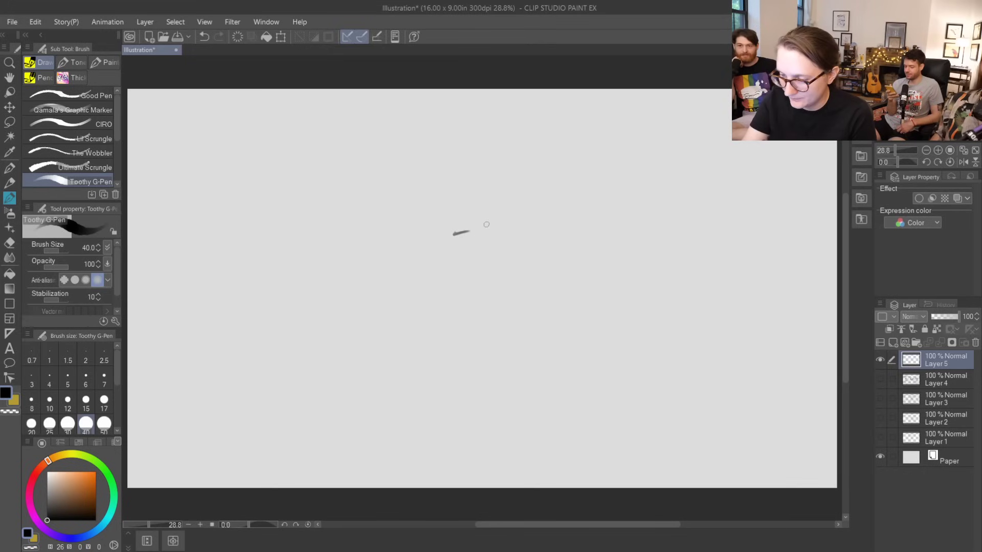
{"action": "mouse_move", "coordinate": [452, 234]}
{"action": "left_mouse_down"}
{"action": "mouse_move", "coordinate": [486, 230]}
{"action": "mouse_move", "coordinate": [466, 233]}
{"action": "left_mouse_up"}
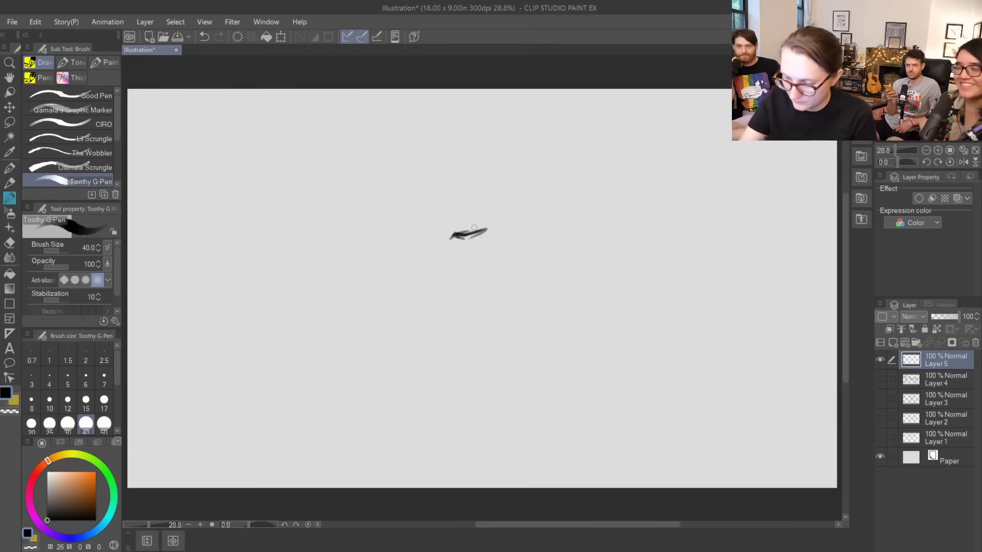
{"action": "mouse_move", "coordinate": [471, 238]}
{"action": "left_mouse_down"}
{"action": "mouse_move", "coordinate": [488, 229]}
{"action": "mouse_move", "coordinate": [476, 236]}
{"action": "left_mouse_up"}
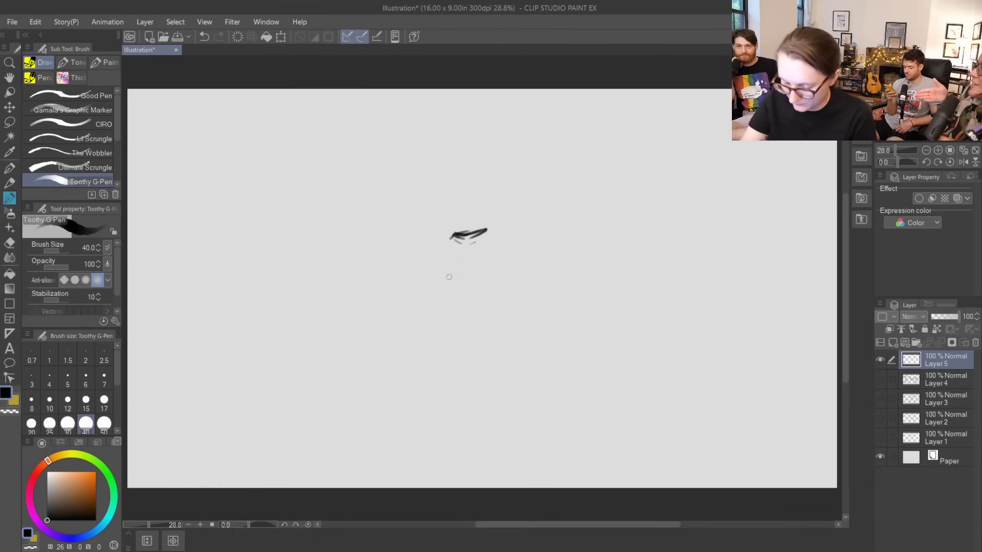
{"action": "mouse_move", "coordinate": [449, 238]}
{"action": "left_mouse_down"}
{"action": "mouse_move", "coordinate": [475, 222]}
{"action": "mouse_move", "coordinate": [450, 217]}
{"action": "mouse_move", "coordinate": [459, 205]}
{"action": "mouse_move", "coordinate": [451, 213]}
{"action": "mouse_move", "coordinate": [474, 215]}
{"action": "left_mouse_up"}
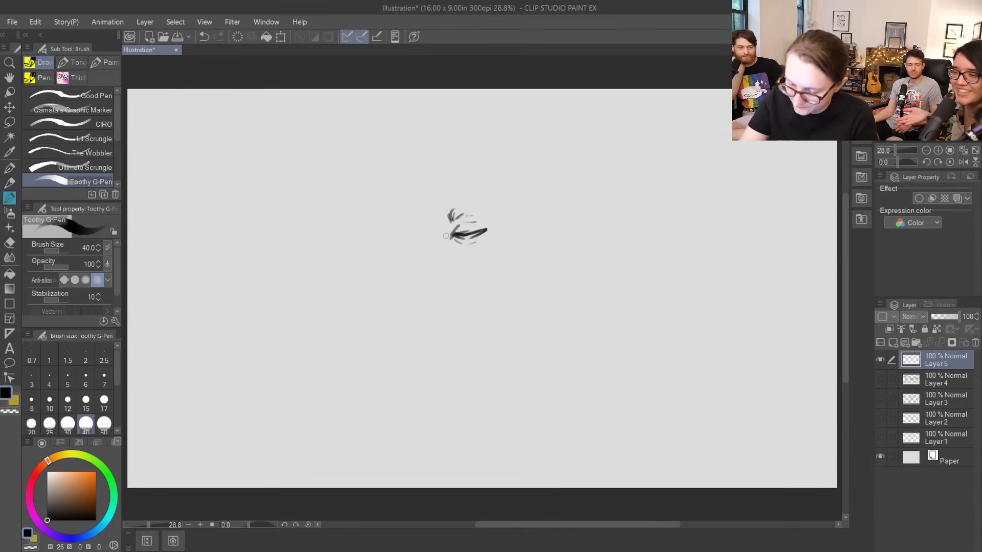
{"action": "left_click_drag", "start_coordinate": [443, 237], "coordinate": [457, 243]}
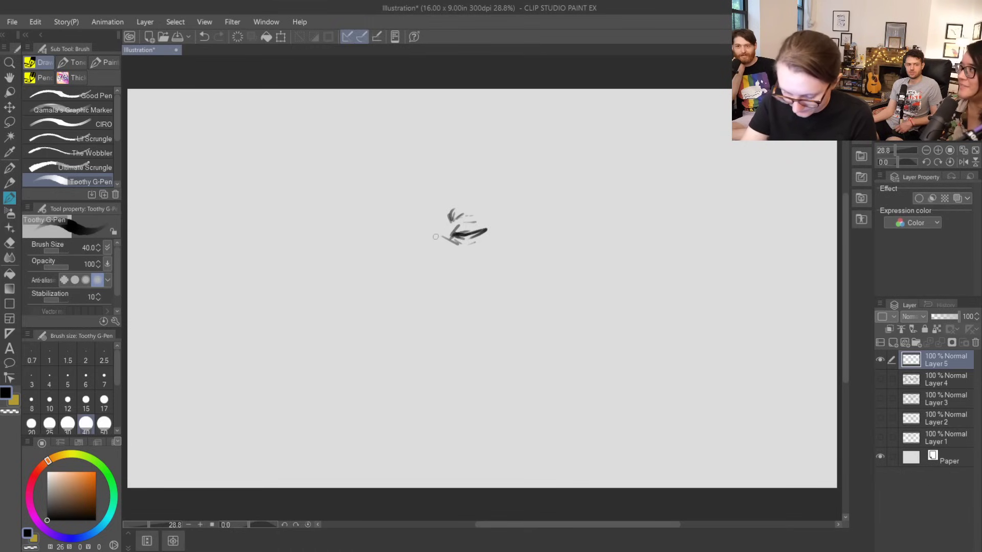
- Sketch a long straight snout running down from beside the eye, with a small boxy nose outline and two light bridge lines
{"action": "left_click_drag", "start_coordinate": [434, 236], "coordinate": [418, 306]}
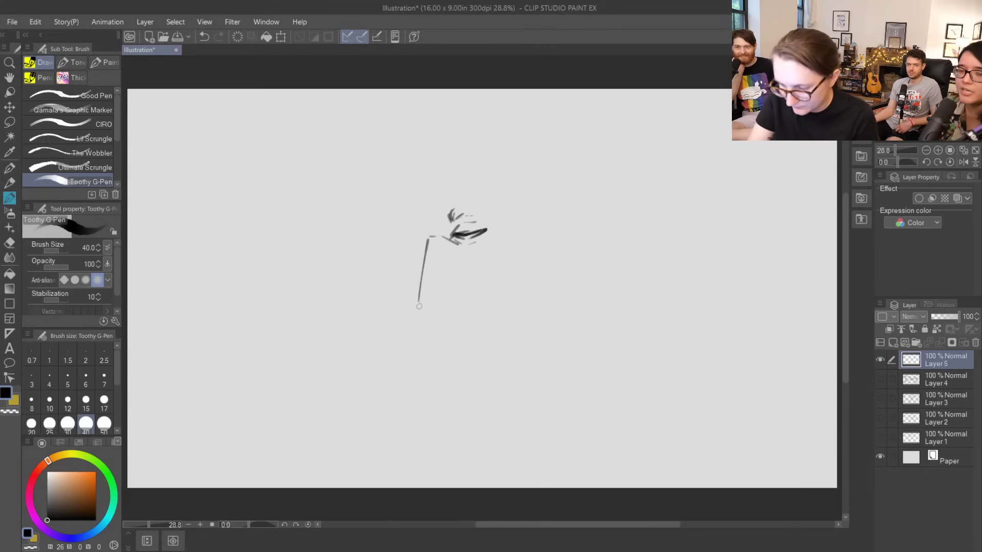
{"action": "left_click_drag", "start_coordinate": [418, 298], "coordinate": [432, 296]}
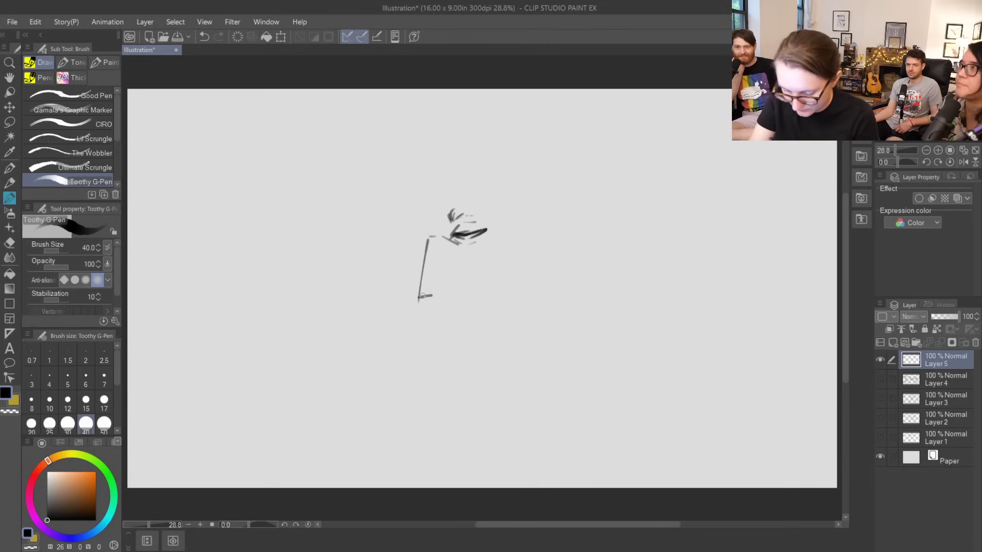
{"action": "left_click_drag", "start_coordinate": [419, 294], "coordinate": [433, 299]}
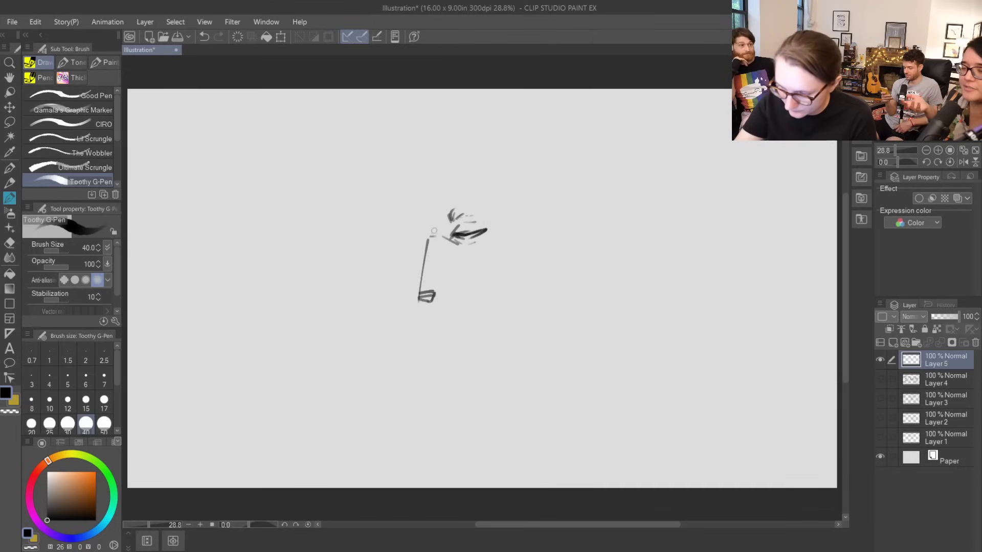
{"action": "left_click_drag", "start_coordinate": [433, 233], "coordinate": [428, 279]}
{"action": "left_click_drag", "start_coordinate": [445, 230], "coordinate": [438, 279]}
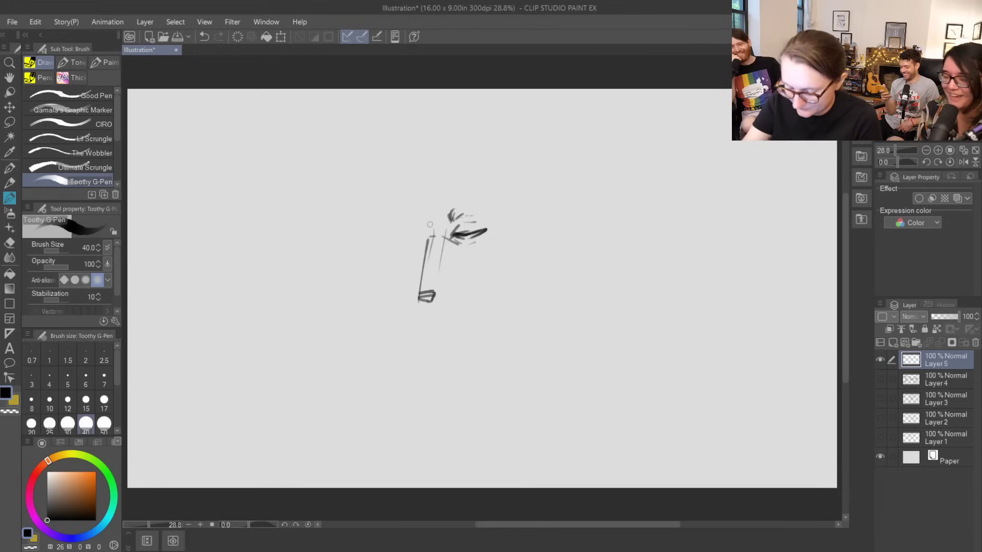
- Redraw the snout's far edge slightly outward, erase the extra line beside it, and darken the nose into a wedge
{"action": "left_click_drag", "start_coordinate": [423, 237], "coordinate": [418, 297]}
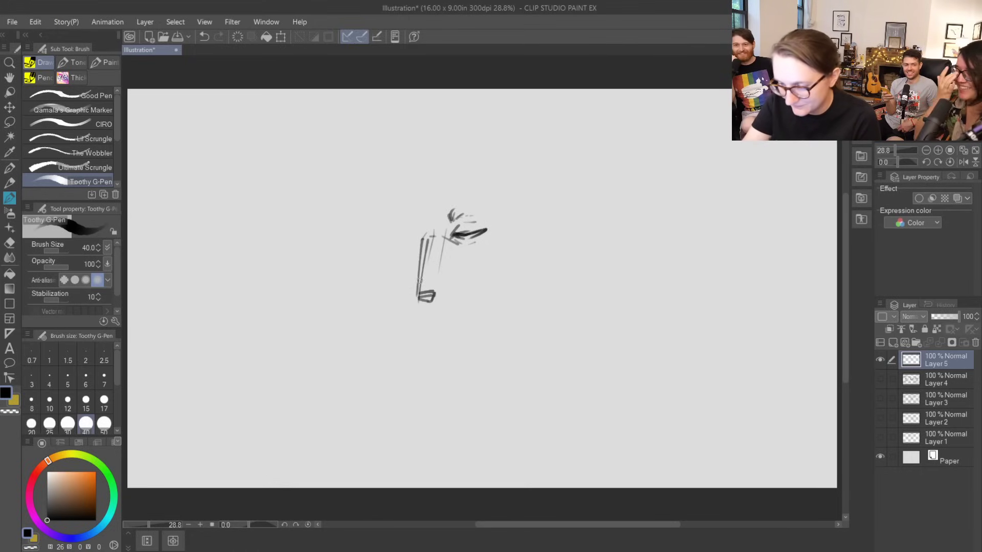
{"action": "left_click_drag", "start_coordinate": [424, 241], "coordinate": [413, 300]}
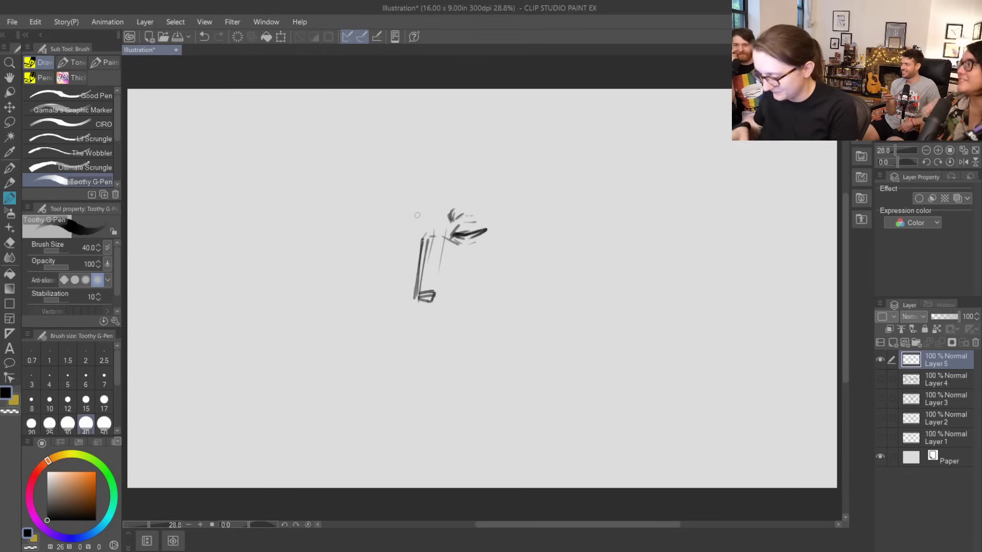
{"action": "key", "text": "e"}
{"action": "left_click_drag", "start_coordinate": [428, 236], "coordinate": [415, 299]}
{"action": "key", "text": "b"}
{"action": "mouse_move", "coordinate": [425, 236]}
{"action": "left_mouse_down"}
{"action": "mouse_move", "coordinate": [416, 299]}
{"action": "mouse_move", "coordinate": [432, 293]}
{"action": "mouse_move", "coordinate": [415, 299]}
{"action": "mouse_move", "coordinate": [434, 293]}
{"action": "mouse_move", "coordinate": [417, 299]}
{"action": "mouse_move", "coordinate": [427, 295]}
{"action": "mouse_move", "coordinate": [423, 306]}
{"action": "mouse_move", "coordinate": [416, 297]}
{"action": "mouse_move", "coordinate": [423, 306]}
{"action": "left_mouse_up"}
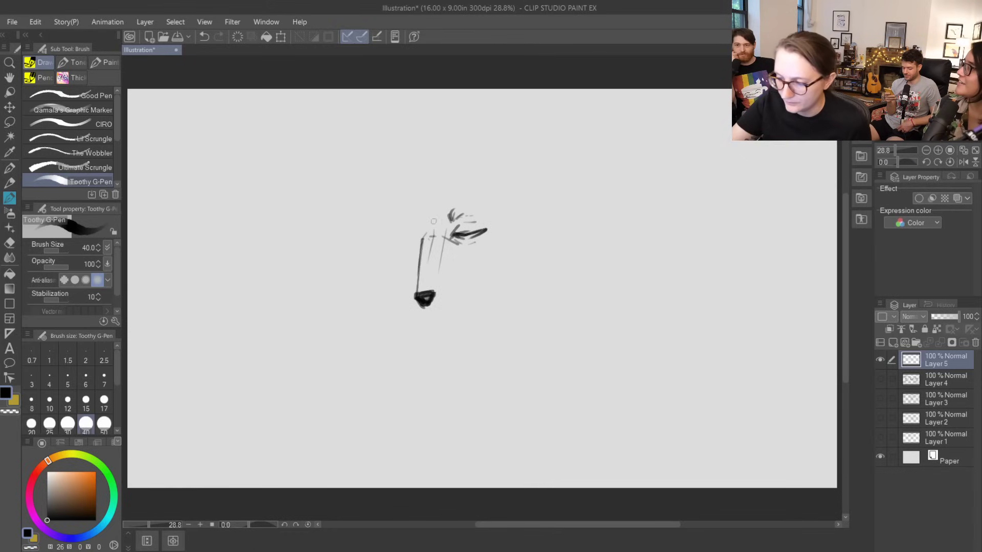
- Draw the far eye beyond the snout with a dark slanted lid and brow strokes, and clean up the bridge between the eyes
{"action": "left_click_drag", "start_coordinate": [420, 235], "coordinate": [397, 235]}
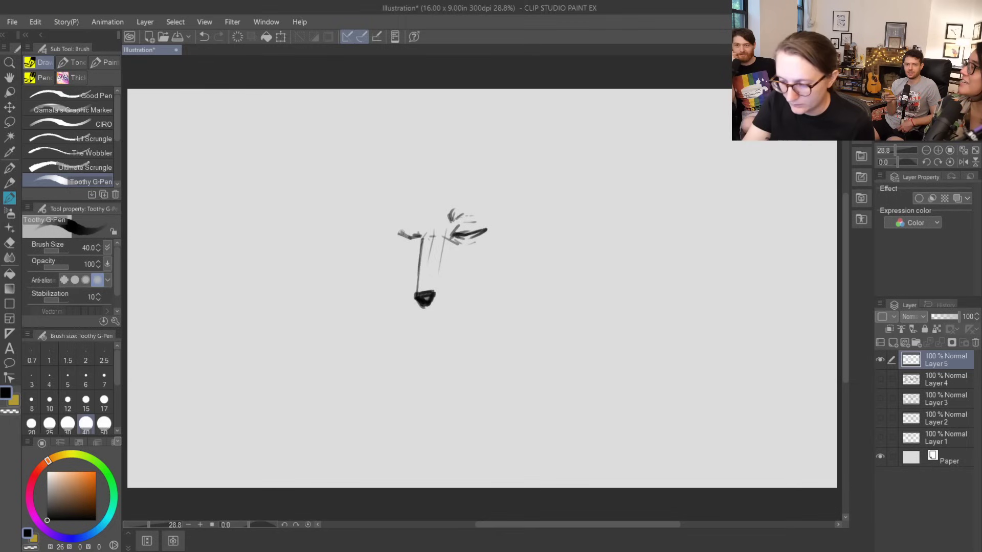
{"action": "key", "text": "e"}
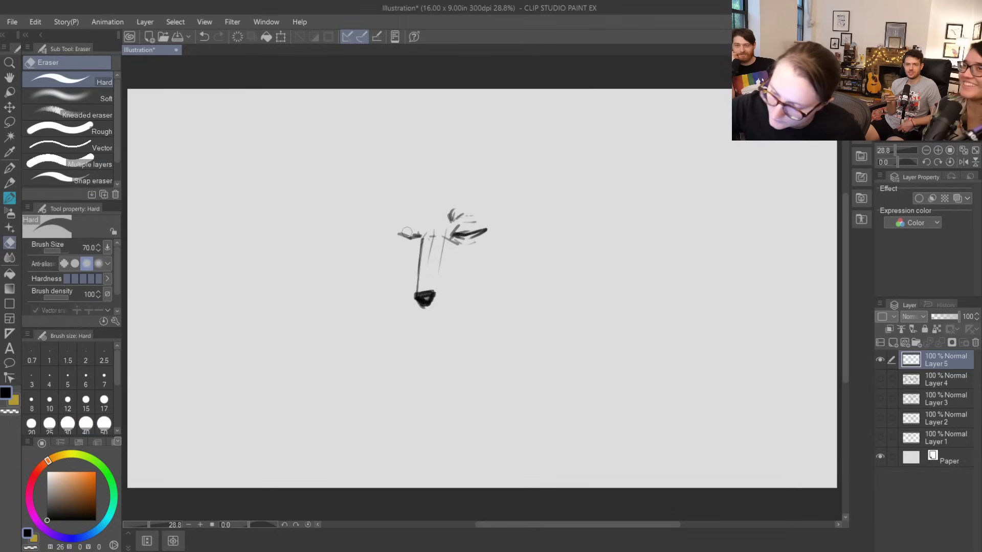
{"action": "mouse_move", "coordinate": [394, 235]}
{"action": "left_mouse_down"}
{"action": "mouse_move", "coordinate": [420, 236]}
{"action": "mouse_move", "coordinate": [403, 239]}
{"action": "left_mouse_up"}
{"action": "key", "text": "b"}
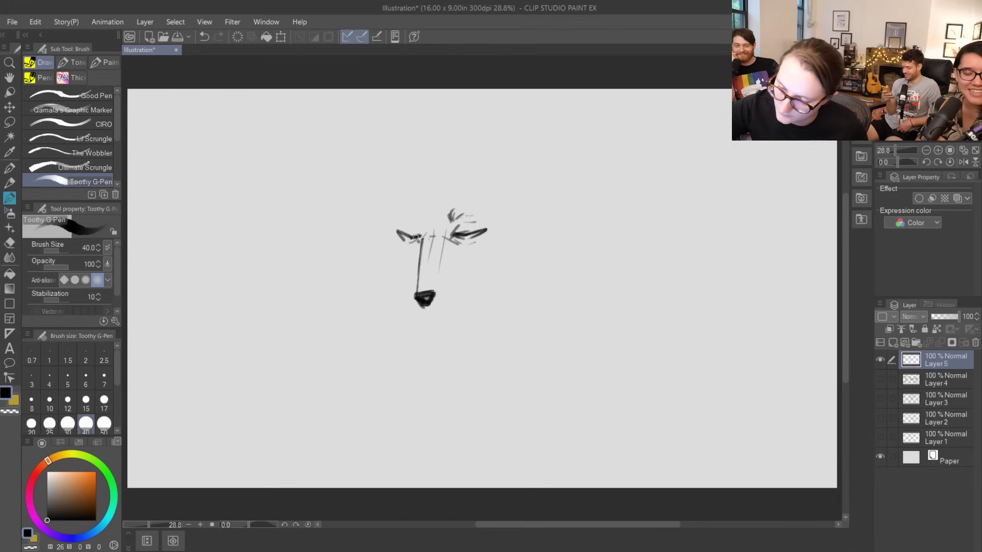
{"action": "mouse_move", "coordinate": [396, 232]}
{"action": "left_mouse_down"}
{"action": "mouse_move", "coordinate": [400, 223]}
{"action": "mouse_move", "coordinate": [423, 238]}
{"action": "left_mouse_up"}
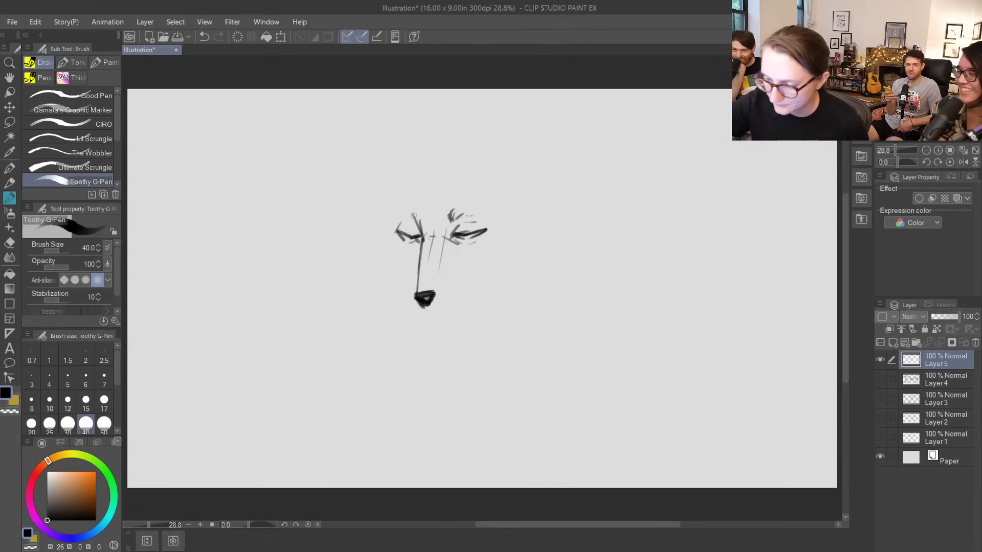
{"action": "key", "text": "e"}
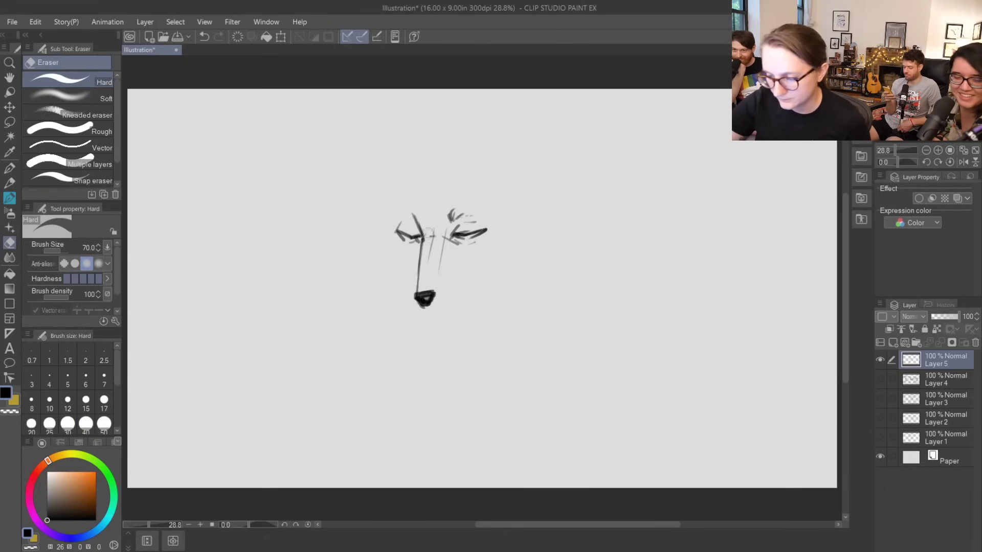
{"action": "key", "text": "b"}
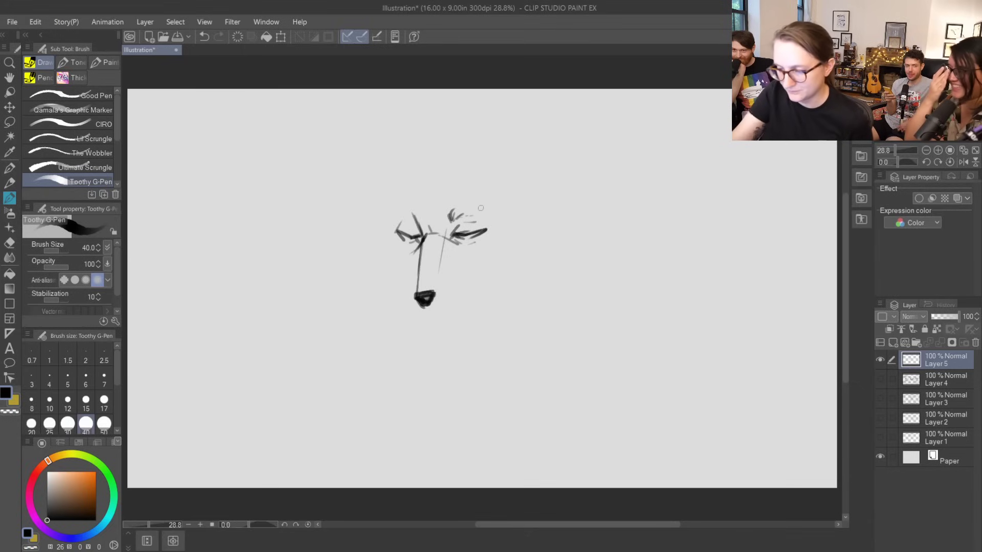
- Enlarge the nose and fill it as a solid black wedge, neatening its edges with the eraser
{"action": "mouse_move", "coordinate": [424, 295]}
{"action": "left_mouse_down"}
{"action": "mouse_move", "coordinate": [444, 290]}
{"action": "mouse_move", "coordinate": [425, 299]}
{"action": "mouse_move", "coordinate": [428, 308]}
{"action": "mouse_move", "coordinate": [420, 305]}
{"action": "mouse_move", "coordinate": [447, 290]}
{"action": "mouse_move", "coordinate": [421, 291]}
{"action": "mouse_move", "coordinate": [441, 287]}
{"action": "mouse_move", "coordinate": [445, 298]}
{"action": "mouse_move", "coordinate": [445, 287]}
{"action": "mouse_move", "coordinate": [437, 310]}
{"action": "mouse_move", "coordinate": [415, 297]}
{"action": "left_mouse_up"}
{"action": "key", "text": "e"}
{"action": "left_click_drag", "start_coordinate": [411, 296], "coordinate": [427, 311]}
{"action": "key", "text": "ctrl+z"}
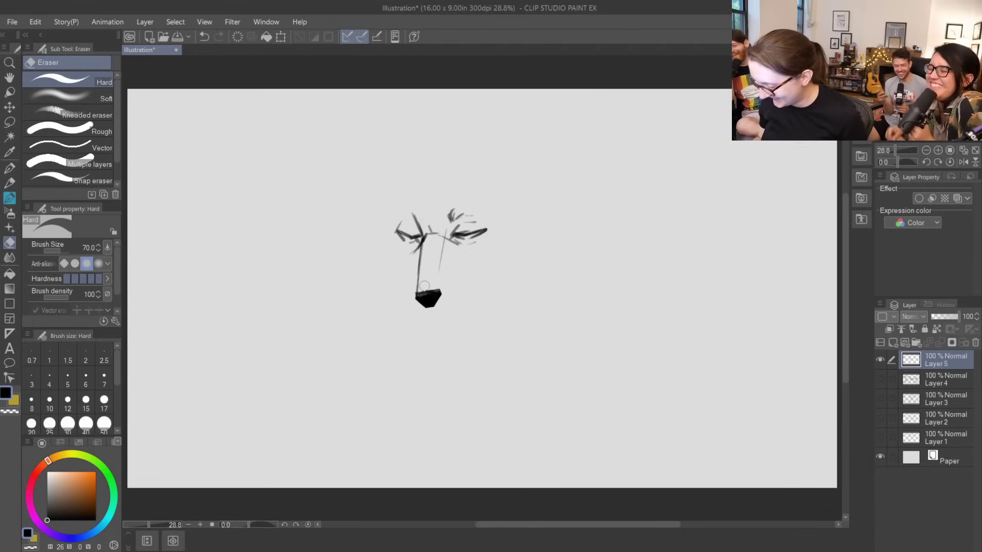
- Add short dark hatching around and below both eyes, and draw the muzzle side with a curved mouth line ending in a thick upturned corner
{"action": "key", "text": "b"}
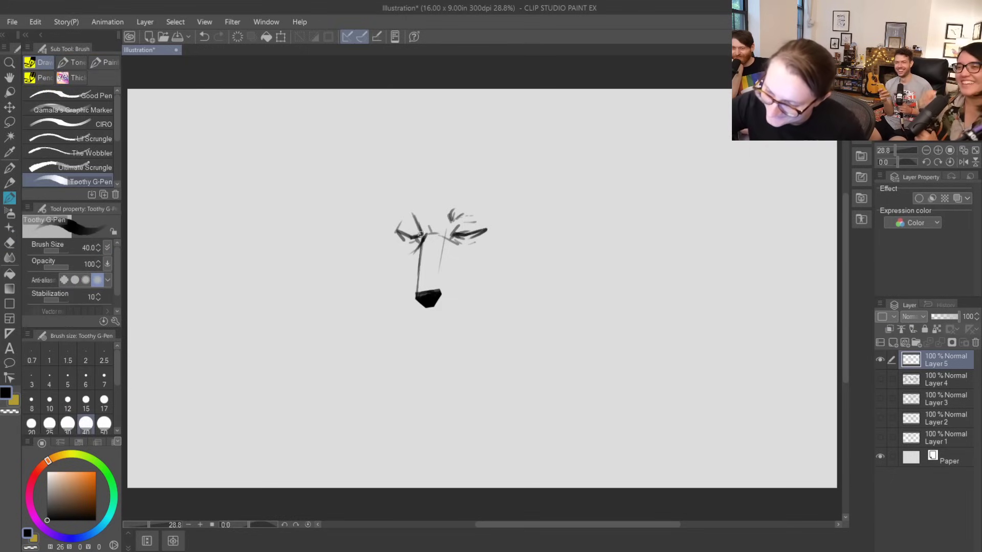
{"action": "left_click_drag", "start_coordinate": [404, 230], "coordinate": [451, 234]}
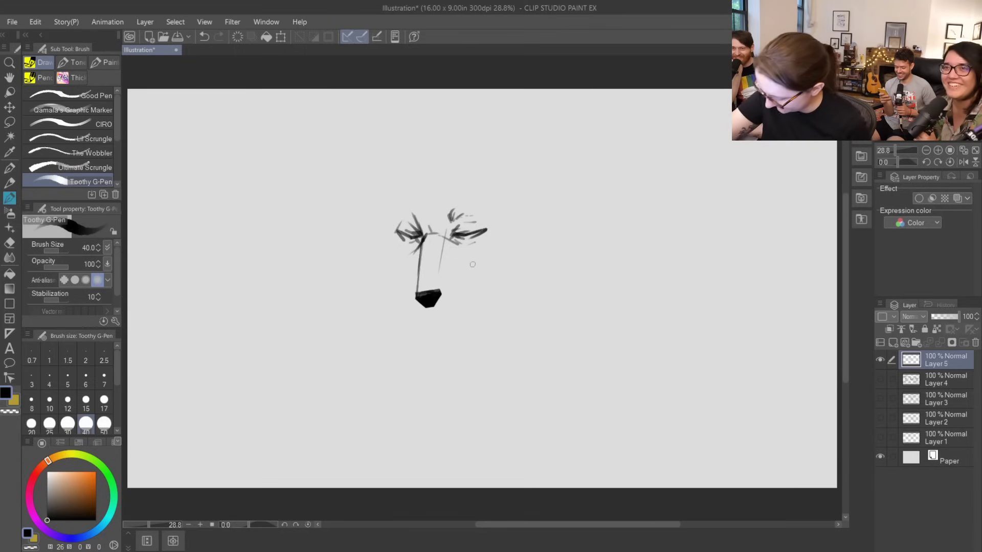
{"action": "mouse_move", "coordinate": [446, 236]}
{"action": "left_mouse_down"}
{"action": "mouse_move", "coordinate": [464, 265]}
{"action": "mouse_move", "coordinate": [460, 247]}
{"action": "mouse_move", "coordinate": [451, 250]}
{"action": "mouse_move", "coordinate": [466, 262]}
{"action": "mouse_move", "coordinate": [415, 259]}
{"action": "left_mouse_up"}
{"action": "key", "text": "ctrl+z"}
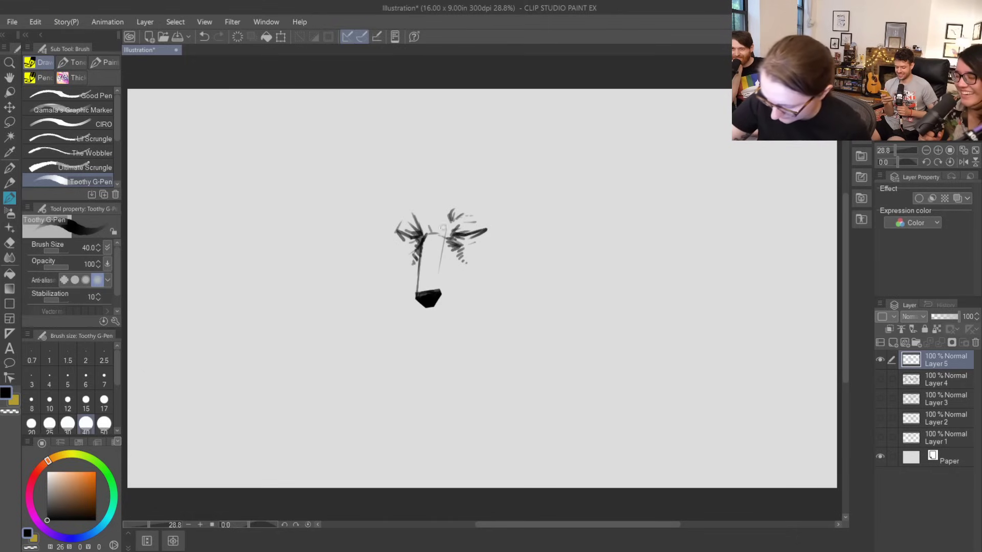
{"action": "left_click_drag", "start_coordinate": [453, 264], "coordinate": [449, 306]}
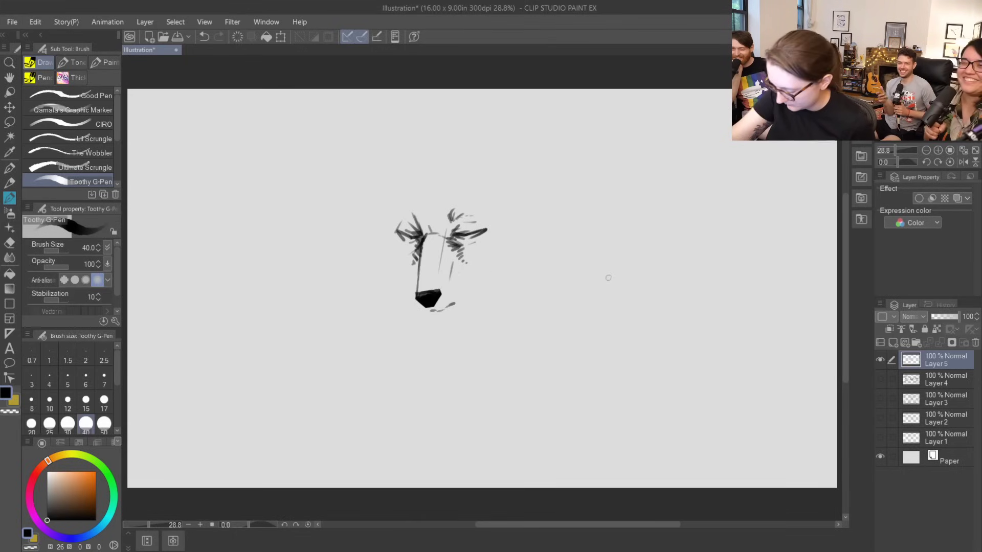
{"action": "mouse_move", "coordinate": [433, 311]}
{"action": "left_mouse_down"}
{"action": "mouse_move", "coordinate": [466, 284]}
{"action": "mouse_move", "coordinate": [453, 305]}
{"action": "mouse_move", "coordinate": [459, 293]}
{"action": "left_mouse_up"}
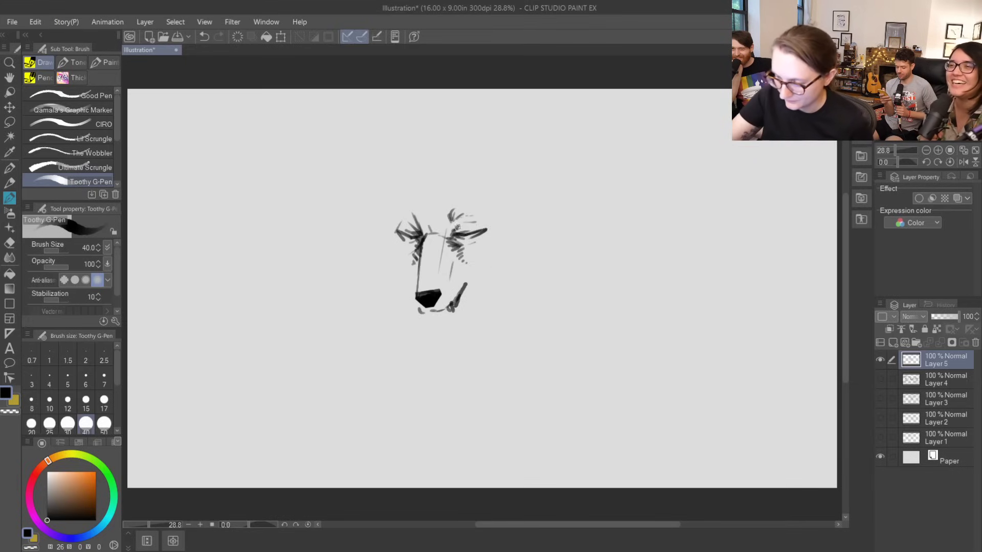
- Move the face drawing on Layer 5 a little to the left and slightly down on the canvas
{"action": "left_click", "coordinate": [11, 108]}
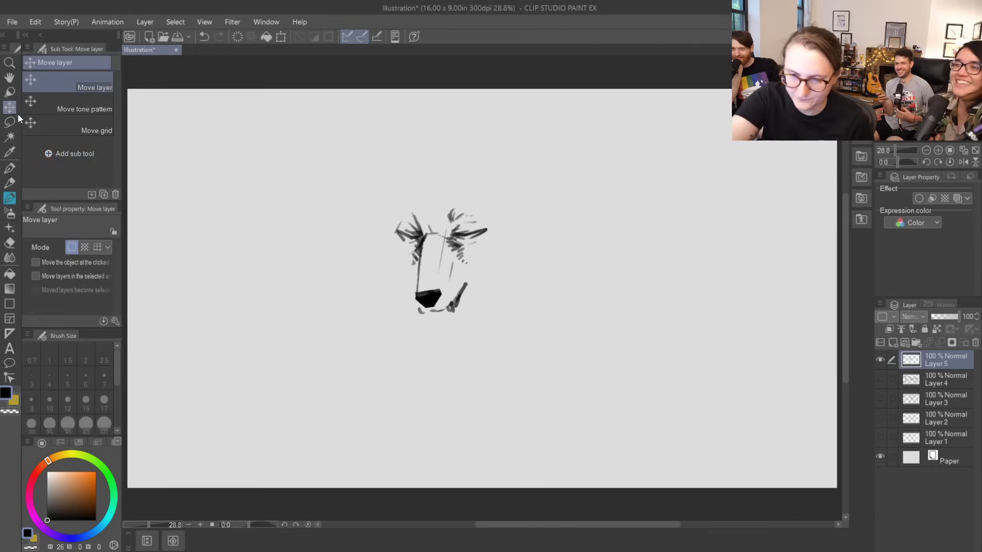
{"action": "left_click_drag", "start_coordinate": [473, 238], "coordinate": [433, 249]}
{"action": "key", "text": "b"}
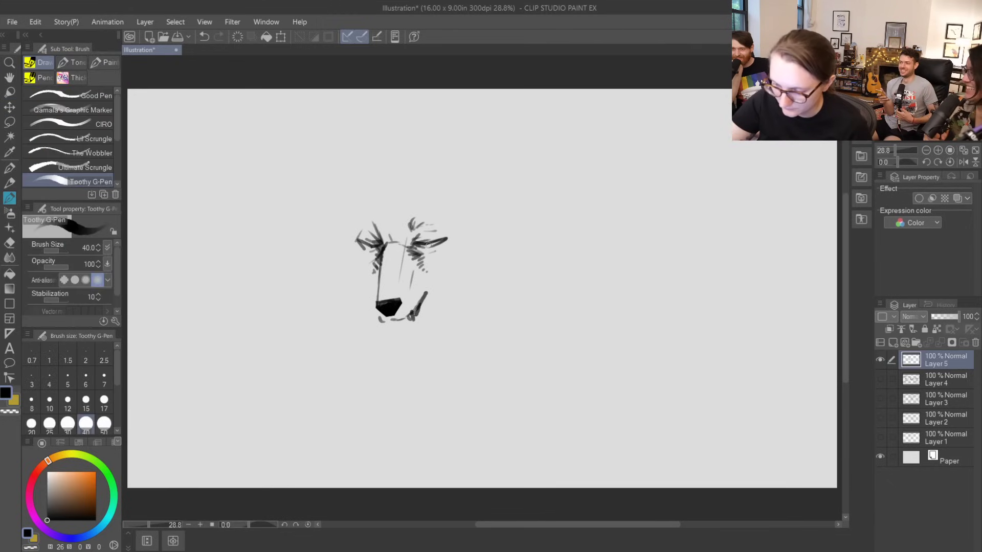
- Extend the far eye's outer corner and brow, and draw two slanting cheek lines from below it toward the muzzle
{"action": "key", "text": "ctrl+z"}
{"action": "left_click_drag", "start_coordinate": [421, 246], "coordinate": [427, 245]}
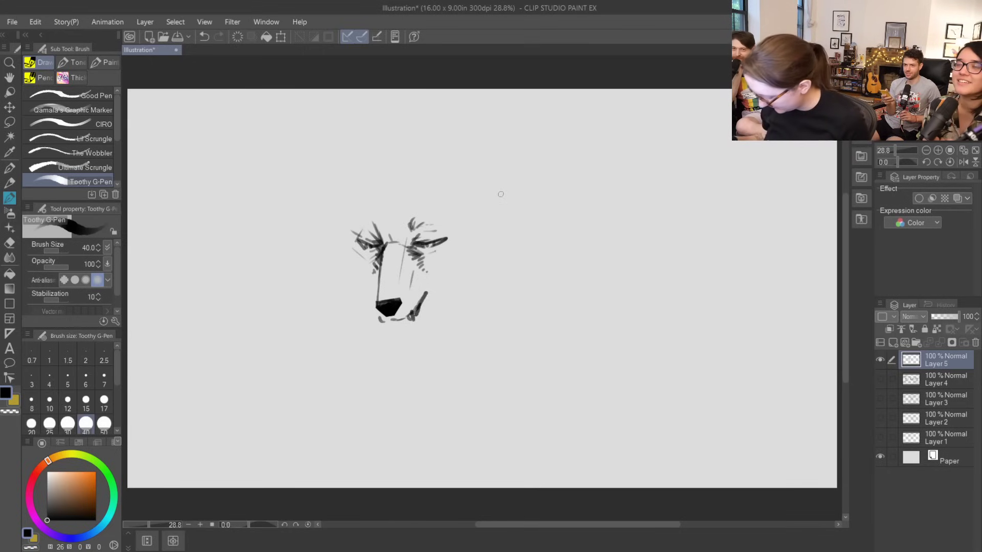
{"action": "left_click_drag", "start_coordinate": [354, 251], "coordinate": [364, 279]}
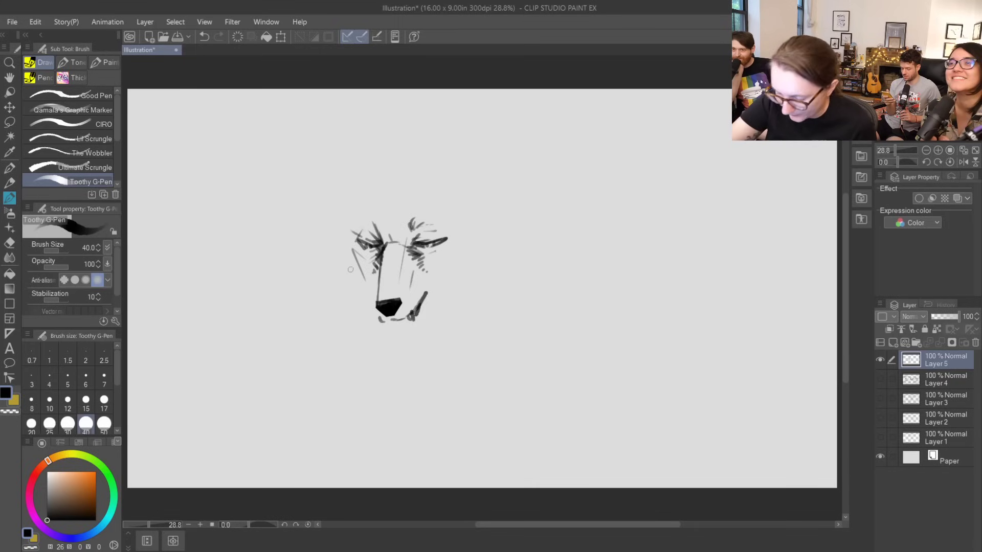
{"action": "left_click_drag", "start_coordinate": [355, 264], "coordinate": [369, 303]}
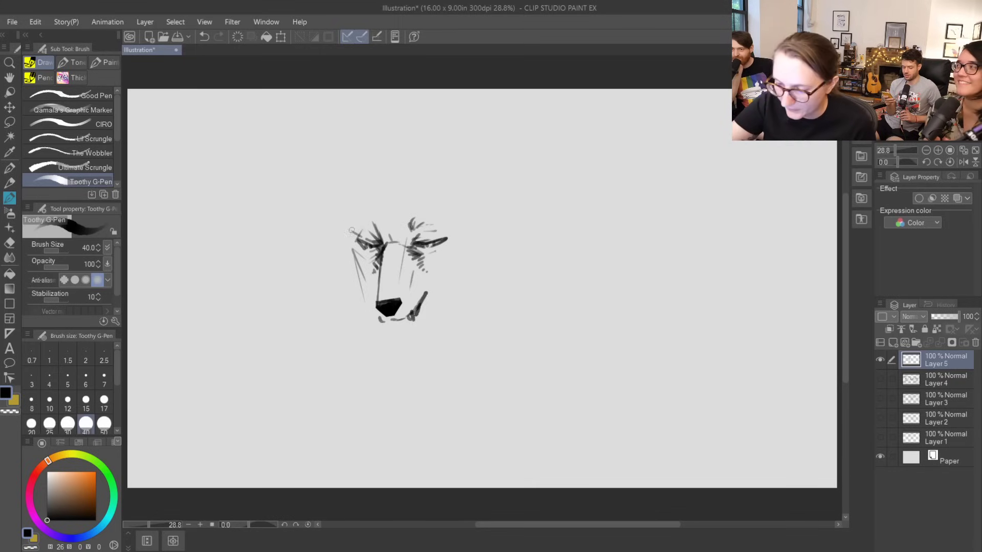
{"action": "left_click_drag", "start_coordinate": [350, 232], "coordinate": [361, 220]}
{"action": "key", "text": "ctrl+z"}
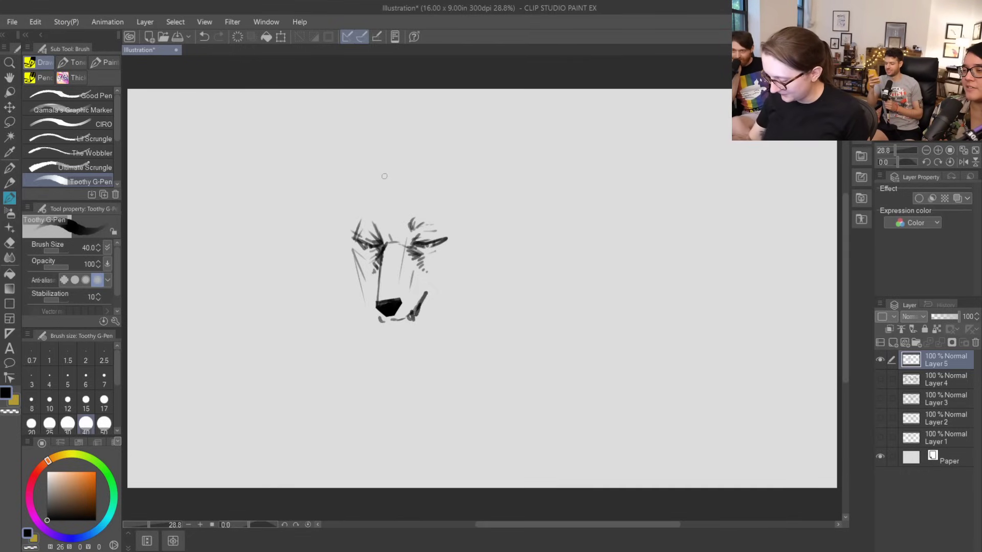
- Draw a long curved line rising above the far eye and a rounded, tufted shape above the near brow
{"action": "left_click_drag", "start_coordinate": [369, 211], "coordinate": [371, 167]}
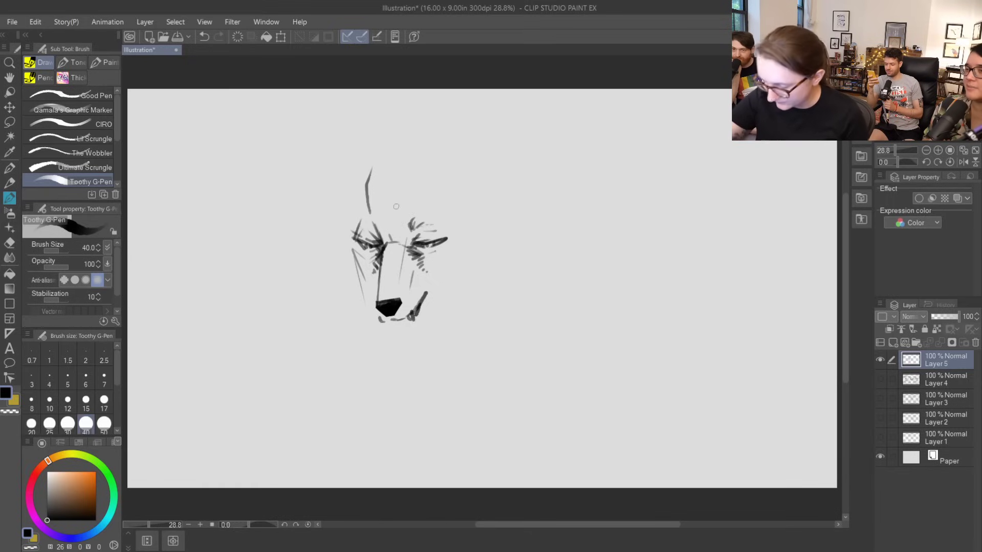
{"action": "left_click_drag", "start_coordinate": [389, 227], "coordinate": [419, 182]}
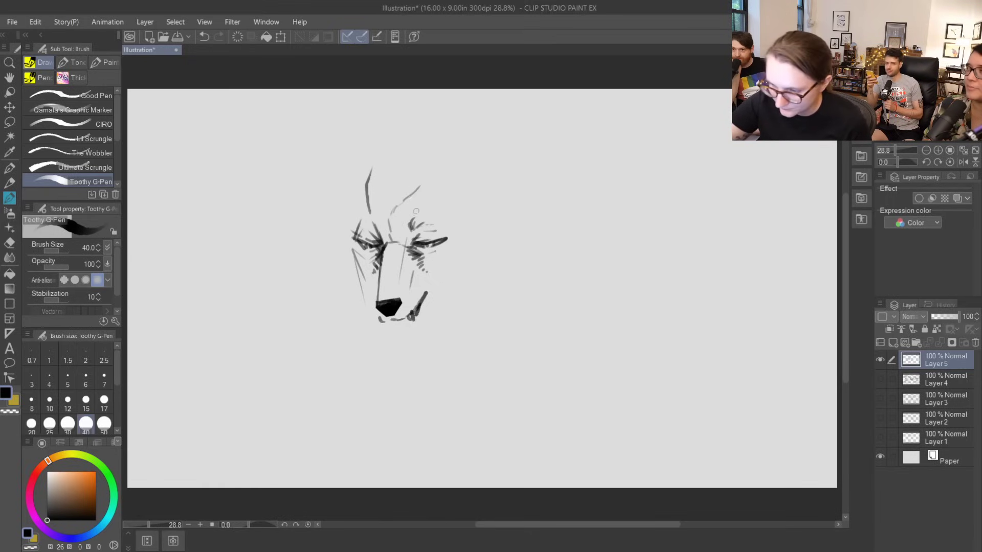
{"action": "mouse_move", "coordinate": [410, 229]}
{"action": "left_mouse_down"}
{"action": "mouse_move", "coordinate": [423, 207]}
{"action": "mouse_move", "coordinate": [415, 190]}
{"action": "mouse_move", "coordinate": [391, 212]}
{"action": "mouse_move", "coordinate": [391, 236]}
{"action": "mouse_move", "coordinate": [404, 232]}
{"action": "left_mouse_up"}
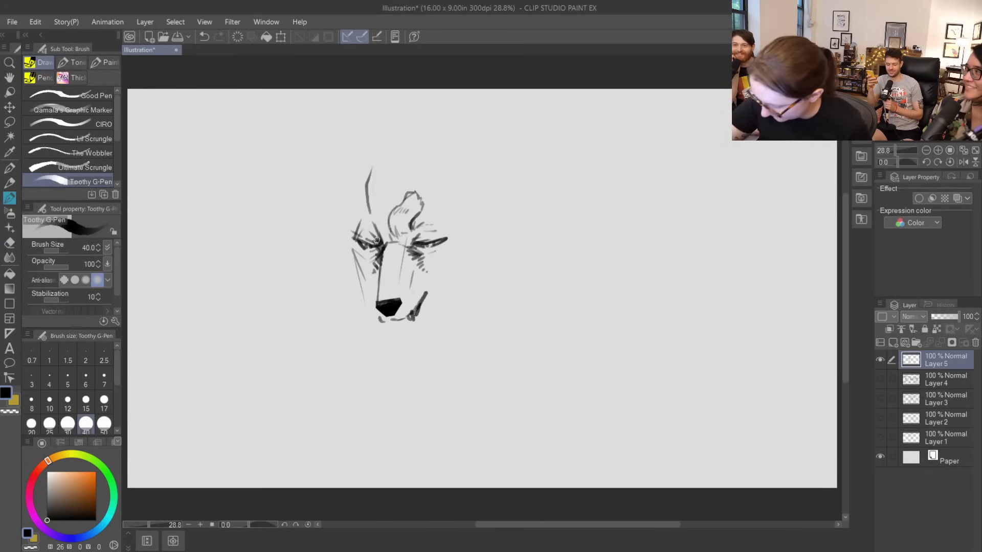
- Shade the far eye and the upper cheek beneath it with dense dark strokes
{"action": "left_click_drag", "start_coordinate": [355, 243], "coordinate": [380, 251]}
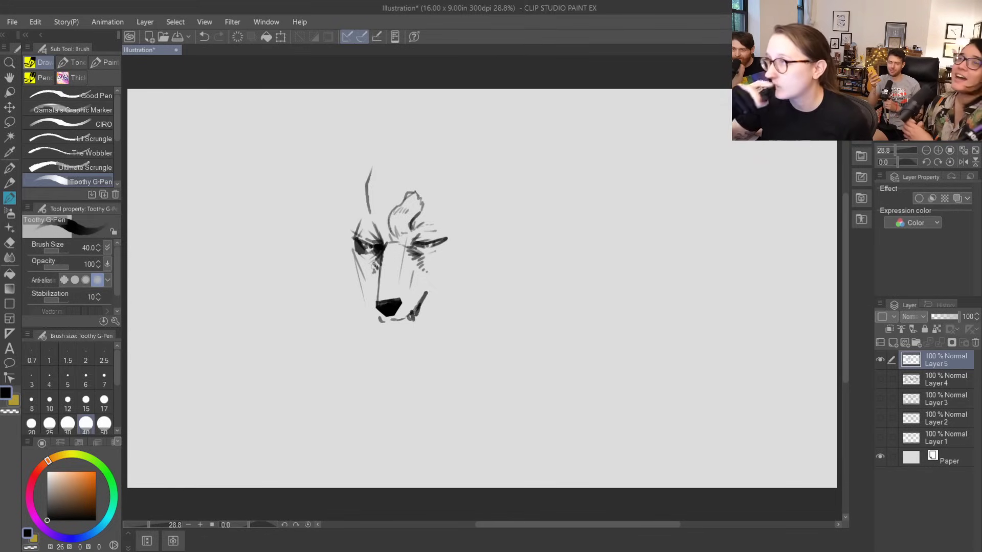
{"action": "mouse_move", "coordinate": [356, 244]}
{"action": "left_mouse_down"}
{"action": "mouse_move", "coordinate": [367, 280]}
{"action": "mouse_move", "coordinate": [365, 260]}
{"action": "mouse_move", "coordinate": [369, 279]}
{"action": "mouse_move", "coordinate": [381, 264]}
{"action": "mouse_move", "coordinate": [363, 255]}
{"action": "left_mouse_up"}
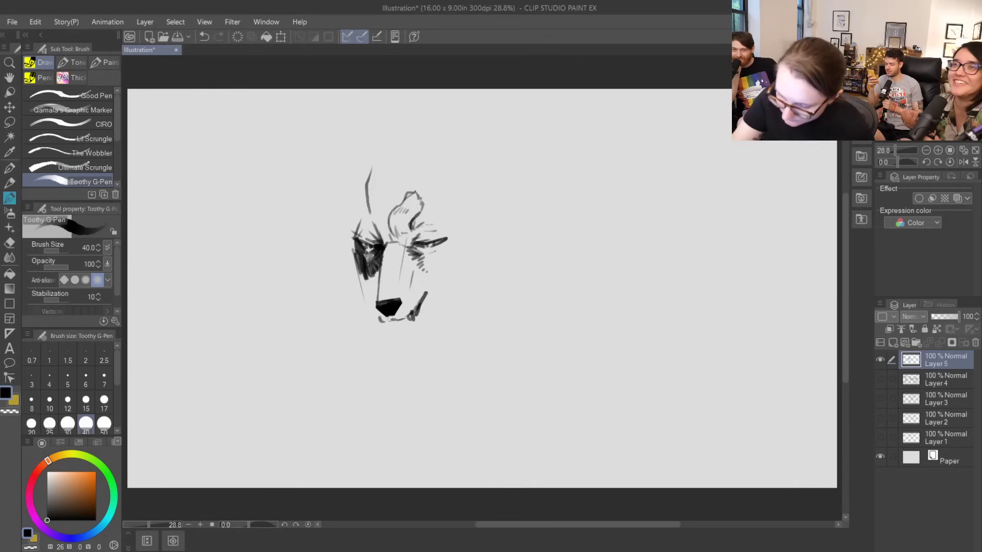
- Draw a curved chin line beneath the mouth and darken the middle of the mouth line, erasing where needed
{"action": "mouse_move", "coordinate": [384, 328]}
{"action": "left_mouse_down"}
{"action": "mouse_move", "coordinate": [396, 332]}
{"action": "mouse_move", "coordinate": [414, 307]}
{"action": "left_mouse_up"}
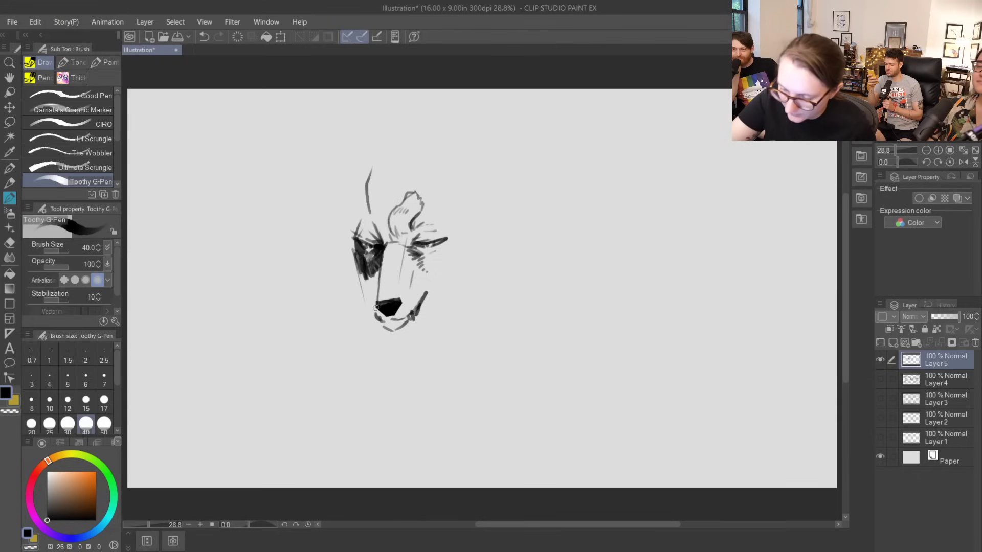
{"action": "key", "text": "e"}
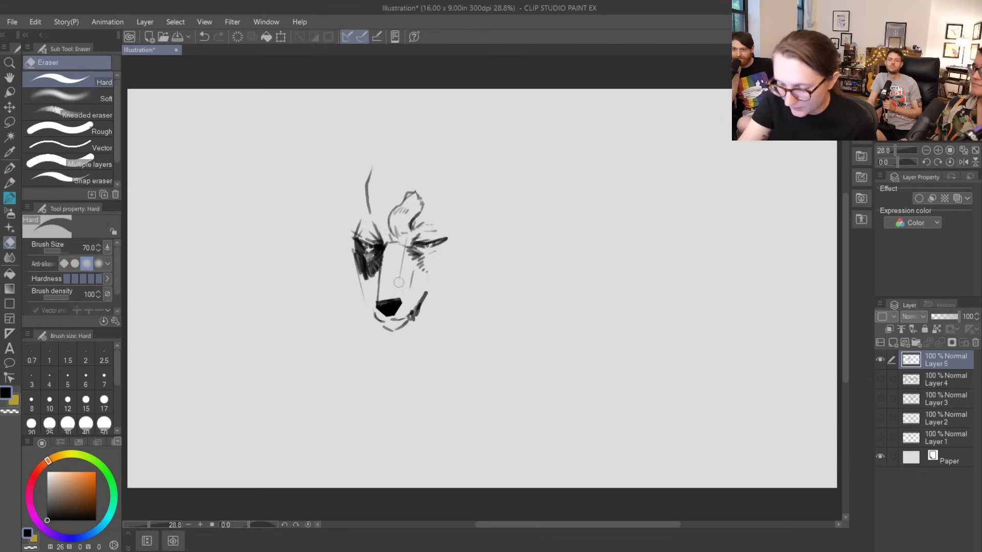
{"action": "key", "text": "b"}
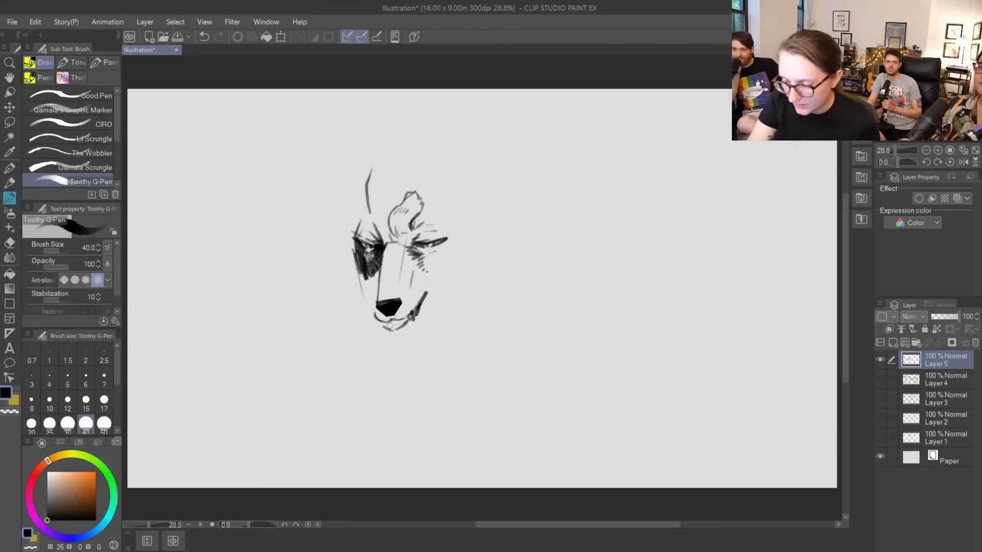
{"action": "left_click_drag", "start_coordinate": [393, 325], "coordinate": [390, 322]}
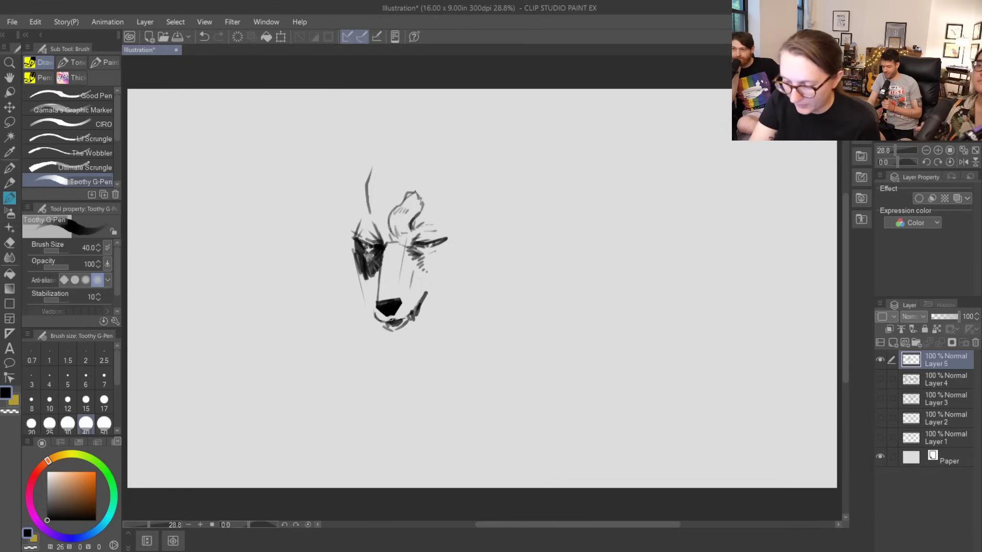
{"action": "key", "text": "e"}
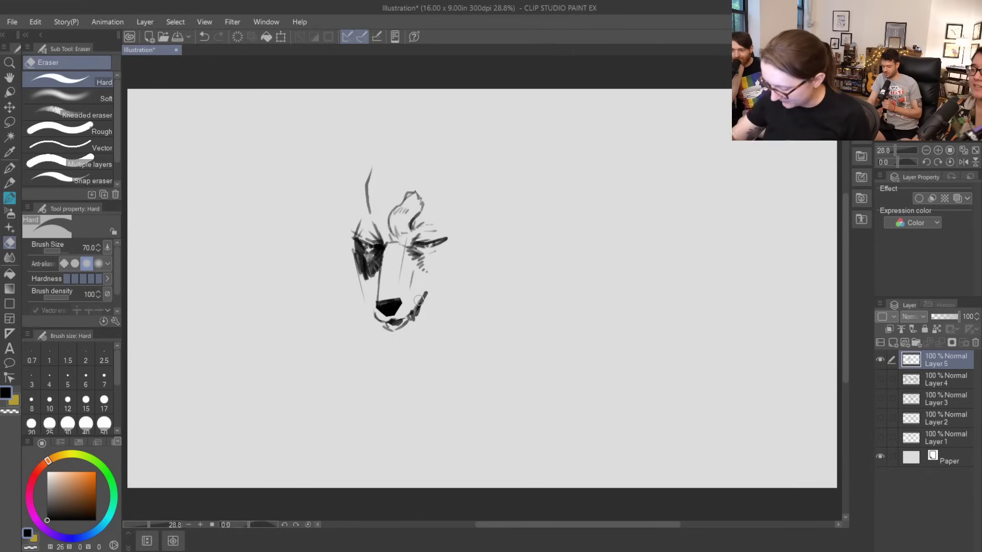
{"action": "key", "text": "b"}
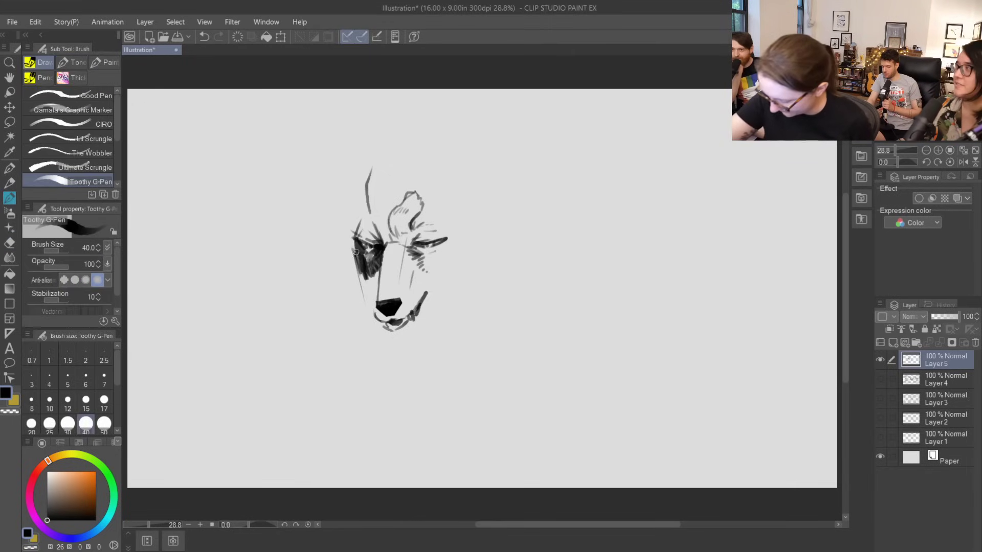
- Extend the dark fur around the far eye outward and draw jagged fur tufts along the near cheek
{"action": "mouse_move", "coordinate": [353, 232]}
{"action": "left_mouse_down"}
{"action": "mouse_move", "coordinate": [344, 244]}
{"action": "mouse_move", "coordinate": [349, 230]}
{"action": "mouse_move", "coordinate": [346, 272]}
{"action": "mouse_move", "coordinate": [358, 288]}
{"action": "left_mouse_up"}
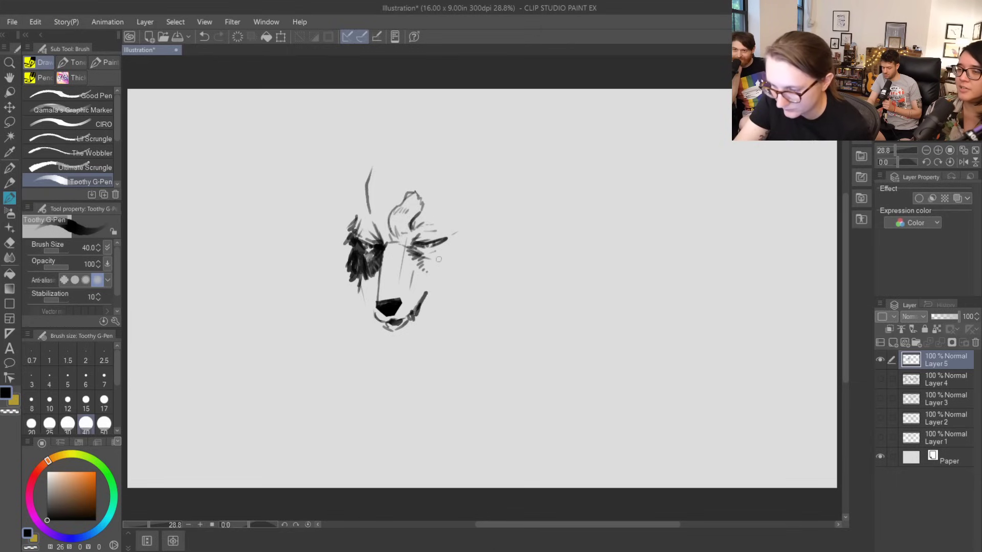
{"action": "left_click_drag", "start_coordinate": [438, 259], "coordinate": [458, 244]}
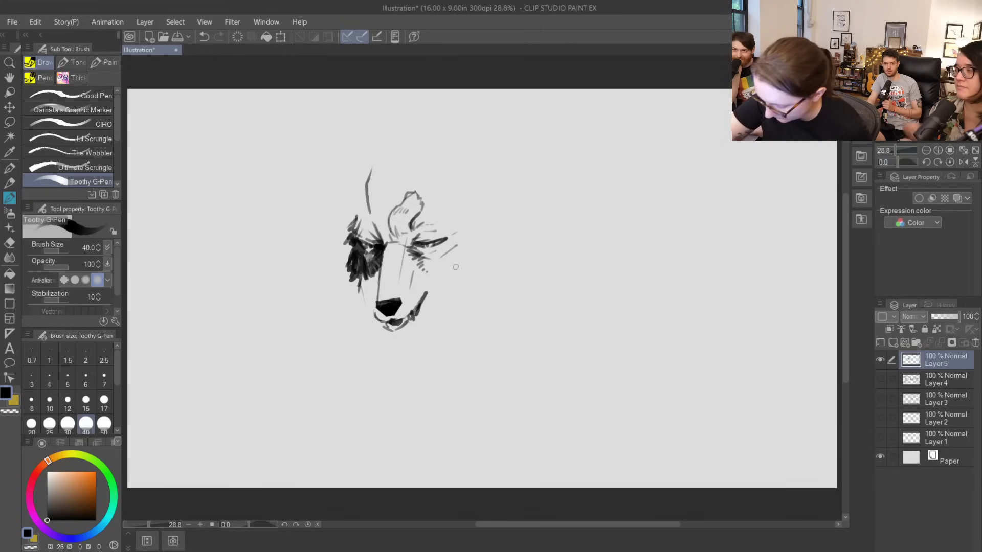
{"action": "mouse_move", "coordinate": [461, 247]}
{"action": "left_mouse_down"}
{"action": "mouse_move", "coordinate": [440, 282]}
{"action": "mouse_move", "coordinate": [454, 299]}
{"action": "left_mouse_up"}
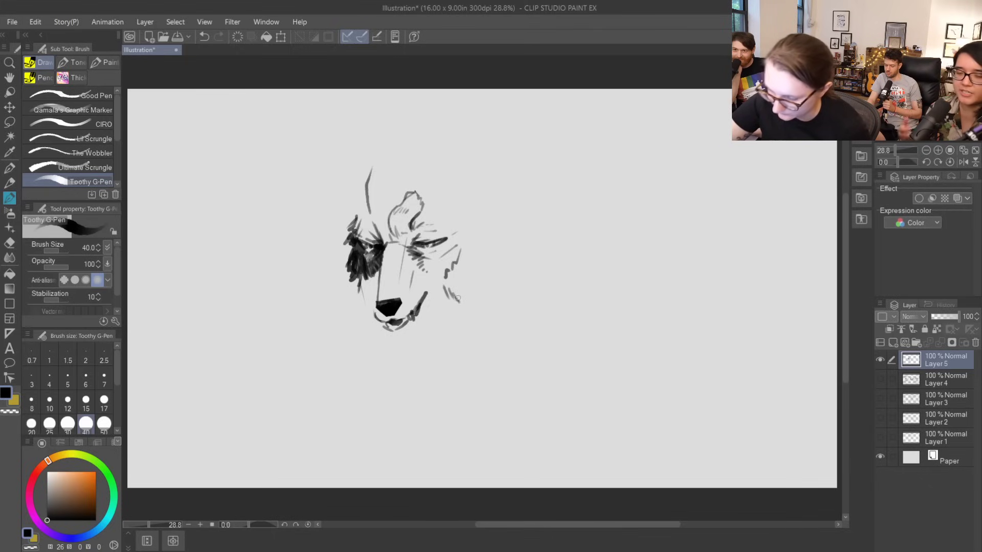
{"action": "mouse_move", "coordinate": [463, 290]}
{"action": "left_mouse_down"}
{"action": "mouse_move", "coordinate": [483, 285]}
{"action": "mouse_move", "coordinate": [479, 259]}
{"action": "mouse_move", "coordinate": [500, 252]}
{"action": "left_mouse_up"}
- Draw a larger lower-jaw line from the near cheek around the chin and reshape it into a narrower chin
{"action": "mouse_move", "coordinate": [463, 291]}
{"action": "left_mouse_down"}
{"action": "mouse_move", "coordinate": [472, 308]}
{"action": "mouse_move", "coordinate": [422, 310]}
{"action": "mouse_move", "coordinate": [411, 330]}
{"action": "mouse_move", "coordinate": [379, 337]}
{"action": "left_mouse_up"}
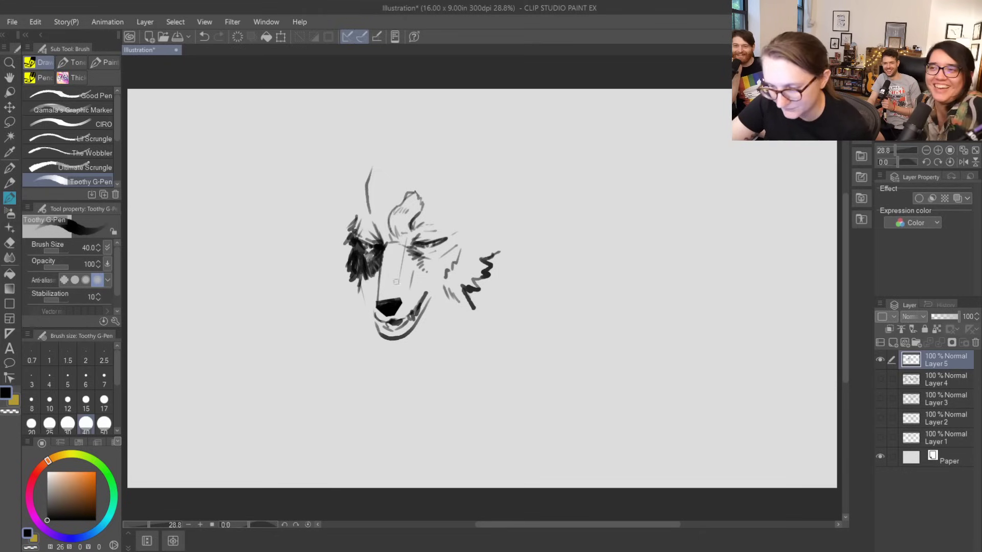
{"action": "key", "text": "e"}
{"action": "mouse_move", "coordinate": [427, 295]}
{"action": "left_mouse_down"}
{"action": "mouse_move", "coordinate": [405, 332]}
{"action": "mouse_move", "coordinate": [385, 336]}
{"action": "mouse_move", "coordinate": [379, 327]}
{"action": "mouse_move", "coordinate": [404, 342]}
{"action": "mouse_move", "coordinate": [437, 291]}
{"action": "left_mouse_up"}
{"action": "key", "text": "b"}
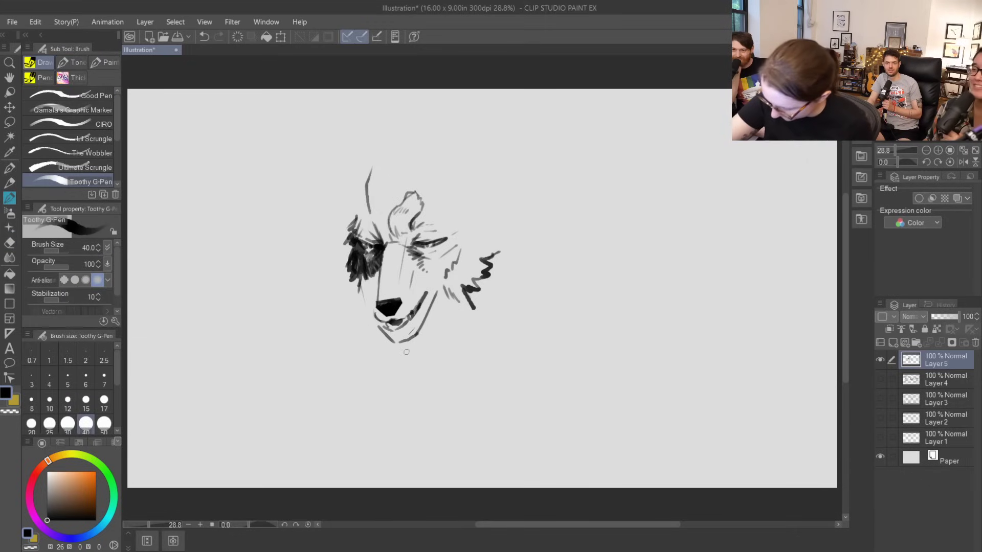
- Fill dark shading behind the near jaw and add fur strokes up the near cheek and down the far cheek
{"action": "mouse_move", "coordinate": [430, 309]}
{"action": "left_mouse_down"}
{"action": "mouse_move", "coordinate": [438, 327]}
{"action": "mouse_move", "coordinate": [432, 312]}
{"action": "mouse_move", "coordinate": [434, 325]}
{"action": "mouse_move", "coordinate": [425, 318]}
{"action": "mouse_move", "coordinate": [418, 335]}
{"action": "mouse_move", "coordinate": [428, 336]}
{"action": "left_mouse_up"}
{"action": "mouse_move", "coordinate": [440, 336]}
{"action": "left_mouse_down"}
{"action": "mouse_move", "coordinate": [461, 318]}
{"action": "mouse_move", "coordinate": [432, 299]}
{"action": "mouse_move", "coordinate": [455, 275]}
{"action": "mouse_move", "coordinate": [466, 280]}
{"action": "mouse_move", "coordinate": [455, 263]}
{"action": "mouse_move", "coordinate": [471, 246]}
{"action": "left_mouse_up"}
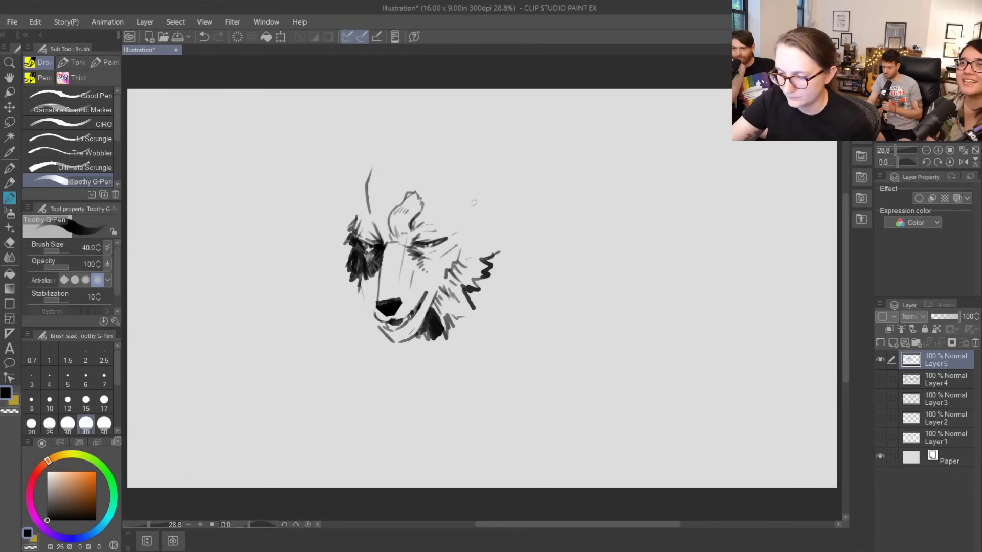
{"action": "mouse_move", "coordinate": [353, 274]}
{"action": "left_mouse_down"}
{"action": "mouse_move", "coordinate": [351, 300]}
{"action": "mouse_move", "coordinate": [433, 205]}
{"action": "mouse_move", "coordinate": [354, 277]}
{"action": "mouse_move", "coordinate": [345, 302]}
{"action": "mouse_move", "coordinate": [360, 290]}
{"action": "mouse_move", "coordinate": [358, 320]}
{"action": "left_mouse_up"}
{"action": "mouse_move", "coordinate": [367, 281]}
{"action": "left_mouse_down"}
{"action": "mouse_move", "coordinate": [359, 304]}
{"action": "mouse_move", "coordinate": [372, 298]}
{"action": "mouse_move", "coordinate": [363, 310]}
{"action": "mouse_move", "coordinate": [355, 305]}
{"action": "left_mouse_up"}
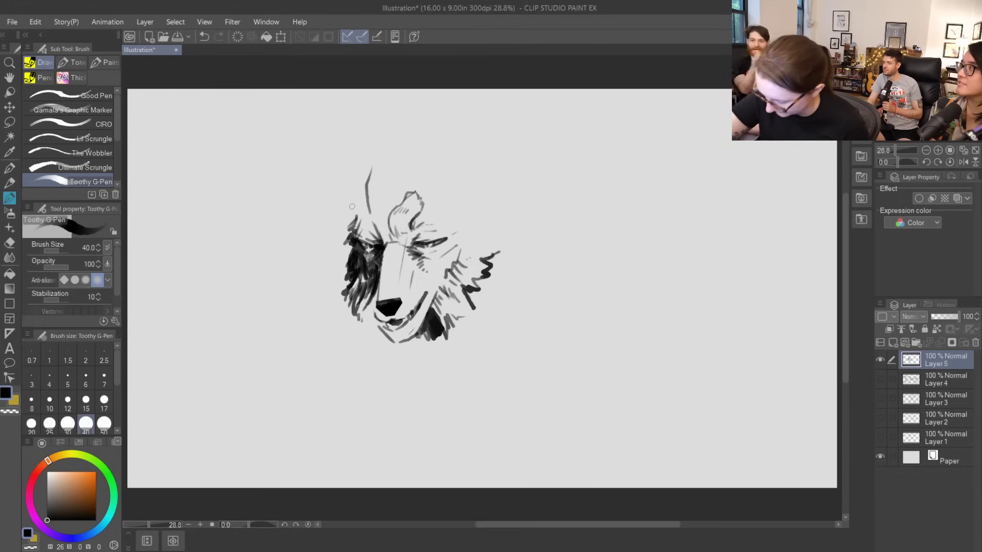
- Draw a tall, narrow far ear and a wider pointed near ear with hatched inner fur, erasing the far ear's overlong tip
{"action": "left_click_drag", "start_coordinate": [350, 204], "coordinate": [344, 137]}
{"action": "left_click_drag", "start_coordinate": [356, 198], "coordinate": [339, 121]}
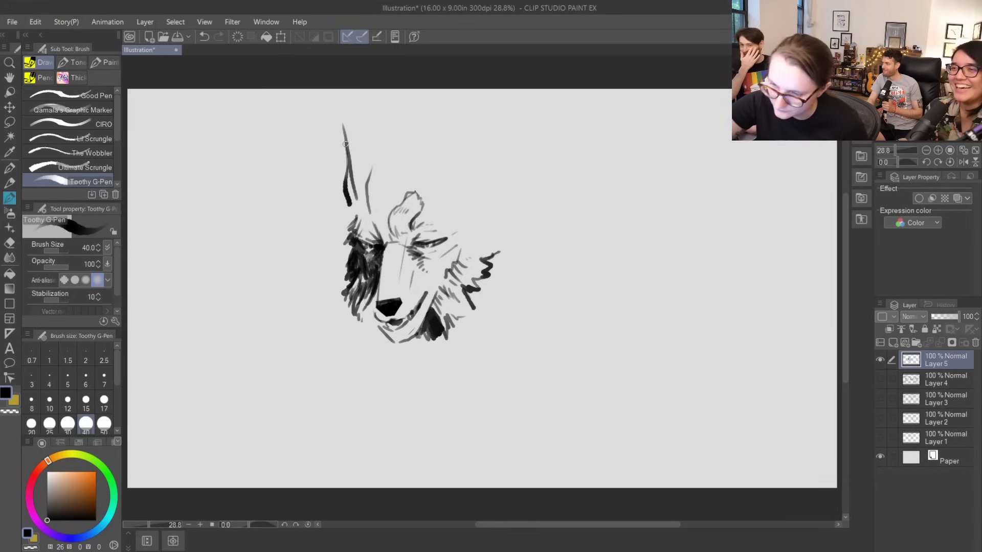
{"action": "left_click_drag", "start_coordinate": [346, 142], "coordinate": [369, 158]}
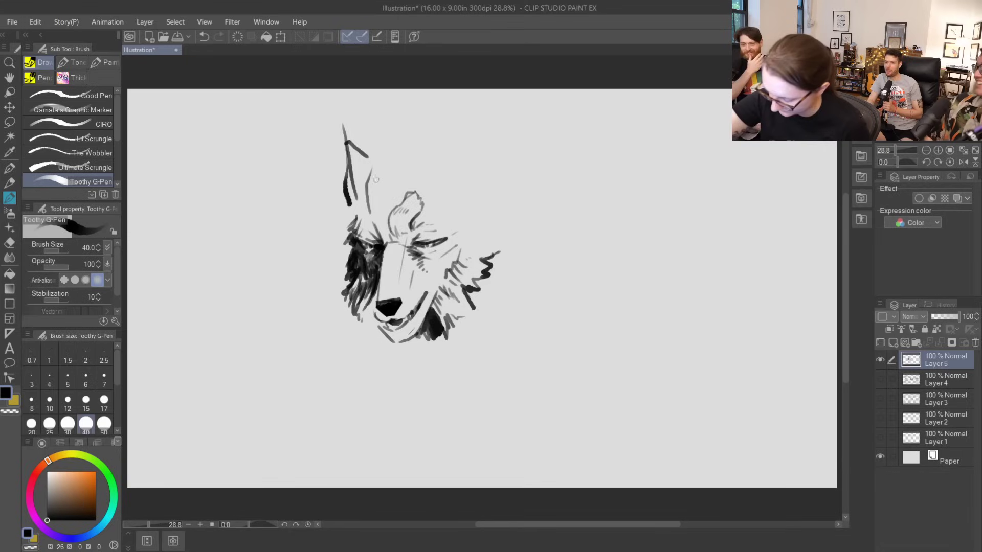
{"action": "left_click_drag", "start_coordinate": [377, 183], "coordinate": [376, 137]}
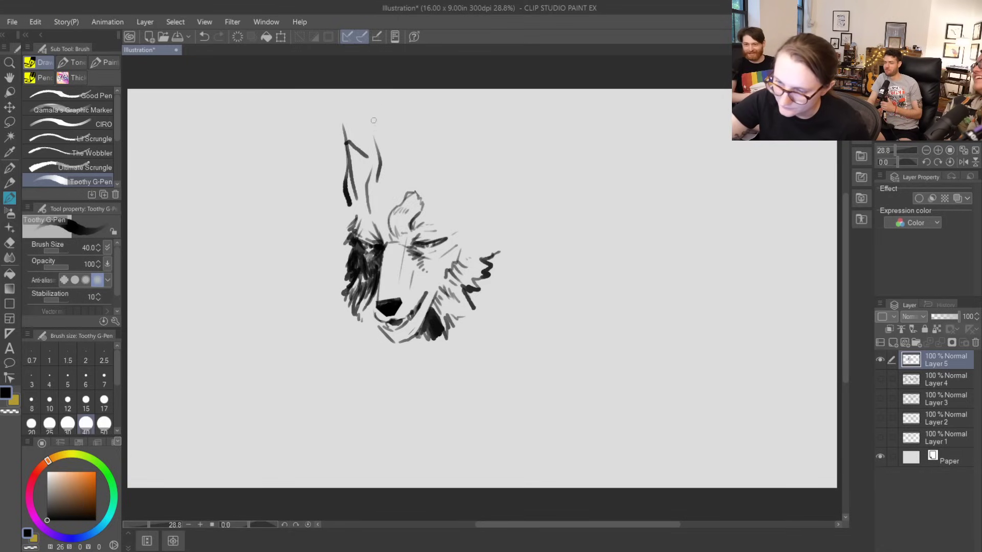
{"action": "mouse_move", "coordinate": [375, 176]}
{"action": "left_mouse_down"}
{"action": "mouse_move", "coordinate": [376, 147]}
{"action": "mouse_move", "coordinate": [345, 137]}
{"action": "mouse_move", "coordinate": [359, 204]}
{"action": "left_mouse_up"}
{"action": "key", "text": "e"}
{"action": "key", "text": "b"}
{"action": "left_click_drag", "start_coordinate": [346, 144], "coordinate": [356, 199]}
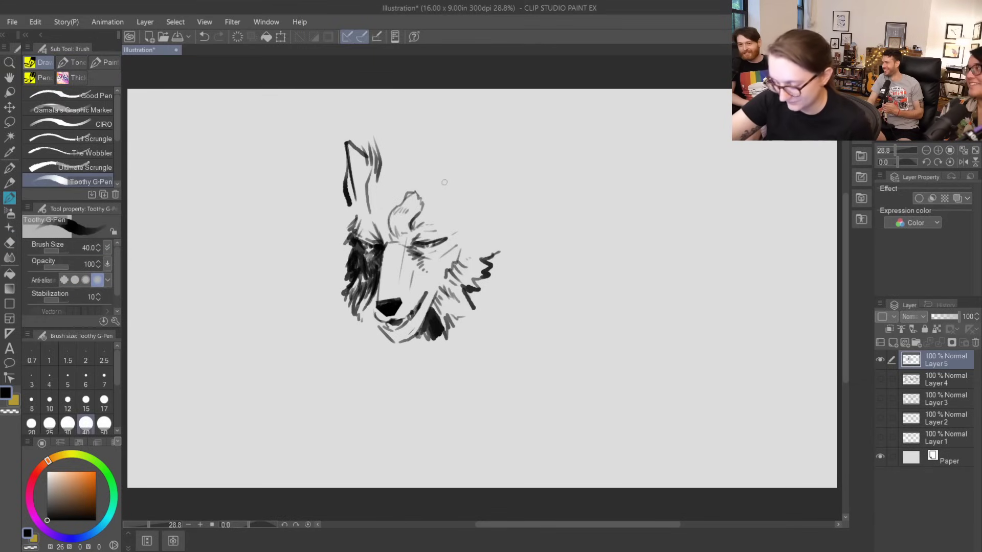
{"action": "mouse_move", "coordinate": [456, 197]}
{"action": "left_mouse_down"}
{"action": "mouse_move", "coordinate": [503, 128]}
{"action": "mouse_move", "coordinate": [459, 157]}
{"action": "left_mouse_up"}
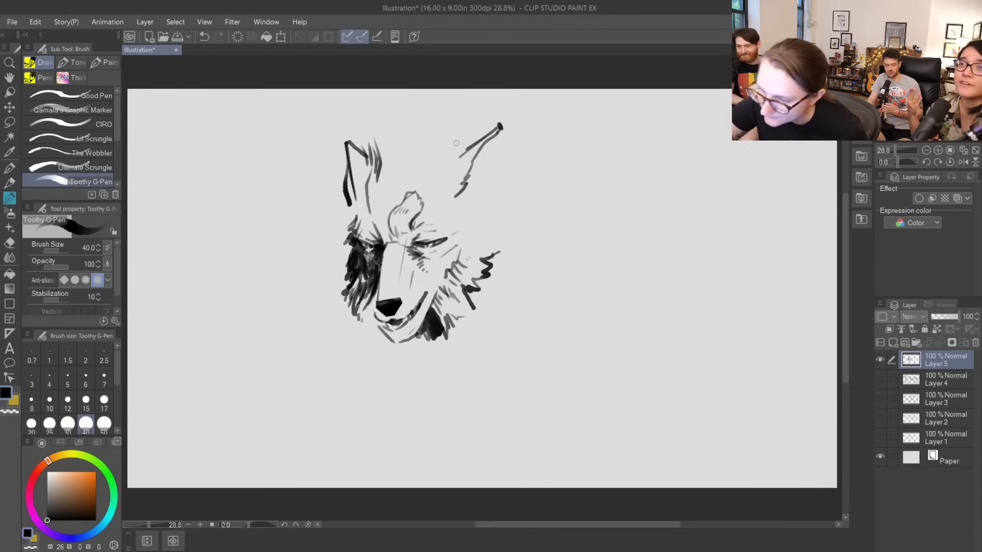
{"action": "mouse_move", "coordinate": [472, 160]}
{"action": "left_mouse_down"}
{"action": "mouse_move", "coordinate": [492, 152]}
{"action": "mouse_move", "coordinate": [490, 179]}
{"action": "mouse_move", "coordinate": [500, 134]}
{"action": "left_mouse_up"}
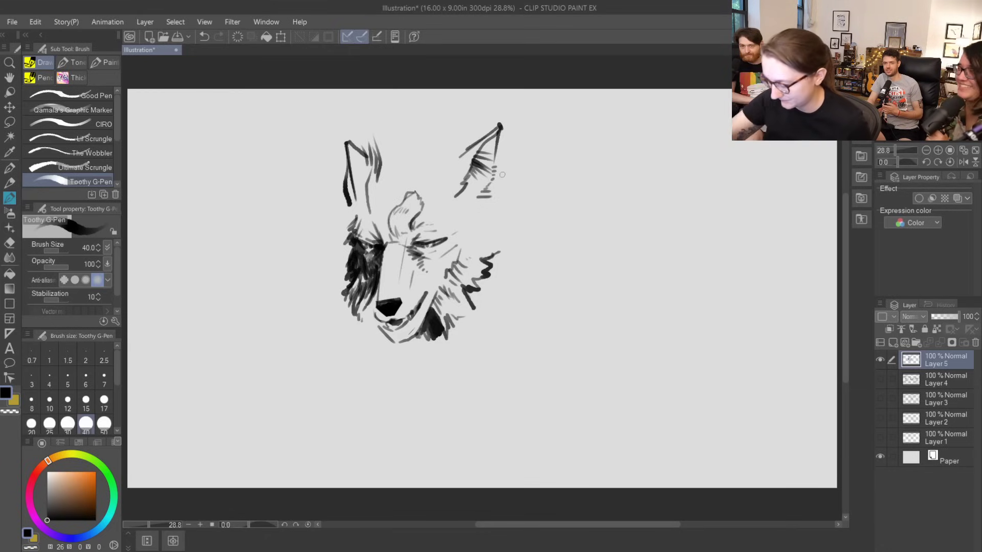
- Add tufted fur strokes across the crown and forehead, and darken the fur down the far side of the face to the chin
{"action": "mouse_move", "coordinate": [385, 164]}
{"action": "left_mouse_down"}
{"action": "mouse_move", "coordinate": [382, 131]}
{"action": "mouse_move", "coordinate": [411, 119]}
{"action": "left_mouse_up"}
{"action": "mouse_move", "coordinate": [389, 159]}
{"action": "left_mouse_down"}
{"action": "mouse_move", "coordinate": [406, 130]}
{"action": "mouse_move", "coordinate": [426, 131]}
{"action": "left_mouse_up"}
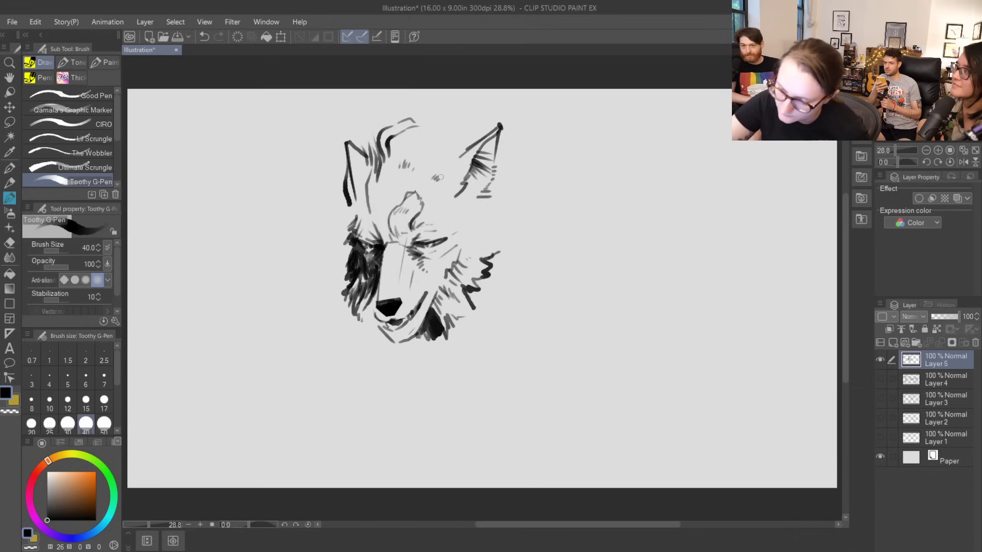
{"action": "mouse_move", "coordinate": [427, 161]}
{"action": "left_mouse_down"}
{"action": "mouse_move", "coordinate": [438, 155]}
{"action": "mouse_move", "coordinate": [432, 114]}
{"action": "mouse_move", "coordinate": [486, 124]}
{"action": "mouse_move", "coordinate": [483, 135]}
{"action": "left_mouse_up"}
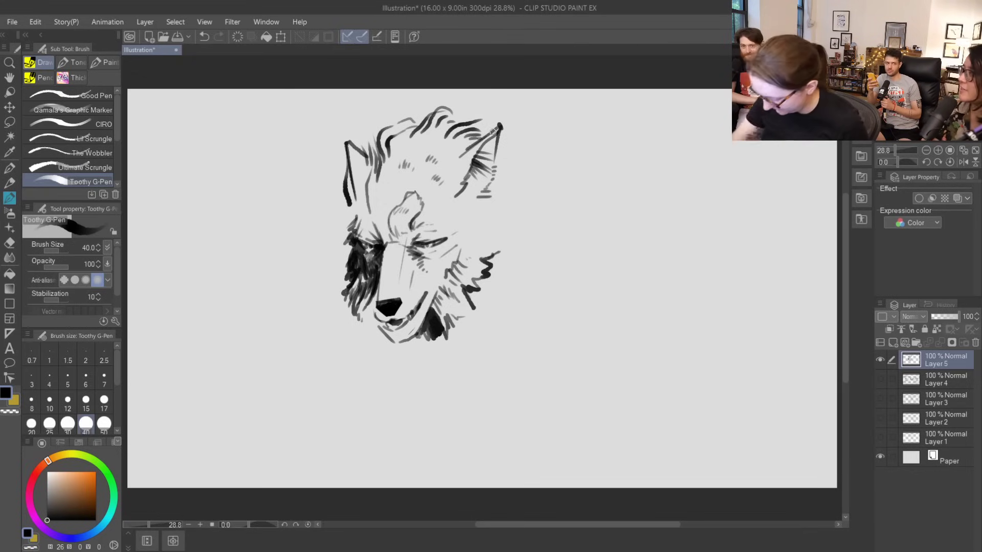
{"action": "mouse_move", "coordinate": [356, 205]}
{"action": "left_mouse_down"}
{"action": "mouse_move", "coordinate": [344, 212]}
{"action": "mouse_move", "coordinate": [346, 281]}
{"action": "left_mouse_up"}
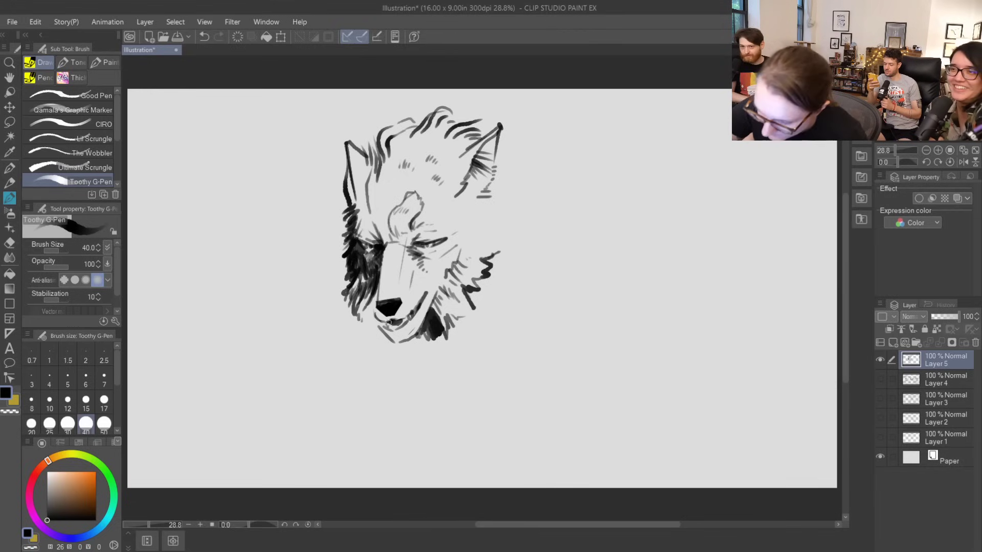
{"action": "mouse_move", "coordinate": [398, 320]}
{"action": "left_mouse_down"}
{"action": "mouse_move", "coordinate": [412, 311]}
{"action": "mouse_move", "coordinate": [382, 321]}
{"action": "mouse_move", "coordinate": [376, 290]}
{"action": "mouse_move", "coordinate": [371, 307]}
{"action": "mouse_move", "coordinate": [383, 317]}
{"action": "mouse_move", "coordinate": [367, 316]}
{"action": "mouse_move", "coordinate": [358, 293]}
{"action": "mouse_move", "coordinate": [361, 327]}
{"action": "mouse_move", "coordinate": [378, 326]}
{"action": "mouse_move", "coordinate": [373, 313]}
{"action": "mouse_move", "coordinate": [375, 336]}
{"action": "left_mouse_up"}
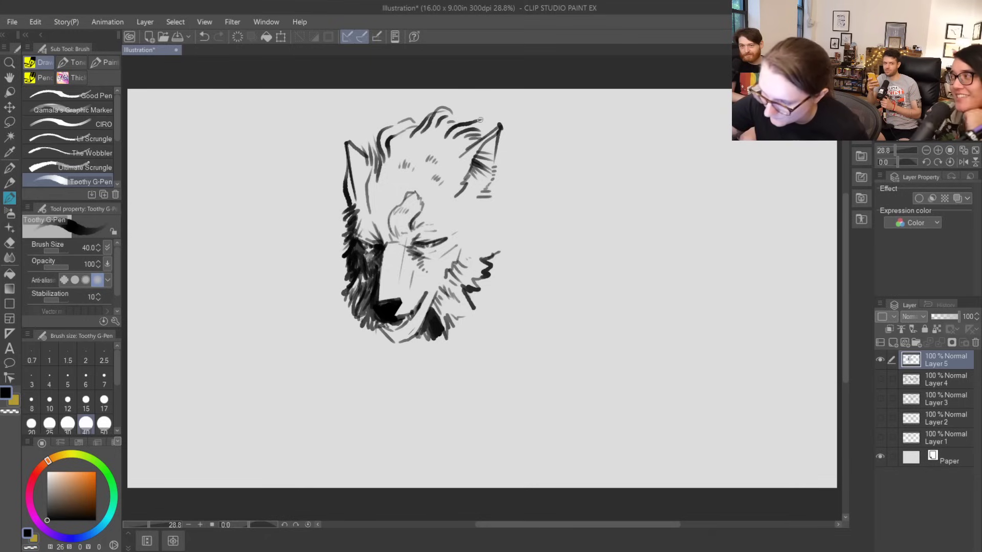
- Outline the back sloping away behind the near ear, a bold curve under the near jaw, and flowing neck-fur strokes below it
{"action": "mouse_move", "coordinate": [478, 118]}
{"action": "left_mouse_down"}
{"action": "mouse_move", "coordinate": [508, 110]}
{"action": "mouse_move", "coordinate": [492, 120]}
{"action": "mouse_move", "coordinate": [513, 117]}
{"action": "mouse_move", "coordinate": [549, 155]}
{"action": "mouse_move", "coordinate": [609, 188]}
{"action": "left_mouse_up"}
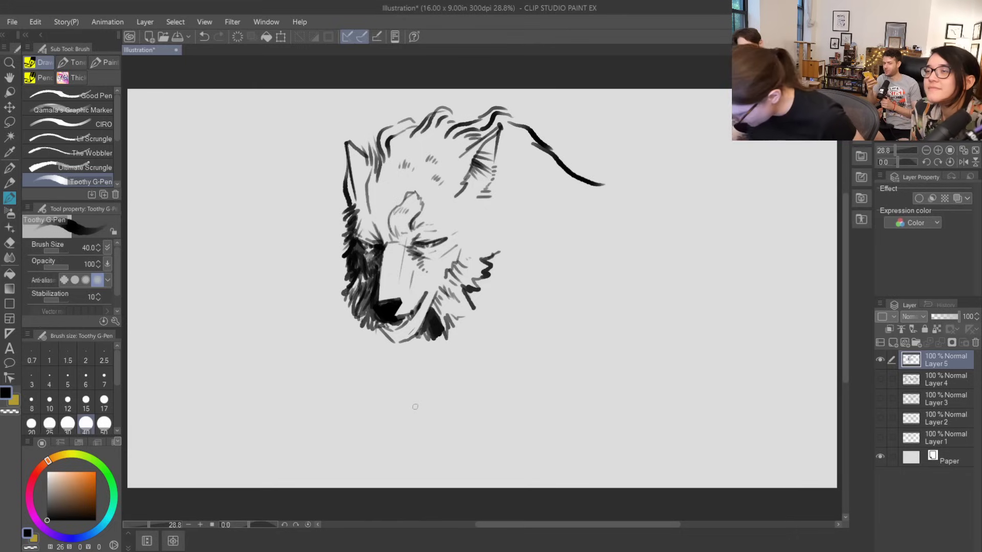
{"action": "mouse_move", "coordinate": [502, 256]}
{"action": "left_mouse_down"}
{"action": "mouse_move", "coordinate": [483, 306]}
{"action": "mouse_move", "coordinate": [408, 351]}
{"action": "mouse_move", "coordinate": [429, 334]}
{"action": "mouse_move", "coordinate": [395, 343]}
{"action": "mouse_move", "coordinate": [411, 332]}
{"action": "left_mouse_up"}
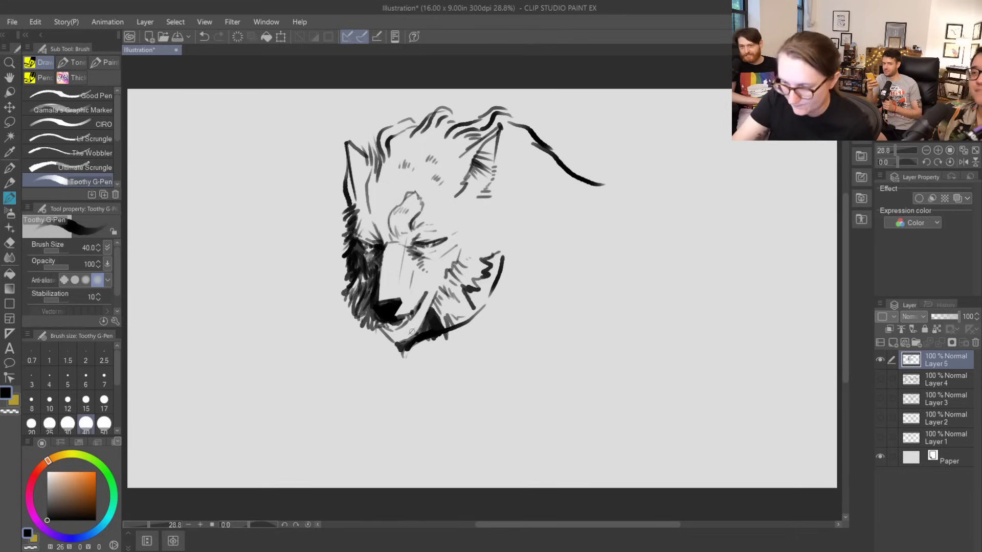
{"action": "mouse_move", "coordinate": [432, 355]}
{"action": "left_mouse_down"}
{"action": "mouse_move", "coordinate": [520, 335]}
{"action": "mouse_move", "coordinate": [560, 295]}
{"action": "mouse_move", "coordinate": [583, 289]}
{"action": "mouse_move", "coordinate": [562, 280]}
{"action": "mouse_move", "coordinate": [572, 255]}
{"action": "mouse_move", "coordinate": [606, 228]}
{"action": "mouse_move", "coordinate": [583, 240]}
{"action": "mouse_move", "coordinate": [596, 224]}
{"action": "left_mouse_up"}
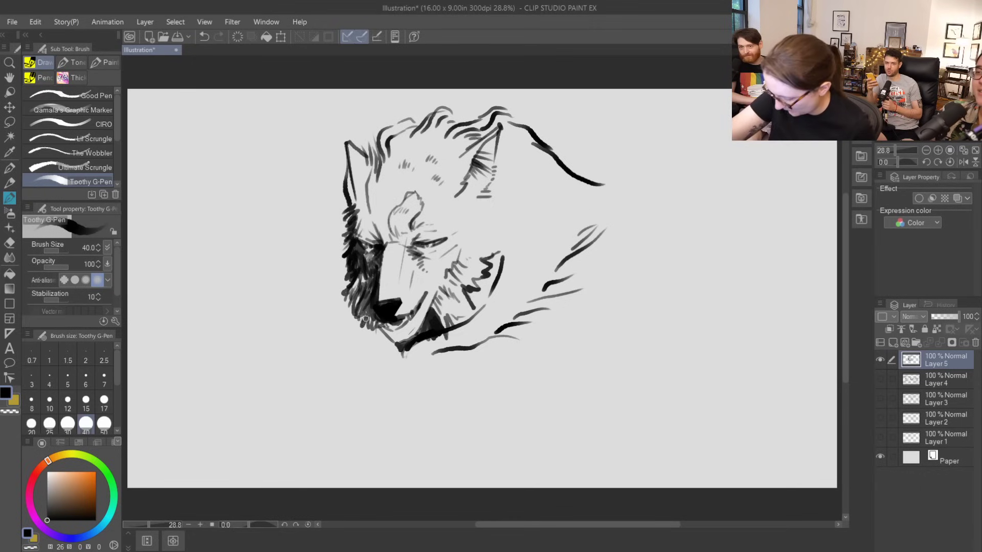
- Draw a dark, spiky fur tuft sticking out beyond the far cheek, undoing the strokes that do not fit
{"action": "mouse_move", "coordinate": [356, 292]}
{"action": "left_mouse_down"}
{"action": "mouse_move", "coordinate": [326, 298]}
{"action": "mouse_move", "coordinate": [300, 286]}
{"action": "mouse_move", "coordinate": [297, 295]}
{"action": "mouse_move", "coordinate": [336, 304]}
{"action": "mouse_move", "coordinate": [322, 279]}
{"action": "mouse_move", "coordinate": [346, 304]}
{"action": "mouse_move", "coordinate": [340, 286]}
{"action": "left_mouse_up"}
{"action": "key", "text": "ctrl+z"}
{"action": "key", "text": "ctrl+z"}
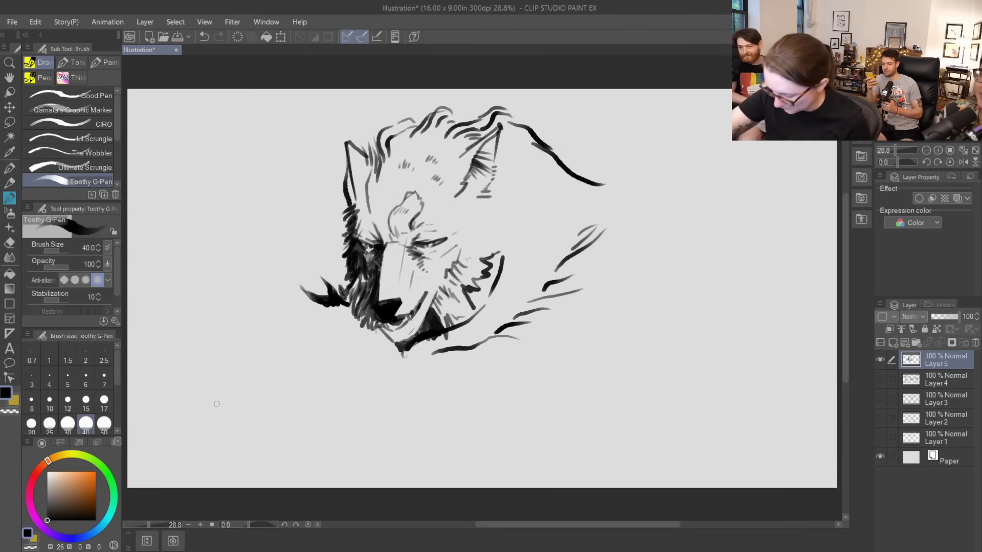
- Draw a long curved line beneath the chin and layered, flowing fur strokes along the lower neck and chest
{"action": "left_click_drag", "start_coordinate": [379, 369], "coordinate": [446, 374]}
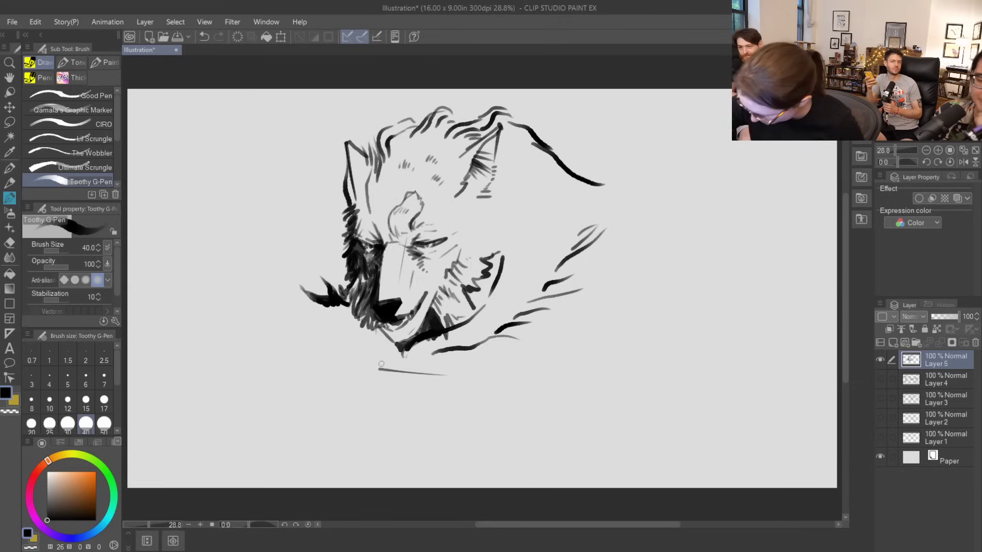
{"action": "key", "text": "ctrl+z"}
{"action": "left_click", "coordinate": [362, 350]}
{"action": "left_click_drag", "start_coordinate": [368, 353], "coordinate": [521, 378]}
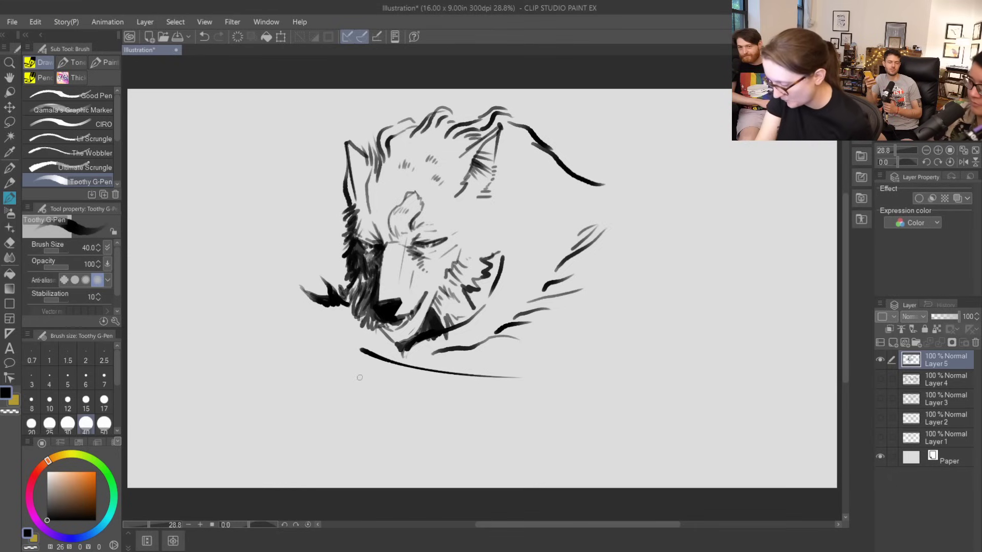
{"action": "mouse_move", "coordinate": [428, 362]}
{"action": "left_mouse_down"}
{"action": "mouse_move", "coordinate": [544, 357]}
{"action": "mouse_move", "coordinate": [527, 344]}
{"action": "mouse_move", "coordinate": [613, 324]}
{"action": "mouse_move", "coordinate": [583, 325]}
{"action": "mouse_move", "coordinate": [601, 316]}
{"action": "mouse_move", "coordinate": [569, 328]}
{"action": "mouse_move", "coordinate": [584, 325]}
{"action": "mouse_move", "coordinate": [522, 320]}
{"action": "mouse_move", "coordinate": [523, 311]}
{"action": "mouse_move", "coordinate": [605, 291]}
{"action": "left_mouse_up"}
{"action": "mouse_move", "coordinate": [541, 310]}
{"action": "left_mouse_down"}
{"action": "mouse_move", "coordinate": [564, 301]}
{"action": "mouse_move", "coordinate": [573, 311]}
{"action": "left_mouse_up"}
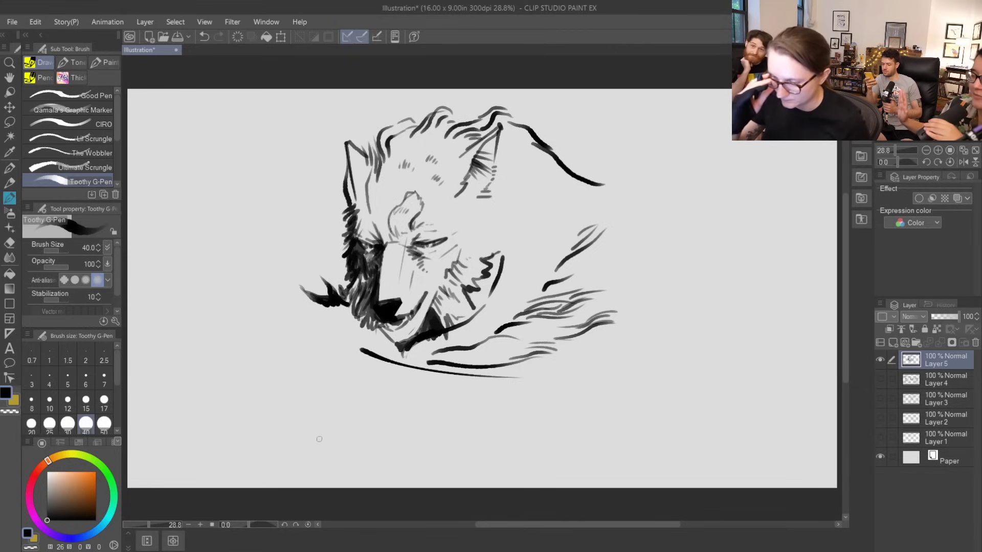
- Add a bold line down the snout's bridge, hatch between the eyes, and shade the far side of the forehead up into the ear
{"action": "left_click_drag", "start_coordinate": [393, 244], "coordinate": [389, 294]}
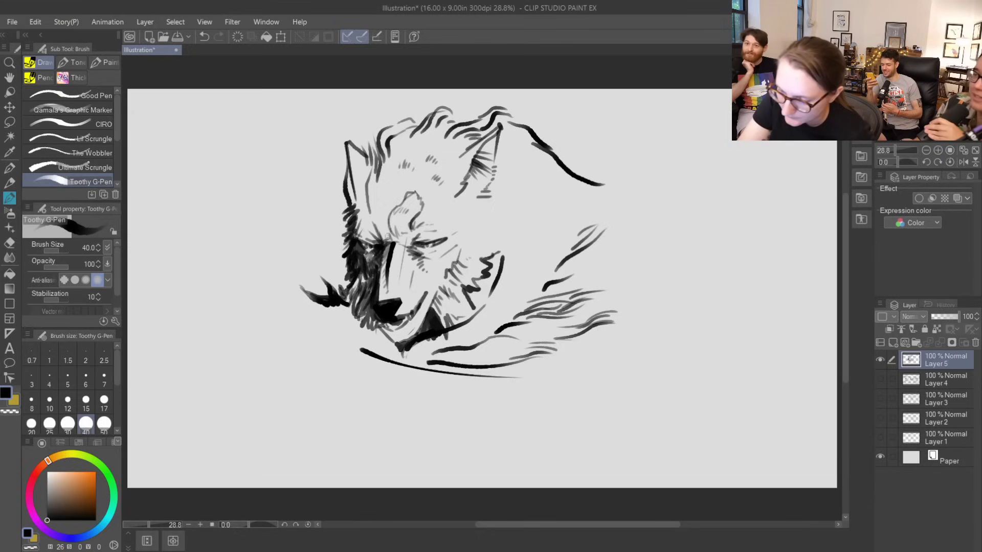
{"action": "left_click_drag", "start_coordinate": [392, 250], "coordinate": [397, 267]}
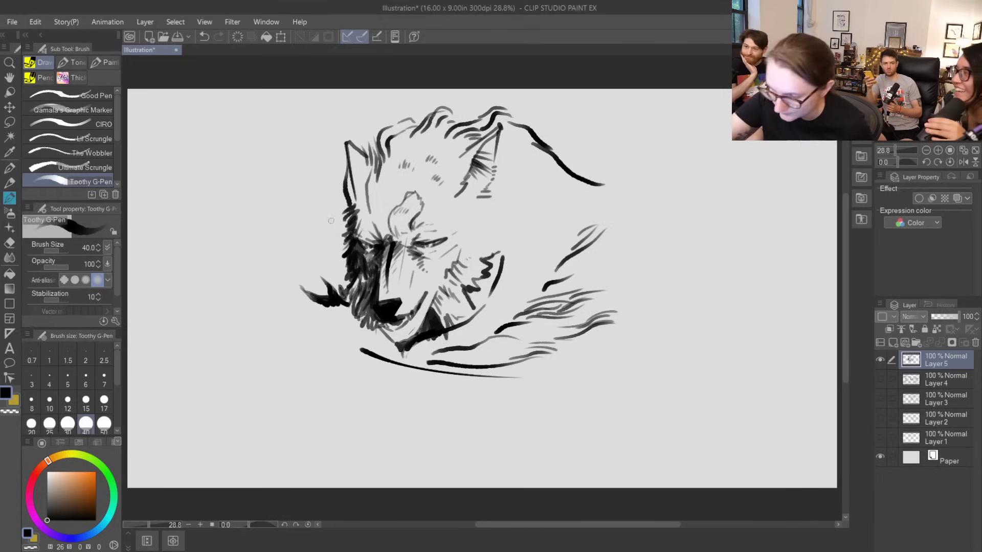
{"action": "left_click_drag", "start_coordinate": [356, 231], "coordinate": [360, 189]}
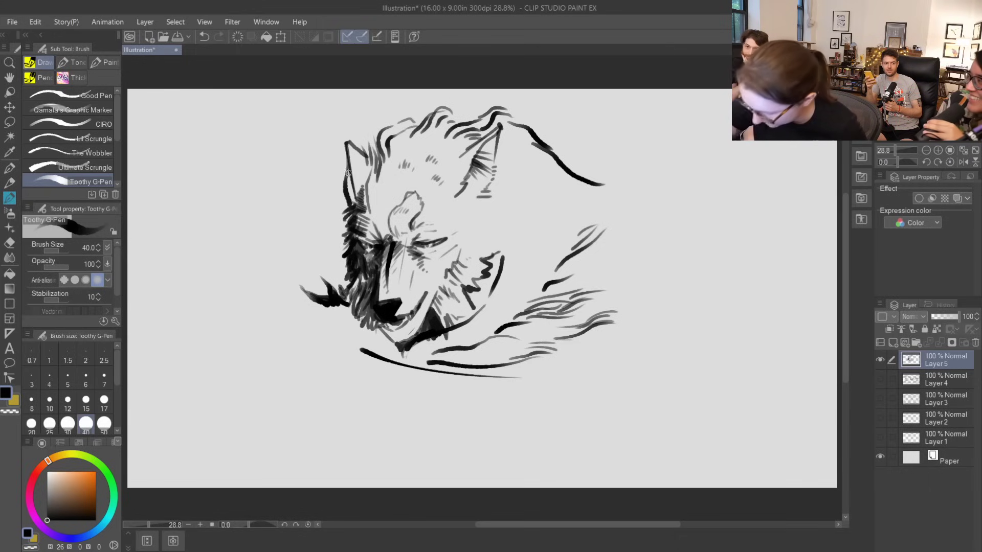
{"action": "mouse_move", "coordinate": [346, 182]}
{"action": "left_mouse_down"}
{"action": "mouse_move", "coordinate": [356, 210]}
{"action": "mouse_move", "coordinate": [352, 192]}
{"action": "mouse_move", "coordinate": [363, 195]}
{"action": "mouse_move", "coordinate": [372, 159]}
{"action": "left_mouse_up"}
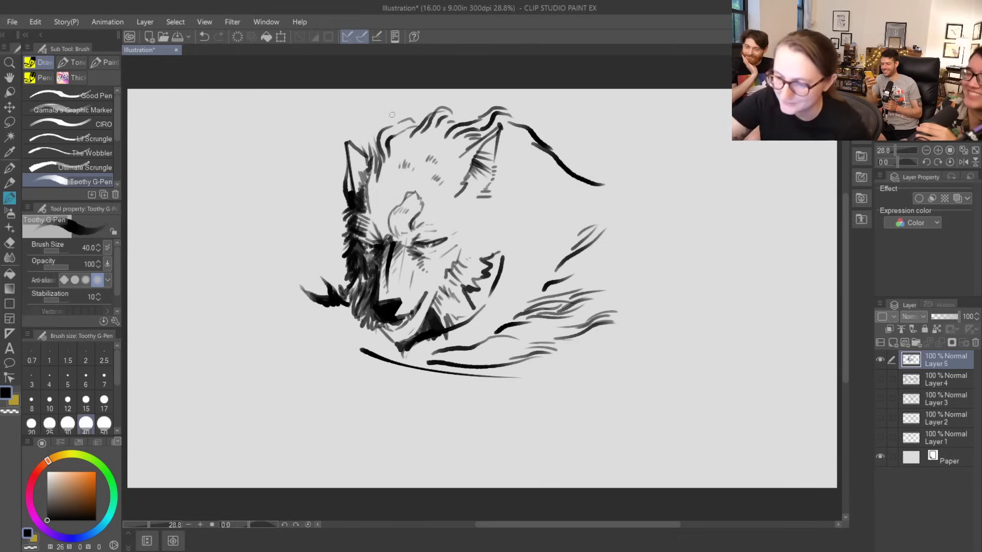
- Draw short fur strokes down the near side of the head between the ear and cheek, undoing the last stroke
{"action": "mouse_move", "coordinate": [489, 228]}
{"action": "left_mouse_down"}
{"action": "mouse_move", "coordinate": [522, 219]}
{"action": "mouse_move", "coordinate": [491, 197]}
{"action": "mouse_move", "coordinate": [503, 204]}
{"action": "left_mouse_up"}
{"action": "key", "text": "ctrl+z"}
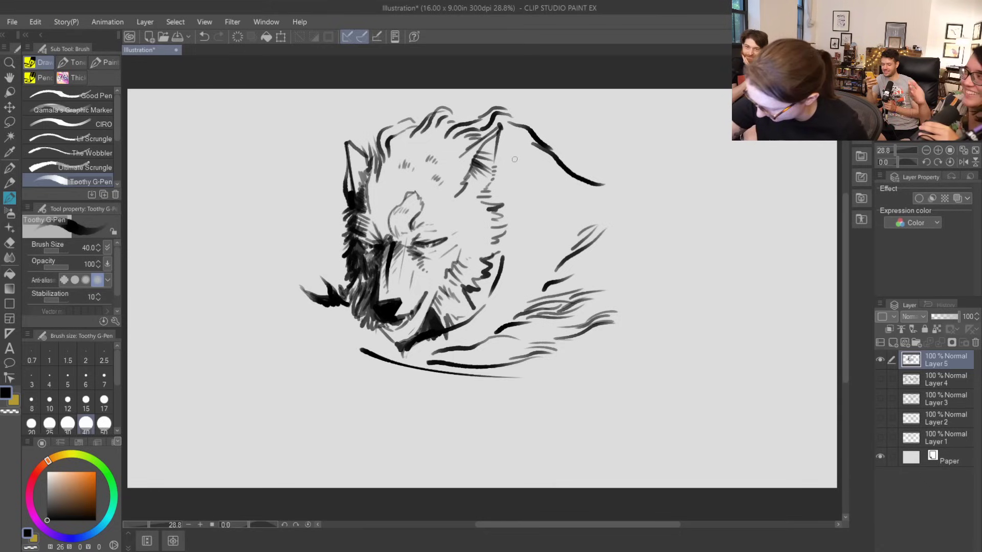
- Draw long curved fur lines sweeping from behind the near ear down the neck toward the shoulder, correcting the ones that do not fit
{"action": "mouse_move", "coordinate": [510, 183]}
{"action": "left_mouse_down"}
{"action": "mouse_move", "coordinate": [536, 205]}
{"action": "mouse_move", "coordinate": [611, 221]}
{"action": "left_mouse_up"}
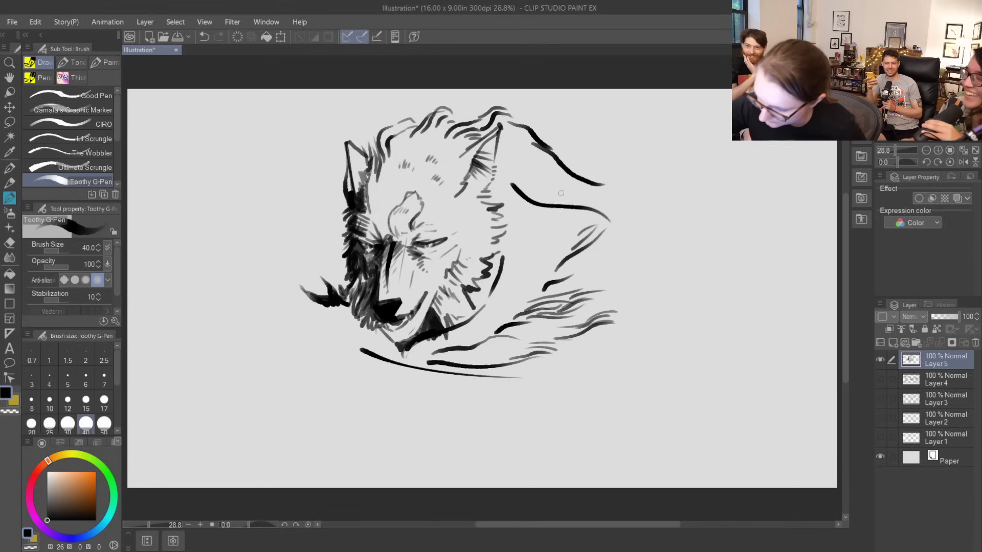
{"action": "left_click_drag", "start_coordinate": [525, 166], "coordinate": [614, 225]}
{"action": "key", "text": "e"}
{"action": "key", "text": "p"}
{"action": "left_click_drag", "start_coordinate": [535, 178], "coordinate": [626, 223]}
{"action": "key", "text": "e"}
{"action": "mouse_move", "coordinate": [549, 190]}
{"action": "left_mouse_down"}
{"action": "mouse_move", "coordinate": [611, 217]}
{"action": "mouse_move", "coordinate": [624, 209]}
{"action": "left_mouse_up"}
{"action": "key", "text": "p"}
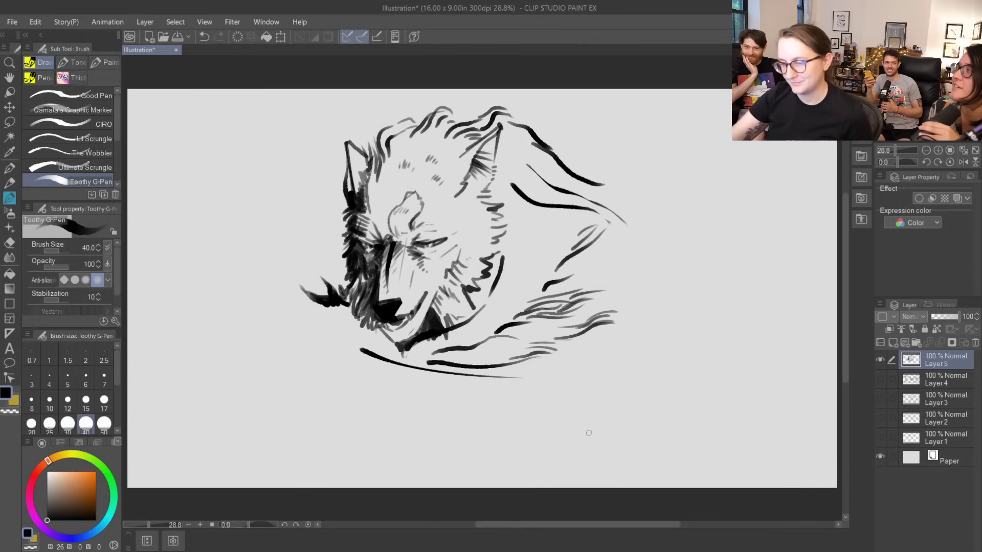
- Add fur strands along the upper back, thinning the heavy line with the eraser, and draw a long wavy strand flowing outward
{"action": "mouse_move", "coordinate": [522, 125]}
{"action": "left_mouse_down"}
{"action": "mouse_move", "coordinate": [570, 160]}
{"action": "mouse_move", "coordinate": [597, 160]}
{"action": "mouse_move", "coordinate": [542, 139]}
{"action": "mouse_move", "coordinate": [580, 183]}
{"action": "left_mouse_up"}
{"action": "key", "text": "e"}
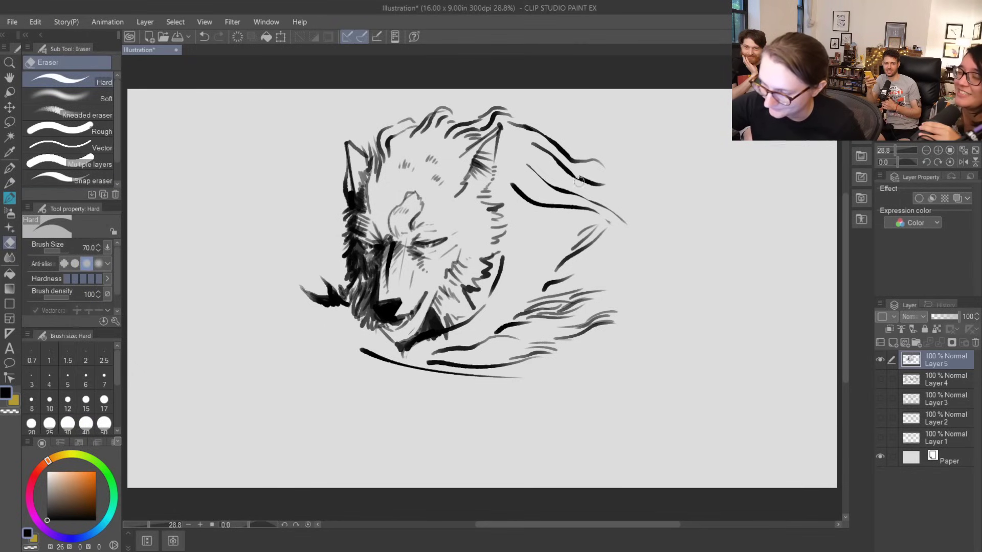
{"action": "mouse_move", "coordinate": [526, 145]}
{"action": "left_mouse_down"}
{"action": "mouse_move", "coordinate": [575, 182]}
{"action": "mouse_move", "coordinate": [596, 185]}
{"action": "mouse_move", "coordinate": [562, 170]}
{"action": "mouse_move", "coordinate": [604, 184]}
{"action": "left_mouse_up"}
{"action": "key", "text": "b"}
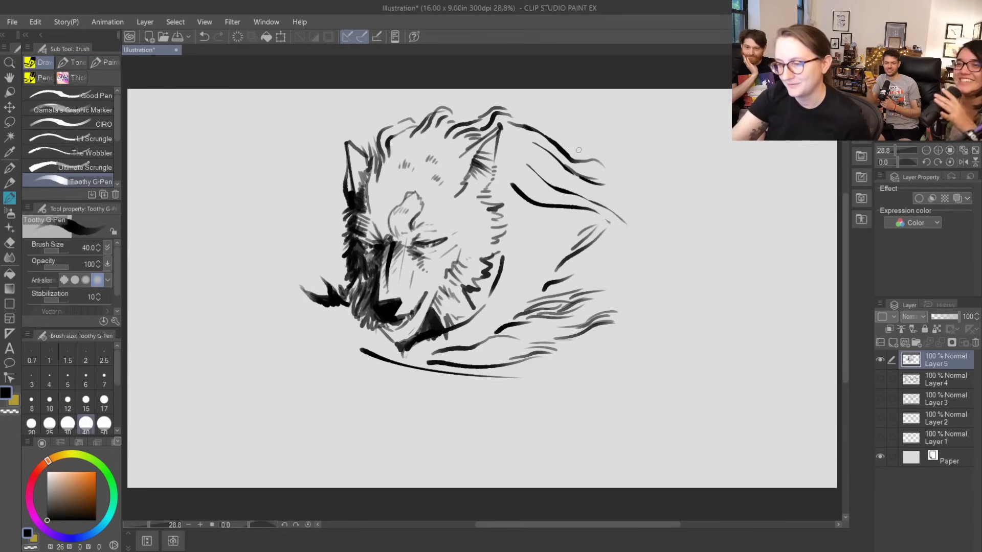
{"action": "left_click_drag", "start_coordinate": [557, 139], "coordinate": [637, 153]}
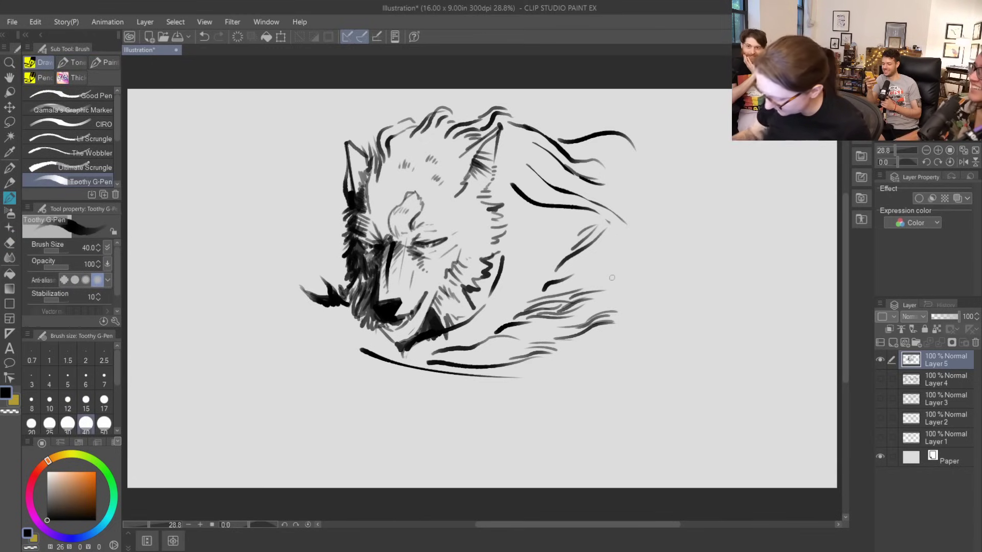
- Draw the shoulder line extending outward from the neck with short hatches at its end, and darken the fur around the mouth and chin
{"action": "mouse_move", "coordinate": [593, 251]}
{"action": "left_mouse_down"}
{"action": "mouse_move", "coordinate": [690, 234]}
{"action": "mouse_move", "coordinate": [659, 250]}
{"action": "mouse_move", "coordinate": [693, 235]}
{"action": "left_mouse_up"}
{"action": "left_click_drag", "start_coordinate": [652, 254], "coordinate": [684, 246]}
{"action": "left_click_drag", "start_coordinate": [654, 258], "coordinate": [669, 256]}
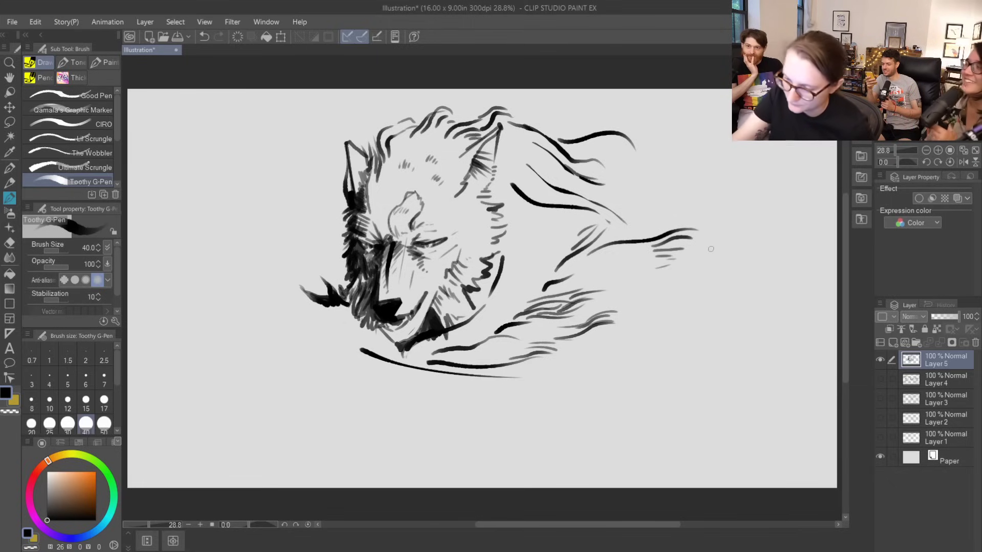
{"action": "left_click_drag", "start_coordinate": [373, 309], "coordinate": [379, 325]}
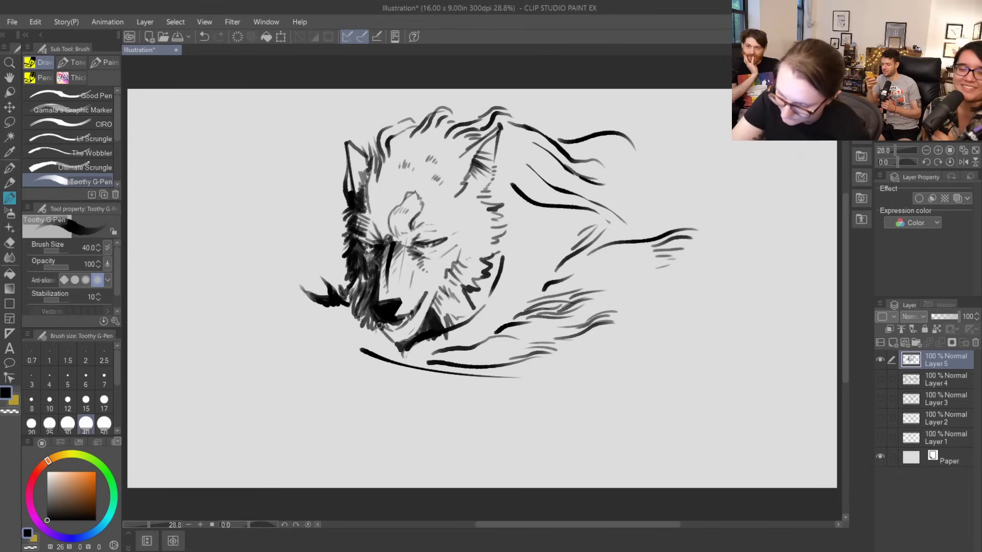
{"action": "left_click_drag", "start_coordinate": [390, 336], "coordinate": [397, 335]}
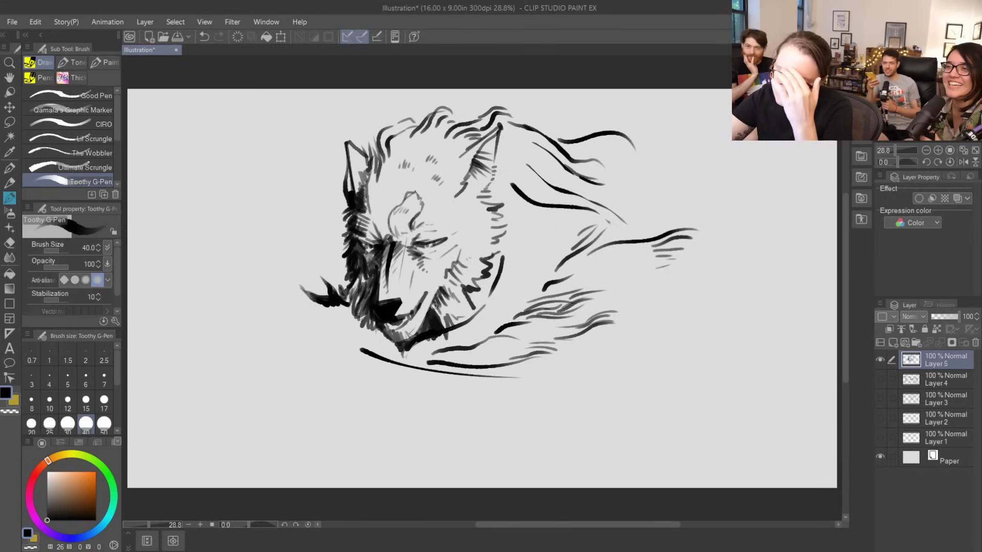
{"action": "mouse_move", "coordinate": [432, 307]}
{"action": "left_mouse_down"}
{"action": "mouse_move", "coordinate": [416, 333]}
{"action": "mouse_move", "coordinate": [445, 280]}
{"action": "mouse_move", "coordinate": [398, 342]}
{"action": "left_mouse_up"}
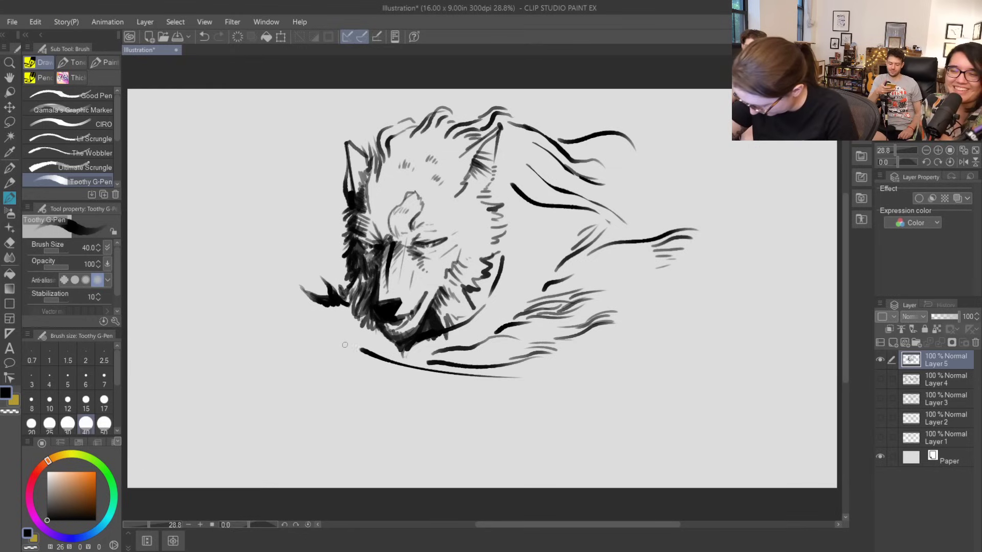
- Enlarge the Toothy G-Pen to 150 and paint broad dark strokes along the lower chest edge and beneath the chin
{"action": "key", "text": "]"}
{"action": "key", "text": "]"}
{"action": "key", "text": "]"}
{"action": "key", "text": "]"}
{"action": "key", "text": "]"}
{"action": "key", "text": "]"}
{"action": "key", "text": "]"}
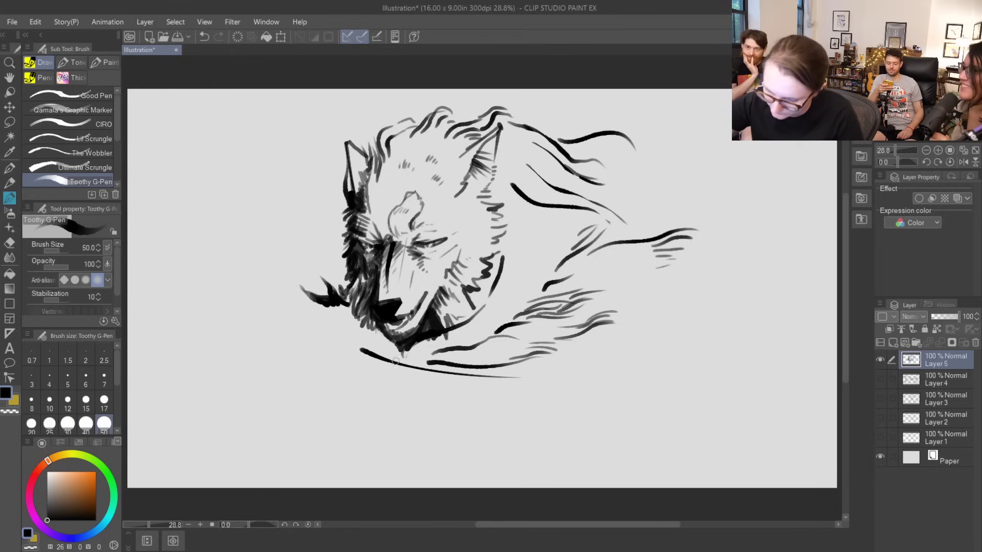
{"action": "mouse_move", "coordinate": [470, 373]}
{"action": "left_mouse_down"}
{"action": "mouse_move", "coordinate": [334, 313]}
{"action": "mouse_move", "coordinate": [404, 358]}
{"action": "mouse_move", "coordinate": [358, 327]}
{"action": "mouse_move", "coordinate": [399, 358]}
{"action": "mouse_move", "coordinate": [328, 326]}
{"action": "mouse_move", "coordinate": [450, 369]}
{"action": "mouse_move", "coordinate": [537, 369]}
{"action": "left_mouse_up"}
{"action": "mouse_move", "coordinate": [431, 364]}
{"action": "left_mouse_down"}
{"action": "mouse_move", "coordinate": [575, 366]}
{"action": "mouse_move", "coordinate": [517, 353]}
{"action": "mouse_move", "coordinate": [595, 337]}
{"action": "mouse_move", "coordinate": [552, 344]}
{"action": "mouse_move", "coordinate": [617, 302]}
{"action": "mouse_move", "coordinate": [608, 309]}
{"action": "mouse_move", "coordinate": [658, 297]}
{"action": "mouse_move", "coordinate": [633, 291]}
{"action": "mouse_move", "coordinate": [671, 287]}
{"action": "mouse_move", "coordinate": [718, 263]}
{"action": "left_mouse_up"}
{"action": "mouse_move", "coordinate": [660, 261]}
{"action": "left_mouse_down"}
{"action": "mouse_move", "coordinate": [729, 259]}
{"action": "mouse_move", "coordinate": [670, 255]}
{"action": "mouse_move", "coordinate": [694, 250]}
{"action": "mouse_move", "coordinate": [674, 240]}
{"action": "mouse_move", "coordinate": [718, 230]}
{"action": "left_mouse_up"}
{"action": "left_click_drag", "start_coordinate": [306, 299], "coordinate": [409, 360]}
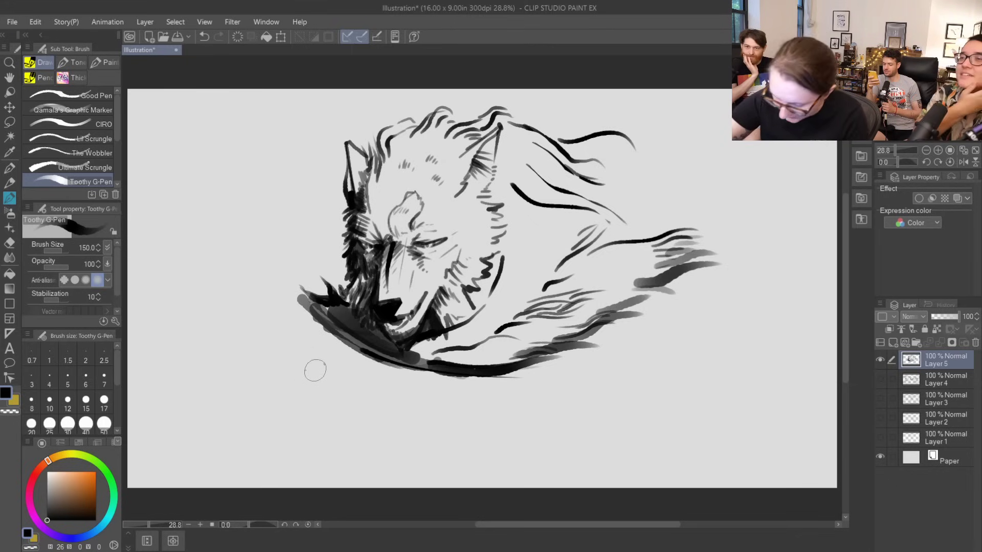
- Paint thick curved strokes under the dark mass below the chin and flick its far end outward and downward
{"action": "mouse_move", "coordinate": [299, 323]}
{"action": "left_mouse_down"}
{"action": "mouse_move", "coordinate": [317, 338]}
{"action": "mouse_move", "coordinate": [485, 396]}
{"action": "left_mouse_up"}
{"action": "left_click_drag", "start_coordinate": [300, 325], "coordinate": [409, 387]}
{"action": "left_click_drag", "start_coordinate": [294, 306], "coordinate": [353, 349]}
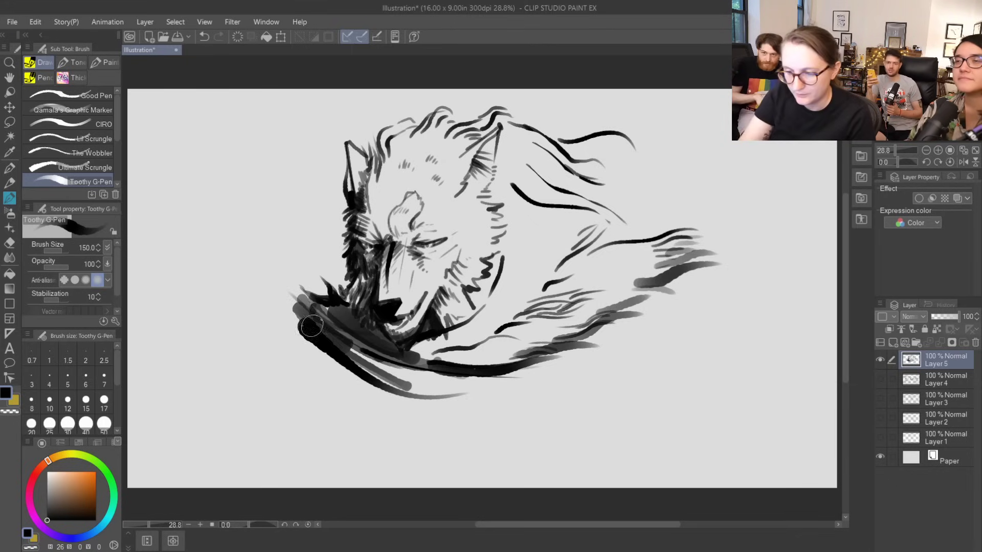
{"action": "left_click_drag", "start_coordinate": [307, 306], "coordinate": [263, 366]}
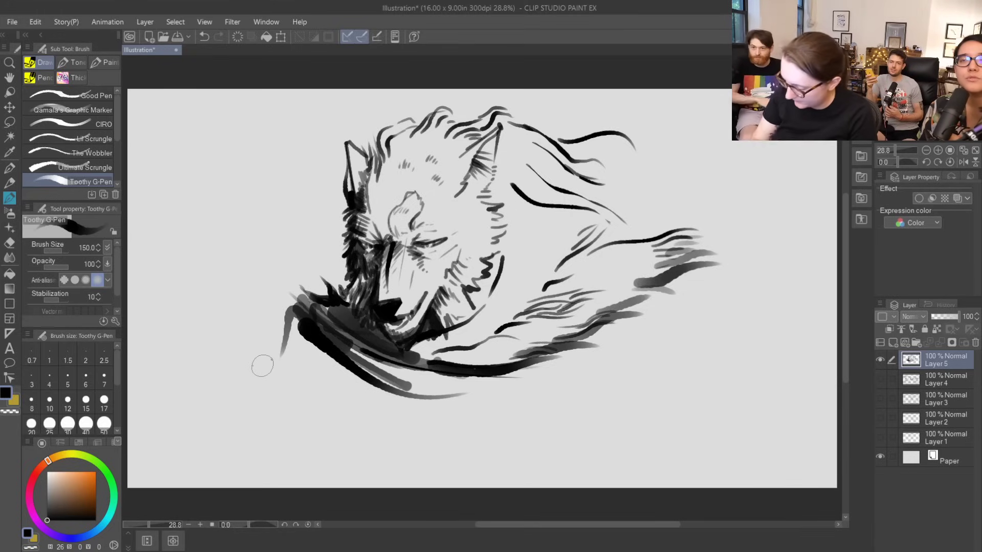
{"action": "mouse_move", "coordinate": [330, 312]}
{"action": "left_mouse_down"}
{"action": "mouse_move", "coordinate": [295, 295]}
{"action": "mouse_move", "coordinate": [302, 318]}
{"action": "mouse_move", "coordinate": [304, 309]}
{"action": "mouse_move", "coordinate": [293, 314]}
{"action": "mouse_move", "coordinate": [302, 296]}
{"action": "mouse_move", "coordinate": [300, 310]}
{"action": "mouse_move", "coordinate": [250, 325]}
{"action": "mouse_move", "coordinate": [295, 308]}
{"action": "mouse_move", "coordinate": [278, 324]}
{"action": "left_mouse_up"}
- Reduce the brush to 70, add dark tufts at the mass's far end, and darken the lower near cheek
{"action": "key", "text": "bracketleft"}
{"action": "key", "text": "bracketleft"}
{"action": "key", "text": "bracketleft"}
{"action": "key", "text": "bracketleft"}
{"action": "left_click_drag", "start_coordinate": [278, 324], "coordinate": [306, 325]}
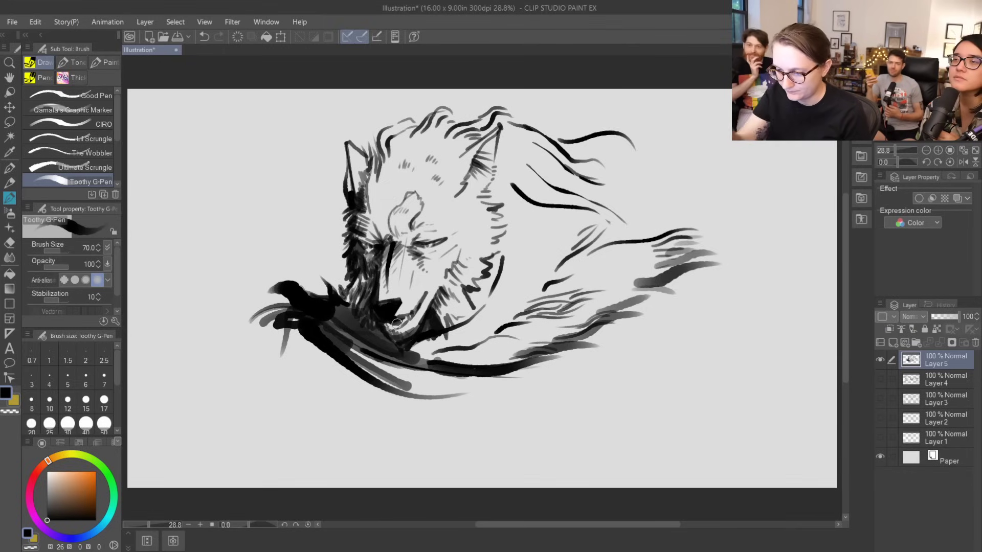
{"action": "left_click_drag", "start_coordinate": [473, 294], "coordinate": [494, 270]}
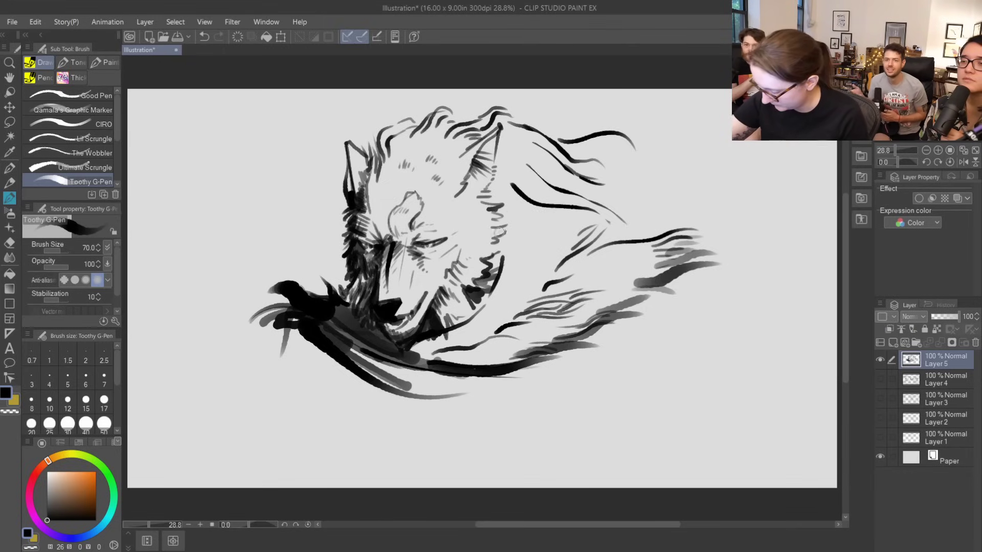
{"action": "left_click_drag", "start_coordinate": [503, 253], "coordinate": [471, 311]}
- Enlarge the brush to 150 and shade the gaps in the fur below the near cheek and jaw
{"action": "key", "text": "bracketright"}
{"action": "key", "text": "bracketright"}
{"action": "key", "text": "bracketright"}
{"action": "key", "text": "bracketright"}
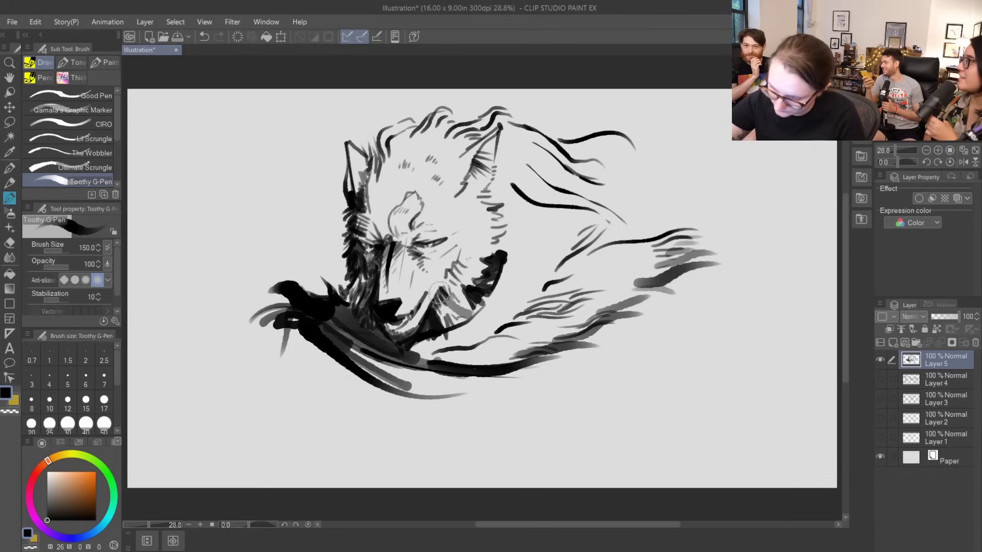
{"action": "left_click_drag", "start_coordinate": [437, 313], "coordinate": [432, 322]}
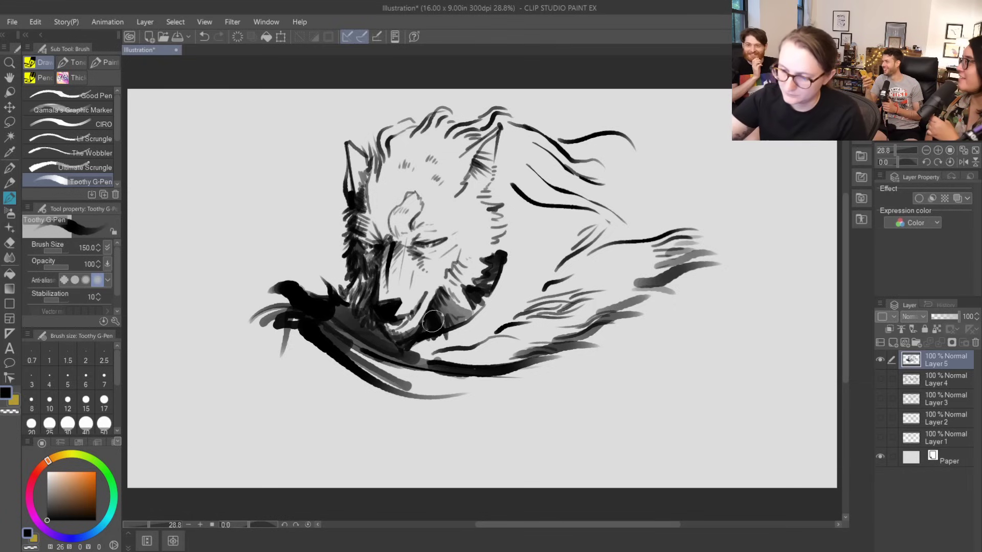
{"action": "left_click_drag", "start_coordinate": [462, 285], "coordinate": [471, 293]}
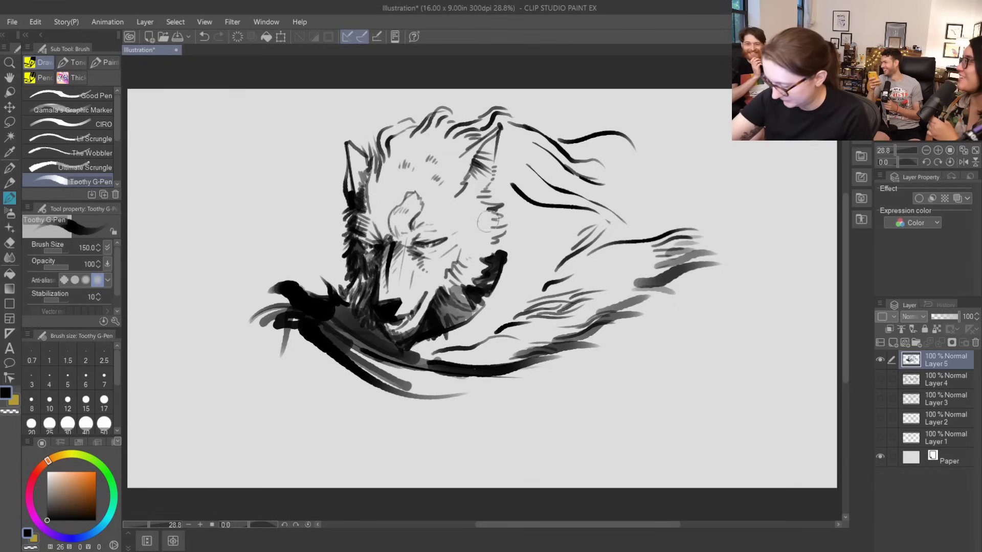
- Shade the neck behind the near ear and cheek in gray, and erase small parts of the shading and fur lines
{"action": "mouse_move", "coordinate": [490, 199]}
{"action": "left_mouse_down"}
{"action": "mouse_move", "coordinate": [503, 164]}
{"action": "mouse_move", "coordinate": [496, 151]}
{"action": "mouse_move", "coordinate": [511, 146]}
{"action": "mouse_move", "coordinate": [545, 196]}
{"action": "mouse_move", "coordinate": [512, 190]}
{"action": "mouse_move", "coordinate": [504, 222]}
{"action": "mouse_move", "coordinate": [547, 210]}
{"action": "mouse_move", "coordinate": [513, 194]}
{"action": "mouse_move", "coordinate": [512, 230]}
{"action": "mouse_move", "coordinate": [569, 238]}
{"action": "left_mouse_up"}
{"action": "key", "text": "e"}
{"action": "mouse_move", "coordinate": [522, 199]}
{"action": "left_mouse_down"}
{"action": "mouse_move", "coordinate": [573, 222]}
{"action": "mouse_move", "coordinate": [553, 218]}
{"action": "mouse_move", "coordinate": [559, 226]}
{"action": "mouse_move", "coordinate": [504, 192]}
{"action": "mouse_move", "coordinate": [530, 230]}
{"action": "mouse_move", "coordinate": [510, 208]}
{"action": "mouse_move", "coordinate": [516, 222]}
{"action": "mouse_move", "coordinate": [496, 219]}
{"action": "left_mouse_up"}
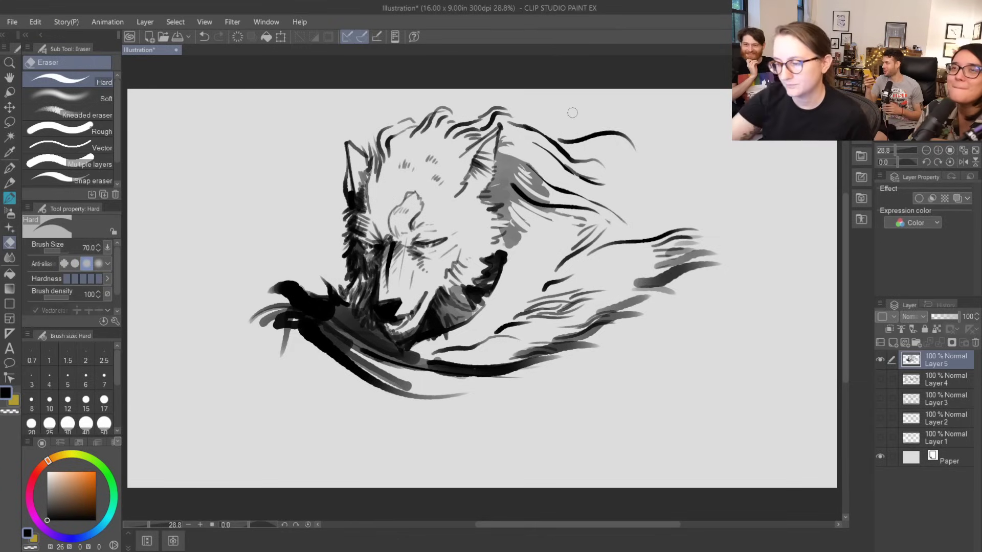
{"action": "left_click_drag", "start_coordinate": [524, 176], "coordinate": [553, 199]}
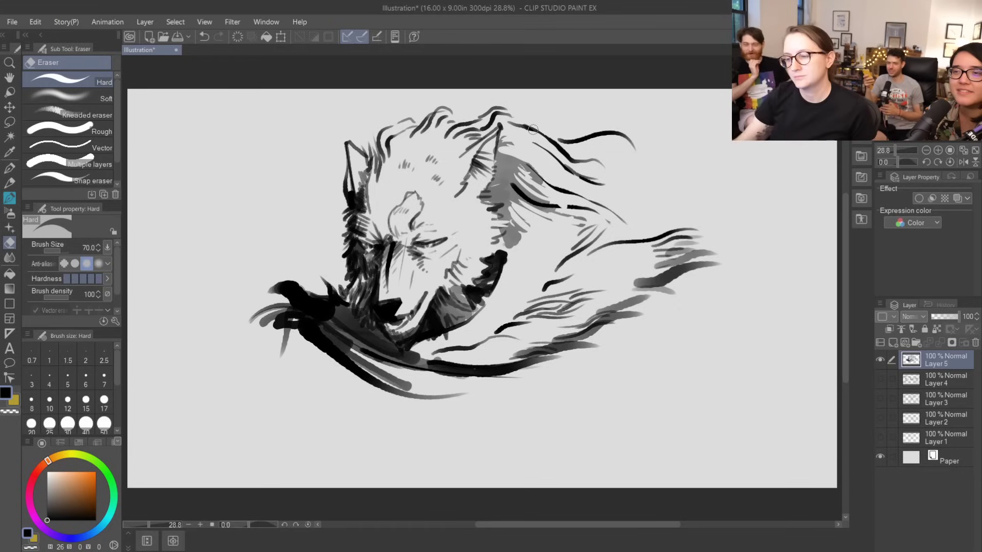
- Add gray fur shading across the top of the head and down the near side of the face, switching between brush and eraser
{"action": "key", "text": "b"}
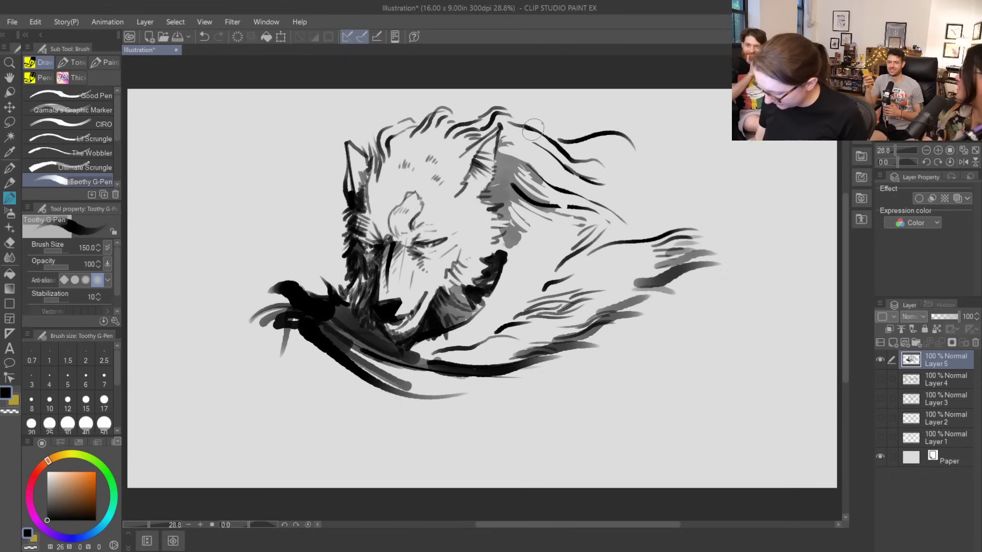
{"action": "mouse_move", "coordinate": [404, 167]}
{"action": "left_mouse_down"}
{"action": "mouse_move", "coordinate": [442, 149]}
{"action": "mouse_move", "coordinate": [428, 158]}
{"action": "mouse_move", "coordinate": [455, 147]}
{"action": "mouse_move", "coordinate": [455, 165]}
{"action": "mouse_move", "coordinate": [470, 159]}
{"action": "mouse_move", "coordinate": [446, 170]}
{"action": "mouse_move", "coordinate": [451, 152]}
{"action": "mouse_move", "coordinate": [420, 135]}
{"action": "mouse_move", "coordinate": [388, 158]}
{"action": "mouse_move", "coordinate": [381, 186]}
{"action": "mouse_move", "coordinate": [387, 167]}
{"action": "mouse_move", "coordinate": [405, 175]}
{"action": "mouse_move", "coordinate": [422, 140]}
{"action": "left_mouse_up"}
{"action": "key", "text": "e"}
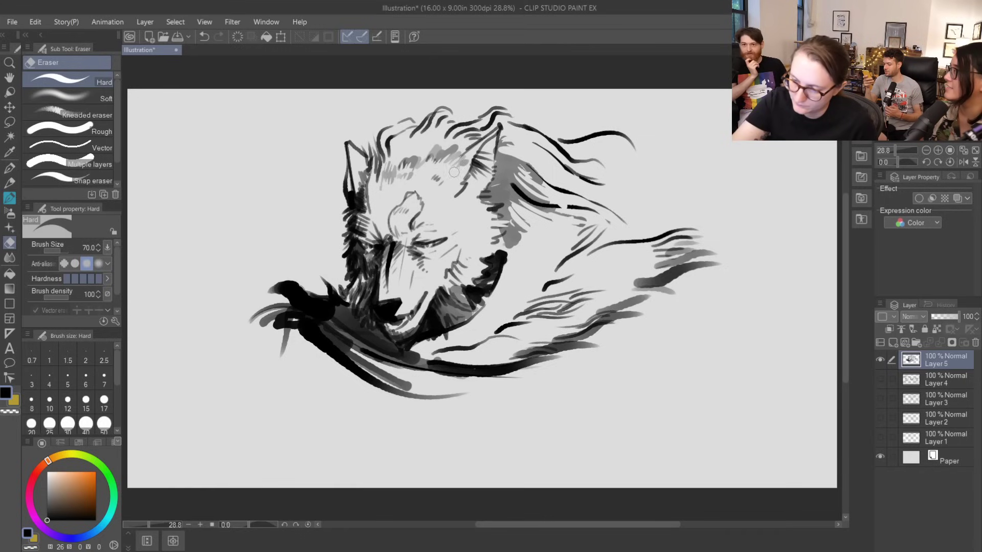
{"action": "key", "text": "b"}
{"action": "mouse_move", "coordinate": [492, 206]}
{"action": "left_mouse_down"}
{"action": "mouse_move", "coordinate": [524, 199]}
{"action": "mouse_move", "coordinate": [510, 224]}
{"action": "mouse_move", "coordinate": [482, 206]}
{"action": "mouse_move", "coordinate": [498, 242]}
{"action": "mouse_move", "coordinate": [494, 252]}
{"action": "mouse_move", "coordinate": [466, 240]}
{"action": "mouse_move", "coordinate": [479, 272]}
{"action": "mouse_move", "coordinate": [469, 301]}
{"action": "mouse_move", "coordinate": [449, 291]}
{"action": "mouse_move", "coordinate": [489, 214]}
{"action": "mouse_move", "coordinate": [500, 141]}
{"action": "mouse_move", "coordinate": [479, 231]}
{"action": "mouse_move", "coordinate": [469, 206]}
{"action": "mouse_move", "coordinate": [472, 243]}
{"action": "left_mouse_up"}
{"action": "key", "text": "e"}
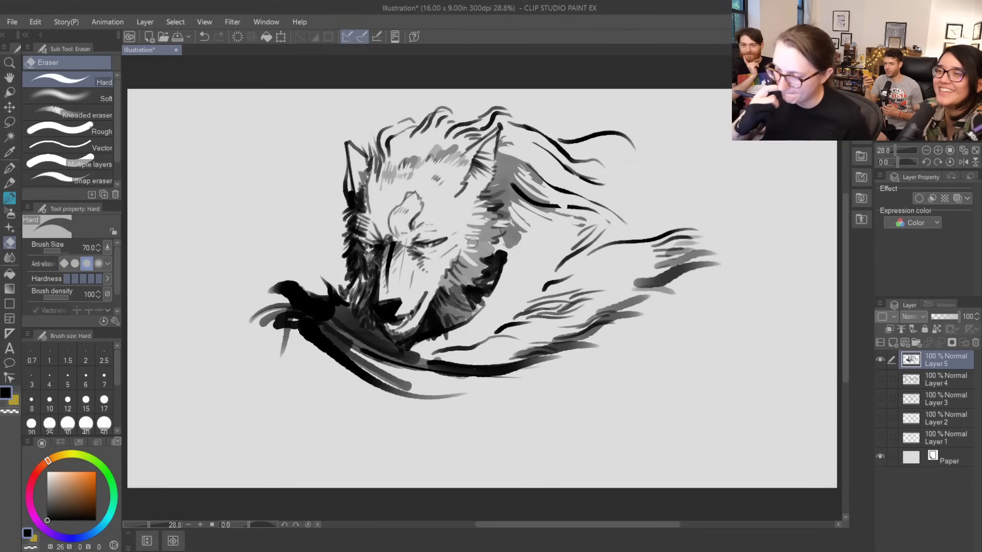
{"action": "key", "text": "b"}
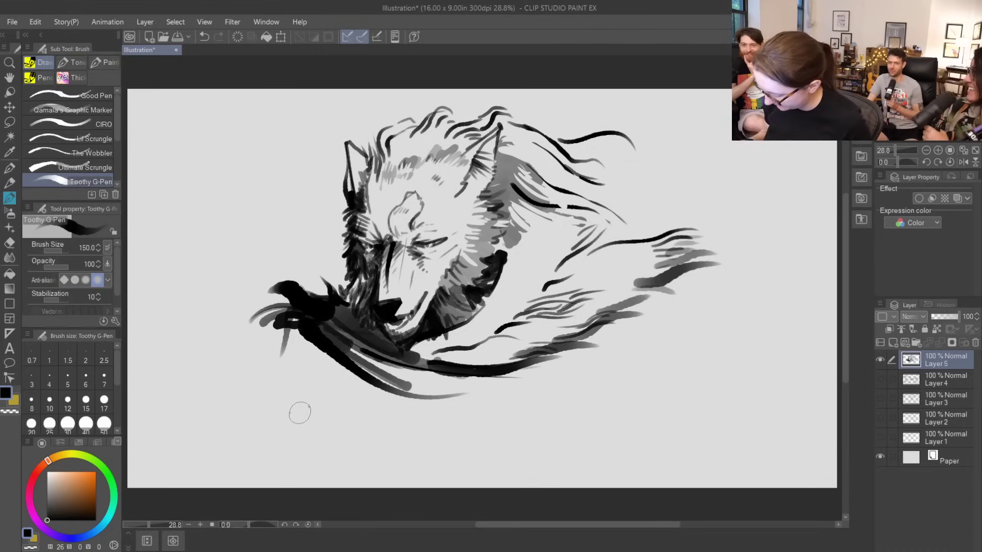
{"action": "left_click_drag", "start_coordinate": [583, 297], "coordinate": [636, 290]}
{"action": "left_click_drag", "start_coordinate": [664, 252], "coordinate": [701, 269]}
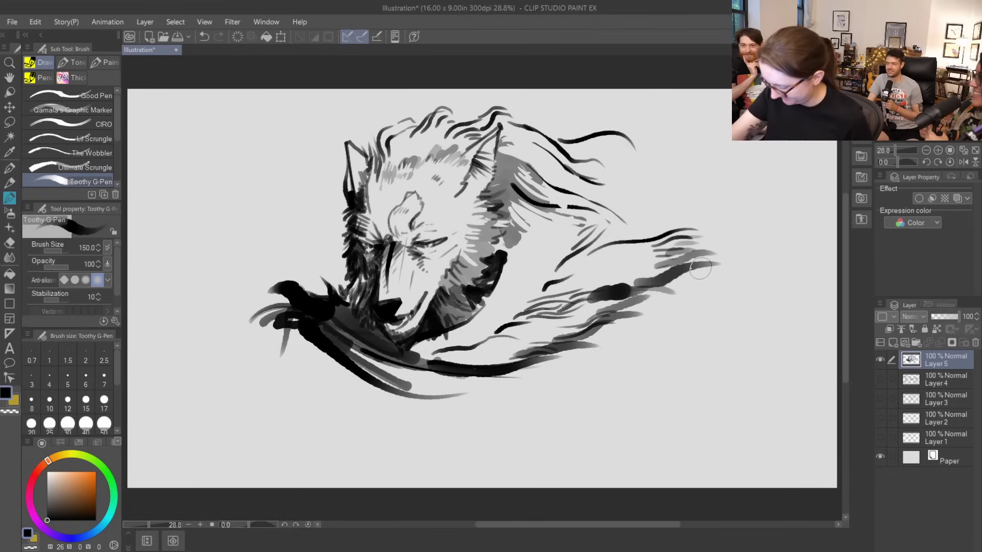
{"action": "key", "text": "ctrl+z"}
- Reduce the brush to 50 and draw dark tapered strokes along the shoulder's lower edge
{"action": "key", "text": "["}
{"action": "key", "text": "["}
{"action": "key", "text": "["}
{"action": "key", "text": "["}
{"action": "key", "text": "["}
{"action": "key", "text": "["}
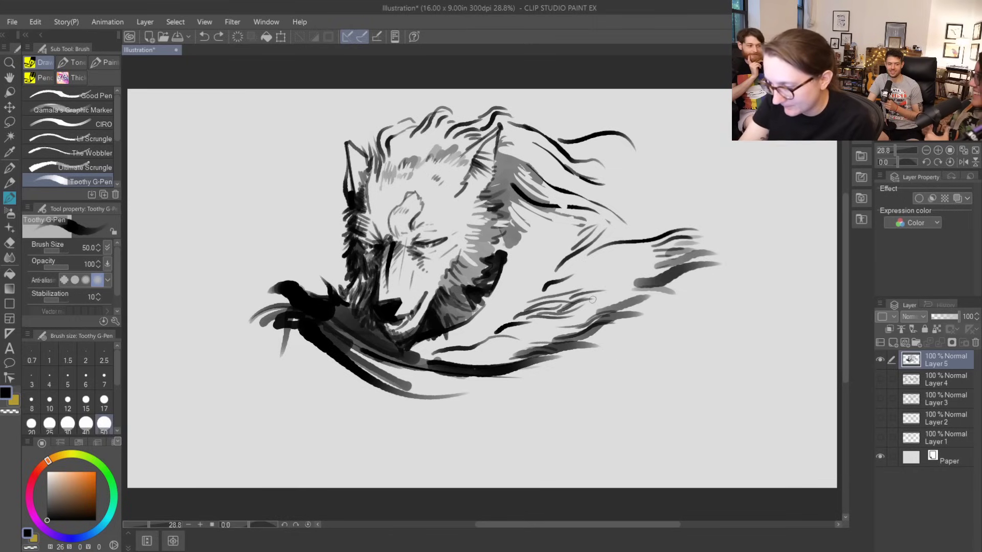
{"action": "left_click_drag", "start_coordinate": [593, 300], "coordinate": [657, 279]}
{"action": "mouse_move", "coordinate": [591, 301]}
{"action": "left_mouse_down"}
{"action": "mouse_move", "coordinate": [658, 296]}
{"action": "mouse_move", "coordinate": [609, 297]}
{"action": "mouse_move", "coordinate": [657, 283]}
{"action": "mouse_move", "coordinate": [610, 296]}
{"action": "mouse_move", "coordinate": [693, 294]}
{"action": "left_mouse_up"}
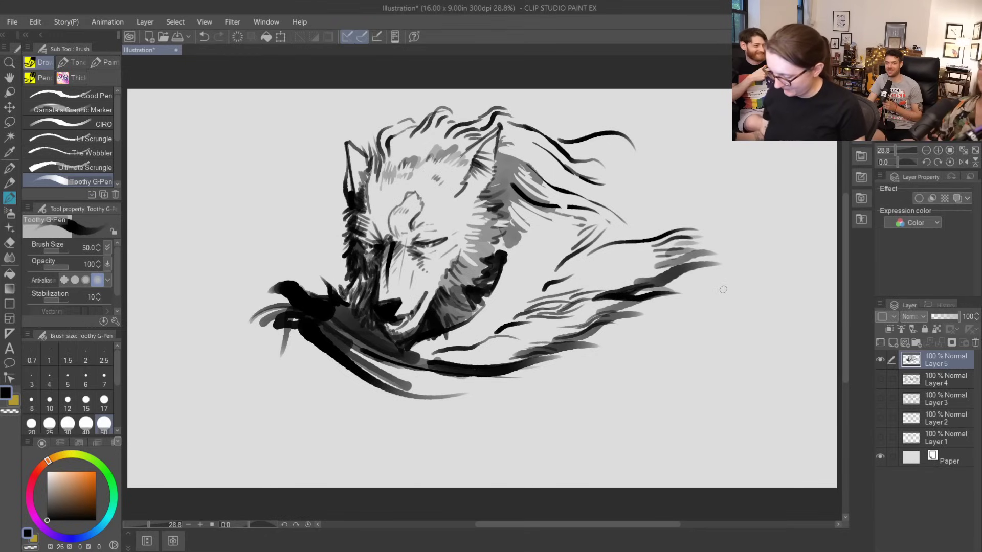
- Enlarge the brush to 150 and paint long sweeping strokes beneath the chest, thickening the dark mass below the head
{"action": "key", "text": "bracketright"}
{"action": "key", "text": "bracketright"}
{"action": "key", "text": "bracketright"}
{"action": "key", "text": "bracketright"}
{"action": "key", "text": "bracketright"}
{"action": "key", "text": "bracketright"}
{"action": "mouse_move", "coordinate": [332, 344]}
{"action": "left_mouse_down"}
{"action": "mouse_move", "coordinate": [352, 361]}
{"action": "mouse_move", "coordinate": [556, 394]}
{"action": "left_mouse_up"}
{"action": "mouse_move", "coordinate": [351, 362]}
{"action": "left_mouse_down"}
{"action": "mouse_move", "coordinate": [456, 400]}
{"action": "mouse_move", "coordinate": [557, 397]}
{"action": "left_mouse_up"}
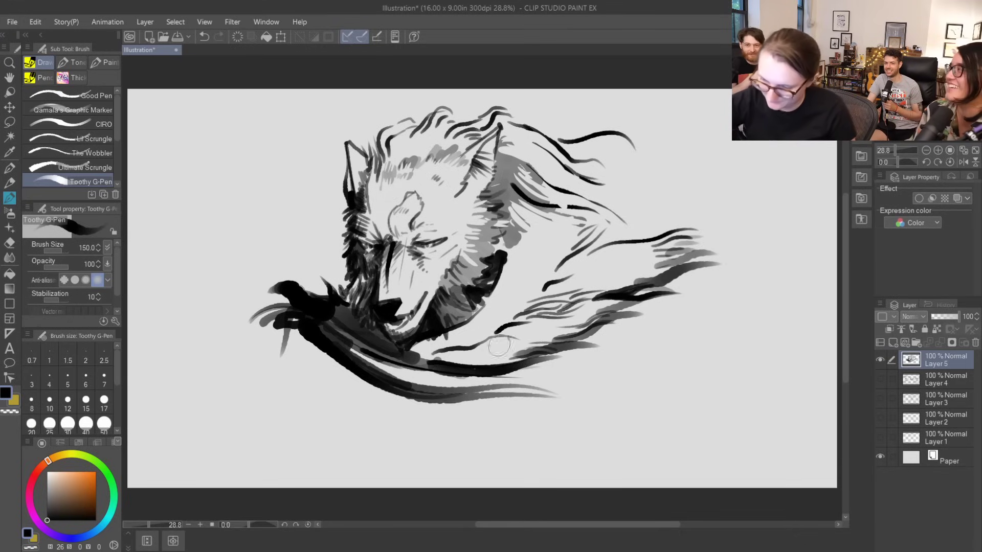
- Sweep a thick tapered strand outward from the chest, and draw a thinner curved line down from the shoulder at brush size 70
{"action": "key", "text": "bracketright"}
{"action": "mouse_move", "coordinate": [524, 363]}
{"action": "left_mouse_down"}
{"action": "mouse_move", "coordinate": [591, 356]}
{"action": "mouse_move", "coordinate": [656, 398]}
{"action": "left_mouse_up"}
{"action": "key", "text": "bracketleft"}
{"action": "key", "text": "bracketleft"}
{"action": "key", "text": "bracketleft"}
{"action": "key", "text": "bracketleft"}
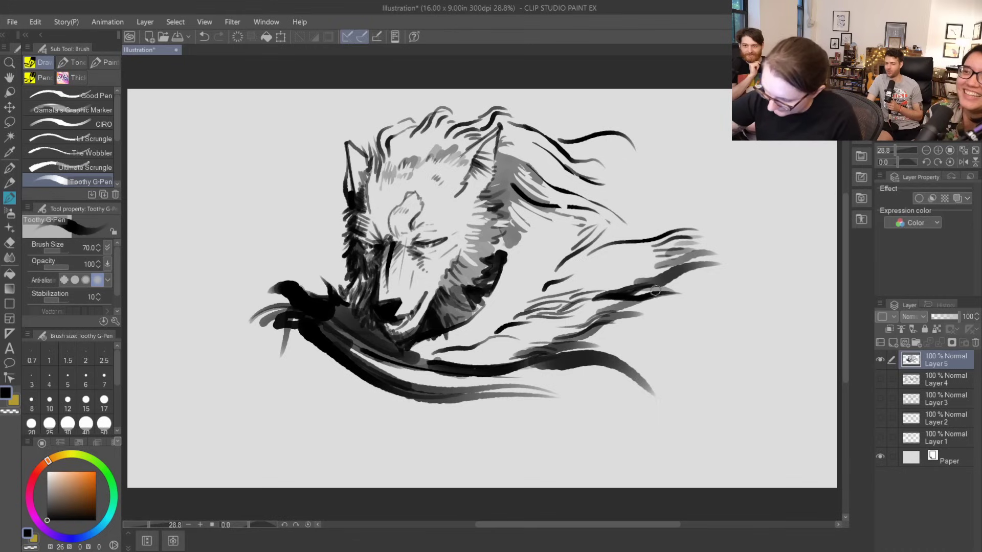
{"action": "left_click_drag", "start_coordinate": [654, 291], "coordinate": [750, 378]}
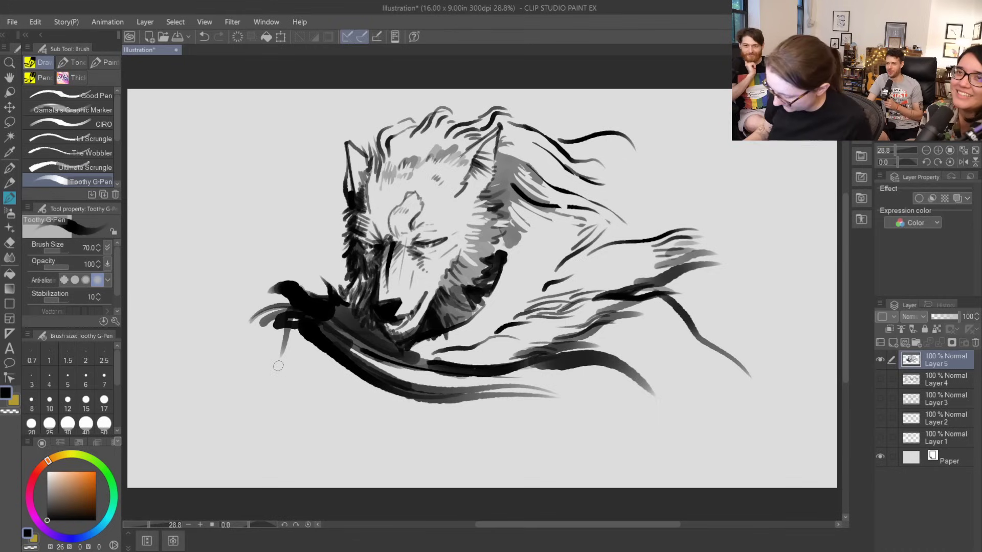
- Enlarge the brush and fan curved strokes outward and down from the far end of the dark mass in front of the snout
{"action": "key", "text": "bracketright"}
{"action": "key", "text": "bracketright"}
{"action": "mouse_move", "coordinate": [301, 321]}
{"action": "left_mouse_down"}
{"action": "mouse_move", "coordinate": [247, 329]}
{"action": "mouse_move", "coordinate": [233, 353]}
{"action": "left_mouse_up"}
{"action": "mouse_move", "coordinate": [233, 353]}
{"action": "left_mouse_down"}
{"action": "mouse_move", "coordinate": [291, 333]}
{"action": "mouse_move", "coordinate": [208, 391]}
{"action": "left_mouse_up"}
{"action": "left_click_drag", "start_coordinate": [298, 332], "coordinate": [224, 371]}
- Fill the fanned shape below the snout with broad dark strokes at a larger brush size and layer horizontal strokes along its base
{"action": "key", "text": "bracketright"}
{"action": "key", "text": "bracketright"}
{"action": "key", "text": "bracketright"}
{"action": "key", "text": "bracketright"}
{"action": "mouse_move", "coordinate": [354, 362]}
{"action": "left_mouse_down"}
{"action": "mouse_move", "coordinate": [263, 364]}
{"action": "mouse_move", "coordinate": [233, 380]}
{"action": "left_mouse_up"}
{"action": "mouse_move", "coordinate": [313, 329]}
{"action": "left_mouse_down"}
{"action": "mouse_move", "coordinate": [212, 395]}
{"action": "mouse_move", "coordinate": [403, 402]}
{"action": "left_mouse_up"}
{"action": "mouse_move", "coordinate": [365, 379]}
{"action": "left_mouse_down"}
{"action": "mouse_move", "coordinate": [268, 383]}
{"action": "mouse_move", "coordinate": [344, 388]}
{"action": "left_mouse_up"}
{"action": "left_click_drag", "start_coordinate": [253, 397], "coordinate": [358, 393]}
{"action": "mouse_move", "coordinate": [347, 408]}
{"action": "left_mouse_down"}
{"action": "mouse_move", "coordinate": [381, 412]}
{"action": "mouse_move", "coordinate": [238, 404]}
{"action": "left_mouse_up"}
{"action": "left_click_drag", "start_coordinate": [264, 410], "coordinate": [312, 408]}
- Reduce the Toothy G-Pen's brush size to 50
{"action": "key", "text": "bracketleft"}
{"action": "key", "text": "bracketleft"}
{"action": "key", "text": "bracketleft"}
{"action": "key", "text": "bracketleft"}
{"action": "key", "text": "bracketleft"}
{"action": "key", "text": "bracketleft"}
{"action": "key", "text": "bracketleft"}
{"action": "key", "text": "bracketleft"}
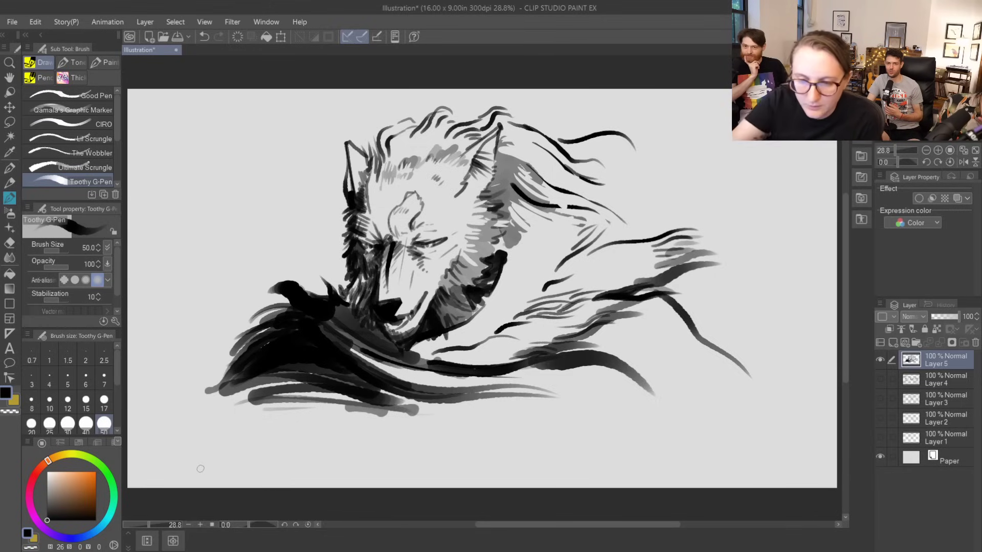
- Choose the JUJU线 方-倾斜 brush, undoing a test curve, and add a new layer above Layer 5
{"action": "left_click_drag", "start_coordinate": [115, 123], "coordinate": [116, 145]}
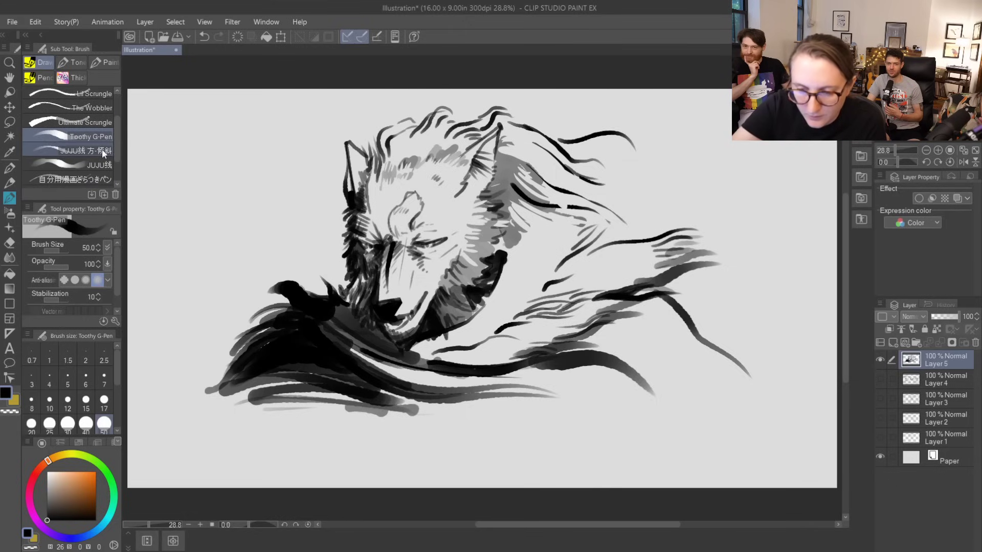
{"action": "left_click", "coordinate": [102, 150]}
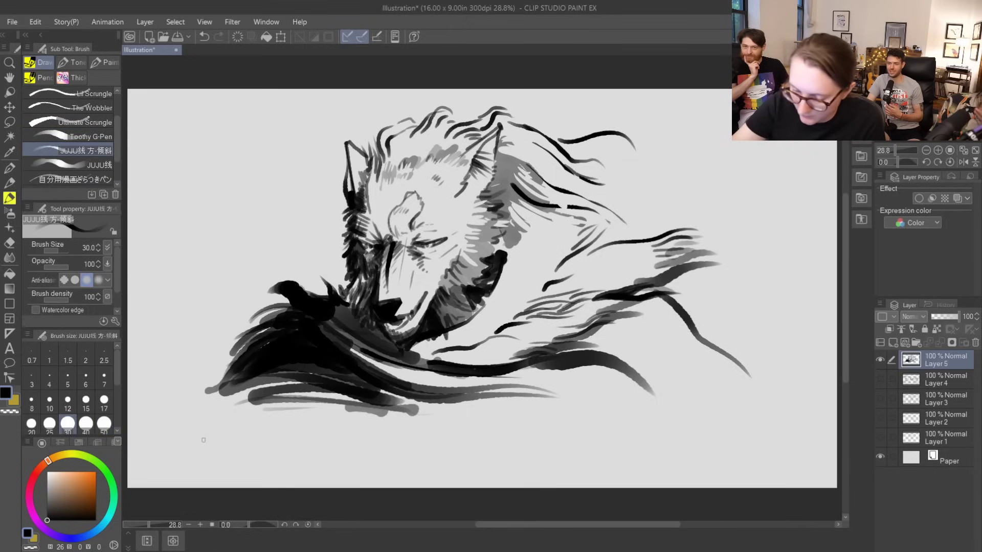
{"action": "mouse_move", "coordinate": [203, 440]}
{"action": "left_mouse_down"}
{"action": "mouse_move", "coordinate": [211, 425]}
{"action": "mouse_move", "coordinate": [253, 437]}
{"action": "mouse_move", "coordinate": [267, 465]}
{"action": "left_mouse_up"}
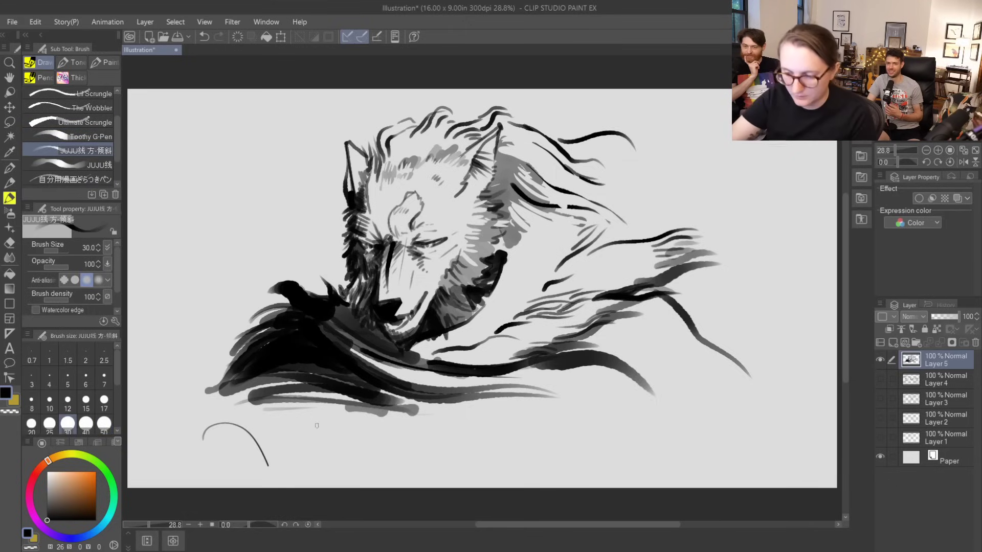
{"action": "key", "text": "ctrl+z"}
{"action": "left_click", "coordinate": [892, 341]}
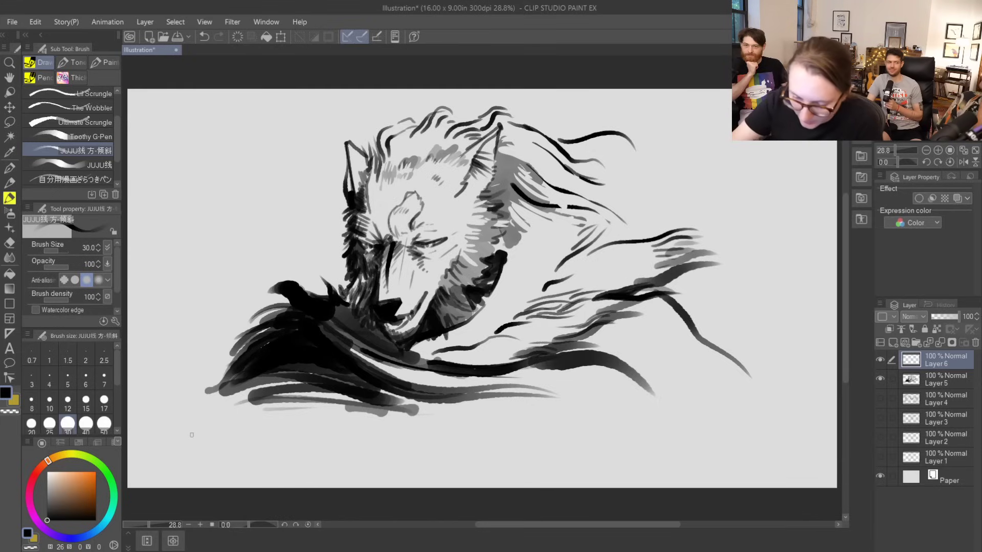
{"action": "mouse_move", "coordinate": [183, 473]}
{"action": "left_mouse_down"}
{"action": "mouse_move", "coordinate": [206, 422]}
{"action": "mouse_move", "coordinate": [241, 420]}
{"action": "mouse_move", "coordinate": [271, 435]}
{"action": "mouse_move", "coordinate": [301, 484]}
{"action": "mouse_move", "coordinate": [281, 472]}
{"action": "left_mouse_up"}
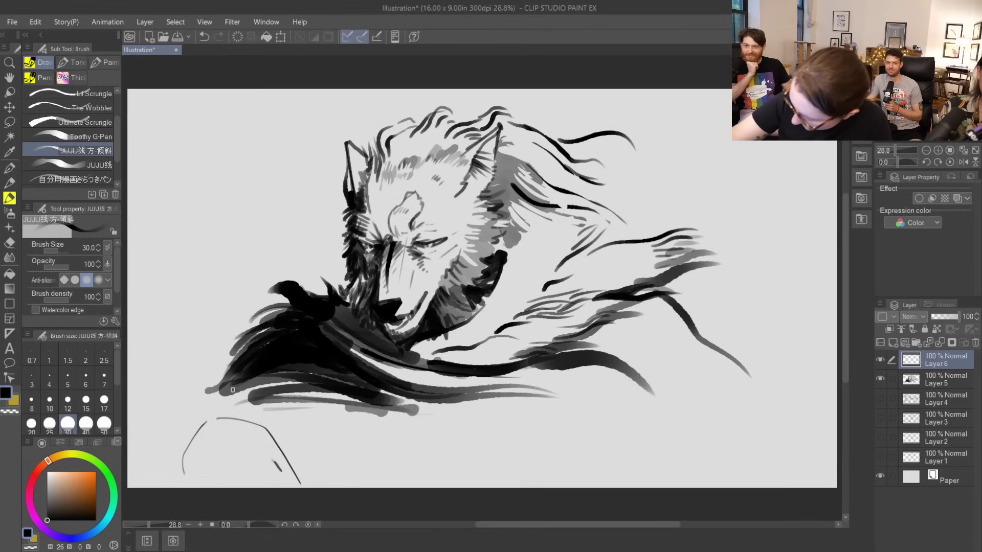
{"action": "mouse_move", "coordinate": [251, 419]}
{"action": "left_mouse_down"}
{"action": "mouse_move", "coordinate": [211, 405]}
{"action": "mouse_move", "coordinate": [196, 411]}
{"action": "mouse_move", "coordinate": [181, 442]}
{"action": "mouse_move", "coordinate": [197, 445]}
{"action": "mouse_move", "coordinate": [229, 422]}
{"action": "mouse_move", "coordinate": [272, 447]}
{"action": "left_mouse_up"}
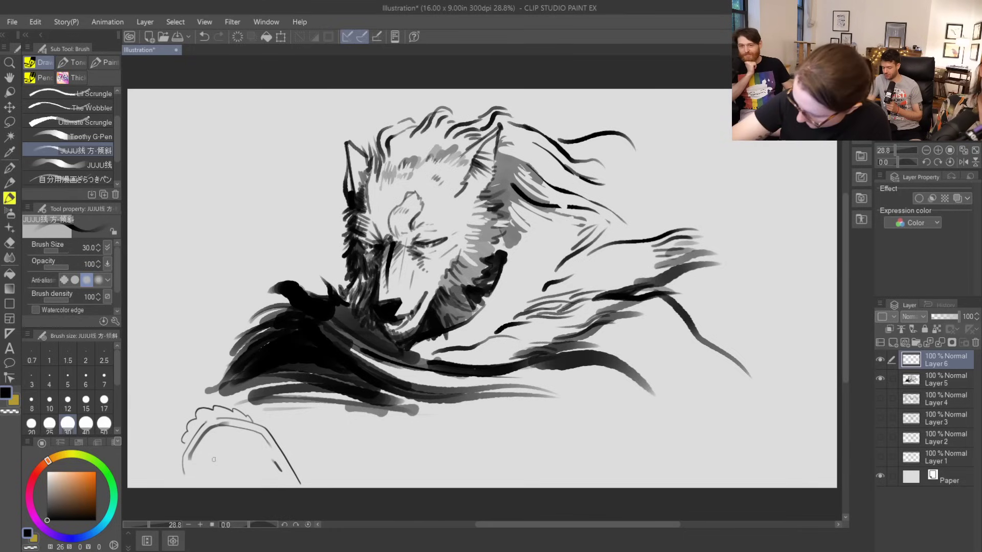
{"action": "mouse_move", "coordinate": [208, 428]}
{"action": "left_mouse_down"}
{"action": "mouse_move", "coordinate": [228, 466]}
{"action": "mouse_move", "coordinate": [234, 455]}
{"action": "mouse_move", "coordinate": [241, 465]}
{"action": "left_mouse_up"}
{"action": "key", "text": "e"}
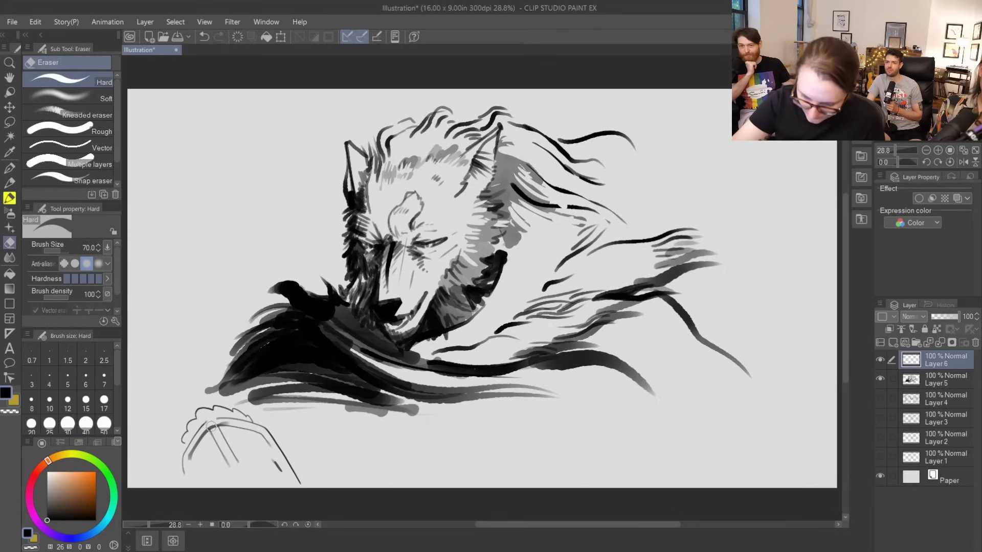
{"action": "key", "text": "b"}
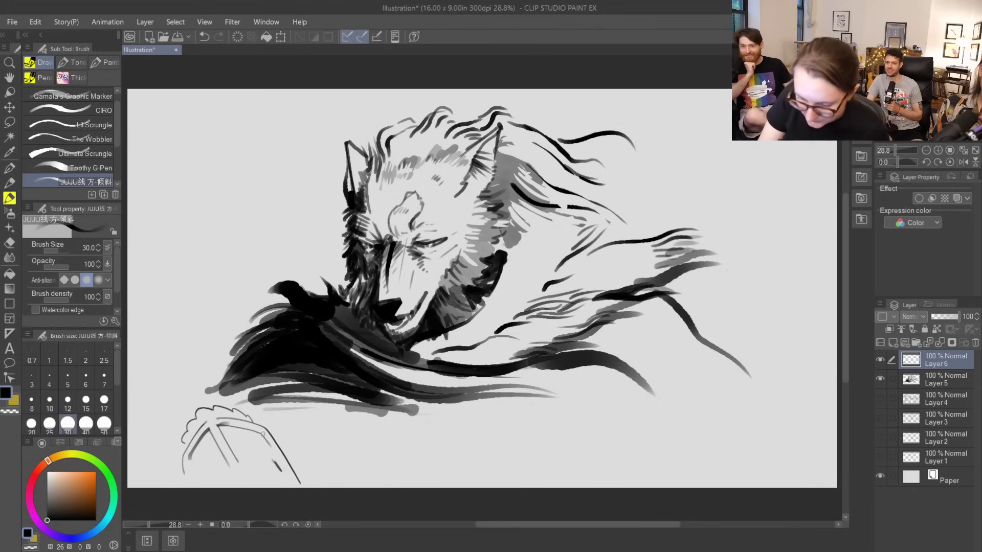
{"action": "mouse_move", "coordinate": [264, 427]}
{"action": "left_mouse_down"}
{"action": "mouse_move", "coordinate": [253, 459]}
{"action": "mouse_move", "coordinate": [210, 488]}
{"action": "left_mouse_up"}
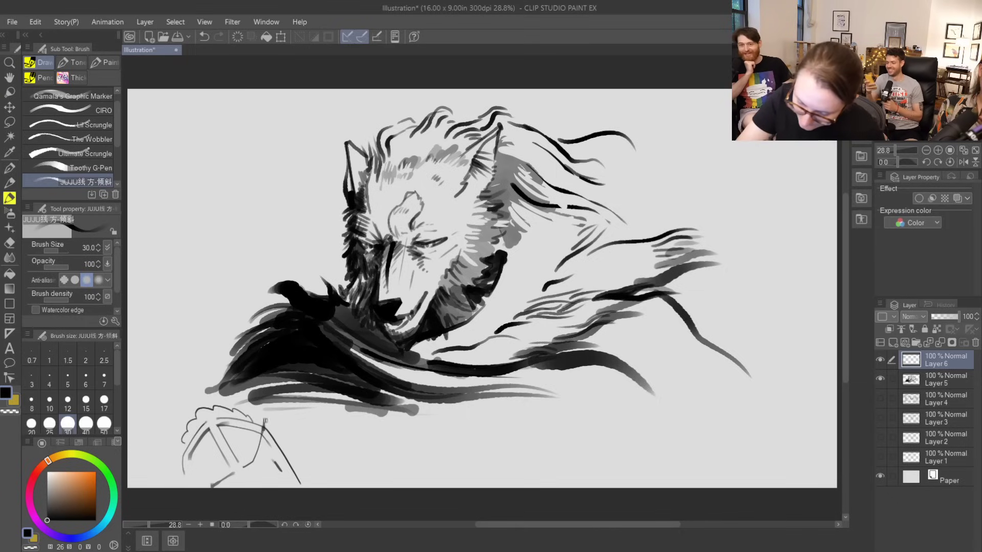
{"action": "key", "text": "e"}
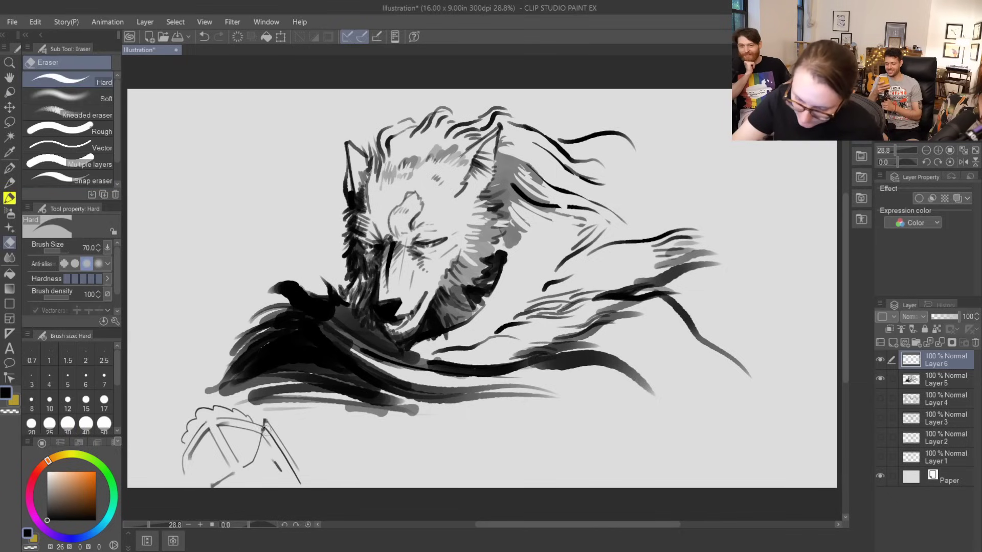
{"action": "left_click_drag", "start_coordinate": [268, 435], "coordinate": [298, 479]}
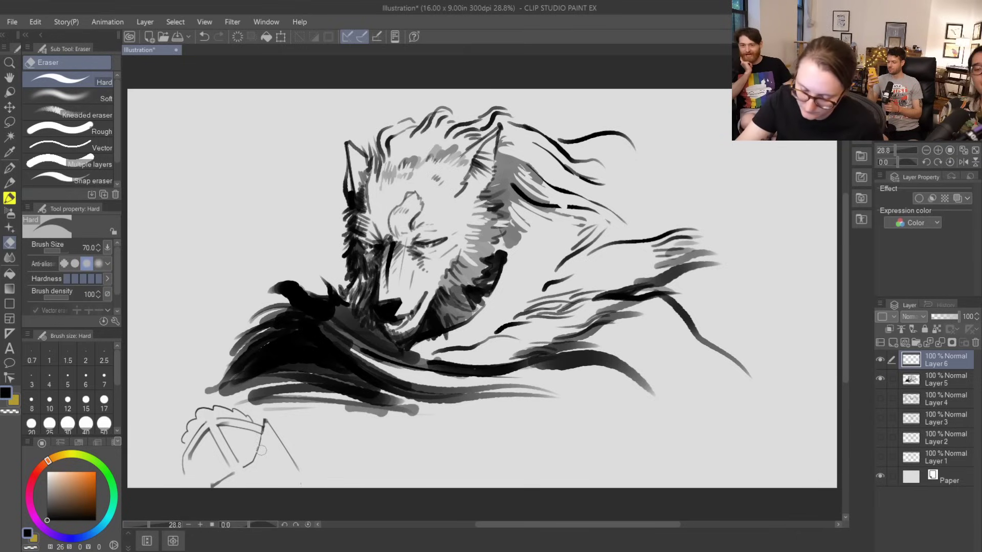
{"action": "key", "text": "]"}
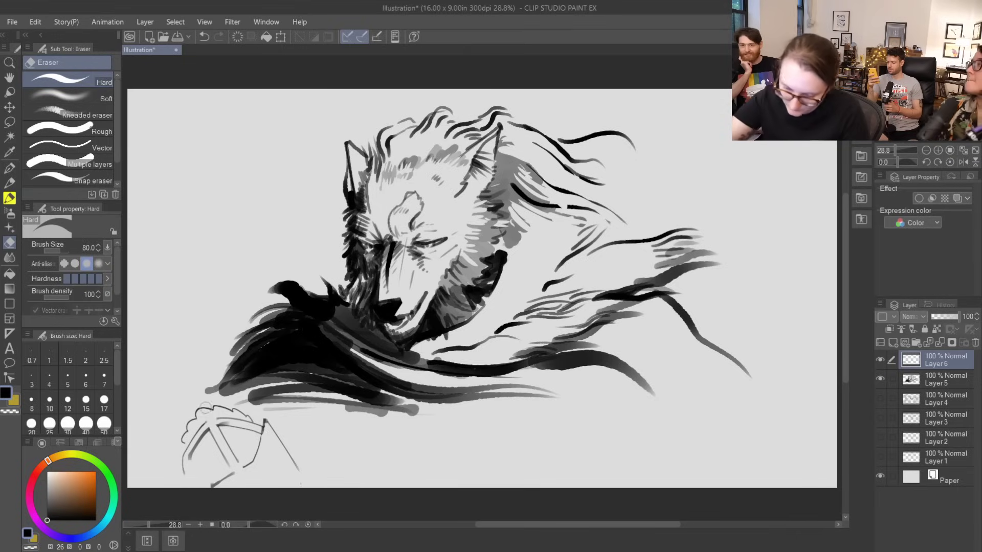
{"action": "mouse_move", "coordinate": [184, 408]}
{"action": "left_mouse_down"}
{"action": "mouse_move", "coordinate": [244, 419]}
{"action": "mouse_move", "coordinate": [272, 459]}
{"action": "mouse_move", "coordinate": [212, 462]}
{"action": "mouse_move", "coordinate": [222, 485]}
{"action": "mouse_move", "coordinate": [213, 444]}
{"action": "mouse_move", "coordinate": [224, 426]}
{"action": "left_mouse_up"}
- Sketch a new rounded head below the fanned dark shape on Layer 6, with wavy hair, a diagonal band and an angled side edge
{"action": "key", "text": "b"}
{"action": "mouse_move", "coordinate": [237, 422]}
{"action": "left_mouse_down"}
{"action": "mouse_move", "coordinate": [276, 422]}
{"action": "mouse_move", "coordinate": [317, 477]}
{"action": "left_mouse_up"}
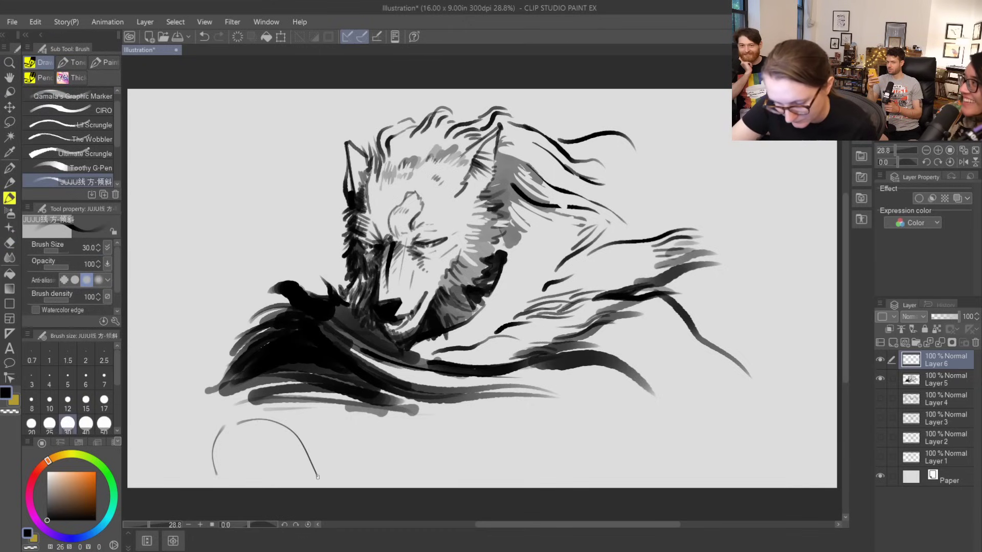
{"action": "left_click_drag", "start_coordinate": [298, 443], "coordinate": [297, 459]}
{"action": "mouse_move", "coordinate": [263, 420]}
{"action": "left_mouse_down"}
{"action": "mouse_move", "coordinate": [235, 420]}
{"action": "mouse_move", "coordinate": [219, 443]}
{"action": "mouse_move", "coordinate": [222, 470]}
{"action": "left_mouse_up"}
{"action": "mouse_move", "coordinate": [262, 417]}
{"action": "left_mouse_down"}
{"action": "mouse_move", "coordinate": [243, 437]}
{"action": "mouse_move", "coordinate": [235, 473]}
{"action": "mouse_move", "coordinate": [244, 487]}
{"action": "left_mouse_up"}
{"action": "mouse_move", "coordinate": [244, 445]}
{"action": "left_mouse_down"}
{"action": "mouse_move", "coordinate": [287, 473]}
{"action": "mouse_move", "coordinate": [297, 467]}
{"action": "mouse_move", "coordinate": [283, 488]}
{"action": "left_mouse_up"}
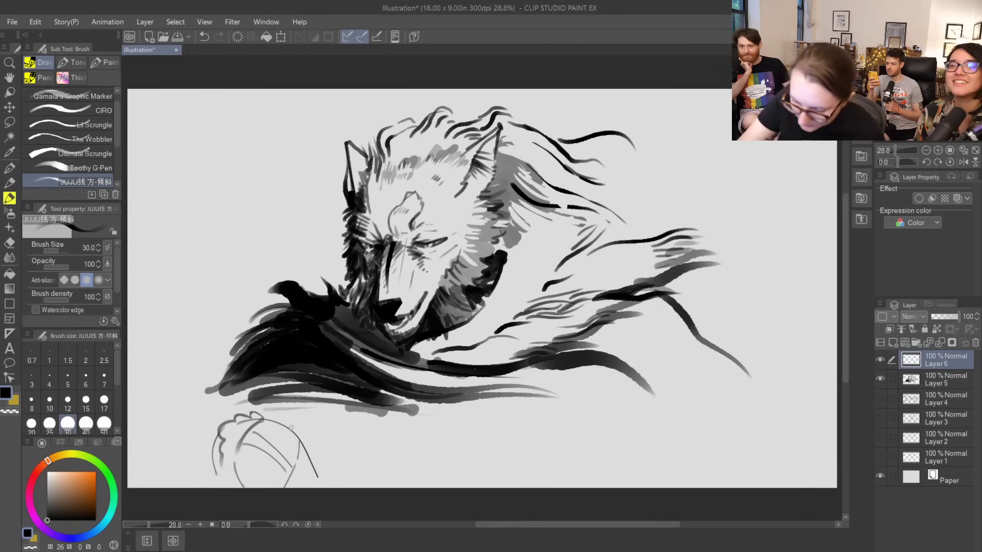
{"action": "left_click_drag", "start_coordinate": [279, 421], "coordinate": [308, 433]}
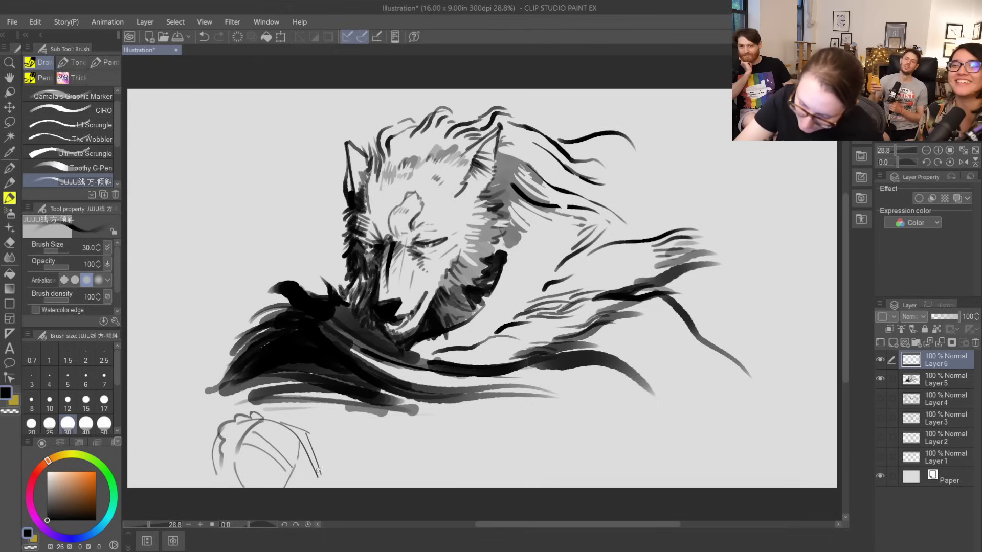
- Erase the doubled line along the head's angled side with a smaller eraser and draw the pointed side shape with its small inner mark
{"action": "key", "text": "e"}
{"action": "key", "text": "["}
{"action": "key", "text": "["}
{"action": "key", "text": "["}
{"action": "key", "text": "["}
{"action": "key", "text": "["}
{"action": "key", "text": "["}
{"action": "key", "text": "["}
{"action": "key", "text": "["}
{"action": "key", "text": "["}
{"action": "key", "text": "["}
{"action": "key", "text": "["}
{"action": "key", "text": "["}
{"action": "key", "text": "["}
{"action": "left_click_drag", "start_coordinate": [307, 461], "coordinate": [316, 473]}
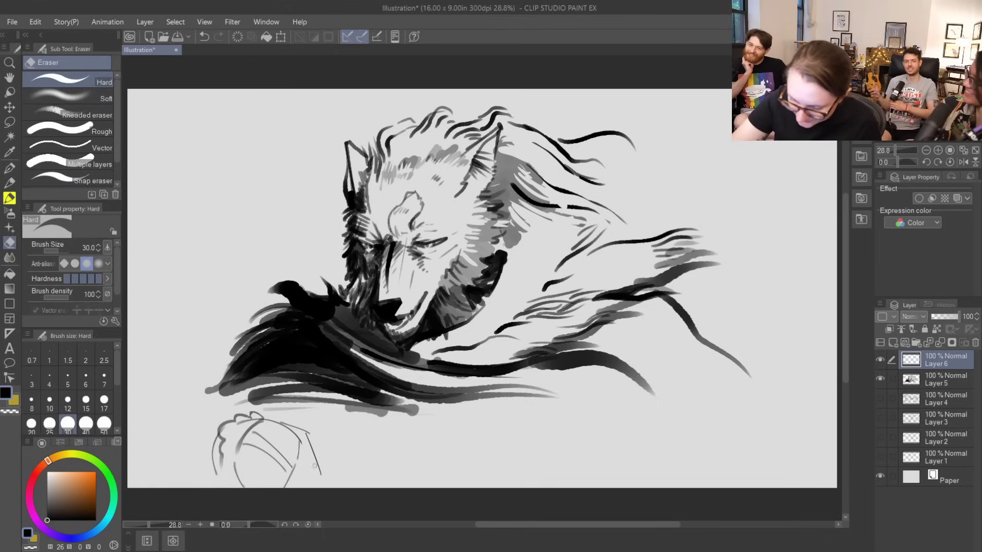
{"action": "key", "text": "b"}
{"action": "key", "text": "ctrl+z"}
{"action": "left_click_drag", "start_coordinate": [306, 433], "coordinate": [290, 489]}
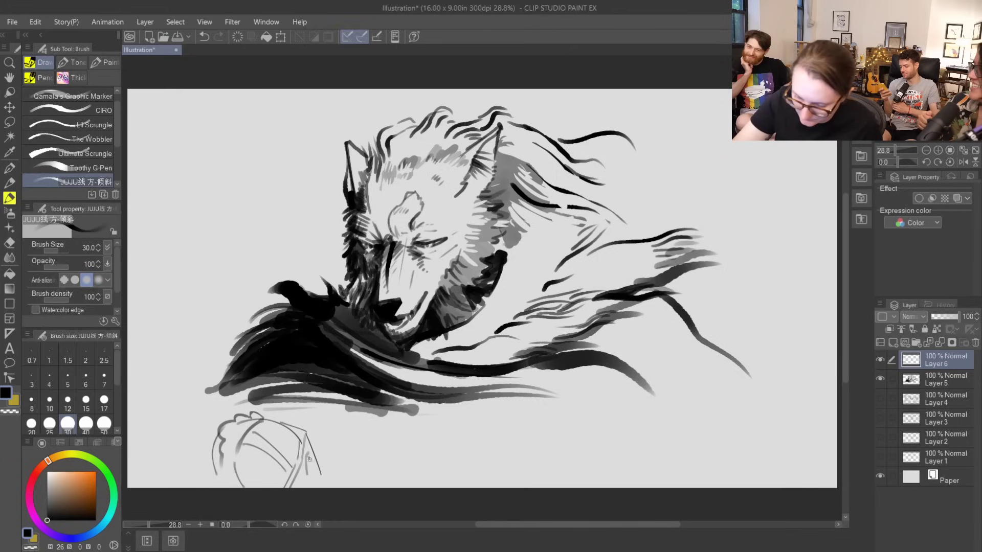
{"action": "key", "text": "ctrl+z"}
{"action": "left_click_drag", "start_coordinate": [307, 455], "coordinate": [308, 474]}
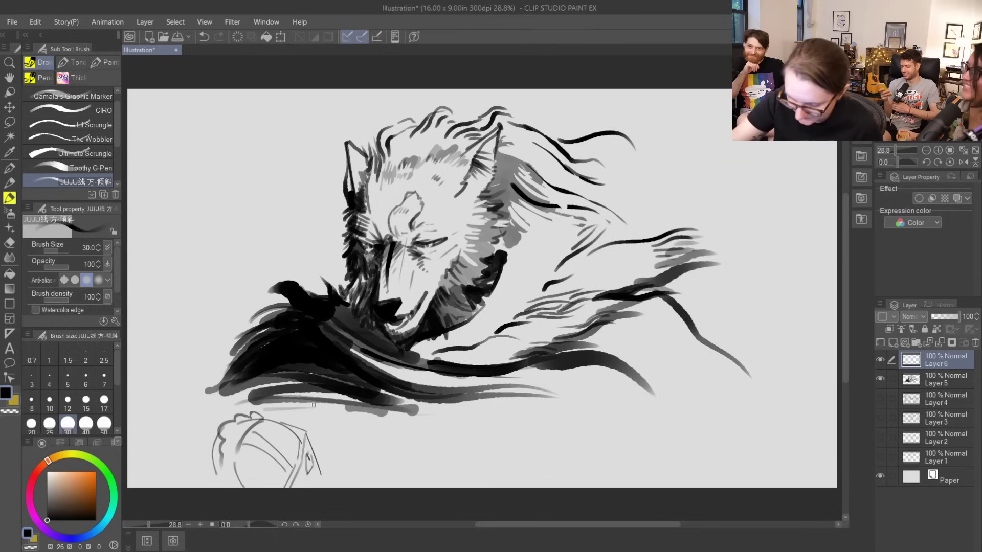
{"action": "mouse_move", "coordinate": [321, 475]}
{"action": "left_mouse_down"}
{"action": "mouse_move", "coordinate": [302, 489]}
{"action": "mouse_move", "coordinate": [323, 488]}
{"action": "left_mouse_up"}
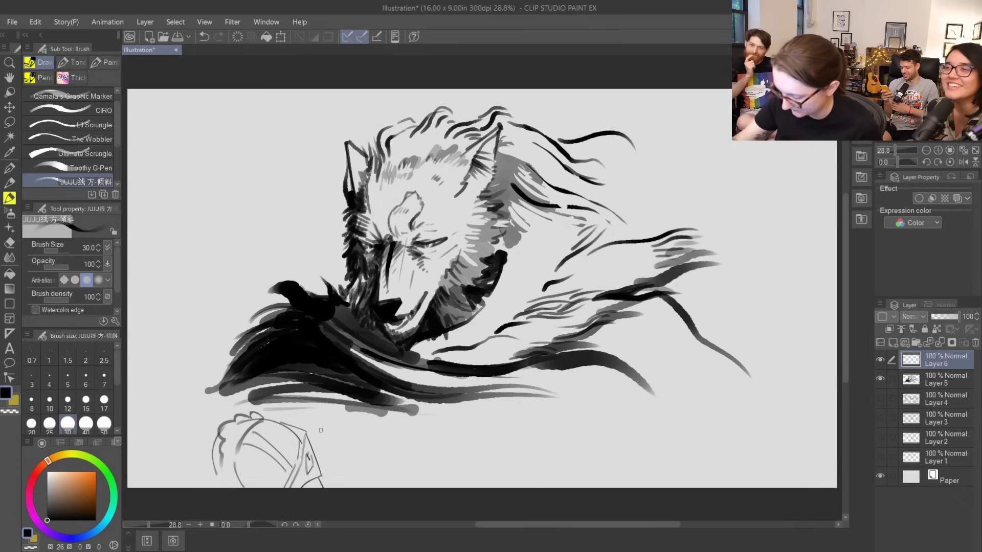
{"action": "key", "text": "e"}
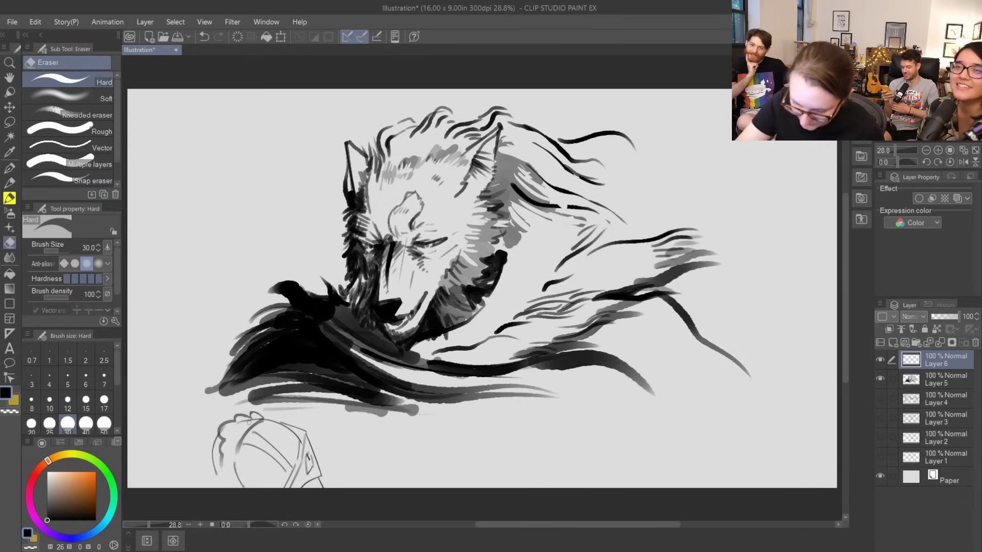
{"action": "key", "text": "b"}
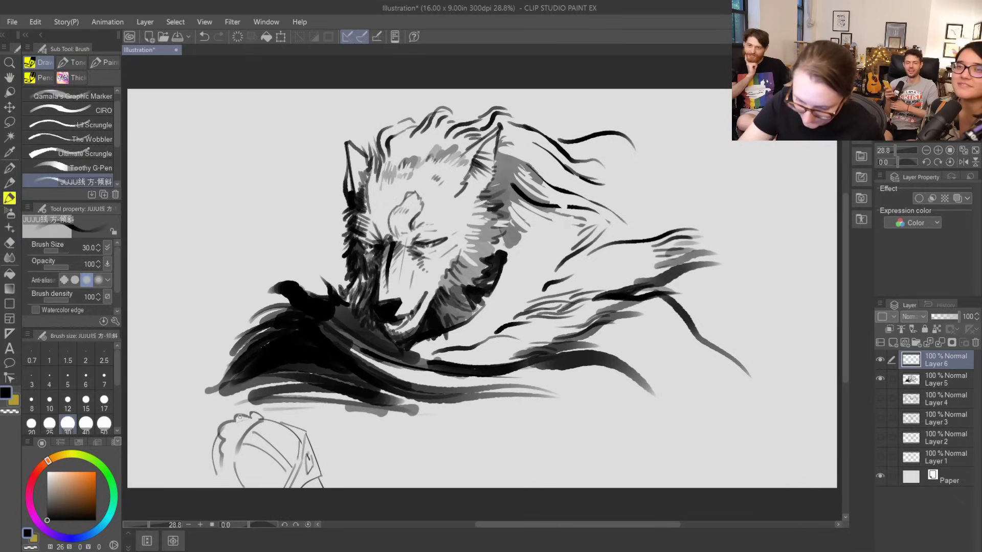
- Add curved hair strokes along the back of the small head and thicken the diagonal band, undoing unwanted strokes
{"action": "left_click_drag", "start_coordinate": [233, 423], "coordinate": [224, 472]}
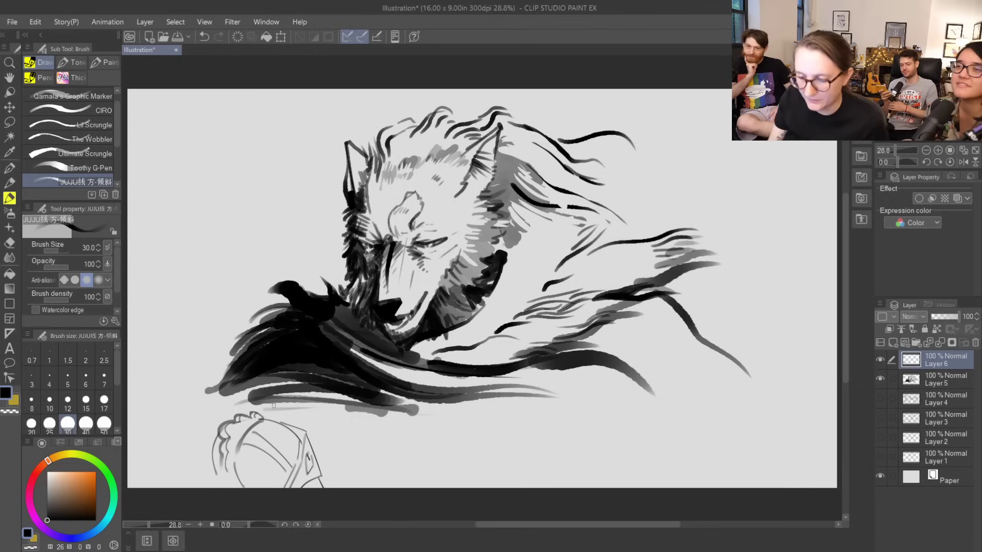
{"action": "mouse_move", "coordinate": [219, 448]}
{"action": "left_mouse_down"}
{"action": "mouse_move", "coordinate": [212, 467]}
{"action": "mouse_move", "coordinate": [213, 448]}
{"action": "mouse_move", "coordinate": [216, 465]}
{"action": "mouse_move", "coordinate": [269, 450]}
{"action": "mouse_move", "coordinate": [284, 472]}
{"action": "mouse_move", "coordinate": [248, 448]}
{"action": "mouse_move", "coordinate": [285, 480]}
{"action": "mouse_move", "coordinate": [245, 446]}
{"action": "mouse_move", "coordinate": [287, 477]}
{"action": "left_mouse_up"}
{"action": "key", "text": "e"}
{"action": "key", "text": "b"}
{"action": "key", "text": "ctrl+z"}
{"action": "key", "text": "e"}
{"action": "key", "text": "b"}
{"action": "key", "text": "ctrl+z"}
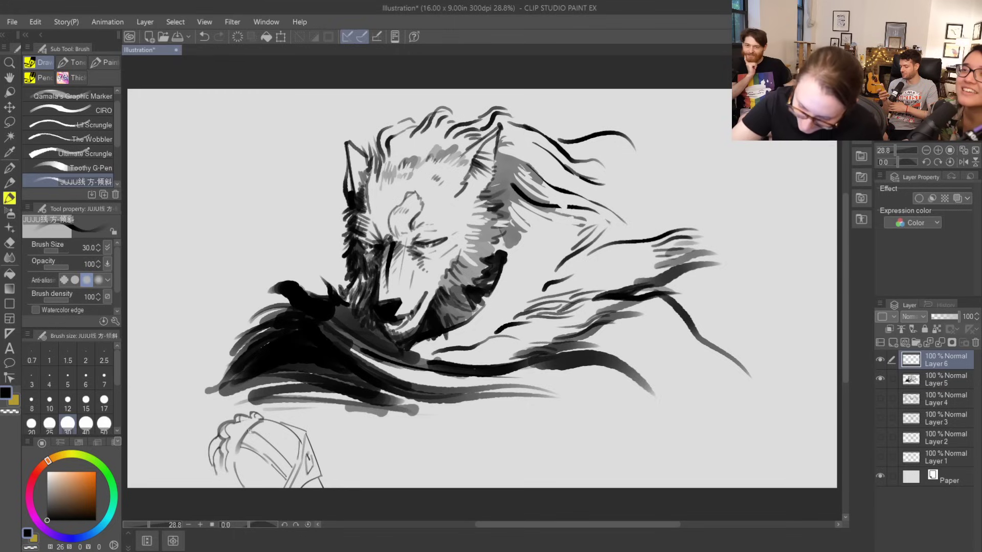
- Hatch short strokes beneath the head's pointed side shape at the lower edge of the canvas
{"action": "key", "text": "e"}
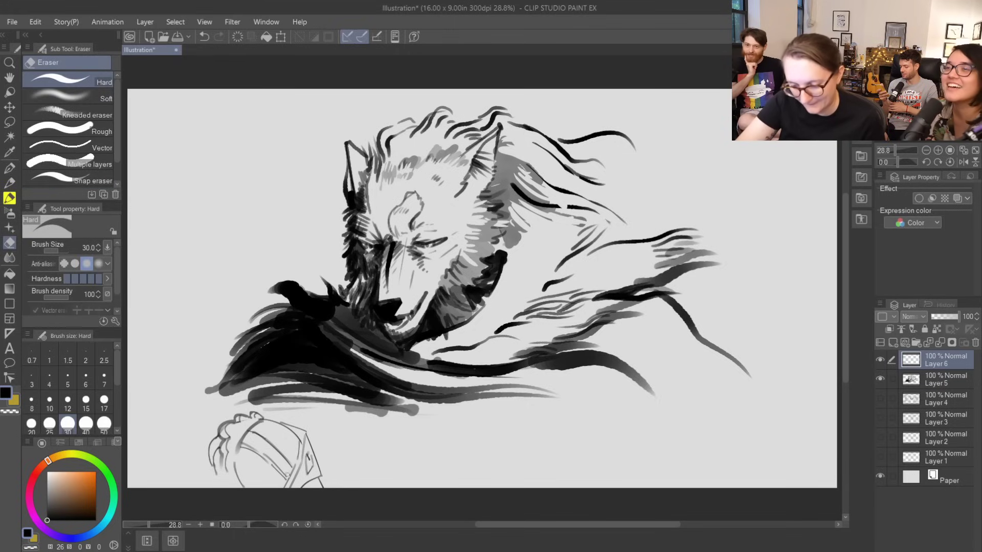
{"action": "key", "text": "b"}
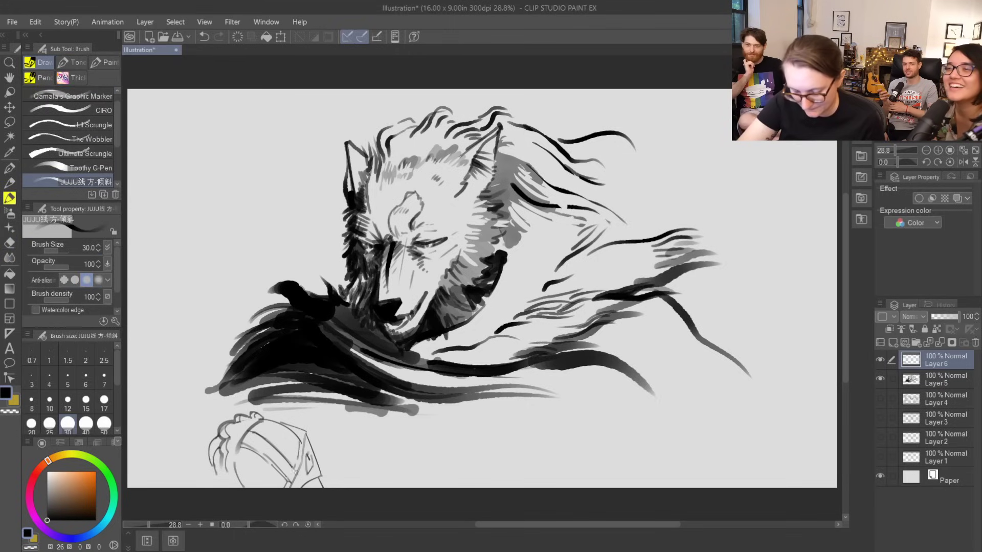
{"action": "mouse_move", "coordinate": [309, 480]}
{"action": "left_mouse_down"}
{"action": "mouse_move", "coordinate": [320, 482]}
{"action": "mouse_move", "coordinate": [313, 487]}
{"action": "left_mouse_up"}
{"action": "left_click_drag", "start_coordinate": [317, 480], "coordinate": [318, 486]}
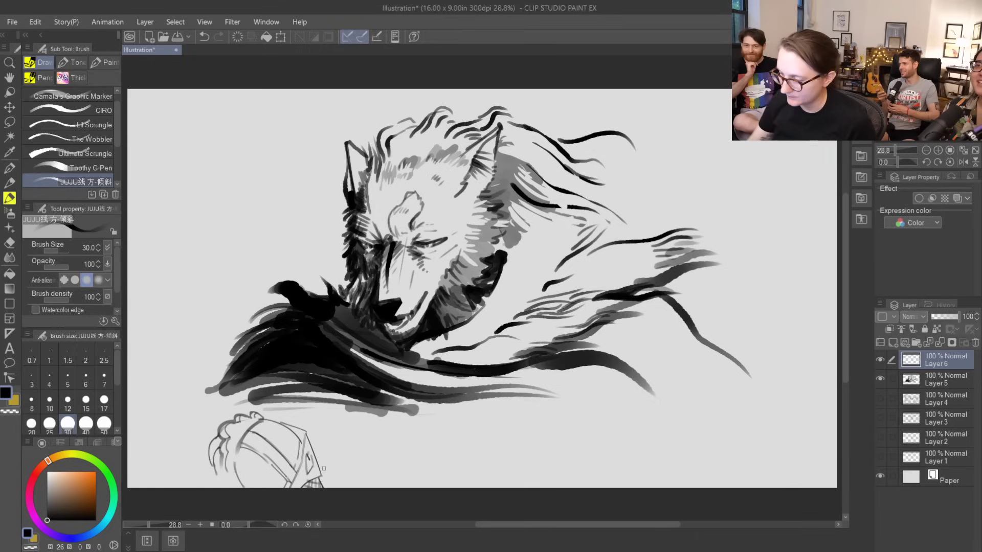
- Hide Layer 6 and move the wolf drawing on Layer 5 straight down the canvas
{"action": "left_click", "coordinate": [880, 360]}
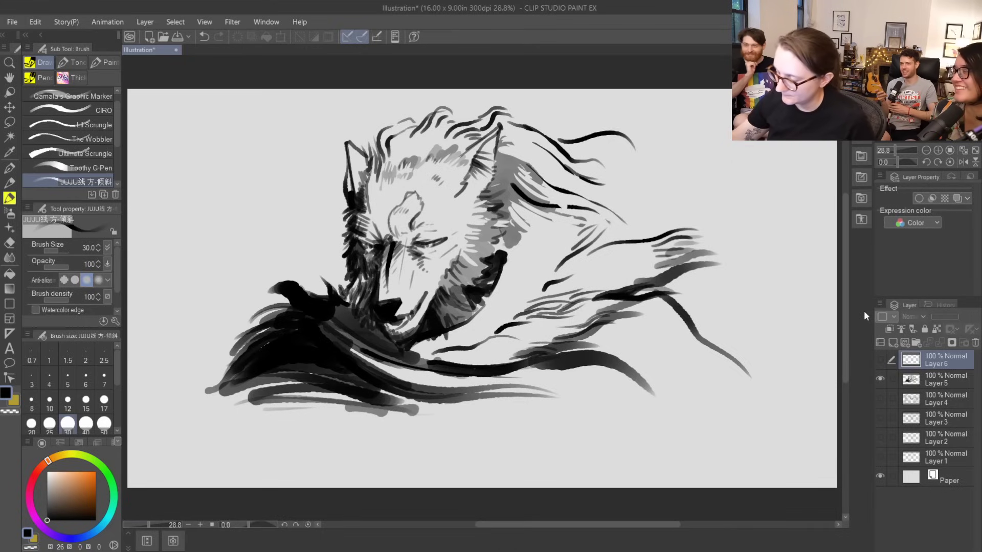
{"action": "left_click", "coordinate": [943, 384]}
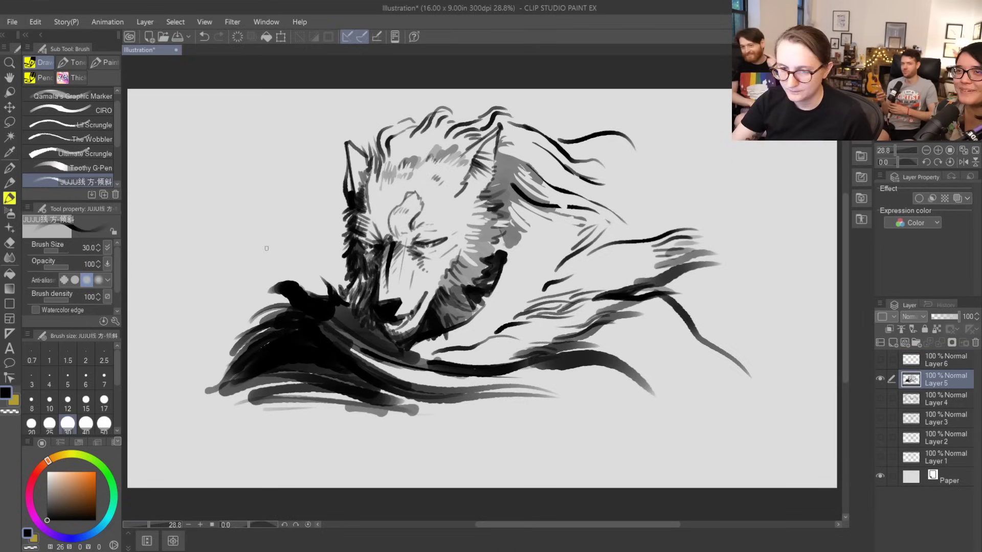
{"action": "left_click", "coordinate": [13, 109]}
{"action": "left_click_drag", "start_coordinate": [541, 179], "coordinate": [541, 208]}
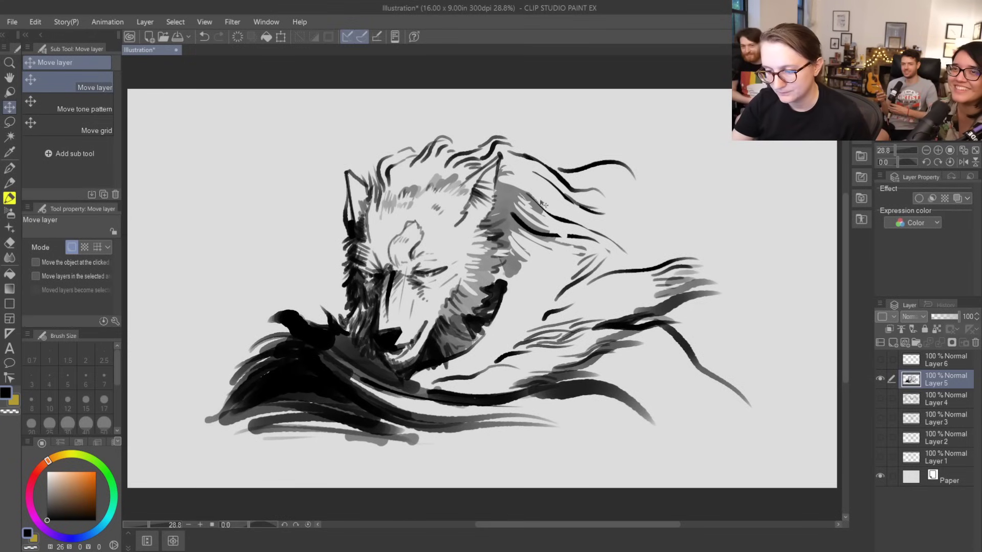
- Shade the wolf's neck beside the dark chin fur with sweeping Toothy G-Pen strokes, raising the brush size from 50 to 250
{"action": "key", "text": "b"}
{"action": "left_click", "coordinate": [98, 166]}
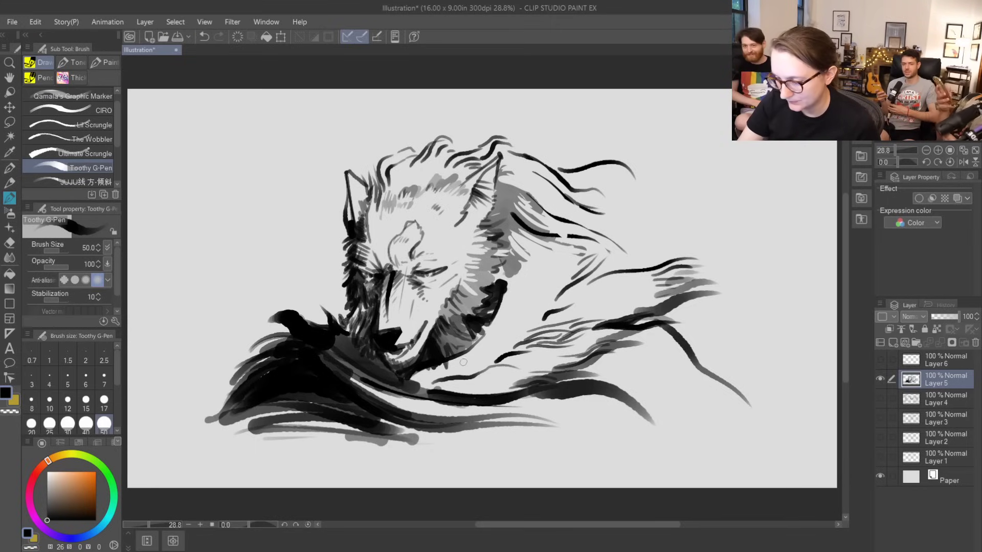
{"action": "left_click_drag", "start_coordinate": [532, 301], "coordinate": [468, 367]}
{"action": "left_click_drag", "start_coordinate": [531, 319], "coordinate": [480, 367]}
{"action": "key", "text": "bracketright"}
{"action": "key", "text": "bracketright"}
{"action": "key", "text": "bracketright"}
{"action": "key", "text": "bracketright"}
{"action": "key", "text": "bracketright"}
{"action": "key", "text": "bracketright"}
{"action": "key", "text": "bracketright"}
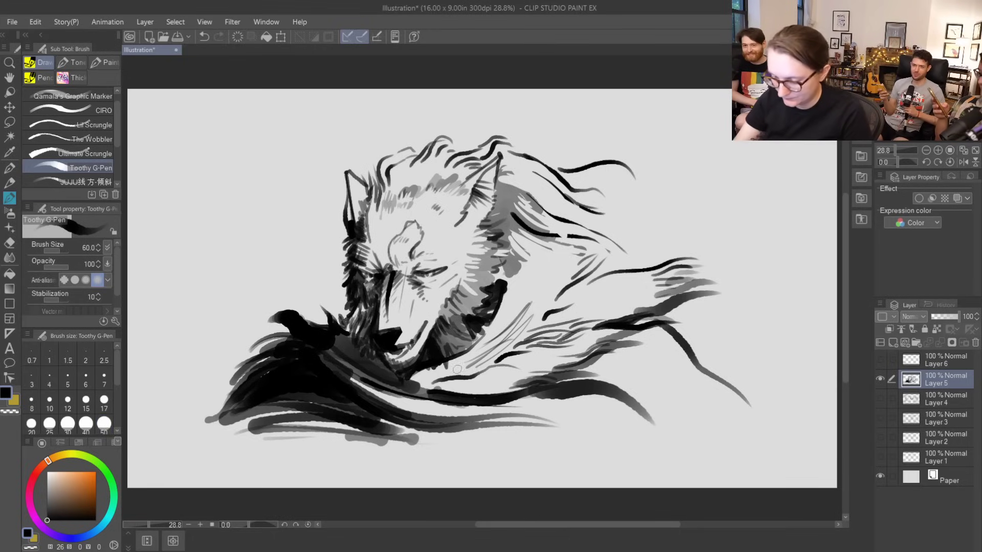
{"action": "key", "text": "bracketright"}
{"action": "key", "text": "bracketright"}
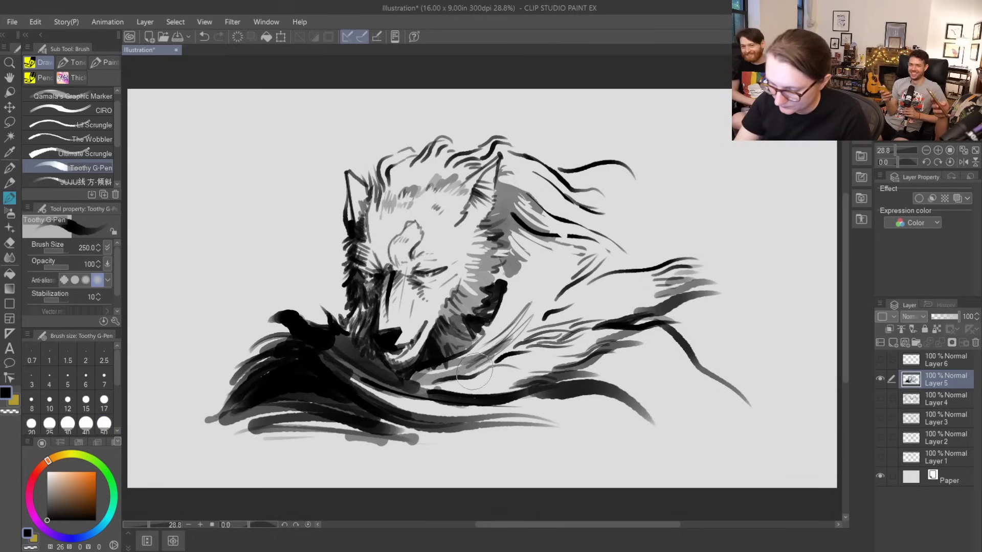
{"action": "mouse_move", "coordinate": [465, 369]}
{"action": "left_mouse_down"}
{"action": "mouse_move", "coordinate": [436, 369]}
{"action": "mouse_move", "coordinate": [533, 303]}
{"action": "mouse_move", "coordinate": [520, 321]}
{"action": "mouse_move", "coordinate": [556, 268]}
{"action": "mouse_move", "coordinate": [504, 332]}
{"action": "mouse_move", "coordinate": [557, 268]}
{"action": "left_mouse_up"}
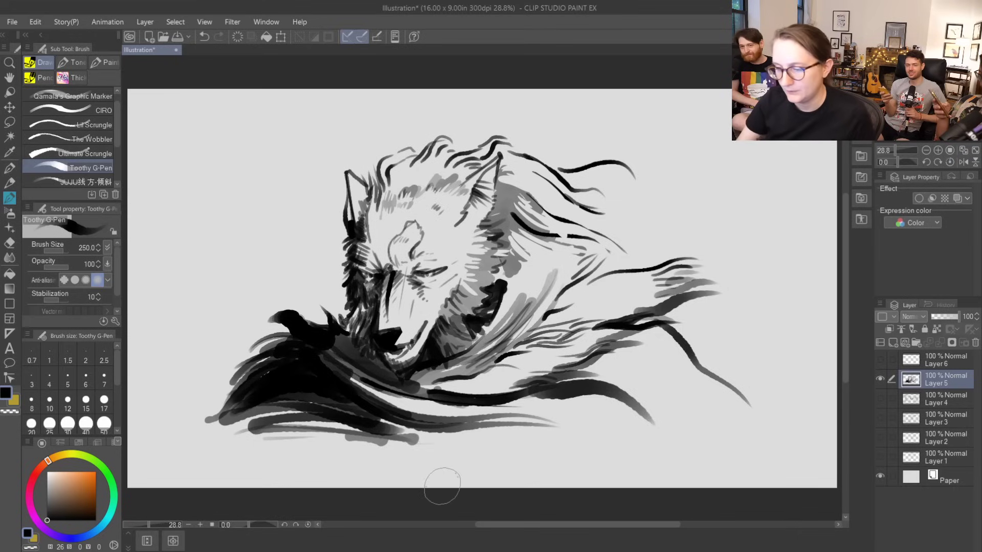
- Reduce the Toothy G-Pen's size to 30 and shift the Layer 5 drawing slightly right and down
{"action": "key", "text": "bracketleft"}
{"action": "key", "text": "bracketleft"}
{"action": "key", "text": "bracketleft"}
{"action": "key", "text": "bracketleft"}
{"action": "key", "text": "bracketleft"}
{"action": "key", "text": "bracketleft"}
{"action": "key", "text": "bracketleft"}
{"action": "key", "text": "bracketleft"}
{"action": "key", "text": "bracketleft"}
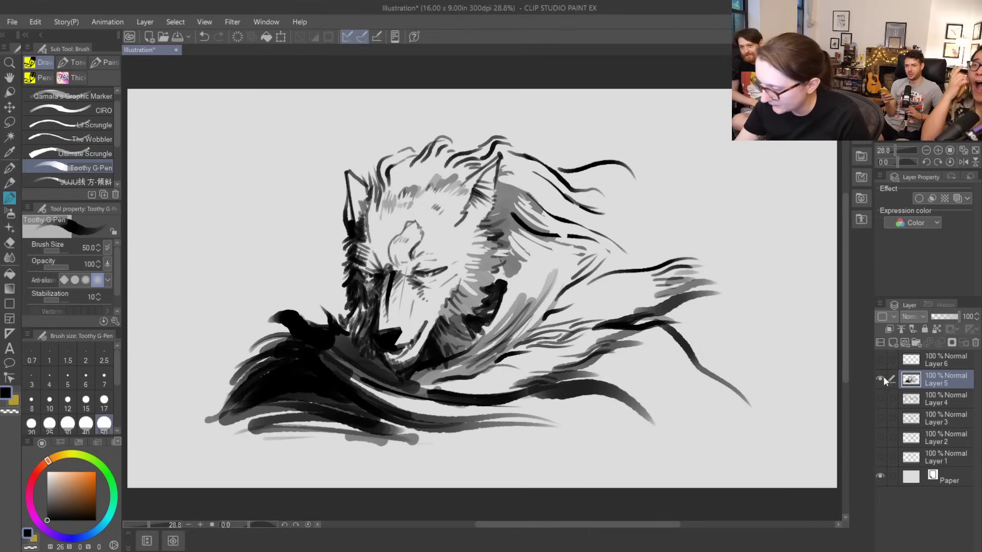
{"action": "key", "text": "bracketleft"}
{"action": "key", "text": "bracketleft"}
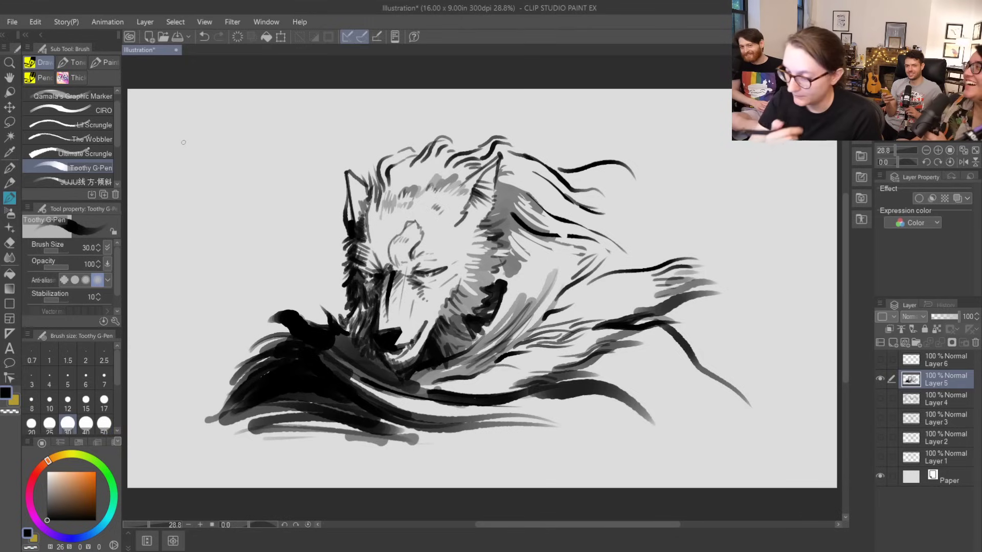
{"action": "key", "text": "k"}
{"action": "left_click_drag", "start_coordinate": [486, 312], "coordinate": [497, 324]}
{"action": "key", "text": "b"}
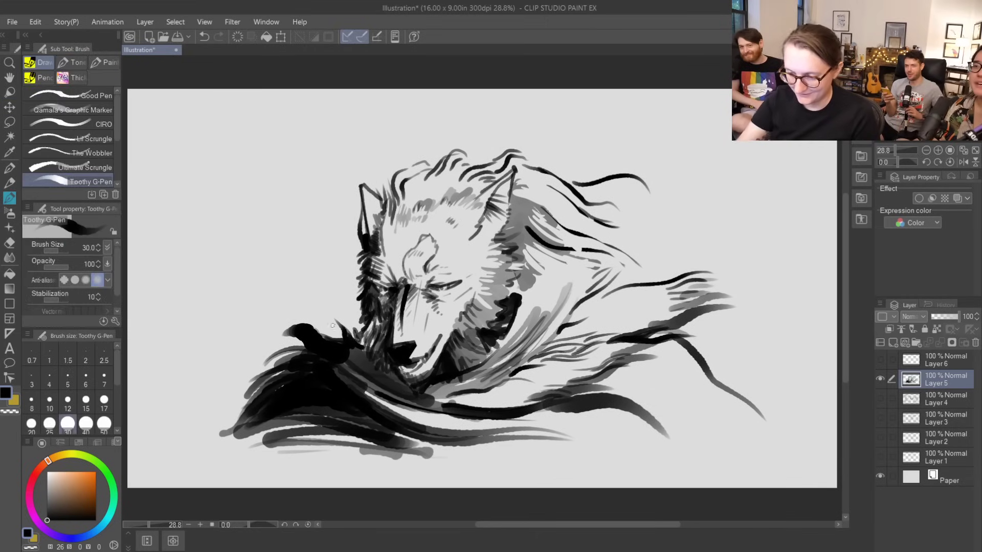
- Hand-letter "HEY, TRUCKERS..." in the empty space beside the wolf's head and enclose it in an oval speech bubble with a tail
{"action": "left_click_drag", "start_coordinate": [185, 167], "coordinate": [185, 185]}
{"action": "left_click_drag", "start_coordinate": [191, 164], "coordinate": [193, 185]}
{"action": "left_click_drag", "start_coordinate": [184, 177], "coordinate": [198, 185]}
{"action": "left_click_drag", "start_coordinate": [198, 185], "coordinate": [203, 184]}
{"action": "left_click_drag", "start_coordinate": [198, 178], "coordinate": [209, 176]}
{"action": "left_click_drag", "start_coordinate": [212, 170], "coordinate": [209, 185]}
{"action": "left_click_drag", "start_coordinate": [216, 184], "coordinate": [213, 192]}
{"action": "mouse_move", "coordinate": [201, 203]}
{"action": "left_mouse_down"}
{"action": "mouse_move", "coordinate": [281, 230]}
{"action": "mouse_move", "coordinate": [296, 221]}
{"action": "mouse_move", "coordinate": [285, 171]}
{"action": "mouse_move", "coordinate": [198, 161]}
{"action": "mouse_move", "coordinate": [168, 201]}
{"action": "mouse_move", "coordinate": [208, 231]}
{"action": "mouse_move", "coordinate": [278, 225]}
{"action": "mouse_move", "coordinate": [238, 232]}
{"action": "mouse_move", "coordinate": [168, 211]}
{"action": "mouse_move", "coordinate": [168, 169]}
{"action": "mouse_move", "coordinate": [198, 154]}
{"action": "mouse_move", "coordinate": [254, 157]}
{"action": "mouse_move", "coordinate": [300, 182]}
{"action": "mouse_move", "coordinate": [306, 212]}
{"action": "left_mouse_up"}
{"action": "left_click", "coordinate": [280, 209]}
{"action": "key", "text": "ctrl+z"}
{"action": "key", "text": "ctrl+z"}
{"action": "mouse_move", "coordinate": [238, 154]}
{"action": "left_mouse_down"}
{"action": "mouse_move", "coordinate": [161, 196]}
{"action": "mouse_move", "coordinate": [246, 227]}
{"action": "mouse_move", "coordinate": [238, 157]}
{"action": "mouse_move", "coordinate": [253, 157]}
{"action": "mouse_move", "coordinate": [303, 185]}
{"action": "mouse_move", "coordinate": [293, 223]}
{"action": "mouse_move", "coordinate": [253, 230]}
{"action": "mouse_move", "coordinate": [280, 260]}
{"action": "left_mouse_up"}
{"action": "left_click_drag", "start_coordinate": [242, 231], "coordinate": [274, 255]}
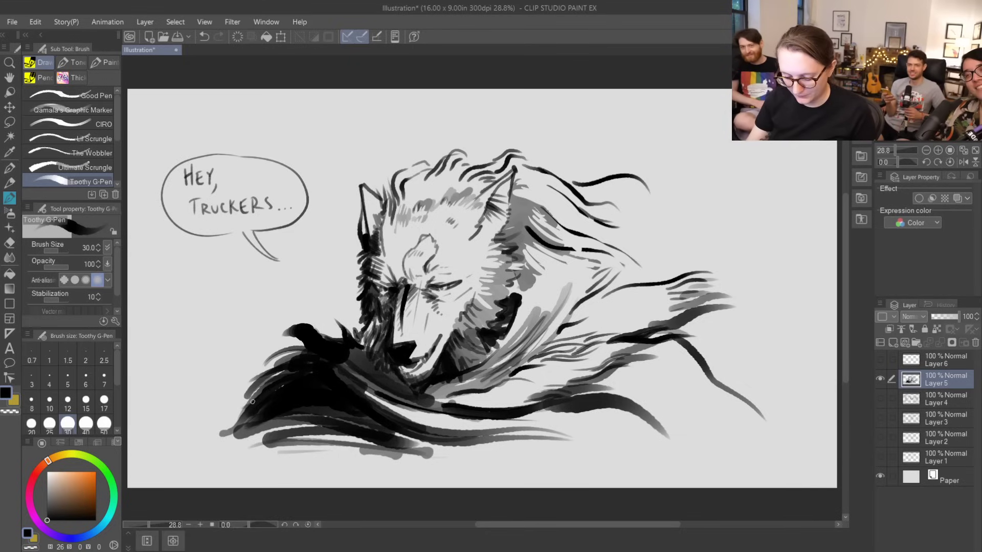
- Lasso the lettering inside the speech bubble and nudge it slightly down to center it
{"action": "key", "text": "m"}
{"action": "mouse_move", "coordinate": [259, 215]}
{"action": "left_mouse_down"}
{"action": "mouse_move", "coordinate": [295, 203]}
{"action": "mouse_move", "coordinate": [240, 167]}
{"action": "mouse_move", "coordinate": [197, 155]}
{"action": "mouse_move", "coordinate": [179, 180]}
{"action": "mouse_move", "coordinate": [186, 225]}
{"action": "left_mouse_up"}
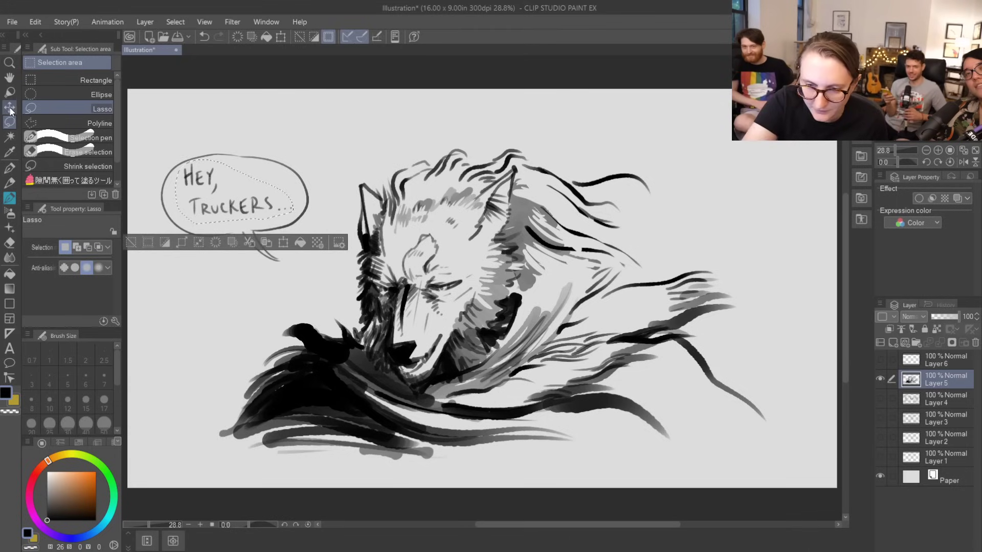
{"action": "key", "text": "k"}
{"action": "left_click_drag", "start_coordinate": [274, 210], "coordinate": [274, 215]}
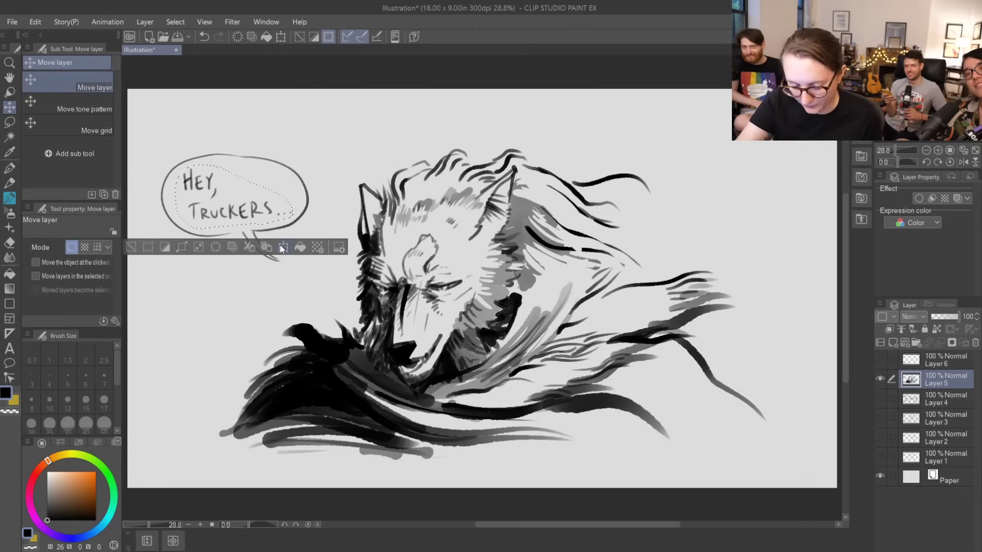
- Deselect the lettering, raise the Toothy G-Pen's size to 250, and shade the inside of the wolf's ear beside the mane
{"action": "key", "text": "ctrl+d"}
{"action": "key", "text": "b"}
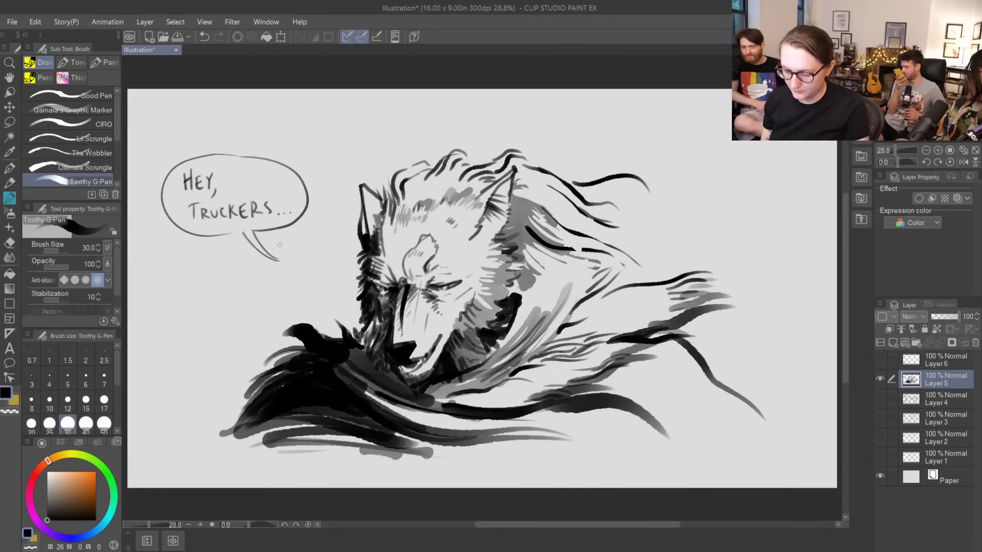
{"action": "key", "text": "bracketright"}
{"action": "key", "text": "bracketright"}
{"action": "key", "text": "bracketright"}
{"action": "key", "text": "bracketright"}
{"action": "key", "text": "bracketright"}
{"action": "key", "text": "bracketright"}
{"action": "key", "text": "bracketright"}
{"action": "key", "text": "bracketright"}
{"action": "key", "text": "bracketright"}
{"action": "key", "text": "bracketright"}
{"action": "key", "text": "bracketright"}
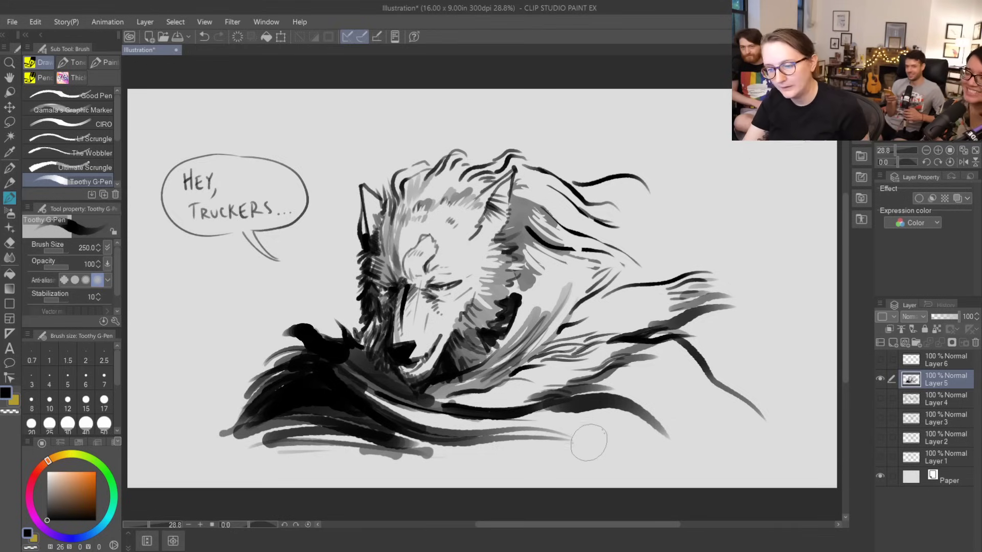
{"action": "left_click_drag", "start_coordinate": [500, 189], "coordinate": [472, 245]}
{"action": "left_click_drag", "start_coordinate": [503, 202], "coordinate": [482, 238]}
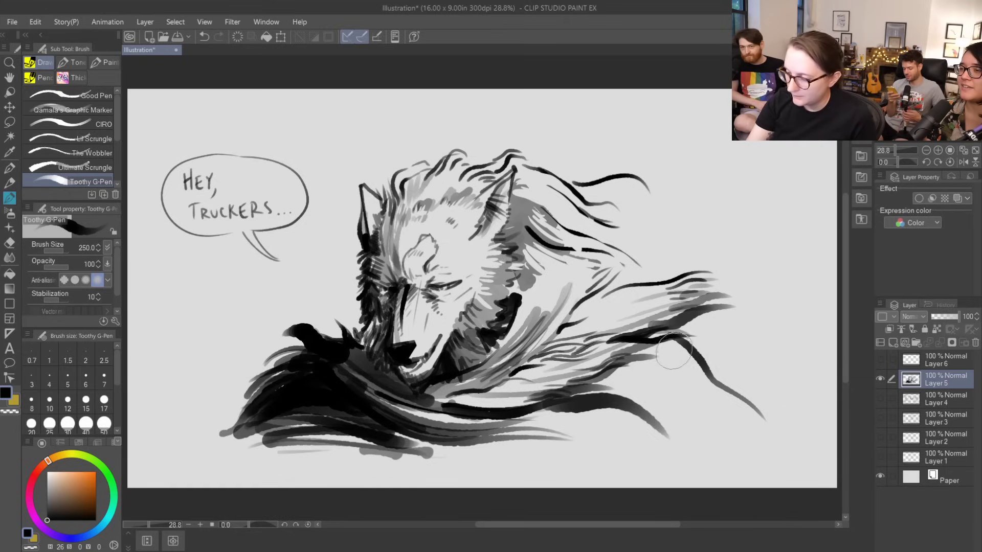
- Add broad gray shading strokes across the wolf's lower body fur and along the dark side of its face
{"action": "mouse_move", "coordinate": [675, 348]}
{"action": "left_mouse_down"}
{"action": "mouse_move", "coordinate": [605, 384]}
{"action": "mouse_move", "coordinate": [639, 385]}
{"action": "mouse_move", "coordinate": [503, 419]}
{"action": "mouse_move", "coordinate": [563, 427]}
{"action": "mouse_move", "coordinate": [475, 446]}
{"action": "mouse_move", "coordinate": [560, 446]}
{"action": "left_mouse_up"}
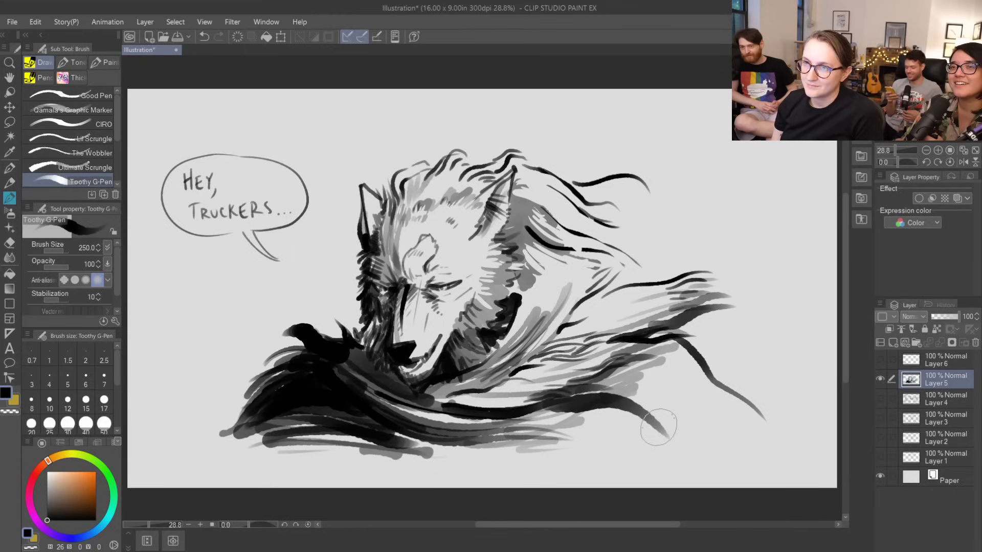
{"action": "mouse_move", "coordinate": [370, 264]}
{"action": "left_mouse_down"}
{"action": "mouse_move", "coordinate": [393, 287]}
{"action": "mouse_move", "coordinate": [370, 258]}
{"action": "left_mouse_up"}
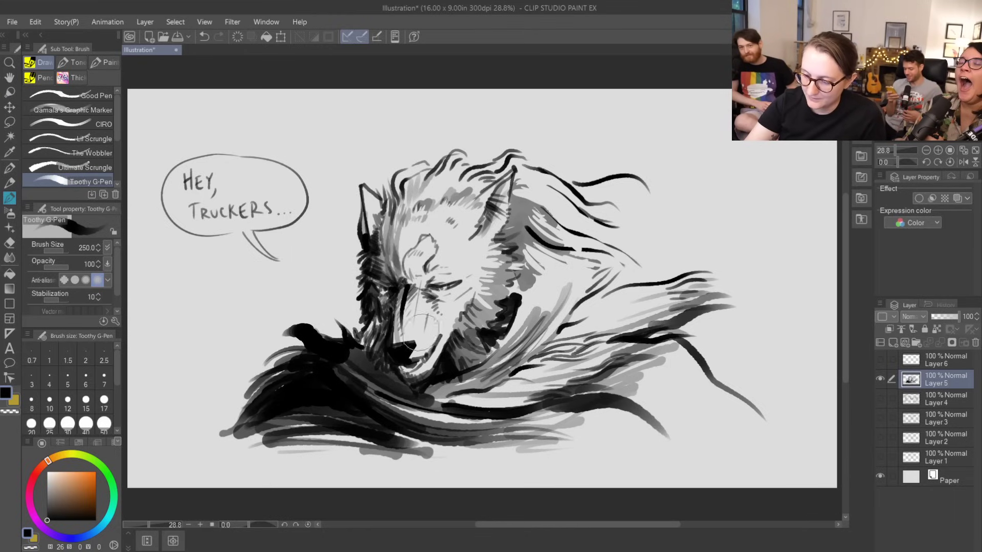
{"action": "mouse_move", "coordinate": [376, 290]}
{"action": "left_mouse_down"}
{"action": "mouse_move", "coordinate": [388, 297]}
{"action": "mouse_move", "coordinate": [392, 372]}
{"action": "left_mouse_up"}
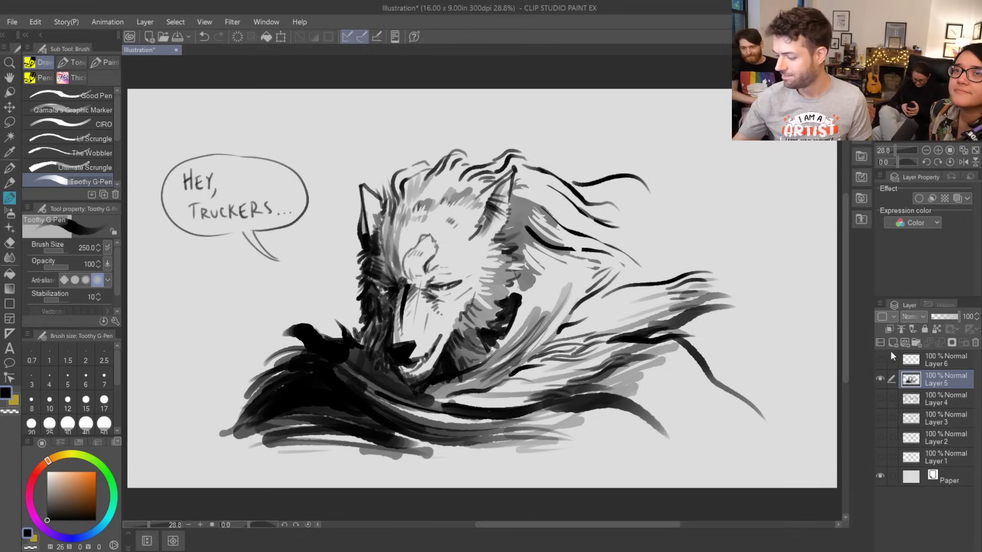
- Hide Layer 5, check Layer 6 and hide it again, and add a new empty layer at the top of the stack
{"action": "left_click", "coordinate": [879, 379]}
{"action": "left_click", "coordinate": [879, 360]}
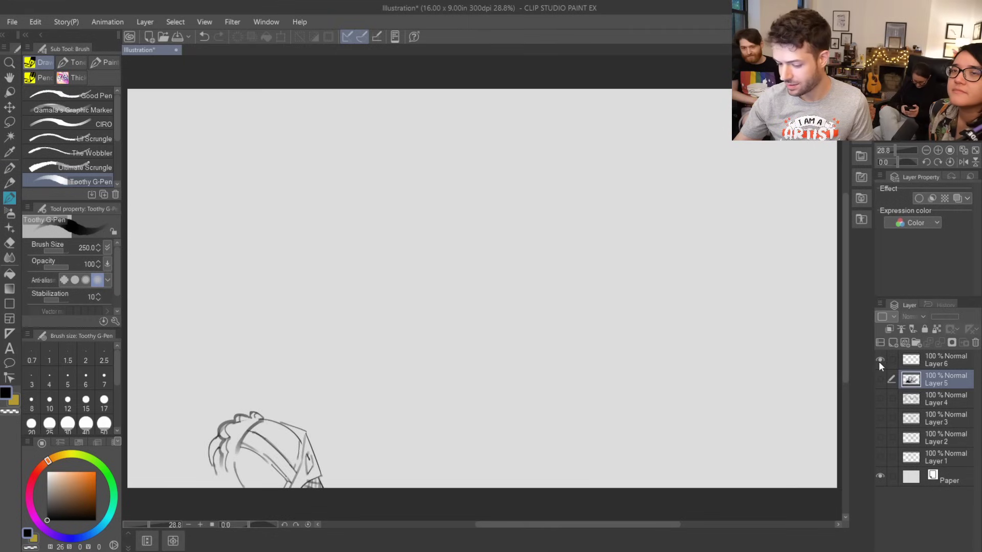
{"action": "left_click", "coordinate": [879, 360]}
{"action": "left_click", "coordinate": [893, 343]}
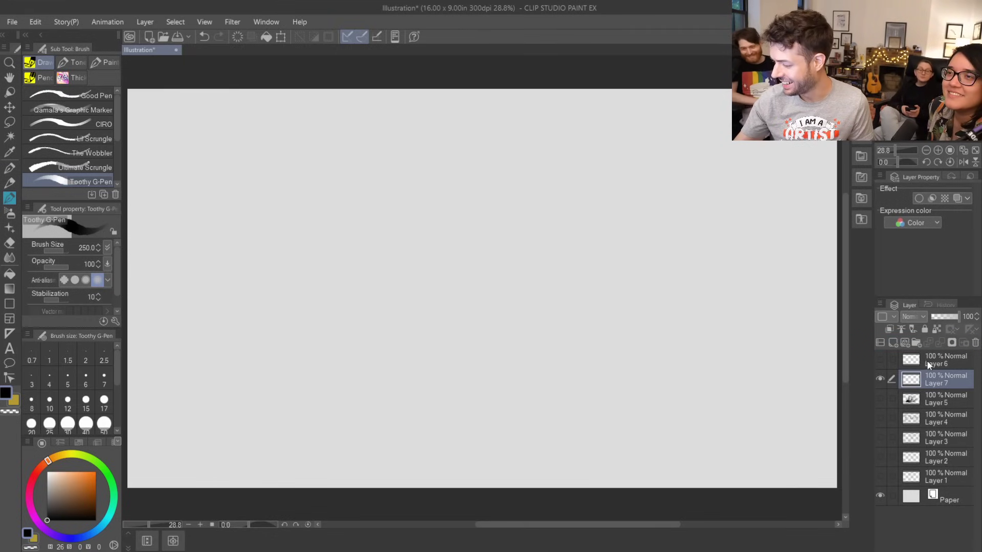
{"action": "left_click_drag", "start_coordinate": [942, 378], "coordinate": [942, 357]}
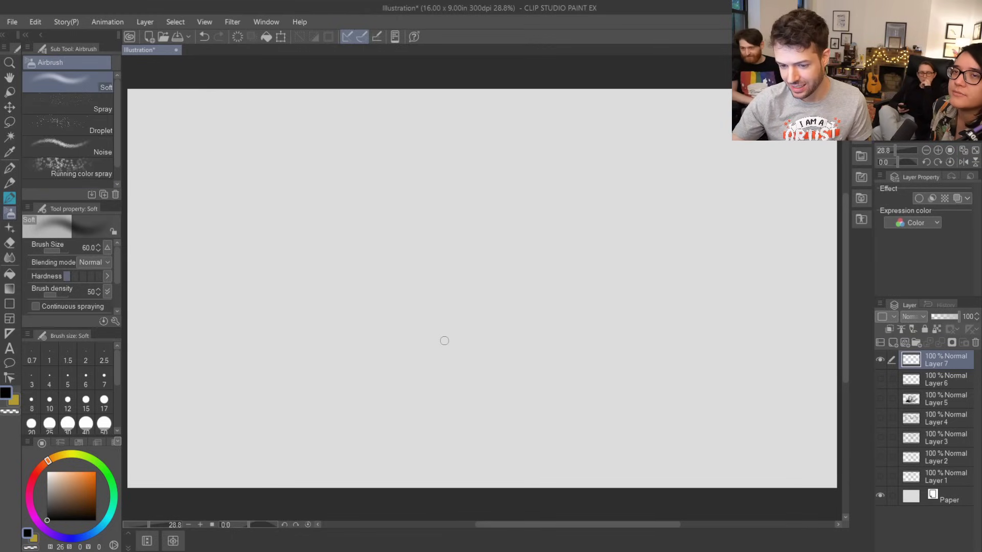
- Make a thick test stroke with the Toothy G-Pen, undo it, and reduce the brush size to 15
{"action": "left_click_drag", "start_coordinate": [443, 345], "coordinate": [509, 268]}
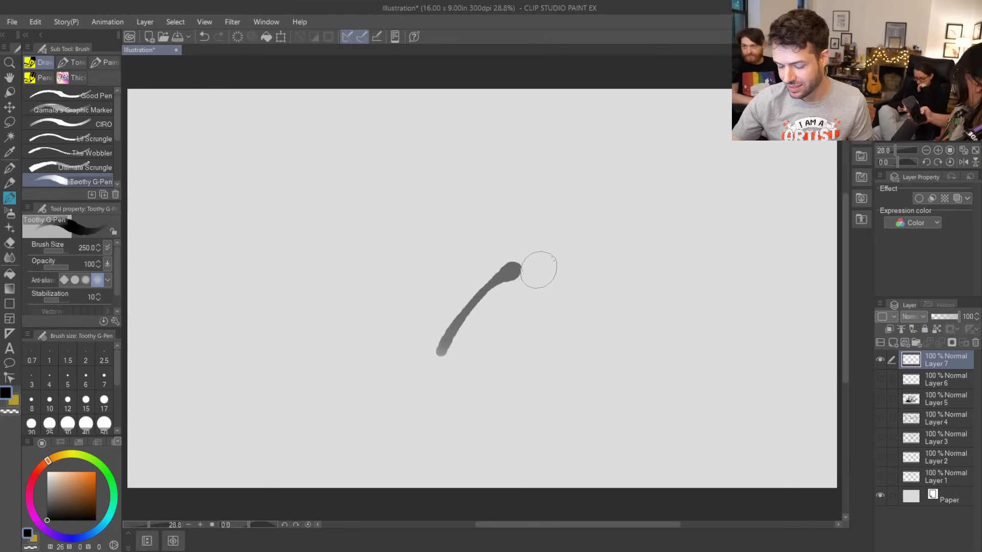
{"action": "key", "text": "ctrl+z"}
{"action": "key", "text": "bracketleft"}
{"action": "key", "text": "bracketleft"}
{"action": "key", "text": "bracketleft"}
{"action": "key", "text": "bracketleft"}
{"action": "key", "text": "bracketleft"}
{"action": "key", "text": "bracketleft"}
{"action": "key", "text": "bracketleft"}
{"action": "key", "text": "bracketleft"}
{"action": "key", "text": "bracketleft"}
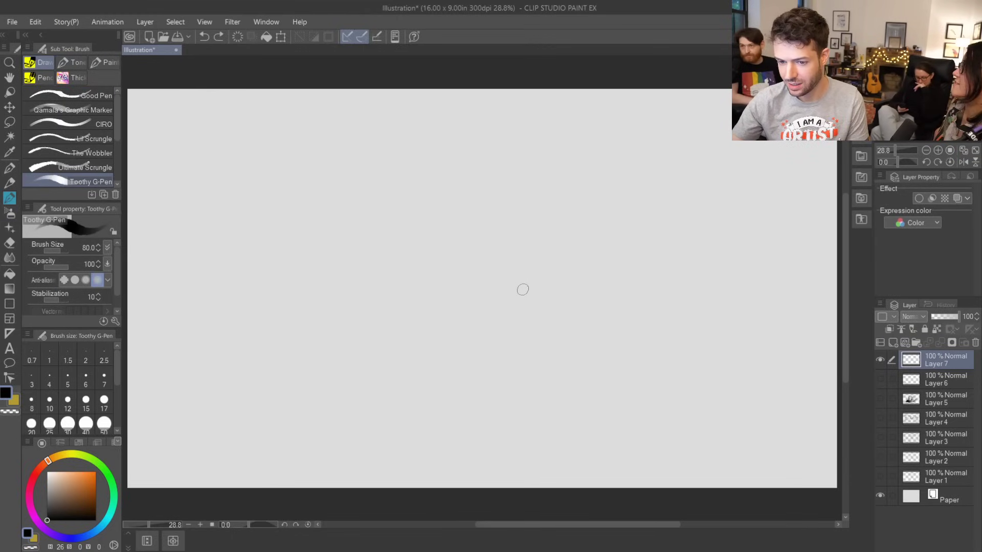
{"action": "key", "text": "bracketleft"}
{"action": "key", "text": "bracketleft"}
{"action": "key", "text": "bracketleft"}
{"action": "key", "text": "bracketleft"}
{"action": "key", "text": "bracketleft"}
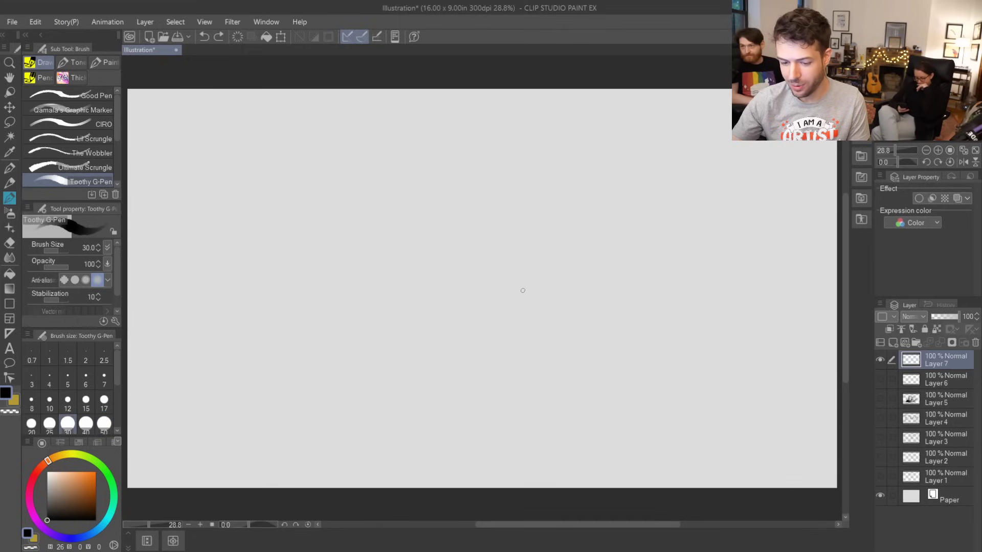
{"action": "key", "text": "bracketleft"}
- Try thin, curved Toothy G-Pen strokes diagonally across the empty canvas and undo them
{"action": "left_click_drag", "start_coordinate": [497, 310], "coordinate": [557, 251]}
{"action": "mouse_move", "coordinate": [513, 335]}
{"action": "left_mouse_down"}
{"action": "mouse_move", "coordinate": [543, 285]}
{"action": "mouse_move", "coordinate": [621, 231]}
{"action": "left_mouse_up"}
{"action": "key", "text": "ctrl+z"}
{"action": "key", "text": "ctrl+z"}
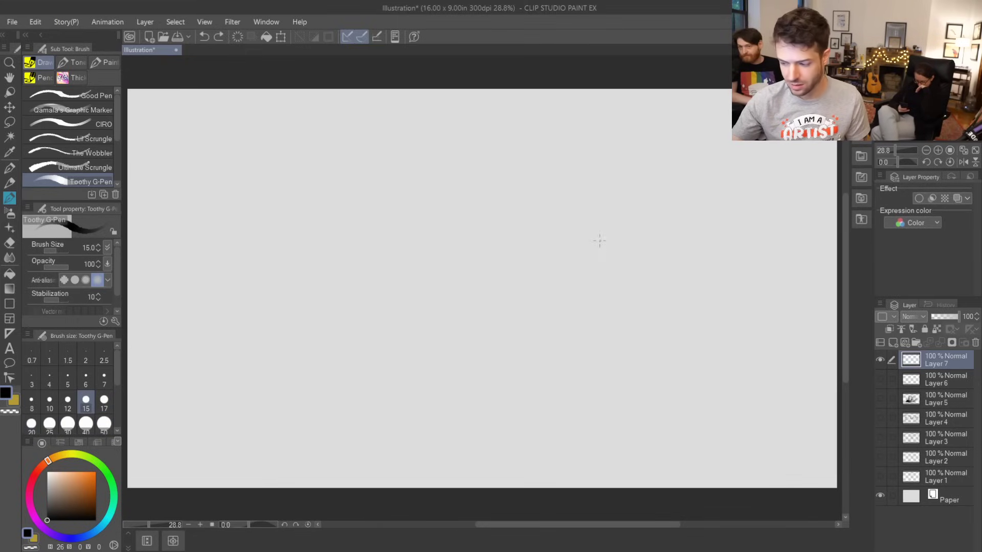
{"action": "left_click_drag", "start_coordinate": [376, 412], "coordinate": [594, 223]}
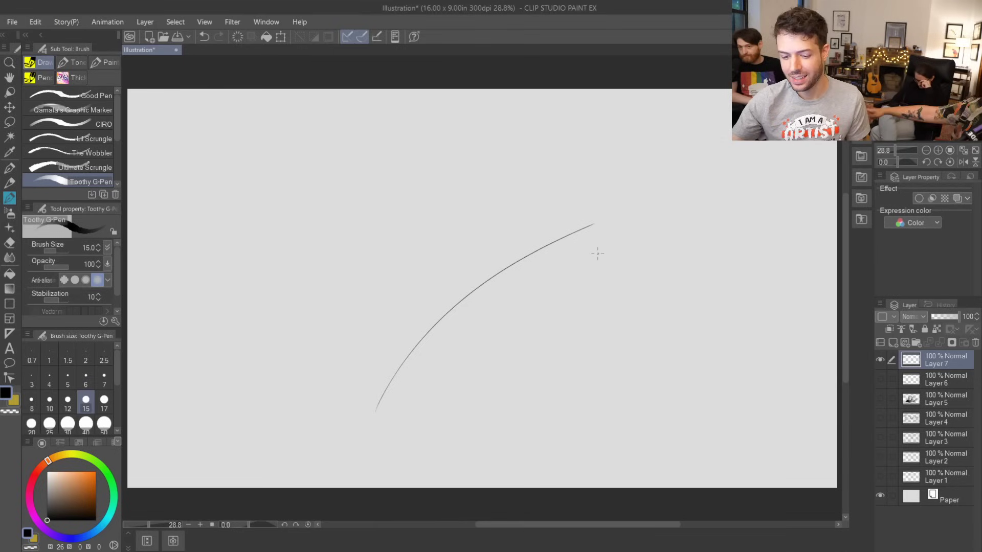
{"action": "key", "text": "ctrl+z"}
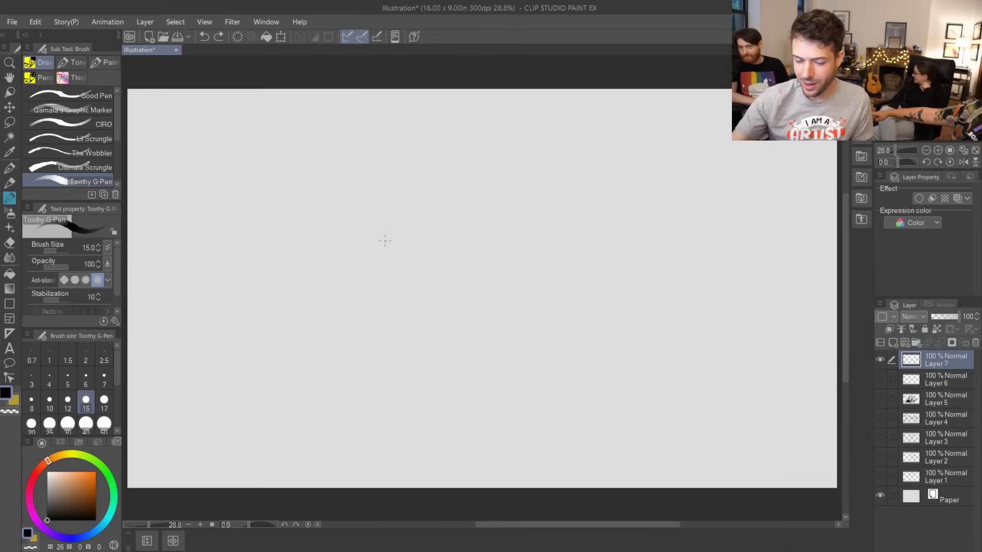
- Switch to the JUJU线 方-傾斜 brush, try a stroke on the empty canvas, and undo it
{"action": "left_click_drag", "start_coordinate": [117, 121], "coordinate": [120, 167]}
{"action": "left_click", "coordinate": [107, 115]}
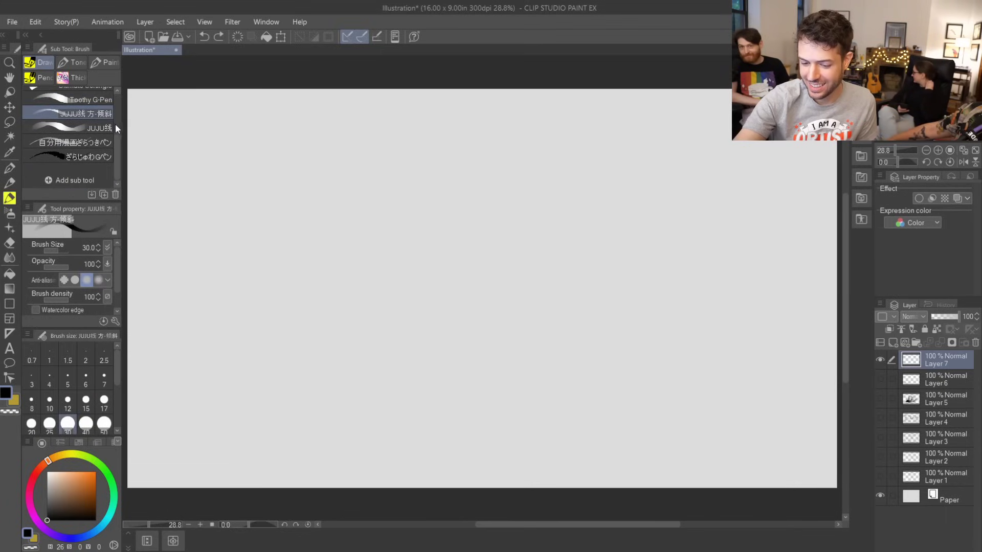
{"action": "mouse_move", "coordinate": [118, 253]}
{"action": "left_mouse_down"}
{"action": "mouse_move", "coordinate": [118, 278]}
{"action": "mouse_move", "coordinate": [121, 246]}
{"action": "left_mouse_up"}
{"action": "mouse_move", "coordinate": [514, 314]}
{"action": "left_mouse_down"}
{"action": "mouse_move", "coordinate": [535, 343]}
{"action": "mouse_move", "coordinate": [653, 276]}
{"action": "left_mouse_up"}
{"action": "key", "text": "ctrl+z"}
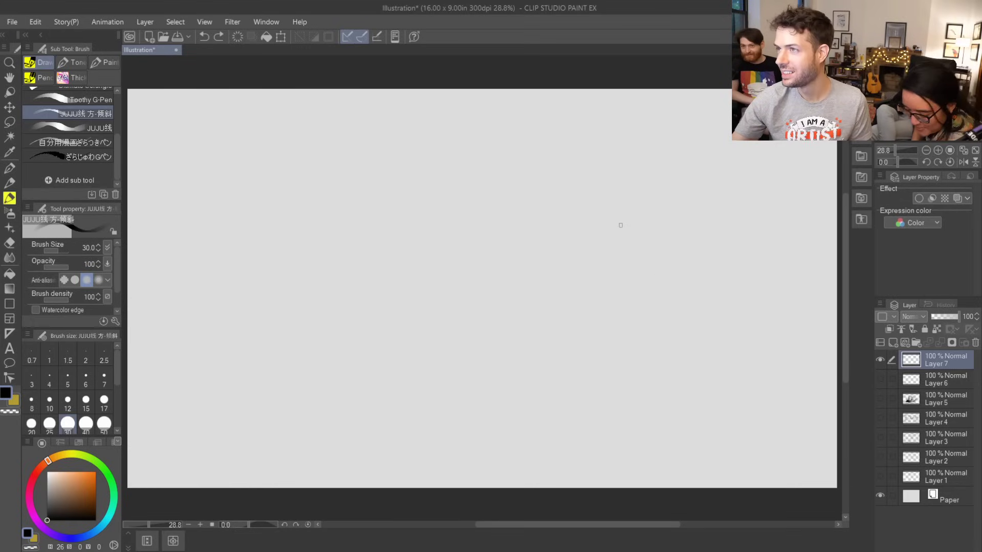
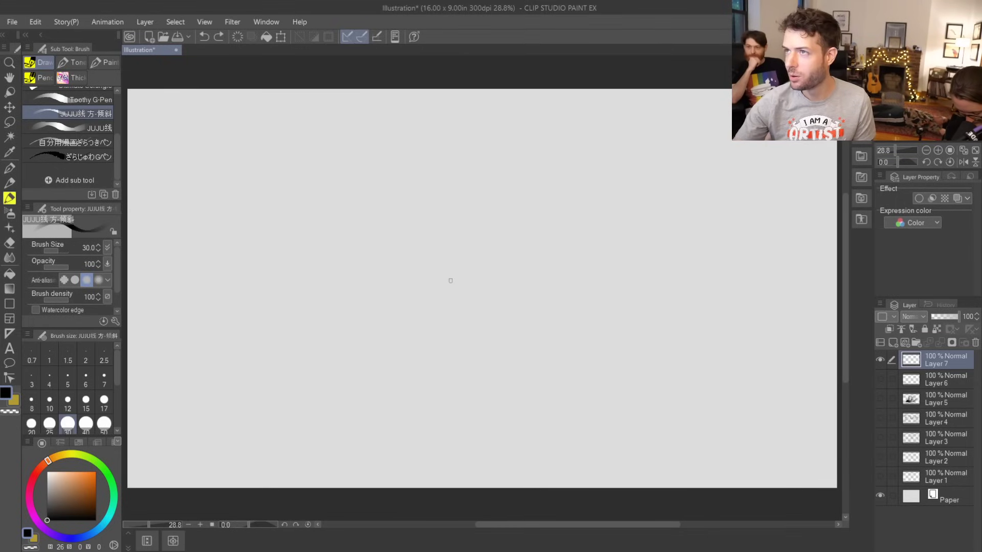
- Sketch a narrow, rounded head outline with a short chin line in the upper middle of the canvas
{"action": "left_click_drag", "start_coordinate": [458, 308], "coordinate": [537, 291]}
{"action": "key", "text": "ctrl+z"}
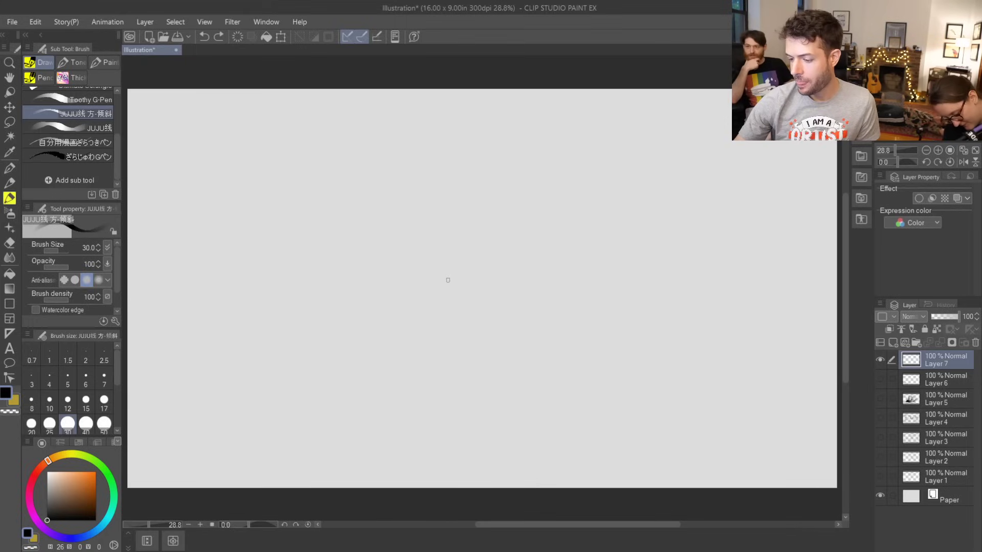
{"action": "mouse_move", "coordinate": [401, 216]}
{"action": "left_mouse_down"}
{"action": "mouse_move", "coordinate": [424, 158]}
{"action": "mouse_move", "coordinate": [420, 172]}
{"action": "mouse_move", "coordinate": [449, 171]}
{"action": "mouse_move", "coordinate": [430, 223]}
{"action": "mouse_move", "coordinate": [430, 201]}
{"action": "mouse_move", "coordinate": [398, 225]}
{"action": "left_mouse_up"}
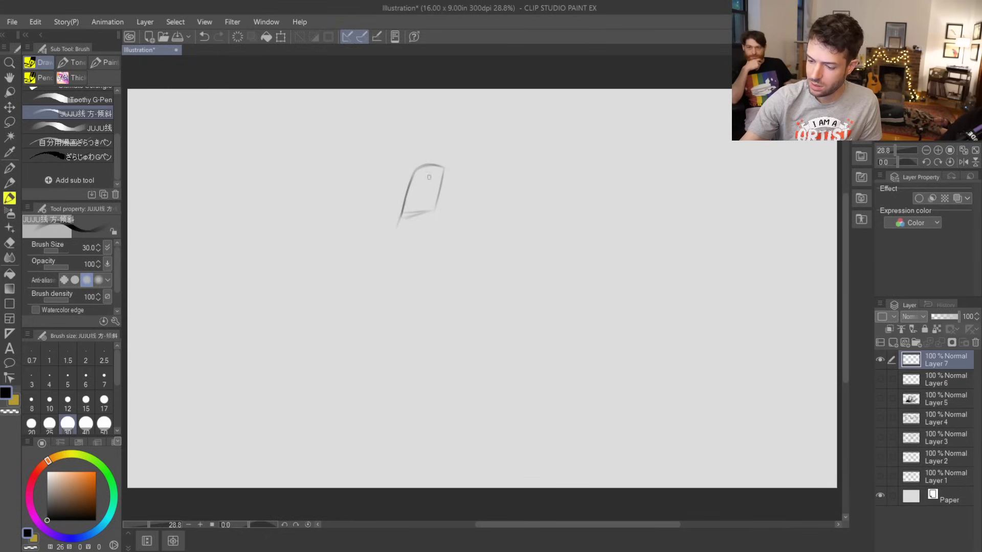
{"action": "key", "text": "ctrl+z"}
{"action": "mouse_move", "coordinate": [438, 195]}
{"action": "left_mouse_down"}
{"action": "mouse_move", "coordinate": [431, 237]}
{"action": "mouse_move", "coordinate": [445, 201]}
{"action": "mouse_move", "coordinate": [432, 226]}
{"action": "mouse_move", "coordinate": [395, 231]}
{"action": "left_mouse_up"}
{"action": "key", "text": "ctrl+z"}
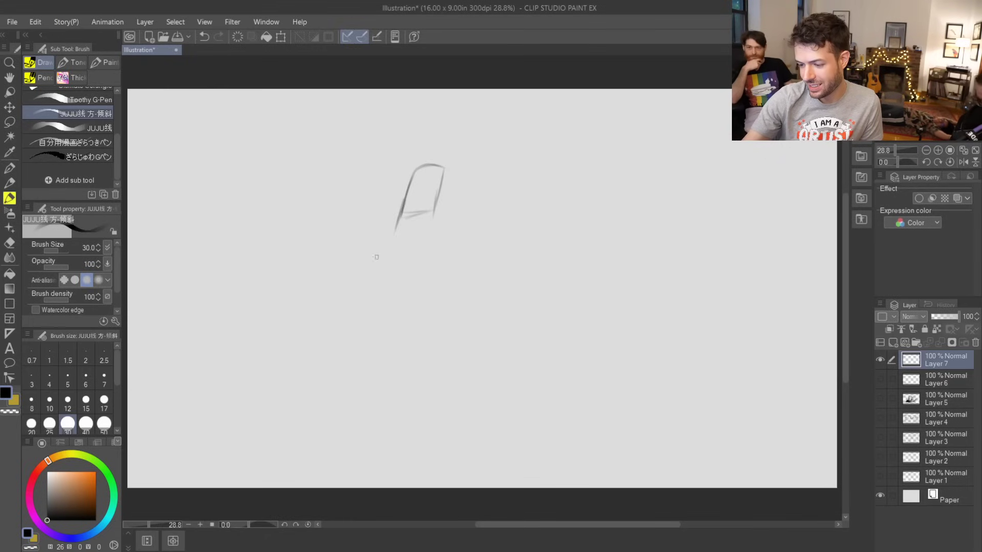
- Sketch a sweeping shoulder line beneath the head and curve it down both sides of the upper body
{"action": "left_click_drag", "start_coordinate": [356, 260], "coordinate": [437, 220]}
{"action": "left_click_drag", "start_coordinate": [358, 259], "coordinate": [486, 212]}
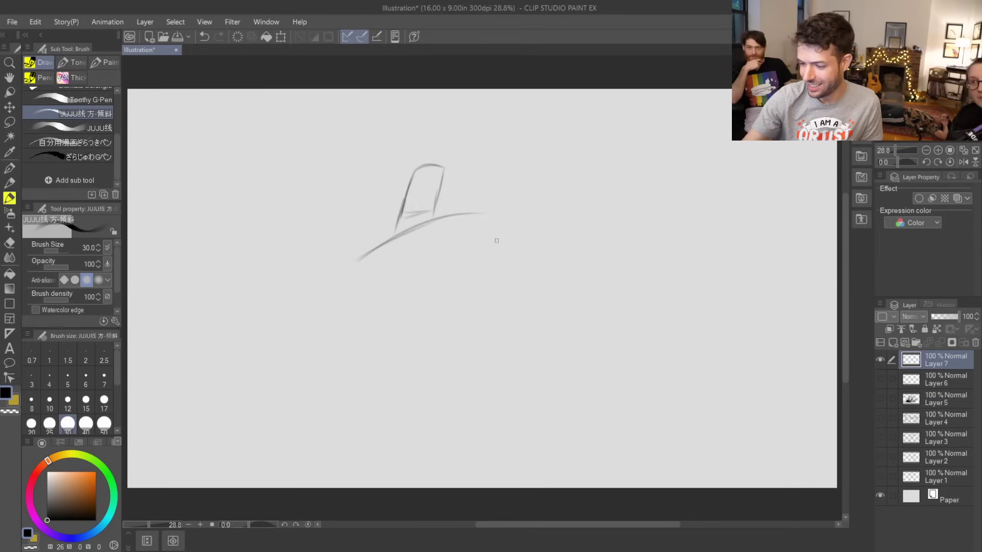
{"action": "left_click_drag", "start_coordinate": [409, 226], "coordinate": [493, 268]}
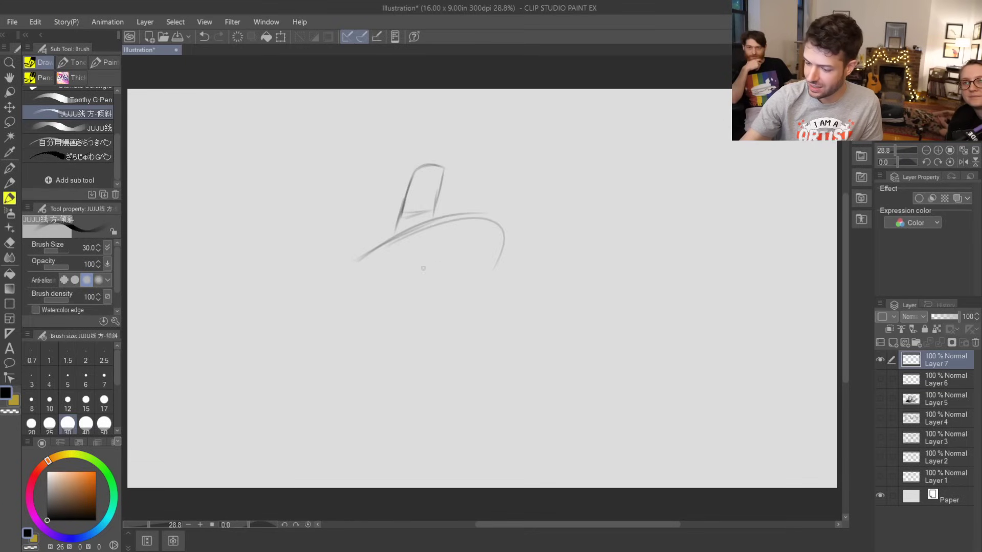
{"action": "mouse_move", "coordinate": [343, 289]}
{"action": "left_mouse_down"}
{"action": "mouse_move", "coordinate": [377, 246]}
{"action": "mouse_move", "coordinate": [340, 317]}
{"action": "left_mouse_up"}
{"action": "key", "text": "ctrl+z"}
{"action": "left_click_drag", "start_coordinate": [374, 248], "coordinate": [357, 327]}
{"action": "left_click_drag", "start_coordinate": [499, 249], "coordinate": [486, 288]}
{"action": "left_click_drag", "start_coordinate": [450, 217], "coordinate": [484, 278]}
{"action": "key", "text": "ctrl+z"}
- Join the head to the shoulders with neck lines and reinforce the torso's left outer curve
{"action": "left_click_drag", "start_coordinate": [403, 222], "coordinate": [371, 255]}
{"action": "key", "text": "ctrl+z"}
{"action": "left_click_drag", "start_coordinate": [402, 202], "coordinate": [370, 252]}
{"action": "mouse_move", "coordinate": [440, 201]}
{"action": "left_mouse_down"}
{"action": "mouse_move", "coordinate": [434, 220]}
{"action": "mouse_move", "coordinate": [342, 275]}
{"action": "mouse_move", "coordinate": [350, 325]}
{"action": "left_mouse_up"}
{"action": "left_click_drag", "start_coordinate": [434, 220], "coordinate": [468, 215]}
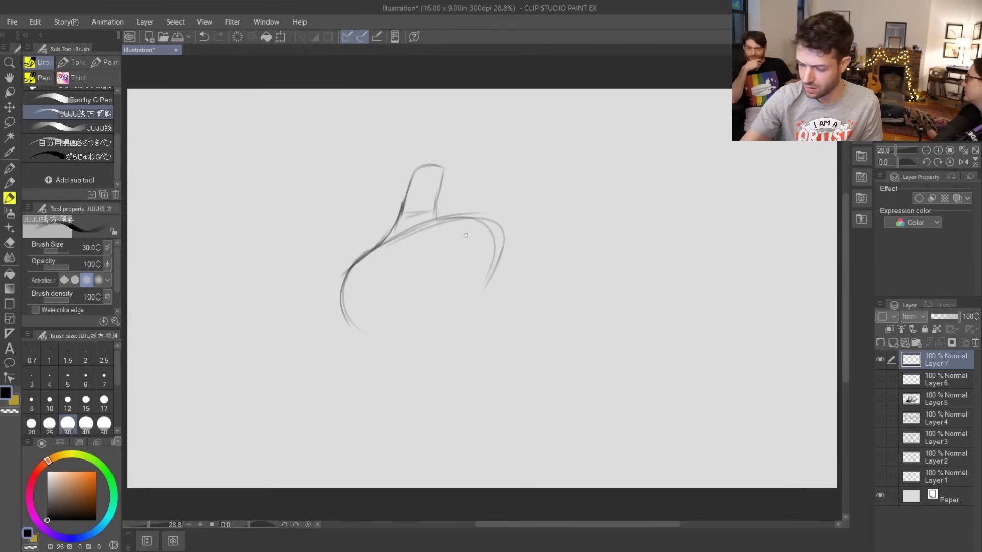
{"action": "left_click_drag", "start_coordinate": [371, 250], "coordinate": [350, 323]}
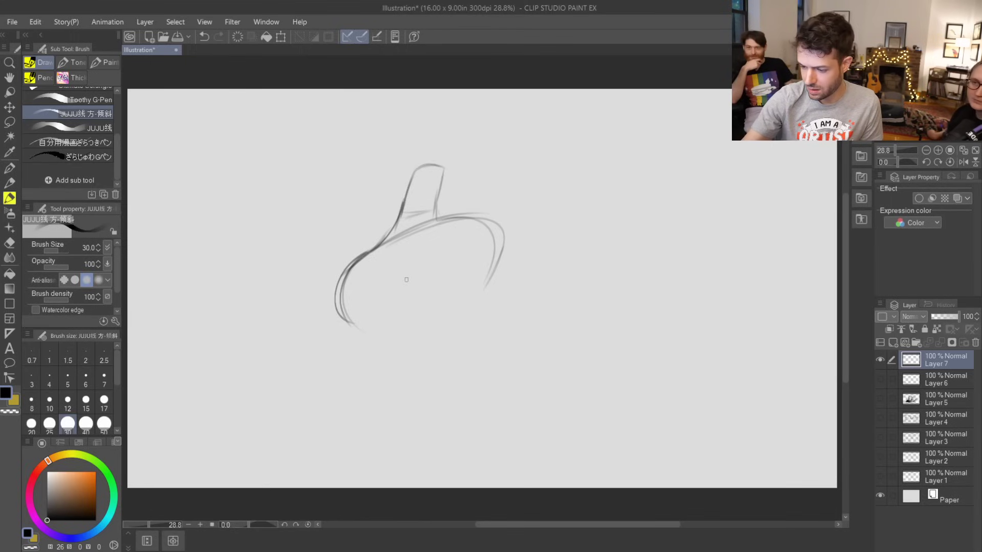
- Sketch the large rounded chest form, curving from its left side under to the torso's right edge
{"action": "left_click_drag", "start_coordinate": [383, 272], "coordinate": [407, 305]}
{"action": "left_click_drag", "start_coordinate": [386, 265], "coordinate": [444, 286]}
{"action": "key", "text": "ctrl+z"}
{"action": "key", "text": "ctrl+z"}
{"action": "left_click_drag", "start_coordinate": [381, 305], "coordinate": [470, 291]}
{"action": "key", "text": "ctrl+z"}
{"action": "mouse_move", "coordinate": [395, 300]}
{"action": "left_mouse_down"}
{"action": "mouse_move", "coordinate": [485, 289]}
{"action": "mouse_move", "coordinate": [469, 275]}
{"action": "mouse_move", "coordinate": [393, 256]}
{"action": "left_mouse_up"}
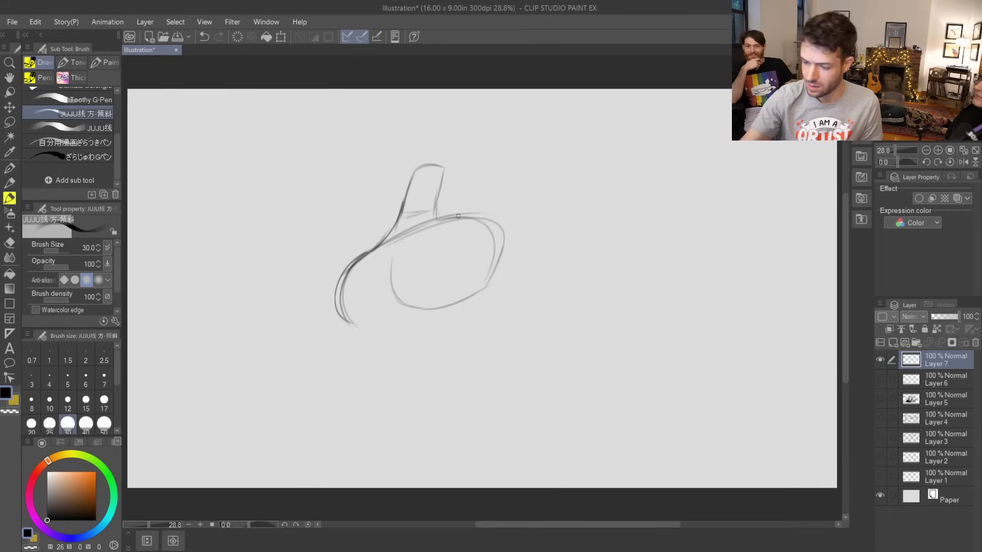
- Round off the lower left chest curve and close the upper edge of the large right chest form
{"action": "left_click_drag", "start_coordinate": [338, 305], "coordinate": [409, 295]}
{"action": "key", "text": "ctrl+z"}
{"action": "left_click_drag", "start_coordinate": [336, 321], "coordinate": [389, 318]}
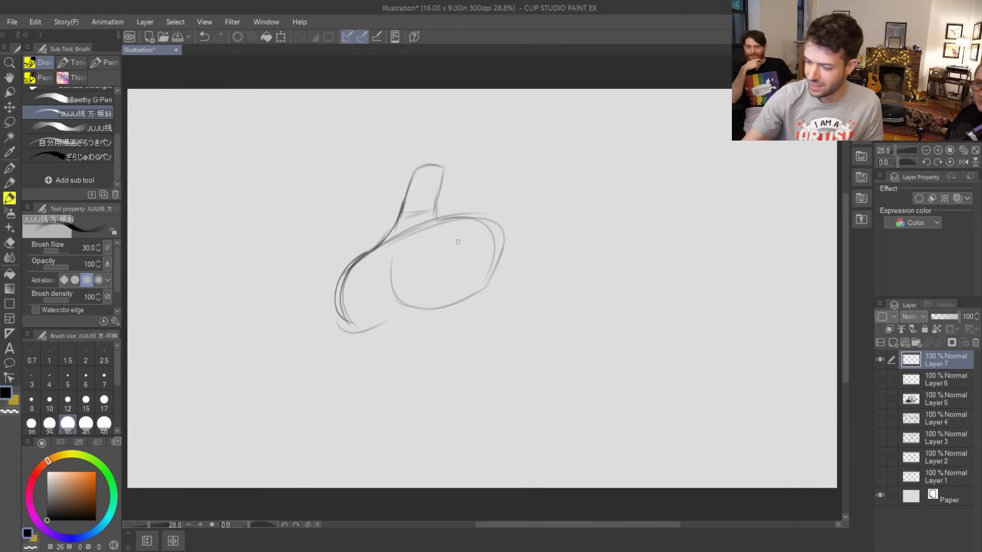
{"action": "mouse_move", "coordinate": [395, 252]}
{"action": "left_mouse_down"}
{"action": "mouse_move", "coordinate": [450, 218]}
{"action": "mouse_move", "coordinate": [403, 244]}
{"action": "mouse_move", "coordinate": [494, 224]}
{"action": "left_mouse_up"}
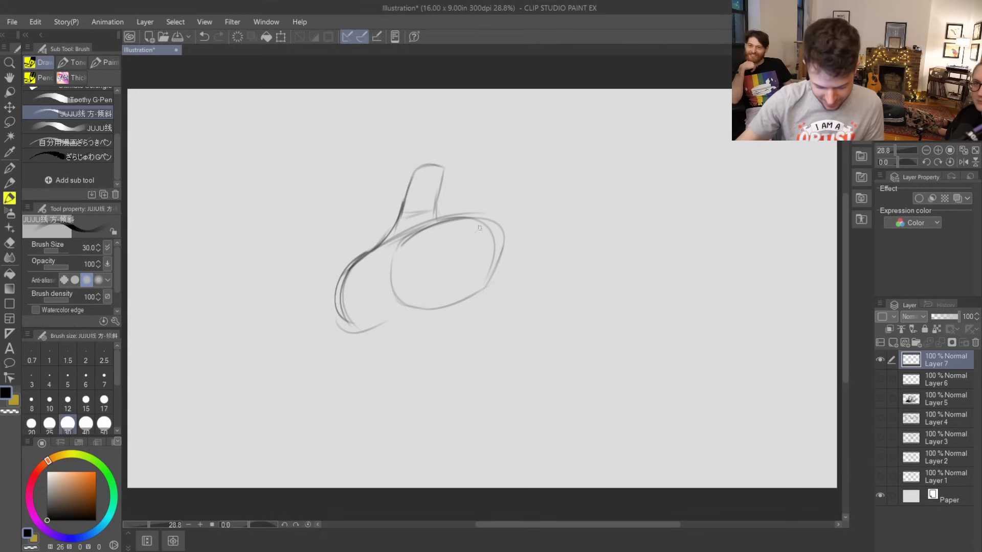
{"action": "left_click_drag", "start_coordinate": [473, 218], "coordinate": [511, 229]}
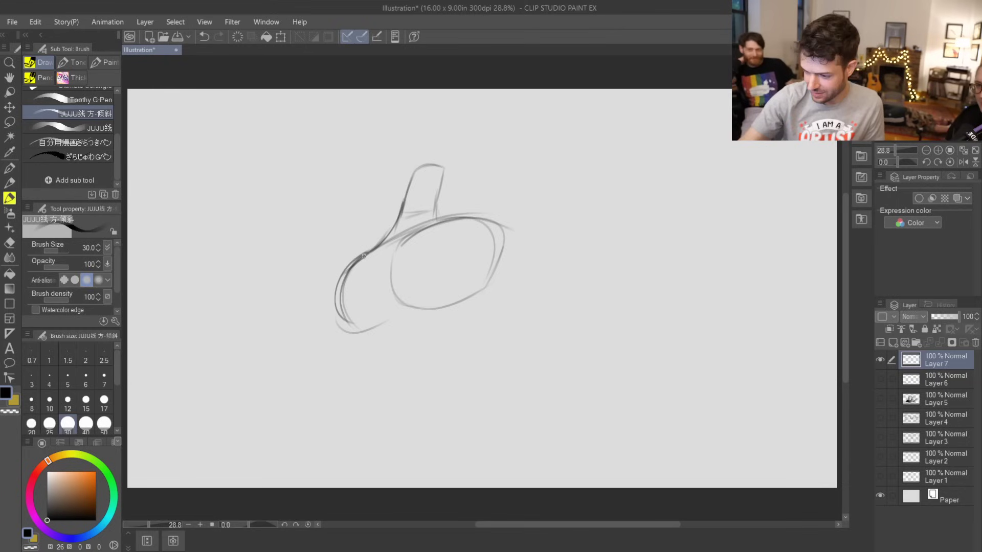
- Draw the edges of a curved band across the shoulders and shade it with dense hatching
{"action": "left_click_drag", "start_coordinate": [341, 285], "coordinate": [417, 234]}
{"action": "key", "text": "ctrl+z"}
{"action": "mouse_move", "coordinate": [338, 292]}
{"action": "left_mouse_down"}
{"action": "mouse_move", "coordinate": [402, 240]}
{"action": "mouse_move", "coordinate": [502, 234]}
{"action": "left_mouse_up"}
{"action": "left_click_drag", "start_coordinate": [396, 241], "coordinate": [485, 238]}
{"action": "left_click_drag", "start_coordinate": [391, 231], "coordinate": [437, 216]}
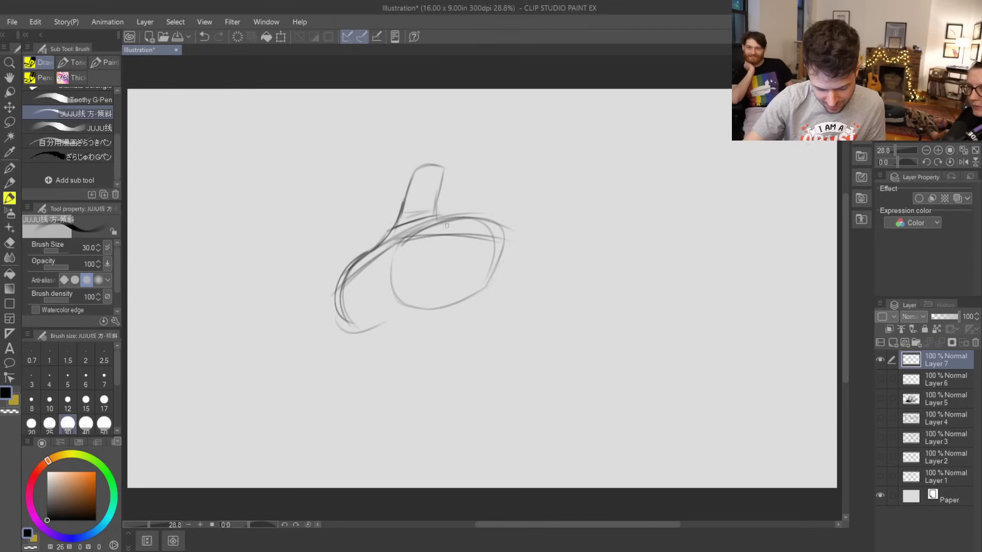
{"action": "mouse_move", "coordinate": [340, 284]}
{"action": "left_mouse_down"}
{"action": "mouse_move", "coordinate": [406, 235]}
{"action": "mouse_move", "coordinate": [403, 226]}
{"action": "mouse_move", "coordinate": [388, 233]}
{"action": "mouse_move", "coordinate": [397, 226]}
{"action": "mouse_move", "coordinate": [447, 208]}
{"action": "mouse_move", "coordinate": [454, 222]}
{"action": "mouse_move", "coordinate": [500, 219]}
{"action": "mouse_move", "coordinate": [481, 237]}
{"action": "mouse_move", "coordinate": [505, 235]}
{"action": "left_mouse_up"}
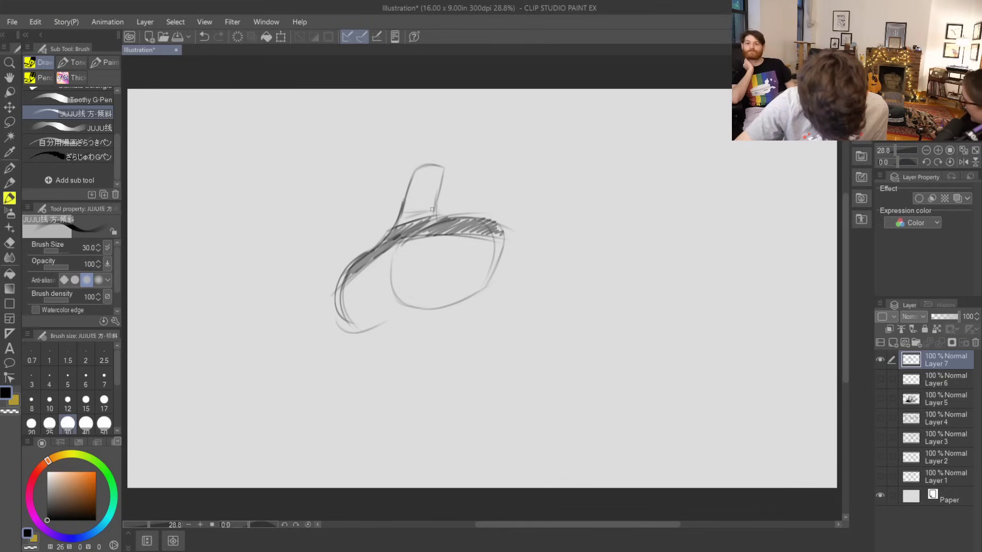
- Draw a small ear on each side of the head and darken the line at its base
{"action": "mouse_move", "coordinate": [405, 182]}
{"action": "left_mouse_down"}
{"action": "mouse_move", "coordinate": [402, 198]}
{"action": "mouse_move", "coordinate": [406, 185]}
{"action": "mouse_move", "coordinate": [448, 198]}
{"action": "mouse_move", "coordinate": [438, 202]}
{"action": "mouse_move", "coordinate": [441, 187]}
{"action": "left_mouse_up"}
{"action": "key", "text": "ctrl+z"}
{"action": "key", "text": "ctrl+z"}
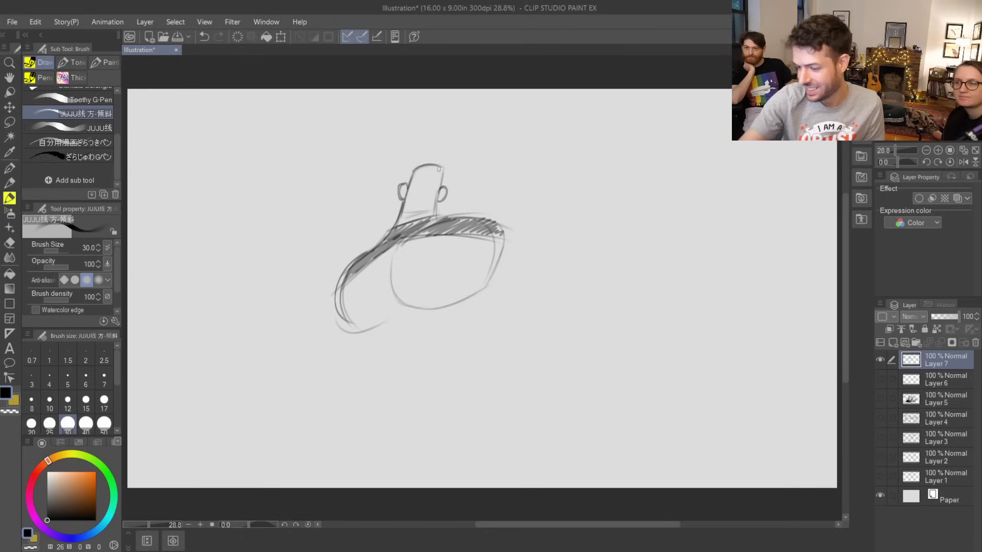
{"action": "left_click_drag", "start_coordinate": [404, 214], "coordinate": [433, 213]}
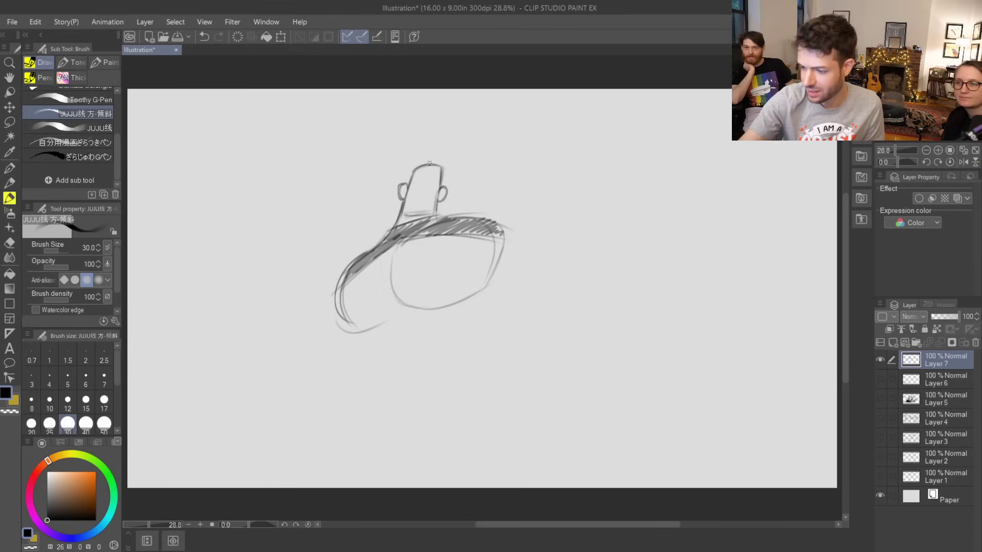
- Sketch spiky hair tufts along the crown of the head and hair down the side beside the right ear
{"action": "mouse_move", "coordinate": [431, 165]}
{"action": "left_mouse_down"}
{"action": "mouse_move", "coordinate": [427, 151]}
{"action": "mouse_move", "coordinate": [424, 177]}
{"action": "mouse_move", "coordinate": [422, 151]}
{"action": "mouse_move", "coordinate": [419, 179]}
{"action": "mouse_move", "coordinate": [402, 173]}
{"action": "mouse_move", "coordinate": [416, 156]}
{"action": "mouse_move", "coordinate": [396, 182]}
{"action": "left_mouse_up"}
{"action": "key", "text": "ctrl+z"}
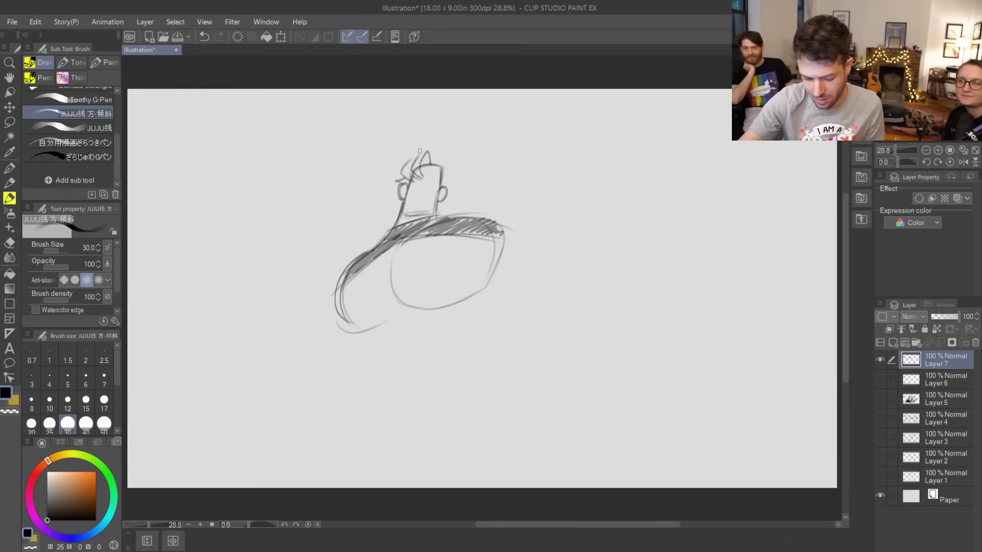
{"action": "left_click_drag", "start_coordinate": [425, 153], "coordinate": [435, 154]}
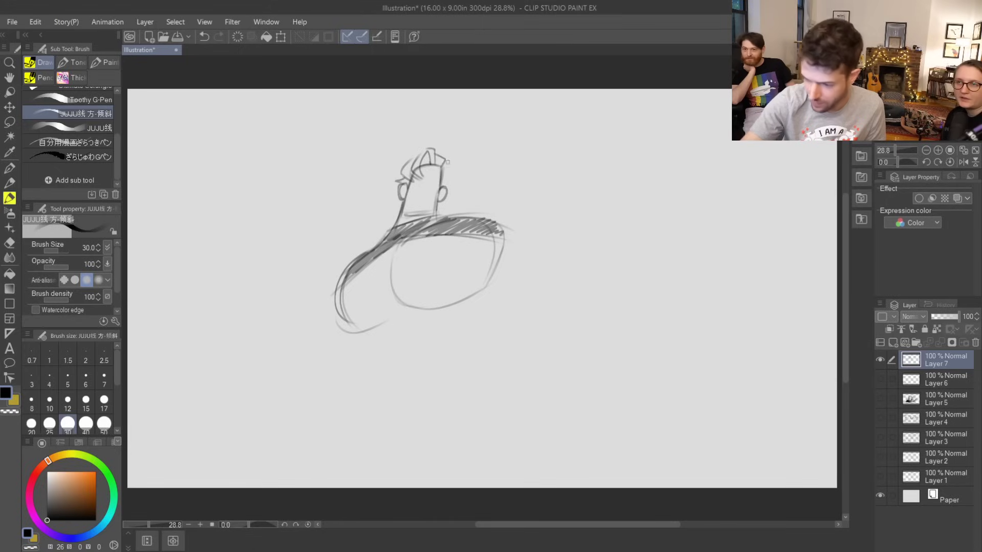
{"action": "key", "text": "ctrl+z"}
{"action": "mouse_move", "coordinate": [438, 165]}
{"action": "left_mouse_down"}
{"action": "mouse_move", "coordinate": [446, 154]}
{"action": "mouse_move", "coordinate": [452, 163]}
{"action": "left_mouse_up"}
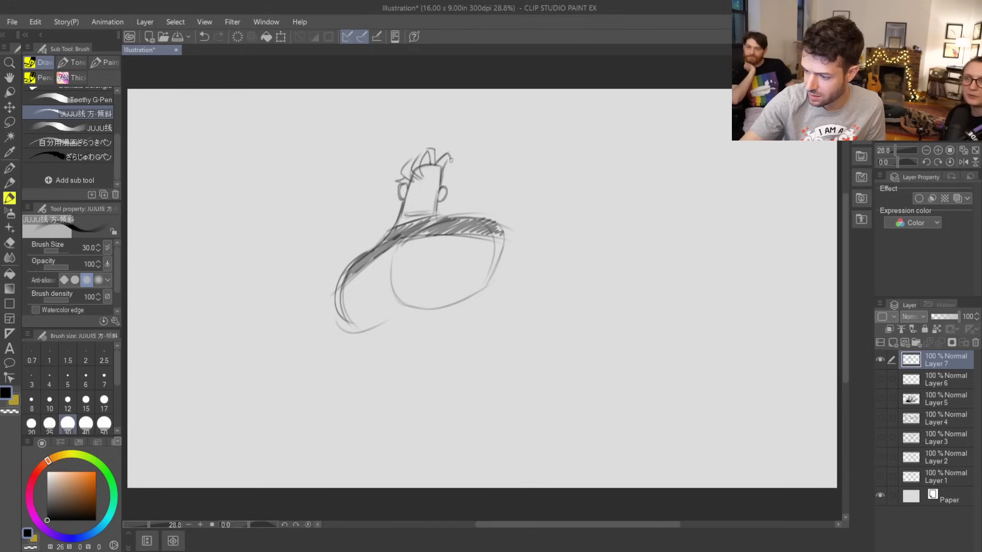
{"action": "mouse_move", "coordinate": [447, 162]}
{"action": "left_mouse_down"}
{"action": "mouse_move", "coordinate": [457, 153]}
{"action": "mouse_move", "coordinate": [453, 160]}
{"action": "left_mouse_up"}
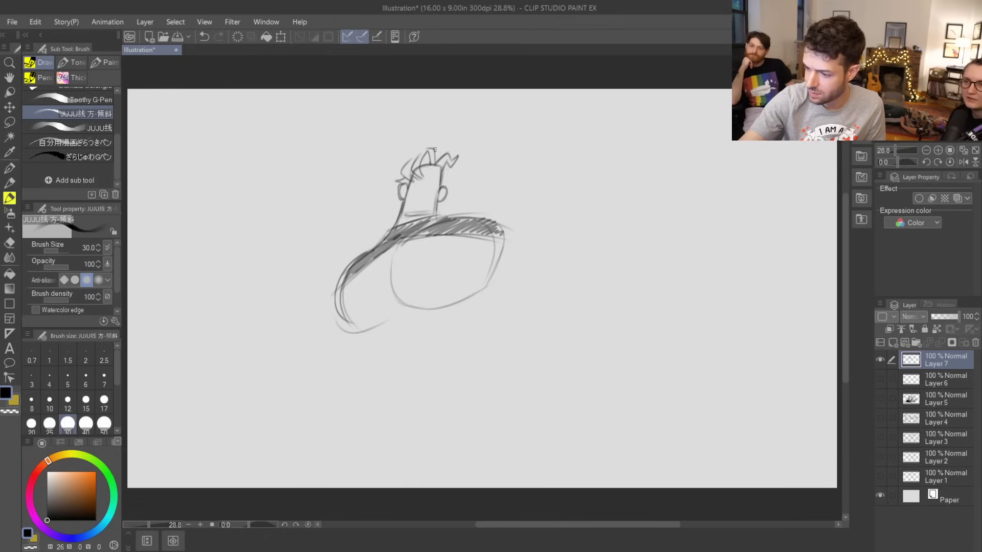
{"action": "mouse_move", "coordinate": [414, 159]}
{"action": "left_mouse_down"}
{"action": "mouse_move", "coordinate": [404, 151]}
{"action": "mouse_move", "coordinate": [449, 169]}
{"action": "mouse_move", "coordinate": [441, 185]}
{"action": "left_mouse_up"}
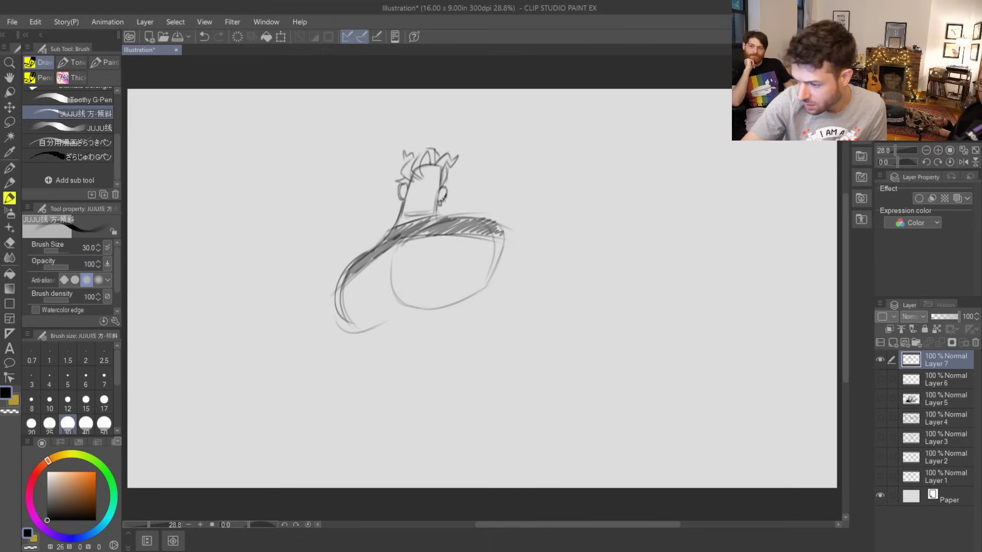
- Draw small earrings under both ears and form a light oval clasp on the shaded band with the Hard eraser
{"action": "key", "text": "ctrl+z"}
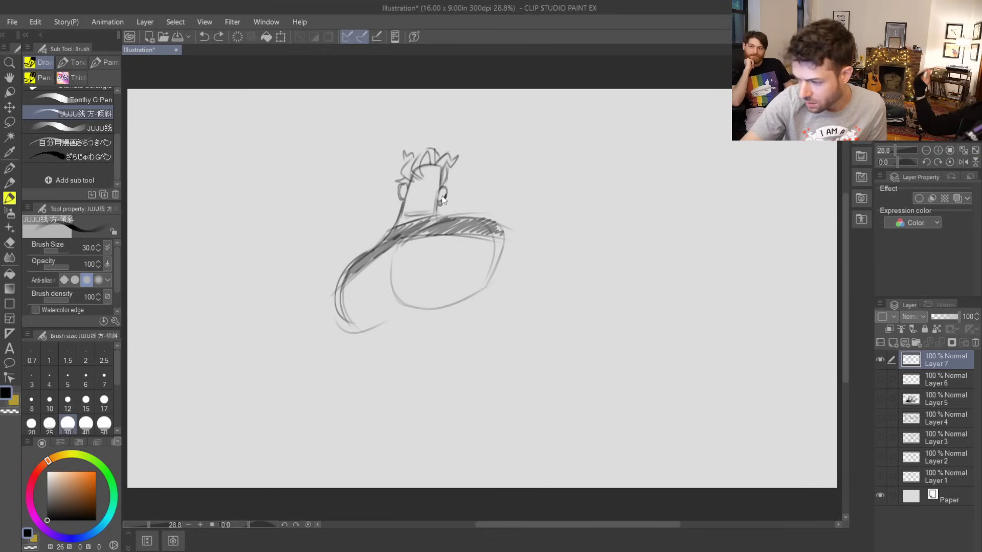
{"action": "left_click_drag", "start_coordinate": [445, 195], "coordinate": [400, 202]}
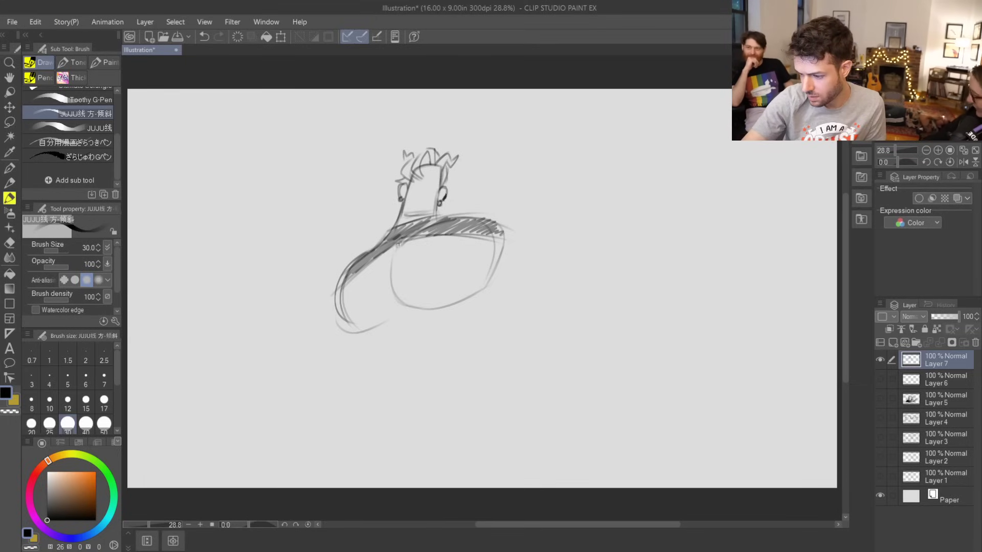
{"action": "key", "text": "e"}
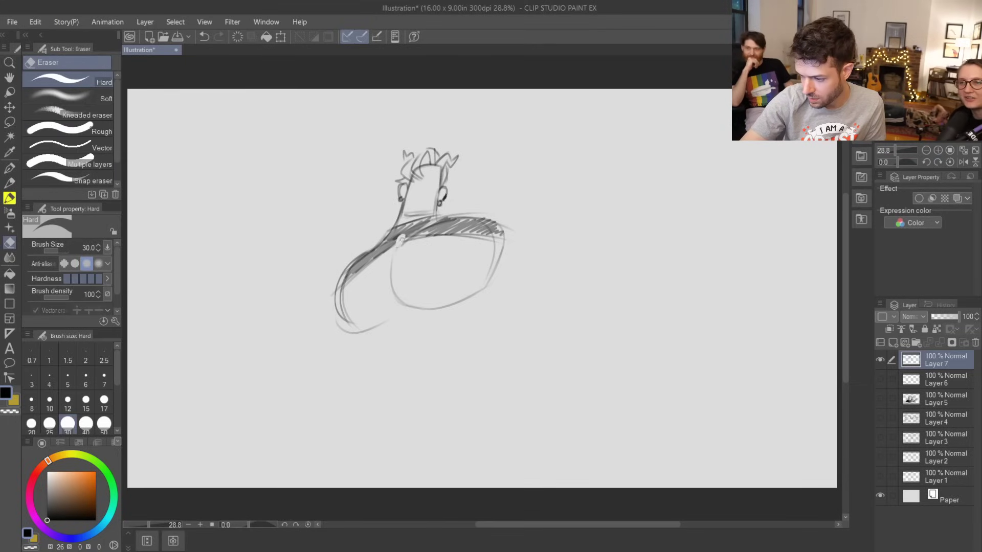
{"action": "key", "text": "b"}
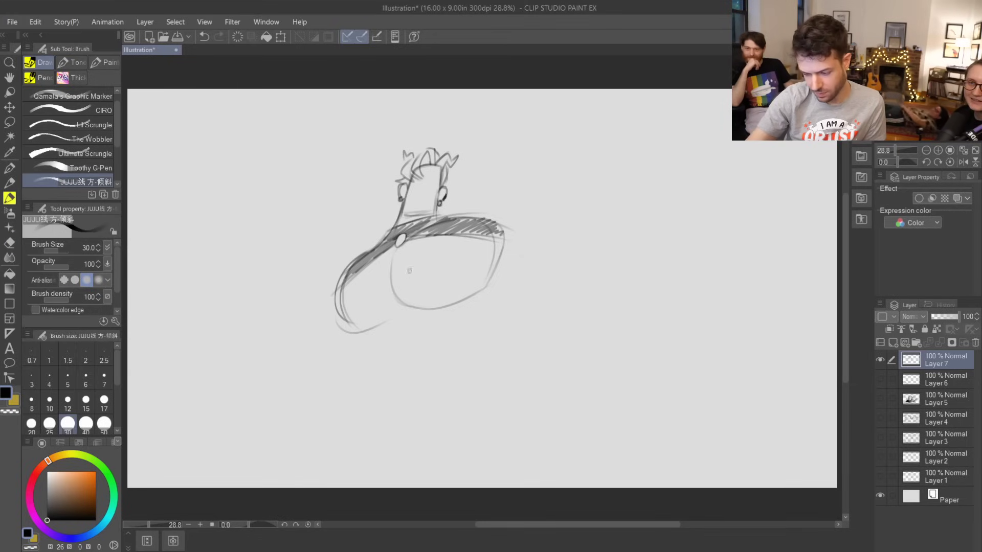
- Sketch the right waist line and the pinched left waist with the start of the hip below the chest
{"action": "left_click_drag", "start_coordinate": [493, 315], "coordinate": [464, 364]}
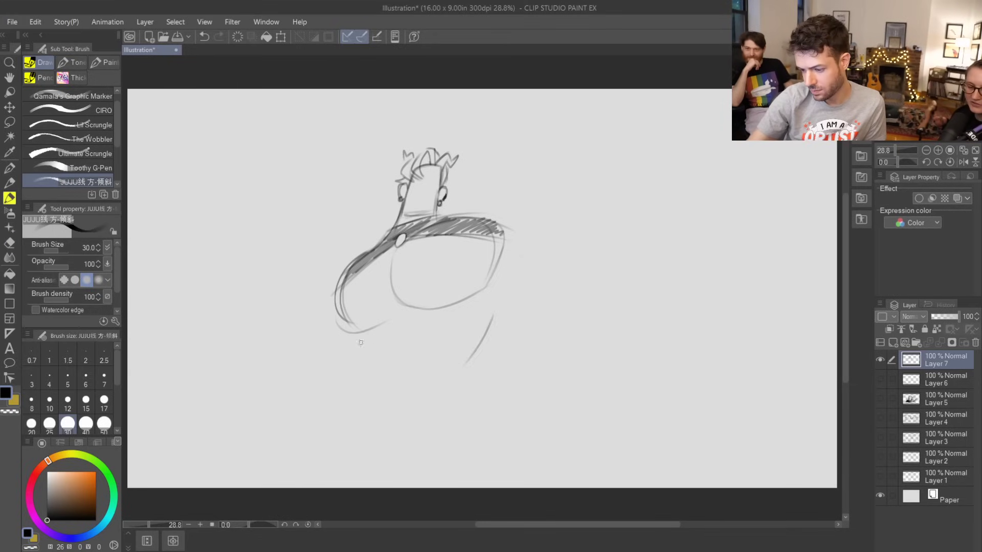
{"action": "mouse_move", "coordinate": [351, 332]}
{"action": "left_mouse_down"}
{"action": "mouse_move", "coordinate": [358, 350]}
{"action": "mouse_move", "coordinate": [343, 369]}
{"action": "mouse_move", "coordinate": [371, 400]}
{"action": "left_mouse_up"}
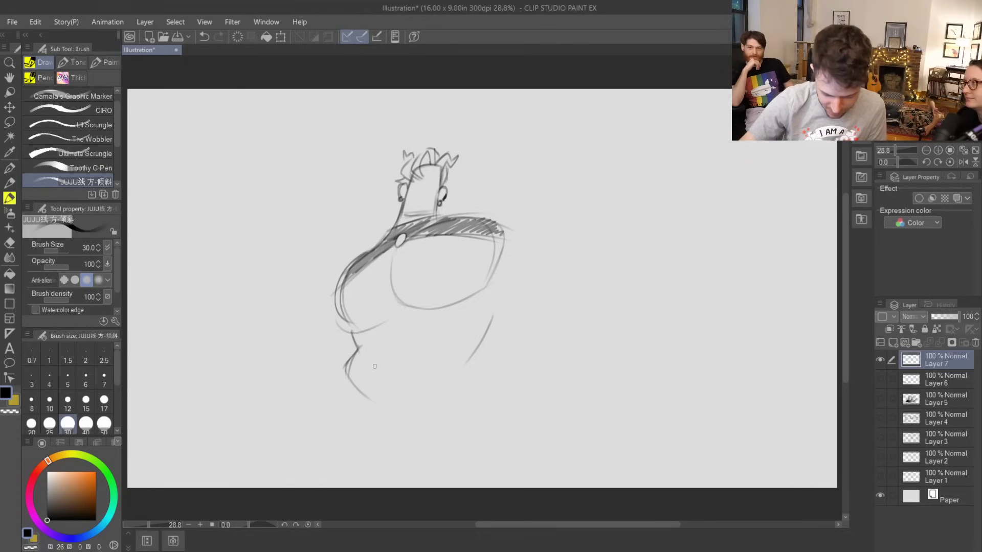
{"action": "key", "text": "ctrl+z"}
{"action": "left_click_drag", "start_coordinate": [350, 362], "coordinate": [390, 403]}
{"action": "key", "text": "ctrl+z"}
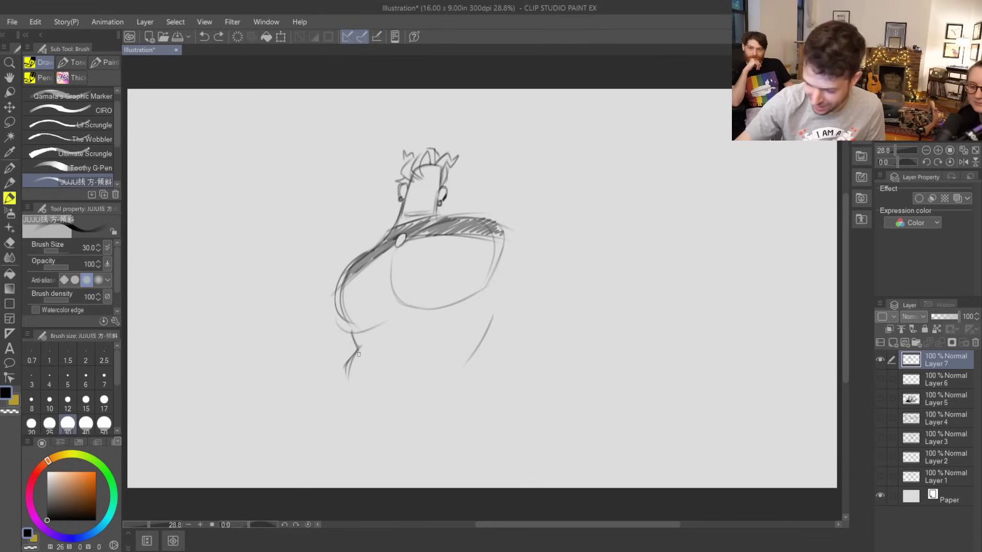
- Draw the pointed V-shaped lower edge of the bodice, with a doubled line along its right half
{"action": "mouse_move", "coordinate": [358, 350]}
{"action": "left_mouse_down"}
{"action": "mouse_move", "coordinate": [393, 382]}
{"action": "mouse_move", "coordinate": [480, 340]}
{"action": "left_mouse_up"}
{"action": "key", "text": "ctrl+z"}
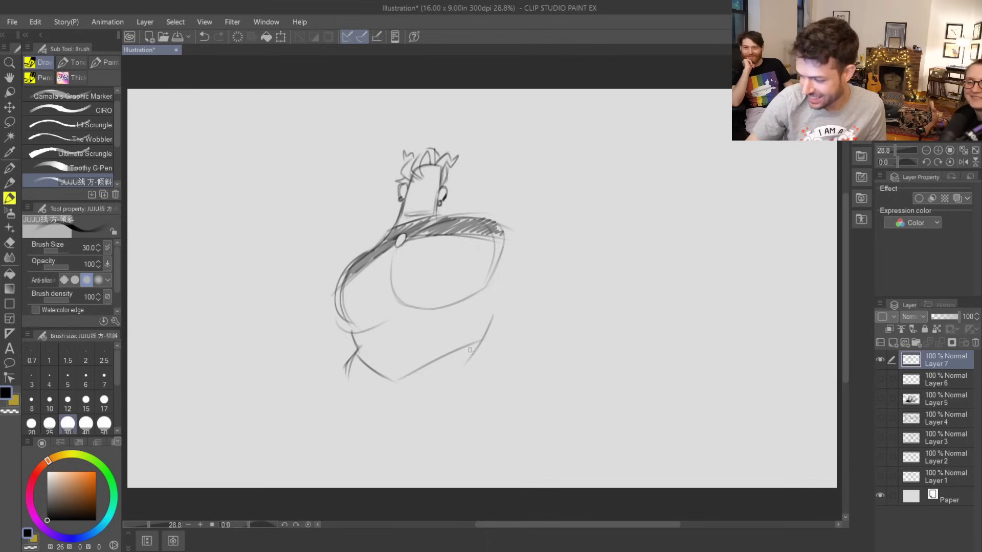
{"action": "key", "text": "ctrl+z"}
{"action": "left_click_drag", "start_coordinate": [393, 382], "coordinate": [476, 347]}
{"action": "left_click_drag", "start_coordinate": [399, 380], "coordinate": [472, 348]}
{"action": "key", "text": "ctrl+z"}
{"action": "left_click_drag", "start_coordinate": [395, 384], "coordinate": [484, 351]}
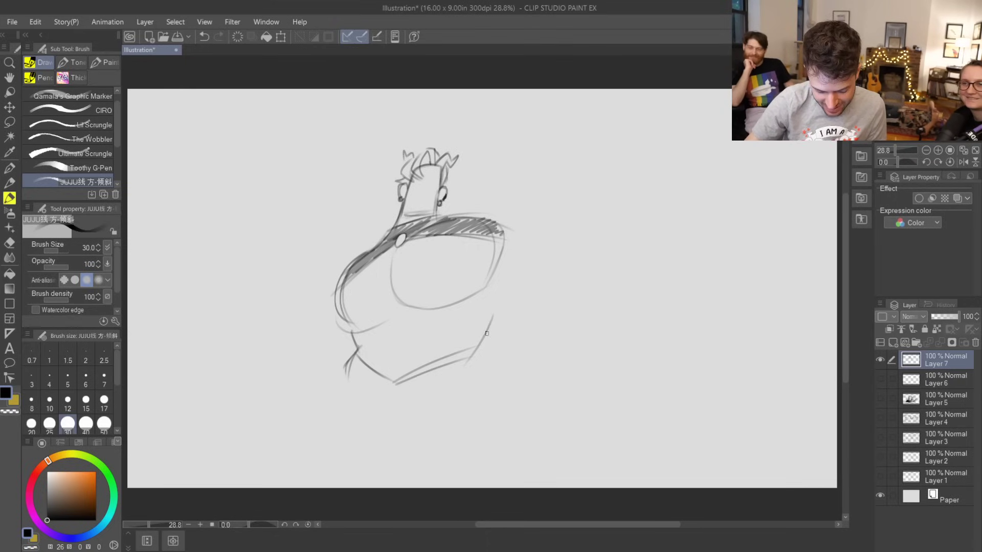
- Strengthen the torso's left side and draw a curved bodice line across the lower part of both chest forms
{"action": "mouse_move", "coordinate": [339, 285]}
{"action": "left_mouse_down"}
{"action": "mouse_move", "coordinate": [354, 329]}
{"action": "mouse_move", "coordinate": [357, 317]}
{"action": "mouse_move", "coordinate": [346, 324]}
{"action": "mouse_move", "coordinate": [355, 341]}
{"action": "left_mouse_up"}
{"action": "key", "text": "ctrl+z"}
{"action": "key", "text": "ctrl+z"}
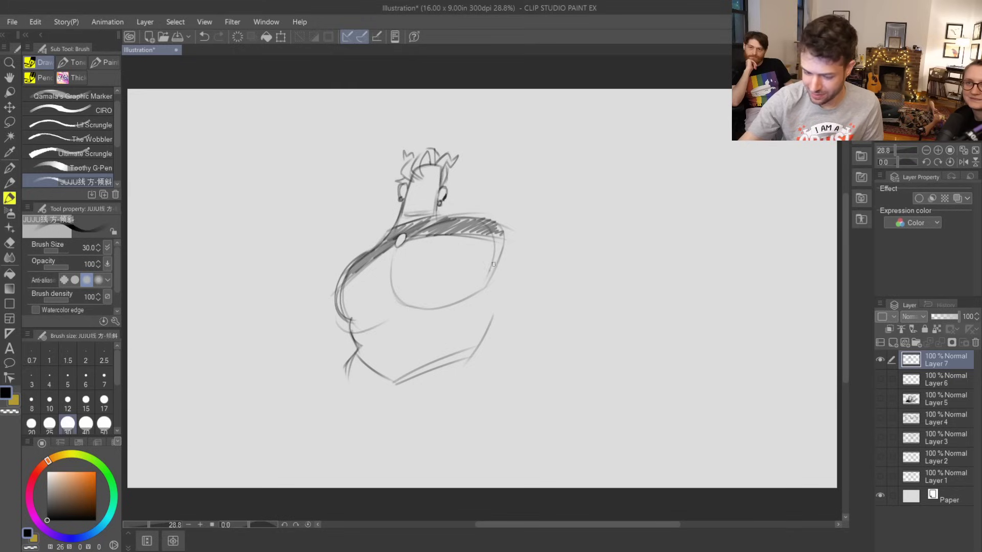
{"action": "left_click_drag", "start_coordinate": [335, 307], "coordinate": [405, 297]}
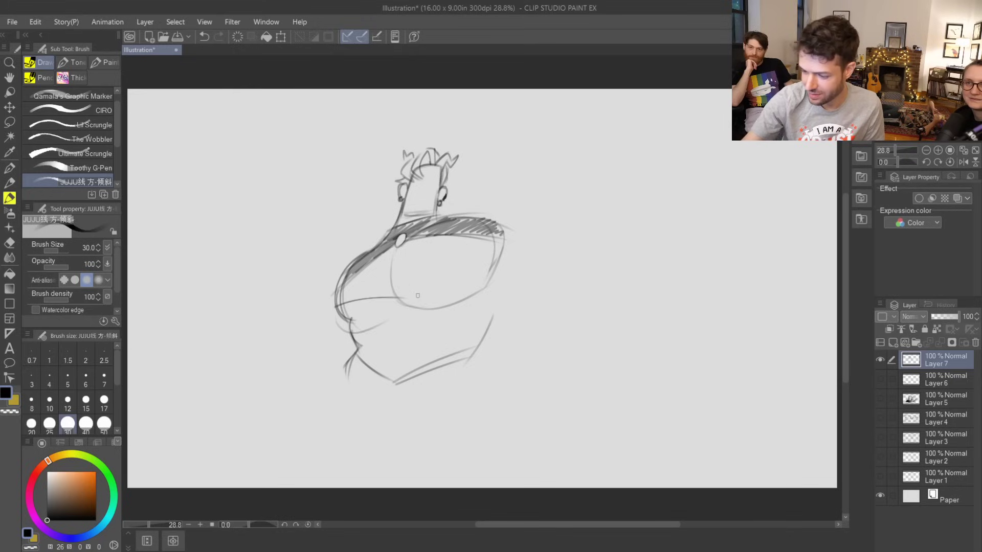
{"action": "key", "text": "ctrl+z"}
{"action": "mouse_move", "coordinate": [336, 307]}
{"action": "left_mouse_down"}
{"action": "mouse_move", "coordinate": [468, 274]}
{"action": "mouse_move", "coordinate": [488, 282]}
{"action": "left_mouse_up"}
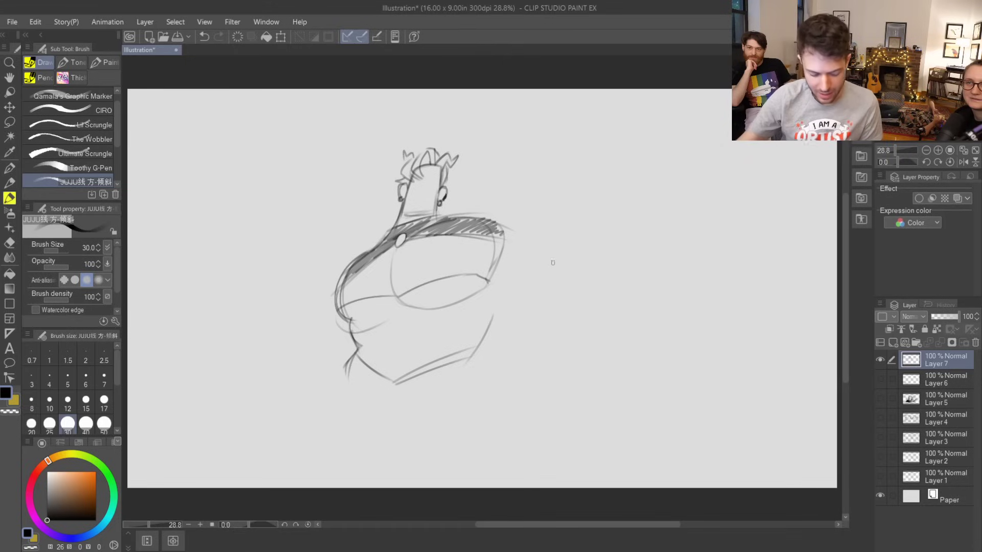
- Draw the left hip line and the short right hip line sloping down from the waist
{"action": "left_click_drag", "start_coordinate": [342, 377], "coordinate": [322, 412]}
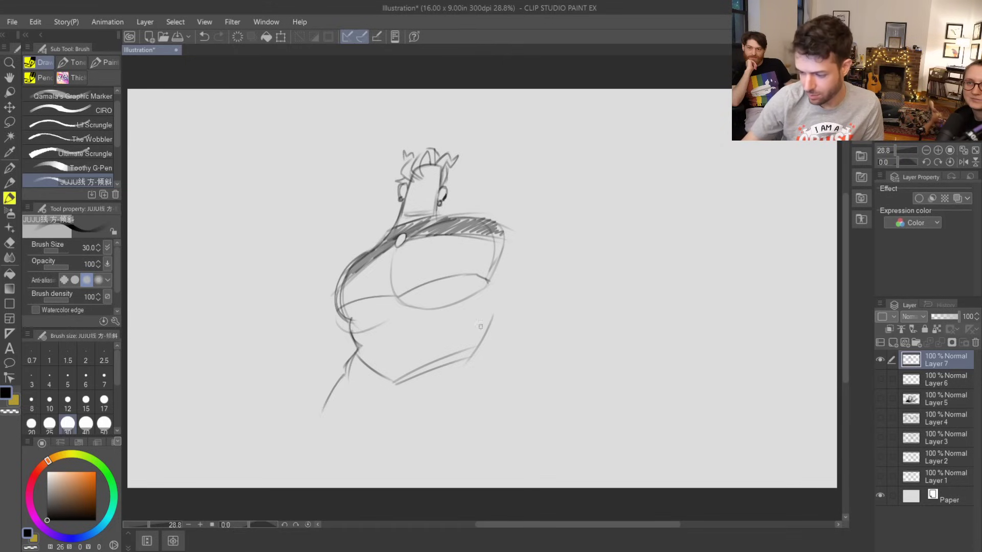
{"action": "left_click_drag", "start_coordinate": [478, 352], "coordinate": [472, 407]}
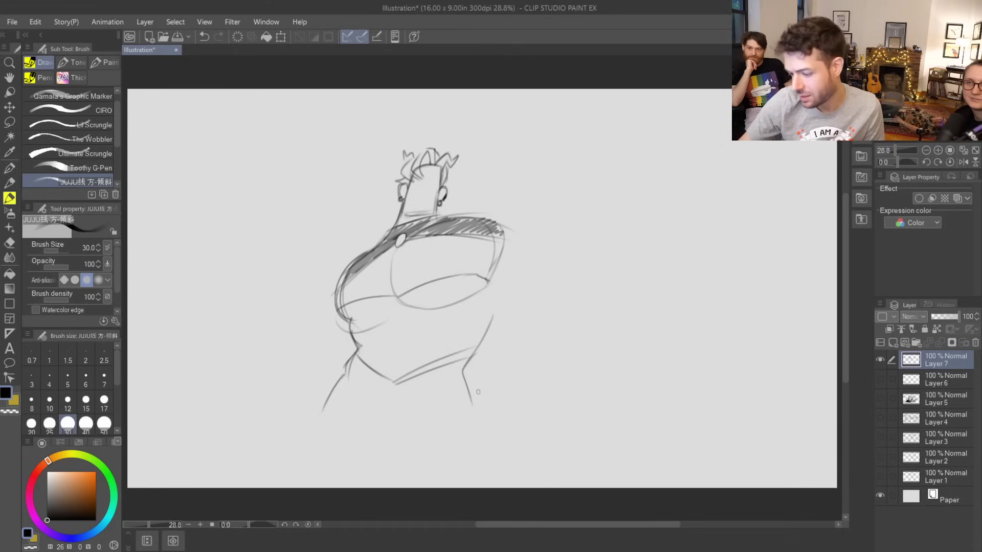
- Draw a curved shoulder outline outside the left chest and a large rounded puff sleeve on the right shoulder
{"action": "left_click_drag", "start_coordinate": [500, 217], "coordinate": [527, 209]}
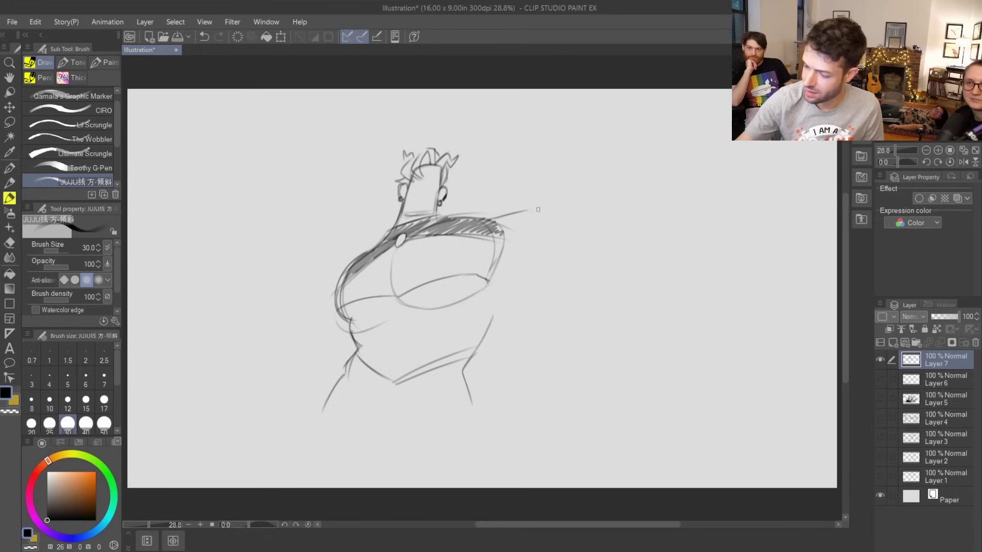
{"action": "left_click_drag", "start_coordinate": [352, 260], "coordinate": [319, 321]}
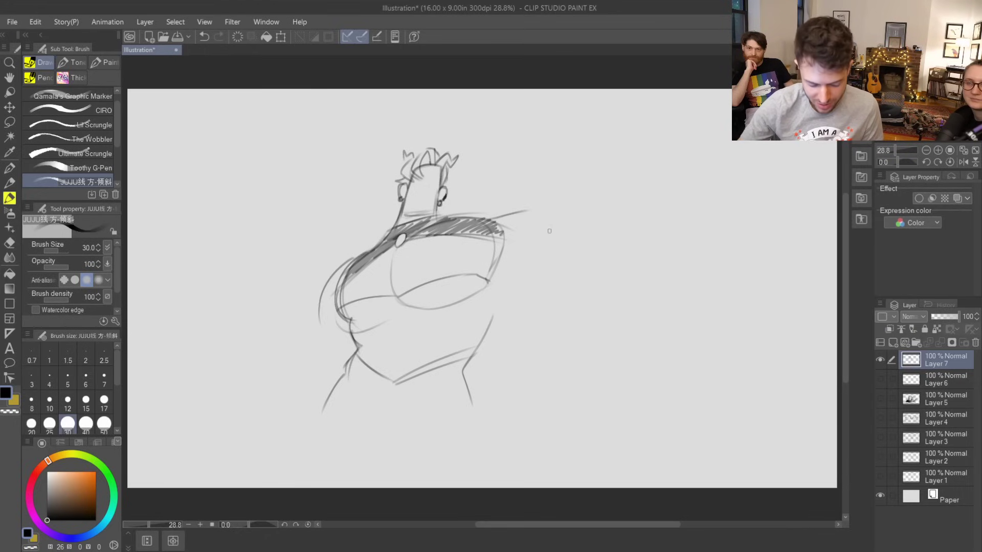
{"action": "key", "text": "ctrl+z"}
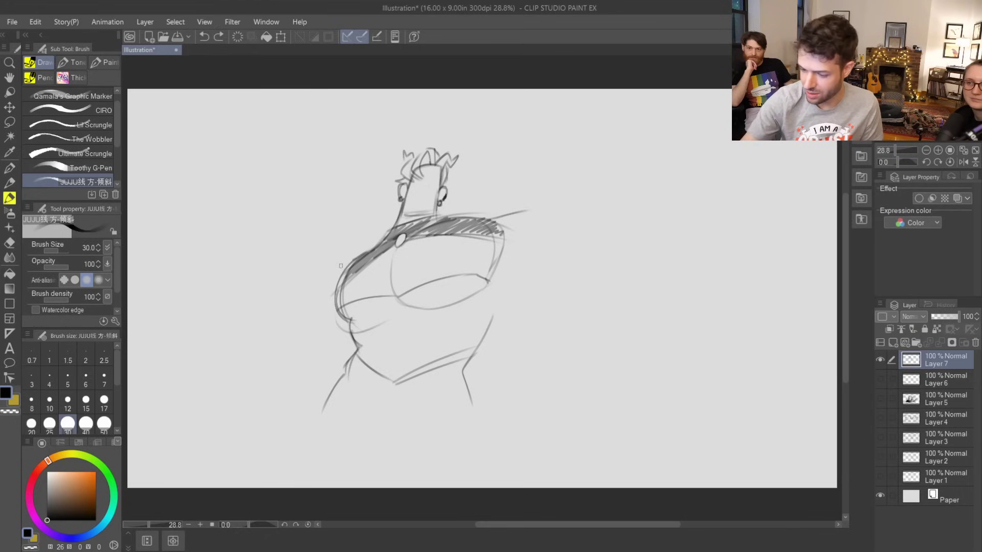
{"action": "mouse_move", "coordinate": [352, 261]}
{"action": "left_mouse_down"}
{"action": "mouse_move", "coordinate": [321, 332]}
{"action": "mouse_move", "coordinate": [335, 272]}
{"action": "left_mouse_up"}
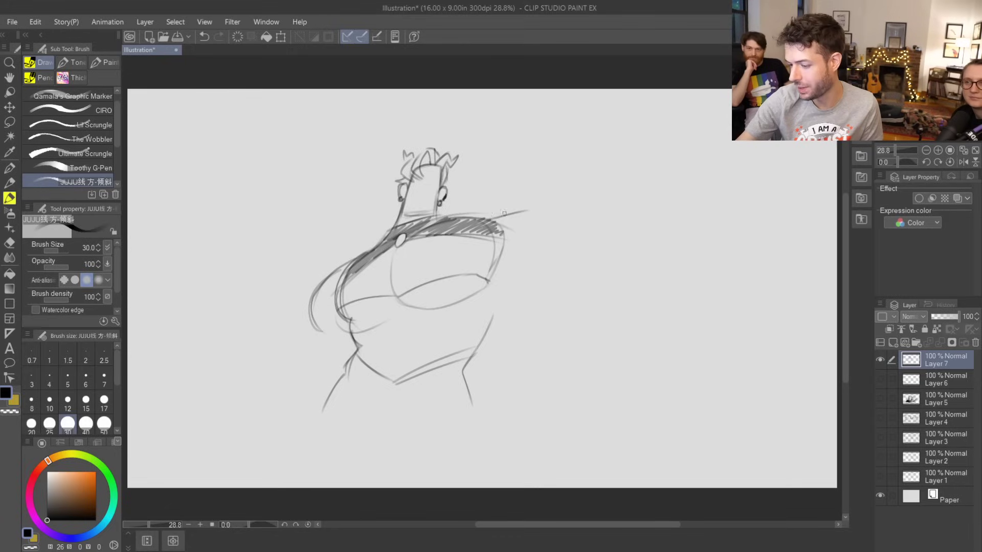
{"action": "mouse_move", "coordinate": [485, 218]}
{"action": "left_mouse_down"}
{"action": "mouse_move", "coordinate": [523, 201]}
{"action": "mouse_move", "coordinate": [554, 203]}
{"action": "left_mouse_up"}
{"action": "mouse_move", "coordinate": [496, 218]}
{"action": "left_mouse_down"}
{"action": "mouse_move", "coordinate": [560, 220]}
{"action": "mouse_move", "coordinate": [534, 207]}
{"action": "mouse_move", "coordinate": [571, 229]}
{"action": "mouse_move", "coordinate": [565, 265]}
{"action": "left_mouse_up"}
{"action": "left_click_drag", "start_coordinate": [569, 260], "coordinate": [500, 213]}
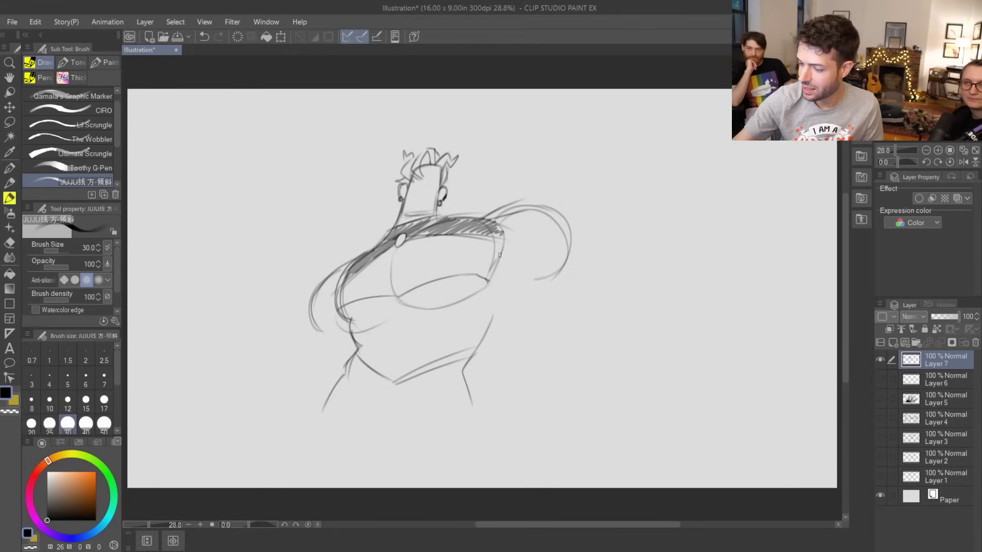
{"action": "left_click_drag", "start_coordinate": [530, 278], "coordinate": [517, 272]}
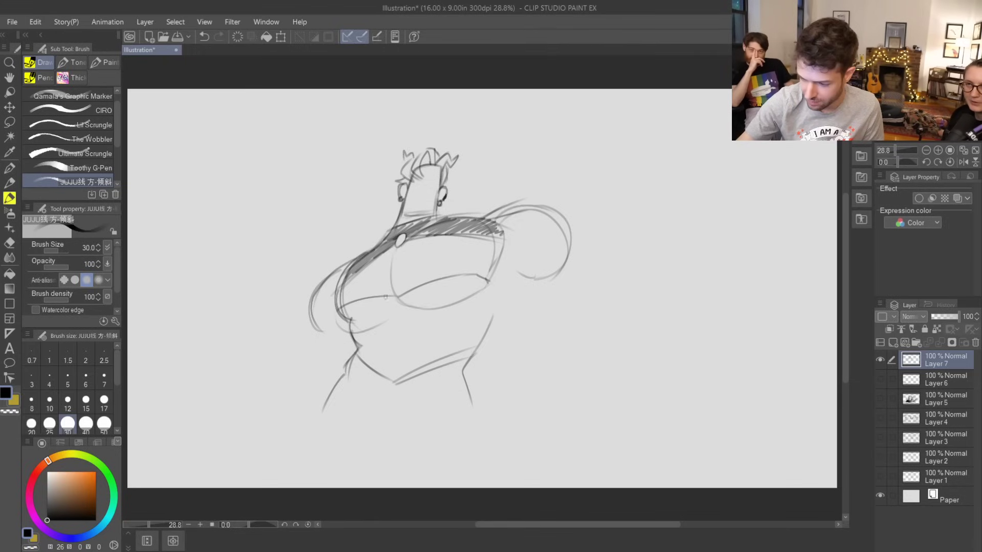
- Draw the lower edge of the band under the chest, flare its right end, and fill the band with hatching
{"action": "mouse_move", "coordinate": [352, 338]}
{"action": "left_mouse_down"}
{"action": "mouse_move", "coordinate": [425, 311]}
{"action": "mouse_move", "coordinate": [416, 313]}
{"action": "mouse_move", "coordinate": [490, 326]}
{"action": "mouse_move", "coordinate": [517, 289]}
{"action": "left_mouse_up"}
{"action": "key", "text": "ctrl+z"}
{"action": "key", "text": "ctrl+z"}
{"action": "mouse_move", "coordinate": [489, 330]}
{"action": "left_mouse_down"}
{"action": "mouse_move", "coordinate": [520, 291]}
{"action": "mouse_move", "coordinate": [505, 306]}
{"action": "left_mouse_up"}
{"action": "mouse_move", "coordinate": [352, 323]}
{"action": "left_mouse_down"}
{"action": "mouse_move", "coordinate": [394, 312]}
{"action": "mouse_move", "coordinate": [384, 298]}
{"action": "mouse_move", "coordinate": [338, 312]}
{"action": "mouse_move", "coordinate": [431, 305]}
{"action": "mouse_move", "coordinate": [446, 320]}
{"action": "mouse_move", "coordinate": [466, 296]}
{"action": "mouse_move", "coordinate": [486, 318]}
{"action": "mouse_move", "coordinate": [501, 294]}
{"action": "left_mouse_up"}
{"action": "mouse_move", "coordinate": [400, 300]}
{"action": "left_mouse_down"}
{"action": "mouse_move", "coordinate": [426, 283]}
{"action": "mouse_move", "coordinate": [419, 296]}
{"action": "mouse_move", "coordinate": [437, 293]}
{"action": "mouse_move", "coordinate": [465, 271]}
{"action": "mouse_move", "coordinate": [448, 290]}
{"action": "mouse_move", "coordinate": [475, 282]}
{"action": "left_mouse_up"}
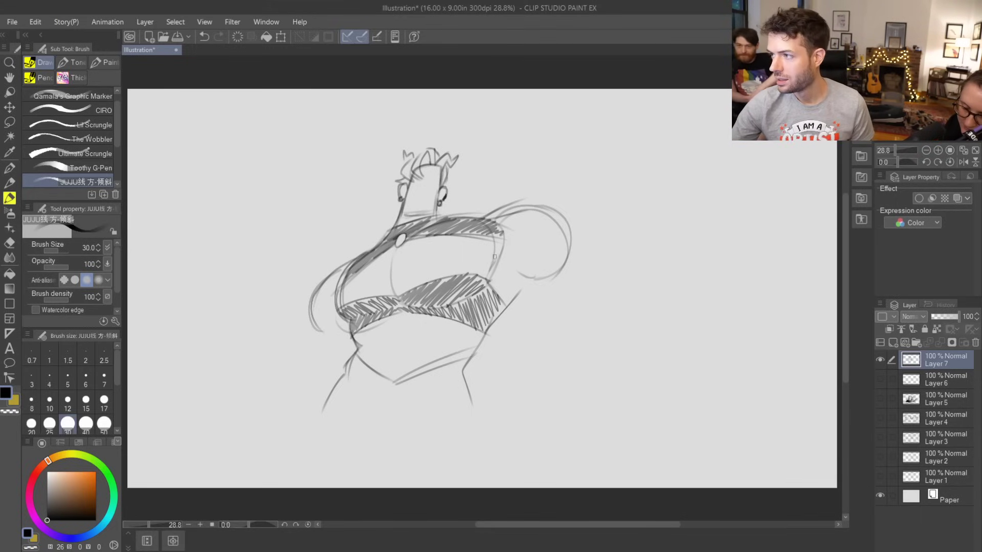
- Erase the outer line of the right chest side and draw a diagonal armpit line down to the puff sleeve
{"action": "key", "text": "e"}
{"action": "left_click_drag", "start_coordinate": [507, 255], "coordinate": [502, 223]}
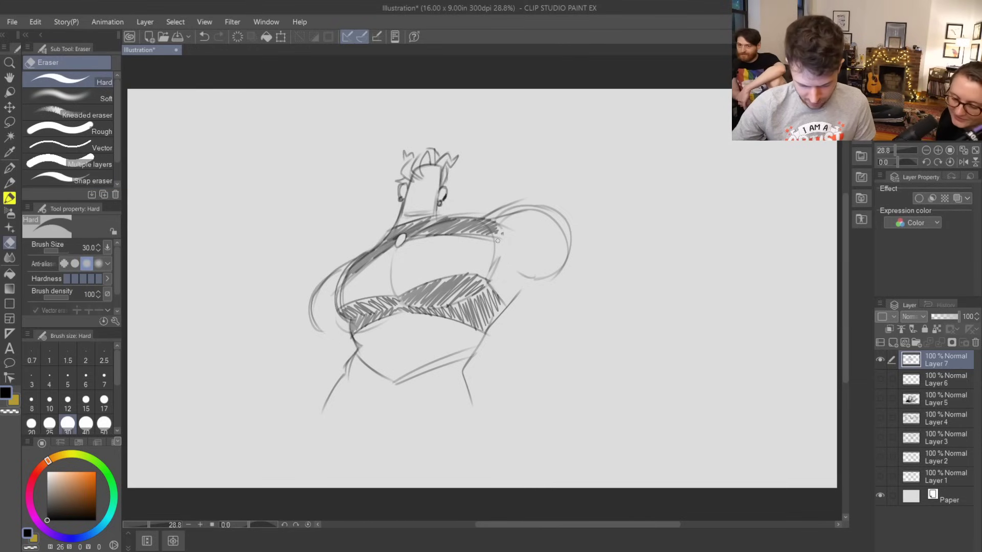
{"action": "key", "text": "b"}
{"action": "left_click_drag", "start_coordinate": [496, 236], "coordinate": [511, 269]}
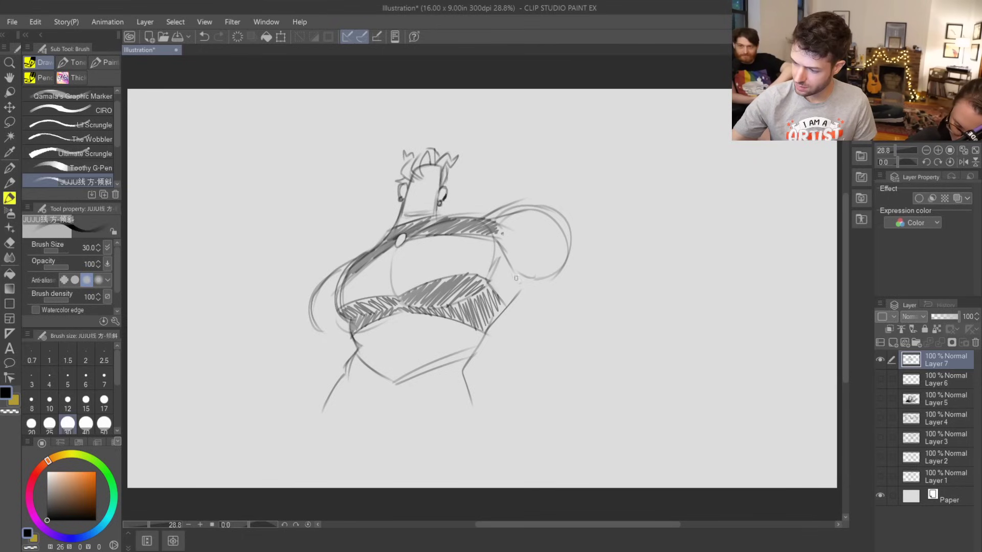
- Sketch the second sleeve segment below the right puff and a bent forearm rising outward from the elbow
{"action": "left_click_drag", "start_coordinate": [514, 275], "coordinate": [545, 350]}
{"action": "mouse_move", "coordinate": [520, 278]}
{"action": "left_mouse_down"}
{"action": "mouse_move", "coordinate": [548, 257]}
{"action": "mouse_move", "coordinate": [581, 275]}
{"action": "mouse_move", "coordinate": [522, 281]}
{"action": "mouse_move", "coordinate": [555, 263]}
{"action": "mouse_move", "coordinate": [580, 272]}
{"action": "mouse_move", "coordinate": [568, 265]}
{"action": "mouse_move", "coordinate": [588, 302]}
{"action": "left_mouse_up"}
{"action": "left_click_drag", "start_coordinate": [516, 270], "coordinate": [543, 343]}
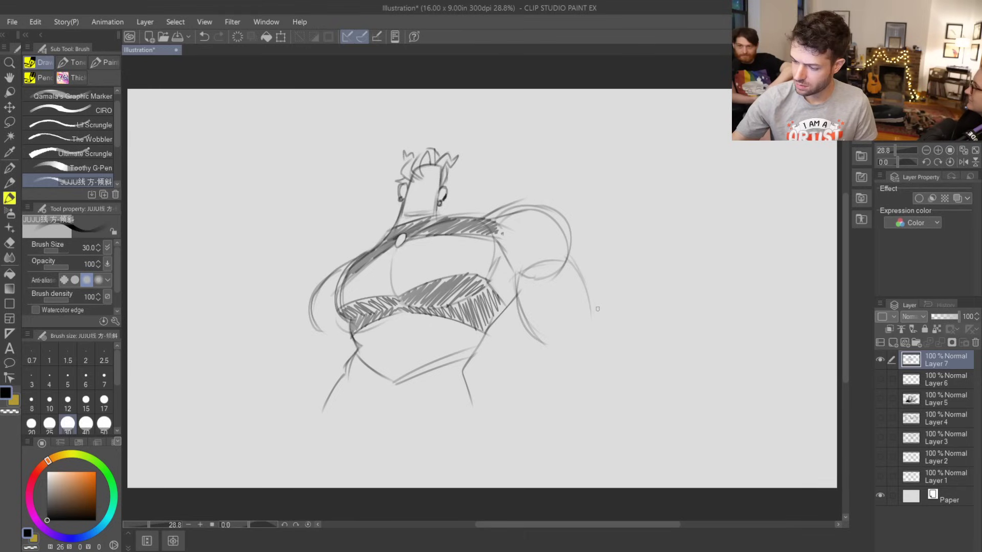
{"action": "left_click_drag", "start_coordinate": [562, 353], "coordinate": [575, 305]}
{"action": "key", "text": "ctrl+z"}
{"action": "mouse_move", "coordinate": [567, 355]}
{"action": "left_mouse_down"}
{"action": "mouse_move", "coordinate": [569, 307]}
{"action": "mouse_move", "coordinate": [618, 282]}
{"action": "mouse_move", "coordinate": [608, 310]}
{"action": "mouse_move", "coordinate": [623, 322]}
{"action": "mouse_move", "coordinate": [585, 358]}
{"action": "mouse_move", "coordinate": [549, 349]}
{"action": "left_mouse_up"}
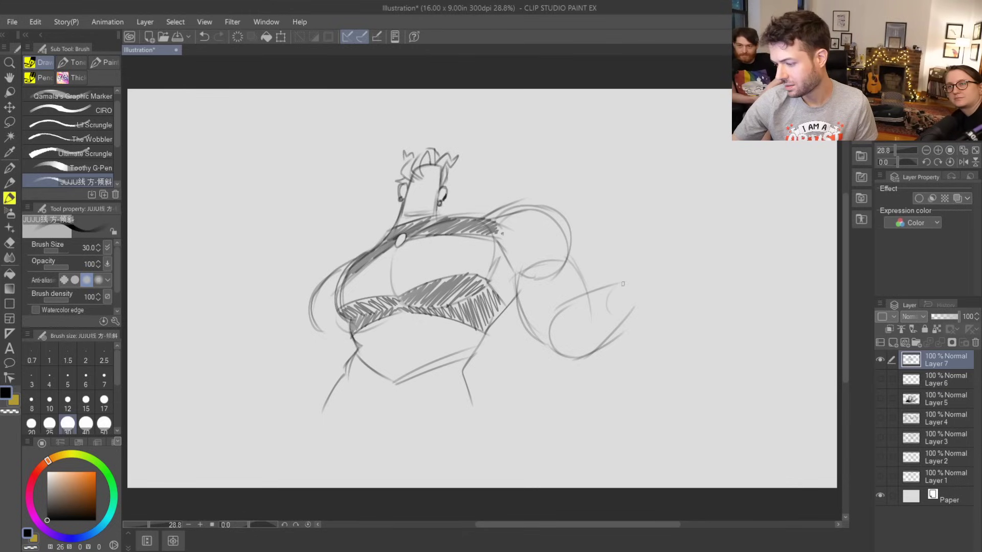
- Draw the raised open hand at the end of the forearm, with its wrist, spread fingers and thumb
{"action": "left_click_drag", "start_coordinate": [623, 281], "coordinate": [634, 306]}
{"action": "key", "text": "ctrl+z"}
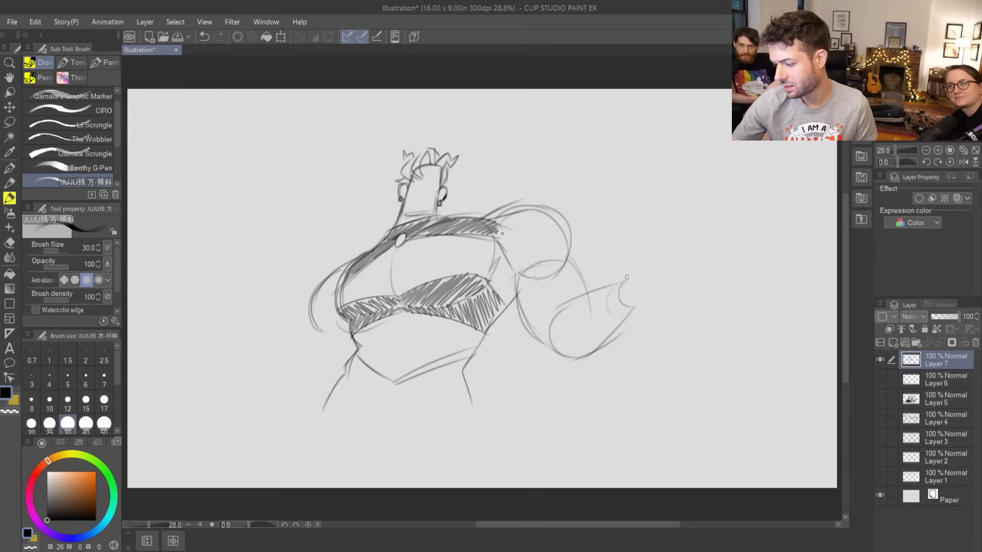
{"action": "mouse_move", "coordinate": [628, 244]}
{"action": "left_mouse_down"}
{"action": "mouse_move", "coordinate": [623, 283]}
{"action": "mouse_move", "coordinate": [676, 257]}
{"action": "mouse_move", "coordinate": [627, 239]}
{"action": "mouse_move", "coordinate": [620, 222]}
{"action": "mouse_move", "coordinate": [624, 243]}
{"action": "mouse_move", "coordinate": [620, 207]}
{"action": "mouse_move", "coordinate": [642, 247]}
{"action": "left_mouse_up"}
{"action": "key", "text": "ctrl+z"}
{"action": "key", "text": "ctrl+z"}
{"action": "mouse_move", "coordinate": [621, 207]}
{"action": "left_mouse_down"}
{"action": "mouse_move", "coordinate": [643, 241]}
{"action": "mouse_move", "coordinate": [646, 193]}
{"action": "mouse_move", "coordinate": [645, 204]}
{"action": "mouse_move", "coordinate": [660, 191]}
{"action": "mouse_move", "coordinate": [656, 242]}
{"action": "mouse_move", "coordinate": [674, 242]}
{"action": "mouse_move", "coordinate": [686, 208]}
{"action": "mouse_move", "coordinate": [674, 260]}
{"action": "left_mouse_up"}
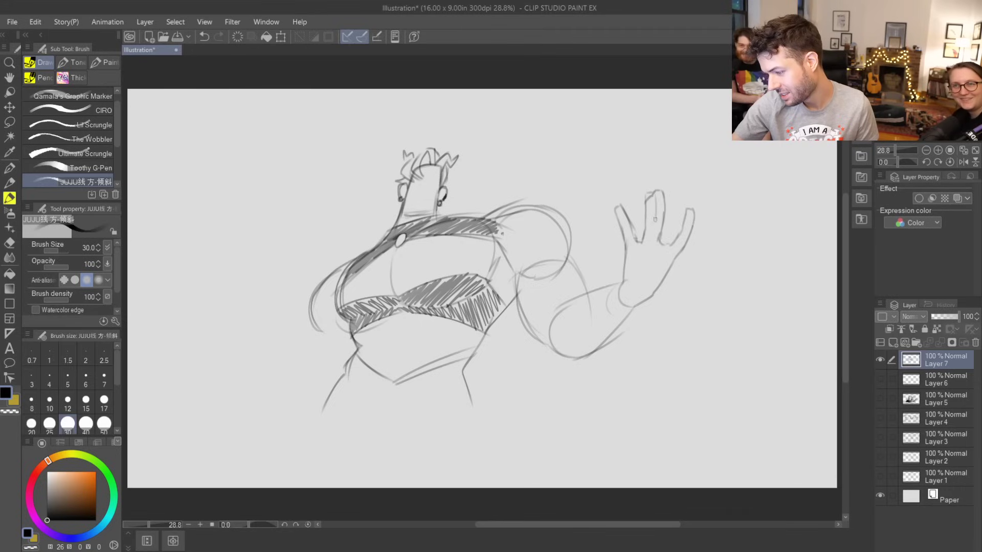
{"action": "key", "text": "e"}
{"action": "key", "text": "b"}
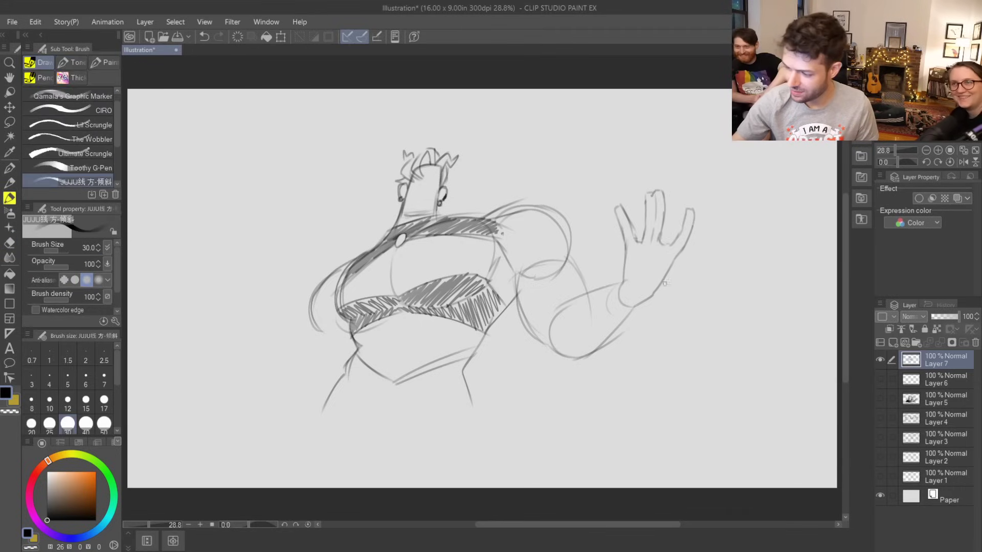
{"action": "left_click_drag", "start_coordinate": [666, 283], "coordinate": [680, 265]}
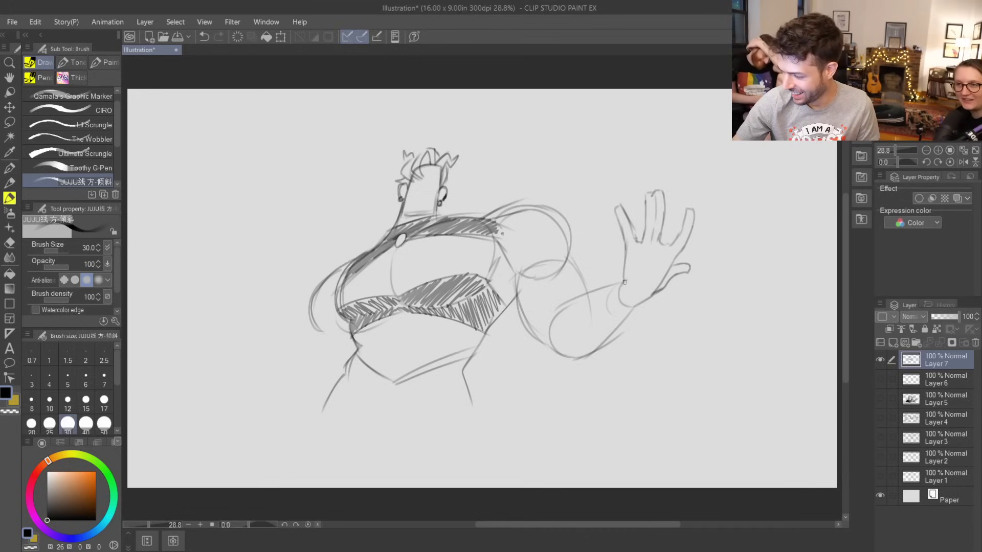
- Add curved bands across the wrist and forearm, and strengthen the sleeve opening and outer elbow contour
{"action": "mouse_move", "coordinate": [625, 281]}
{"action": "left_mouse_down"}
{"action": "mouse_move", "coordinate": [632, 310]}
{"action": "mouse_move", "coordinate": [619, 293]}
{"action": "mouse_move", "coordinate": [631, 310]}
{"action": "mouse_move", "coordinate": [619, 309]}
{"action": "mouse_move", "coordinate": [633, 309]}
{"action": "mouse_move", "coordinate": [623, 282]}
{"action": "mouse_move", "coordinate": [617, 324]}
{"action": "mouse_move", "coordinate": [599, 288]}
{"action": "mouse_move", "coordinate": [593, 346]}
{"action": "left_mouse_up"}
{"action": "key", "text": "ctrl+z"}
{"action": "key", "text": "ctrl+z"}
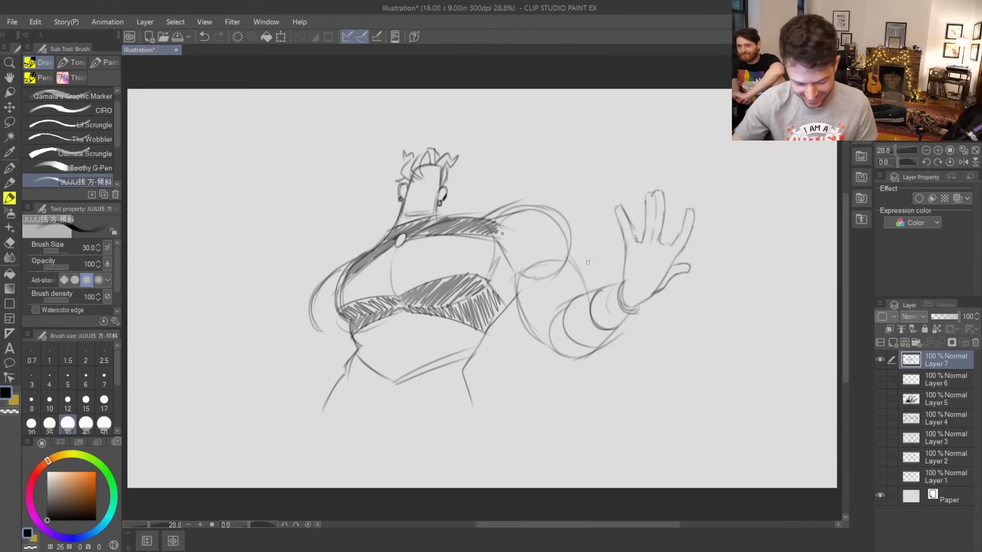
{"action": "mouse_move", "coordinate": [590, 289]}
{"action": "left_mouse_down"}
{"action": "mouse_move", "coordinate": [577, 287]}
{"action": "mouse_move", "coordinate": [543, 316]}
{"action": "left_mouse_up"}
{"action": "mouse_move", "coordinate": [600, 348]}
{"action": "left_mouse_down"}
{"action": "mouse_move", "coordinate": [581, 356]}
{"action": "mouse_move", "coordinate": [540, 336]}
{"action": "left_mouse_up"}
{"action": "key", "text": "ctrl+z"}
{"action": "mouse_move", "coordinate": [608, 344]}
{"action": "left_mouse_down"}
{"action": "mouse_move", "coordinate": [561, 356]}
{"action": "mouse_move", "coordinate": [536, 333]}
{"action": "mouse_move", "coordinate": [519, 292]}
{"action": "left_mouse_up"}
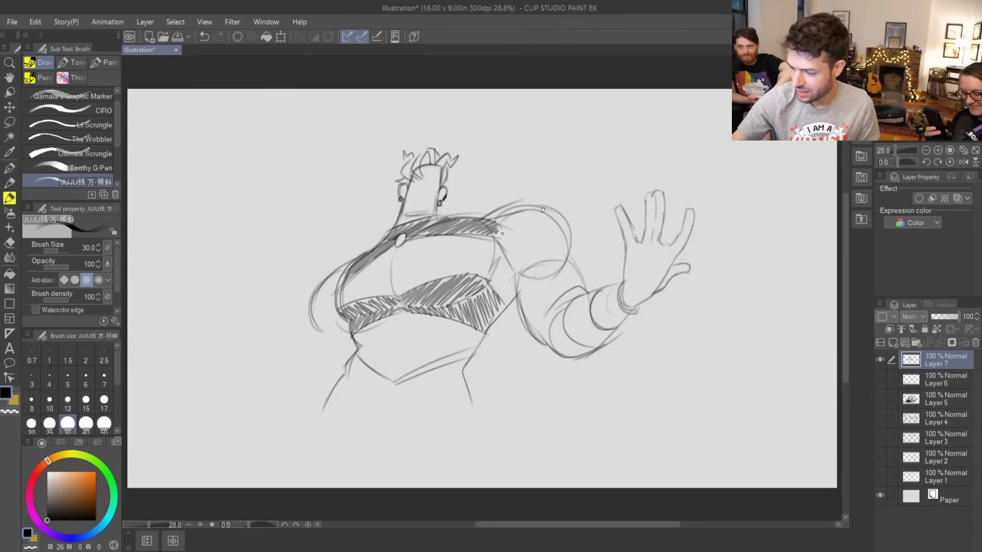
- Shade the puff, lower segment and cuff of the right sleeve with hatching, and add a crease in the palm
{"action": "mouse_move", "coordinate": [500, 244]}
{"action": "left_mouse_down"}
{"action": "mouse_move", "coordinate": [532, 229]}
{"action": "mouse_move", "coordinate": [523, 225]}
{"action": "mouse_move", "coordinate": [534, 245]}
{"action": "mouse_move", "coordinate": [516, 215]}
{"action": "mouse_move", "coordinate": [566, 252]}
{"action": "mouse_move", "coordinate": [544, 225]}
{"action": "mouse_move", "coordinate": [557, 219]}
{"action": "left_mouse_up"}
{"action": "mouse_move", "coordinate": [542, 337]}
{"action": "left_mouse_down"}
{"action": "mouse_move", "coordinate": [524, 277]}
{"action": "mouse_move", "coordinate": [536, 307]}
{"action": "mouse_move", "coordinate": [549, 271]}
{"action": "mouse_move", "coordinate": [579, 285]}
{"action": "left_mouse_up"}
{"action": "mouse_move", "coordinate": [547, 324]}
{"action": "left_mouse_down"}
{"action": "mouse_move", "coordinate": [552, 307]}
{"action": "mouse_move", "coordinate": [582, 290]}
{"action": "left_mouse_up"}
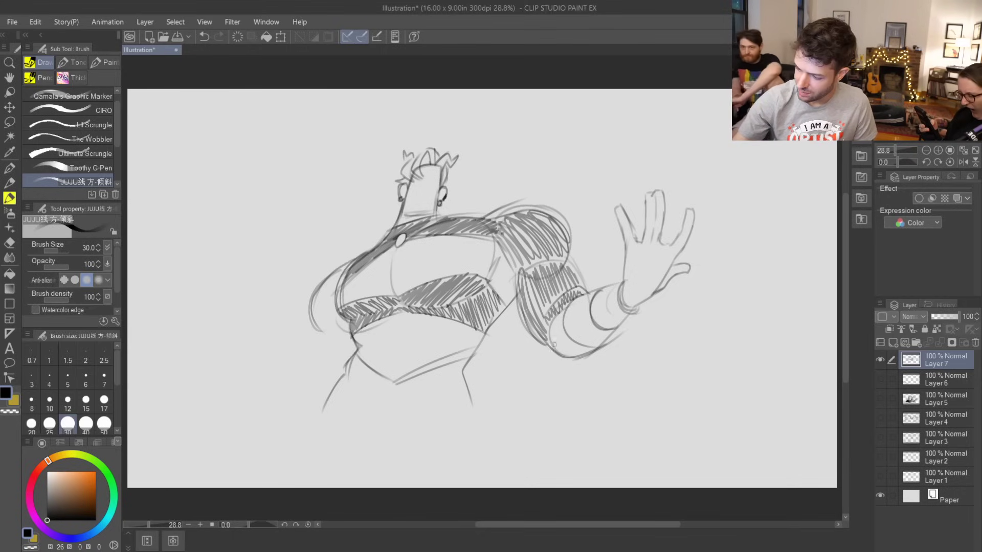
{"action": "mouse_move", "coordinate": [564, 310]}
{"action": "left_mouse_down"}
{"action": "mouse_move", "coordinate": [556, 325]}
{"action": "mouse_move", "coordinate": [565, 345]}
{"action": "mouse_move", "coordinate": [590, 348]}
{"action": "left_mouse_up"}
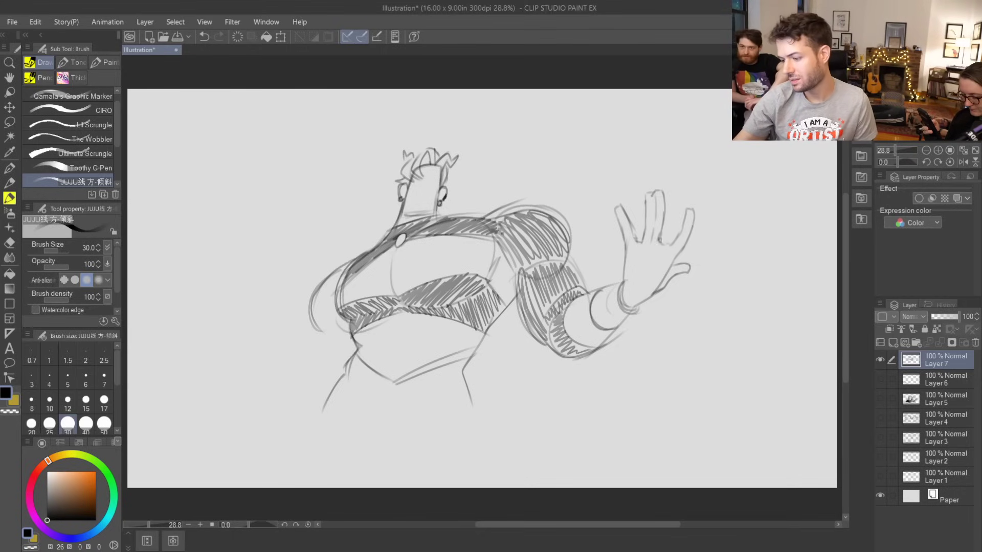
{"action": "left_click_drag", "start_coordinate": [661, 249], "coordinate": [646, 278]}
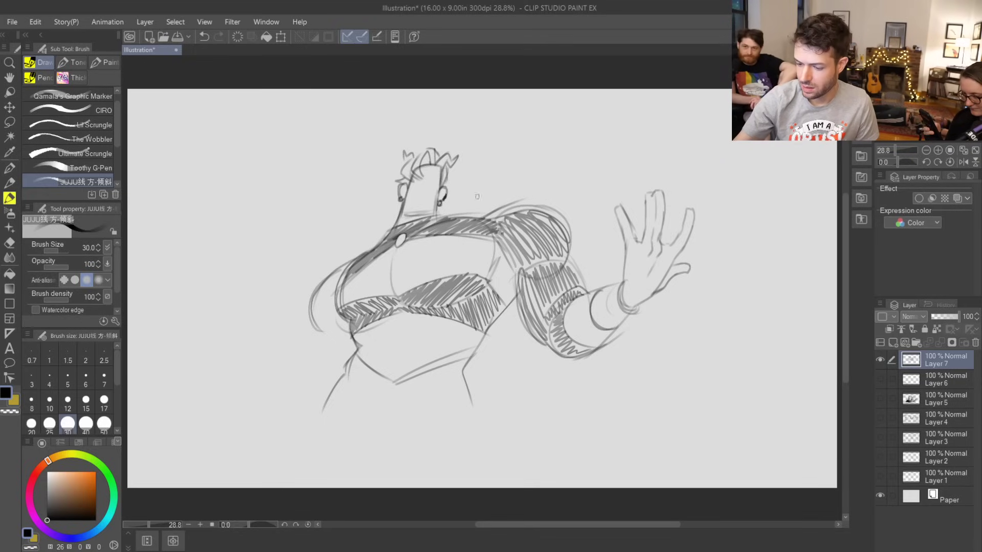
- Draw a centre line and navel on the midriff, and redraw the pointed waistband lower with a doubled edge
{"action": "mouse_move", "coordinate": [391, 313]}
{"action": "left_mouse_down"}
{"action": "mouse_move", "coordinate": [396, 348]}
{"action": "mouse_move", "coordinate": [382, 362]}
{"action": "left_mouse_up"}
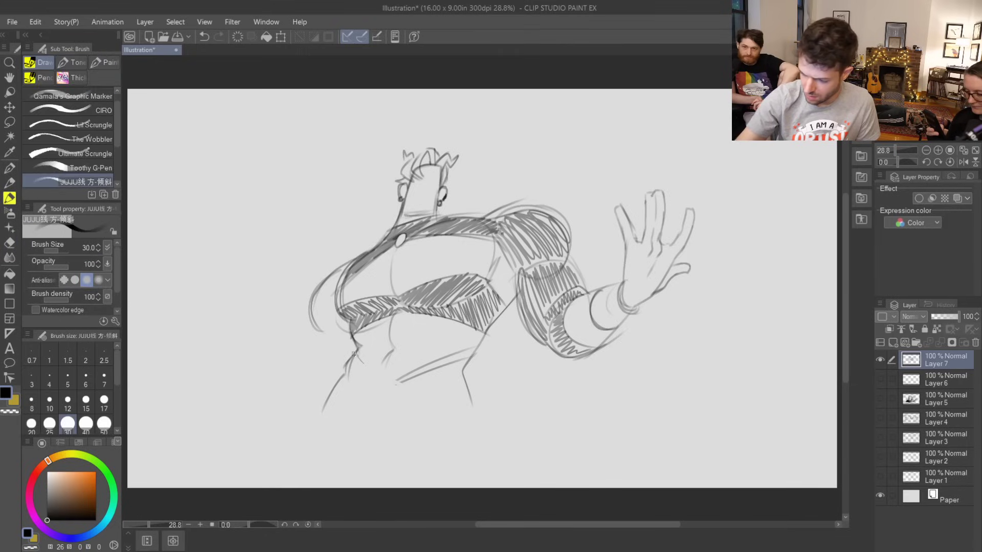
{"action": "mouse_move", "coordinate": [353, 364]}
{"action": "left_mouse_down"}
{"action": "mouse_move", "coordinate": [387, 399]}
{"action": "mouse_move", "coordinate": [452, 352]}
{"action": "left_mouse_up"}
{"action": "key", "text": "e"}
{"action": "key", "text": "b"}
{"action": "left_click_drag", "start_coordinate": [392, 392], "coordinate": [470, 358]}
{"action": "left_click_drag", "start_coordinate": [392, 398], "coordinate": [454, 361]}
{"action": "left_click_drag", "start_coordinate": [392, 350], "coordinate": [386, 380]}
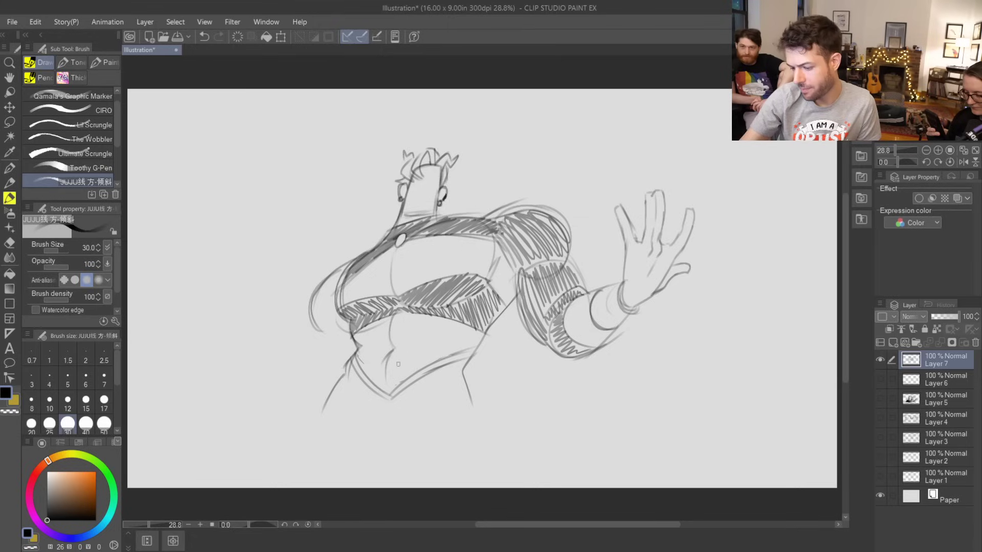
{"action": "left_click_drag", "start_coordinate": [398, 349], "coordinate": [390, 352]}
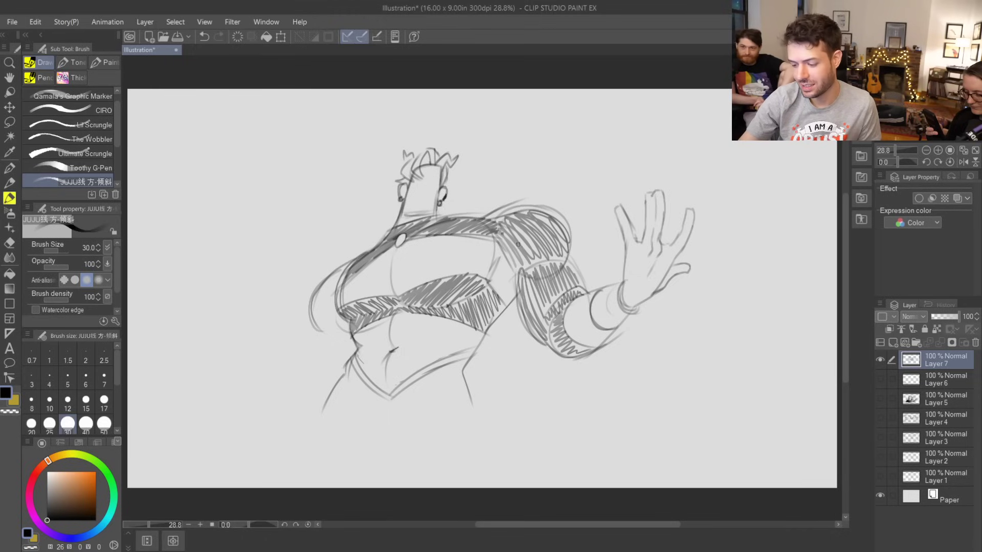
- Darken the right waist line and extend the right hip contour downward in a curve
{"action": "mouse_move", "coordinate": [491, 324]}
{"action": "left_mouse_down"}
{"action": "mouse_move", "coordinate": [465, 364]}
{"action": "mouse_move", "coordinate": [471, 425]}
{"action": "left_mouse_up"}
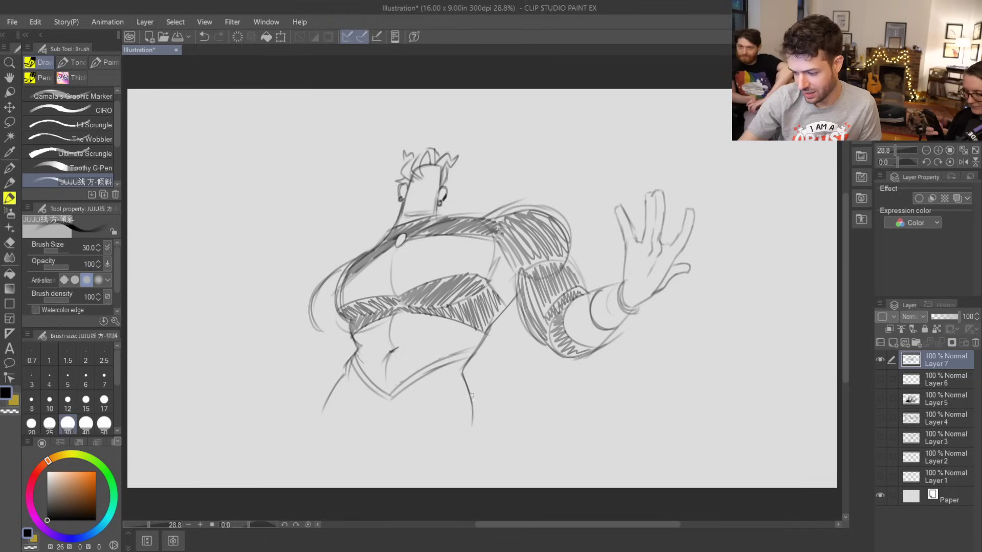
{"action": "left_click_drag", "start_coordinate": [346, 372], "coordinate": [294, 437]}
{"action": "key", "text": "ctrl+z"}
{"action": "mouse_move", "coordinate": [462, 368]}
{"action": "left_mouse_down"}
{"action": "mouse_move", "coordinate": [488, 421]}
{"action": "mouse_move", "coordinate": [471, 429]}
{"action": "left_mouse_up"}
{"action": "key", "text": "ctrl+z"}
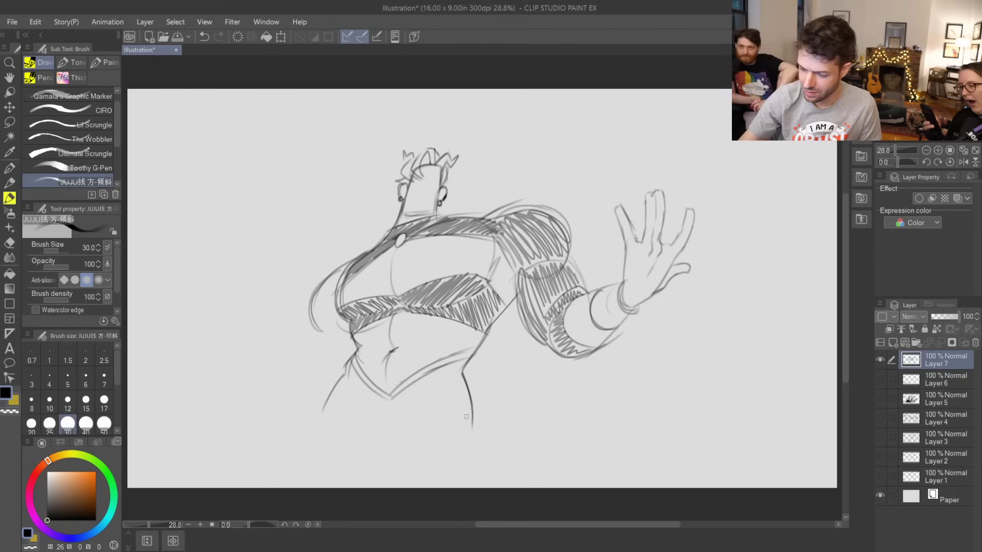
- Try sweeping the right hip curve inward to the canvas's lower edge and adding an inner line below the left hip
{"action": "left_click_drag", "start_coordinate": [469, 397], "coordinate": [420, 486]}
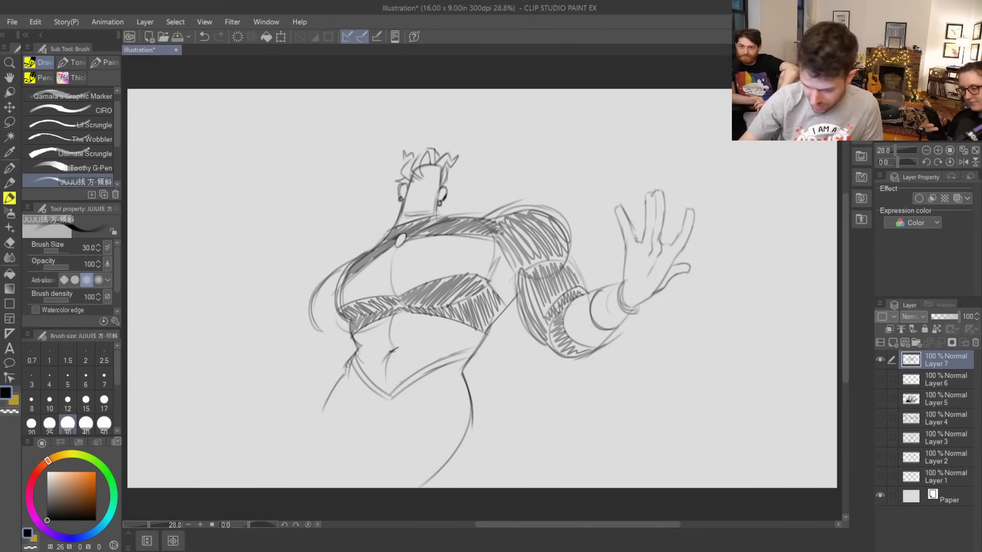
{"action": "left_click_drag", "start_coordinate": [339, 377], "coordinate": [358, 419]}
{"action": "key", "text": "ctrl+z"}
{"action": "key", "text": "ctrl+z"}
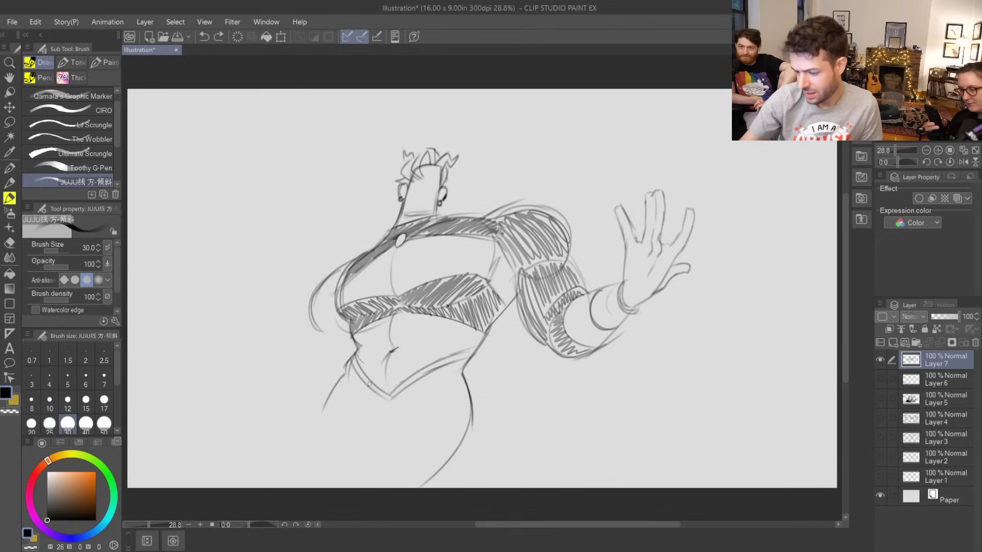
{"action": "left_click_drag", "start_coordinate": [338, 373], "coordinate": [356, 424]}
{"action": "mouse_move", "coordinate": [354, 401]}
{"action": "left_mouse_down"}
{"action": "mouse_move", "coordinate": [357, 438]}
{"action": "mouse_move", "coordinate": [375, 450]}
{"action": "left_mouse_up"}
{"action": "key", "text": "ctrl+z"}
{"action": "mouse_move", "coordinate": [343, 374]}
{"action": "left_mouse_down"}
{"action": "mouse_move", "coordinate": [365, 434]}
{"action": "mouse_move", "coordinate": [387, 443]}
{"action": "mouse_move", "coordinate": [380, 439]}
{"action": "left_mouse_up"}
{"action": "key", "text": "ctrl+z"}
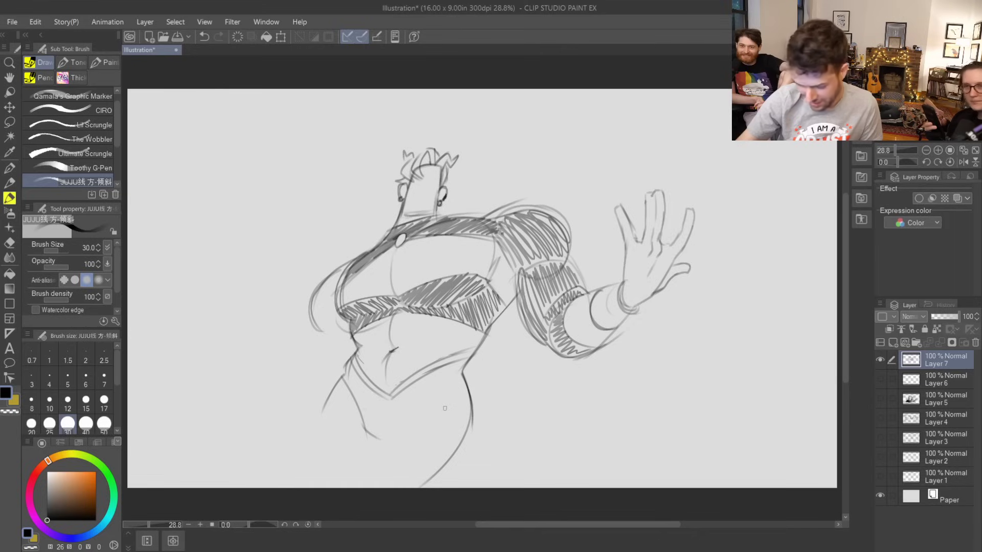
- Try different leg-opening curves below the waistband, and undo the trial lines together with the long right thigh curve
{"action": "left_click_drag", "start_coordinate": [387, 437], "coordinate": [464, 393]}
{"action": "key", "text": "ctrl+z"}
{"action": "key", "text": "ctrl+z"}
{"action": "key", "text": "ctrl+z"}
{"action": "key", "text": "ctrl+z"}
{"action": "mouse_move", "coordinate": [344, 374]}
{"action": "left_mouse_down"}
{"action": "mouse_move", "coordinate": [449, 385]}
{"action": "mouse_move", "coordinate": [403, 381]}
{"action": "mouse_move", "coordinate": [427, 396]}
{"action": "mouse_move", "coordinate": [412, 403]}
{"action": "mouse_move", "coordinate": [444, 378]}
{"action": "mouse_move", "coordinate": [354, 403]}
{"action": "mouse_move", "coordinate": [355, 438]}
{"action": "mouse_move", "coordinate": [393, 462]}
{"action": "left_mouse_up"}
{"action": "key", "text": "ctrl+z"}
{"action": "mouse_move", "coordinate": [345, 398]}
{"action": "left_mouse_down"}
{"action": "mouse_move", "coordinate": [363, 442]}
{"action": "mouse_move", "coordinate": [383, 456]}
{"action": "left_mouse_up"}
{"action": "key", "text": "ctrl+z"}
{"action": "key", "text": "ctrl+z"}
- Draw a curved inner line below the left hip and a short groin curve rising toward the right hip
{"action": "key", "text": "ctrl+z"}
{"action": "key", "text": "ctrl+z"}
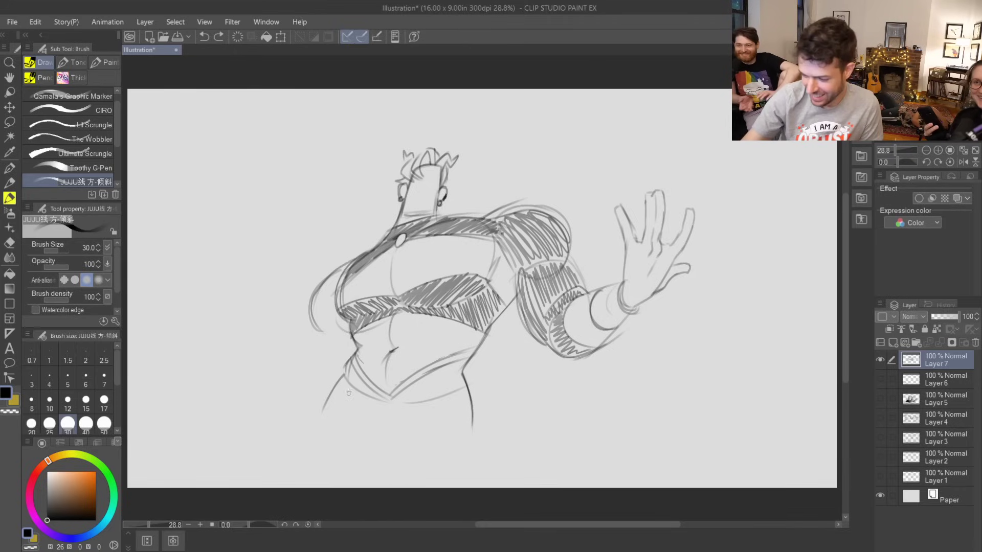
{"action": "mouse_move", "coordinate": [342, 392]}
{"action": "left_mouse_down"}
{"action": "mouse_move", "coordinate": [369, 445]}
{"action": "mouse_move", "coordinate": [465, 409]}
{"action": "left_mouse_up"}
{"action": "key", "text": "ctrl+z"}
{"action": "left_click_drag", "start_coordinate": [394, 448], "coordinate": [457, 409]}
{"action": "key", "text": "ctrl+z"}
{"action": "left_click_drag", "start_coordinate": [394, 444], "coordinate": [450, 408]}
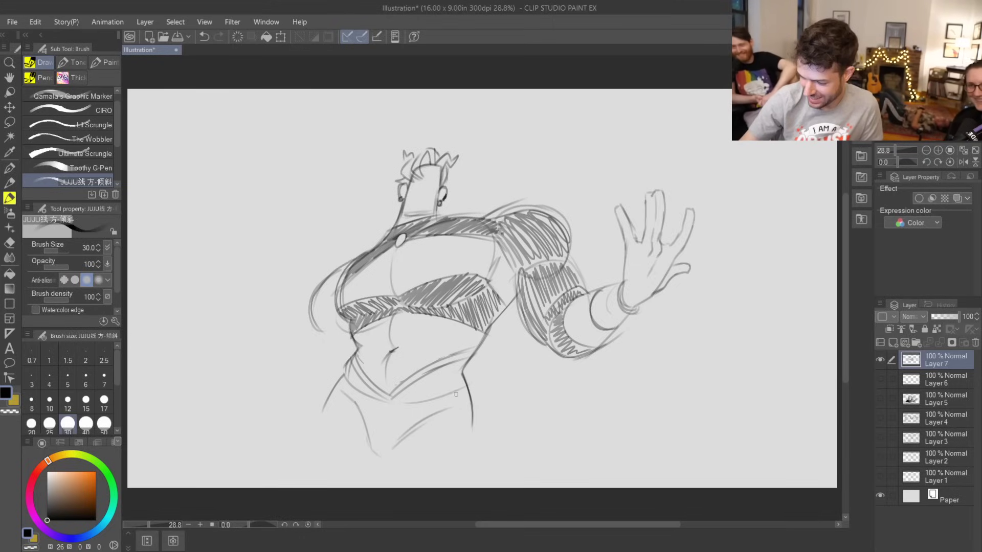
{"action": "key", "text": "ctrl+z"}
{"action": "left_click_drag", "start_coordinate": [394, 448], "coordinate": [455, 404]}
{"action": "key", "text": "ctrl+z"}
{"action": "mouse_move", "coordinate": [394, 448]}
{"action": "left_mouse_down"}
{"action": "mouse_move", "coordinate": [447, 414]}
{"action": "mouse_move", "coordinate": [383, 405]}
{"action": "mouse_move", "coordinate": [389, 394]}
{"action": "mouse_move", "coordinate": [351, 383]}
{"action": "left_mouse_up"}
- Add an oval clasp at the waistband's point and replace the faint curve across the hips with a lower one
{"action": "key", "text": "e"}
{"action": "key", "text": "p"}
{"action": "key", "text": "e"}
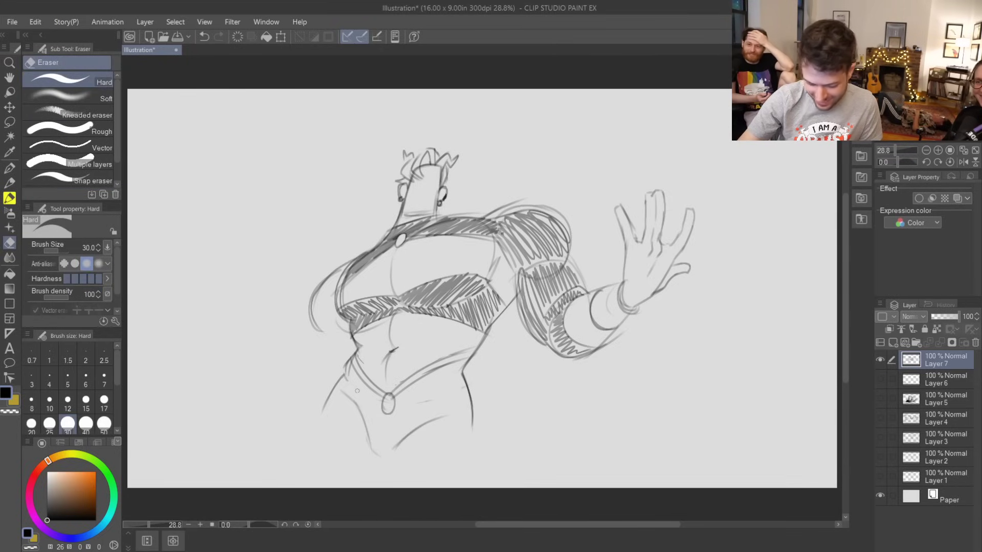
{"action": "key", "text": "b"}
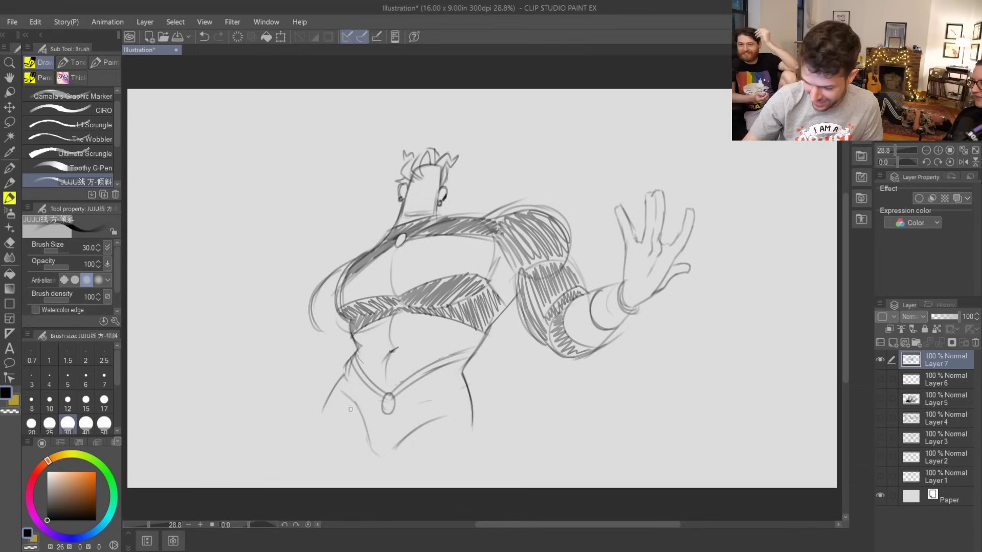
{"action": "left_click_drag", "start_coordinate": [316, 420], "coordinate": [431, 402]}
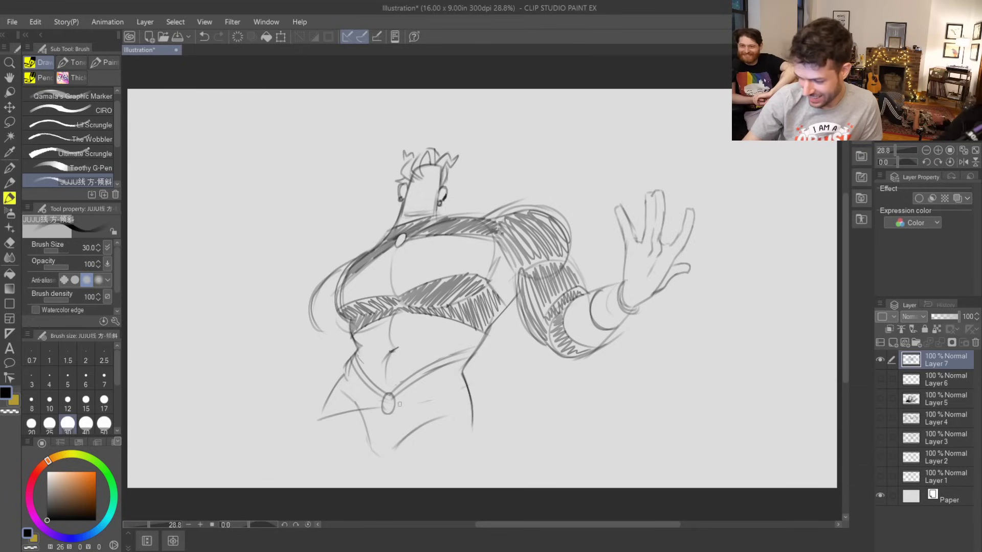
- Draw a curve from the oval clasp down to the right hip and darken the right hip's outline
{"action": "left_click_drag", "start_coordinate": [399, 403], "coordinate": [459, 442]}
{"action": "key", "text": "ctrl+z"}
{"action": "left_click_drag", "start_coordinate": [392, 407], "coordinate": [469, 431]}
{"action": "mouse_move", "coordinate": [480, 341]}
{"action": "left_mouse_down"}
{"action": "mouse_move", "coordinate": [463, 373]}
{"action": "mouse_move", "coordinate": [475, 435]}
{"action": "left_mouse_up"}
{"action": "key", "text": "e"}
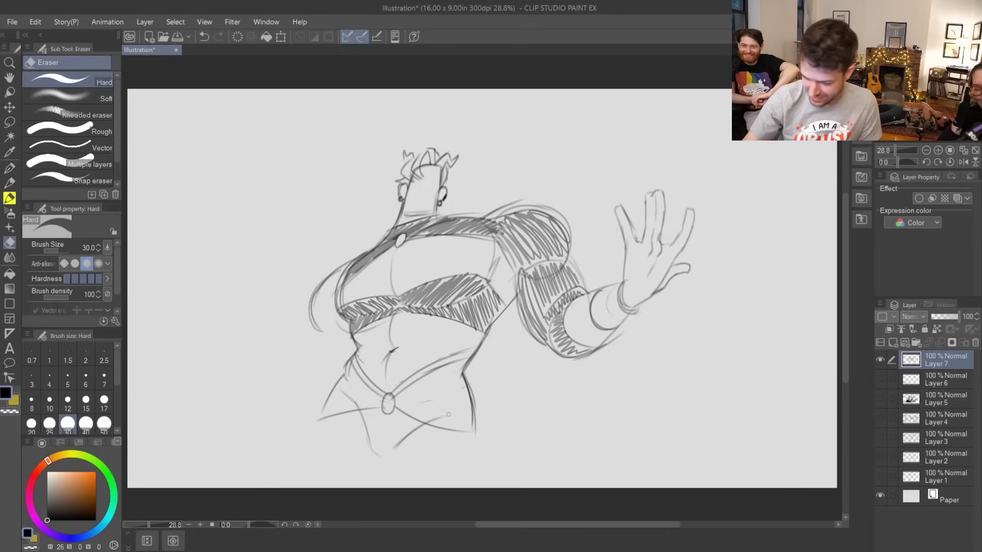
{"action": "key", "text": "b"}
{"action": "key", "text": "ctrl+z"}
{"action": "left_click_drag", "start_coordinate": [432, 413], "coordinate": [454, 407]}
{"action": "key", "text": "ctrl+z"}
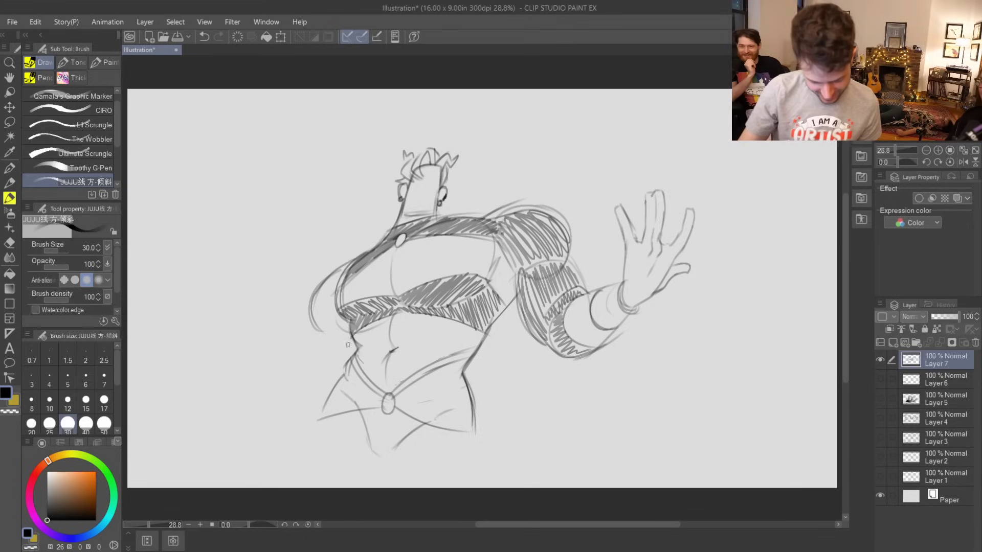
- Darken the left hip's outline below the waist, undoing a trial line that flares outward to the canvas's lower edge
{"action": "left_click_drag", "start_coordinate": [349, 361], "coordinate": [329, 402]}
{"action": "key", "text": "ctrl+z"}
{"action": "key", "text": "ctrl+z"}
{"action": "key", "text": "ctrl+z"}
{"action": "left_click_drag", "start_coordinate": [346, 366], "coordinate": [322, 415]}
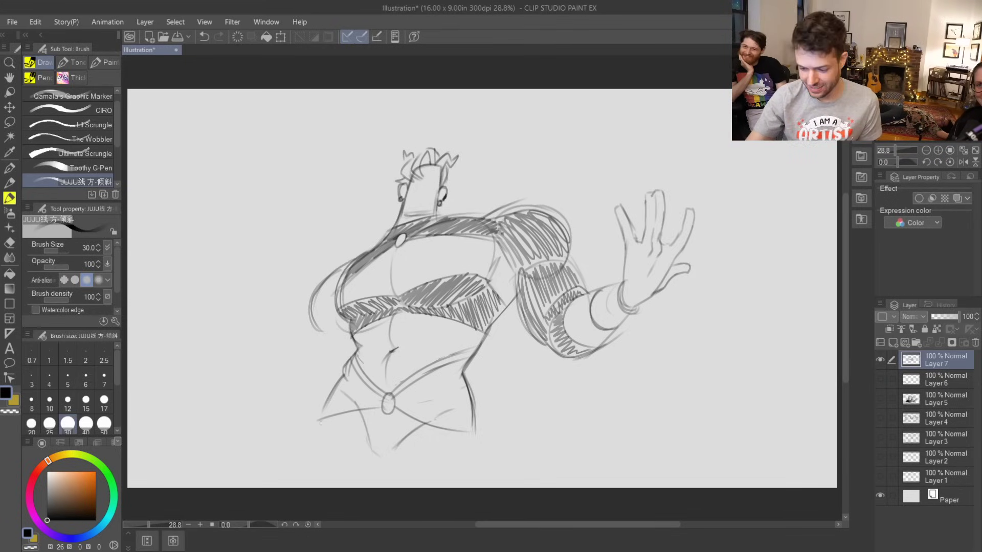
{"action": "left_click_drag", "start_coordinate": [321, 419], "coordinate": [267, 486]}
{"action": "key", "text": "ctrl+z"}
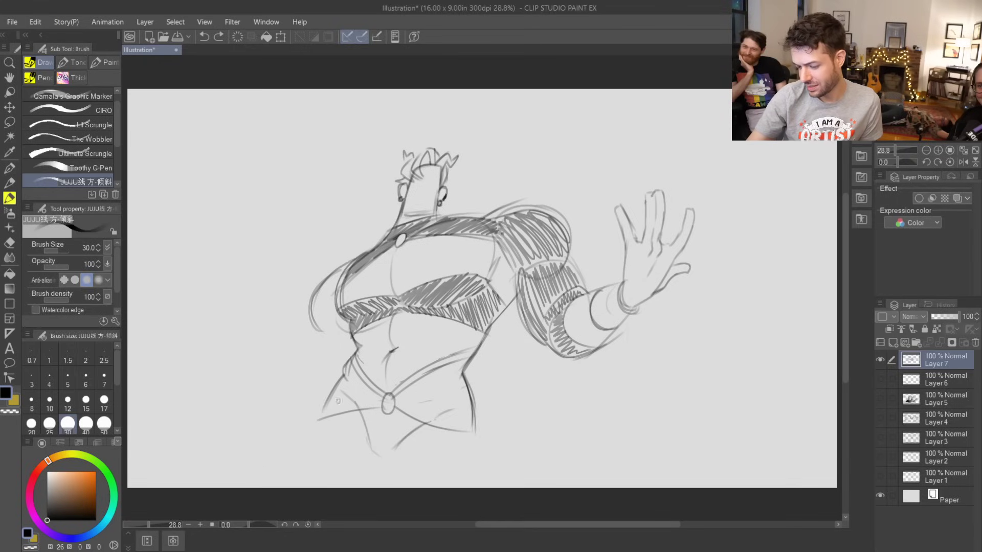
- Extend both thighs to the canvas's lower edge and draw curved leg openings across them
{"action": "left_click_drag", "start_coordinate": [471, 401], "coordinate": [467, 486]}
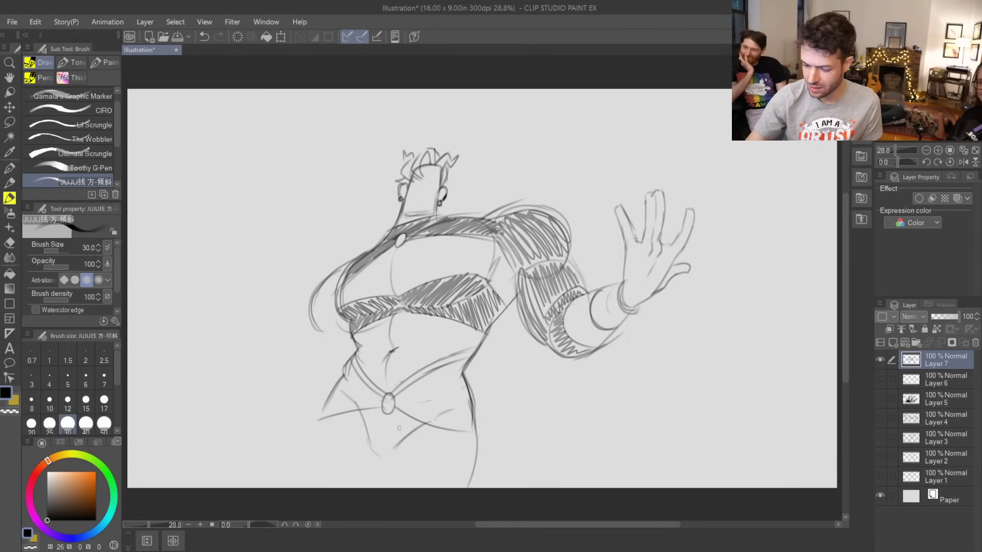
{"action": "left_click_drag", "start_coordinate": [404, 437], "coordinate": [364, 488]}
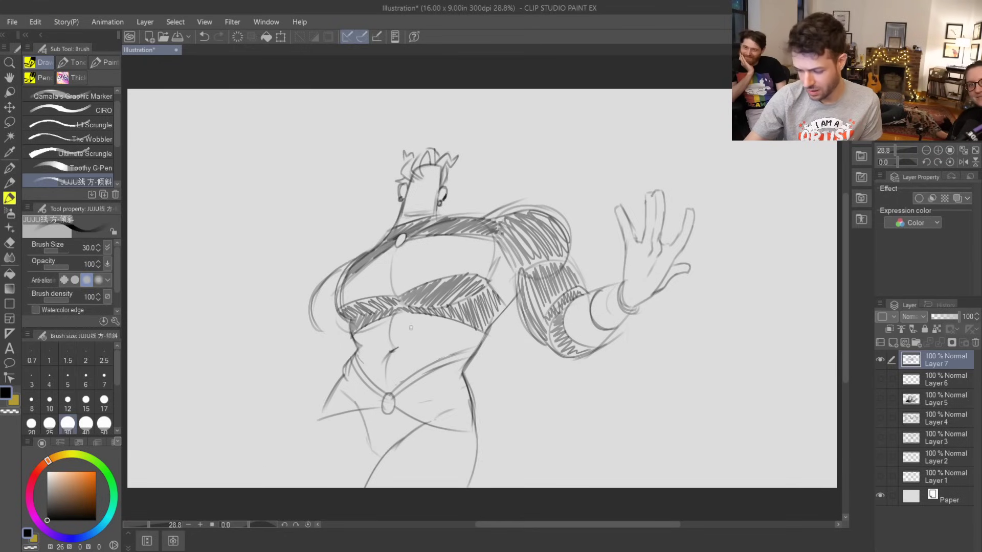
{"action": "mouse_move", "coordinate": [310, 431]}
{"action": "left_mouse_down"}
{"action": "mouse_move", "coordinate": [357, 443]}
{"action": "mouse_move", "coordinate": [369, 457]}
{"action": "left_mouse_up"}
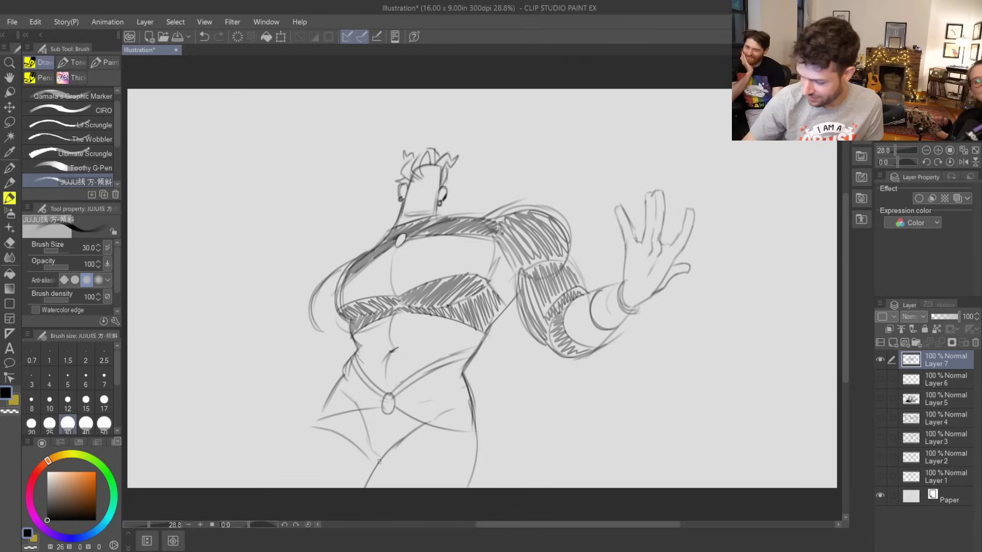
{"action": "left_click_drag", "start_coordinate": [380, 456], "coordinate": [482, 471]}
{"action": "key", "text": "ctrl+z"}
{"action": "left_click_drag", "start_coordinate": [379, 462], "coordinate": [476, 460]}
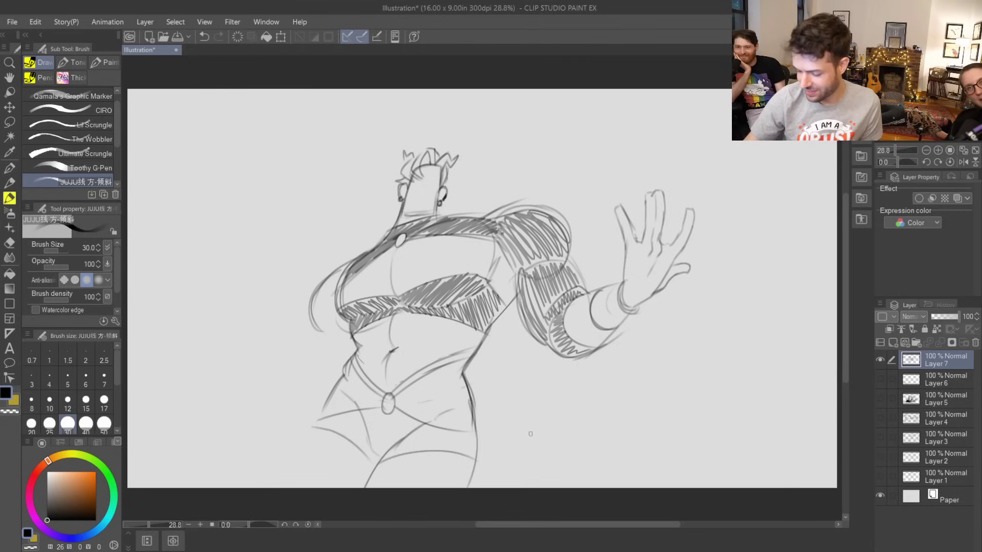
{"action": "left_click_drag", "start_coordinate": [317, 425], "coordinate": [323, 487]}
{"action": "left_click_drag", "start_coordinate": [319, 425], "coordinate": [315, 484]}
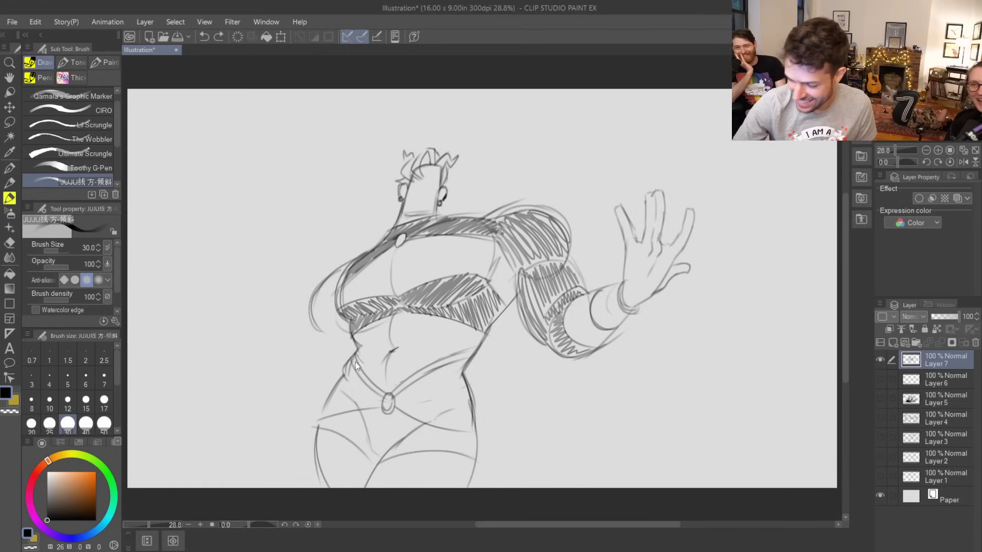
- Shade the pointed waistband and hatch both halves of the briefs between the hips and leg openings
{"action": "mouse_move", "coordinate": [351, 358]}
{"action": "left_mouse_down"}
{"action": "mouse_move", "coordinate": [390, 397]}
{"action": "mouse_move", "coordinate": [474, 351]}
{"action": "left_mouse_up"}
{"action": "mouse_move", "coordinate": [323, 419]}
{"action": "left_mouse_down"}
{"action": "mouse_move", "coordinate": [365, 453]}
{"action": "mouse_move", "coordinate": [350, 414]}
{"action": "mouse_move", "coordinate": [372, 452]}
{"action": "mouse_move", "coordinate": [358, 419]}
{"action": "mouse_move", "coordinate": [373, 431]}
{"action": "mouse_move", "coordinate": [364, 414]}
{"action": "mouse_move", "coordinate": [372, 448]}
{"action": "mouse_move", "coordinate": [367, 415]}
{"action": "mouse_move", "coordinate": [382, 439]}
{"action": "mouse_move", "coordinate": [377, 410]}
{"action": "mouse_move", "coordinate": [416, 425]}
{"action": "mouse_move", "coordinate": [422, 395]}
{"action": "mouse_move", "coordinate": [412, 433]}
{"action": "mouse_move", "coordinate": [386, 390]}
{"action": "mouse_move", "coordinate": [348, 411]}
{"action": "mouse_move", "coordinate": [364, 422]}
{"action": "mouse_move", "coordinate": [364, 414]}
{"action": "mouse_move", "coordinate": [373, 451]}
{"action": "mouse_move", "coordinate": [365, 391]}
{"action": "mouse_move", "coordinate": [372, 450]}
{"action": "mouse_move", "coordinate": [373, 416]}
{"action": "left_mouse_up"}
{"action": "key", "text": "e"}
{"action": "key", "text": "b"}
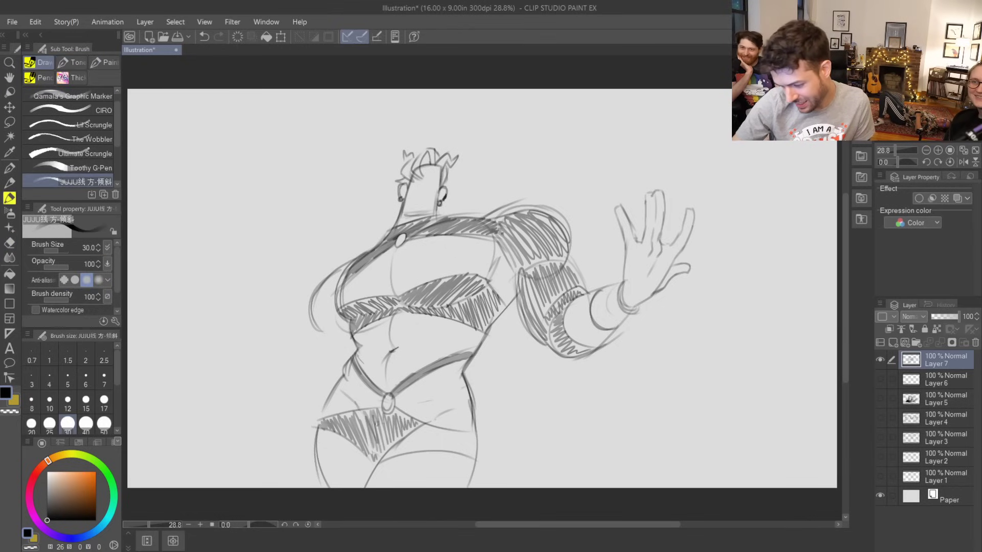
{"action": "key", "text": "ctrl+z"}
{"action": "mouse_move", "coordinate": [394, 449]}
{"action": "left_mouse_down"}
{"action": "mouse_move", "coordinate": [429, 429]}
{"action": "mouse_move", "coordinate": [405, 458]}
{"action": "mouse_move", "coordinate": [448, 432]}
{"action": "mouse_move", "coordinate": [454, 455]}
{"action": "mouse_move", "coordinate": [479, 443]}
{"action": "left_mouse_up"}
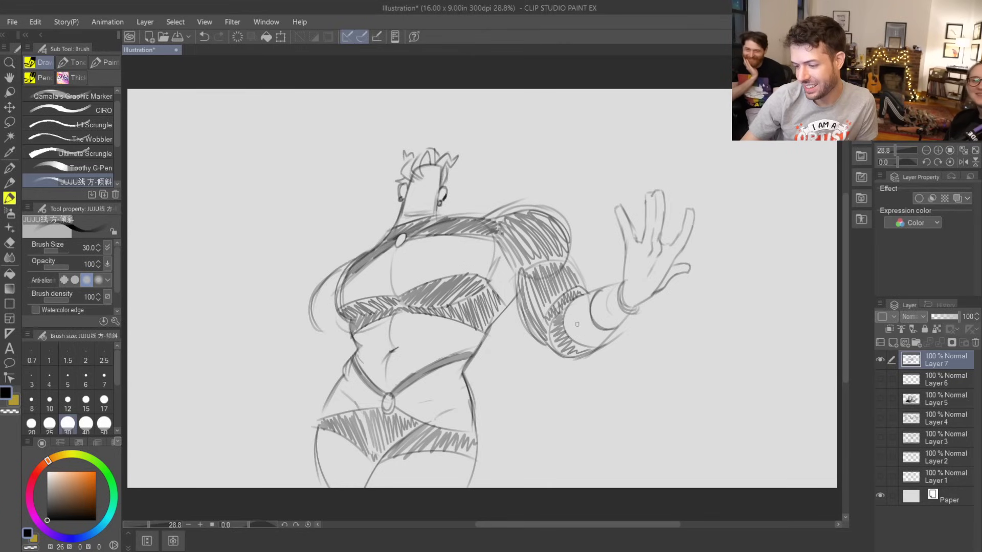
- Try a curved outer line for the lowered left forearm, starting at the elbow and trimmed at its lower end
{"action": "mouse_move", "coordinate": [316, 327]}
{"action": "left_mouse_down"}
{"action": "mouse_move", "coordinate": [319, 341]}
{"action": "mouse_move", "coordinate": [340, 343]}
{"action": "mouse_move", "coordinate": [276, 408]}
{"action": "left_mouse_up"}
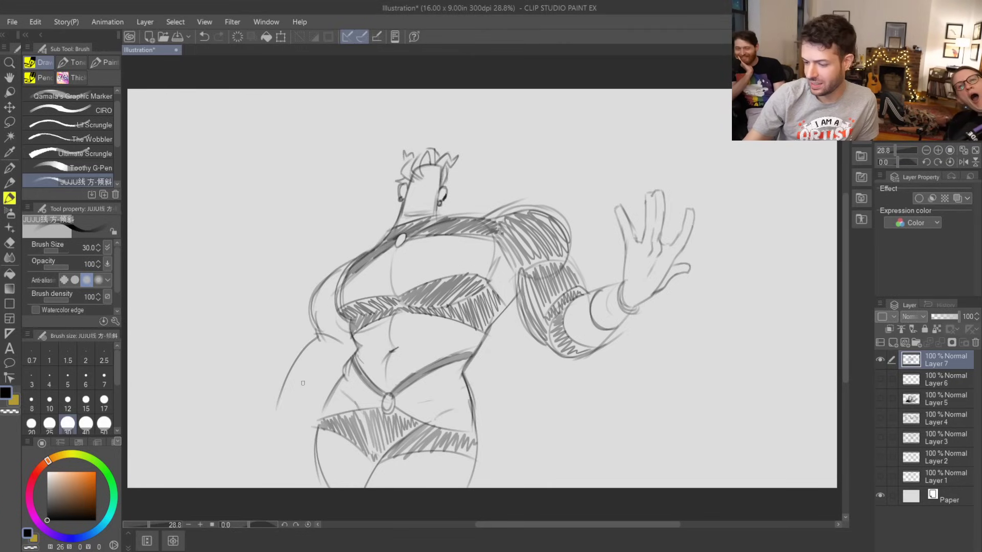
{"action": "mouse_move", "coordinate": [320, 333]}
{"action": "left_mouse_down"}
{"action": "mouse_move", "coordinate": [291, 400]}
{"action": "mouse_move", "coordinate": [222, 444]}
{"action": "left_mouse_up"}
{"action": "key", "text": "ctrl+z"}
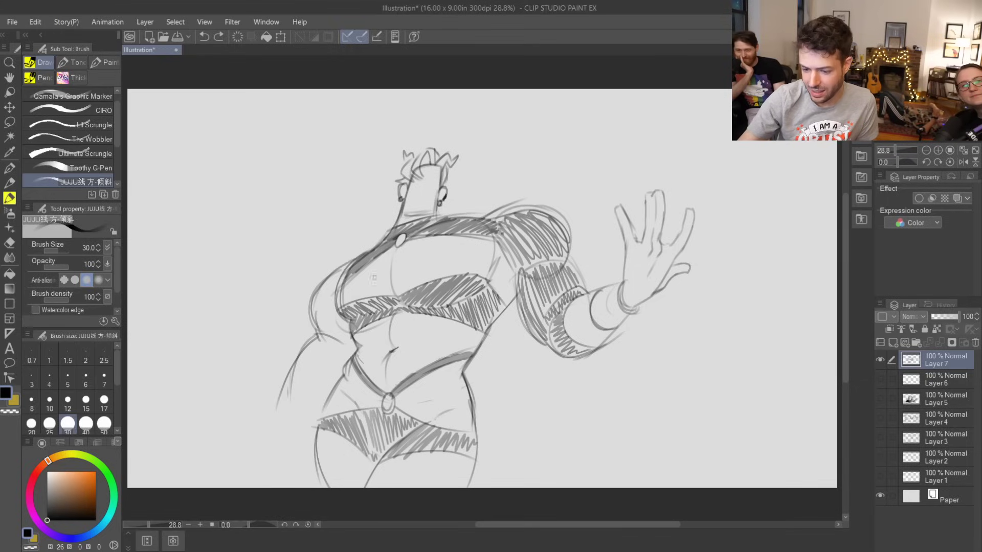
{"action": "key", "text": "e"}
{"action": "mouse_move", "coordinate": [282, 397]}
{"action": "left_mouse_down"}
{"action": "mouse_move", "coordinate": [289, 366]}
{"action": "mouse_move", "coordinate": [278, 407]}
{"action": "left_mouse_up"}
{"action": "key", "text": "b"}
{"action": "mouse_move", "coordinate": [317, 334]}
{"action": "left_mouse_down"}
{"action": "mouse_move", "coordinate": [303, 344]}
{"action": "mouse_move", "coordinate": [291, 402]}
{"action": "left_mouse_up"}
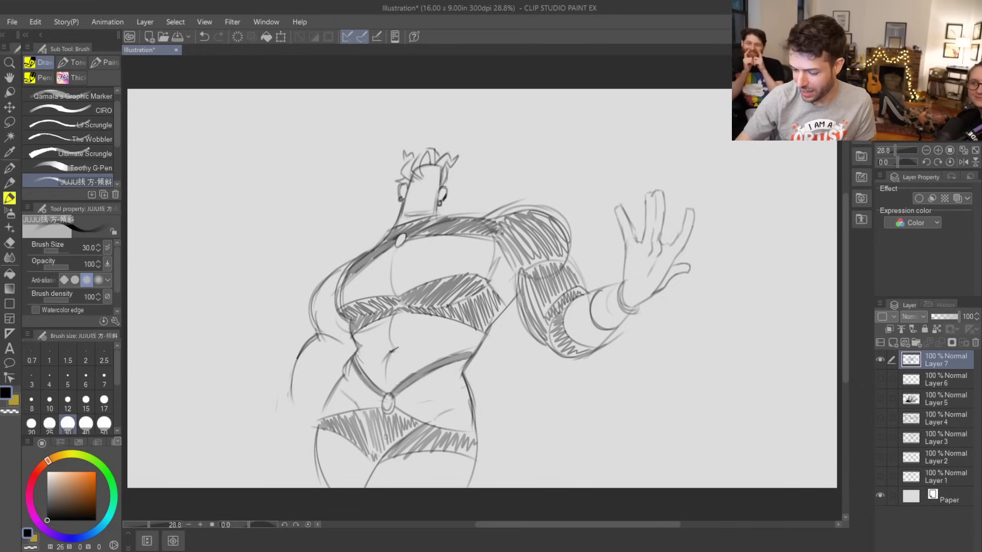
- Move the figure slightly right and up, and extend the thigh lines back to the canvas's lower edge
{"action": "key", "text": "k"}
{"action": "left_click_drag", "start_coordinate": [593, 388], "coordinate": [619, 384]}
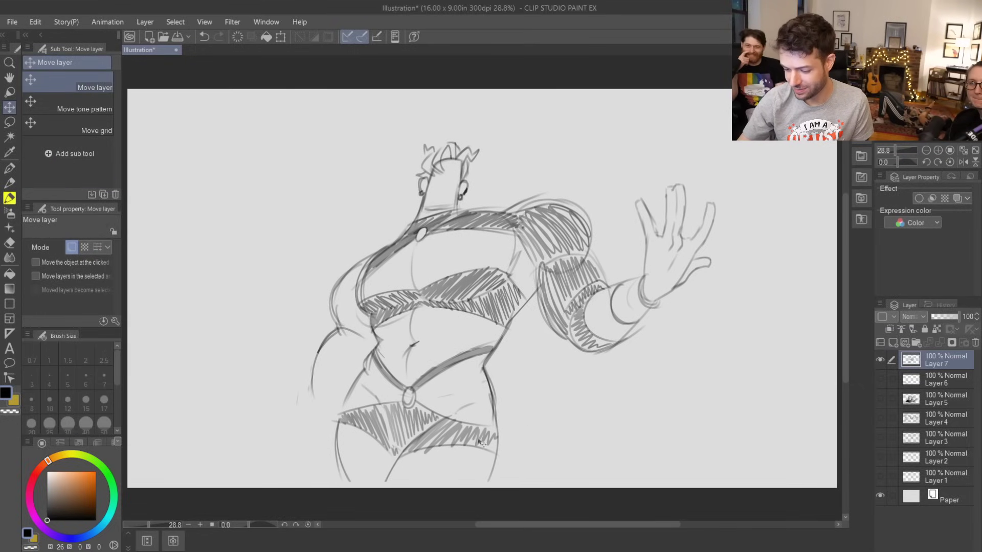
{"action": "key", "text": "b"}
{"action": "left_click_drag", "start_coordinate": [400, 457], "coordinate": [383, 488]}
{"action": "left_click_drag", "start_coordinate": [493, 462], "coordinate": [479, 488]}
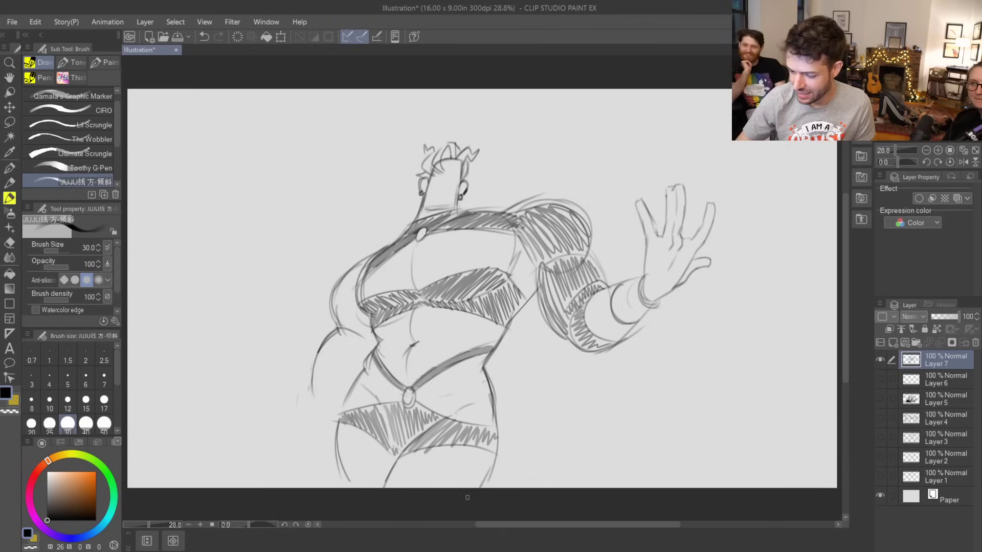
- Try reshaping the lowered left arm with a shorter curve below the elbow and a long line flaring outward from it
{"action": "left_click_drag", "start_coordinate": [341, 326], "coordinate": [370, 328]}
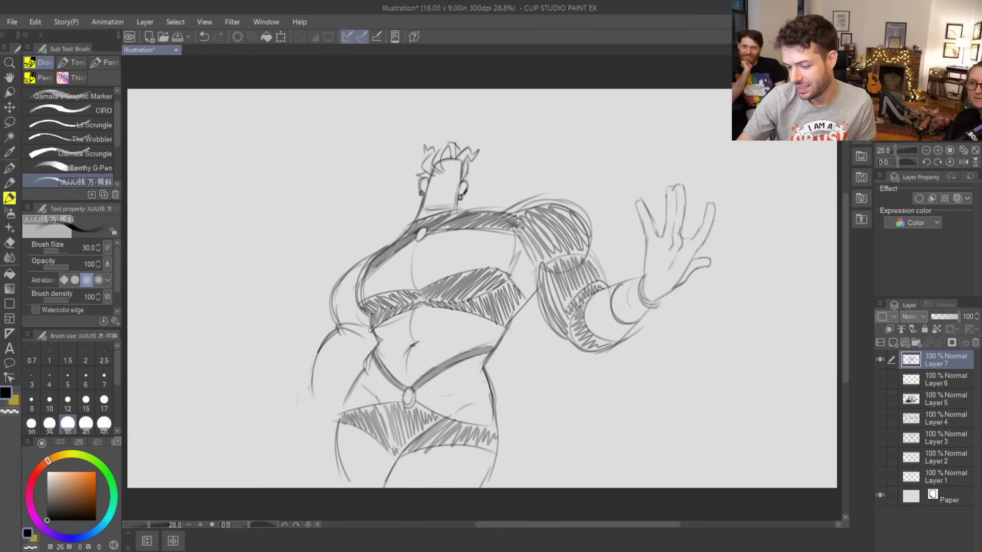
{"action": "left_click_drag", "start_coordinate": [310, 385], "coordinate": [238, 453]}
{"action": "key", "text": "ctrl+z"}
{"action": "key", "text": "e"}
{"action": "left_click_drag", "start_coordinate": [325, 339], "coordinate": [310, 390]}
{"action": "key", "text": "b"}
{"action": "left_click_drag", "start_coordinate": [334, 330], "coordinate": [315, 401]}
{"action": "key", "text": "ctrl+z"}
{"action": "left_click_drag", "start_coordinate": [339, 326], "coordinate": [316, 382]}
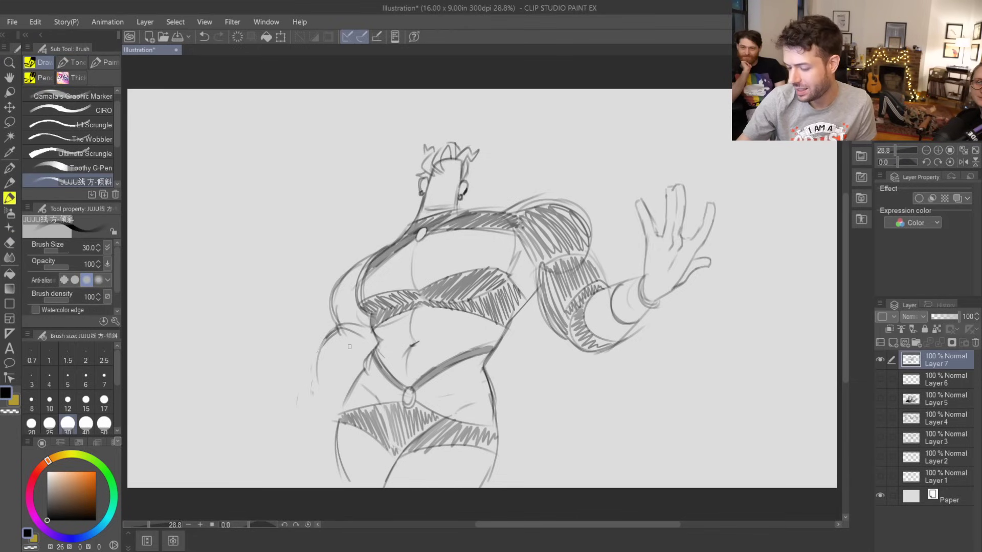
{"action": "left_click_drag", "start_coordinate": [315, 348], "coordinate": [312, 382]}
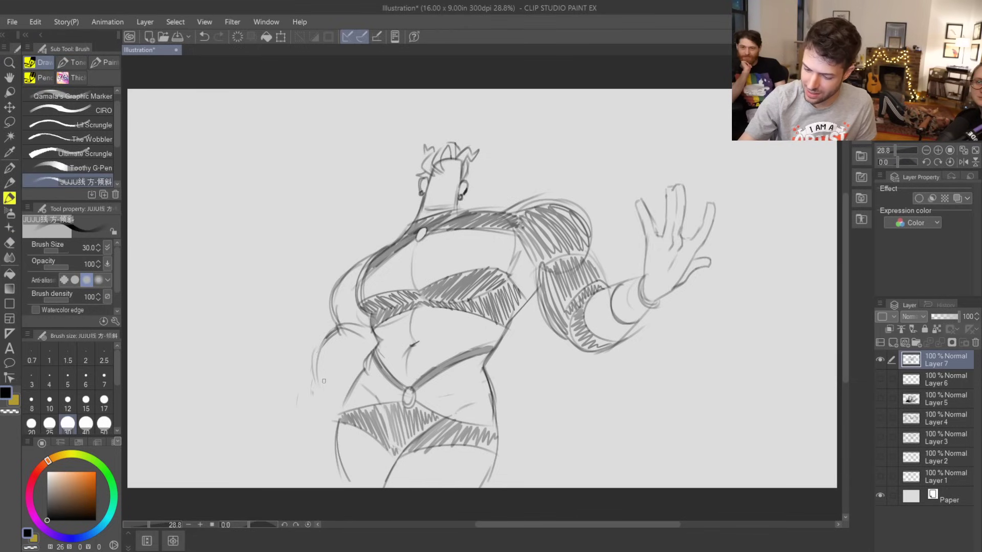
{"action": "left_click_drag", "start_coordinate": [315, 384], "coordinate": [253, 426]}
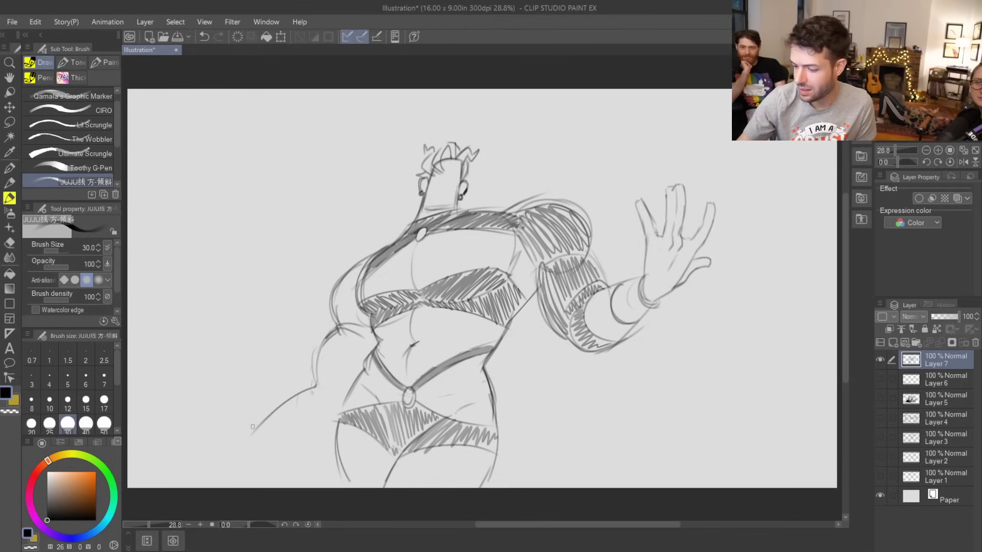
- Undo the flaring arm lines and try other strokes running from the left elbow toward the waist and outward
{"action": "key", "text": "ctrl+z"}
{"action": "key", "text": "ctrl+z"}
{"action": "key", "text": "ctrl+z"}
{"action": "mouse_move", "coordinate": [311, 393]}
{"action": "left_mouse_down"}
{"action": "mouse_move", "coordinate": [331, 329]}
{"action": "mouse_move", "coordinate": [315, 364]}
{"action": "mouse_move", "coordinate": [332, 336]}
{"action": "mouse_move", "coordinate": [358, 325]}
{"action": "mouse_move", "coordinate": [342, 310]}
{"action": "mouse_move", "coordinate": [358, 371]}
{"action": "left_mouse_up"}
{"action": "key", "text": "e"}
{"action": "key", "text": "b"}
{"action": "key", "text": "ctrl+z"}
{"action": "mouse_move", "coordinate": [342, 324]}
{"action": "left_mouse_down"}
{"action": "mouse_move", "coordinate": [341, 366]}
{"action": "mouse_move", "coordinate": [283, 434]}
{"action": "left_mouse_up"}
{"action": "key", "text": "ctrl+z"}
{"action": "key", "text": "ctrl+z"}
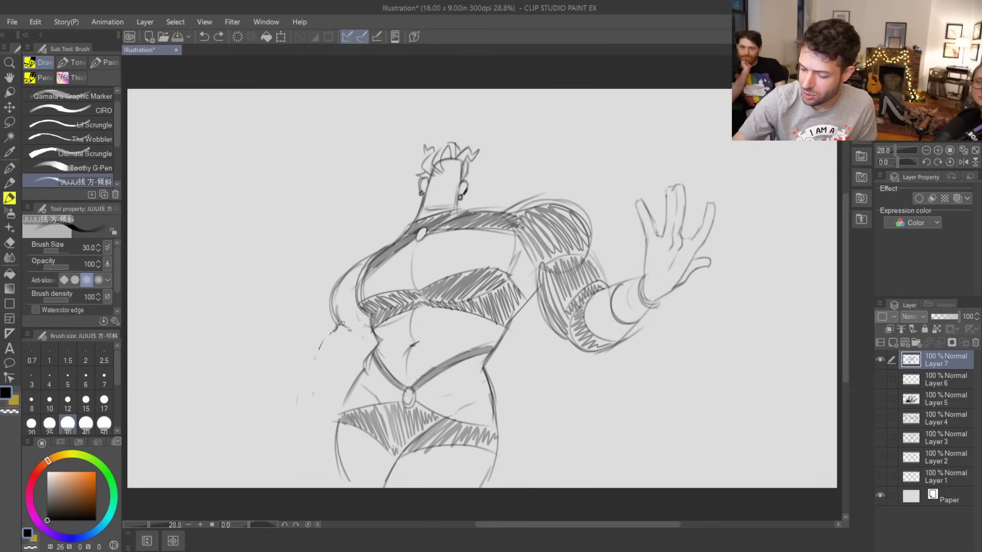
- Erase the leftover forearm stroke below the left elbow
{"action": "left_click_drag", "start_coordinate": [342, 323], "coordinate": [356, 366]}
{"action": "key", "text": "ctrl+z"}
{"action": "key", "text": "e"}
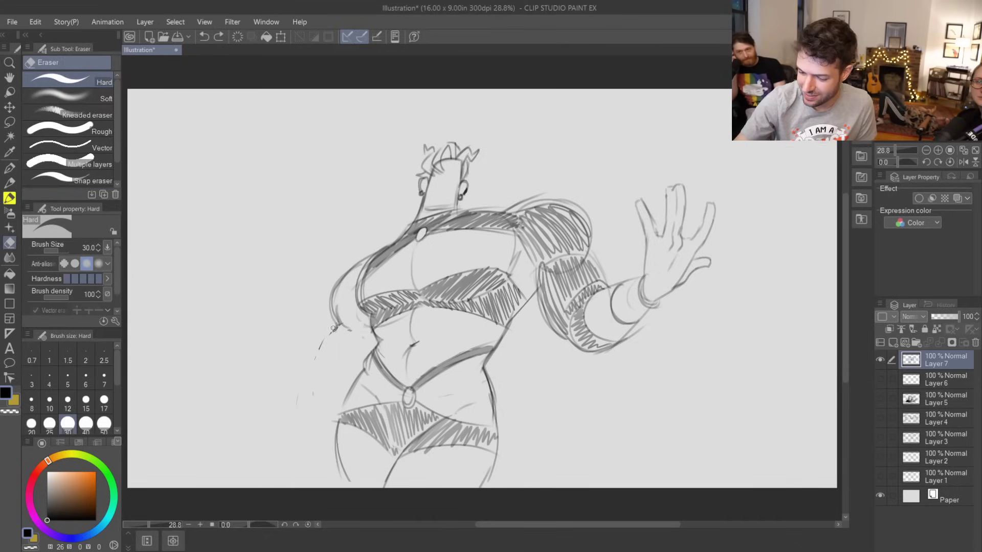
{"action": "left_click_drag", "start_coordinate": [329, 335], "coordinate": [333, 318]}
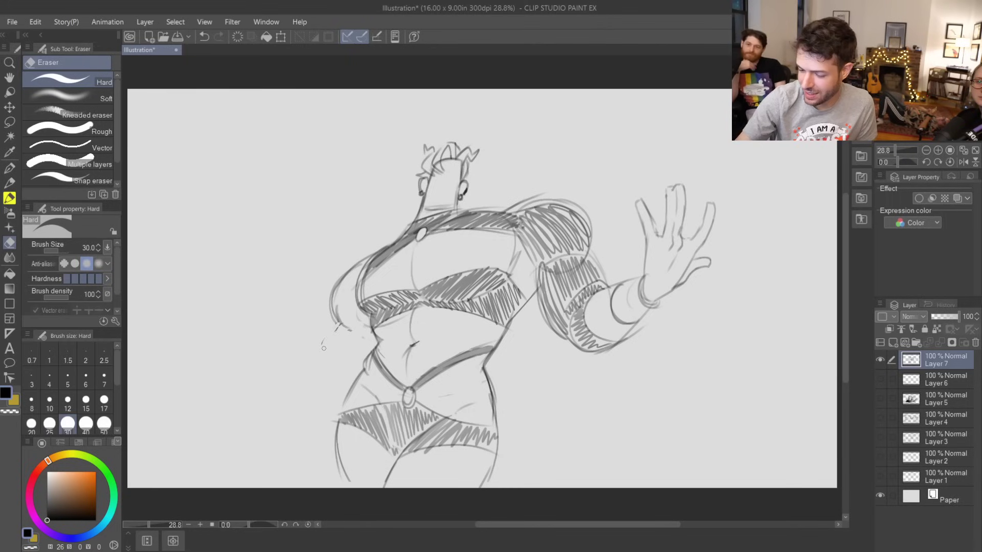
- Draw a lowered left arm line flaring outward below the elbow, ending in a rough hand with an inner line toward the hip
{"action": "key", "text": "b"}
{"action": "mouse_move", "coordinate": [342, 329]}
{"action": "left_mouse_down"}
{"action": "mouse_move", "coordinate": [335, 388]}
{"action": "mouse_move", "coordinate": [307, 396]}
{"action": "mouse_move", "coordinate": [267, 431]}
{"action": "left_mouse_up"}
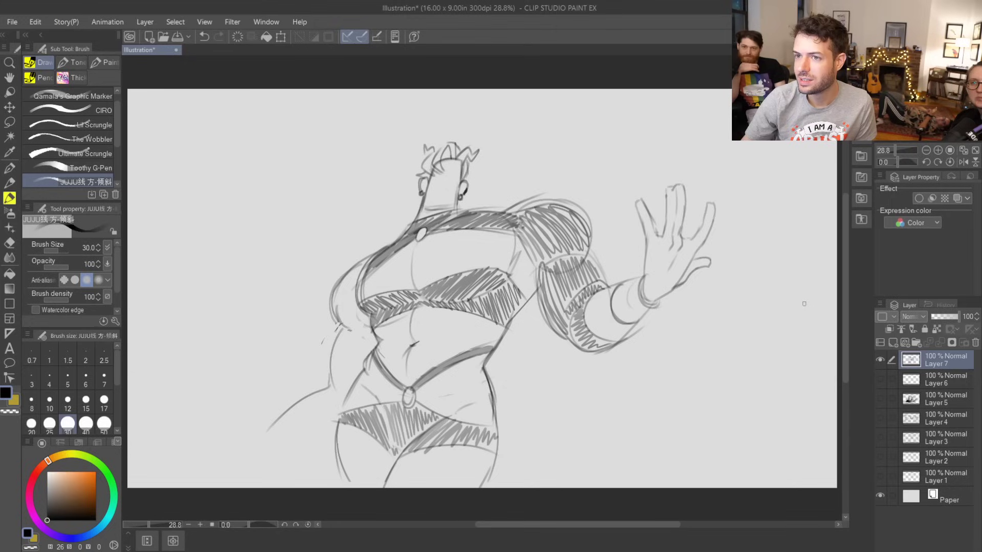
{"action": "left_click_drag", "start_coordinate": [270, 428], "coordinate": [254, 481]}
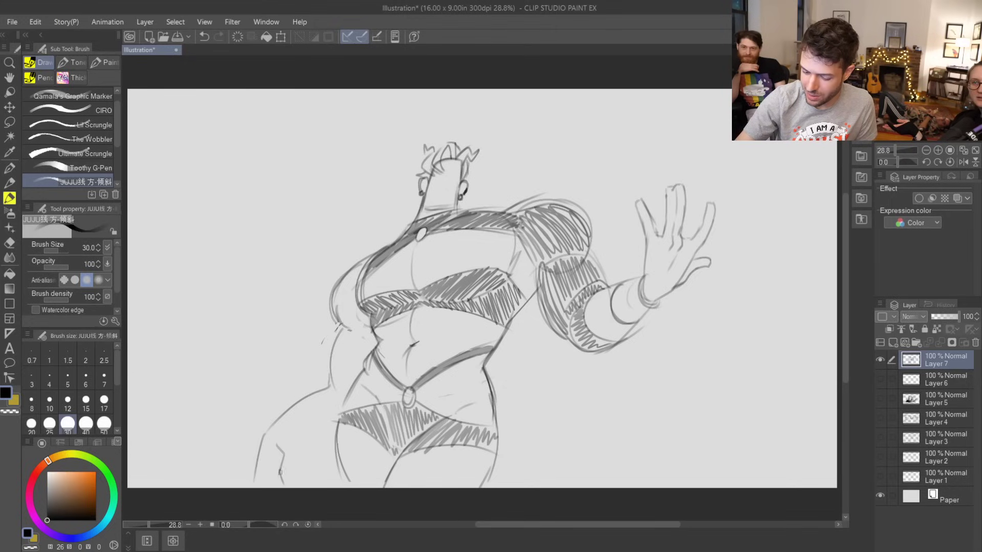
{"action": "mouse_move", "coordinate": [278, 471]}
{"action": "left_mouse_down"}
{"action": "mouse_move", "coordinate": [281, 487]}
{"action": "mouse_move", "coordinate": [273, 483]}
{"action": "left_mouse_up"}
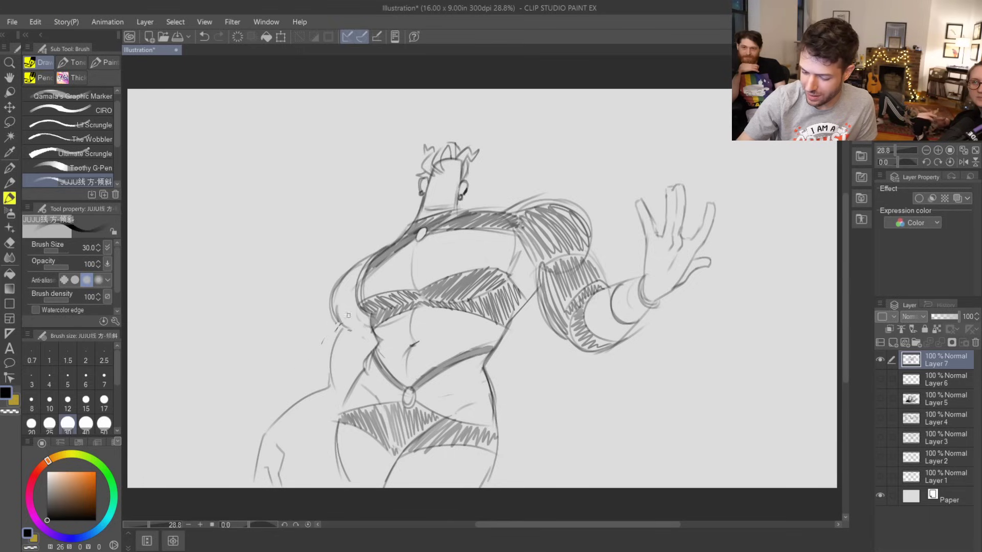
{"action": "left_click_drag", "start_coordinate": [282, 448], "coordinate": [327, 433]}
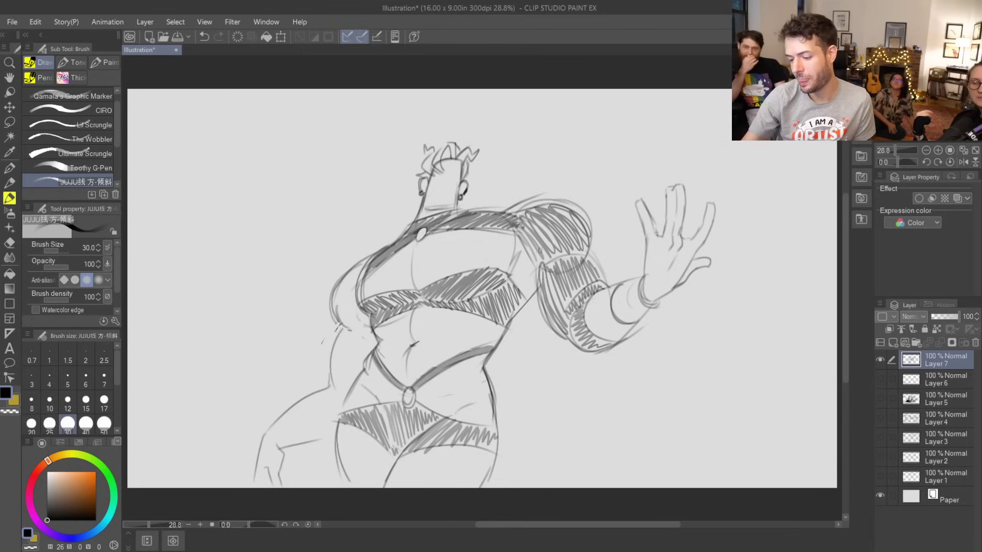
- Lasso the lowered left arm and hand, shift them slightly upward, and clear the selection
{"action": "key", "text": "m"}
{"action": "mouse_move", "coordinate": [218, 480]}
{"action": "left_mouse_down"}
{"action": "mouse_move", "coordinate": [241, 391]}
{"action": "mouse_move", "coordinate": [361, 345]}
{"action": "mouse_move", "coordinate": [307, 483]}
{"action": "left_mouse_up"}
{"action": "key", "text": "ctrl+t"}
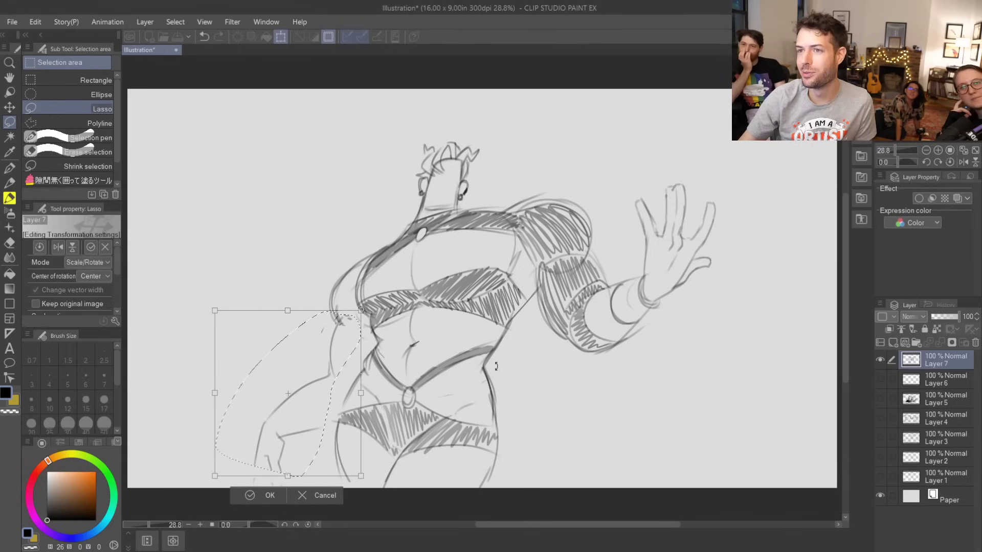
{"action": "key", "text": "o"}
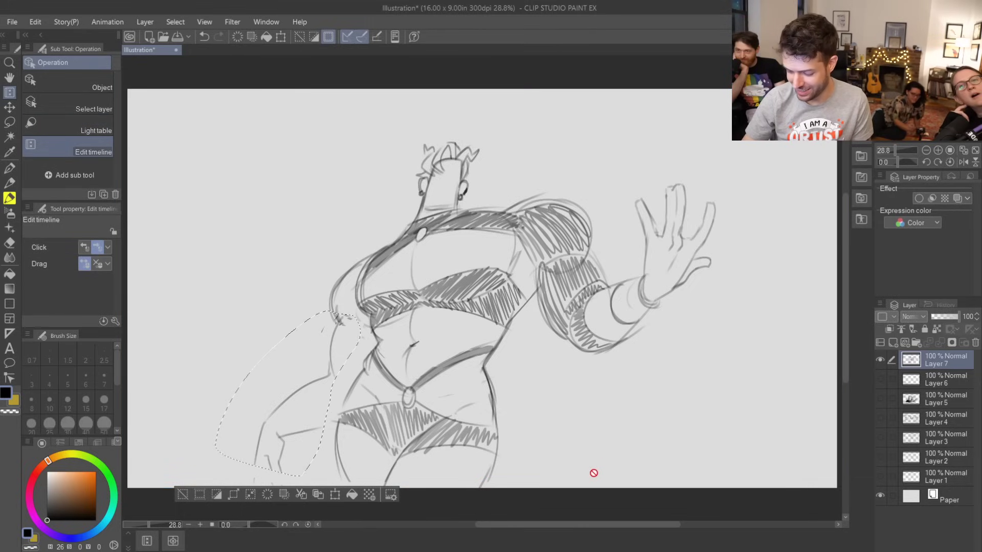
{"action": "key", "text": "m"}
{"action": "key", "text": "ctrl+d"}
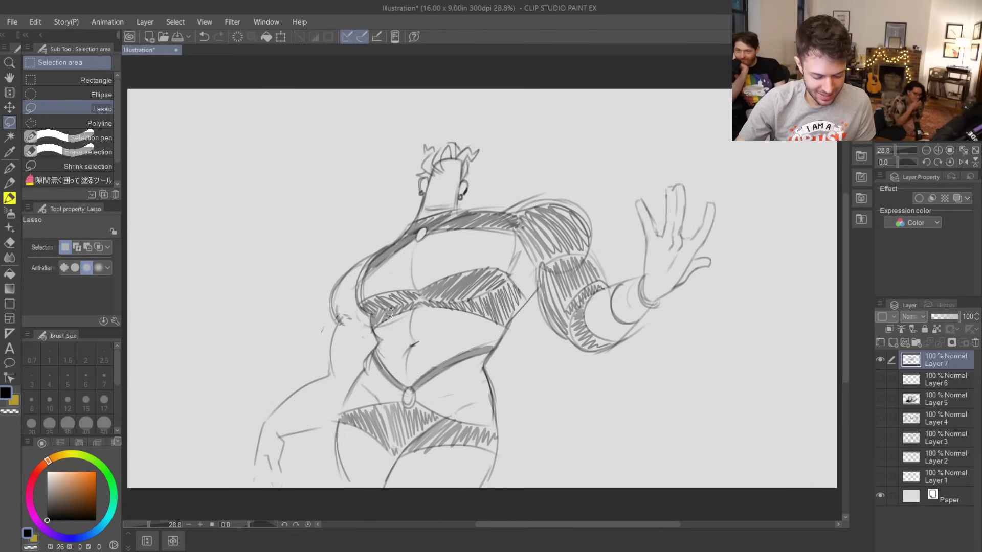
- Add curved bands around the left arm below the elbow and a small bump where the line flares outward
{"action": "key", "text": "b"}
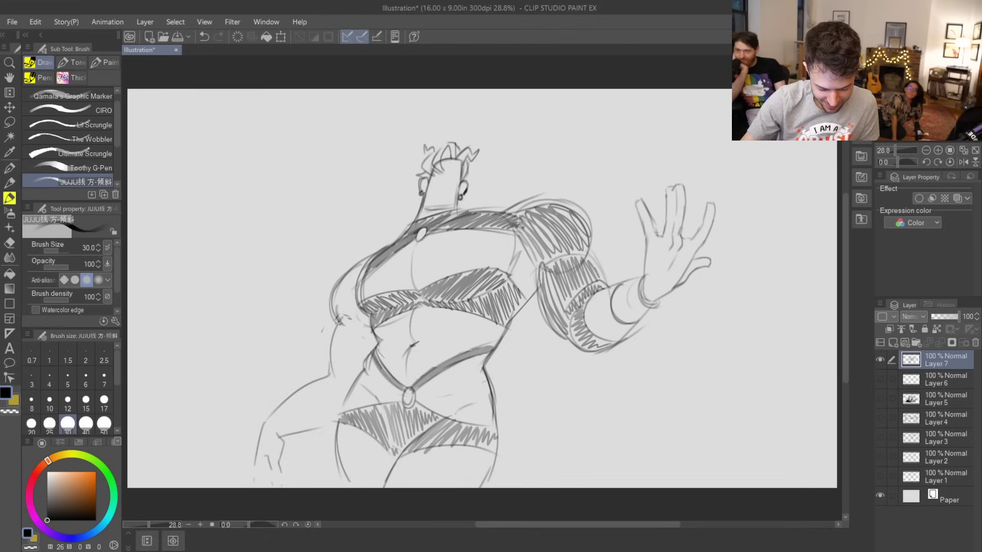
{"action": "mouse_move", "coordinate": [339, 321]}
{"action": "left_mouse_down"}
{"action": "mouse_move", "coordinate": [380, 328]}
{"action": "mouse_move", "coordinate": [368, 348]}
{"action": "left_mouse_up"}
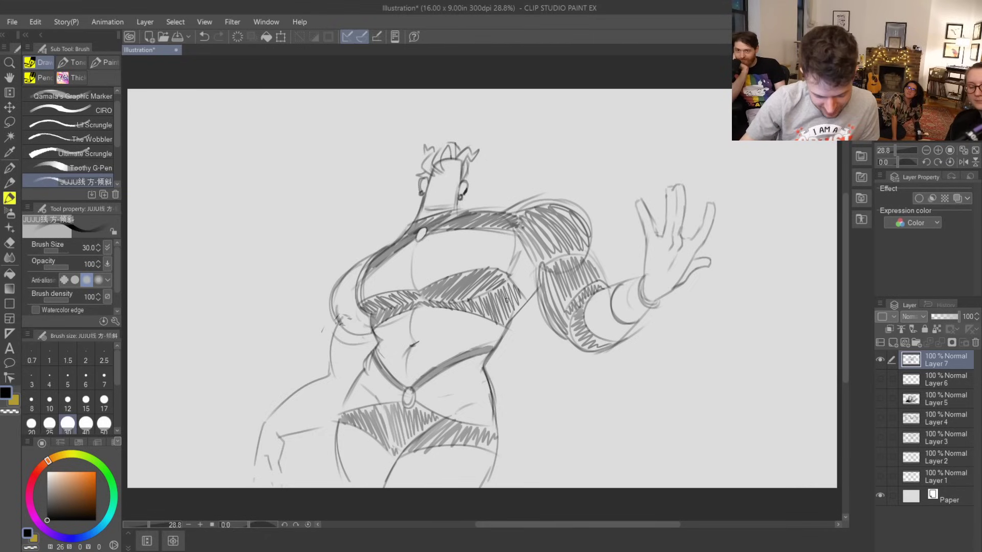
{"action": "mouse_move", "coordinate": [331, 354]}
{"action": "left_mouse_down"}
{"action": "mouse_move", "coordinate": [377, 347]}
{"action": "mouse_move", "coordinate": [320, 372]}
{"action": "left_mouse_up"}
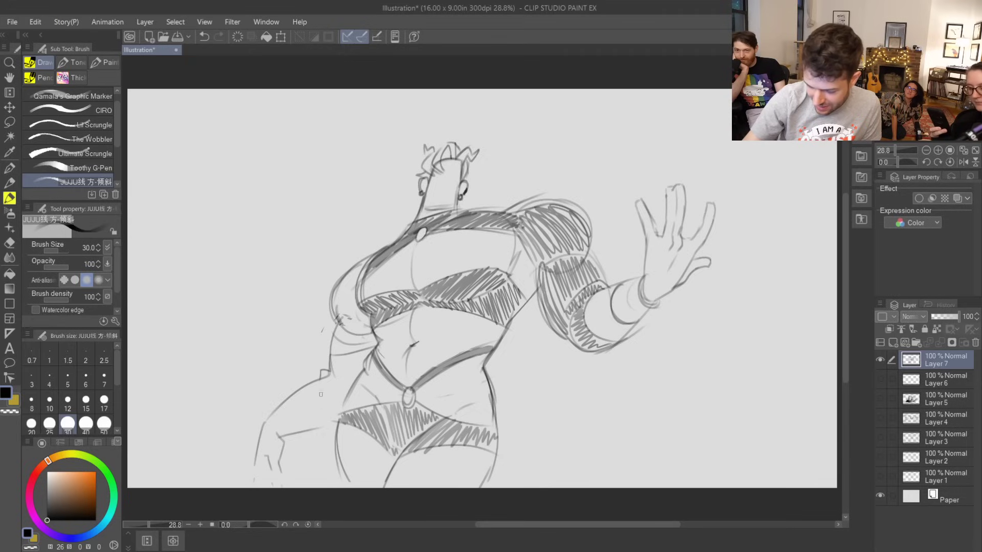
- Redraw the flared left shape down to the canvas's lower edge and erase the rough hand with a size 150 eraser
{"action": "mouse_move", "coordinate": [322, 464]}
{"action": "left_mouse_down"}
{"action": "mouse_move", "coordinate": [323, 384]}
{"action": "mouse_move", "coordinate": [304, 391]}
{"action": "mouse_move", "coordinate": [245, 485]}
{"action": "left_mouse_up"}
{"action": "key", "text": "e"}
{"action": "key", "text": "]"}
{"action": "key", "text": "]"}
{"action": "key", "text": "]"}
{"action": "key", "text": "]"}
{"action": "key", "text": "]"}
{"action": "key", "text": "]"}
{"action": "key", "text": "]"}
{"action": "key", "text": "]"}
{"action": "mouse_move", "coordinate": [274, 454]}
{"action": "left_mouse_down"}
{"action": "mouse_move", "coordinate": [269, 463]}
{"action": "mouse_move", "coordinate": [299, 423]}
{"action": "left_mouse_up"}
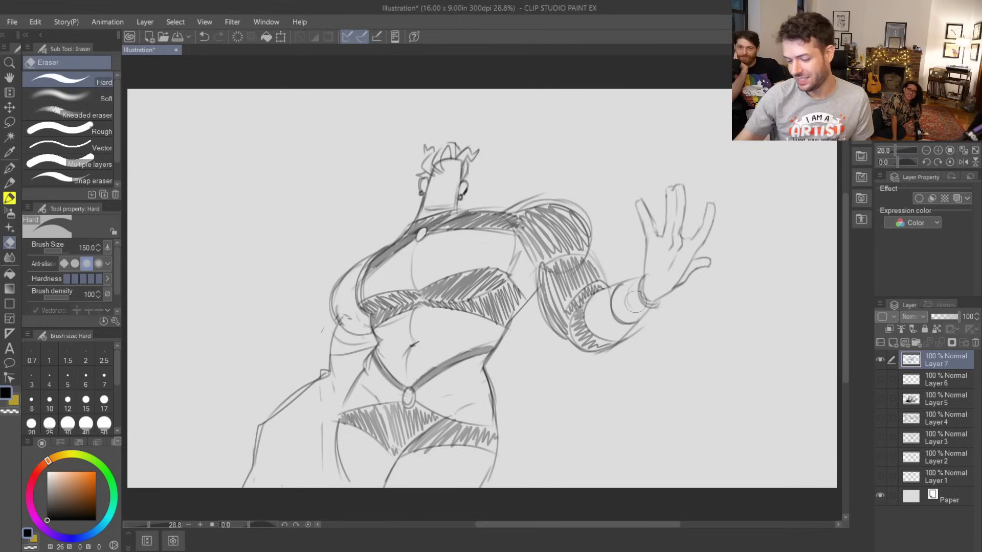
{"action": "key", "text": "b"}
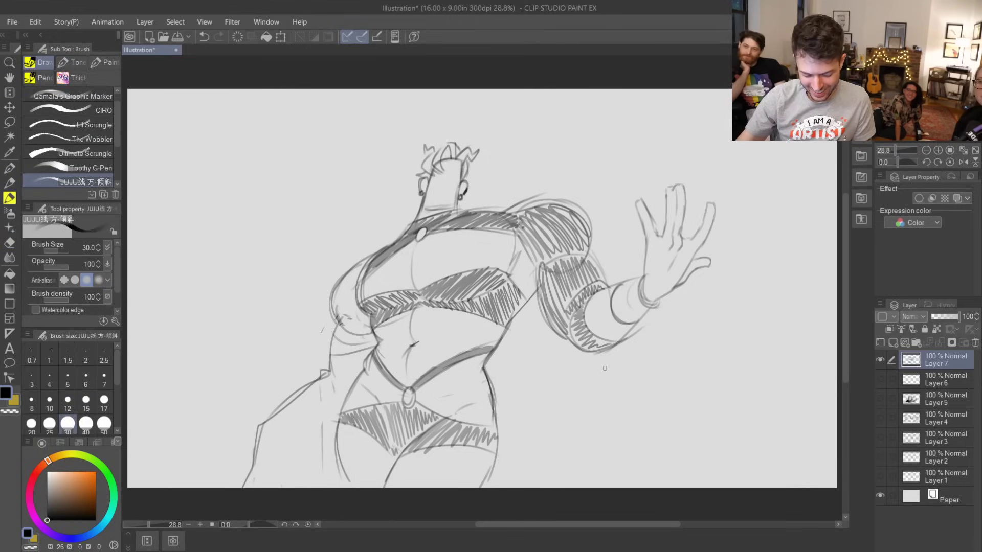
- Draw a curved line flaring outward from the figure's right-hand waist down to the canvas's lower edge
{"action": "key", "text": "b"}
{"action": "mouse_move", "coordinate": [499, 346]}
{"action": "left_mouse_down"}
{"action": "mouse_move", "coordinate": [507, 380]}
{"action": "mouse_move", "coordinate": [552, 437]}
{"action": "left_mouse_up"}
{"action": "key", "text": "ctrl+z"}
{"action": "key", "text": "b"}
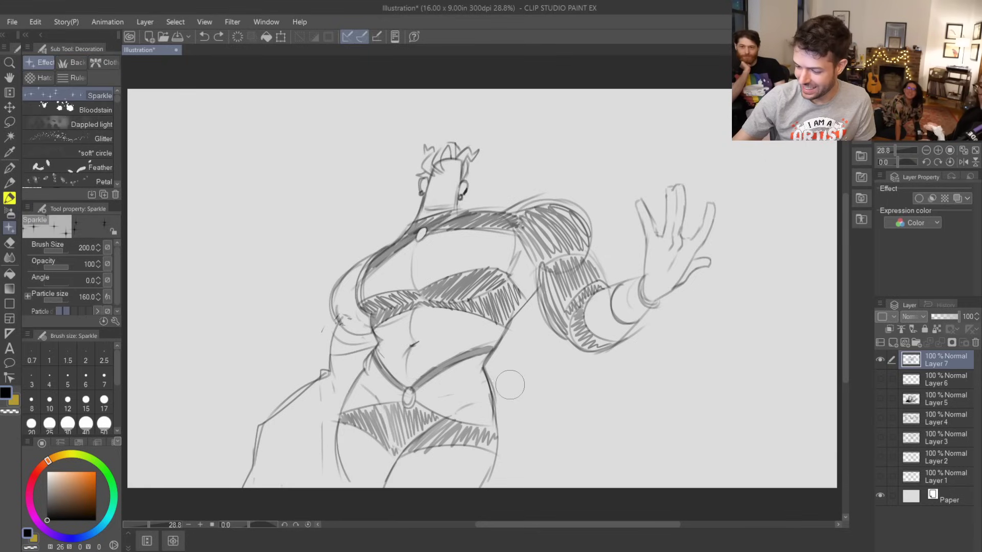
{"action": "key", "text": "b"}
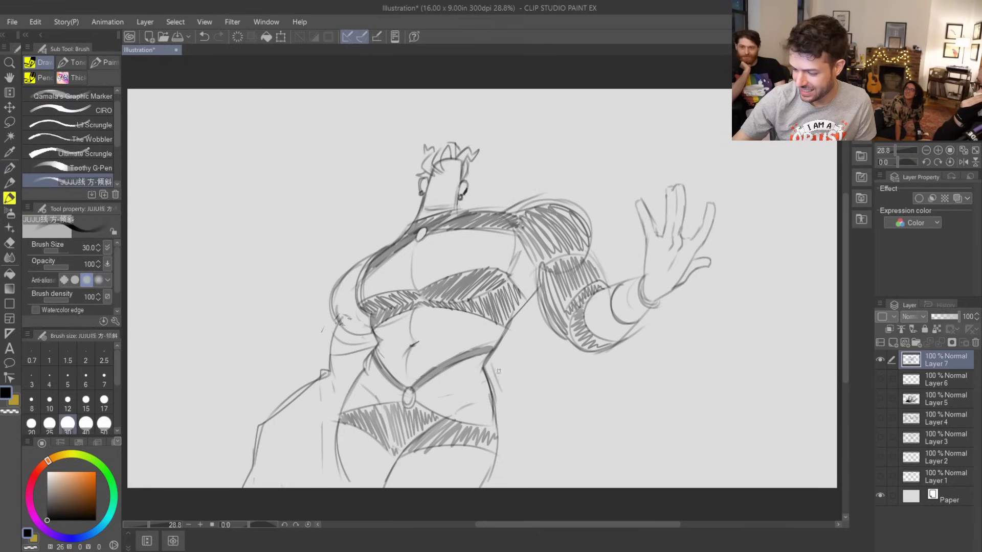
{"action": "left_click_drag", "start_coordinate": [490, 357], "coordinate": [556, 488]}
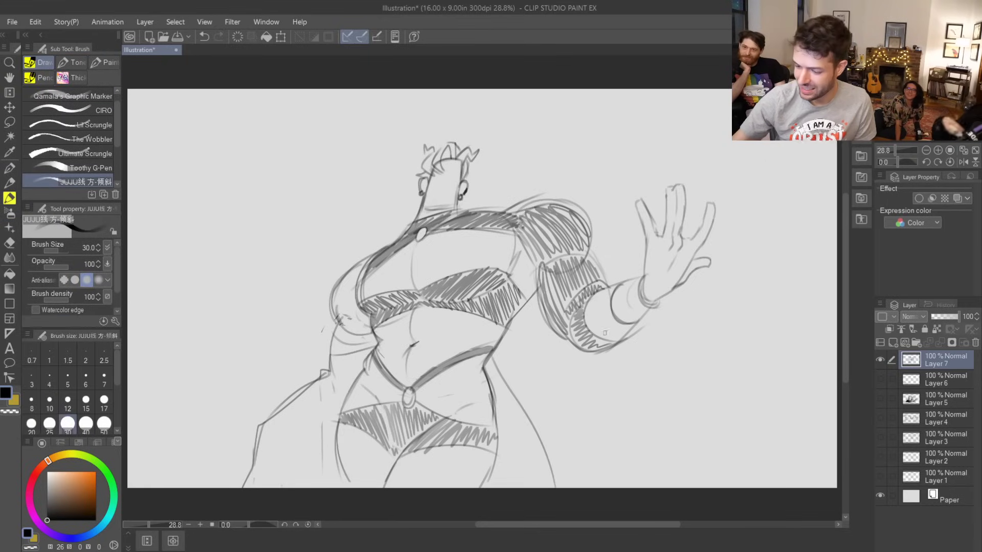
{"action": "key", "text": "ctrl+z"}
{"action": "left_click_drag", "start_coordinate": [488, 358], "coordinate": [552, 488]}
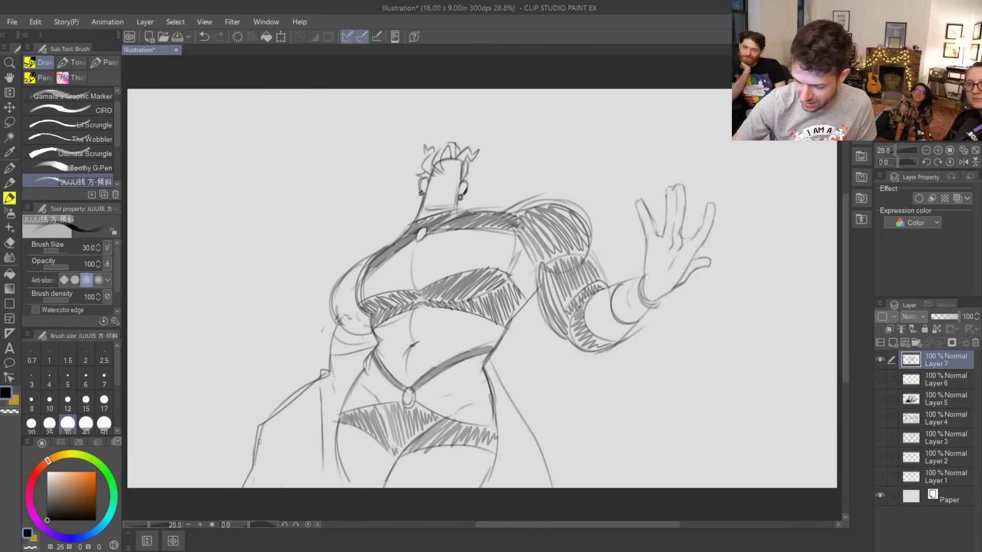
- Fill the flared left sleeve with tiered hatching, continuing up to the band below the elbow
{"action": "mouse_move", "coordinate": [250, 481]}
{"action": "left_mouse_down"}
{"action": "mouse_move", "coordinate": [278, 457]}
{"action": "mouse_move", "coordinate": [295, 500]}
{"action": "mouse_move", "coordinate": [298, 451]}
{"action": "mouse_move", "coordinate": [319, 496]}
{"action": "mouse_move", "coordinate": [321, 471]}
{"action": "left_mouse_up"}
{"action": "mouse_move", "coordinate": [259, 460]}
{"action": "left_mouse_down"}
{"action": "mouse_move", "coordinate": [265, 431]}
{"action": "mouse_move", "coordinate": [276, 445]}
{"action": "mouse_move", "coordinate": [285, 434]}
{"action": "mouse_move", "coordinate": [320, 445]}
{"action": "left_mouse_up"}
{"action": "mouse_move", "coordinate": [276, 420]}
{"action": "left_mouse_down"}
{"action": "mouse_move", "coordinate": [305, 413]}
{"action": "mouse_move", "coordinate": [322, 425]}
{"action": "left_mouse_up"}
{"action": "mouse_move", "coordinate": [315, 388]}
{"action": "left_mouse_down"}
{"action": "mouse_move", "coordinate": [334, 409]}
{"action": "mouse_move", "coordinate": [325, 468]}
{"action": "mouse_move", "coordinate": [334, 492]}
{"action": "mouse_move", "coordinate": [337, 457]}
{"action": "left_mouse_up"}
{"action": "mouse_move", "coordinate": [334, 352]}
{"action": "left_mouse_down"}
{"action": "mouse_move", "coordinate": [337, 394]}
{"action": "mouse_move", "coordinate": [342, 358]}
{"action": "mouse_move", "coordinate": [368, 354]}
{"action": "left_mouse_up"}
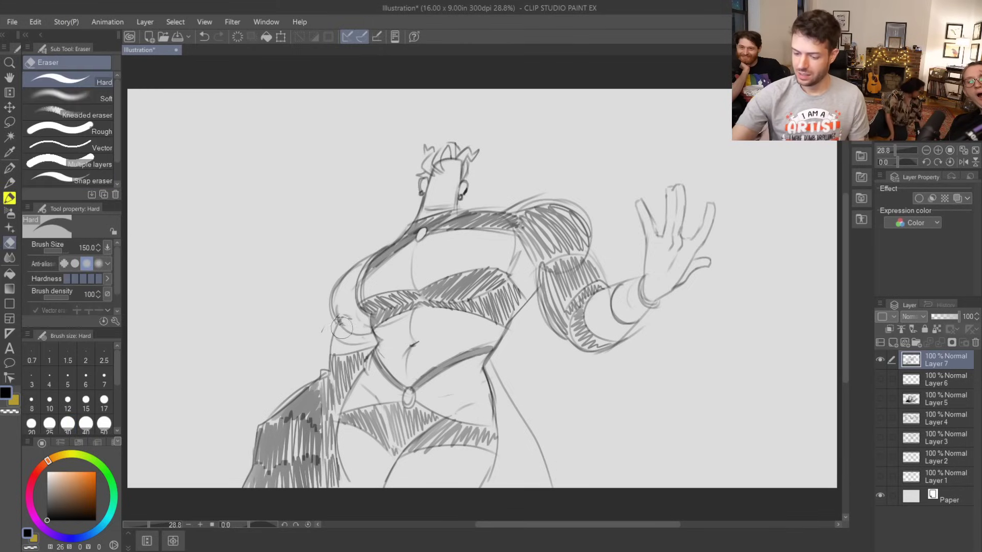
- Clean up the overlapping sketch lines around the left elbow
{"action": "mouse_move", "coordinate": [339, 324]}
{"action": "left_mouse_down"}
{"action": "mouse_move", "coordinate": [370, 327]}
{"action": "mouse_move", "coordinate": [373, 341]}
{"action": "mouse_move", "coordinate": [366, 346]}
{"action": "mouse_move", "coordinate": [375, 329]}
{"action": "mouse_move", "coordinate": [339, 313]}
{"action": "mouse_move", "coordinate": [337, 323]}
{"action": "left_mouse_up"}
{"action": "key", "text": "ctrl+z"}
{"action": "key", "text": "ctrl+z"}
{"action": "key", "text": "e"}
{"action": "key", "text": "b"}
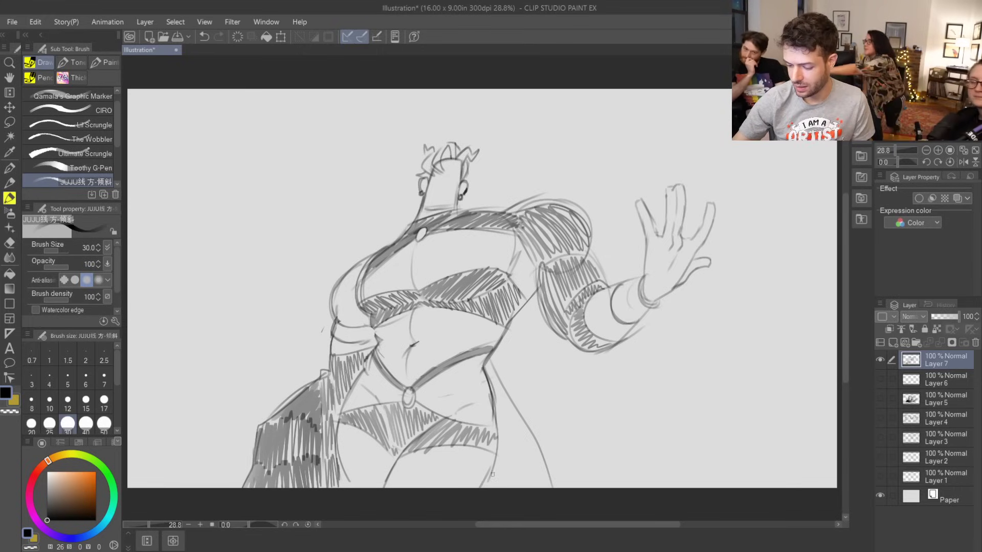
- Fill the flared panel beside the right-hand hip with vertical hatching in tiers from hem to waist
{"action": "mouse_move", "coordinate": [499, 453]}
{"action": "left_mouse_down"}
{"action": "mouse_move", "coordinate": [484, 488]}
{"action": "mouse_move", "coordinate": [517, 487]}
{"action": "left_mouse_up"}
{"action": "mouse_move", "coordinate": [533, 449]}
{"action": "left_mouse_down"}
{"action": "mouse_move", "coordinate": [529, 487]}
{"action": "mouse_move", "coordinate": [545, 483]}
{"action": "left_mouse_up"}
{"action": "mouse_move", "coordinate": [497, 410]}
{"action": "left_mouse_down"}
{"action": "mouse_move", "coordinate": [495, 450]}
{"action": "mouse_move", "coordinate": [504, 454]}
{"action": "mouse_move", "coordinate": [511, 427]}
{"action": "mouse_move", "coordinate": [514, 450]}
{"action": "left_mouse_up"}
{"action": "left_click_drag", "start_coordinate": [527, 409], "coordinate": [521, 453]}
{"action": "left_click_drag", "start_coordinate": [535, 417], "coordinate": [530, 452]}
{"action": "left_click_drag", "start_coordinate": [501, 383], "coordinate": [492, 416]}
{"action": "left_click_drag", "start_coordinate": [504, 389], "coordinate": [498, 421]}
{"action": "left_click_drag", "start_coordinate": [511, 389], "coordinate": [509, 422]}
{"action": "left_click_drag", "start_coordinate": [521, 401], "coordinate": [515, 421]}
{"action": "left_click_drag", "start_coordinate": [492, 363], "coordinate": [488, 388]}
{"action": "left_click_drag", "start_coordinate": [501, 367], "coordinate": [500, 383]}
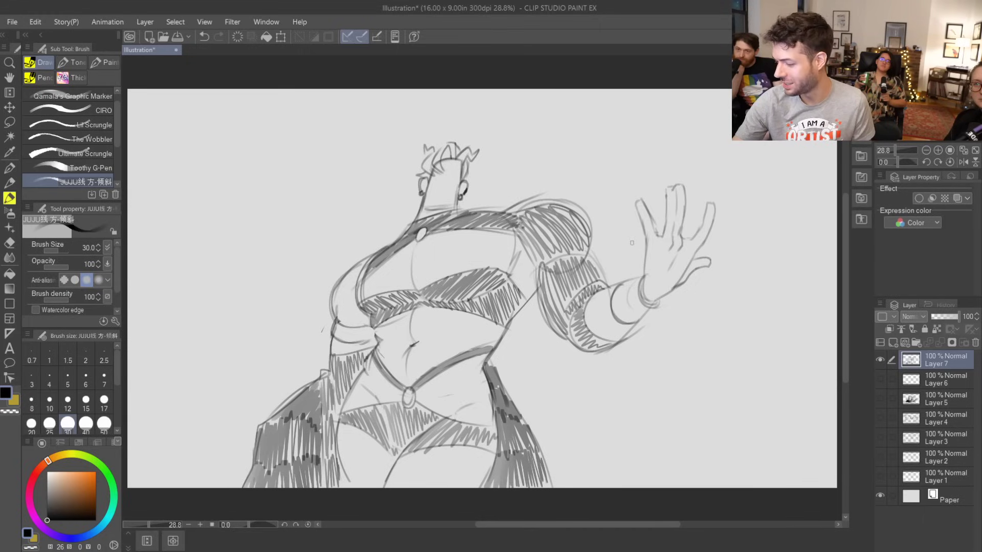
- Hatch the narrow garment strip along the left shoulder and upper arm
{"action": "key", "text": "b"}
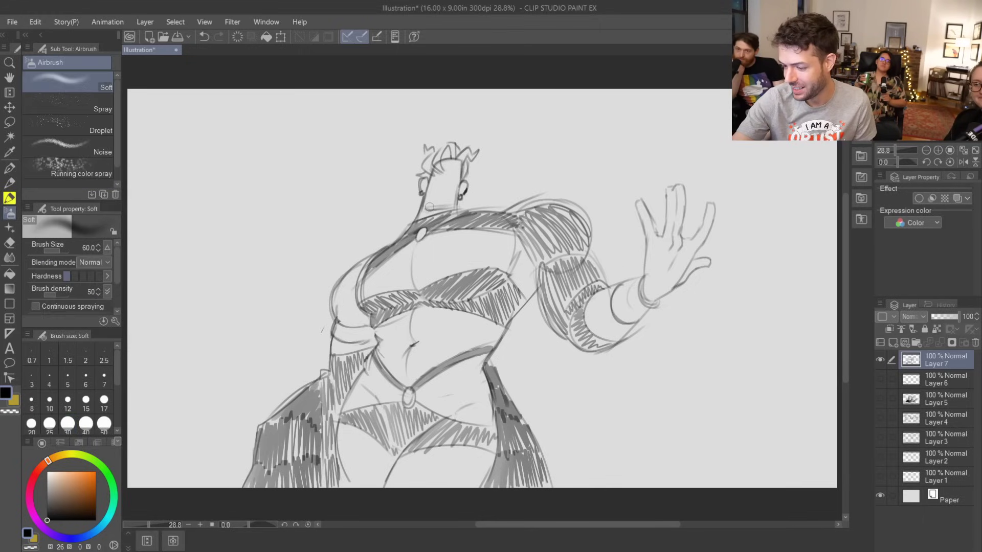
{"action": "key", "text": "b"}
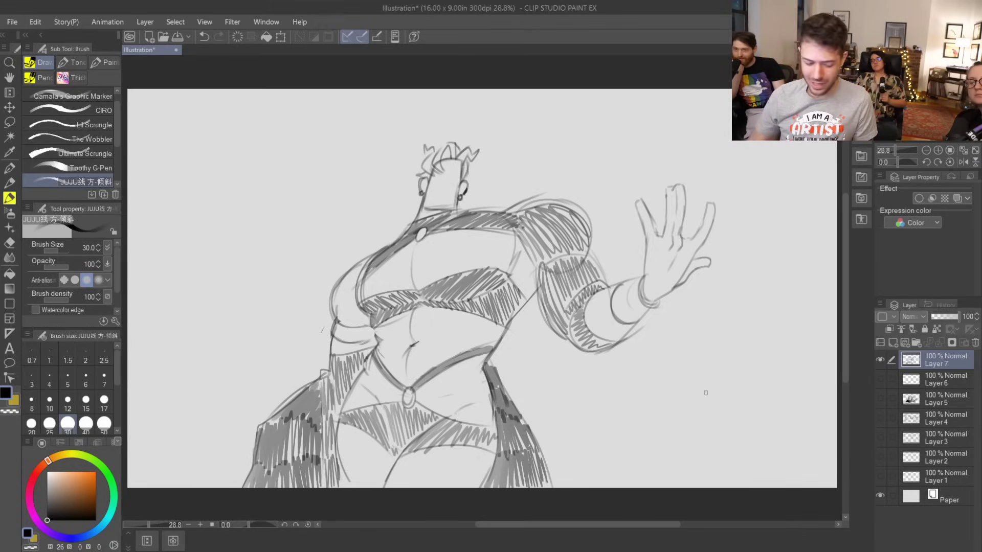
{"action": "mouse_move", "coordinate": [349, 299]}
{"action": "left_mouse_down"}
{"action": "mouse_move", "coordinate": [367, 255]}
{"action": "mouse_move", "coordinate": [364, 274]}
{"action": "left_mouse_up"}
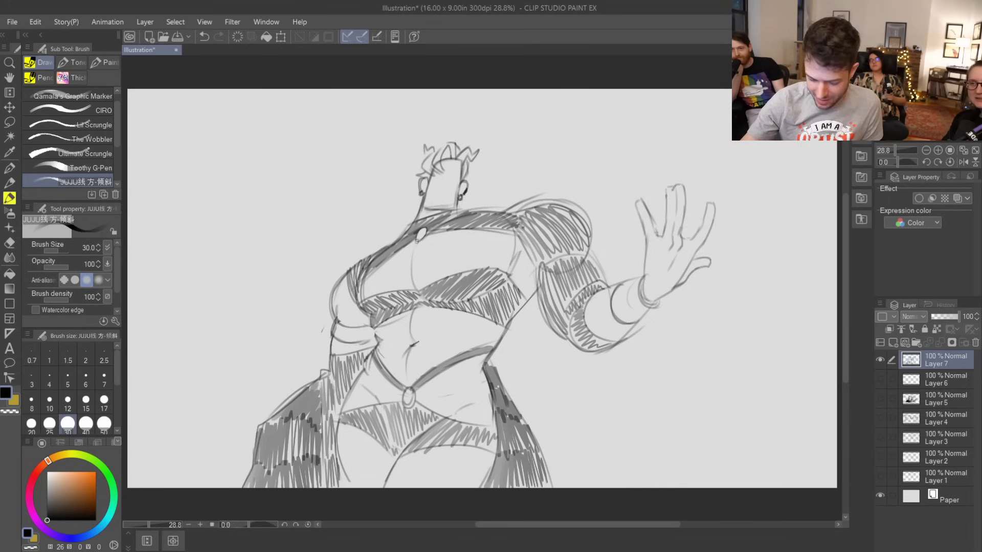
- Draw draped chain loops hanging from the oval brooch across both sides of the chest, redrawing them until they sit well
{"action": "mouse_move", "coordinate": [425, 239]}
{"action": "left_mouse_down"}
{"action": "mouse_move", "coordinate": [458, 248]}
{"action": "mouse_move", "coordinate": [477, 229]}
{"action": "left_mouse_up"}
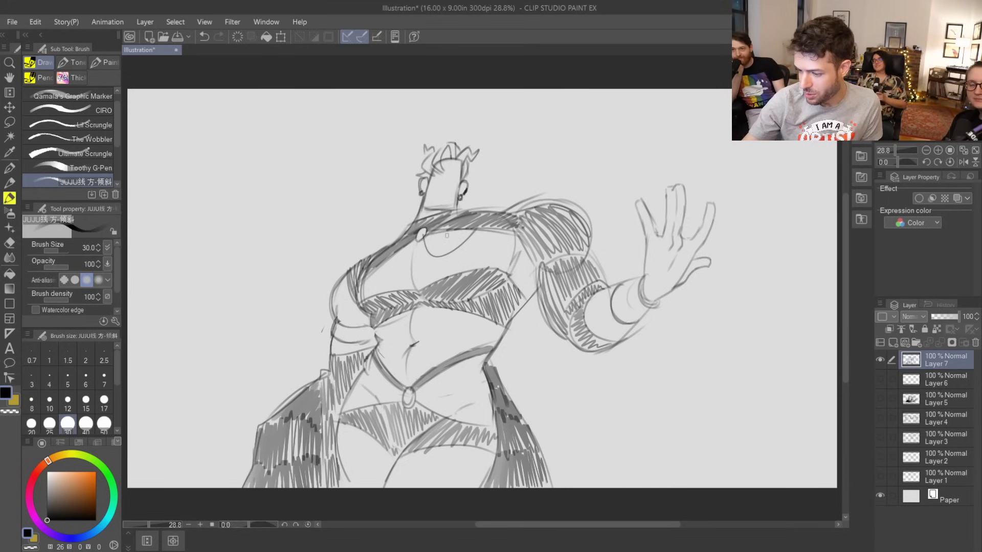
{"action": "left_click_drag", "start_coordinate": [418, 245], "coordinate": [393, 248]}
{"action": "key", "text": "ctrl+z"}
{"action": "key", "text": "ctrl+z"}
{"action": "key", "text": "ctrl+z"}
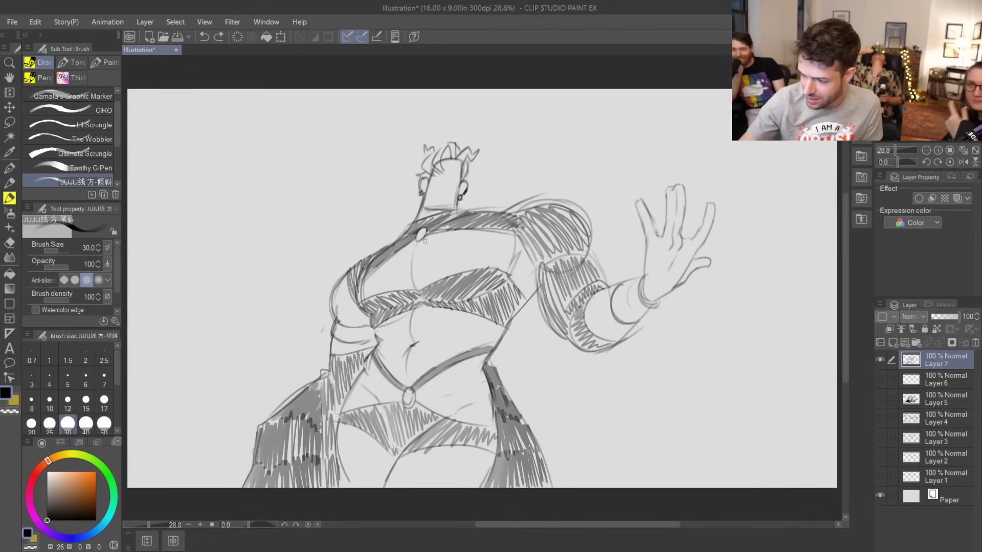
{"action": "mouse_move", "coordinate": [424, 239]}
{"action": "left_mouse_down"}
{"action": "mouse_move", "coordinate": [485, 205]}
{"action": "mouse_move", "coordinate": [421, 233]}
{"action": "mouse_move", "coordinate": [412, 250]}
{"action": "mouse_move", "coordinate": [406, 232]}
{"action": "mouse_move", "coordinate": [416, 246]}
{"action": "mouse_move", "coordinate": [420, 235]}
{"action": "mouse_move", "coordinate": [397, 274]}
{"action": "mouse_move", "coordinate": [416, 230]}
{"action": "mouse_move", "coordinate": [434, 242]}
{"action": "mouse_move", "coordinate": [422, 247]}
{"action": "mouse_move", "coordinate": [504, 215]}
{"action": "left_mouse_up"}
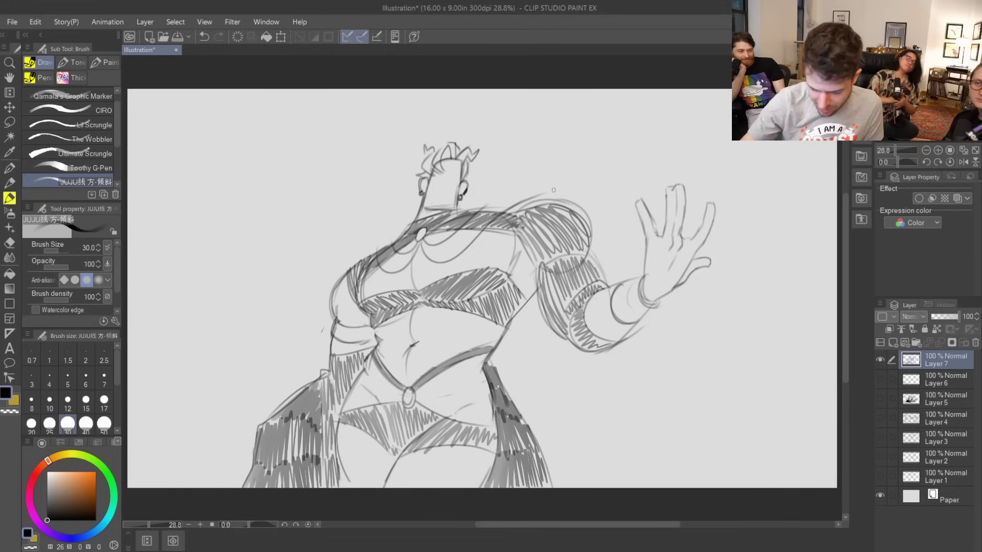
{"action": "mouse_move", "coordinate": [421, 290]}
{"action": "left_mouse_down"}
{"action": "mouse_move", "coordinate": [329, 357]}
{"action": "mouse_move", "coordinate": [417, 297]}
{"action": "left_mouse_up"}
{"action": "key", "text": "ctrl+z"}
{"action": "key", "text": "ctrl+z"}
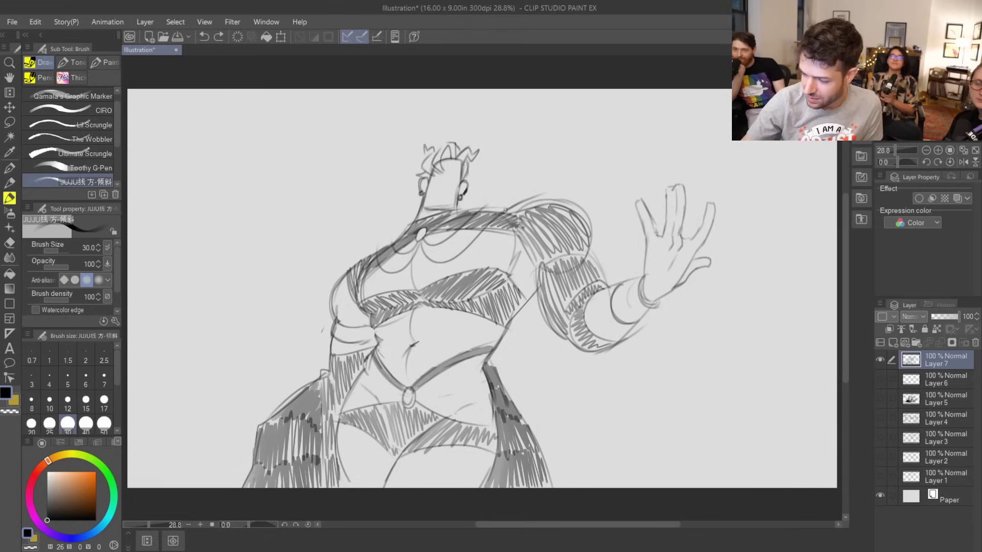
{"action": "left_click_drag", "start_coordinate": [603, 181], "coordinate": [679, 147]}
{"action": "mouse_move", "coordinate": [568, 166]}
{"action": "left_mouse_down"}
{"action": "mouse_move", "coordinate": [682, 135]}
{"action": "mouse_move", "coordinate": [742, 197]}
{"action": "left_mouse_up"}
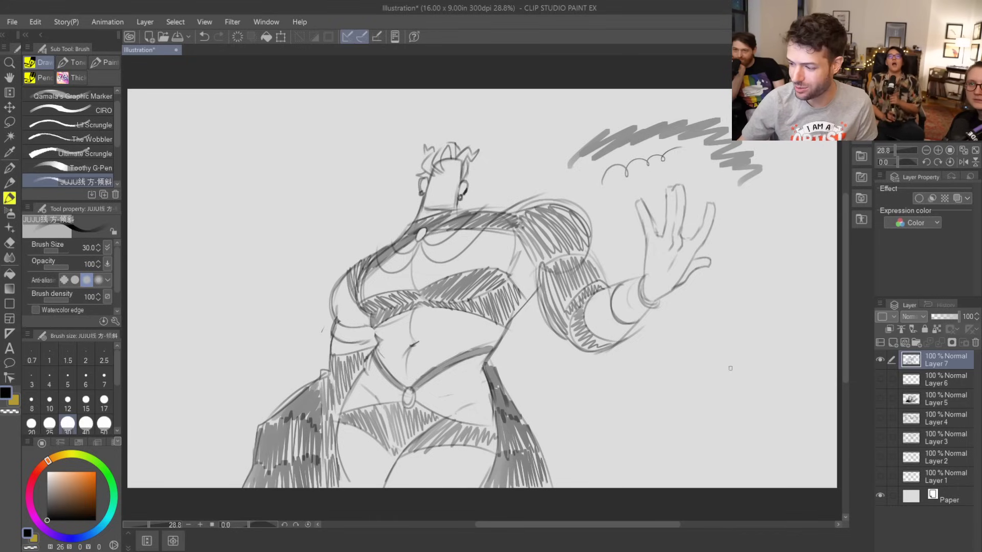
{"action": "key", "text": "ctrl+z"}
{"action": "key", "text": "ctrl+z"}
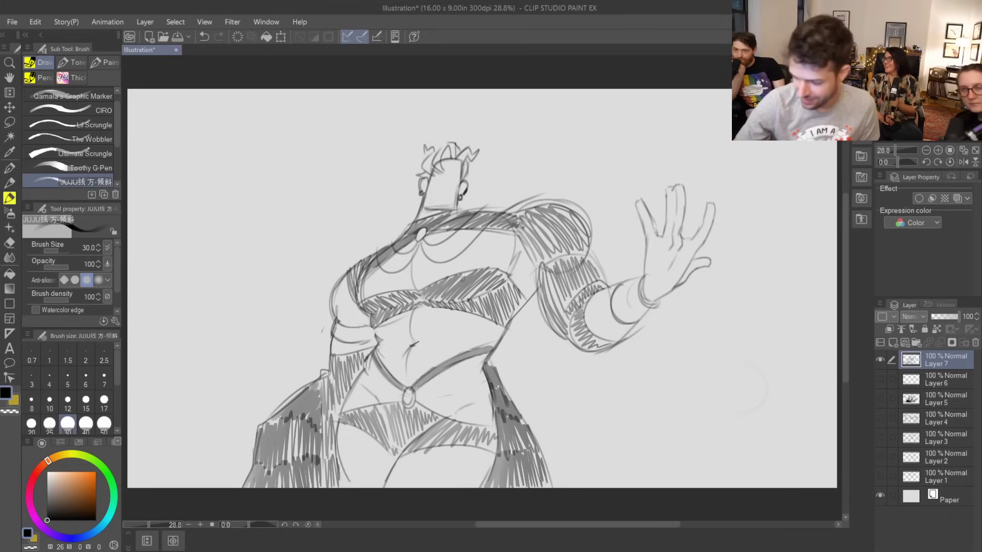
- Add light muscle lines on the abdomen and darken the torso's right-hand contour below the bust
{"action": "left_click_drag", "start_coordinate": [423, 340], "coordinate": [447, 335]}
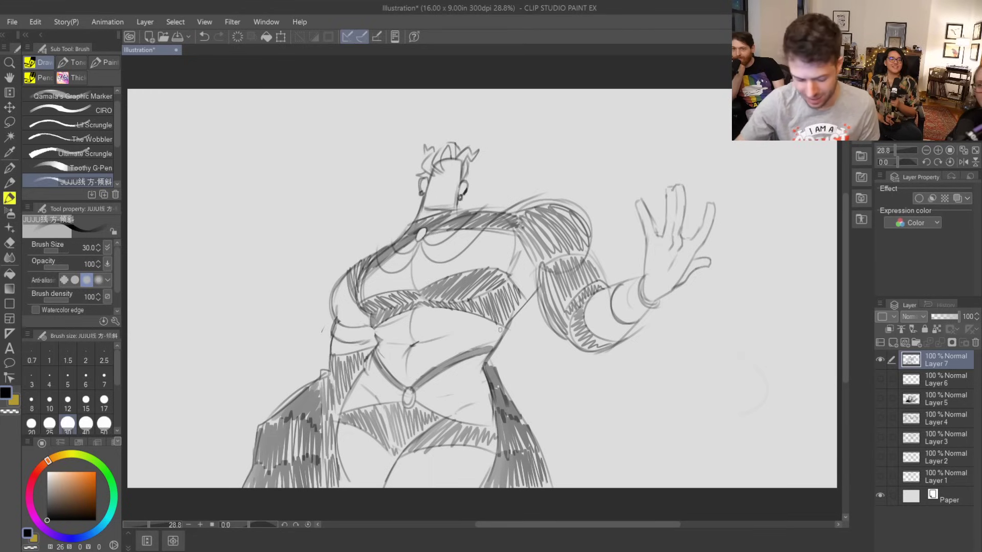
{"action": "left_click_drag", "start_coordinate": [510, 321], "coordinate": [536, 292]}
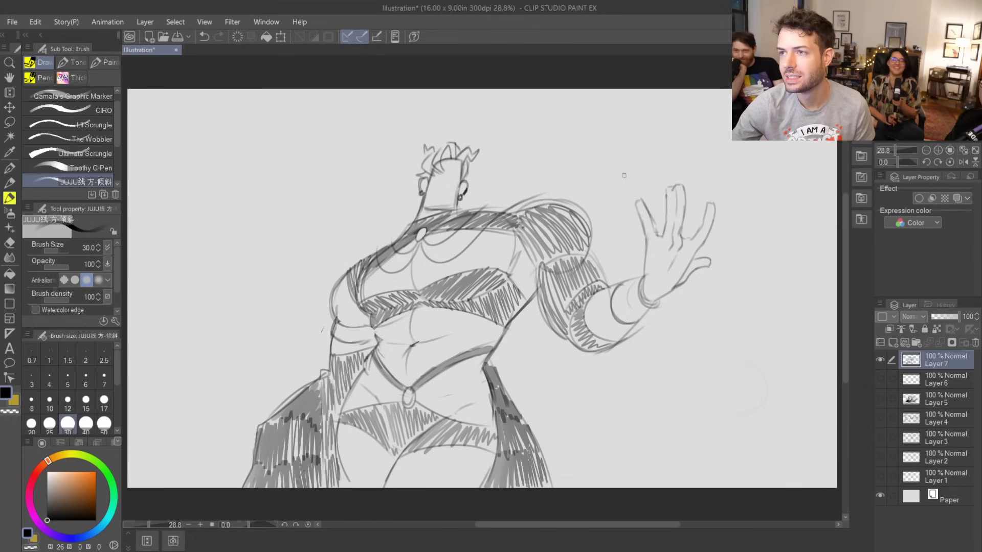
- Reduce the brush size to 17 and draw inner contour lines in both ears
{"action": "key", "text": "ctrl+space"}
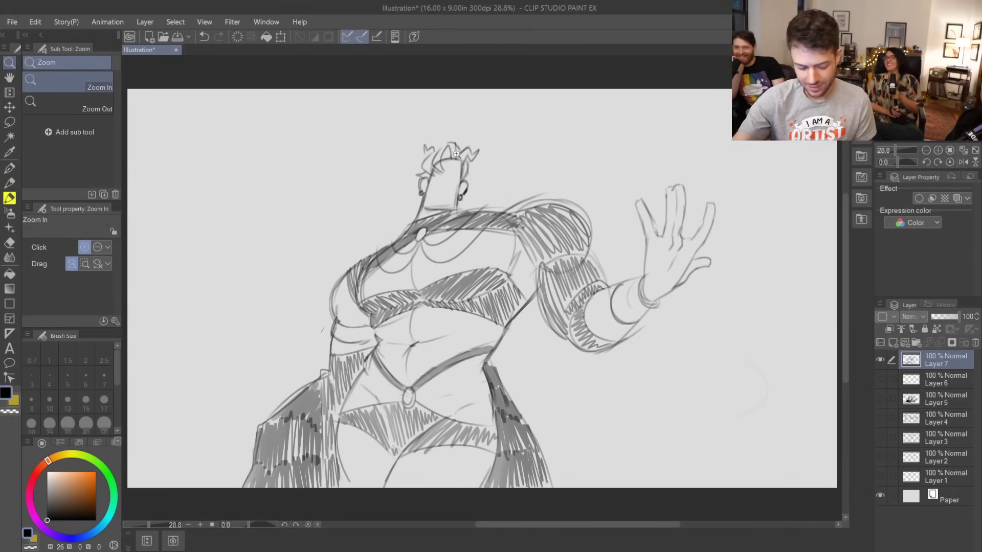
{"action": "left_click_drag", "start_coordinate": [468, 144], "coordinate": [481, 167]}
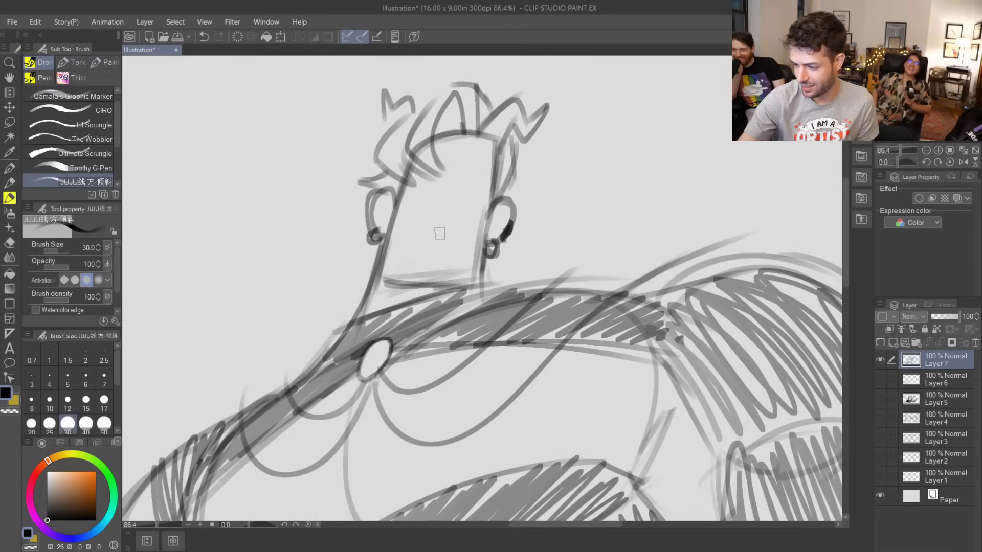
{"action": "key", "text": "["}
{"action": "key", "text": "["}
{"action": "key", "text": "["}
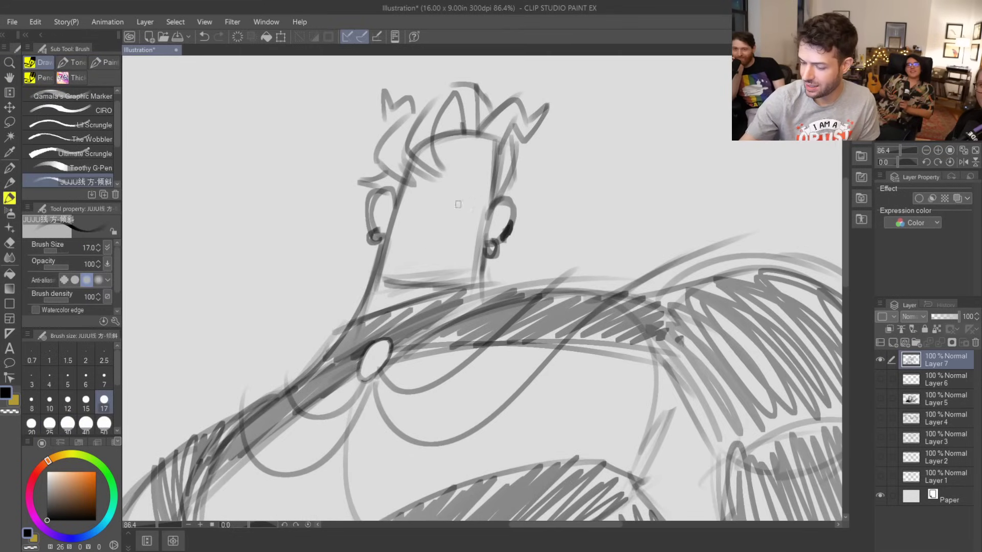
{"action": "left_click_drag", "start_coordinate": [383, 204], "coordinate": [381, 228]}
{"action": "left_click_drag", "start_coordinate": [507, 209], "coordinate": [498, 231]}
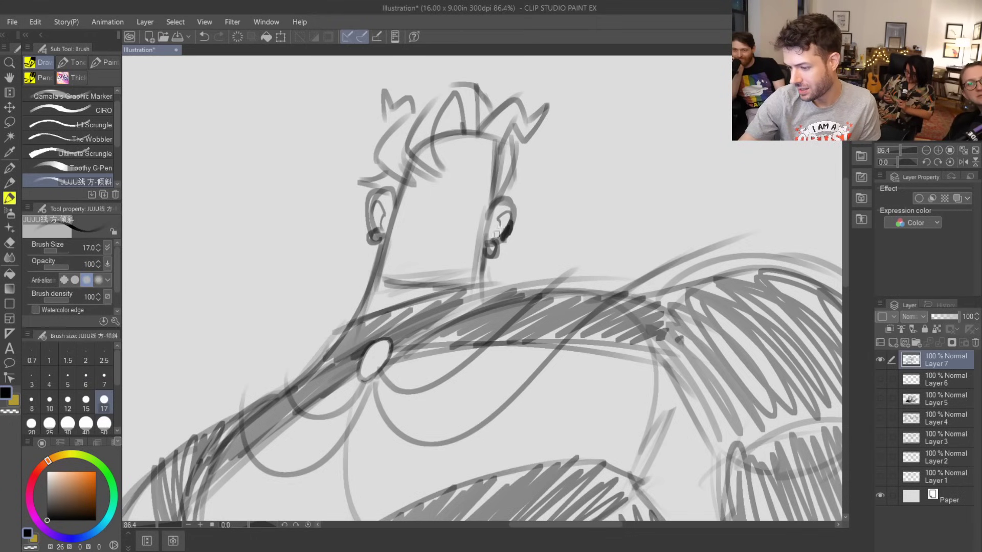
- Draw a long nose with small nostril marks and a slanted mouth line beneath it
{"action": "mouse_move", "coordinate": [454, 193]}
{"action": "left_mouse_down"}
{"action": "mouse_move", "coordinate": [481, 178]}
{"action": "mouse_move", "coordinate": [448, 234]}
{"action": "left_mouse_up"}
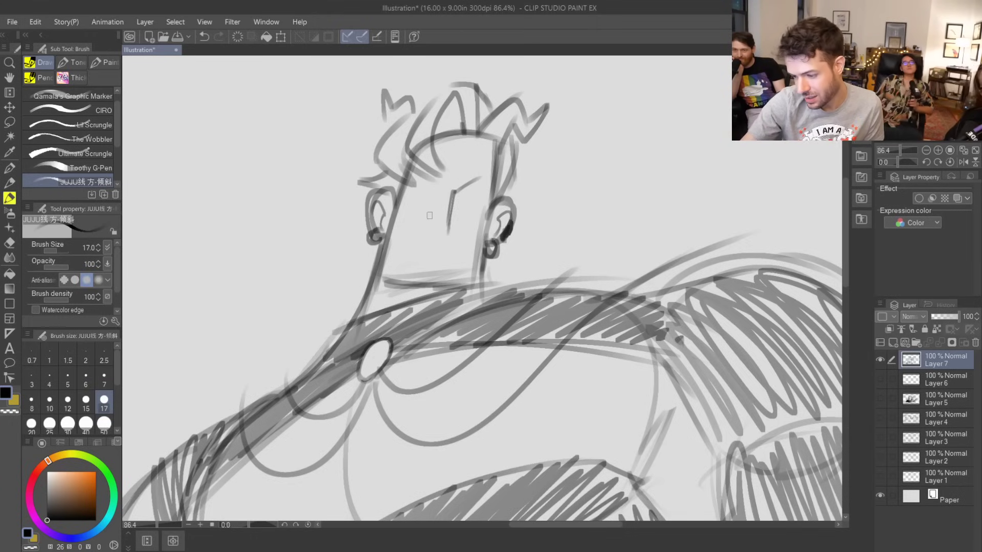
{"action": "key", "text": "ctrl+z"}
{"action": "left_click_drag", "start_coordinate": [454, 190], "coordinate": [448, 224]}
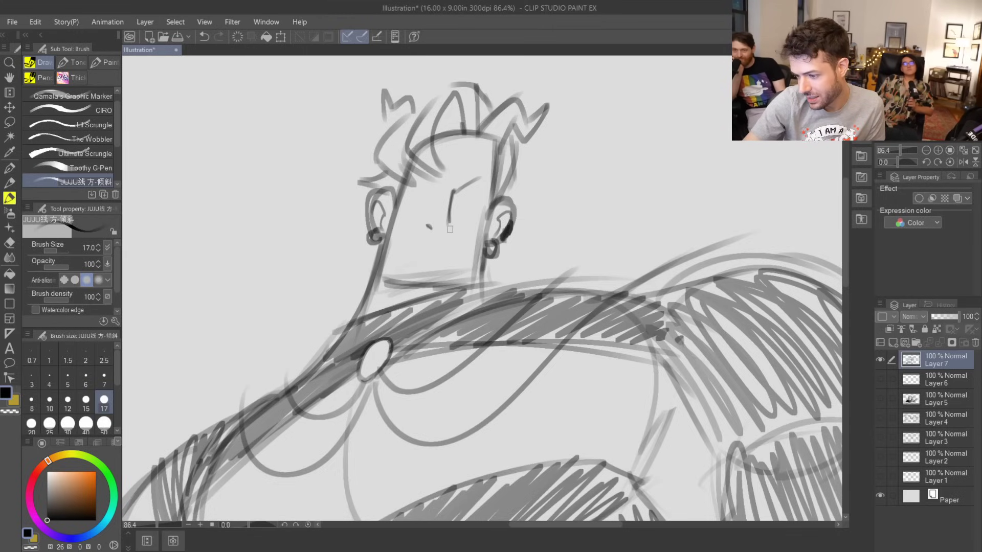
{"action": "left_click_drag", "start_coordinate": [397, 236], "coordinate": [462, 253]}
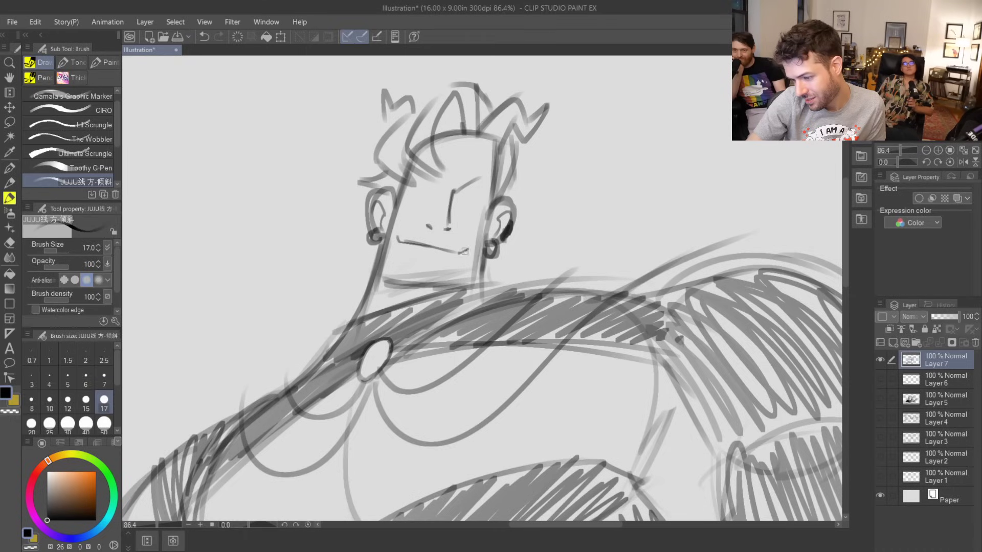
{"action": "key", "text": "ctrl+z"}
{"action": "left_click_drag", "start_coordinate": [452, 252], "coordinate": [469, 251]}
{"action": "key", "text": "ctrl+z"}
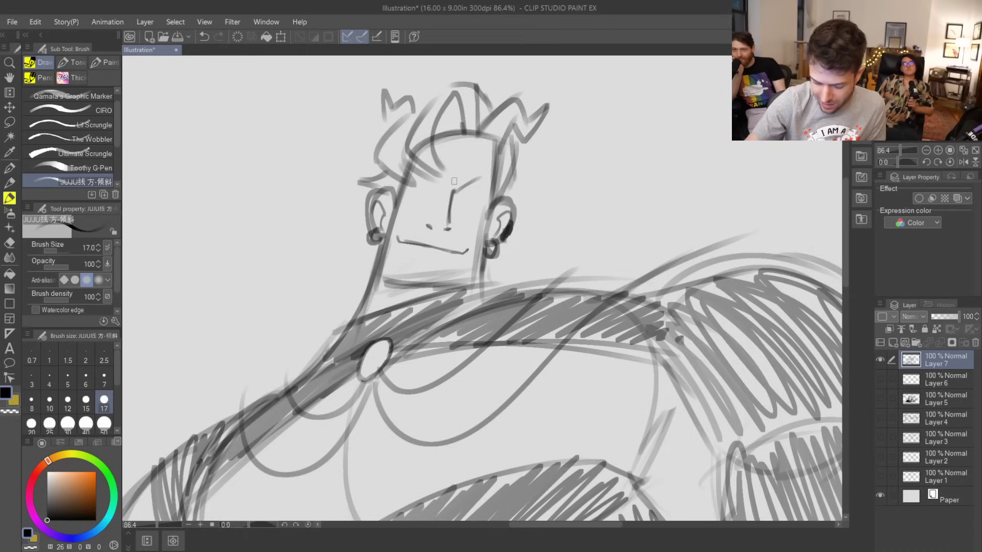
- Replace the straight brow stroke above the nose with a rounded arch
{"action": "key", "text": "e"}
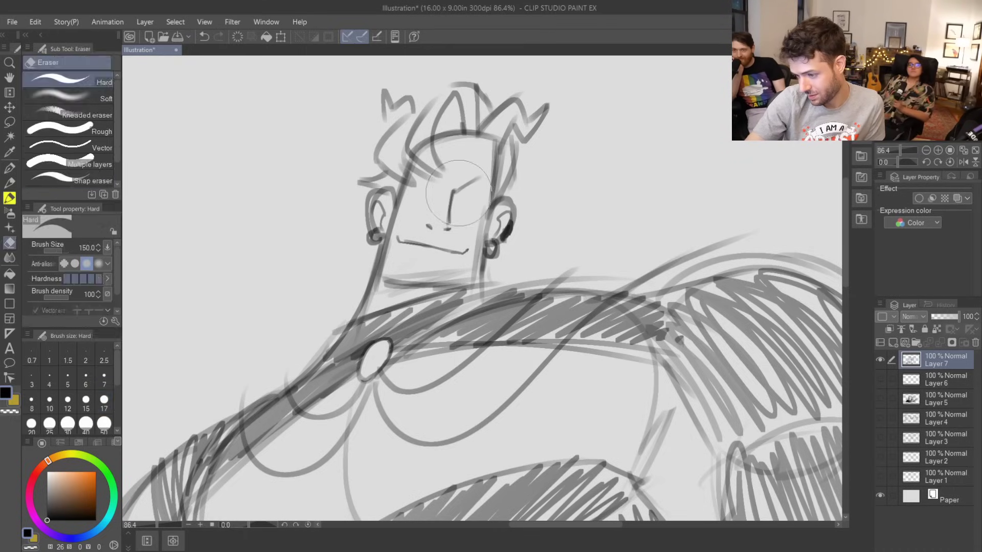
{"action": "left_click", "coordinate": [471, 174]}
{"action": "key", "text": "b"}
{"action": "mouse_move", "coordinate": [454, 187]}
{"action": "left_mouse_down"}
{"action": "mouse_move", "coordinate": [449, 210]}
{"action": "mouse_move", "coordinate": [463, 178]}
{"action": "mouse_move", "coordinate": [483, 172]}
{"action": "mouse_move", "coordinate": [486, 186]}
{"action": "mouse_move", "coordinate": [464, 185]}
{"action": "mouse_move", "coordinate": [480, 172]}
{"action": "left_mouse_up"}
{"action": "key", "text": "ctrl+z"}
{"action": "key", "text": "ctrl+z"}
{"action": "key", "text": "ctrl+z"}
- Erase the head outline crossing the left fringe with a size 30 eraser and tidy the fringe tips
{"action": "key", "text": "e"}
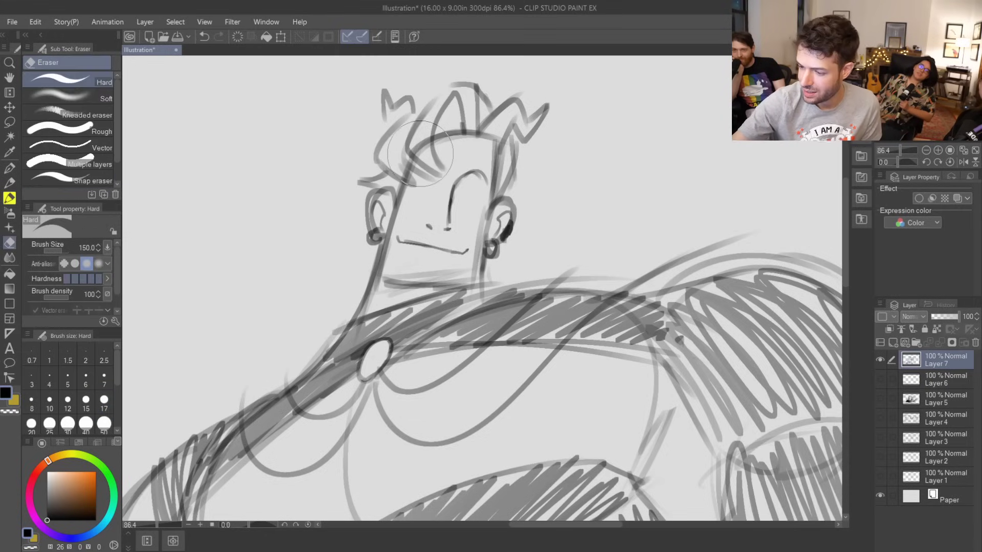
{"action": "key", "text": "bracketleft"}
{"action": "key", "text": "bracketleft"}
{"action": "key", "text": "bracketleft"}
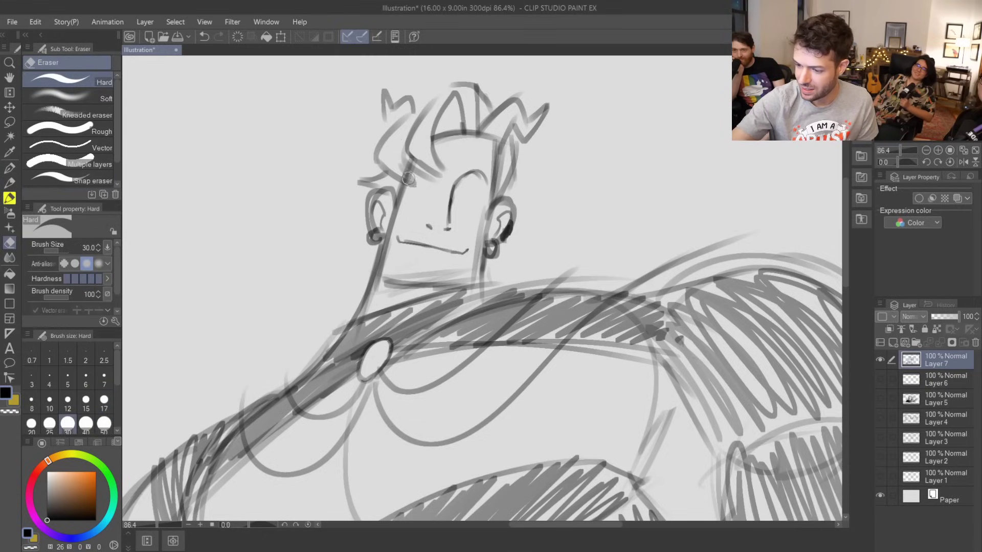
{"action": "key", "text": "b"}
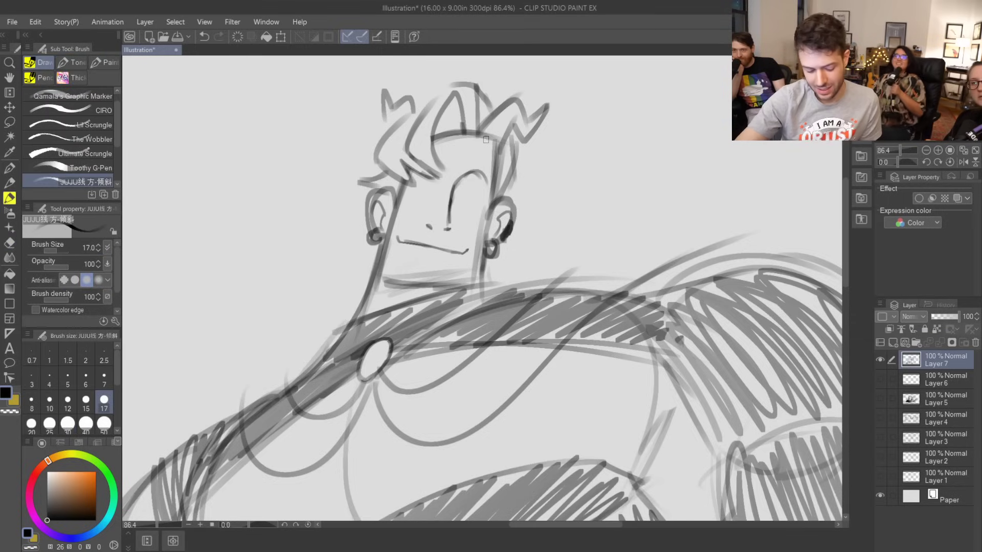
- Erase the head outline's upper right corner and reshape the right-hand hair spike with a small curl
{"action": "mouse_move", "coordinate": [437, 138]}
{"action": "left_mouse_down"}
{"action": "mouse_move", "coordinate": [490, 145]}
{"action": "mouse_move", "coordinate": [479, 131]}
{"action": "mouse_move", "coordinate": [460, 130]}
{"action": "mouse_move", "coordinate": [494, 135]}
{"action": "left_mouse_up"}
{"action": "key", "text": "ctrl+z"}
{"action": "key", "text": "e"}
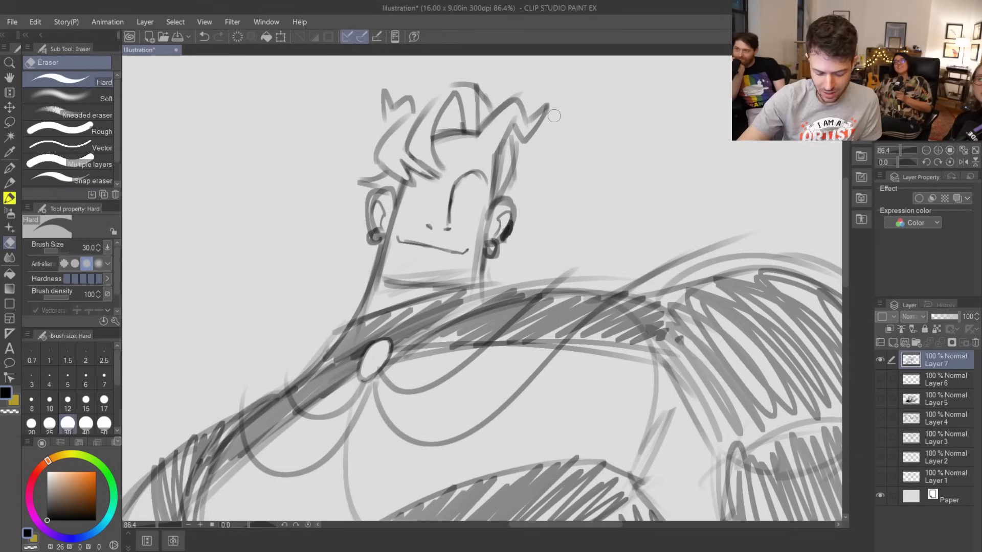
{"action": "key", "text": "b"}
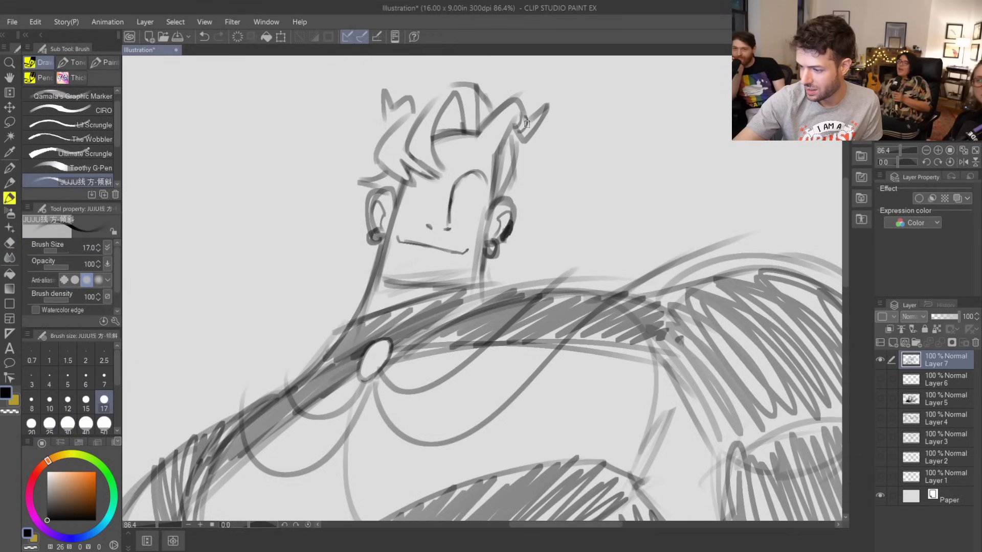
- Hollow out the dark earrings on both ears with the eraser and re-outline them as open shapes
{"action": "key", "text": "e"}
{"action": "mouse_move", "coordinate": [504, 233]}
{"action": "left_mouse_down"}
{"action": "mouse_move", "coordinate": [510, 228]}
{"action": "mouse_move", "coordinate": [496, 253]}
{"action": "mouse_move", "coordinate": [486, 250]}
{"action": "mouse_move", "coordinate": [495, 256]}
{"action": "left_mouse_up"}
{"action": "key", "text": "b"}
{"action": "key", "text": "e"}
{"action": "key", "text": "b"}
{"action": "key", "text": "e"}
{"action": "left_click_drag", "start_coordinate": [377, 228], "coordinate": [372, 244]}
{"action": "key", "text": "b"}
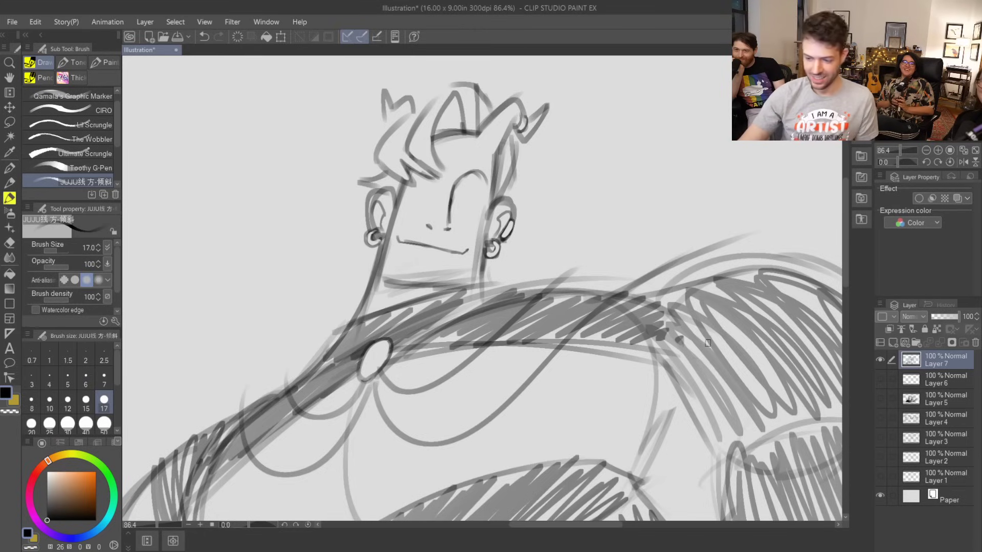
- Erase the mouth, redraw it as a flatter line, and draw a firm rounded jawline below
{"action": "key", "text": "e"}
{"action": "mouse_move", "coordinate": [401, 237]}
{"action": "left_mouse_down"}
{"action": "mouse_move", "coordinate": [399, 248]}
{"action": "mouse_move", "coordinate": [466, 253]}
{"action": "left_mouse_up"}
{"action": "key", "text": "b"}
{"action": "key", "text": "e"}
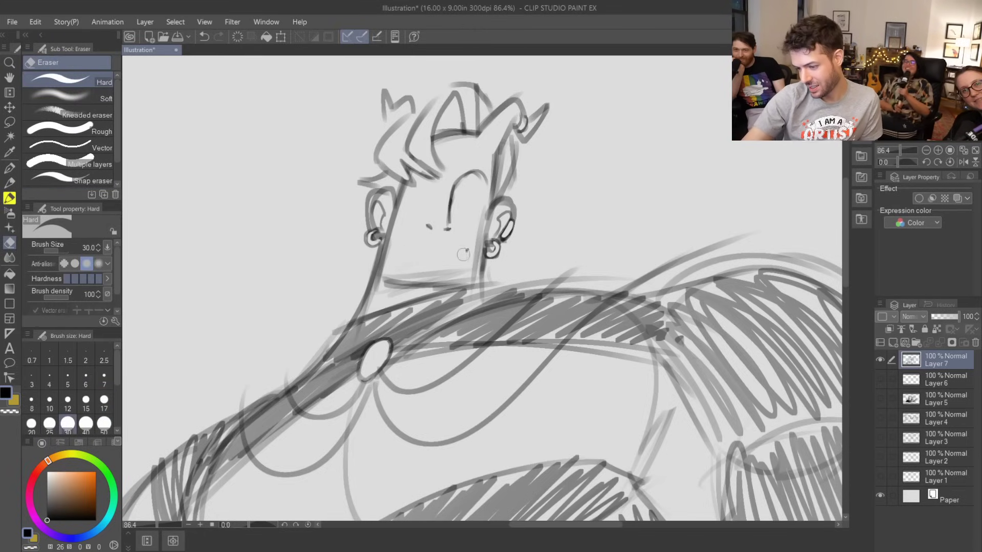
{"action": "key", "text": "b"}
{"action": "left_click_drag", "start_coordinate": [400, 236], "coordinate": [470, 244]}
{"action": "mouse_move", "coordinate": [385, 257]}
{"action": "left_mouse_down"}
{"action": "mouse_move", "coordinate": [418, 282]}
{"action": "mouse_move", "coordinate": [391, 280]}
{"action": "mouse_move", "coordinate": [447, 282]}
{"action": "left_mouse_up"}
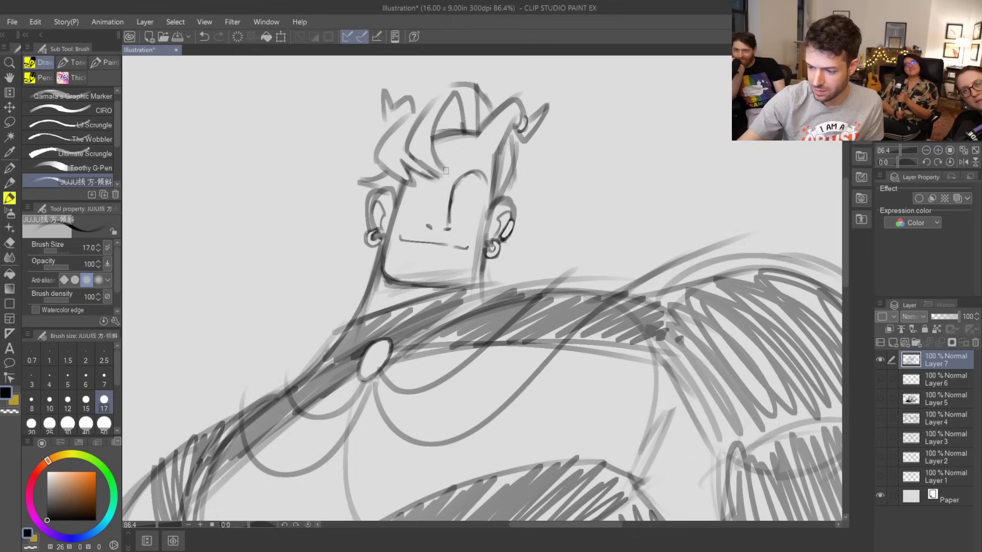
- Draw half-lidded eyes on both sides of the nose, filling the right-hand pupil solid dark
{"action": "left_click_drag", "start_coordinate": [455, 189], "coordinate": [475, 193]}
{"action": "key", "text": "ctrl+z"}
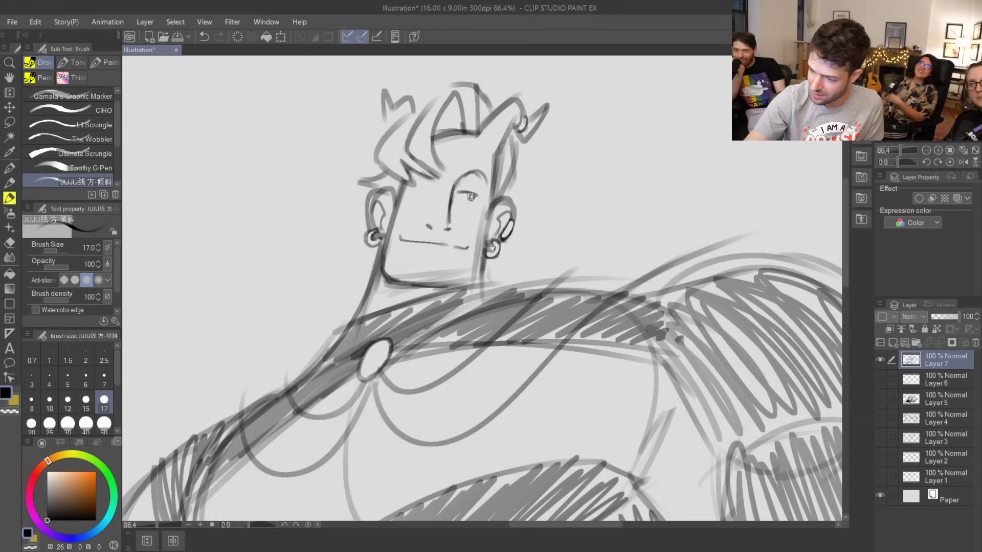
{"action": "left_click_drag", "start_coordinate": [458, 194], "coordinate": [460, 204]}
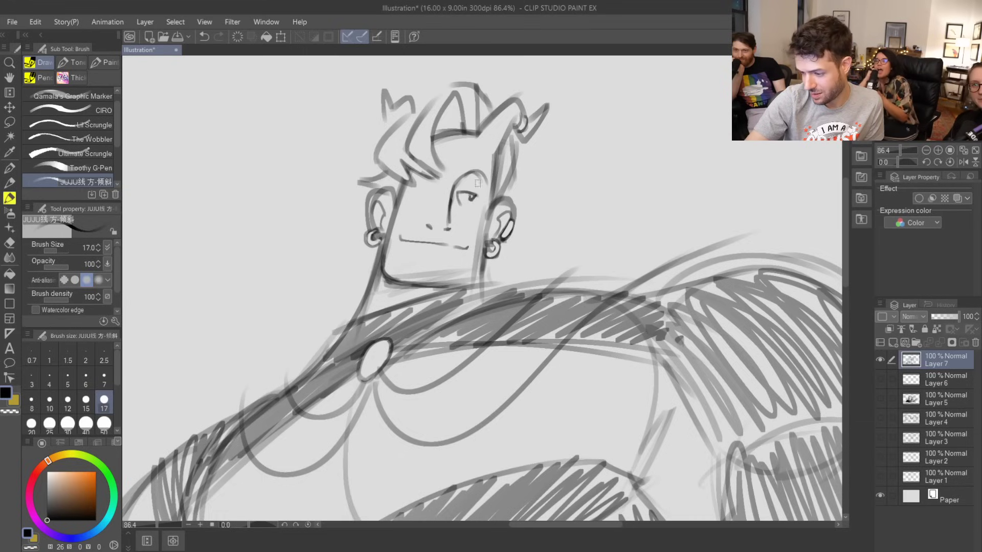
{"action": "key", "text": "ctrl+z"}
{"action": "mouse_move", "coordinate": [459, 190]}
{"action": "left_mouse_down"}
{"action": "mouse_move", "coordinate": [475, 192]}
{"action": "mouse_move", "coordinate": [470, 201]}
{"action": "mouse_move", "coordinate": [478, 203]}
{"action": "left_mouse_up"}
{"action": "key", "text": "ctrl+z"}
{"action": "mouse_move", "coordinate": [476, 197]}
{"action": "left_mouse_down"}
{"action": "mouse_move", "coordinate": [470, 203]}
{"action": "mouse_move", "coordinate": [476, 195]}
{"action": "left_mouse_up"}
{"action": "key", "text": "ctrl+z"}
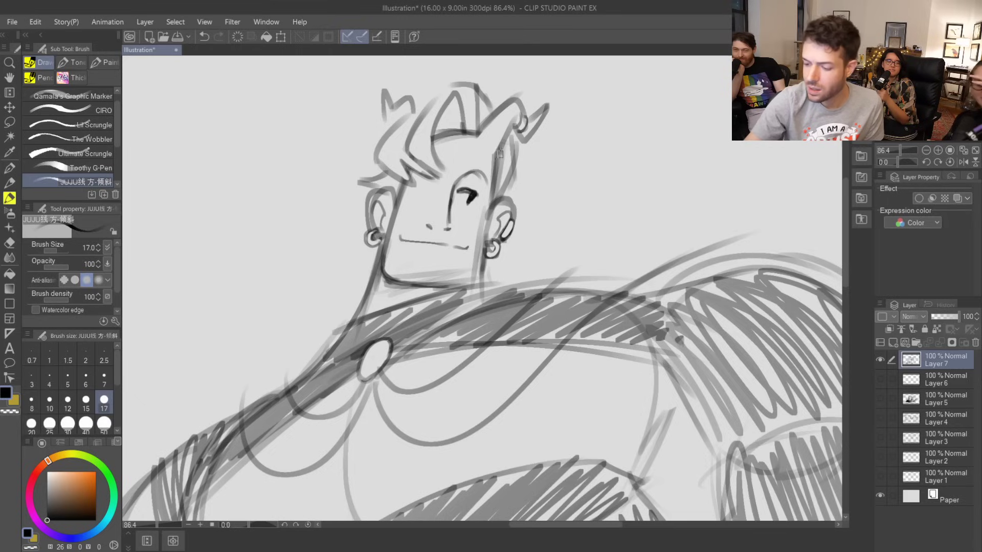
{"action": "mouse_move", "coordinate": [419, 185]}
{"action": "left_mouse_down"}
{"action": "mouse_move", "coordinate": [441, 178]}
{"action": "mouse_move", "coordinate": [420, 183]}
{"action": "mouse_move", "coordinate": [426, 201]}
{"action": "left_mouse_up"}
{"action": "key", "text": "ctrl+z"}
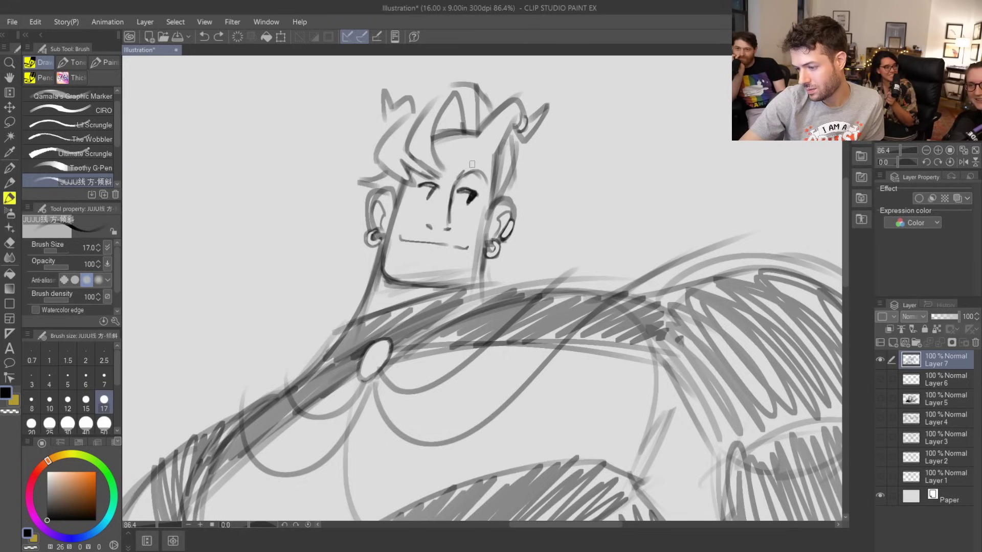
- Thicken the right-hand eyebrow into a dark tapered arch and tidy its edge with the eraser
{"action": "key", "text": "ctrl+z"}
{"action": "left_click_drag", "start_coordinate": [458, 177], "coordinate": [485, 174]}
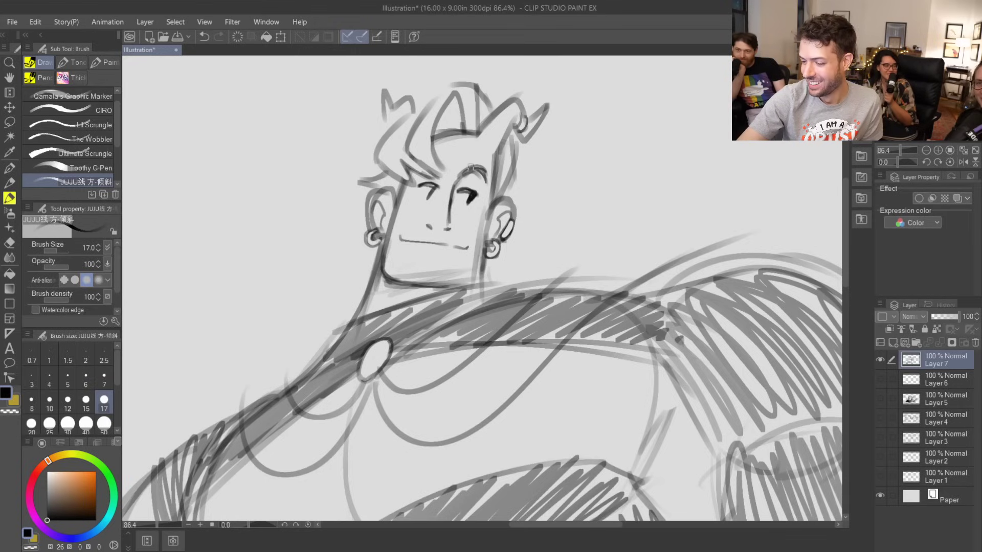
{"action": "key", "text": "e"}
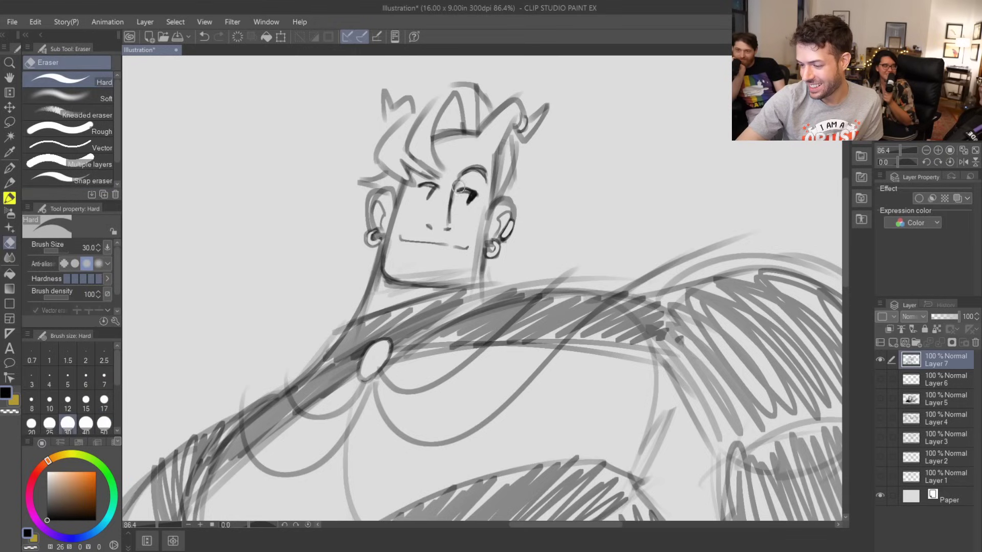
{"action": "key", "text": "b"}
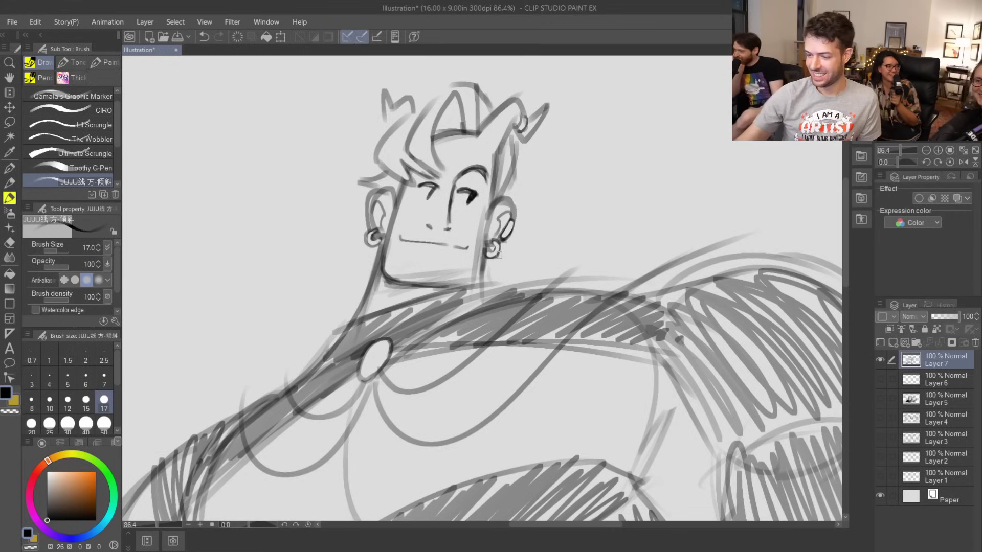
- Hatch the gap inside the quiff and firm up the hair outline over the crown and down both sides
{"action": "mouse_move", "coordinate": [440, 162]}
{"action": "left_mouse_down"}
{"action": "mouse_move", "coordinate": [449, 109]}
{"action": "mouse_move", "coordinate": [442, 123]}
{"action": "mouse_move", "coordinate": [453, 133]}
{"action": "mouse_move", "coordinate": [459, 115]}
{"action": "mouse_move", "coordinate": [456, 133]}
{"action": "mouse_move", "coordinate": [464, 80]}
{"action": "mouse_move", "coordinate": [477, 90]}
{"action": "mouse_move", "coordinate": [439, 88]}
{"action": "left_mouse_up"}
{"action": "left_click_drag", "start_coordinate": [415, 120], "coordinate": [448, 80]}
{"action": "left_click_drag", "start_coordinate": [419, 113], "coordinate": [415, 155]}
{"action": "key", "text": "ctrl+z"}
{"action": "mouse_move", "coordinate": [421, 109]}
{"action": "left_mouse_down"}
{"action": "mouse_move", "coordinate": [404, 139]}
{"action": "mouse_move", "coordinate": [415, 159]}
{"action": "left_mouse_up"}
{"action": "mouse_move", "coordinate": [416, 112]}
{"action": "left_mouse_down"}
{"action": "mouse_move", "coordinate": [373, 153]}
{"action": "mouse_move", "coordinate": [389, 174]}
{"action": "mouse_move", "coordinate": [362, 174]}
{"action": "mouse_move", "coordinate": [374, 189]}
{"action": "left_mouse_up"}
{"action": "key", "text": "ctrl+z"}
{"action": "mouse_move", "coordinate": [512, 133]}
{"action": "left_mouse_down"}
{"action": "mouse_move", "coordinate": [513, 167]}
{"action": "mouse_move", "coordinate": [493, 205]}
{"action": "left_mouse_up"}
{"action": "left_click_drag", "start_coordinate": [511, 182], "coordinate": [508, 187]}
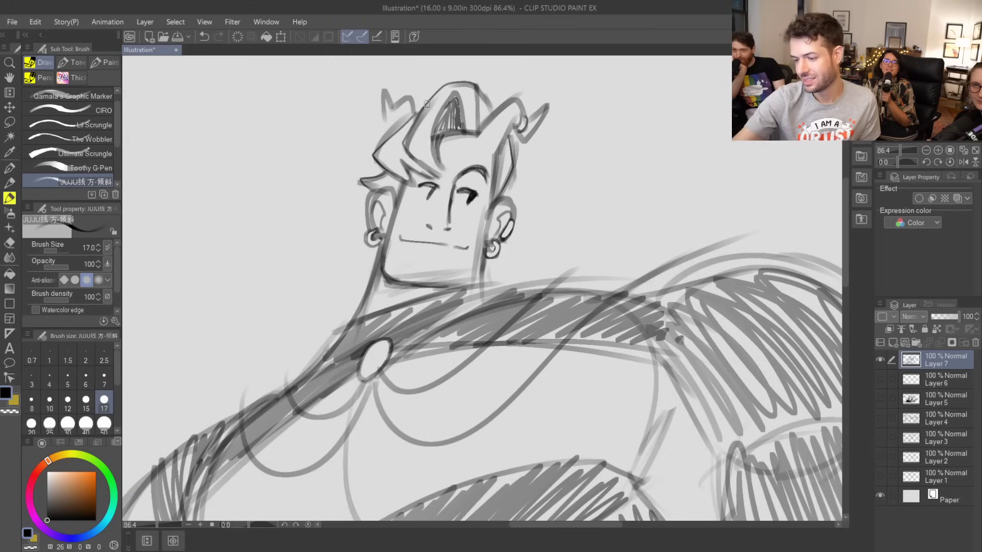
- Darken the outlines of both small horns and the hair strand beside the right-hand one
{"action": "mouse_move", "coordinate": [415, 113]}
{"action": "left_mouse_down"}
{"action": "mouse_move", "coordinate": [385, 90]}
{"action": "mouse_move", "coordinate": [396, 124]}
{"action": "left_mouse_up"}
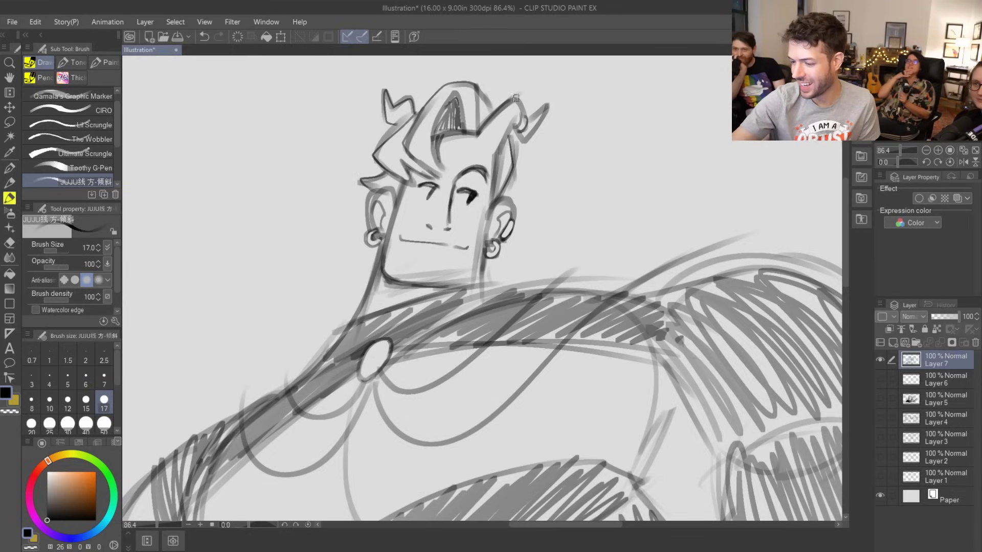
{"action": "mouse_move", "coordinate": [500, 146]}
{"action": "left_mouse_down"}
{"action": "mouse_move", "coordinate": [516, 124]}
{"action": "mouse_move", "coordinate": [534, 133]}
{"action": "mouse_move", "coordinate": [527, 137]}
{"action": "mouse_move", "coordinate": [545, 109]}
{"action": "left_mouse_up"}
{"action": "mouse_move", "coordinate": [477, 95]}
{"action": "left_mouse_down"}
{"action": "mouse_move", "coordinate": [490, 111]}
{"action": "mouse_move", "coordinate": [471, 124]}
{"action": "mouse_move", "coordinate": [472, 85]}
{"action": "left_mouse_up"}
{"action": "key", "text": "ctrl+z"}
{"action": "left_click_drag", "start_coordinate": [478, 121], "coordinate": [486, 97]}
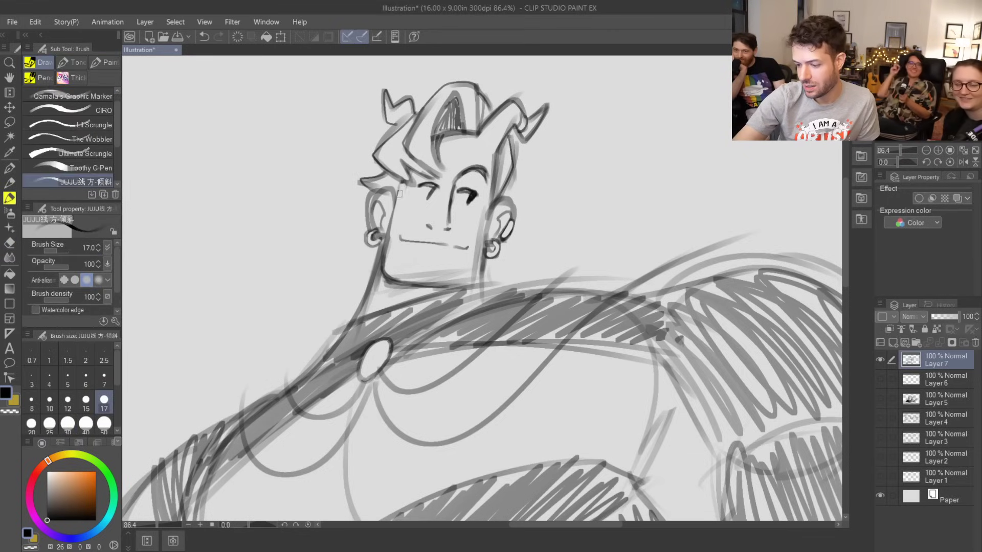
- Erase both eyes and redraw them as thin lids with small dark pupils glancing sideways
{"action": "key", "text": "e"}
{"action": "mouse_move", "coordinate": [431, 188]}
{"action": "left_mouse_down"}
{"action": "mouse_move", "coordinate": [421, 195]}
{"action": "mouse_move", "coordinate": [428, 187]}
{"action": "mouse_move", "coordinate": [468, 198]}
{"action": "mouse_move", "coordinate": [478, 188]}
{"action": "left_mouse_up"}
{"action": "key", "text": "b"}
{"action": "key", "text": "ctrl+z"}
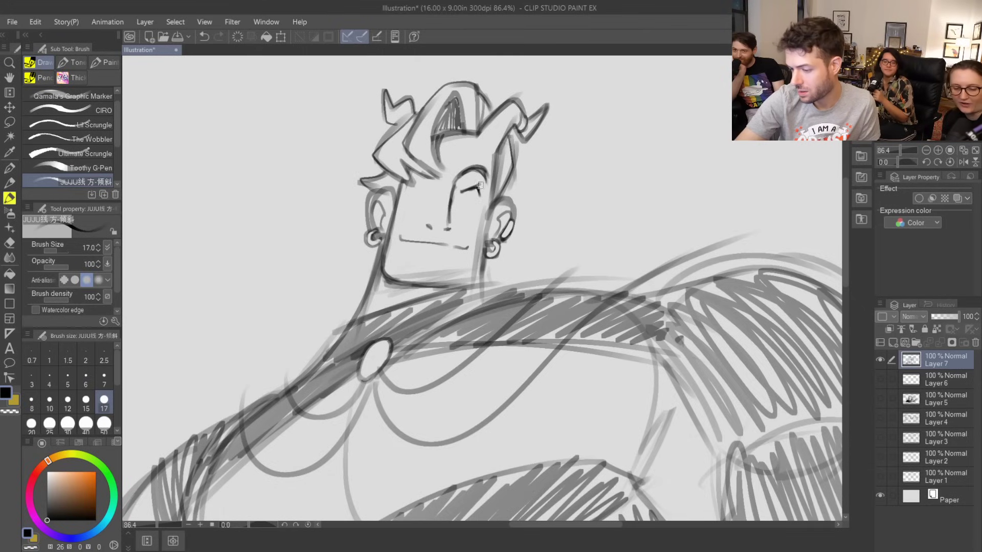
{"action": "left_click_drag", "start_coordinate": [418, 186], "coordinate": [477, 188]}
{"action": "key", "text": "ctrl+z"}
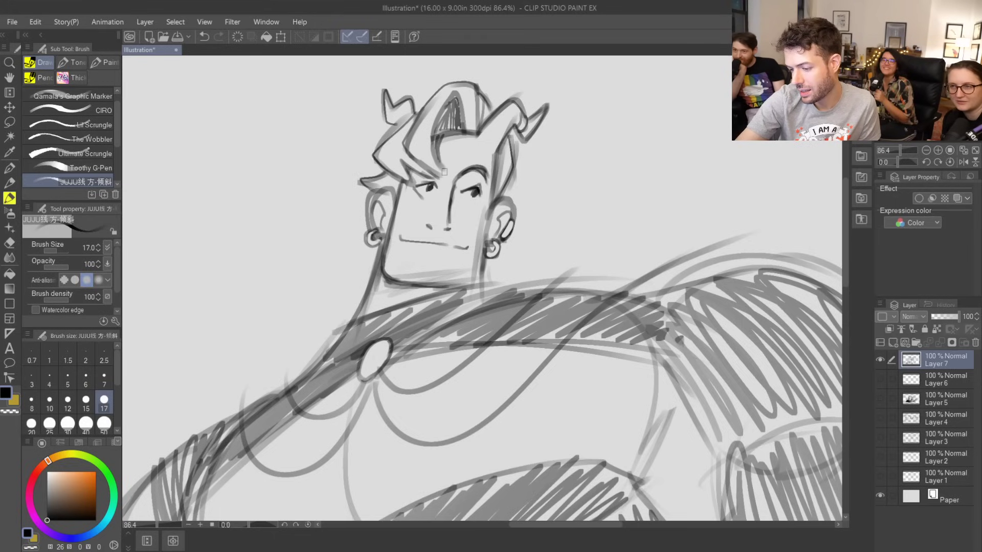
{"action": "key", "text": "ctrl+z"}
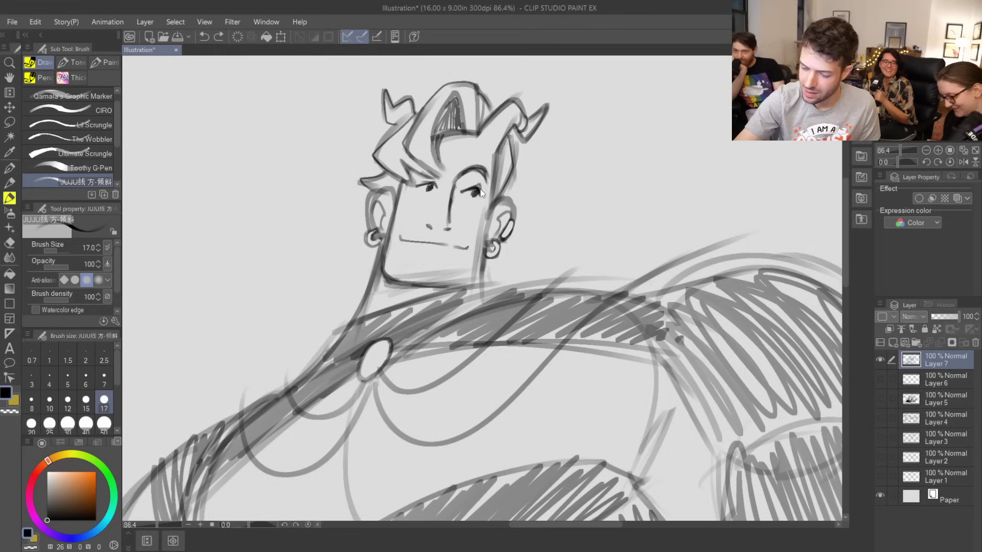
- Redraw the left-hand jaw as a tapering line down to the chin and erase the old square jawline
{"action": "key", "text": "/"}
{"action": "left_click_drag", "start_coordinate": [556, 201], "coordinate": [538, 200]}
{"action": "key", "text": "b"}
{"action": "mouse_move", "coordinate": [453, 241]}
{"action": "left_mouse_down"}
{"action": "mouse_move", "coordinate": [461, 263]}
{"action": "mouse_move", "coordinate": [452, 246]}
{"action": "mouse_move", "coordinate": [513, 268]}
{"action": "mouse_move", "coordinate": [461, 258]}
{"action": "mouse_move", "coordinate": [463, 265]}
{"action": "mouse_move", "coordinate": [459, 257]}
{"action": "mouse_move", "coordinate": [481, 262]}
{"action": "left_mouse_up"}
{"action": "key", "text": "e"}
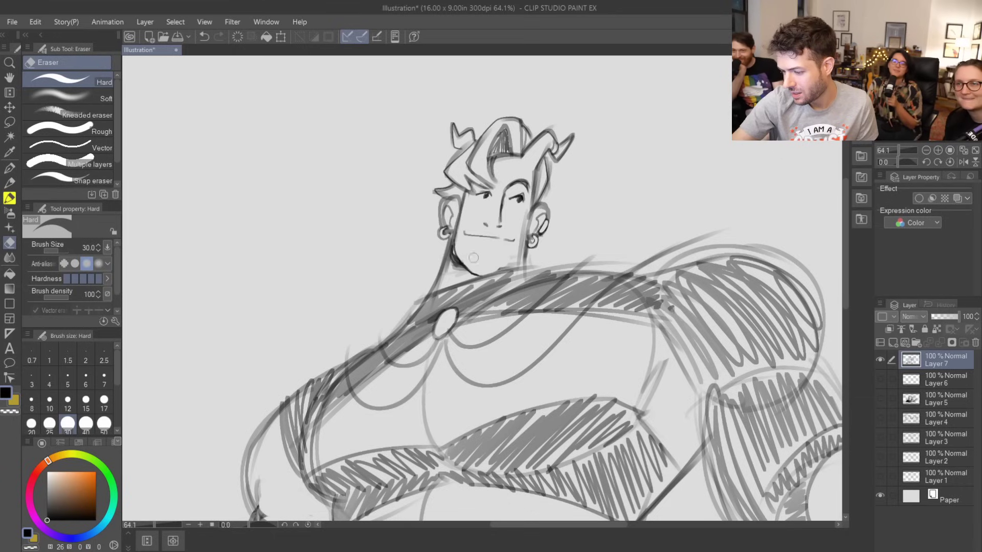
- Draw the right-hand jaw from the ear down to the chin, erasing stray lines and firming the contour
{"action": "key", "text": "b"}
{"action": "mouse_move", "coordinate": [526, 232]}
{"action": "left_mouse_down"}
{"action": "mouse_move", "coordinate": [513, 265]}
{"action": "mouse_move", "coordinate": [522, 222]}
{"action": "left_mouse_up"}
{"action": "key", "text": "e"}
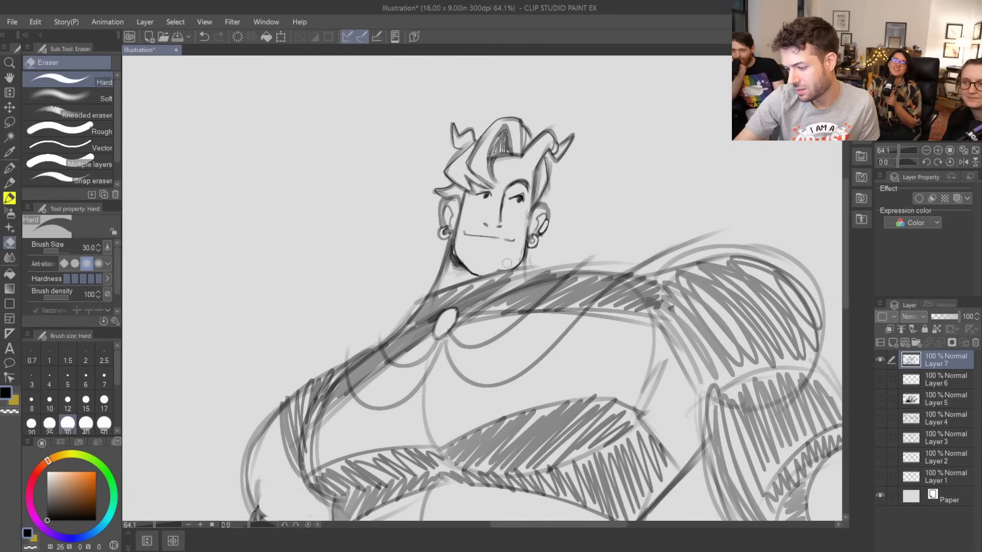
{"action": "key", "text": "b"}
{"action": "left_click_drag", "start_coordinate": [506, 271], "coordinate": [525, 248]}
{"action": "key", "text": "e"}
{"action": "key", "text": "b"}
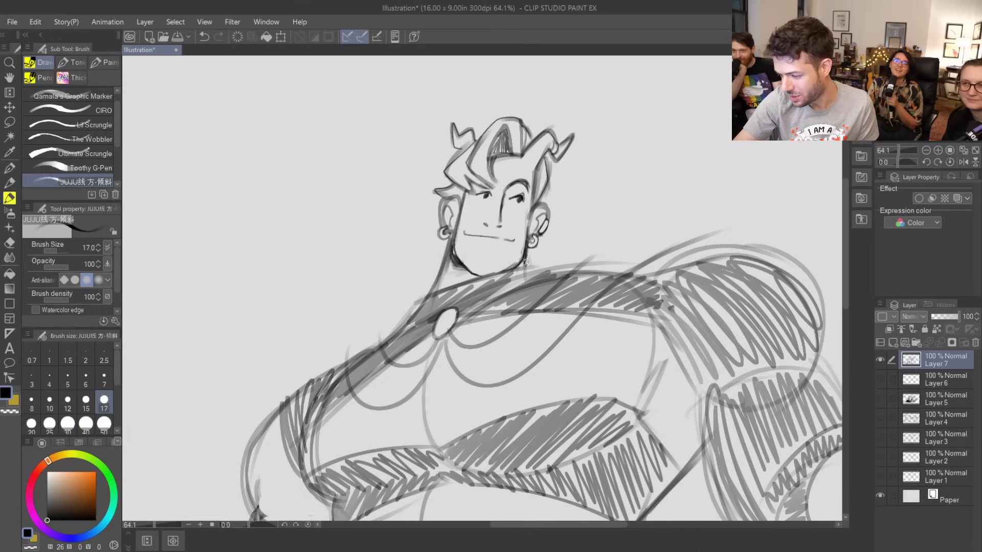
- Examine the whole figure on the full canvas
{"action": "key", "text": "slash"}
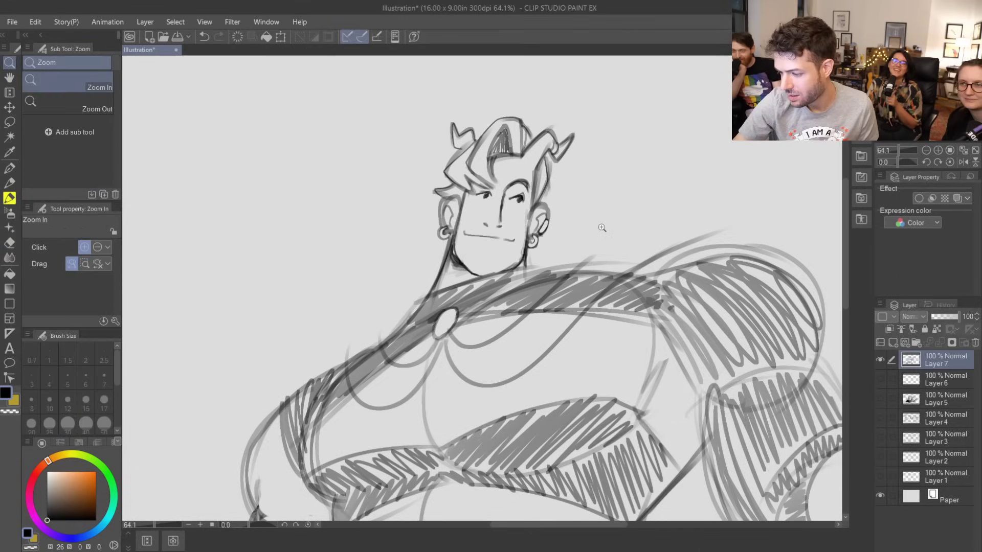
{"action": "left_click_drag", "start_coordinate": [598, 240], "coordinate": [578, 227]}
{"action": "left_click_drag", "start_coordinate": [763, 290], "coordinate": [661, 232]}
{"action": "scroll", "coordinate": [729, 374], "scroll_direction": "down", "scroll_amount": 1}
{"action": "scroll", "coordinate": [767, 427], "scroll_direction": "down", "scroll_amount": 1}
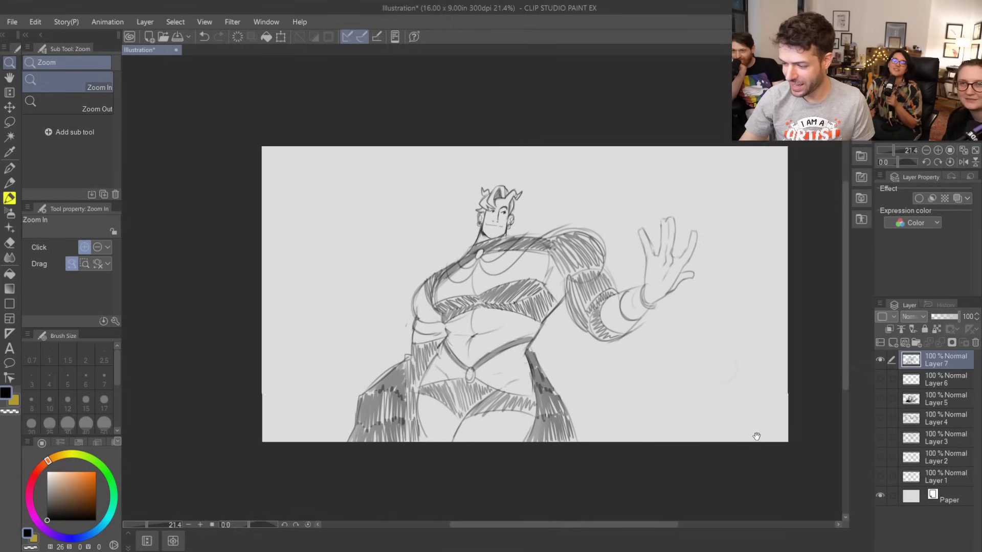
{"action": "scroll", "coordinate": [592, 323], "scroll_direction": "up", "scroll_amount": 1}
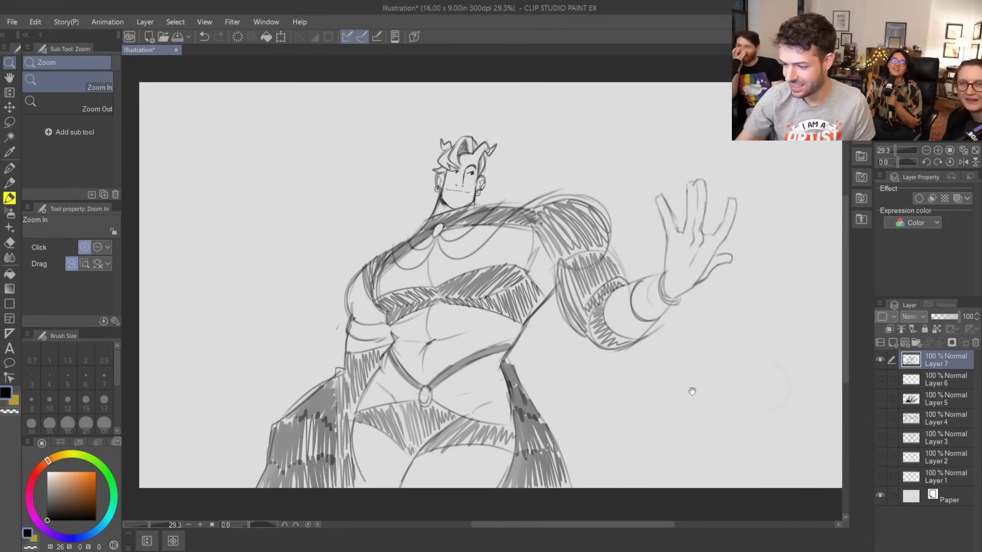
{"action": "scroll", "coordinate": [690, 390], "scroll_direction": "up", "scroll_amount": 1}
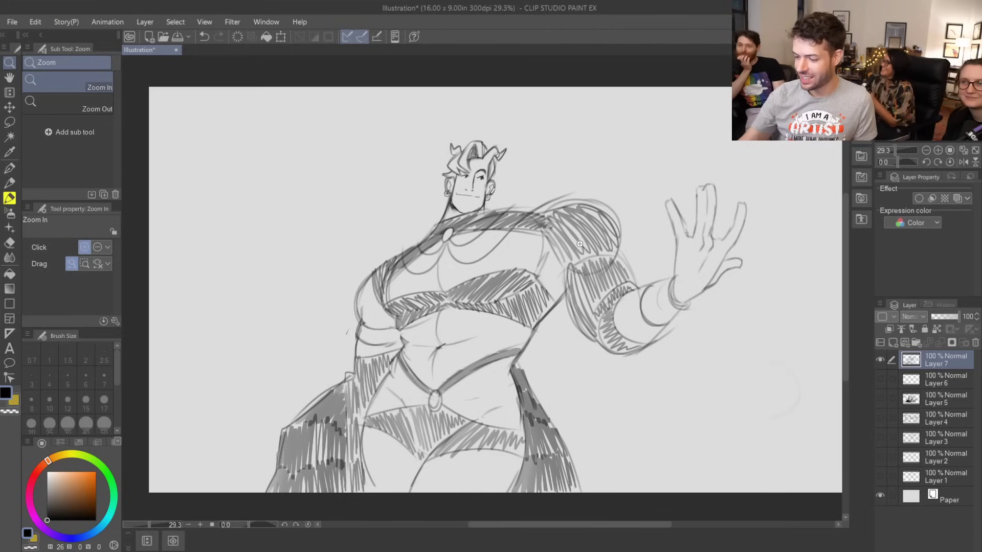
{"action": "key", "text": "b"}
{"action": "mouse_move", "coordinate": [459, 309]}
{"action": "left_mouse_down"}
{"action": "mouse_move", "coordinate": [473, 235]}
{"action": "mouse_move", "coordinate": [450, 312]}
{"action": "left_mouse_up"}
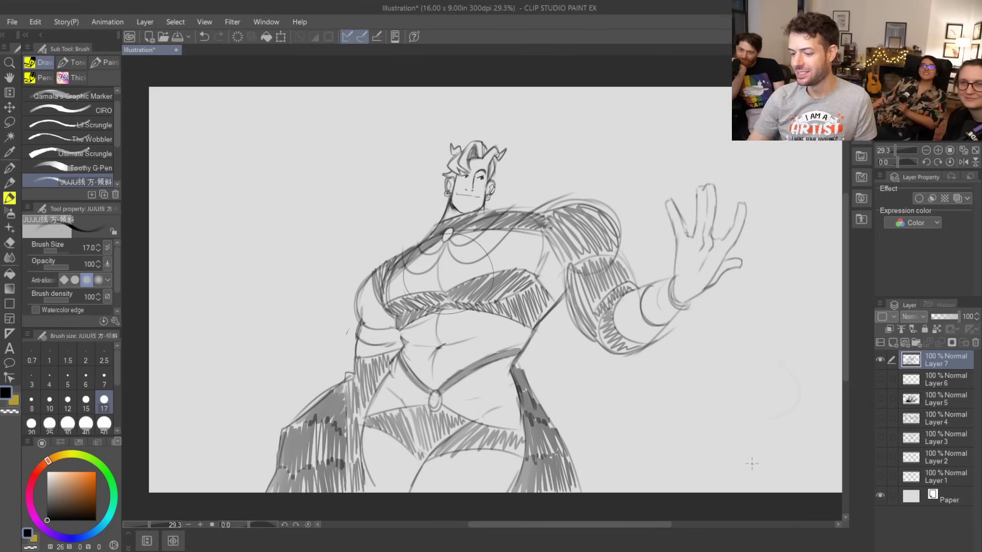
{"action": "key", "text": "ctrl+z"}
{"action": "mouse_move", "coordinate": [473, 319]}
{"action": "left_mouse_down"}
{"action": "mouse_move", "coordinate": [387, 286]}
{"action": "mouse_move", "coordinate": [407, 319]}
{"action": "mouse_move", "coordinate": [443, 230]}
{"action": "left_mouse_up"}
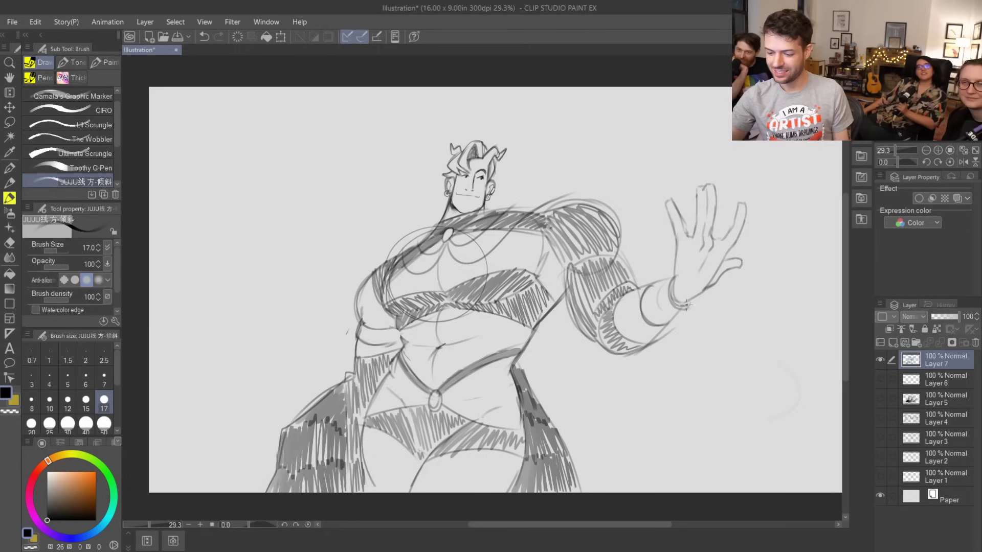
{"action": "mouse_move", "coordinate": [440, 397]}
{"action": "left_mouse_down"}
{"action": "mouse_move", "coordinate": [440, 316]}
{"action": "mouse_move", "coordinate": [402, 358]}
{"action": "left_mouse_up"}
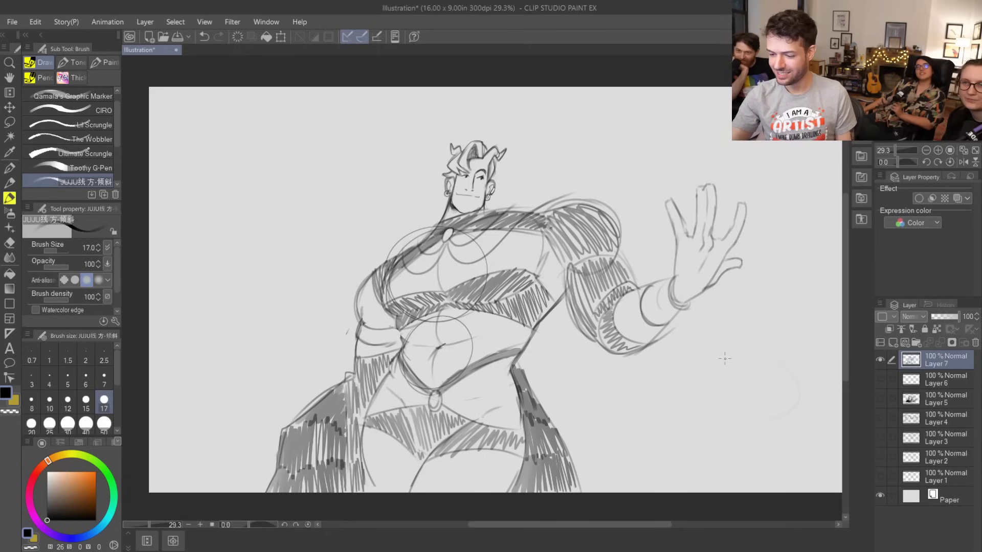
{"action": "key", "text": "ctrl+z"}
{"action": "key", "text": "ctrl+z"}
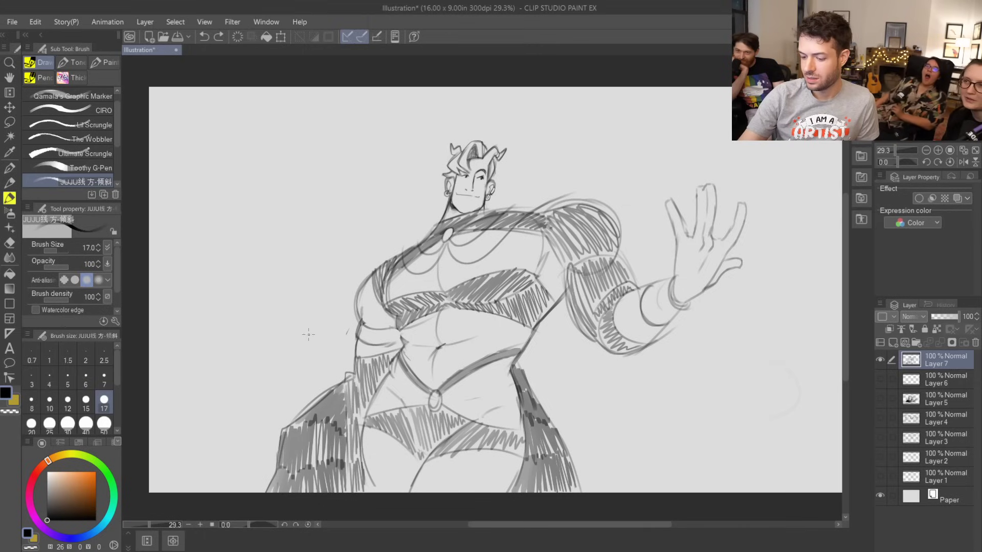
- Draw a large spiky starburst of curved points in the empty background around the figure
{"action": "mouse_move", "coordinate": [278, 318]}
{"action": "left_mouse_down"}
{"action": "mouse_move", "coordinate": [292, 225]}
{"action": "mouse_move", "coordinate": [380, 139]}
{"action": "mouse_move", "coordinate": [401, 132]}
{"action": "left_mouse_up"}
{"action": "left_click_drag", "start_coordinate": [593, 416], "coordinate": [677, 352]}
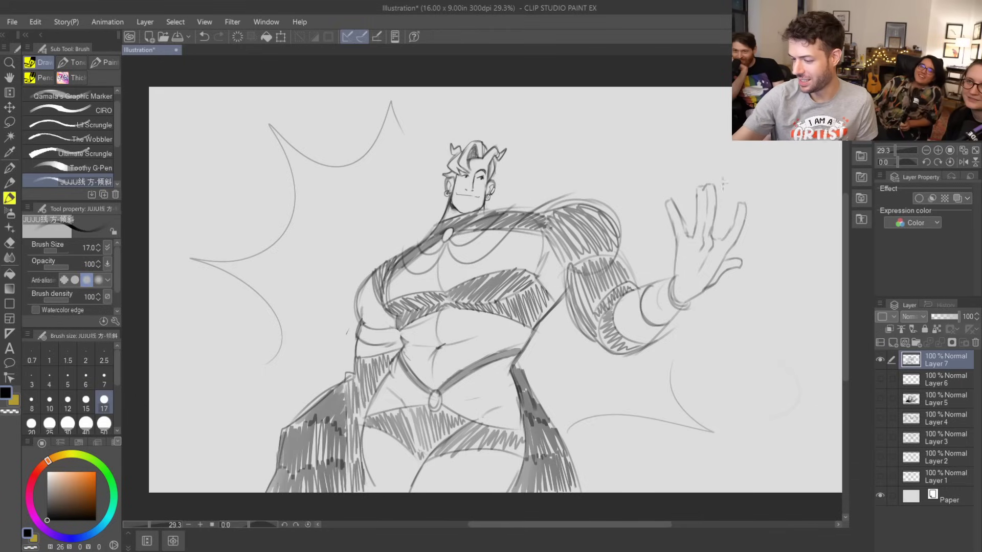
{"action": "mouse_move", "coordinate": [578, 161]}
{"action": "left_mouse_down"}
{"action": "mouse_move", "coordinate": [673, 146]}
{"action": "mouse_move", "coordinate": [640, 205]}
{"action": "left_mouse_up"}
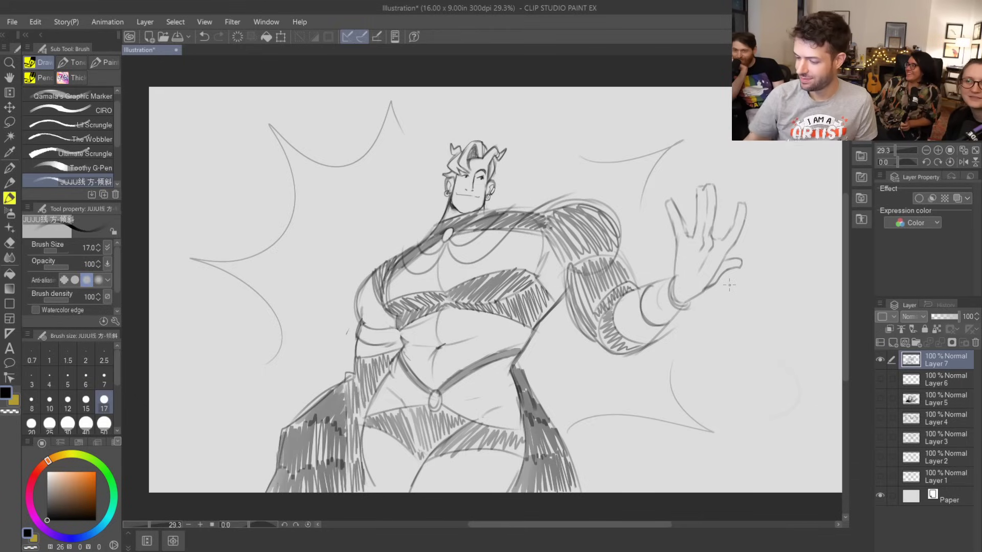
{"action": "left_click_drag", "start_coordinate": [260, 366], "coordinate": [314, 366]}
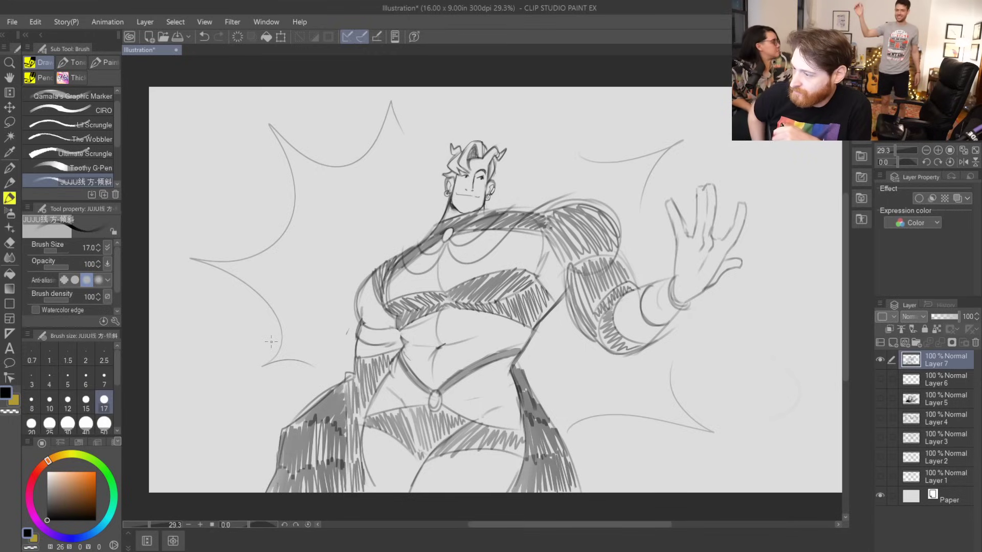
- Hide Layer 7 and add a new blank raster layer above it
{"action": "left_click", "coordinate": [880, 359]}
{"action": "left_click", "coordinate": [893, 343]}
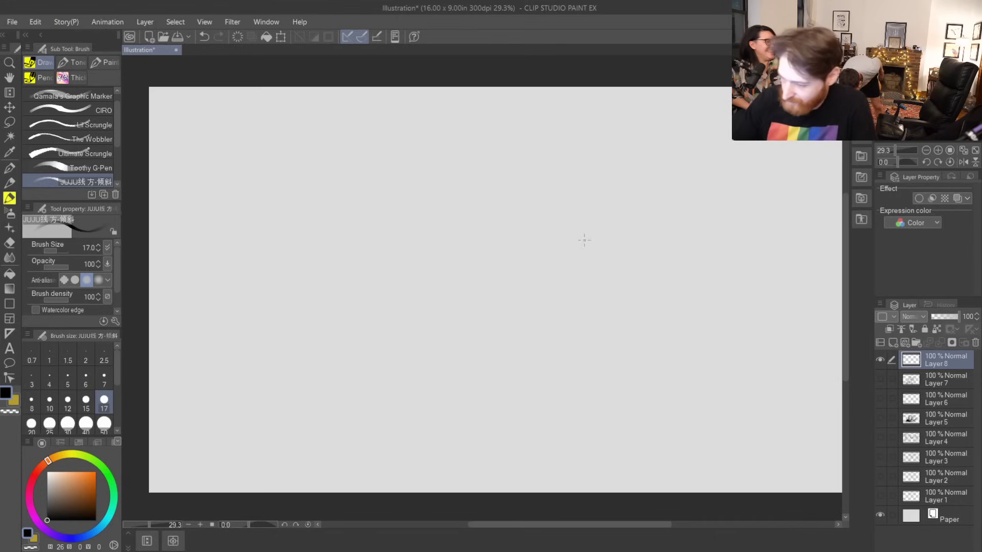
- Check the drawing on Layer 4 by itself and return to the visible blank top layer
{"action": "left_click", "coordinate": [882, 358]}
{"action": "left_click", "coordinate": [879, 437]}
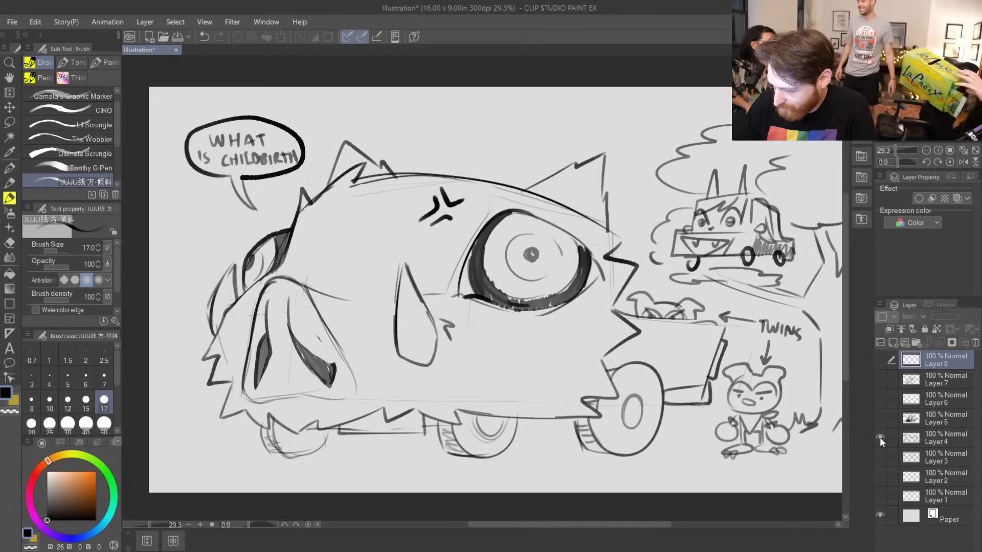
{"action": "left_click", "coordinate": [879, 437]}
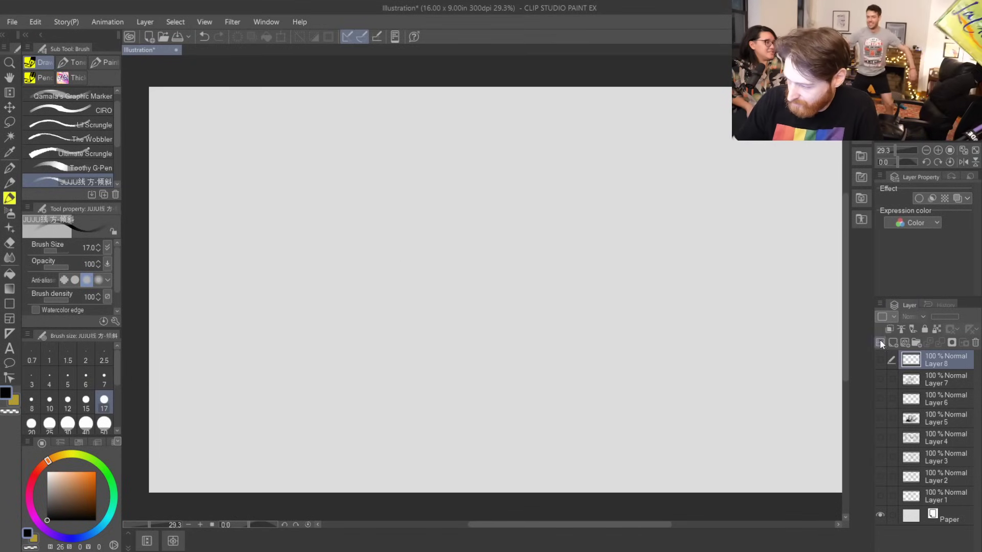
{"action": "left_click", "coordinate": [885, 359]}
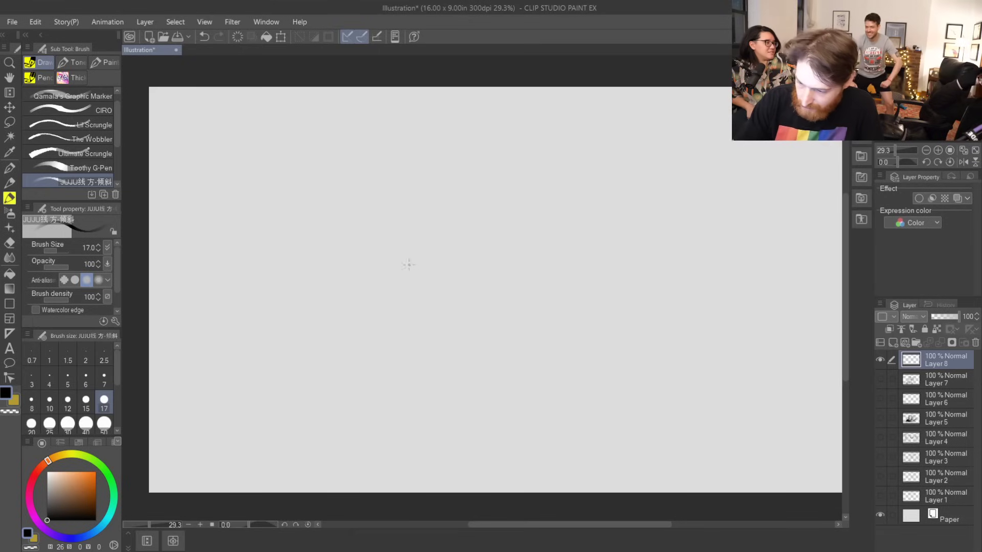
- Set the brush size to 25
{"action": "key", "text": "bracketright"}
{"action": "key", "text": "bracketright"}
{"action": "left_click_drag", "start_coordinate": [293, 303], "coordinate": [439, 276]}
{"action": "left_click_drag", "start_coordinate": [292, 306], "coordinate": [298, 361]}
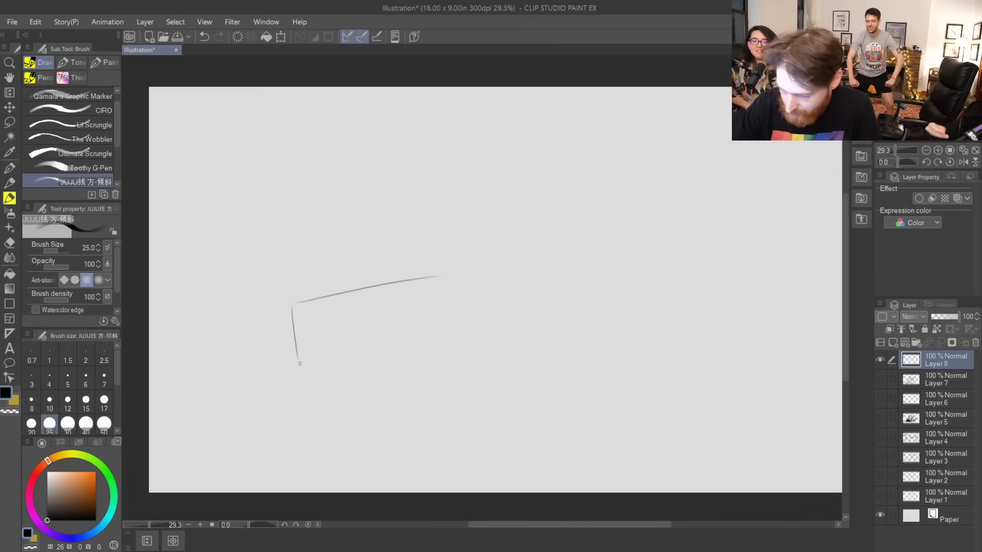
{"action": "left_click_drag", "start_coordinate": [439, 283], "coordinate": [447, 348]}
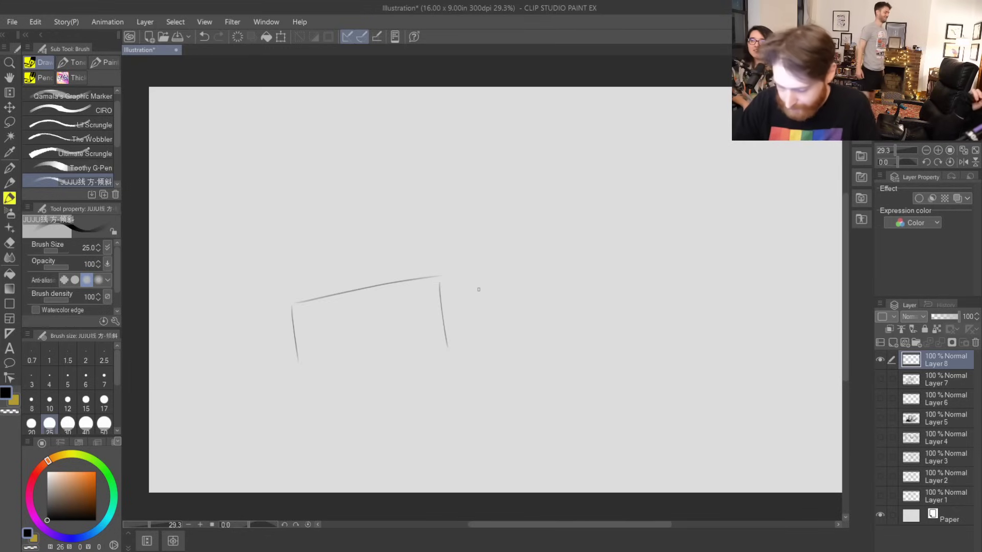
{"action": "key", "text": "ctrl+z"}
{"action": "key", "text": "ctrl+z"}
{"action": "key", "text": "ctrl+z"}
{"action": "left_click_drag", "start_coordinate": [241, 311], "coordinate": [415, 265]}
{"action": "key", "text": "ctrl+z"}
{"action": "left_click_drag", "start_coordinate": [236, 311], "coordinate": [417, 263]}
{"action": "key", "text": "ctrl+z"}
- Redraw the car body's sloping hood edge, short front edge and corner line, and extend its upper edge toward the rear
{"action": "left_click_drag", "start_coordinate": [260, 306], "coordinate": [446, 278]}
{"action": "left_click_drag", "start_coordinate": [249, 316], "coordinate": [252, 349]}
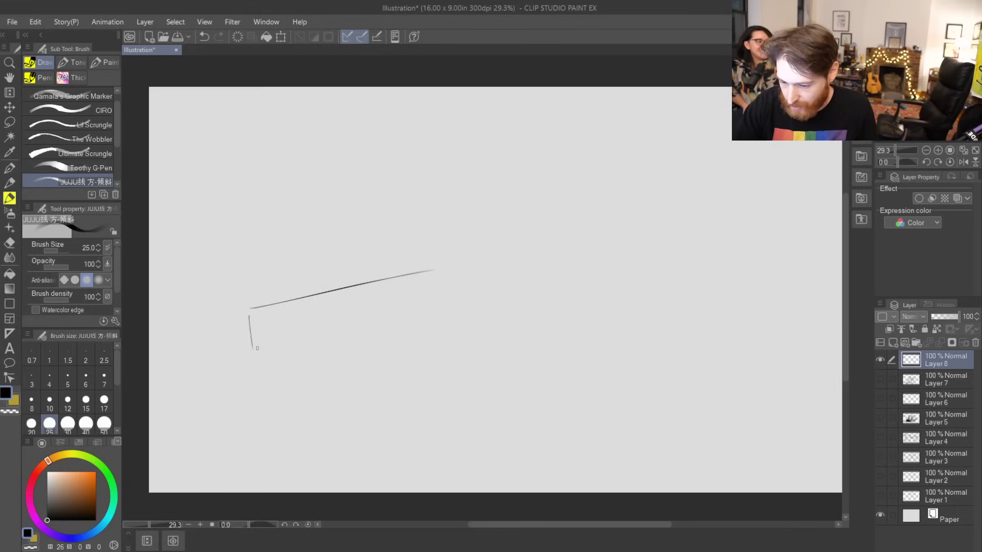
{"action": "left_click_drag", "start_coordinate": [437, 278], "coordinate": [441, 336]}
{"action": "key", "text": "ctrl+z"}
{"action": "left_click_drag", "start_coordinate": [424, 275], "coordinate": [429, 331]}
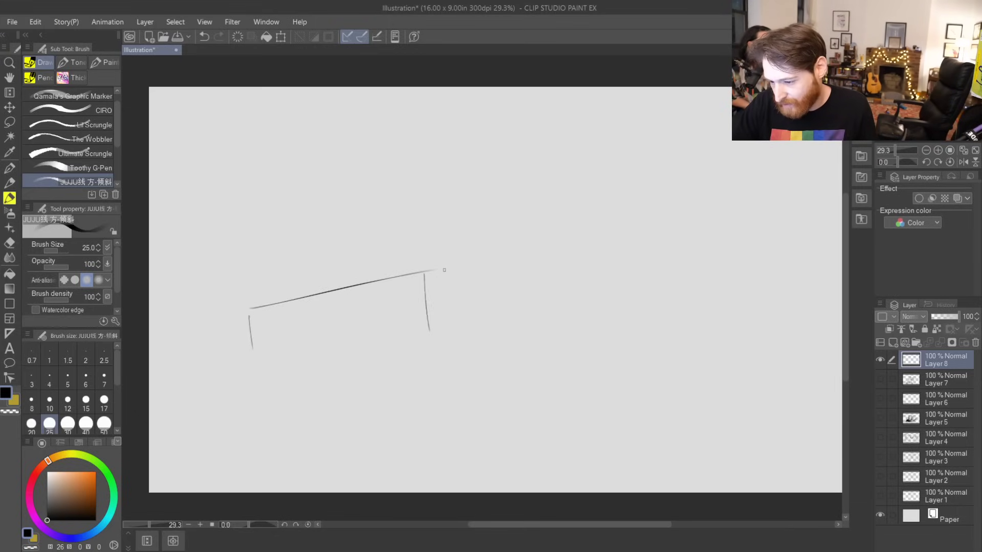
{"action": "mouse_move", "coordinate": [441, 270]}
{"action": "left_mouse_down"}
{"action": "mouse_move", "coordinate": [610, 271]}
{"action": "mouse_move", "coordinate": [498, 274]}
{"action": "mouse_move", "coordinate": [708, 293]}
{"action": "mouse_move", "coordinate": [721, 340]}
{"action": "mouse_move", "coordinate": [729, 292]}
{"action": "left_mouse_up"}
{"action": "key", "text": "ctrl+z"}
- Sketch a peaked cabin above the body with two sloping roof lines, a central upright and short outer sides
{"action": "key", "text": "ctrl+z"}
{"action": "mouse_move", "coordinate": [332, 225]}
{"action": "left_mouse_down"}
{"action": "mouse_move", "coordinate": [335, 282]}
{"action": "mouse_move", "coordinate": [336, 231]}
{"action": "mouse_move", "coordinate": [460, 166]}
{"action": "left_mouse_up"}
{"action": "key", "text": "ctrl+z"}
{"action": "key", "text": "ctrl+z"}
{"action": "mouse_move", "coordinate": [342, 224]}
{"action": "left_mouse_down"}
{"action": "mouse_move", "coordinate": [497, 164]}
{"action": "mouse_move", "coordinate": [501, 255]}
{"action": "left_mouse_up"}
{"action": "key", "text": "ctrl+z"}
{"action": "mouse_move", "coordinate": [489, 174]}
{"action": "left_mouse_down"}
{"action": "mouse_move", "coordinate": [488, 267]}
{"action": "mouse_move", "coordinate": [553, 189]}
{"action": "mouse_move", "coordinate": [615, 213]}
{"action": "left_mouse_up"}
- Draw the two-part bottom edge of the car body and close its front and rear ends
{"action": "key", "text": "ctrl+z"}
{"action": "left_click_drag", "start_coordinate": [501, 175], "coordinate": [616, 207]}
{"action": "key", "text": "ctrl+z"}
{"action": "mouse_move", "coordinate": [501, 175]}
{"action": "left_mouse_down"}
{"action": "mouse_move", "coordinate": [610, 207]}
{"action": "mouse_move", "coordinate": [624, 281]}
{"action": "left_mouse_up"}
{"action": "left_click_drag", "start_coordinate": [264, 368], "coordinate": [706, 353]}
{"action": "key", "text": "ctrl+z"}
{"action": "mouse_move", "coordinate": [455, 357]}
{"action": "left_mouse_down"}
{"action": "mouse_move", "coordinate": [722, 354]}
{"action": "mouse_move", "coordinate": [730, 298]}
{"action": "left_mouse_up"}
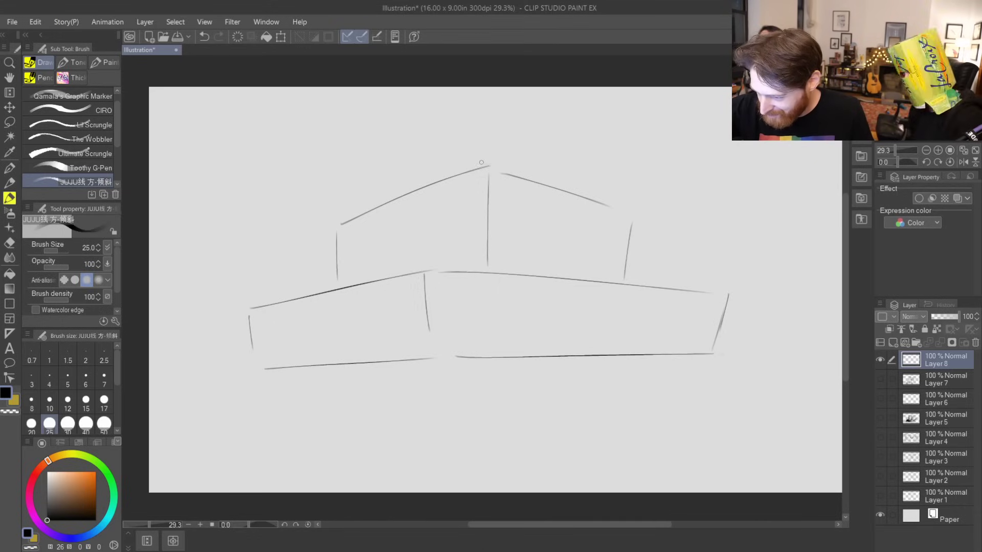
{"action": "left_click_drag", "start_coordinate": [253, 308], "coordinate": [259, 366]}
{"action": "mouse_move", "coordinate": [446, 371]}
{"action": "left_mouse_down"}
{"action": "mouse_move", "coordinate": [494, 367]}
{"action": "mouse_move", "coordinate": [474, 399]}
{"action": "mouse_move", "coordinate": [539, 385]}
{"action": "left_mouse_up"}
{"action": "key", "text": "ctrl+z"}
{"action": "key", "text": "ctrl+z"}
{"action": "mouse_move", "coordinate": [488, 359]}
{"action": "left_mouse_down"}
{"action": "mouse_move", "coordinate": [475, 388]}
{"action": "mouse_move", "coordinate": [544, 396]}
{"action": "left_mouse_up"}
{"action": "key", "text": "ctrl+z"}
{"action": "left_click_drag", "start_coordinate": [480, 359], "coordinate": [551, 387]}
{"action": "key", "text": "ctrl+z"}
- Check the drawing on Layer 4 by itself and bring back only Layer 8
{"action": "left_click", "coordinate": [879, 360]}
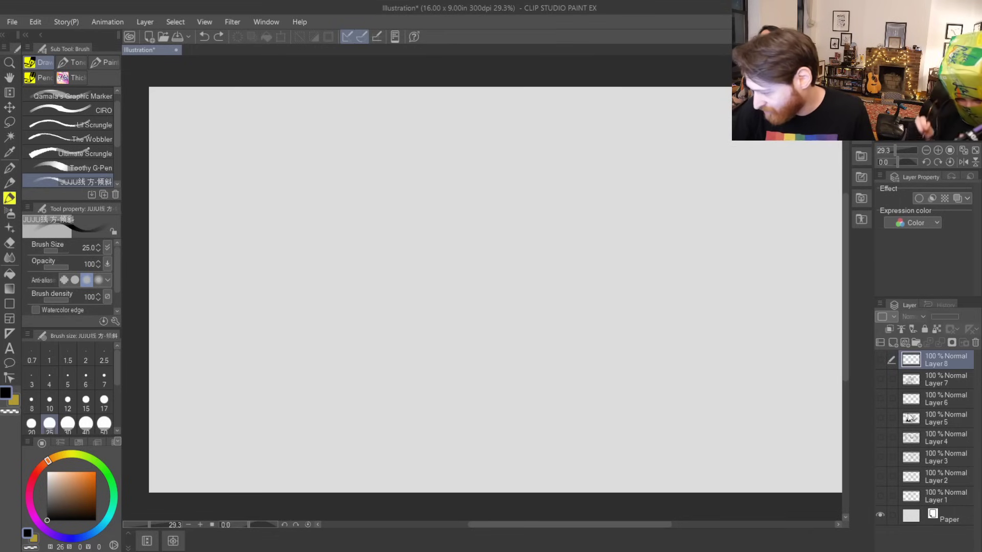
{"action": "left_click", "coordinate": [880, 438]}
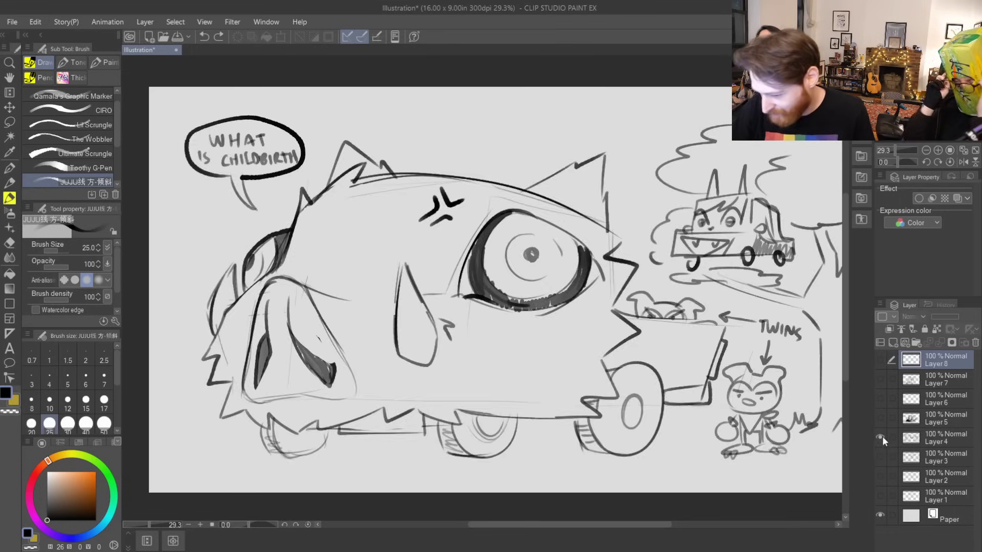
{"action": "left_click", "coordinate": [880, 437]}
{"action": "left_click", "coordinate": [879, 360]}
{"action": "left_click_drag", "start_coordinate": [466, 358], "coordinate": [541, 384]}
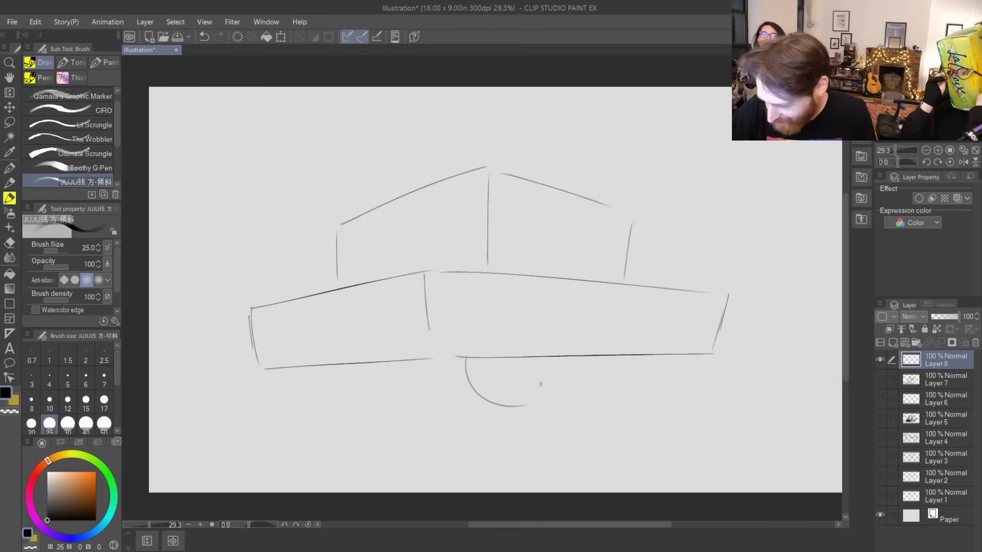
{"action": "key", "text": "ctrl+z"}
{"action": "left_click_drag", "start_coordinate": [466, 360], "coordinate": [542, 406]}
{"action": "key", "text": "ctrl+z"}
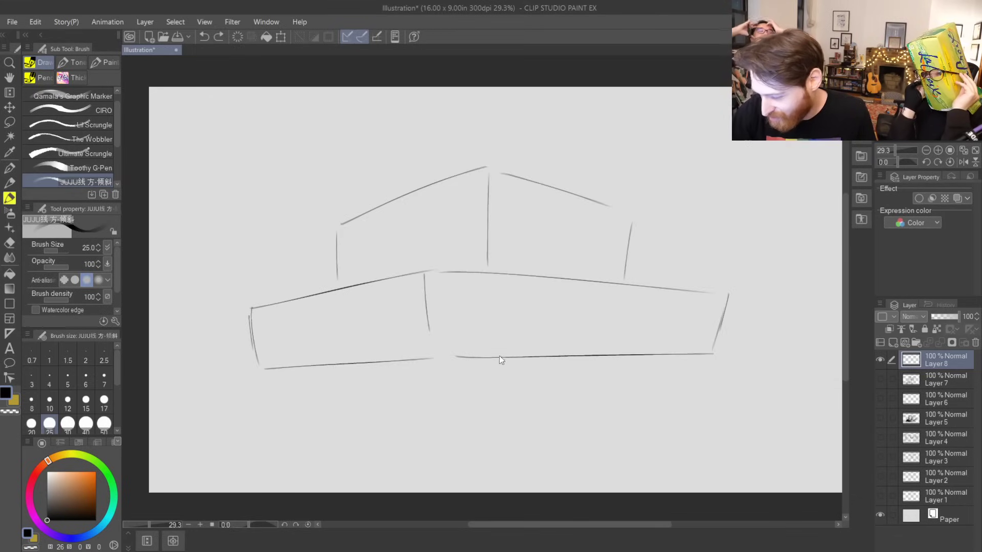
{"action": "left_click_drag", "start_coordinate": [478, 364], "coordinate": [537, 405]}
{"action": "key", "text": "ctrl+z"}
{"action": "left_click_drag", "start_coordinate": [479, 361], "coordinate": [562, 395]}
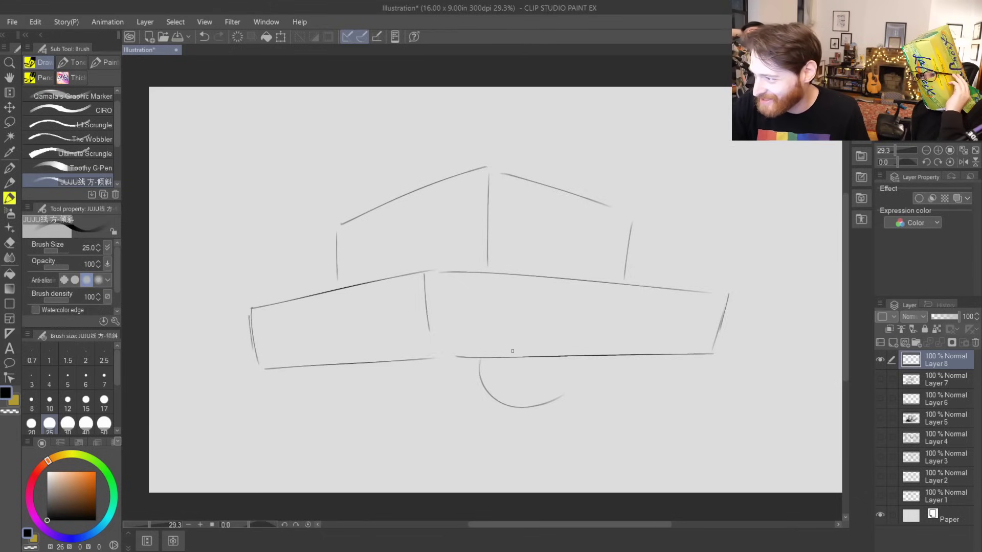
{"action": "key", "text": "ctrl+z"}
- Sketch the lower arc of the front wheel beneath the hood section
{"action": "left_click_drag", "start_coordinate": [335, 364], "coordinate": [385, 391]}
{"action": "key", "text": "ctrl+z"}
{"action": "left_click_drag", "start_coordinate": [321, 365], "coordinate": [376, 408]}
{"action": "left_click_drag", "start_coordinate": [453, 369], "coordinate": [522, 409]}
{"action": "key", "text": "ctrl+z"}
{"action": "left_click_drag", "start_coordinate": [478, 364], "coordinate": [549, 393]}
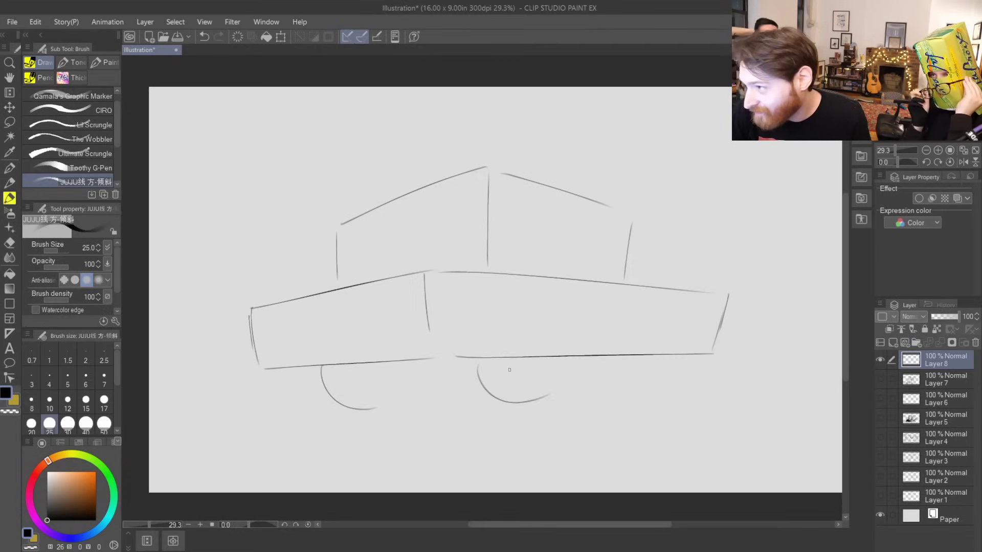
{"action": "key", "text": "ctrl+z"}
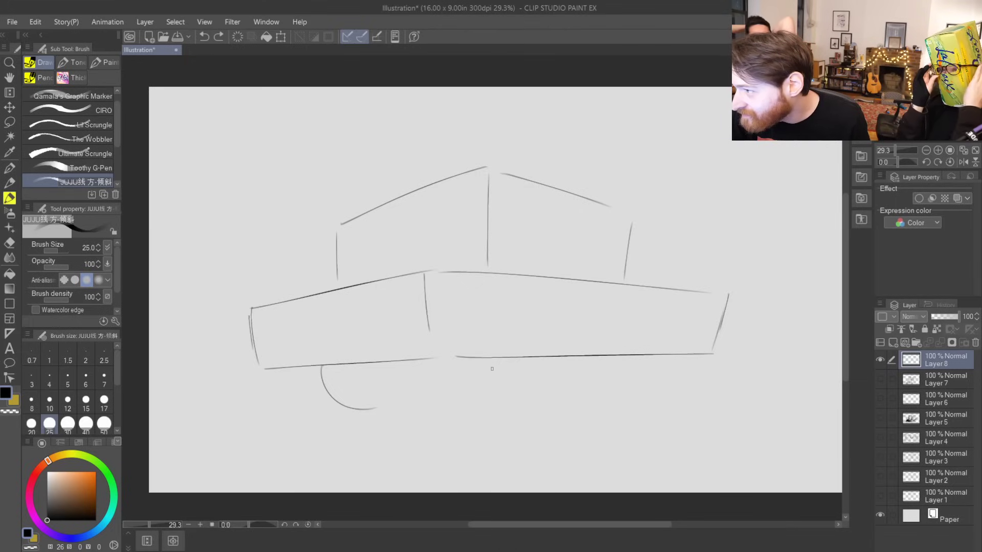
{"action": "mouse_move", "coordinate": [487, 408]}
{"action": "left_mouse_down"}
{"action": "mouse_move", "coordinate": [474, 365]}
{"action": "mouse_move", "coordinate": [517, 342]}
{"action": "mouse_move", "coordinate": [509, 341]}
{"action": "mouse_move", "coordinate": [485, 400]}
{"action": "mouse_move", "coordinate": [506, 415]}
{"action": "mouse_move", "coordinate": [511, 330]}
{"action": "mouse_move", "coordinate": [531, 334]}
{"action": "left_mouse_up"}
{"action": "key", "text": "ctrl+z"}
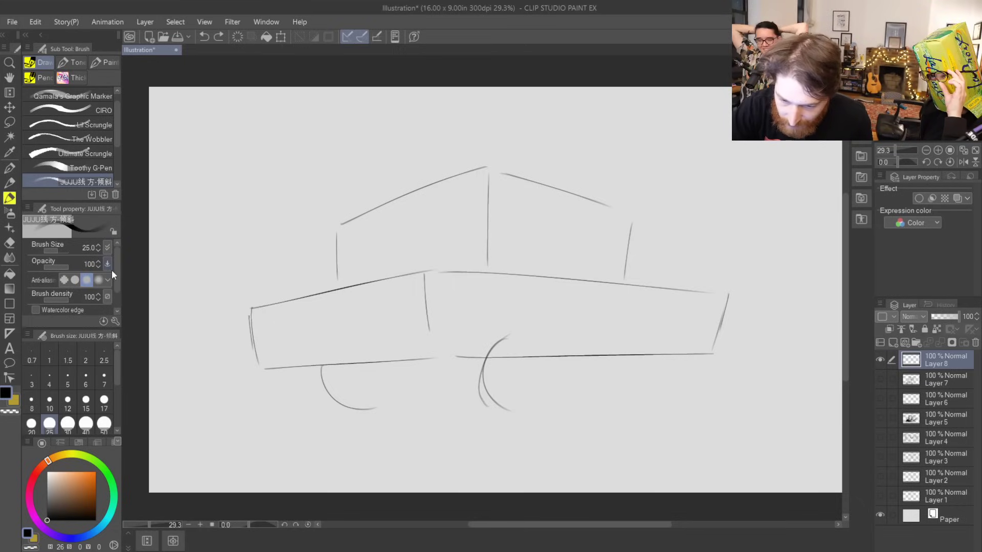
{"action": "left_click_drag", "start_coordinate": [118, 260], "coordinate": [119, 281]}
{"action": "left_click_drag", "start_coordinate": [60, 311], "coordinate": [48, 310]}
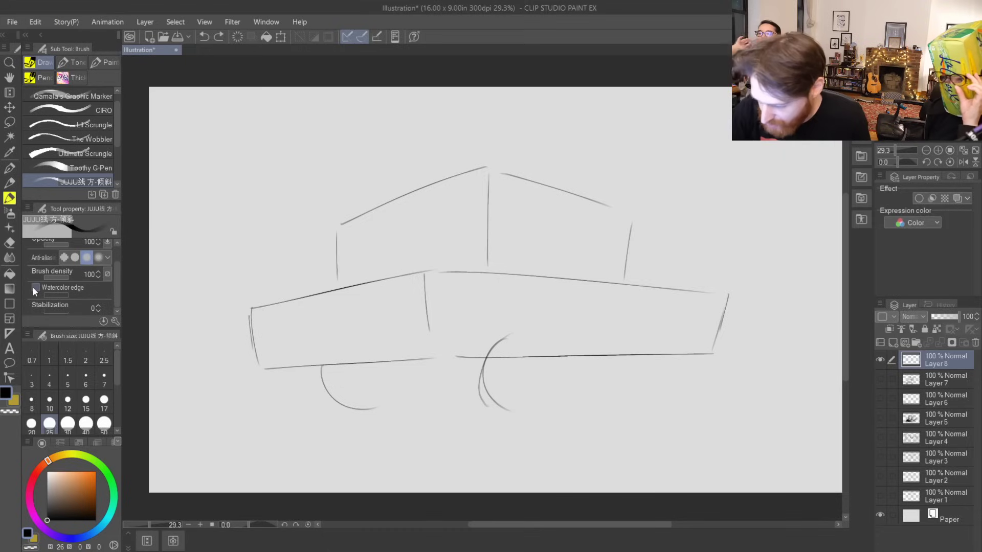
- Clear the body line where the middle wheel goes and draw the wheel's upper and rear arcs
{"action": "left_click", "coordinate": [501, 356]}
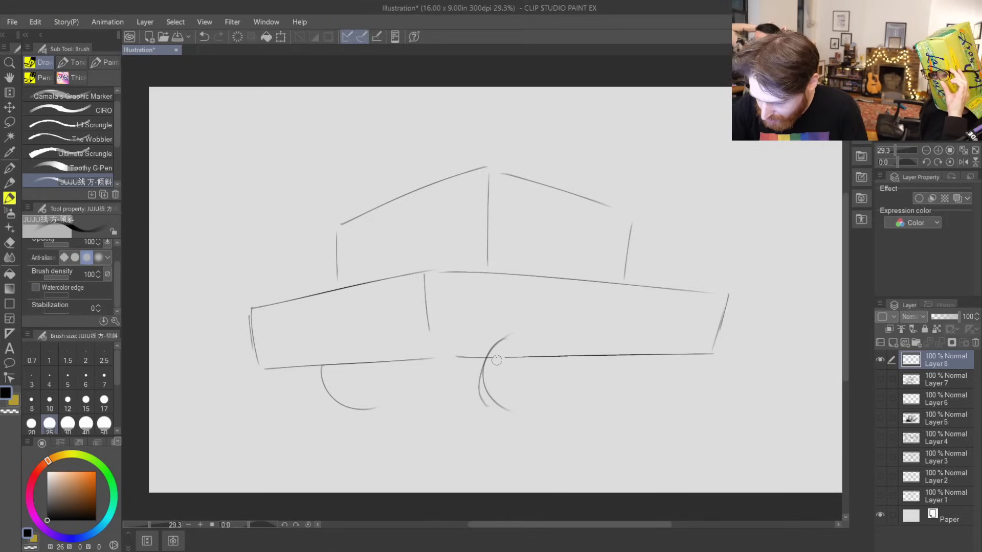
{"action": "mouse_move", "coordinate": [506, 351]}
{"action": "left_mouse_down"}
{"action": "mouse_move", "coordinate": [482, 391]}
{"action": "mouse_move", "coordinate": [503, 411]}
{"action": "mouse_move", "coordinate": [509, 346]}
{"action": "mouse_move", "coordinate": [536, 356]}
{"action": "left_mouse_up"}
{"action": "mouse_move", "coordinate": [494, 391]}
{"action": "left_mouse_down"}
{"action": "mouse_move", "coordinate": [529, 321]}
{"action": "mouse_move", "coordinate": [553, 388]}
{"action": "left_mouse_up"}
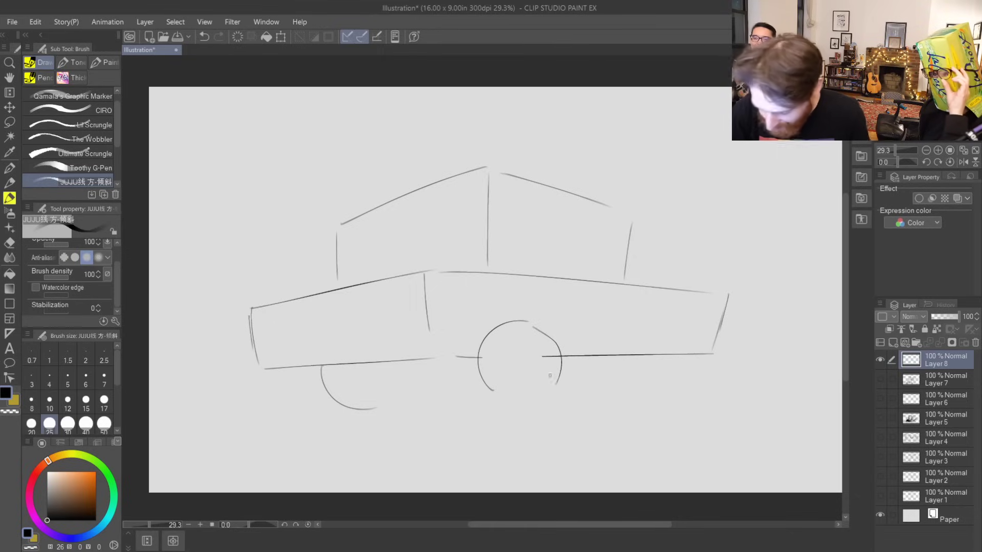
{"action": "key", "text": "ctrl+z"}
{"action": "left_click_drag", "start_coordinate": [537, 326], "coordinate": [568, 370]}
{"action": "left_click_drag", "start_coordinate": [539, 406], "coordinate": [566, 369]}
{"action": "key", "text": "ctrl+z"}
{"action": "left_click_drag", "start_coordinate": [535, 405], "coordinate": [567, 367]}
- Close the middle wheel's circle with a lower arc joining its front and rear curves
{"action": "left_click_drag", "start_coordinate": [478, 353], "coordinate": [529, 406]}
{"action": "key", "text": "ctrl+z"}
{"action": "left_click_drag", "start_coordinate": [479, 350], "coordinate": [540, 405]}
{"action": "key", "text": "ctrl+z"}
{"action": "left_click_drag", "start_coordinate": [480, 348], "coordinate": [538, 406]}
{"action": "key", "text": "ctrl+z"}
{"action": "left_click_drag", "start_coordinate": [477, 354], "coordinate": [541, 408]}
{"action": "key", "text": "ctrl+z"}
{"action": "key", "text": "ctrl+z"}
{"action": "mouse_move", "coordinate": [475, 364]}
{"action": "left_mouse_down"}
{"action": "mouse_move", "coordinate": [545, 407]}
{"action": "mouse_move", "coordinate": [478, 382]}
{"action": "mouse_move", "coordinate": [543, 404]}
{"action": "left_mouse_up"}
{"action": "key", "text": "ctrl+z"}
{"action": "key", "text": "ctrl+z"}
{"action": "left_click_drag", "start_coordinate": [479, 382], "coordinate": [543, 405]}
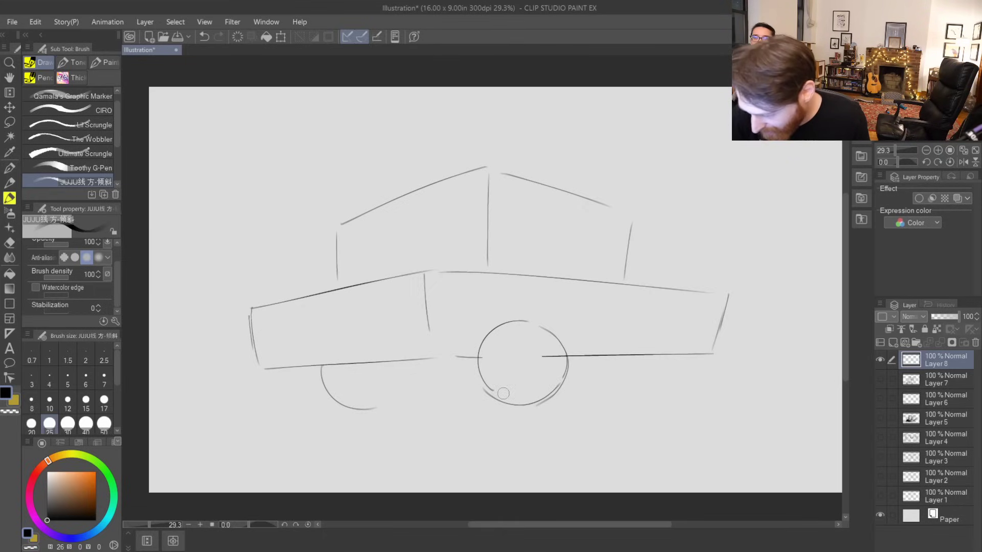
- Clean up the body line inside the middle wheel and add offset arcs in front of it for tire thickness
{"action": "left_click_drag", "start_coordinate": [542, 347], "coordinate": [561, 360]}
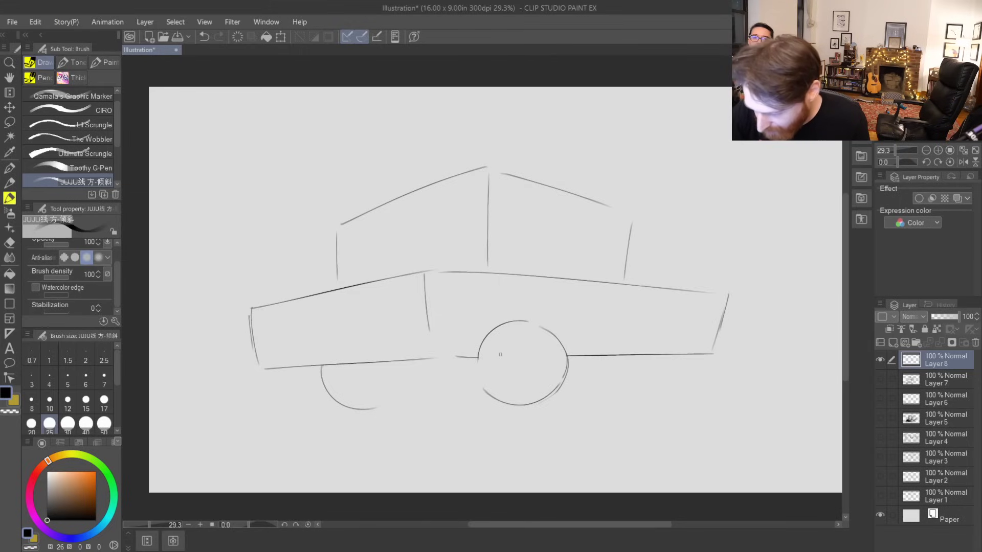
{"action": "left_click_drag", "start_coordinate": [492, 330], "coordinate": [505, 402]}
{"action": "mouse_move", "coordinate": [467, 359]}
{"action": "left_mouse_down"}
{"action": "mouse_move", "coordinate": [495, 401]}
{"action": "mouse_move", "coordinate": [528, 403]}
{"action": "left_mouse_up"}
{"action": "key", "text": "ctrl+z"}
{"action": "key", "text": "ctrl+z"}
{"action": "key", "text": "ctrl+z"}
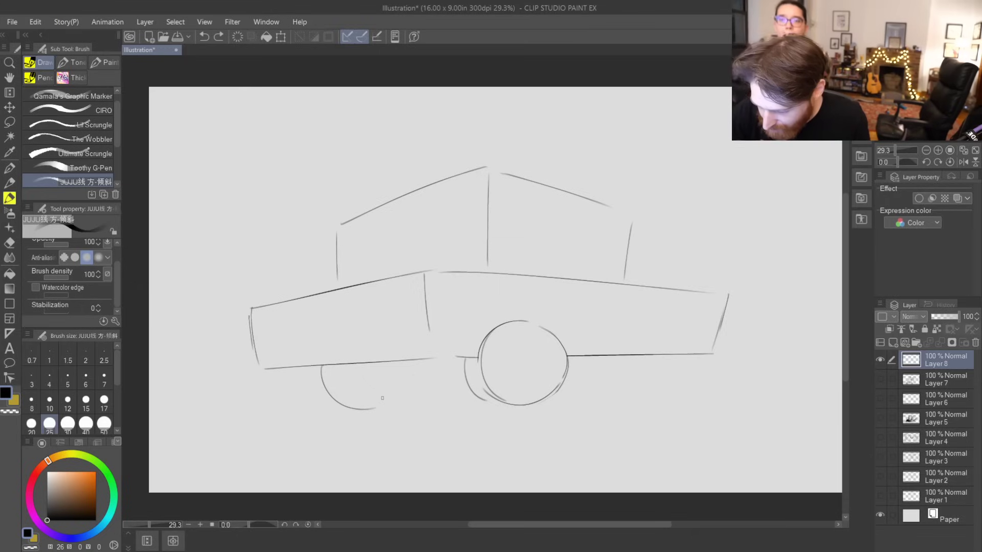
{"action": "left_click_drag", "start_coordinate": [466, 352], "coordinate": [497, 318]}
{"action": "key", "text": "ctrl+z"}
{"action": "left_click_drag", "start_coordinate": [467, 352], "coordinate": [495, 325]}
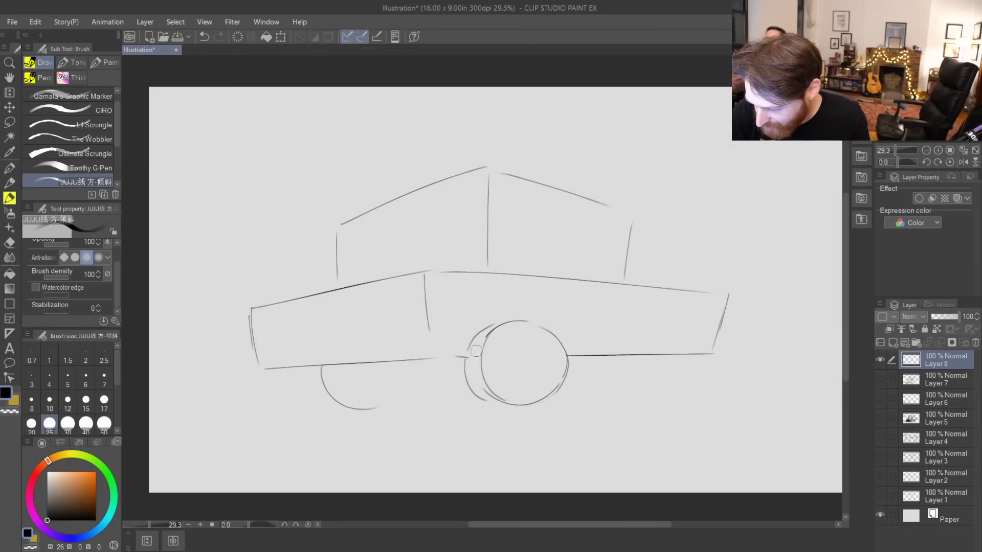
- Add the far side curve of the front wheel and sketch a partial rear wheel across the body's lower edge
{"action": "left_click_drag", "start_coordinate": [409, 381], "coordinate": [390, 405]}
{"action": "mouse_move", "coordinate": [655, 389]}
{"action": "left_mouse_down"}
{"action": "mouse_move", "coordinate": [691, 331]}
{"action": "mouse_move", "coordinate": [630, 373]}
{"action": "mouse_move", "coordinate": [684, 337]}
{"action": "mouse_move", "coordinate": [690, 372]}
{"action": "left_mouse_up"}
{"action": "key", "text": "ctrl+z"}
{"action": "key", "text": "ctrl+z"}
{"action": "left_click_drag", "start_coordinate": [685, 338], "coordinate": [692, 375]}
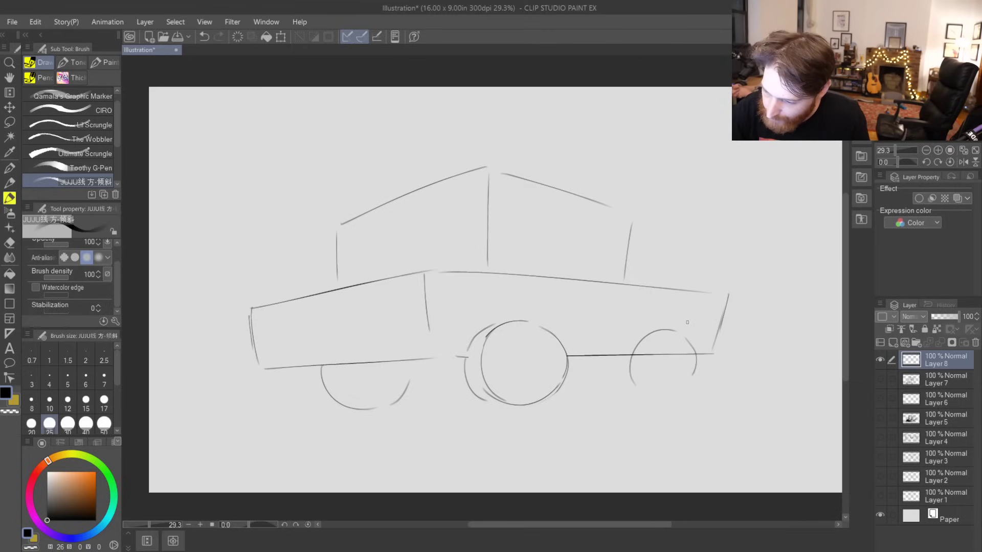
- Draw a crocodile snout with a curved upper jaw and eye bump over the hood, and erase the old straight hood lines
{"action": "mouse_move", "coordinate": [257, 369]}
{"action": "left_mouse_down"}
{"action": "mouse_move", "coordinate": [250, 349]}
{"action": "mouse_move", "coordinate": [246, 298]}
{"action": "left_mouse_up"}
{"action": "mouse_move", "coordinate": [258, 374]}
{"action": "left_mouse_down"}
{"action": "mouse_move", "coordinate": [255, 284]}
{"action": "mouse_move", "coordinate": [379, 261]}
{"action": "left_mouse_up"}
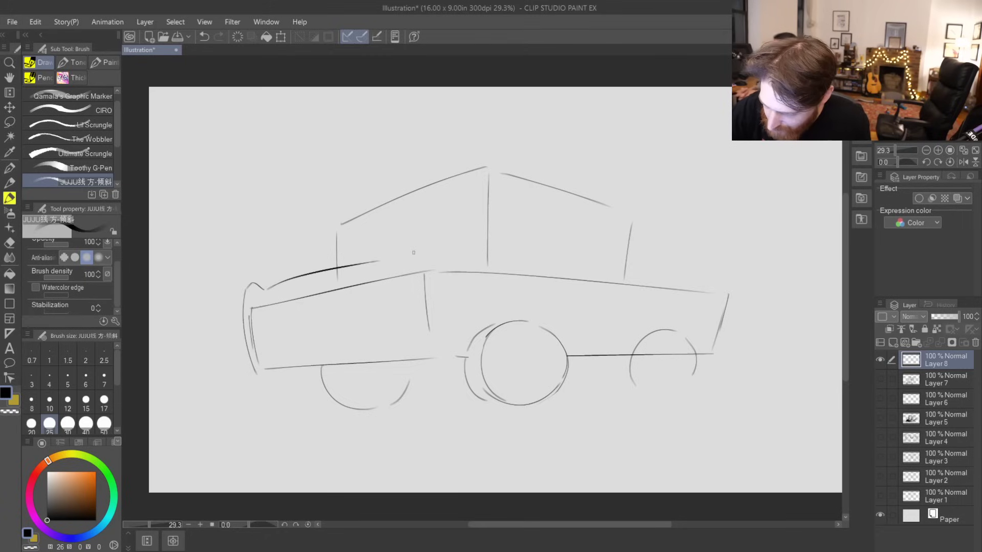
{"action": "key", "text": "ctrl+z"}
{"action": "mouse_move", "coordinate": [268, 289]}
{"action": "left_mouse_down"}
{"action": "mouse_move", "coordinate": [403, 261]}
{"action": "mouse_move", "coordinate": [428, 266]}
{"action": "mouse_move", "coordinate": [448, 259]}
{"action": "left_mouse_up"}
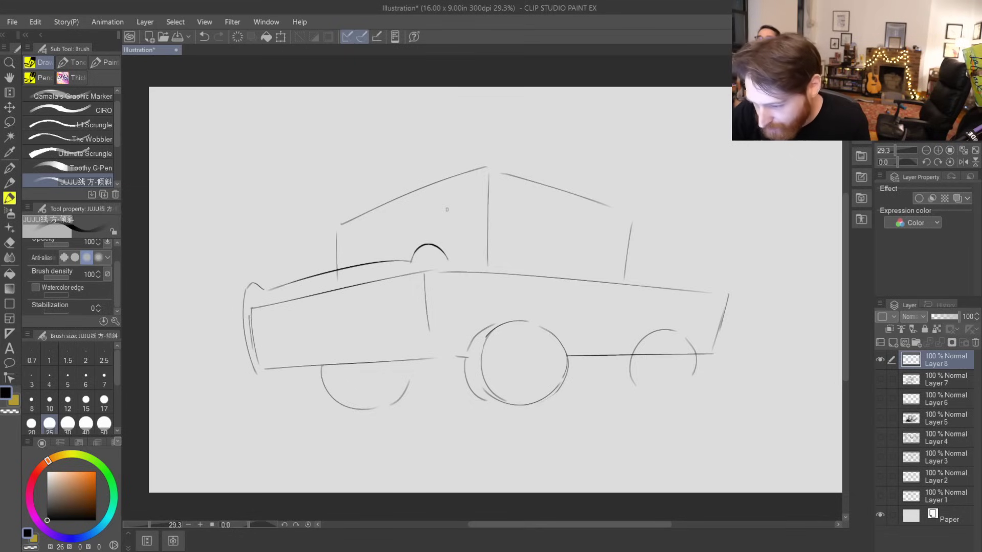
{"action": "mouse_move", "coordinate": [256, 310]}
{"action": "left_mouse_down"}
{"action": "mouse_move", "coordinate": [258, 350]}
{"action": "mouse_move", "coordinate": [253, 315]}
{"action": "mouse_move", "coordinate": [407, 283]}
{"action": "mouse_move", "coordinate": [333, 290]}
{"action": "mouse_move", "coordinate": [334, 278]}
{"action": "mouse_move", "coordinate": [427, 285]}
{"action": "left_mouse_up"}
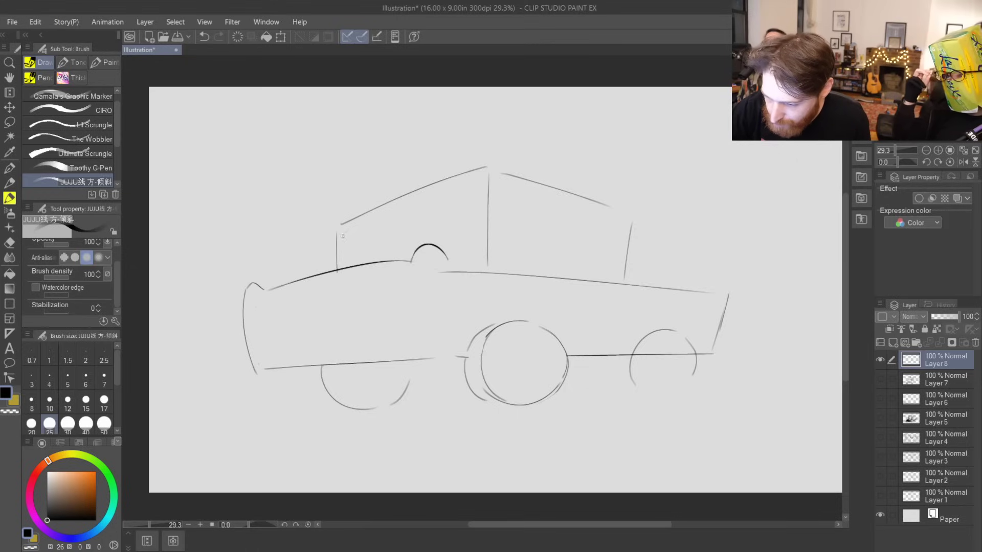
- Try a rounded front corner and an arched bump over the cabin roof's peak
{"action": "left_click_drag", "start_coordinate": [333, 269], "coordinate": [352, 205]}
{"action": "key", "text": "ctrl+z"}
{"action": "mouse_move", "coordinate": [330, 268]}
{"action": "left_mouse_down"}
{"action": "mouse_move", "coordinate": [358, 210]}
{"action": "mouse_move", "coordinate": [474, 173]}
{"action": "mouse_move", "coordinate": [535, 183]}
{"action": "left_mouse_up"}
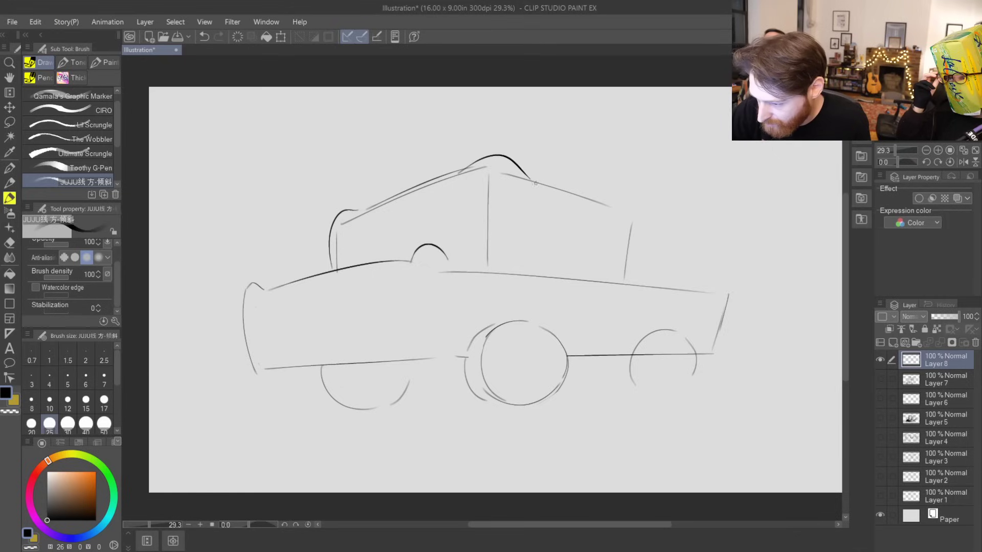
{"action": "key", "text": "ctrl+z"}
{"action": "mouse_move", "coordinate": [451, 180]}
{"action": "left_mouse_down"}
{"action": "mouse_move", "coordinate": [482, 157]}
{"action": "mouse_move", "coordinate": [536, 178]}
{"action": "left_mouse_up"}
{"action": "key", "text": "ctrl+z"}
{"action": "mouse_move", "coordinate": [454, 181]}
{"action": "left_mouse_down"}
{"action": "mouse_move", "coordinate": [509, 157]}
{"action": "mouse_move", "coordinate": [539, 184]}
{"action": "left_mouse_up"}
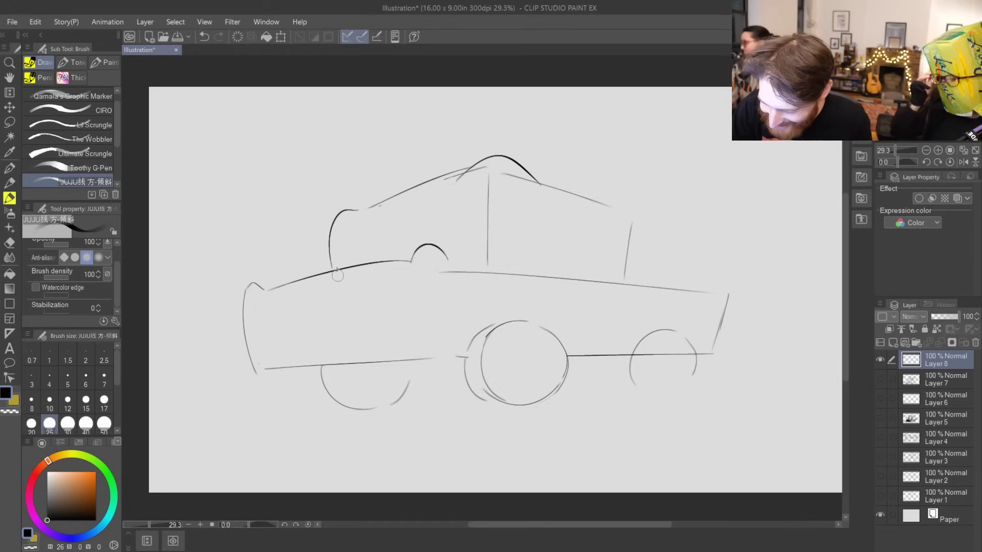
{"action": "left_click_drag", "start_coordinate": [481, 186], "coordinate": [492, 253]}
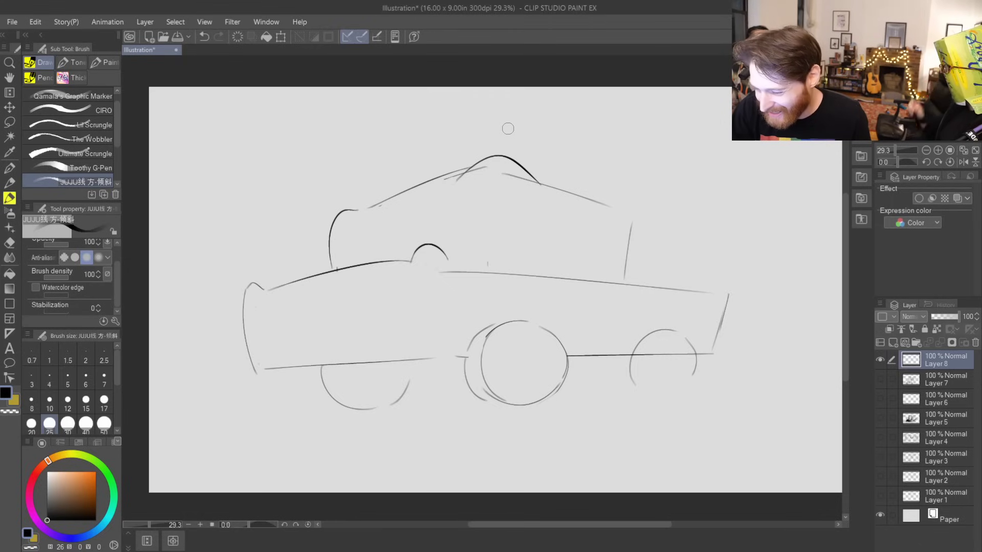
{"action": "key", "text": "ctrl+z"}
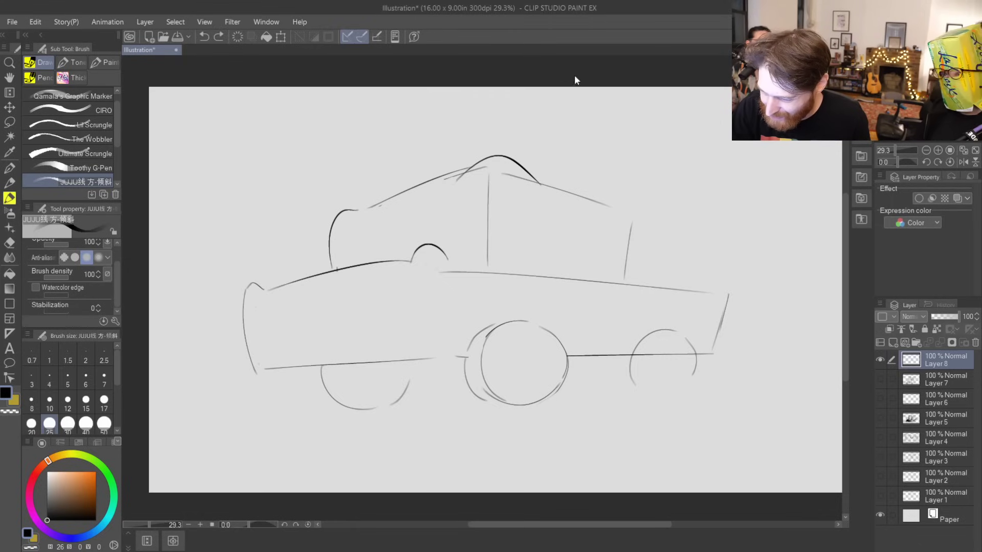
- Erase the front cabin curve and roof bump, and redraw them as two rounded humps, a small front one and a taller rear one
{"action": "mouse_move", "coordinate": [459, 190]}
{"action": "left_mouse_down"}
{"action": "mouse_move", "coordinate": [519, 150]}
{"action": "mouse_move", "coordinate": [540, 177]}
{"action": "left_mouse_up"}
{"action": "mouse_move", "coordinate": [361, 225]}
{"action": "left_mouse_down"}
{"action": "mouse_move", "coordinate": [346, 209]}
{"action": "mouse_move", "coordinate": [339, 217]}
{"action": "mouse_move", "coordinate": [388, 183]}
{"action": "left_mouse_up"}
{"action": "mouse_move", "coordinate": [333, 267]}
{"action": "left_mouse_down"}
{"action": "mouse_move", "coordinate": [337, 218]}
{"action": "mouse_move", "coordinate": [490, 178]}
{"action": "left_mouse_up"}
{"action": "key", "text": "ctrl+z"}
{"action": "left_click_drag", "start_coordinate": [412, 195], "coordinate": [491, 187]}
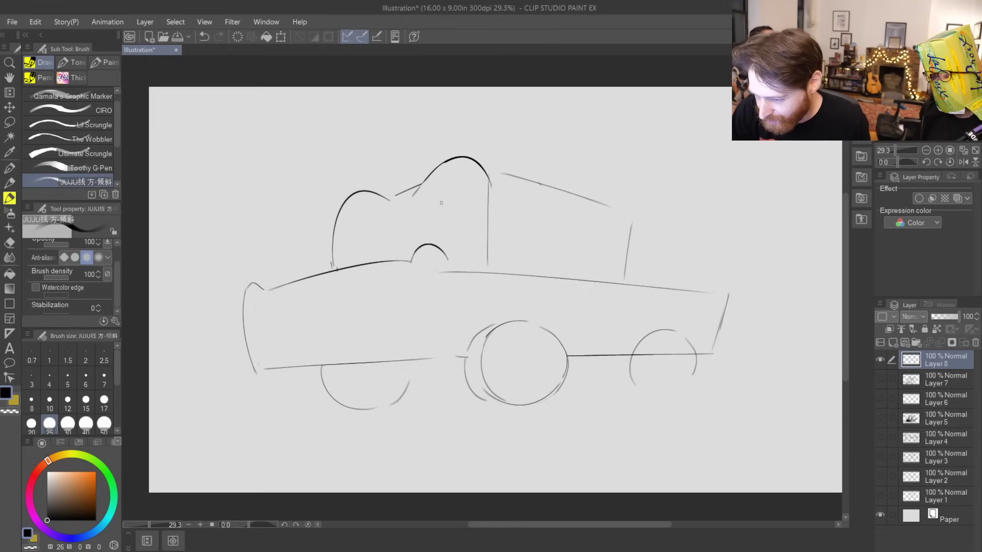
{"action": "mouse_move", "coordinate": [421, 211]}
{"action": "left_mouse_down"}
{"action": "mouse_move", "coordinate": [460, 186]}
{"action": "mouse_move", "coordinate": [477, 189]}
{"action": "mouse_move", "coordinate": [457, 198]}
{"action": "left_mouse_up"}
{"action": "key", "text": "ctrl+z"}
{"action": "key", "text": "ctrl+z"}
{"action": "key", "text": "ctrl+z"}
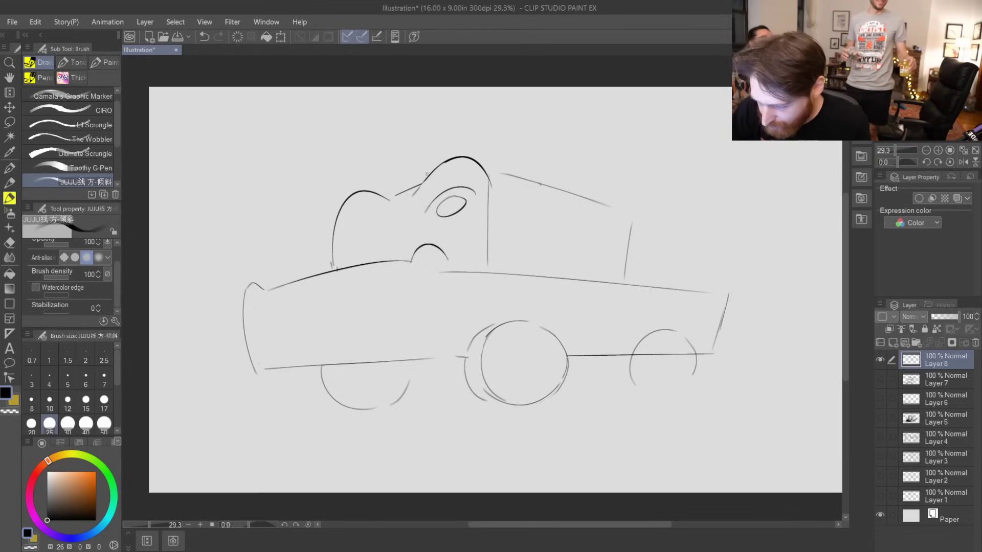
{"action": "key", "text": "ctrl+z"}
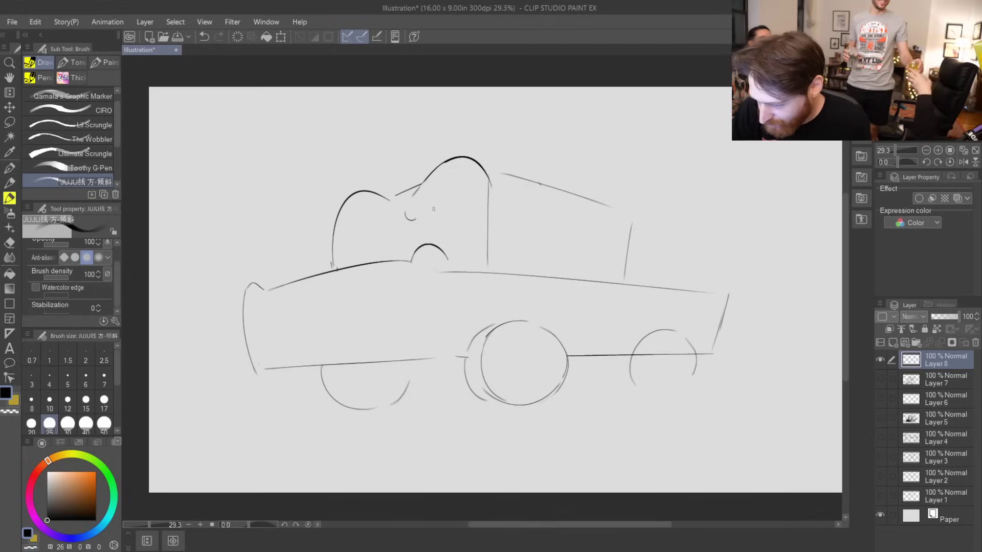
- Draw curved lines inside both cabin humps, and give the crocodile a slit pupil and a nostril
{"action": "left_click_drag", "start_coordinate": [423, 215], "coordinate": [486, 190]}
{"action": "key", "text": "ctrl+z"}
{"action": "left_click_drag", "start_coordinate": [425, 215], "coordinate": [475, 197]}
{"action": "mouse_move", "coordinate": [347, 222]}
{"action": "left_mouse_down"}
{"action": "mouse_move", "coordinate": [381, 221]}
{"action": "mouse_move", "coordinate": [360, 258]}
{"action": "left_mouse_up"}
{"action": "key", "text": "ctrl+z"}
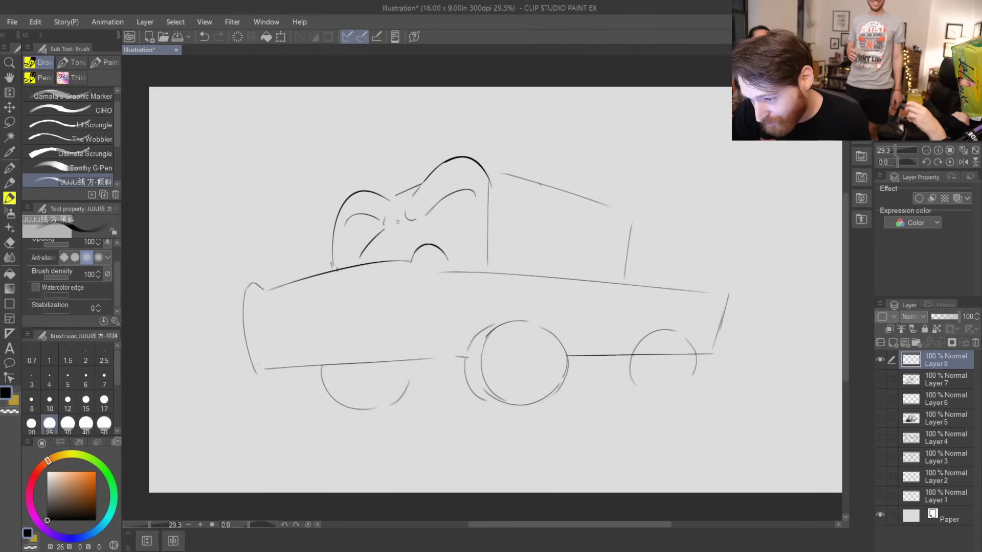
{"action": "mouse_move", "coordinate": [438, 274]}
{"action": "left_mouse_down"}
{"action": "mouse_move", "coordinate": [468, 276]}
{"action": "mouse_move", "coordinate": [426, 267]}
{"action": "mouse_move", "coordinate": [438, 258]}
{"action": "mouse_move", "coordinate": [425, 272]}
{"action": "left_mouse_up"}
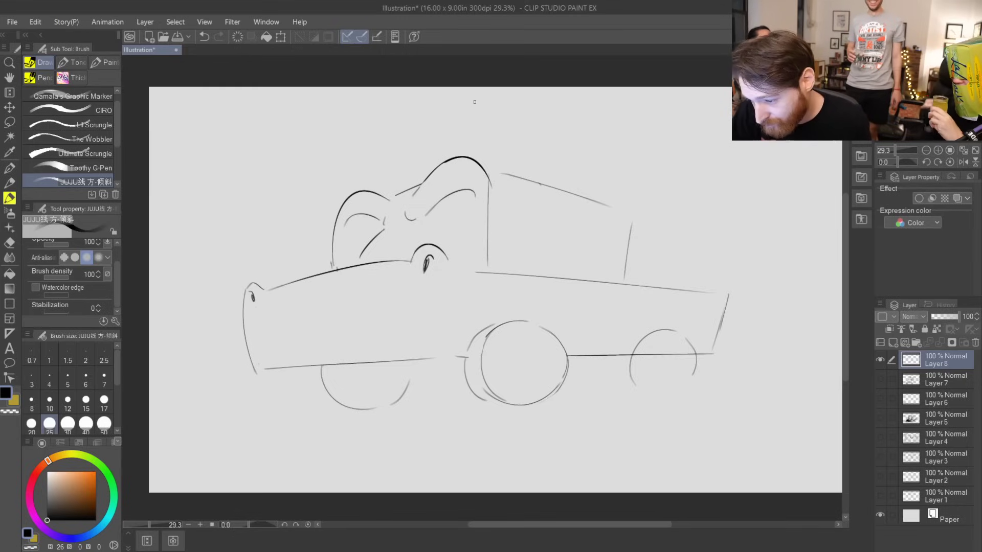
- Round out the tip of the snout and draw a wavy mouth line lined with pointed teeth back toward the middle wheel
{"action": "mouse_move", "coordinate": [243, 310]}
{"action": "left_mouse_down"}
{"action": "mouse_move", "coordinate": [244, 347]}
{"action": "mouse_move", "coordinate": [254, 359]}
{"action": "left_mouse_up"}
{"action": "key", "text": "ctrl+z"}
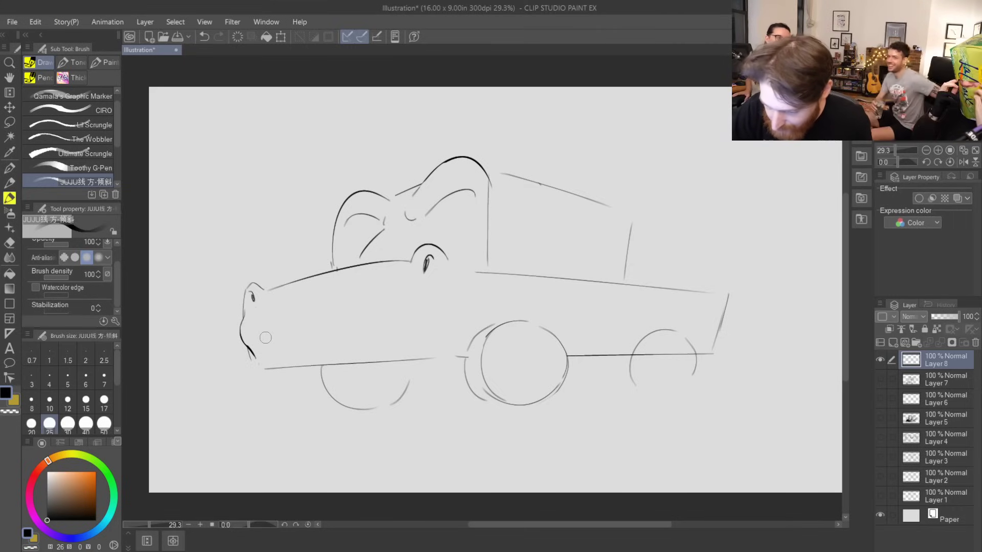
{"action": "mouse_move", "coordinate": [258, 358]}
{"action": "left_mouse_down"}
{"action": "mouse_move", "coordinate": [312, 339]}
{"action": "mouse_move", "coordinate": [415, 335]}
{"action": "mouse_move", "coordinate": [516, 305]}
{"action": "left_mouse_up"}
{"action": "key", "text": "ctrl+z"}
{"action": "key", "text": "ctrl+z"}
{"action": "left_click_drag", "start_coordinate": [429, 334], "coordinate": [521, 301]}
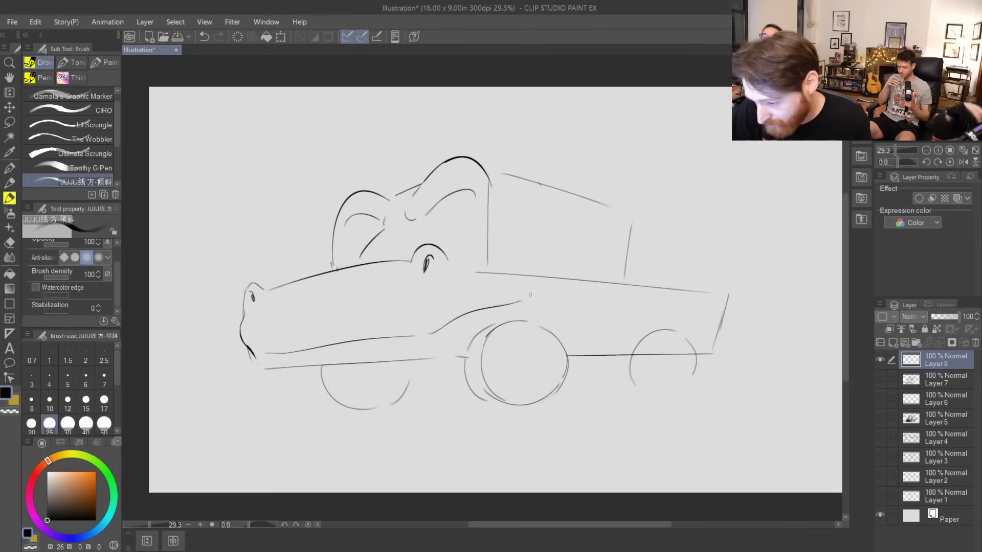
{"action": "mouse_move", "coordinate": [258, 355]}
{"action": "left_mouse_down"}
{"action": "mouse_move", "coordinate": [428, 335]}
{"action": "mouse_move", "coordinate": [462, 318]}
{"action": "mouse_move", "coordinate": [452, 332]}
{"action": "mouse_move", "coordinate": [458, 317]}
{"action": "mouse_move", "coordinate": [488, 308]}
{"action": "left_mouse_up"}
{"action": "key", "text": "ctrl+z"}
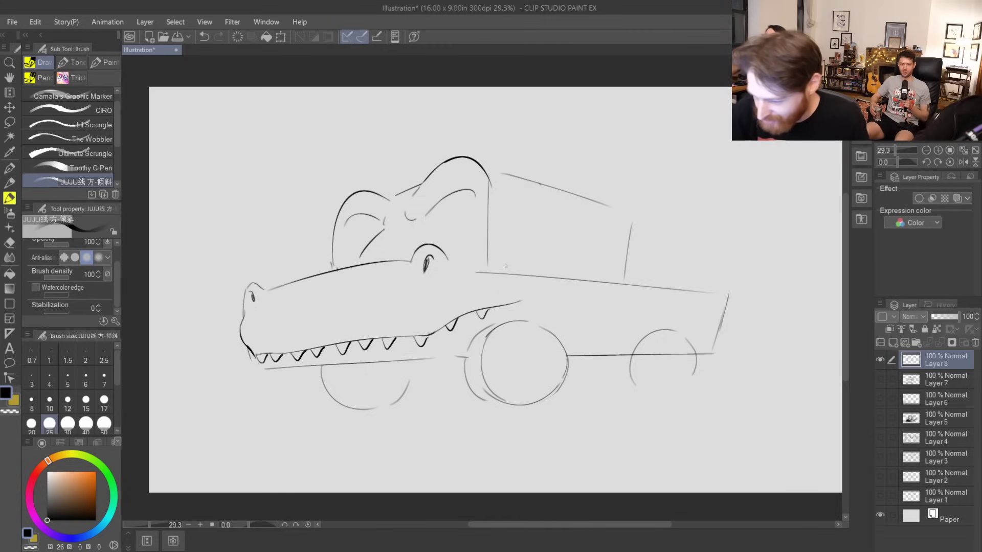
- Draw a cheek curve behind the slit eye and redraw the rear mouth line as a toothed sweep up to a hooked corner
{"action": "mouse_move", "coordinate": [451, 256]}
{"action": "left_mouse_down"}
{"action": "mouse_move", "coordinate": [503, 261]}
{"action": "mouse_move", "coordinate": [517, 243]}
{"action": "mouse_move", "coordinate": [546, 256]}
{"action": "left_mouse_up"}
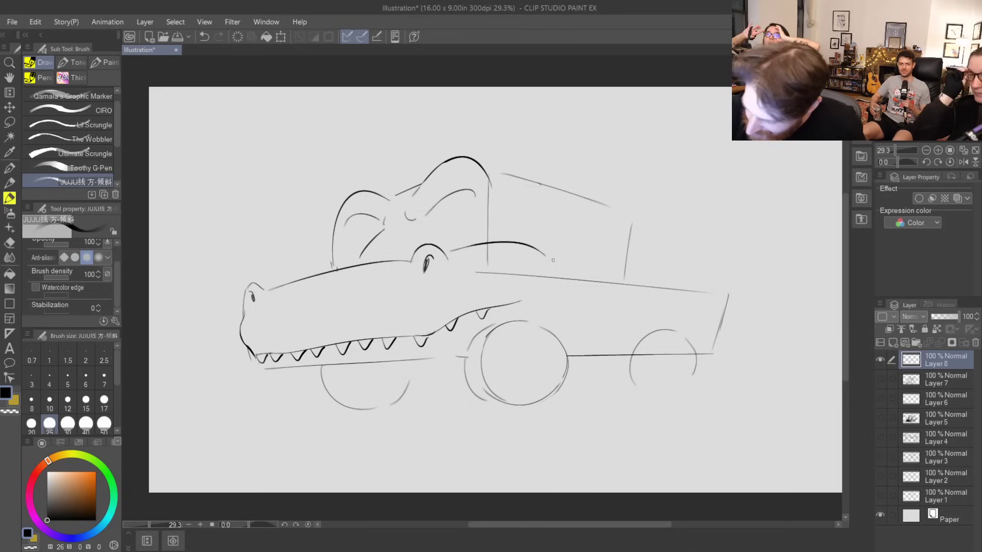
{"action": "mouse_move", "coordinate": [479, 269]}
{"action": "left_mouse_down"}
{"action": "mouse_move", "coordinate": [506, 275]}
{"action": "mouse_move", "coordinate": [485, 251]}
{"action": "mouse_move", "coordinate": [544, 278]}
{"action": "mouse_move", "coordinate": [434, 339]}
{"action": "mouse_move", "coordinate": [485, 286]}
{"action": "mouse_move", "coordinate": [515, 275]}
{"action": "left_mouse_up"}
{"action": "mouse_move", "coordinate": [535, 276]}
{"action": "left_mouse_down"}
{"action": "mouse_move", "coordinate": [509, 276]}
{"action": "mouse_move", "coordinate": [535, 275]}
{"action": "left_mouse_up"}
{"action": "key", "text": "ctrl+z"}
{"action": "left_click_drag", "start_coordinate": [523, 264], "coordinate": [538, 279]}
{"action": "key", "text": "ctrl+z"}
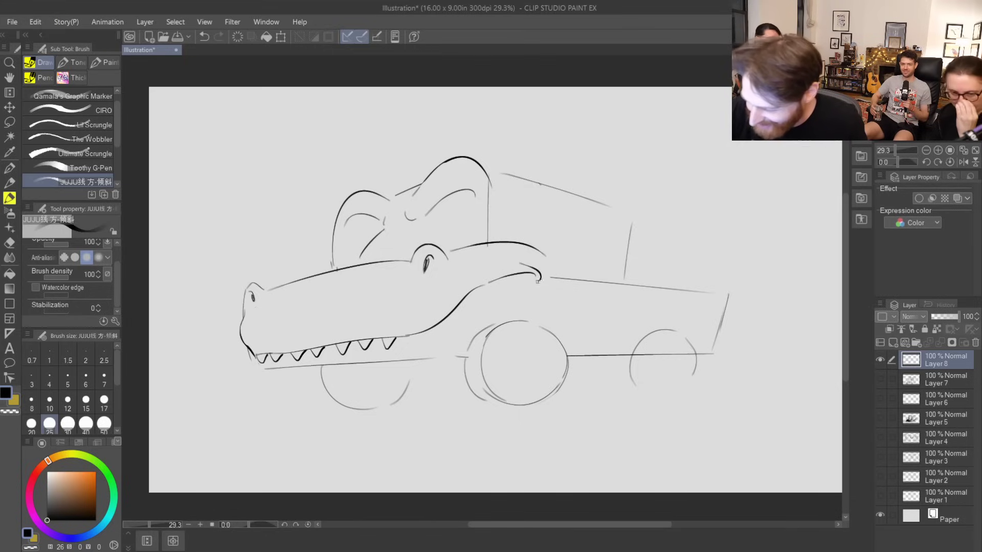
{"action": "left_click_drag", "start_coordinate": [408, 336], "coordinate": [471, 291]}
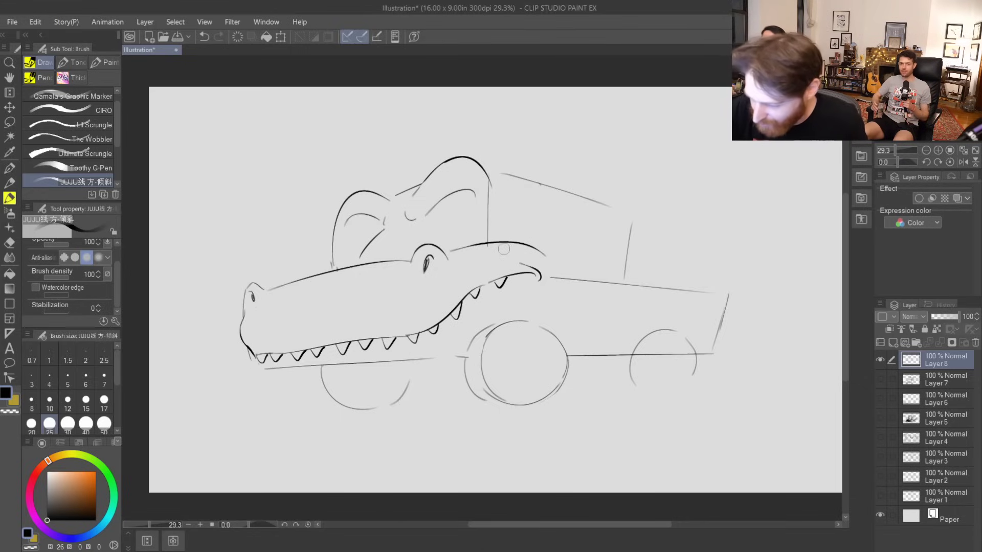
- Replace the slit eye on the snout with a smaller nostril bump farther forward, darken the front nostril, and erase the line between them
{"action": "mouse_move", "coordinate": [412, 267]}
{"action": "left_mouse_down"}
{"action": "mouse_move", "coordinate": [419, 243]}
{"action": "mouse_move", "coordinate": [443, 261]}
{"action": "left_mouse_up"}
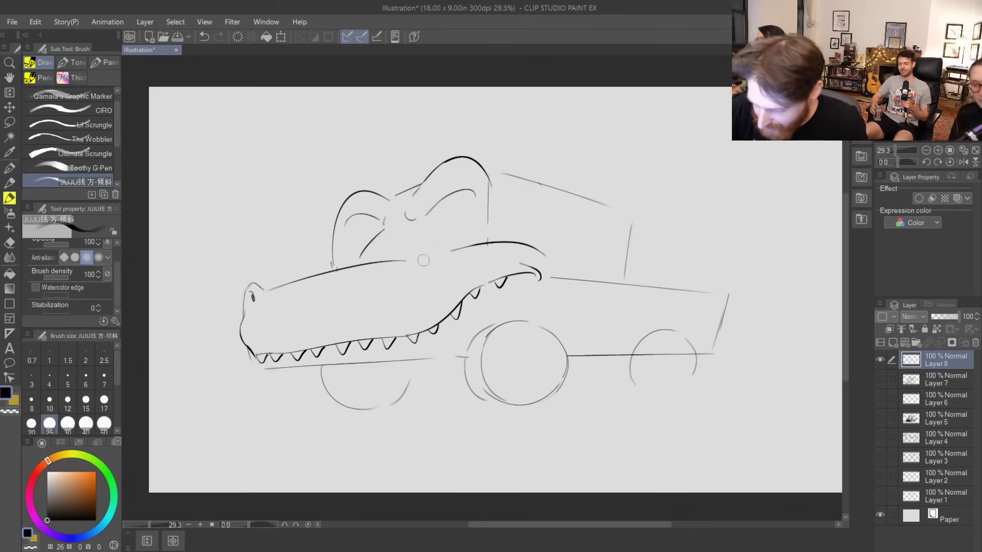
{"action": "mouse_move", "coordinate": [391, 276]}
{"action": "left_mouse_down"}
{"action": "mouse_move", "coordinate": [409, 253]}
{"action": "mouse_move", "coordinate": [416, 271]}
{"action": "left_mouse_up"}
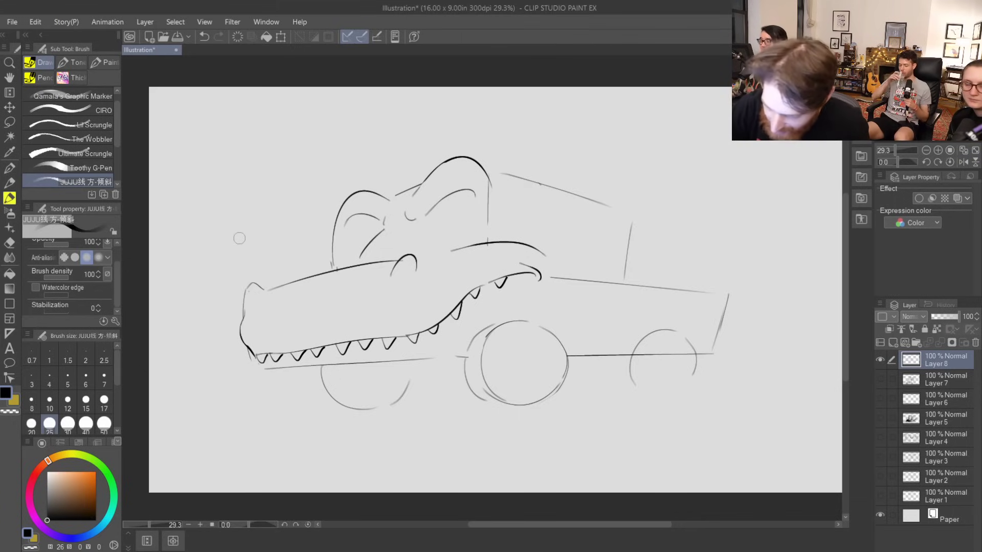
{"action": "left_click_drag", "start_coordinate": [250, 293], "coordinate": [254, 302]}
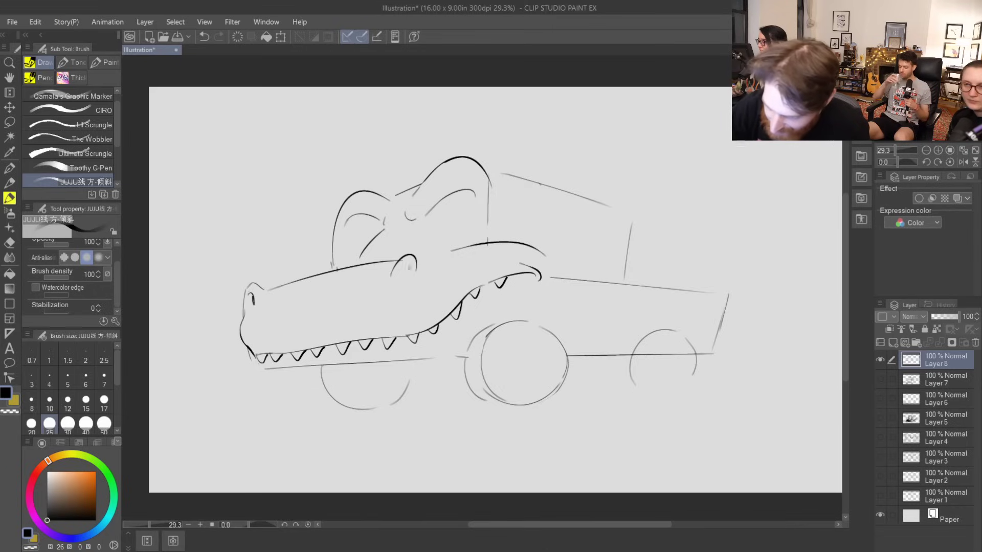
{"action": "left_click_drag", "start_coordinate": [404, 267], "coordinate": [402, 275]}
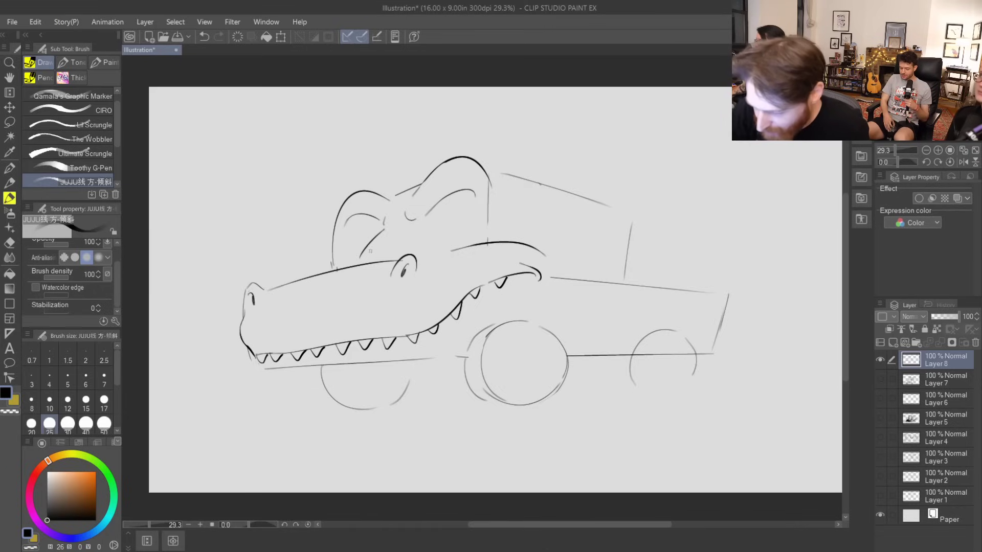
{"action": "left_click_drag", "start_coordinate": [341, 272], "coordinate": [390, 255]}
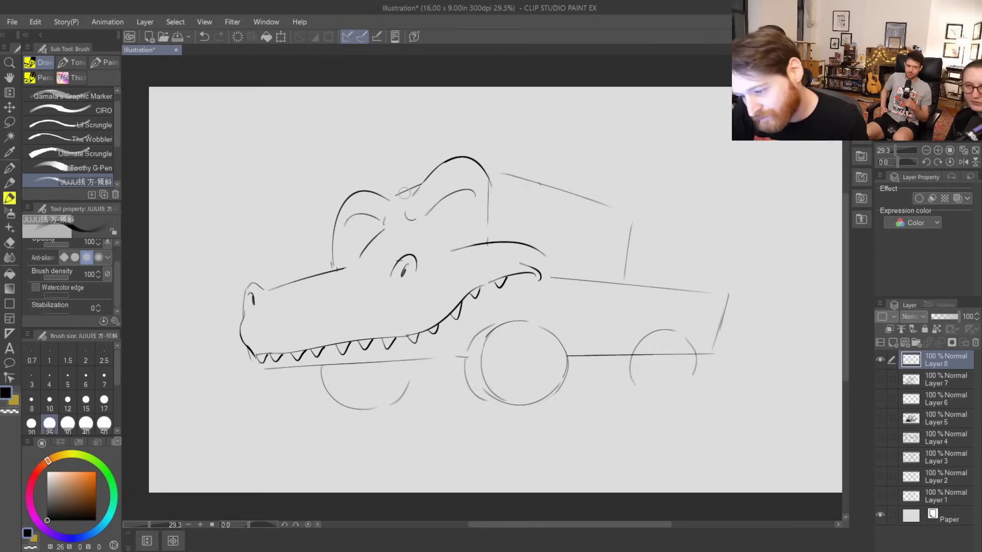
- Clear the curved lines inside both humps and draw a large angry eye with a slit pupil and slanted brow in the rear hump
{"action": "left_click_drag", "start_coordinate": [346, 226], "coordinate": [469, 193]}
{"action": "left_click", "coordinate": [379, 223]}
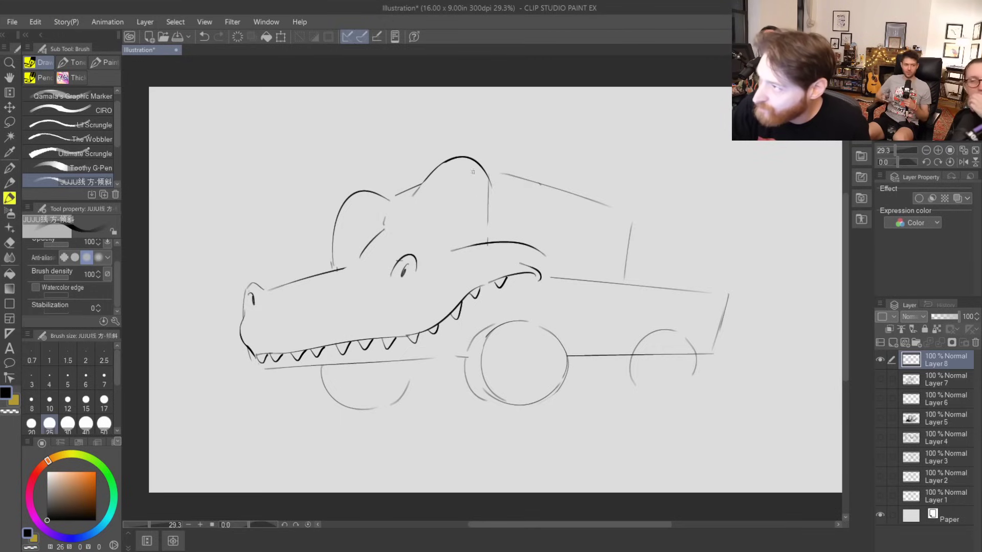
{"action": "mouse_move", "coordinate": [423, 231]}
{"action": "left_mouse_down"}
{"action": "mouse_move", "coordinate": [435, 200]}
{"action": "mouse_move", "coordinate": [480, 211]}
{"action": "mouse_move", "coordinate": [478, 224]}
{"action": "mouse_move", "coordinate": [437, 215]}
{"action": "mouse_move", "coordinate": [473, 186]}
{"action": "left_mouse_up"}
{"action": "key", "text": "ctrl+z"}
{"action": "key", "text": "ctrl+z"}
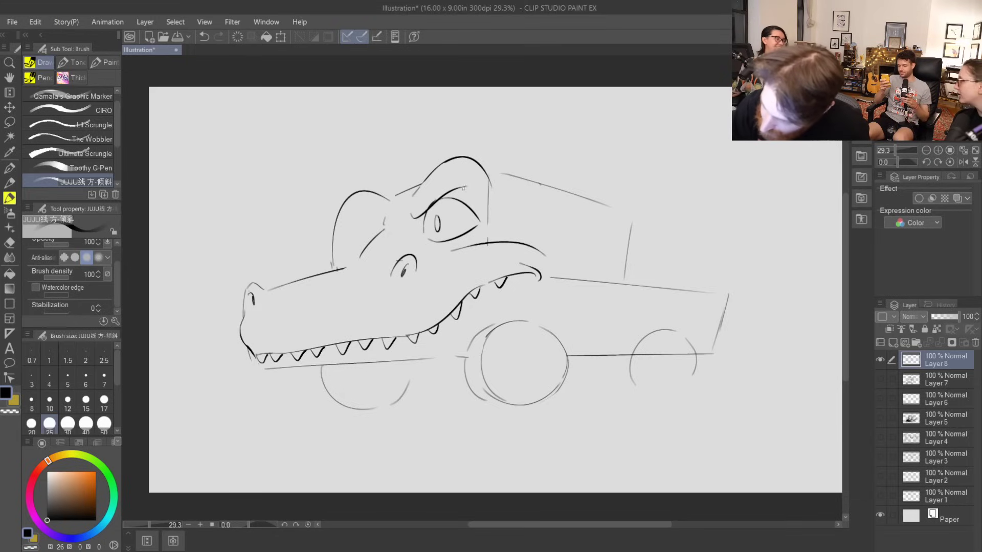
{"action": "key", "text": "ctrl+z"}
{"action": "left_click_drag", "start_coordinate": [412, 218], "coordinate": [475, 185]}
{"action": "key", "text": "ctrl+z"}
{"action": "left_click_drag", "start_coordinate": [412, 218], "coordinate": [461, 193]}
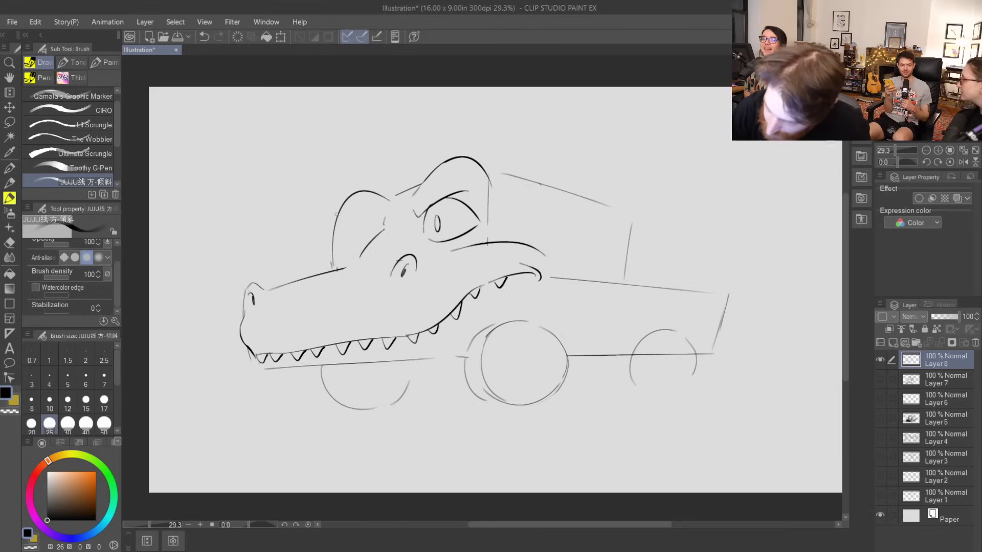
- Reshape the front edge of the smaller hump and draw a matching angry eye with a slit pupil inside it
{"action": "left_click_drag", "start_coordinate": [340, 233], "coordinate": [338, 263]}
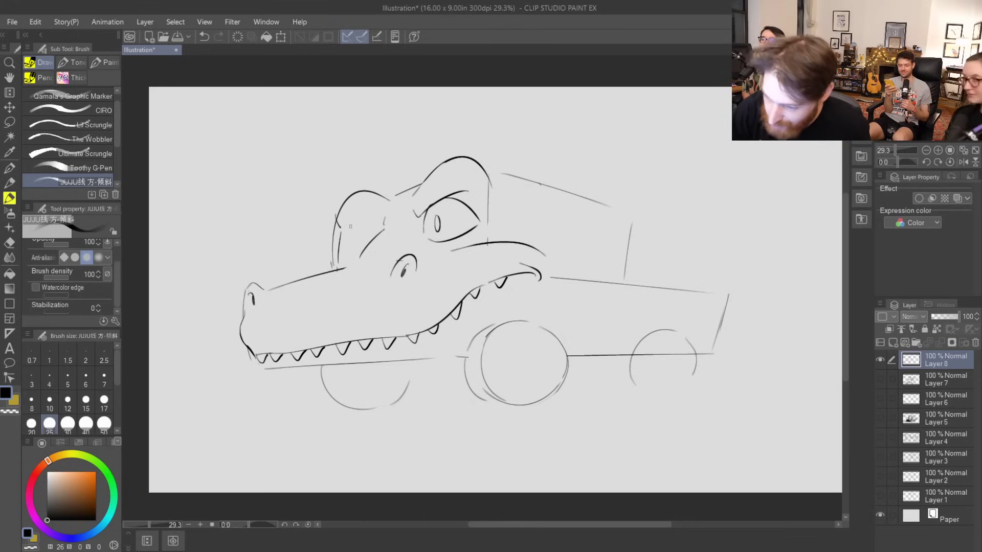
{"action": "key", "text": "ctrl+z"}
{"action": "key", "text": "ctrl+z"}
{"action": "key", "text": "ctrl+z"}
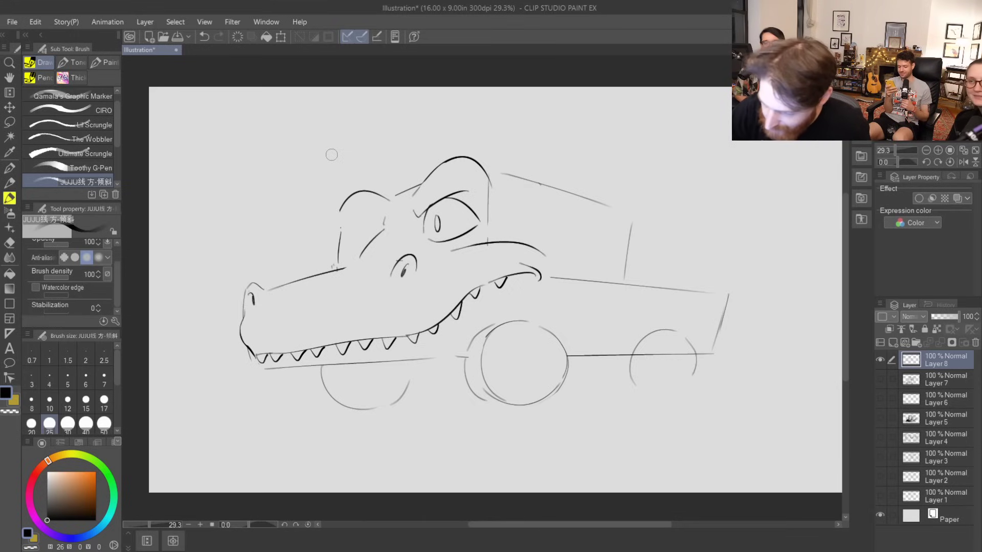
{"action": "left_click_drag", "start_coordinate": [340, 231], "coordinate": [338, 210]}
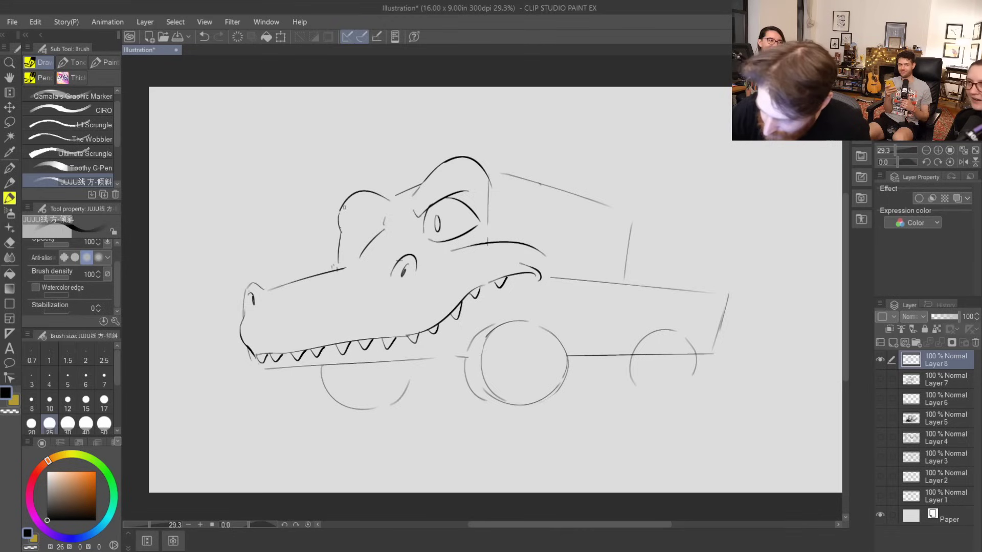
{"action": "mouse_move", "coordinate": [341, 230]}
{"action": "left_mouse_down"}
{"action": "mouse_move", "coordinate": [340, 209]}
{"action": "mouse_move", "coordinate": [380, 222]}
{"action": "mouse_move", "coordinate": [385, 214]}
{"action": "mouse_move", "coordinate": [369, 222]}
{"action": "mouse_move", "coordinate": [366, 239]}
{"action": "mouse_move", "coordinate": [367, 229]}
{"action": "left_mouse_up"}
{"action": "key", "text": "ctrl+z"}
{"action": "key", "text": "ctrl+z"}
{"action": "key", "text": "ctrl+z"}
{"action": "key", "text": "ctrl+z"}
{"action": "key", "text": "ctrl+z"}
{"action": "key", "text": "ctrl+z"}
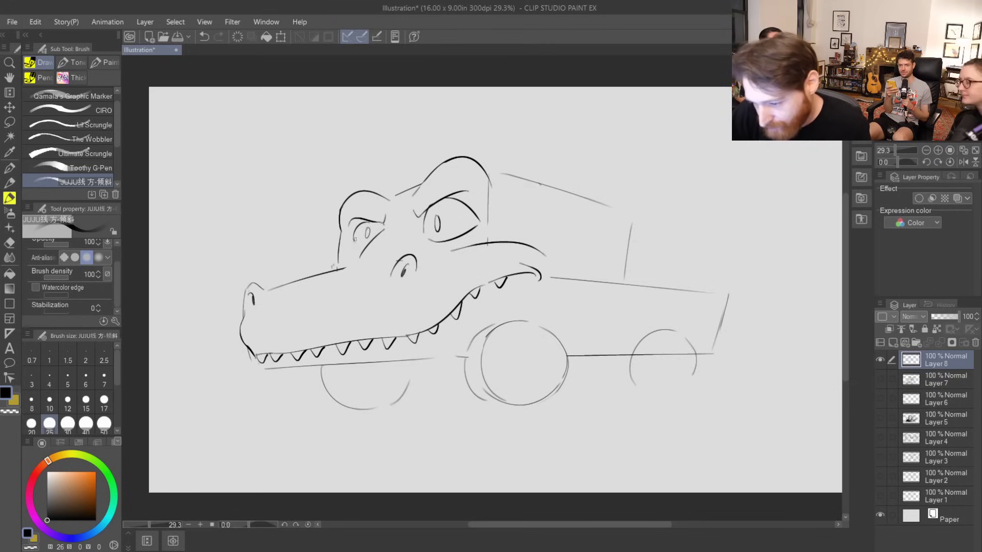
- Add creases under the eyes and wrinkles between them, and redraw the snout's top edge as one rounded curve up to the nostril bump
{"action": "left_click_drag", "start_coordinate": [422, 229], "coordinate": [439, 248]}
{"action": "key", "text": "ctrl+z"}
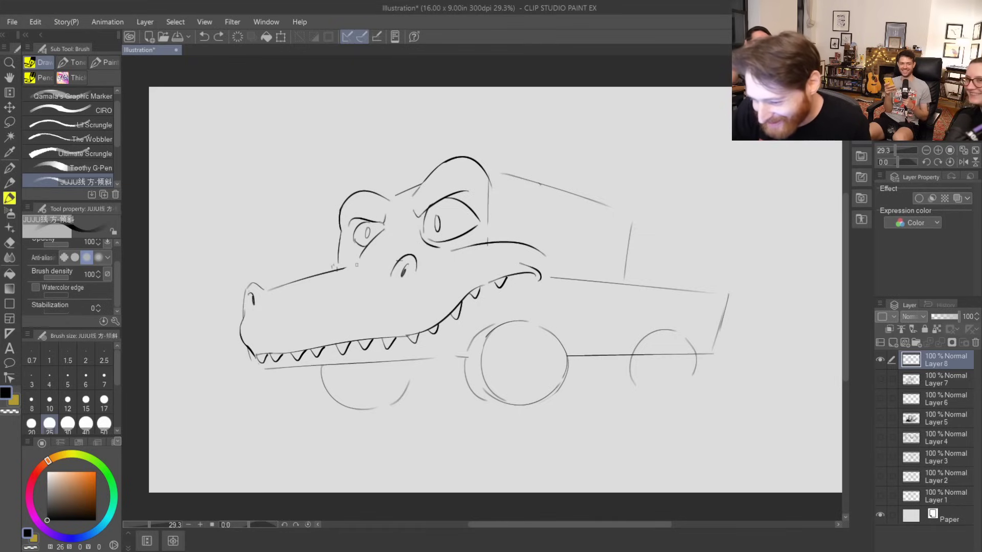
{"action": "key", "text": "ctrl+z"}
{"action": "mouse_move", "coordinate": [392, 228]}
{"action": "left_mouse_down"}
{"action": "mouse_move", "coordinate": [412, 232]}
{"action": "mouse_move", "coordinate": [402, 240]}
{"action": "left_mouse_up"}
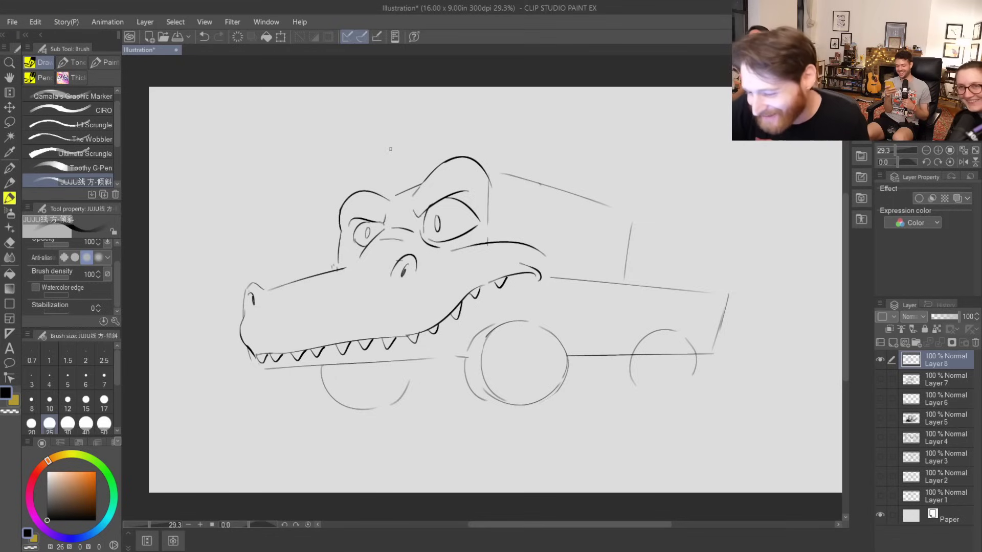
{"action": "mouse_move", "coordinate": [310, 274]}
{"action": "left_mouse_down"}
{"action": "mouse_move", "coordinate": [339, 271]}
{"action": "mouse_move", "coordinate": [293, 284]}
{"action": "mouse_move", "coordinate": [380, 266]}
{"action": "left_mouse_up"}
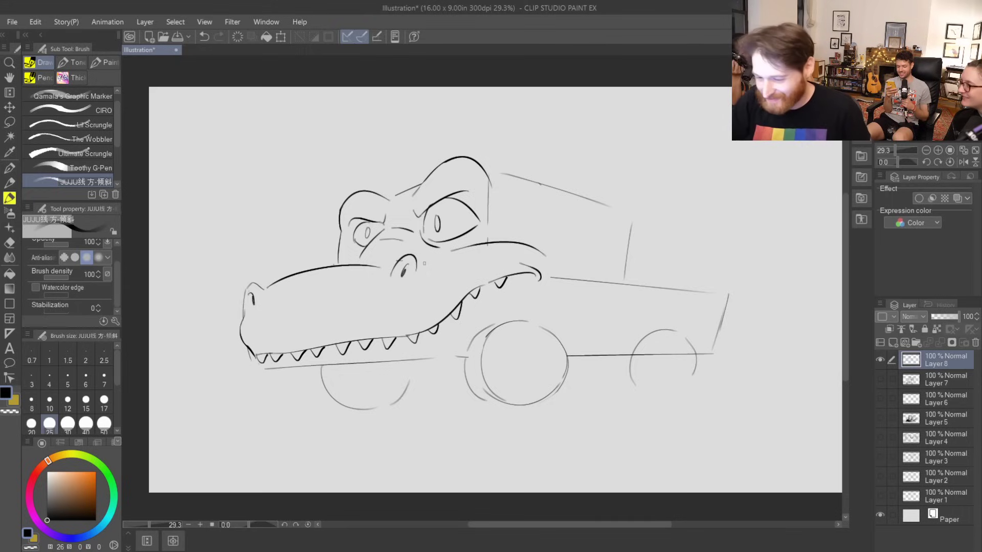
- Redraw the cheek as a larger curve bulging down to the truck bed line, and round off the back of the rear brow hump
{"action": "mouse_move", "coordinate": [453, 249]}
{"action": "left_mouse_down"}
{"action": "mouse_move", "coordinate": [506, 241]}
{"action": "mouse_move", "coordinate": [552, 260]}
{"action": "left_mouse_up"}
{"action": "left_click_drag", "start_coordinate": [489, 236], "coordinate": [547, 269]}
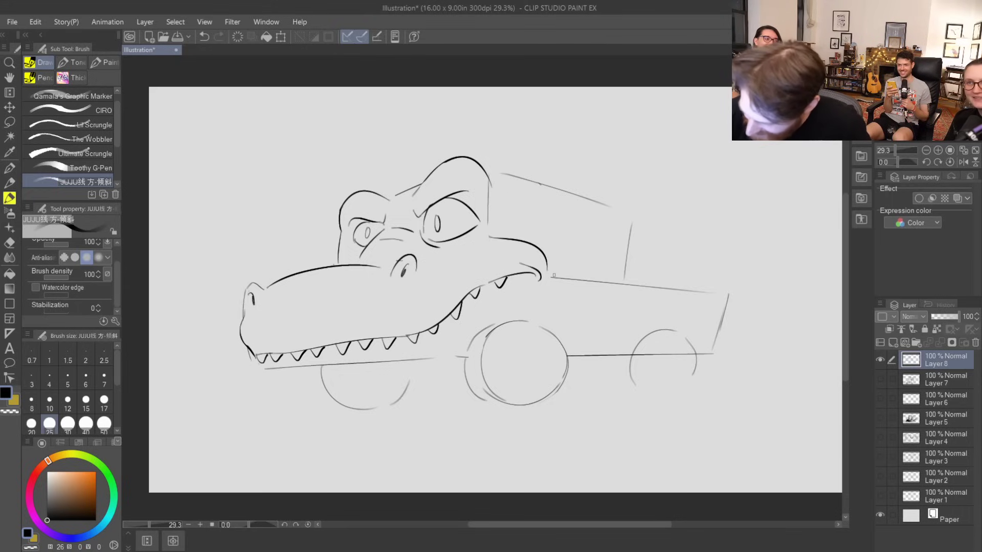
{"action": "key", "text": "ctrl+z"}
{"action": "left_click_drag", "start_coordinate": [486, 231], "coordinate": [566, 286]}
{"action": "key", "text": "ctrl+z"}
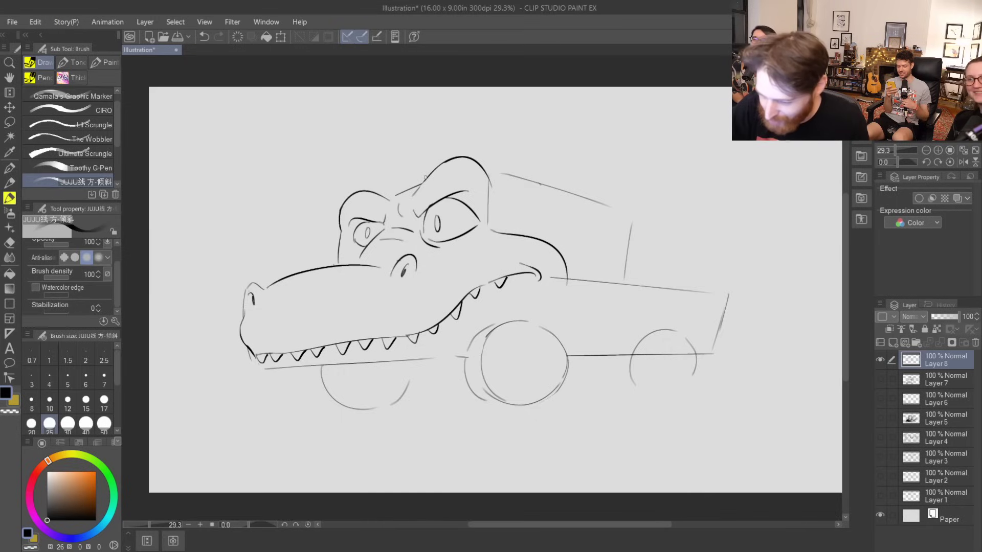
{"action": "left_click_drag", "start_coordinate": [488, 178], "coordinate": [494, 208]}
{"action": "key", "text": "ctrl+z"}
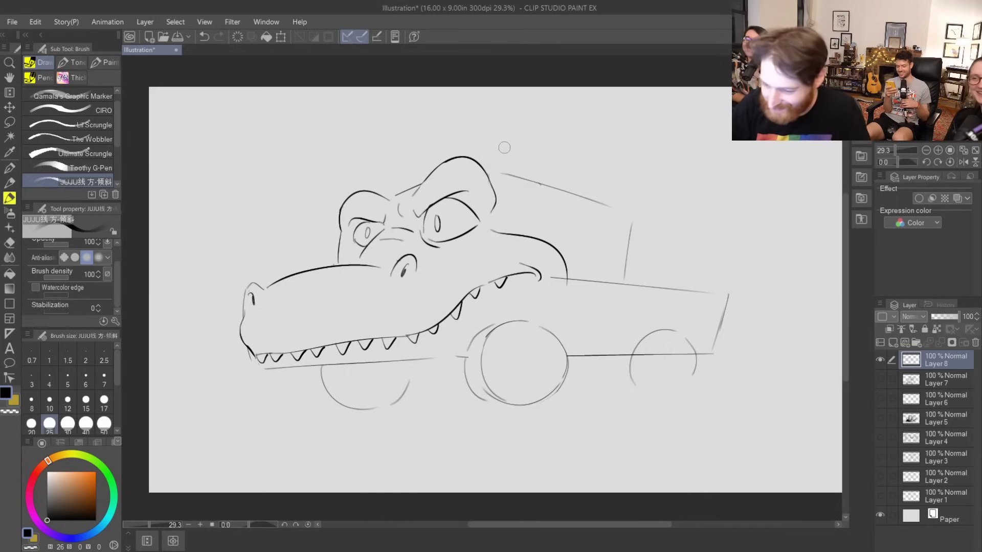
- Draw a rounded lower jaw reaching the middle wheel and a curve behind that wheel, and erase the overlapping sketch lines
{"action": "mouse_move", "coordinate": [284, 367]}
{"action": "left_mouse_down"}
{"action": "mouse_move", "coordinate": [436, 354]}
{"action": "mouse_move", "coordinate": [271, 370]}
{"action": "mouse_move", "coordinate": [315, 356]}
{"action": "mouse_move", "coordinate": [463, 369]}
{"action": "left_mouse_up"}
{"action": "left_click_drag", "start_coordinate": [563, 340], "coordinate": [577, 297]}
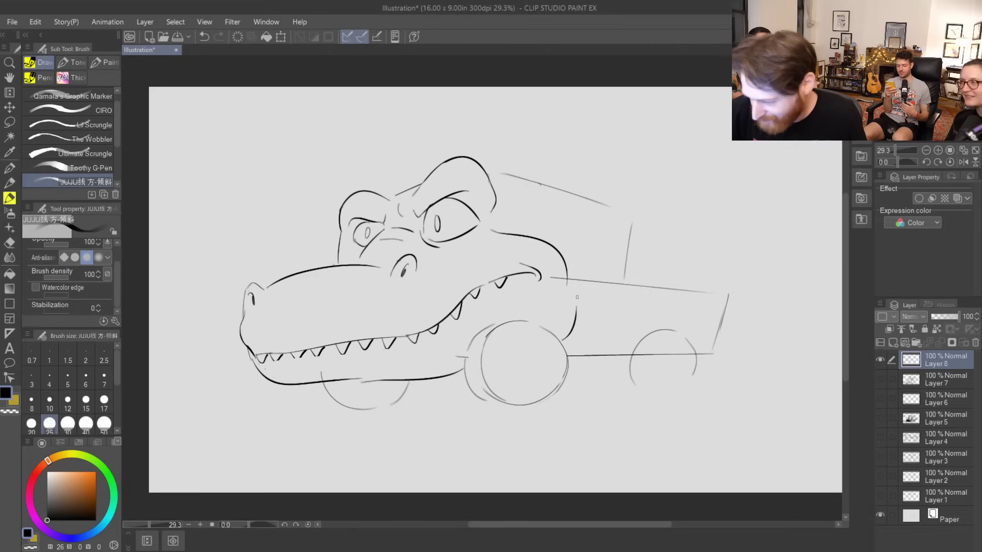
{"action": "left_click_drag", "start_coordinate": [455, 358], "coordinate": [492, 328]}
{"action": "left_click_drag", "start_coordinate": [313, 378], "coordinate": [320, 376]}
{"action": "mouse_move", "coordinate": [252, 360]}
{"action": "left_mouse_down"}
{"action": "mouse_move", "coordinate": [248, 347]}
{"action": "mouse_move", "coordinate": [251, 354]}
{"action": "left_mouse_up"}
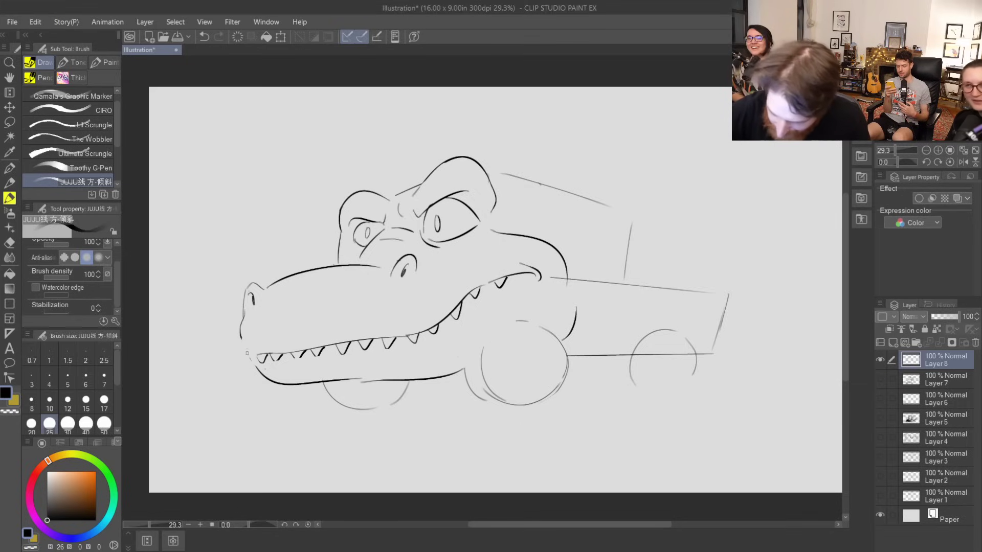
- Redraw the front lip of the snout with an extra tooth at the tip, and curve the forehead line between the brow humps
{"action": "key", "text": "ctrl+z"}
{"action": "mouse_move", "coordinate": [258, 354]}
{"action": "left_mouse_down"}
{"action": "mouse_move", "coordinate": [242, 339]}
{"action": "mouse_move", "coordinate": [255, 365]}
{"action": "mouse_move", "coordinate": [300, 357]}
{"action": "left_mouse_up"}
{"action": "key", "text": "ctrl+z"}
{"action": "key", "text": "ctrl+z"}
{"action": "key", "text": "ctrl+z"}
{"action": "key", "text": "ctrl+z"}
{"action": "key", "text": "ctrl+z"}
{"action": "key", "text": "ctrl+z"}
{"action": "key", "text": "ctrl+z"}
{"action": "key", "text": "ctrl+z"}
{"action": "left_click_drag", "start_coordinate": [301, 351], "coordinate": [296, 361]}
{"action": "key", "text": "ctrl+z"}
{"action": "key", "text": "ctrl+z"}
{"action": "key", "text": "ctrl+z"}
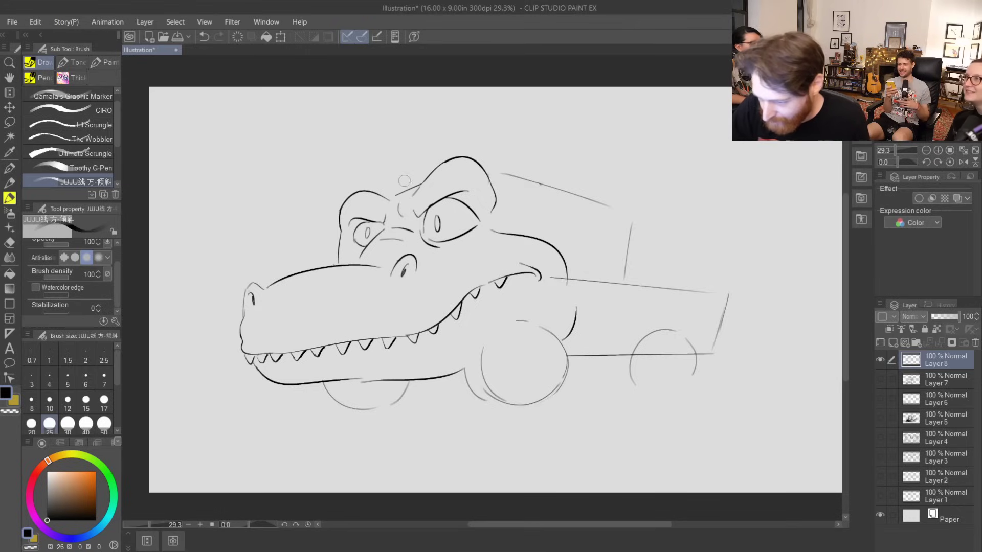
{"action": "mouse_move", "coordinate": [411, 199]}
{"action": "left_mouse_down"}
{"action": "mouse_move", "coordinate": [434, 168]}
{"action": "mouse_move", "coordinate": [385, 196]}
{"action": "mouse_move", "coordinate": [421, 182]}
{"action": "left_mouse_up"}
{"action": "key", "text": "ctrl+z"}
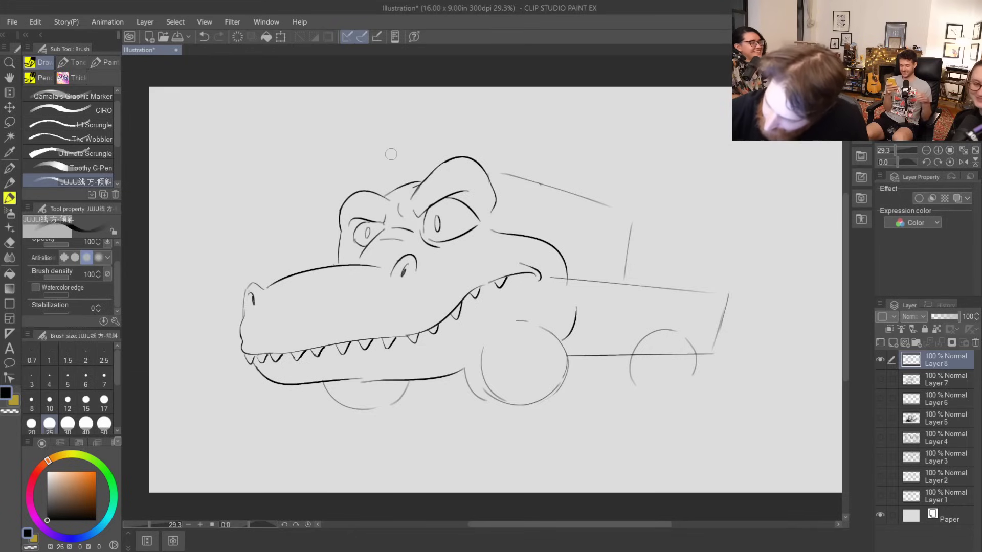
- Draw a bold arch over the middle wheel with a wider fender arch above it, and erase the jaw curve behind the wheel
{"action": "left_click_drag", "start_coordinate": [518, 324], "coordinate": [572, 319]}
{"action": "left_click_drag", "start_coordinate": [556, 272], "coordinate": [573, 321]}
{"action": "left_click_drag", "start_coordinate": [464, 370], "coordinate": [547, 319]}
{"action": "key", "text": "ctrl+z"}
{"action": "mouse_move", "coordinate": [466, 368]}
{"action": "left_mouse_down"}
{"action": "mouse_move", "coordinate": [476, 351]}
{"action": "mouse_move", "coordinate": [543, 324]}
{"action": "left_mouse_up"}
{"action": "mouse_move", "coordinate": [466, 341]}
{"action": "left_mouse_down"}
{"action": "mouse_move", "coordinate": [485, 318]}
{"action": "mouse_move", "coordinate": [525, 303]}
{"action": "mouse_move", "coordinate": [486, 314]}
{"action": "mouse_move", "coordinate": [531, 301]}
{"action": "left_mouse_up"}
{"action": "key", "text": "ctrl+z"}
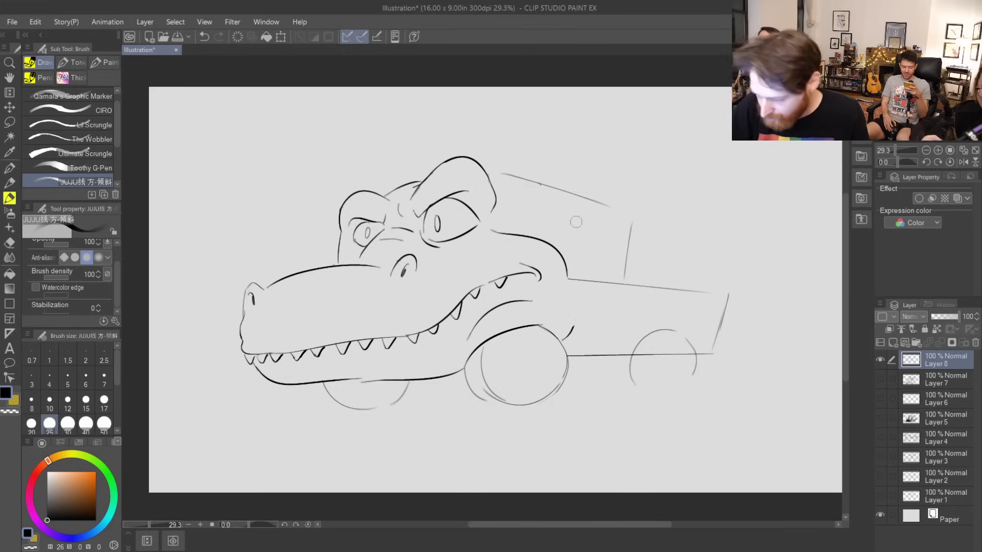
{"action": "key", "text": "ctrl+z"}
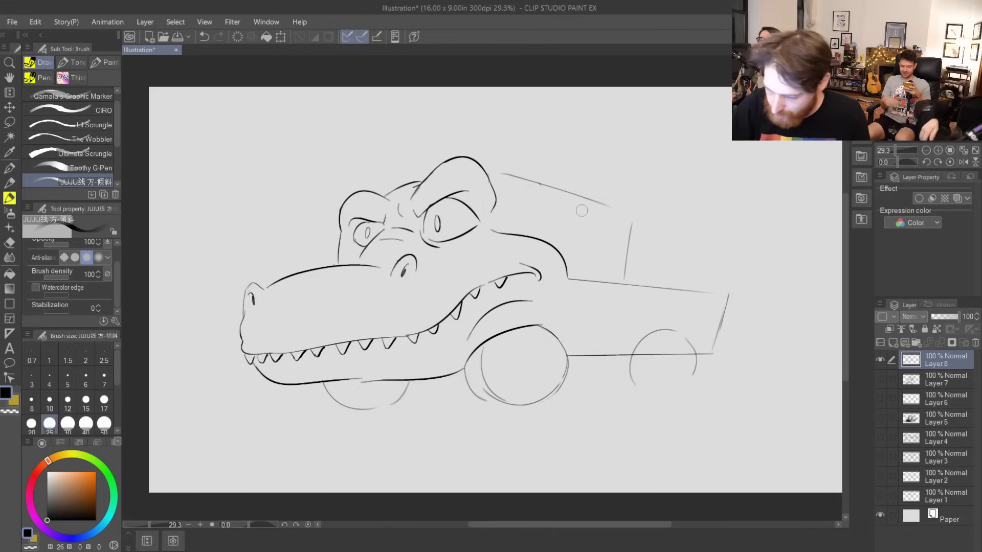
- Close the gap in the lower jaw line, add an inner curve to the front wheel, and draw a round hub in the middle wheel
{"action": "mouse_move", "coordinate": [341, 381]}
{"action": "left_mouse_down"}
{"action": "mouse_move", "coordinate": [398, 374]}
{"action": "mouse_move", "coordinate": [355, 364]}
{"action": "mouse_move", "coordinate": [360, 383]}
{"action": "mouse_move", "coordinate": [394, 380]}
{"action": "left_mouse_up"}
{"action": "key", "text": "ctrl+z"}
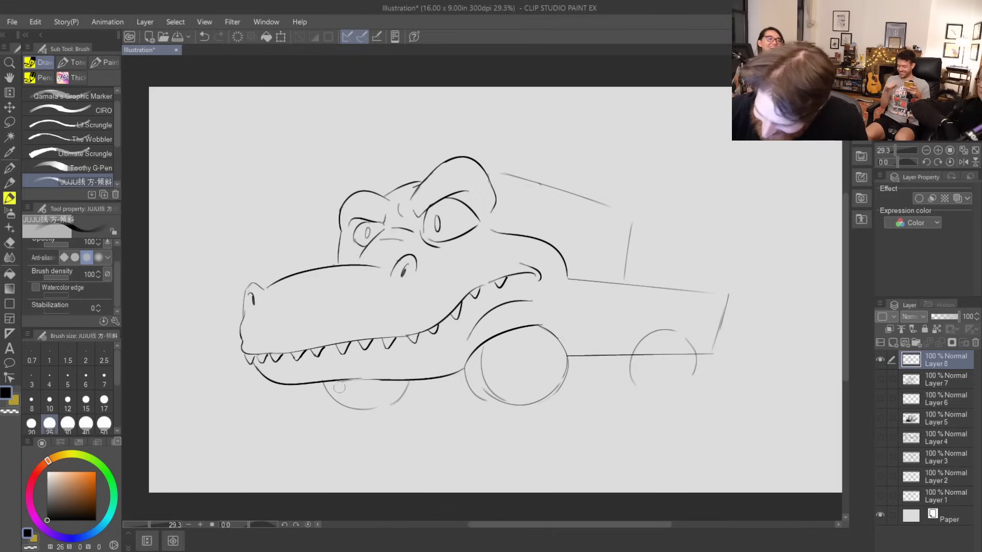
{"action": "left_click_drag", "start_coordinate": [343, 381], "coordinate": [376, 408]}
{"action": "key", "text": "ctrl+z"}
{"action": "left_click_drag", "start_coordinate": [522, 343], "coordinate": [536, 375]}
{"action": "key", "text": "ctrl+z"}
- Redraw the outer tyre edge of the middle wheel and hatch the tyre treads on the middle and front wheels
{"action": "key", "text": "ctrl+z"}
{"action": "mouse_move", "coordinate": [488, 398]}
{"action": "left_mouse_down"}
{"action": "mouse_move", "coordinate": [522, 398]}
{"action": "mouse_move", "coordinate": [484, 363]}
{"action": "mouse_move", "coordinate": [498, 392]}
{"action": "mouse_move", "coordinate": [486, 402]}
{"action": "mouse_move", "coordinate": [520, 403]}
{"action": "mouse_move", "coordinate": [484, 400]}
{"action": "mouse_move", "coordinate": [463, 360]}
{"action": "left_mouse_up"}
{"action": "key", "text": "ctrl+z"}
{"action": "key", "text": "ctrl+z"}
{"action": "left_click_drag", "start_coordinate": [483, 403], "coordinate": [467, 357]}
{"action": "key", "text": "ctrl+z"}
{"action": "left_click_drag", "start_coordinate": [487, 402], "coordinate": [468, 356]}
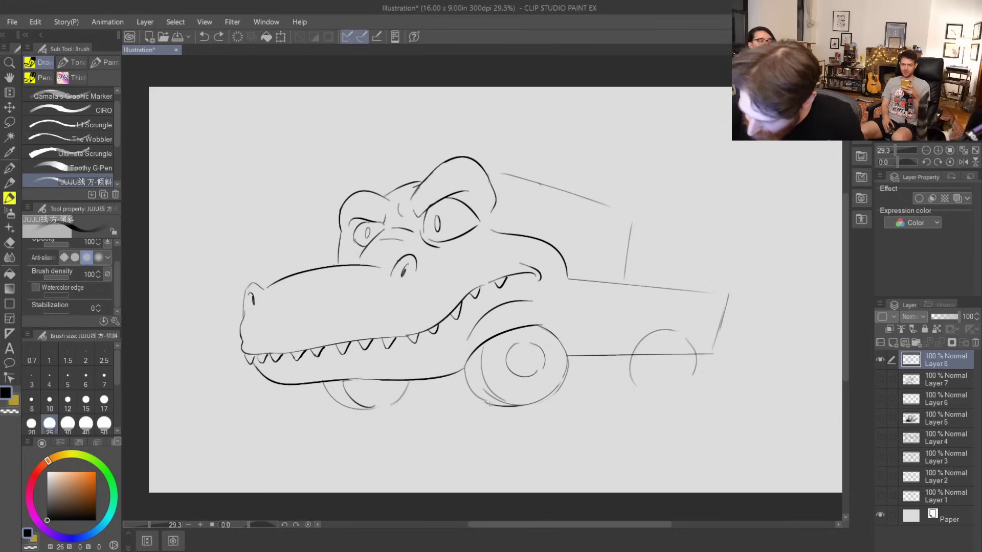
{"action": "mouse_move", "coordinate": [489, 404]}
{"action": "left_mouse_down"}
{"action": "mouse_move", "coordinate": [479, 360]}
{"action": "mouse_move", "coordinate": [484, 401]}
{"action": "mouse_move", "coordinate": [463, 368]}
{"action": "mouse_move", "coordinate": [468, 339]}
{"action": "mouse_move", "coordinate": [458, 319]}
{"action": "mouse_move", "coordinate": [473, 372]}
{"action": "mouse_move", "coordinate": [463, 365]}
{"action": "mouse_move", "coordinate": [486, 401]}
{"action": "left_mouse_up"}
{"action": "key", "text": "ctrl+z"}
{"action": "key", "text": "ctrl+z"}
{"action": "key", "text": "ctrl+z"}
{"action": "mouse_move", "coordinate": [466, 364]}
{"action": "left_mouse_down"}
{"action": "mouse_move", "coordinate": [506, 404]}
{"action": "mouse_move", "coordinate": [497, 399]}
{"action": "left_mouse_up"}
{"action": "left_click_drag", "start_coordinate": [468, 388], "coordinate": [493, 394]}
{"action": "left_click_drag", "start_coordinate": [469, 386], "coordinate": [489, 391]}
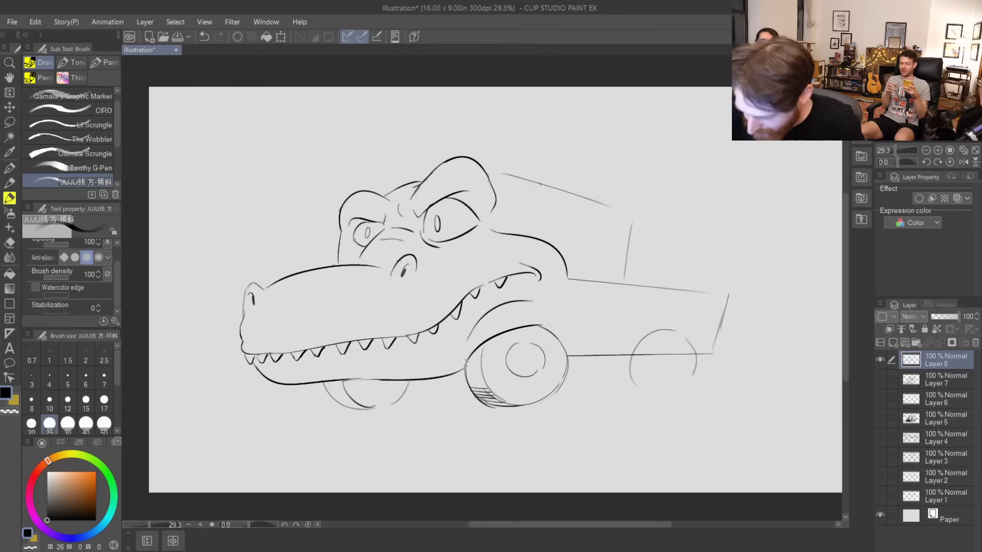
{"action": "left_click_drag", "start_coordinate": [334, 393], "coordinate": [356, 402]}
{"action": "left_click_drag", "start_coordinate": [328, 388], "coordinate": [346, 398]}
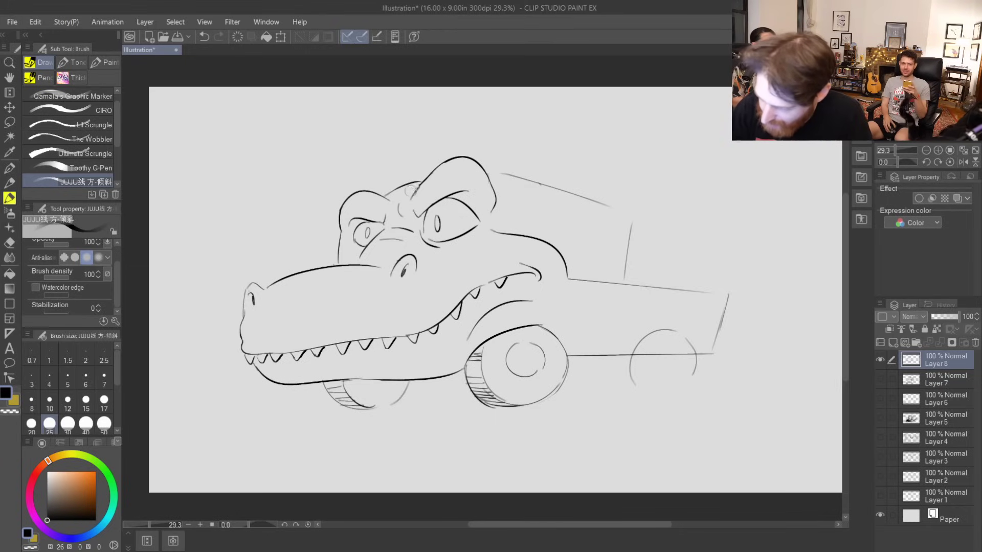
- Replace the straight cabin roof line with a rounded curve running from the rear brow hump down the back of the head
{"action": "left_click_drag", "start_coordinate": [488, 175], "coordinate": [563, 221]}
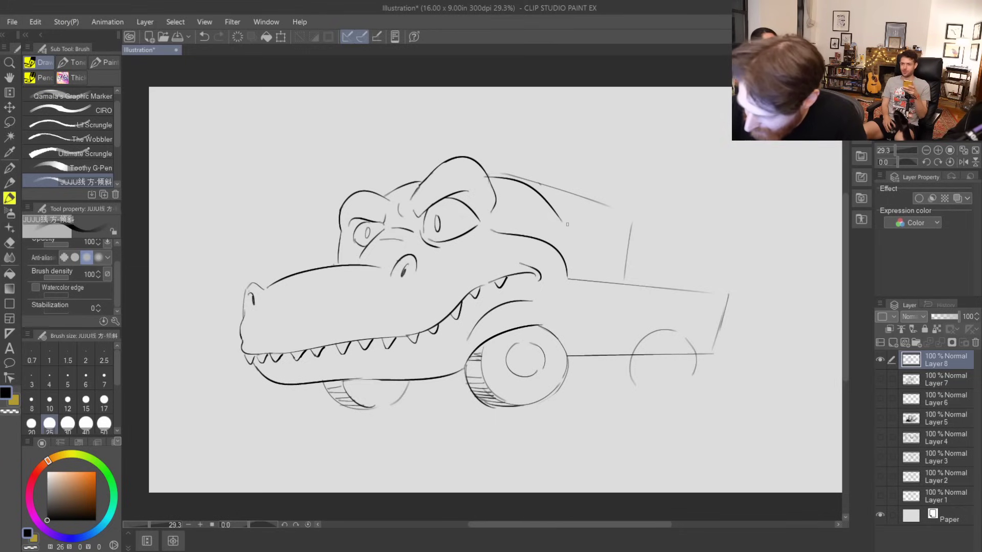
{"action": "key", "text": "ctrl+z"}
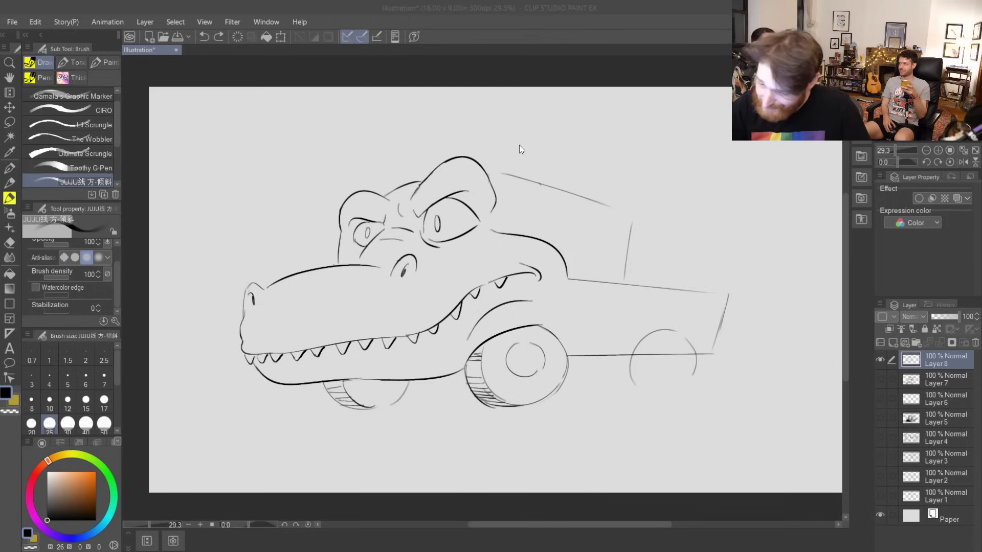
{"action": "left_click", "coordinate": [536, 213]}
{"action": "left_click_drag", "start_coordinate": [486, 169], "coordinate": [571, 209]}
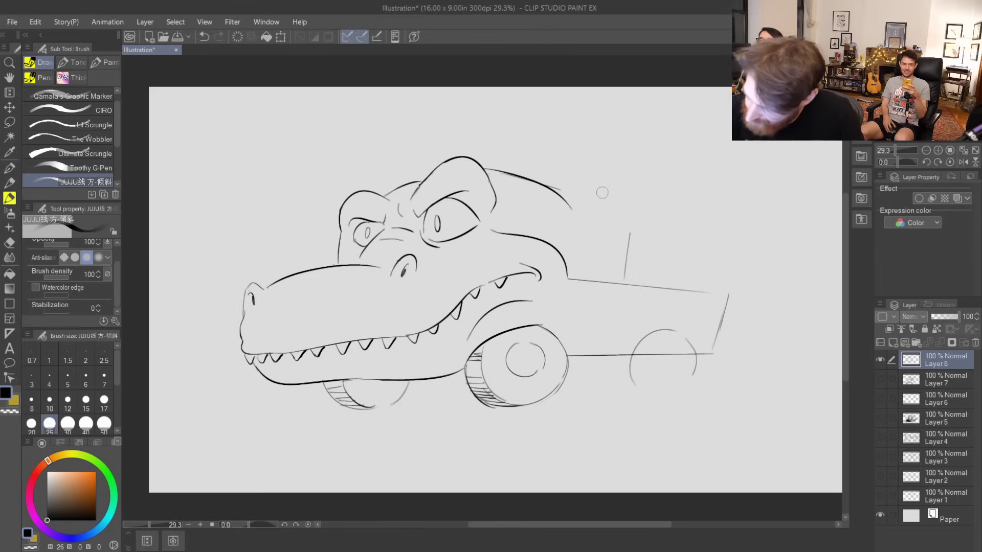
{"action": "left_click_drag", "start_coordinate": [566, 205], "coordinate": [592, 245]}
- Draw pointed spikes along the curved back of the head and one between the brow humps
{"action": "mouse_move", "coordinate": [489, 168]}
{"action": "left_mouse_down"}
{"action": "mouse_move", "coordinate": [504, 162]}
{"action": "mouse_move", "coordinate": [557, 187]}
{"action": "left_mouse_up"}
{"action": "left_click_drag", "start_coordinate": [406, 183], "coordinate": [433, 172]}
{"action": "mouse_move", "coordinate": [562, 195]}
{"action": "left_mouse_down"}
{"action": "mouse_move", "coordinate": [579, 207]}
{"action": "mouse_move", "coordinate": [573, 217]}
{"action": "mouse_move", "coordinate": [578, 209]}
{"action": "mouse_move", "coordinate": [589, 235]}
{"action": "left_mouse_up"}
{"action": "key", "text": "ctrl+z"}
{"action": "key", "text": "ctrl+z"}
{"action": "key", "text": "ctrl+z"}
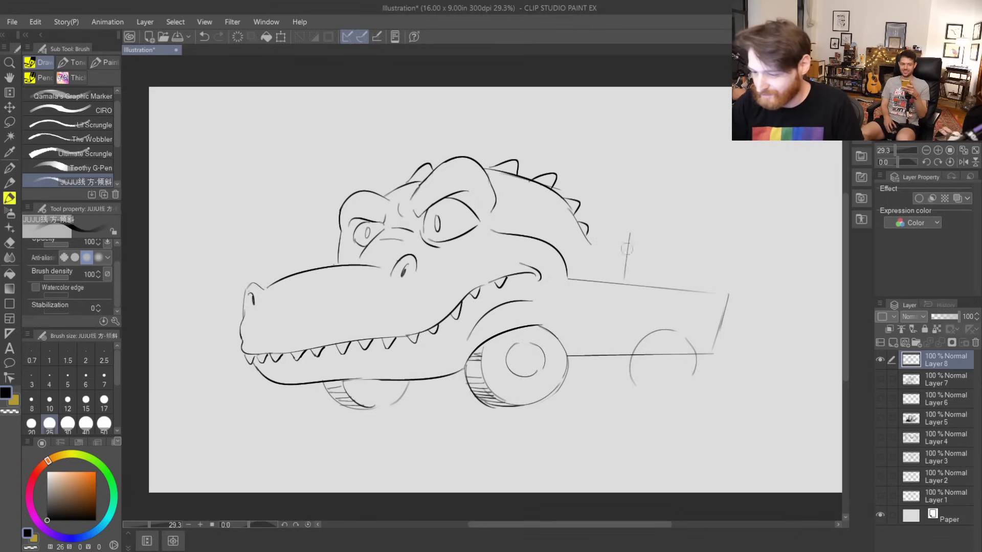
- Draw a short curved line continuing the back of the cheek down towards the middle wheel
{"action": "key", "text": "ctrl+z"}
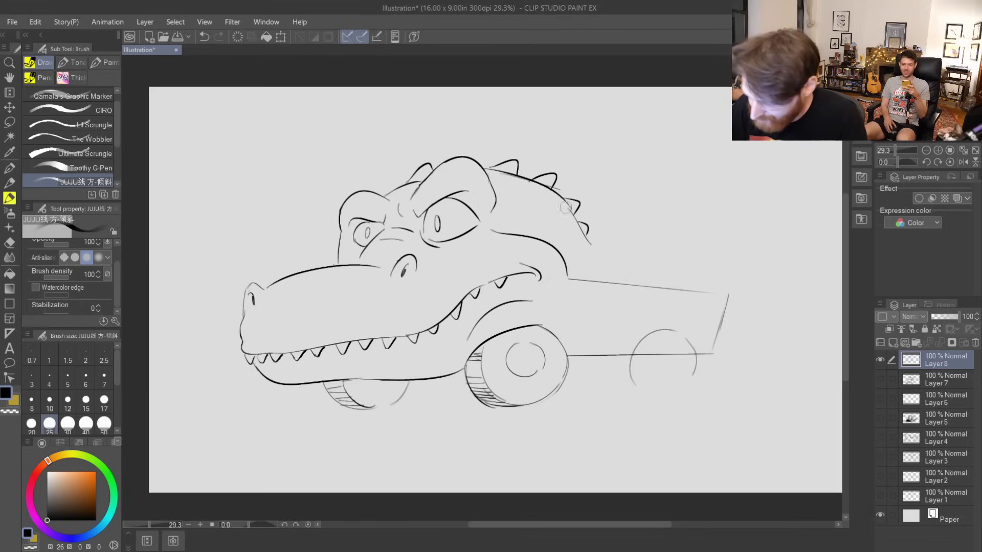
{"action": "left_click_drag", "start_coordinate": [557, 313], "coordinate": [567, 262]}
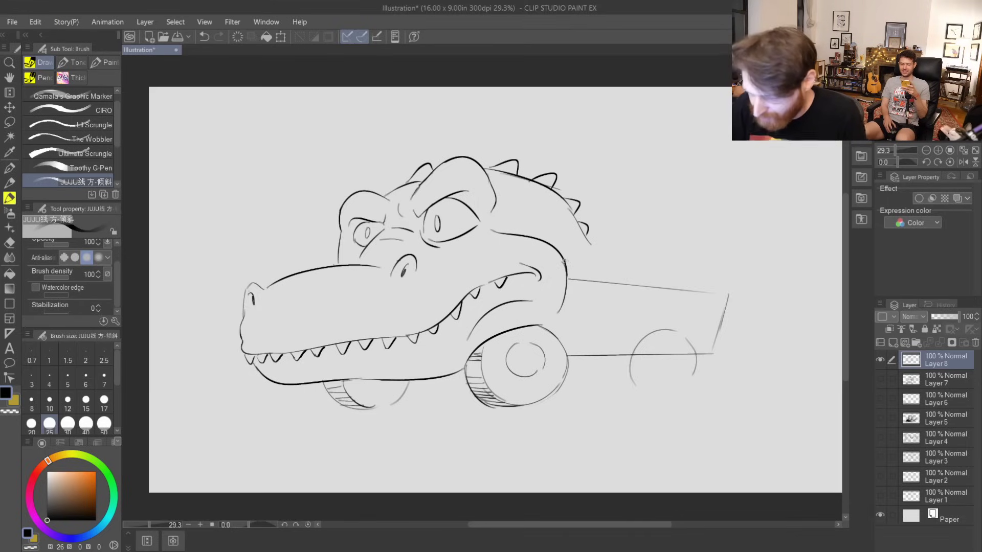
{"action": "key", "text": "ctrl+z"}
{"action": "left_click_drag", "start_coordinate": [561, 310], "coordinate": [566, 267]}
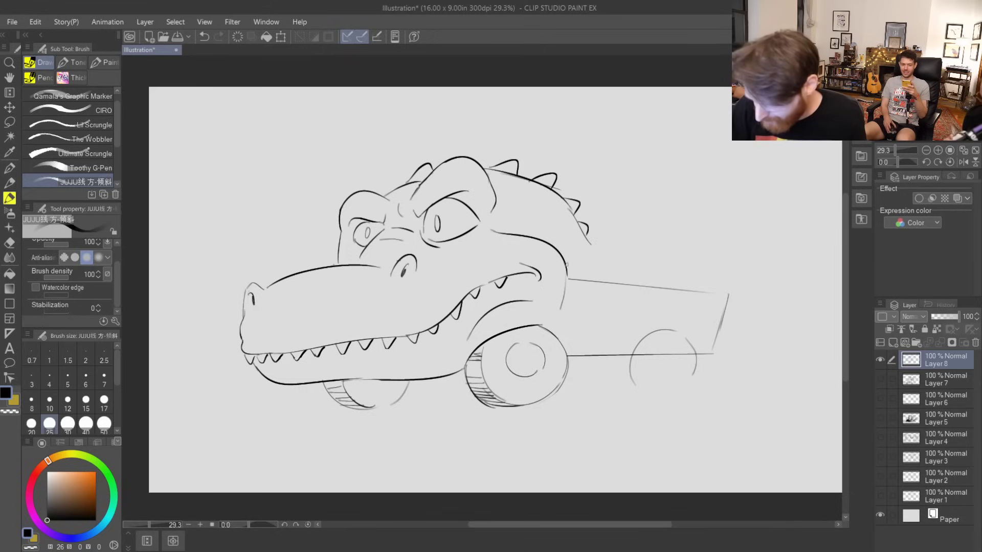
{"action": "mouse_move", "coordinate": [562, 308]}
{"action": "left_mouse_down"}
{"action": "mouse_move", "coordinate": [566, 267]}
{"action": "mouse_move", "coordinate": [560, 308]}
{"action": "left_mouse_up"}
{"action": "key", "text": "ctrl+z"}
{"action": "key", "text": "ctrl+z"}
{"action": "left_click_drag", "start_coordinate": [565, 267], "coordinate": [560, 312]}
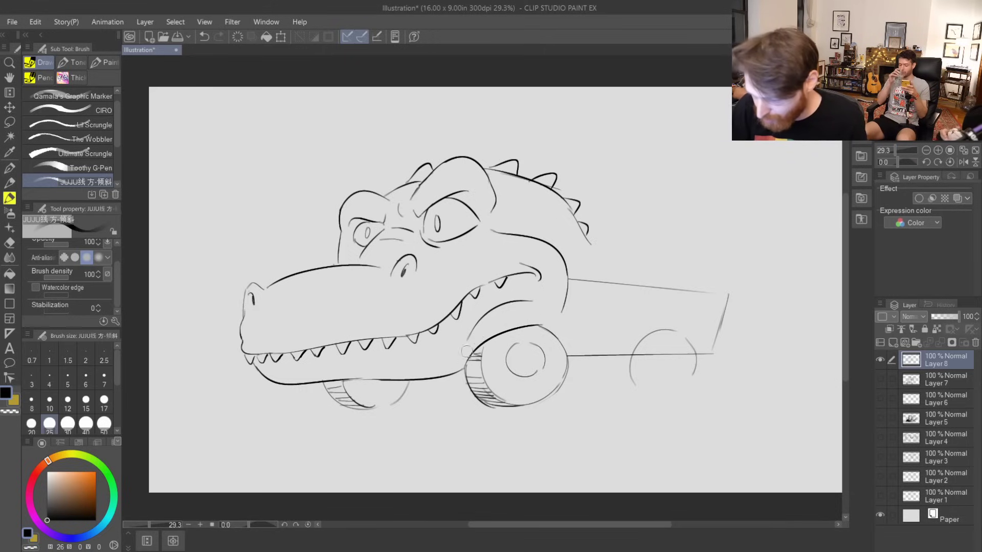
- Add an inner curve to the fender arch over the middle wheel and a short line for its rear end
{"action": "left_click_drag", "start_coordinate": [482, 334], "coordinate": [518, 301]}
{"action": "key", "text": "ctrl+z"}
{"action": "key", "text": "ctrl+z"}
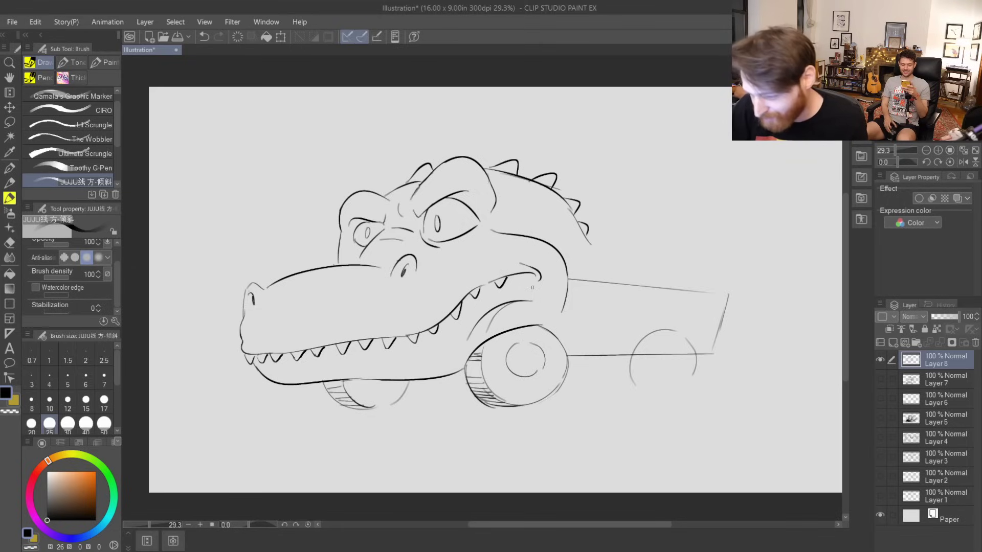
{"action": "left_click_drag", "start_coordinate": [557, 305], "coordinate": [572, 330]}
{"action": "key", "text": "ctrl+z"}
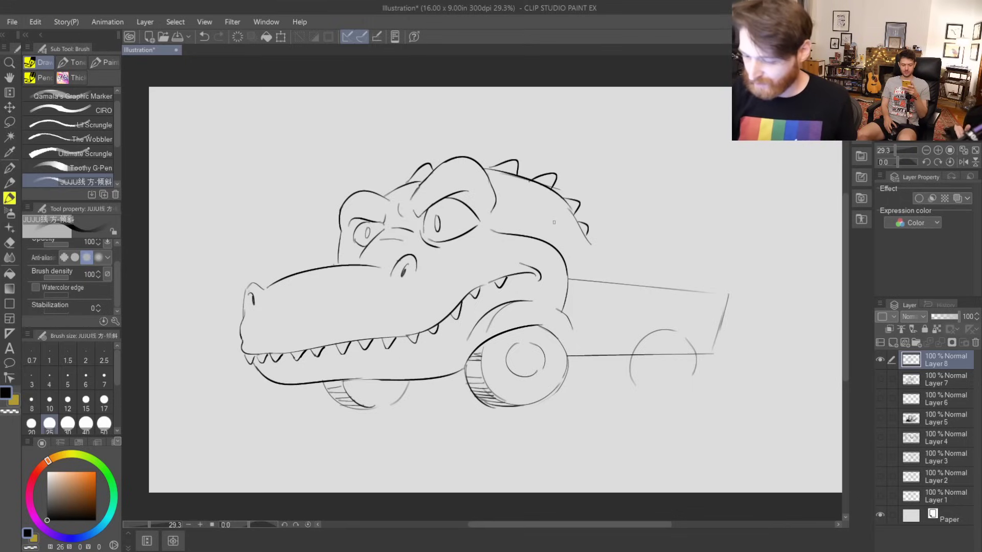
- Erase the antenna, the front of the truck bed's upper line, the old rear wheel and the middle wheel's lower rear edge
{"action": "mouse_move", "coordinate": [572, 266]}
{"action": "left_mouse_down"}
{"action": "mouse_move", "coordinate": [577, 293]}
{"action": "mouse_move", "coordinate": [573, 271]}
{"action": "mouse_move", "coordinate": [587, 295]}
{"action": "mouse_move", "coordinate": [592, 270]}
{"action": "mouse_move", "coordinate": [611, 293]}
{"action": "left_mouse_up"}
{"action": "mouse_move", "coordinate": [647, 348]}
{"action": "left_mouse_down"}
{"action": "mouse_move", "coordinate": [637, 370]}
{"action": "mouse_move", "coordinate": [646, 341]}
{"action": "mouse_move", "coordinate": [695, 360]}
{"action": "mouse_move", "coordinate": [695, 377]}
{"action": "left_mouse_up"}
{"action": "mouse_move", "coordinate": [558, 358]}
{"action": "left_mouse_down"}
{"action": "mouse_move", "coordinate": [558, 388]}
{"action": "mouse_move", "coordinate": [520, 405]}
{"action": "left_mouse_up"}
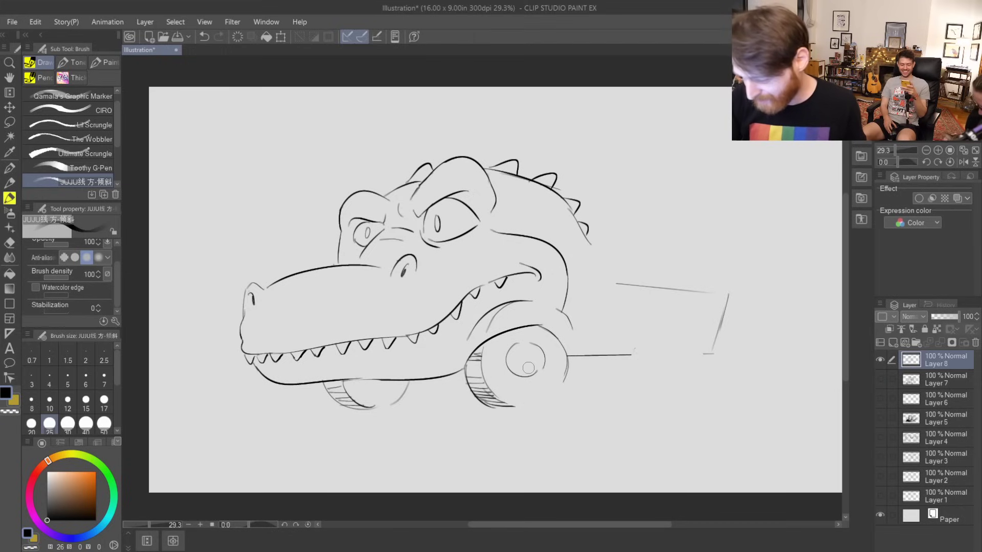
- Redraw the lower rear edge of the middle wheel as a rounded curve
{"action": "left_click_drag", "start_coordinate": [519, 407], "coordinate": [561, 370]}
{"action": "mouse_move", "coordinate": [521, 409]}
{"action": "left_mouse_down"}
{"action": "mouse_move", "coordinate": [565, 383]}
{"action": "mouse_move", "coordinate": [557, 389]}
{"action": "left_mouse_up"}
{"action": "key", "text": "ctrl+z"}
{"action": "key", "text": "ctrl+z"}
{"action": "key", "text": "ctrl+z"}
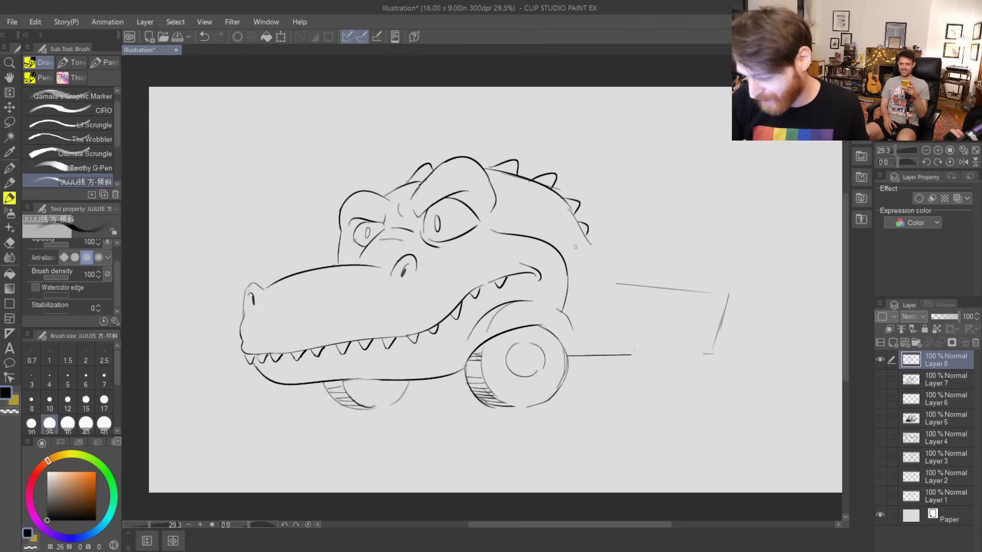
- Replace the middle wheel's round hub with two curved arcs and add a small hub arc to the front wheel
{"action": "key", "text": "ctrl+z"}
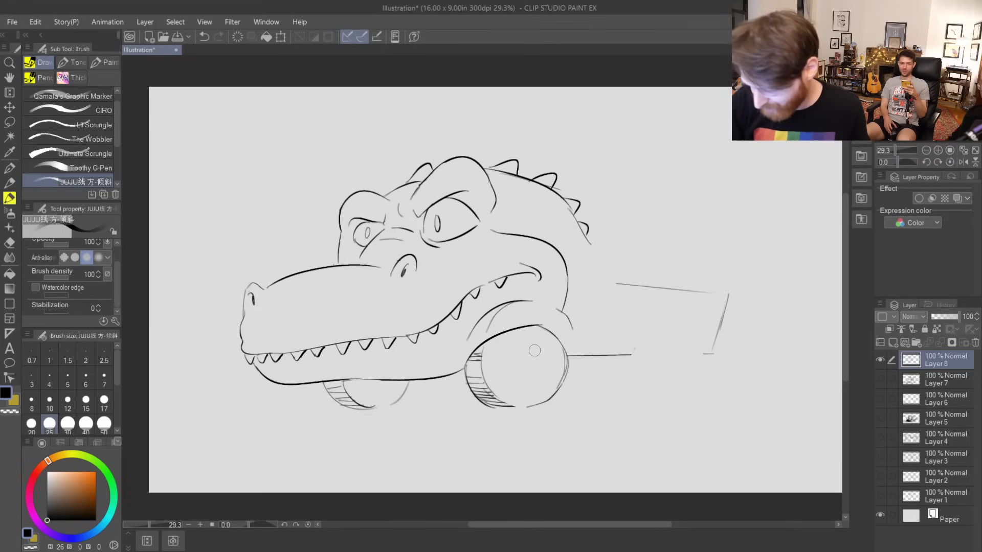
{"action": "key", "text": "ctrl+z"}
{"action": "mouse_move", "coordinate": [492, 339]}
{"action": "left_mouse_down"}
{"action": "mouse_move", "coordinate": [482, 366]}
{"action": "mouse_move", "coordinate": [490, 389]}
{"action": "left_mouse_up"}
{"action": "left_click_drag", "start_coordinate": [518, 348], "coordinate": [535, 381]}
{"action": "key", "text": "ctrl+z"}
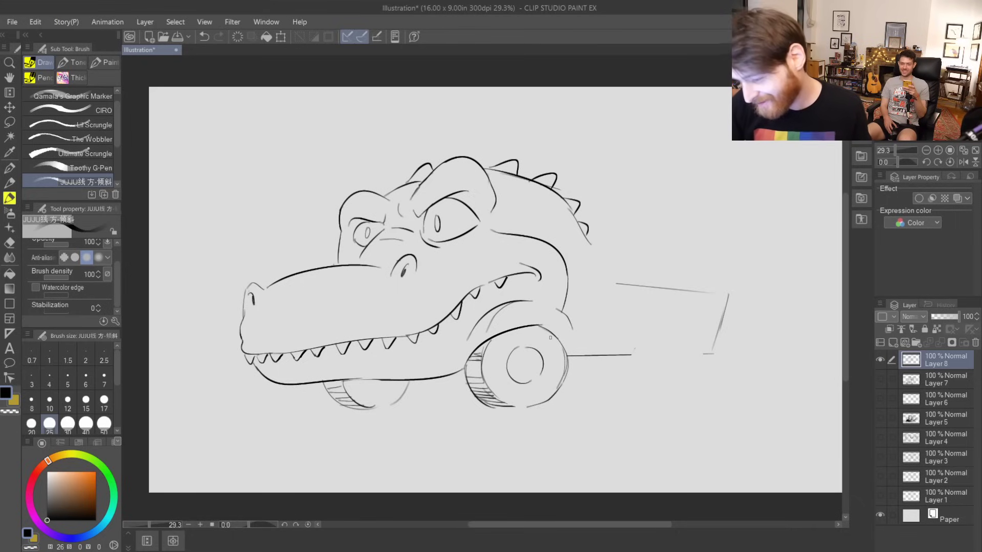
{"action": "left_click_drag", "start_coordinate": [366, 384], "coordinate": [388, 389]}
{"action": "key", "text": "ctrl+z"}
{"action": "key", "text": "ctrl+z"}
{"action": "key", "text": "ctrl+z"}
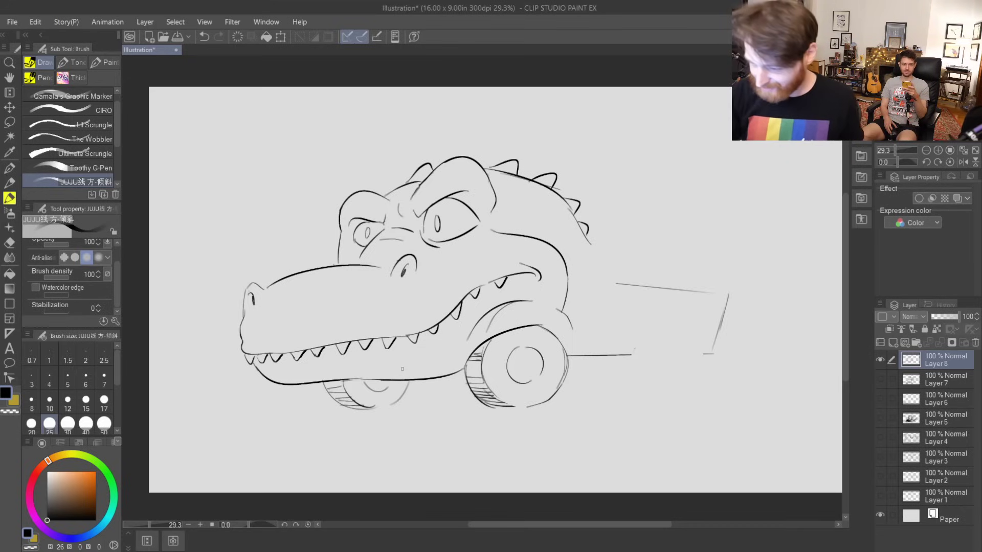
- Extend the back of the head in a sloping curve to the truck bed and redraw the bed's upper edge
{"action": "left_click_drag", "start_coordinate": [592, 247], "coordinate": [687, 265]}
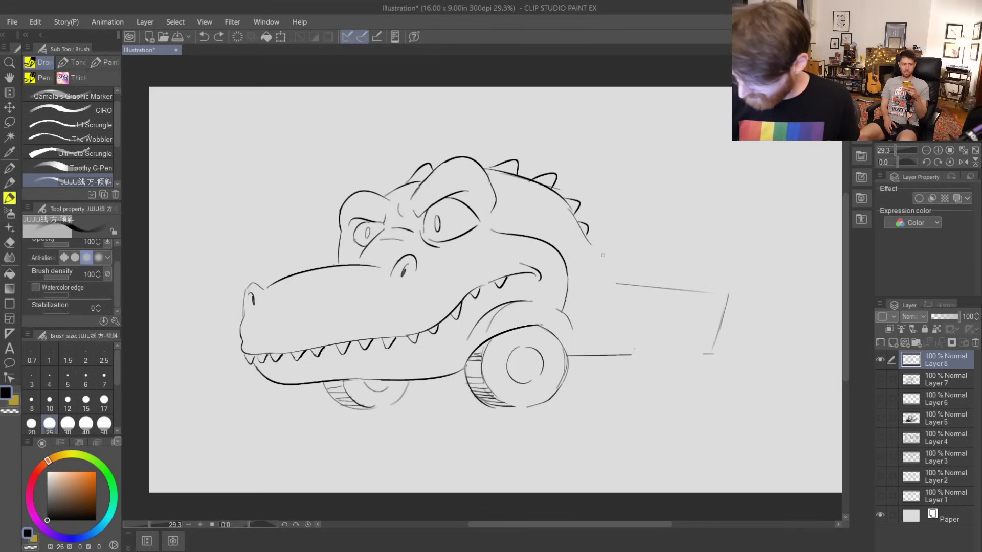
{"action": "key", "text": "ctrl+z"}
{"action": "key", "text": "ctrl+z"}
{"action": "mouse_move", "coordinate": [587, 242]}
{"action": "left_mouse_down"}
{"action": "mouse_move", "coordinate": [631, 281]}
{"action": "mouse_move", "coordinate": [718, 272]}
{"action": "mouse_move", "coordinate": [738, 285]}
{"action": "left_mouse_up"}
{"action": "key", "text": "ctrl+z"}
{"action": "key", "text": "ctrl+z"}
{"action": "left_click_drag", "start_coordinate": [631, 279], "coordinate": [721, 289]}
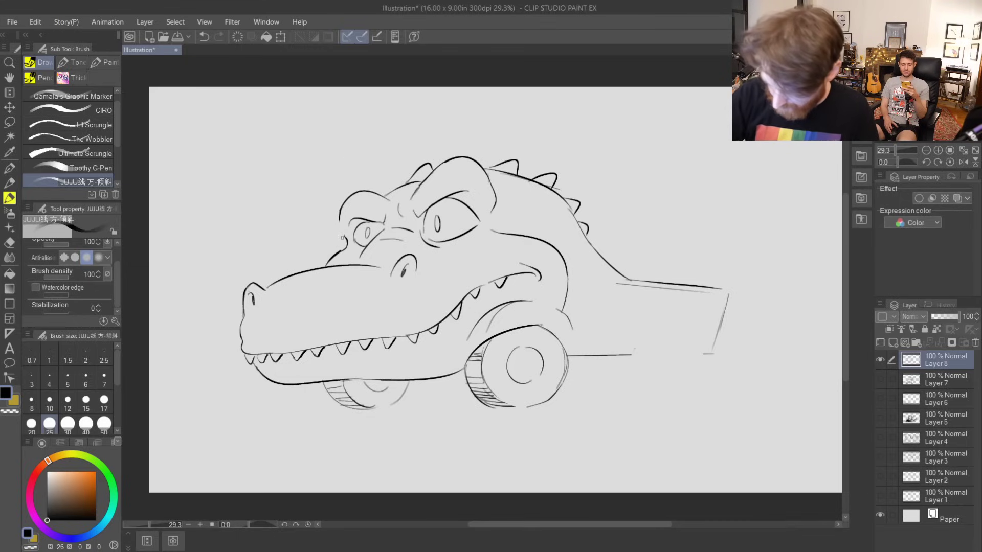
- Redraw the outline of the far brow hump with a bolder curve
{"action": "key", "text": "ctrl+z"}
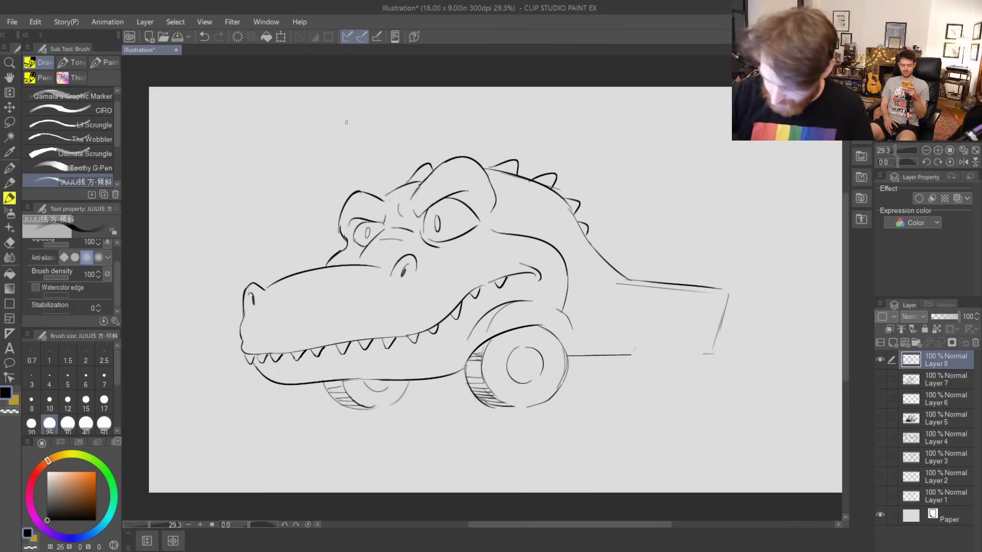
{"action": "key", "text": "ctrl+z"}
{"action": "left_click_drag", "start_coordinate": [359, 193], "coordinate": [397, 190]}
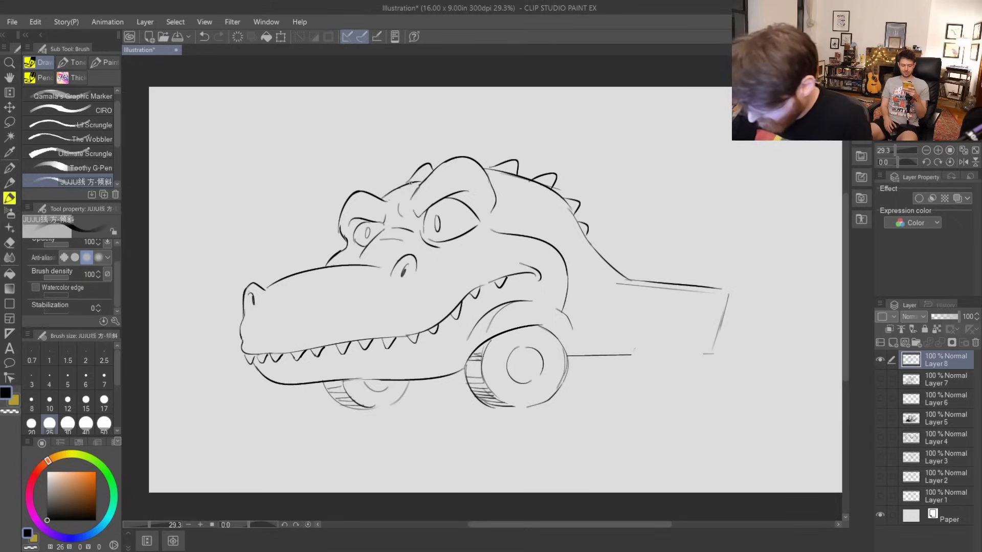
- Sketch the rear fender arch and draw the rear wheel beneath it with outer and inner tyre curves
{"action": "mouse_move", "coordinate": [636, 331]}
{"action": "left_mouse_down"}
{"action": "mouse_move", "coordinate": [679, 305]}
{"action": "mouse_move", "coordinate": [715, 326]}
{"action": "left_mouse_up"}
{"action": "left_click_drag", "start_coordinate": [647, 347], "coordinate": [693, 343]}
{"action": "left_click_drag", "start_coordinate": [629, 359], "coordinate": [634, 392]}
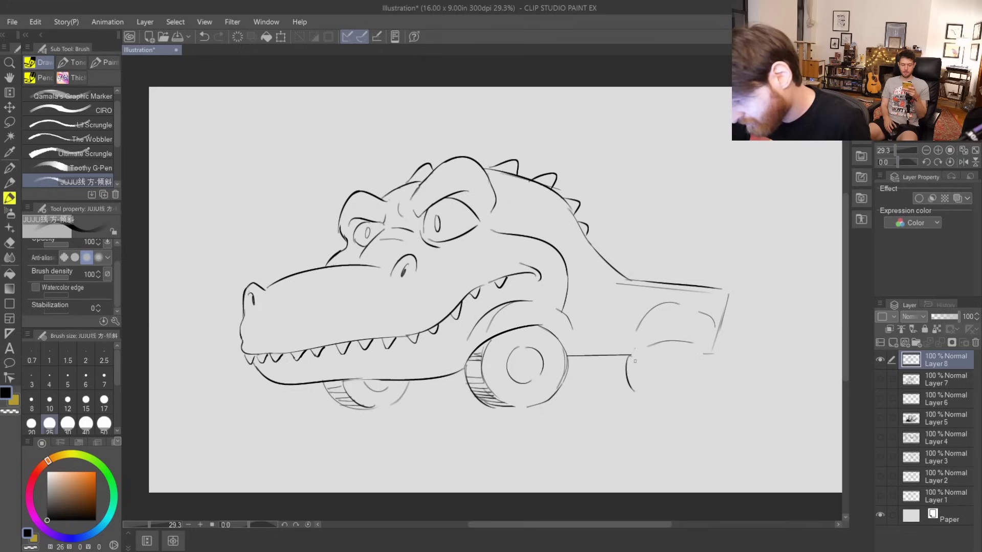
{"action": "key", "text": "ctrl+z"}
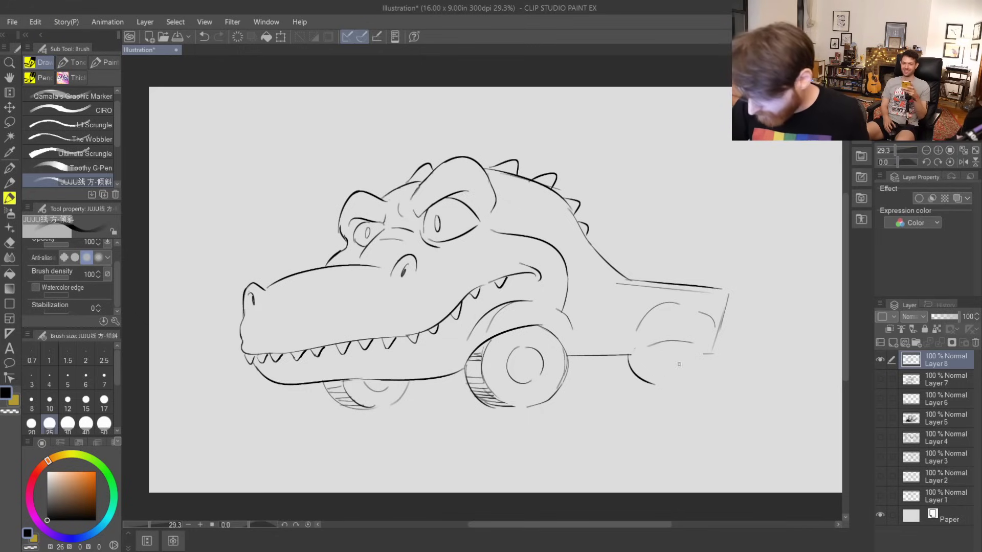
{"action": "left_click_drag", "start_coordinate": [633, 359], "coordinate": [685, 383]}
{"action": "key", "text": "ctrl+z"}
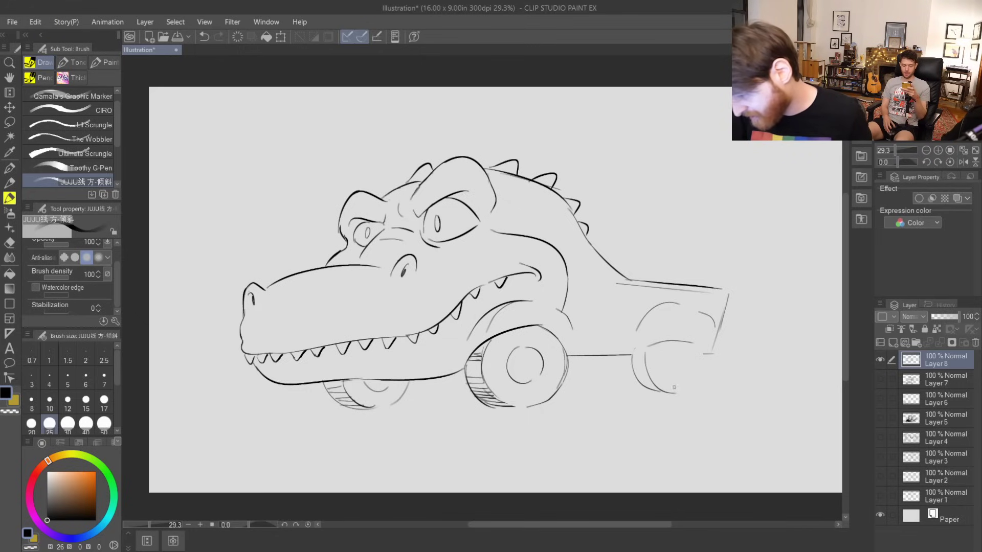
{"action": "left_click_drag", "start_coordinate": [650, 352], "coordinate": [714, 344]}
{"action": "key", "text": "ctrl+z"}
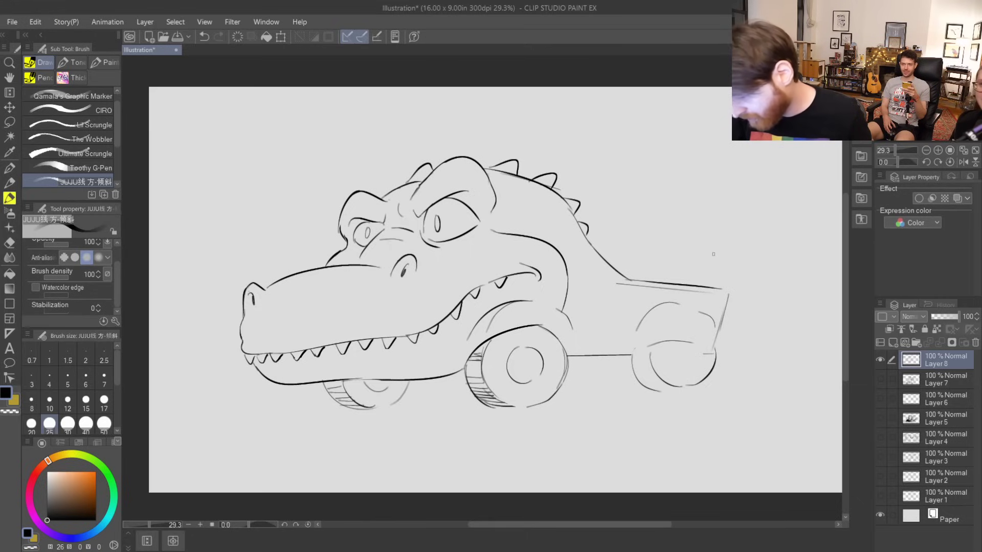
- Erase the lower tailgate line and round off the rear end of the fender arch over the rear wheel
{"action": "key", "text": "ctrl+z"}
{"action": "key", "text": "ctrl+z"}
{"action": "key", "text": "ctrl+z"}
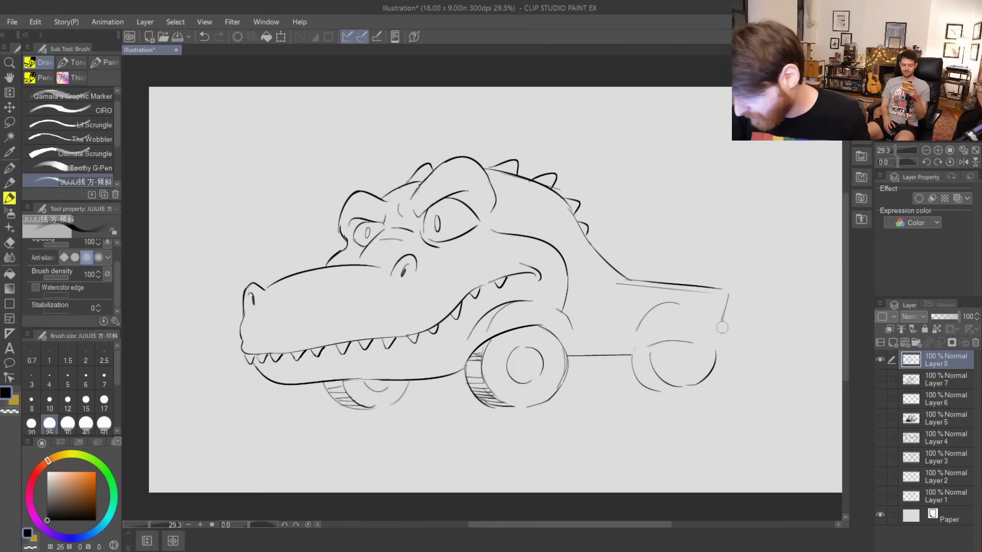
{"action": "left_click_drag", "start_coordinate": [701, 309], "coordinate": [722, 337]}
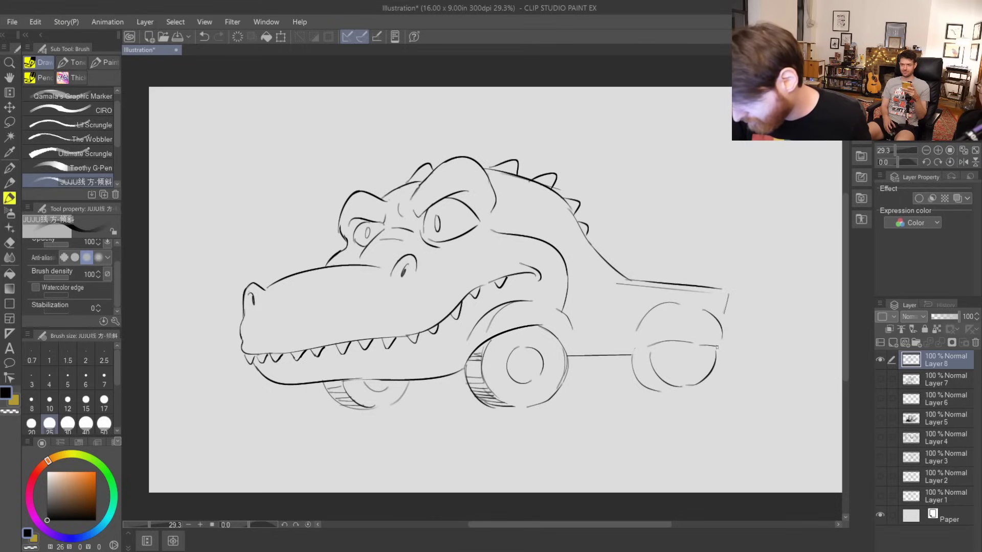
{"action": "key", "text": "ctrl+z"}
- Redraw the rear wheel's rim with a hub arc, add an inner fender curve, and sketch the far rear wheel behind it
{"action": "left_click_drag", "start_coordinate": [658, 391], "coordinate": [692, 388]}
{"action": "key", "text": "ctrl+z"}
{"action": "left_click_drag", "start_coordinate": [651, 357], "coordinate": [680, 386]}
{"action": "key", "text": "ctrl+z"}
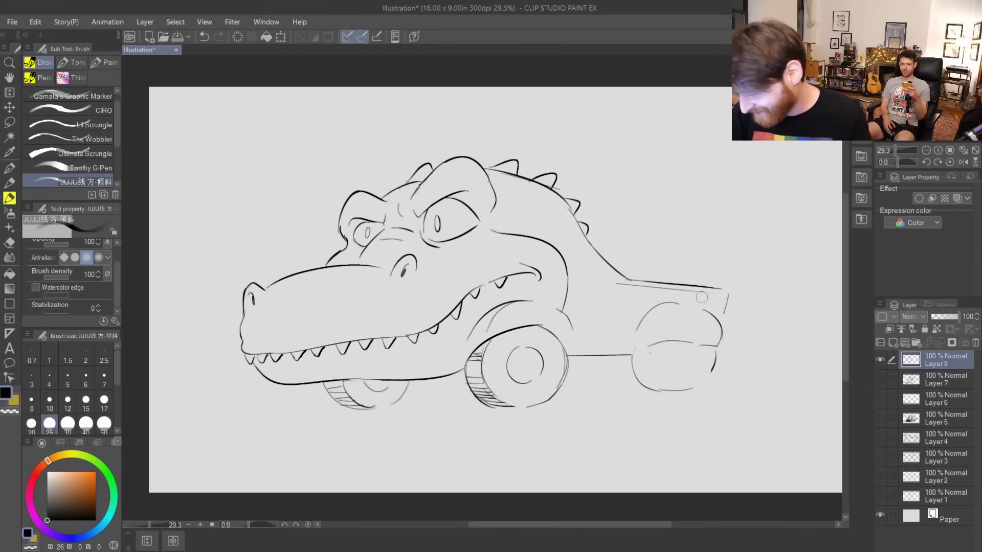
{"action": "left_click_drag", "start_coordinate": [659, 348], "coordinate": [715, 351]}
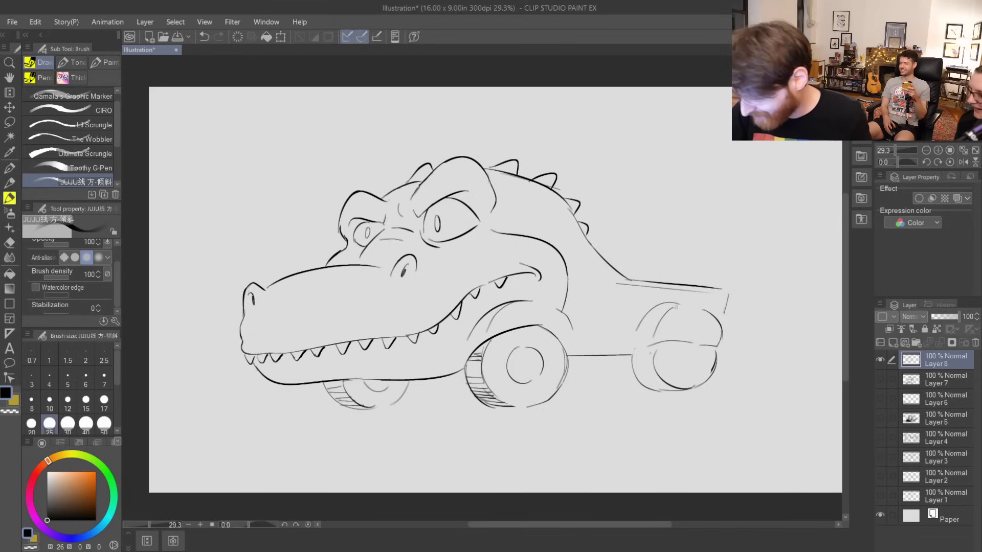
{"action": "left_click_drag", "start_coordinate": [673, 351], "coordinate": [701, 364]}
{"action": "key", "text": "ctrl+z"}
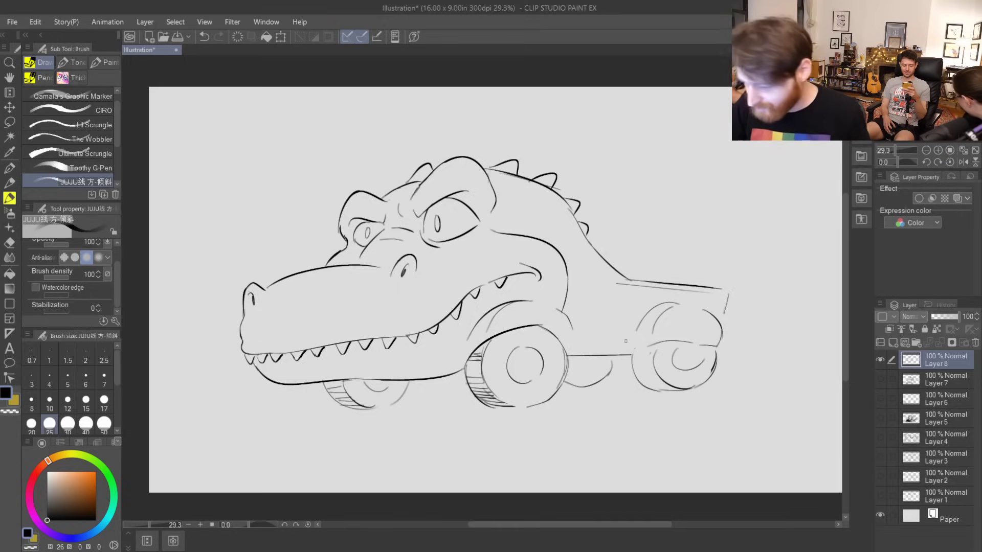
- Draw a curving, pointed crocodile tail rising from the rear of the truck bed
{"action": "mouse_move", "coordinate": [648, 281]}
{"action": "left_mouse_down"}
{"action": "mouse_move", "coordinate": [684, 251]}
{"action": "mouse_move", "coordinate": [738, 232]}
{"action": "left_mouse_up"}
{"action": "key", "text": "ctrl+z"}
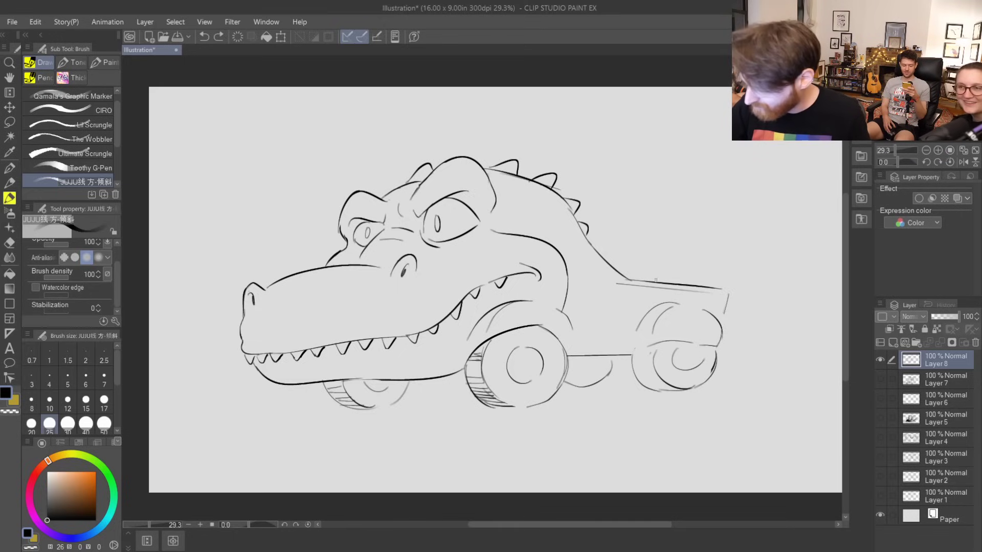
{"action": "mouse_move", "coordinate": [653, 282]}
{"action": "left_mouse_down"}
{"action": "mouse_move", "coordinate": [681, 256]}
{"action": "mouse_move", "coordinate": [795, 219]}
{"action": "left_mouse_up"}
{"action": "key", "text": "ctrl+z"}
{"action": "left_click_drag", "start_coordinate": [664, 283], "coordinate": [792, 244]}
{"action": "key", "text": "ctrl+z"}
{"action": "mouse_move", "coordinate": [665, 281]}
{"action": "left_mouse_down"}
{"action": "mouse_move", "coordinate": [695, 249]}
{"action": "mouse_move", "coordinate": [800, 267]}
{"action": "mouse_move", "coordinate": [795, 256]}
{"action": "mouse_move", "coordinate": [769, 287]}
{"action": "left_mouse_up"}
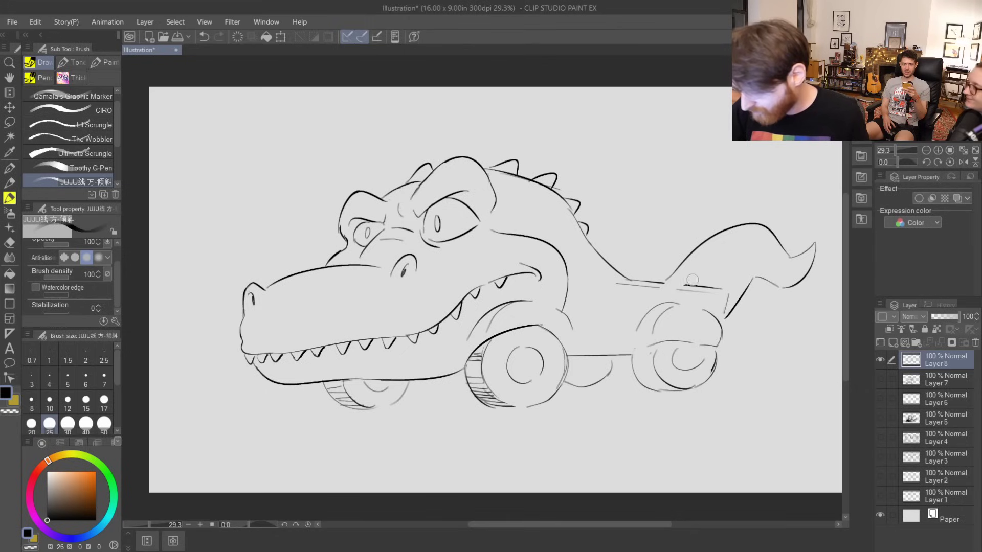
- Erase the bed lines inside the tail and draw pointed spikes along the tail's upper edge
{"action": "key", "text": "ctrl+z"}
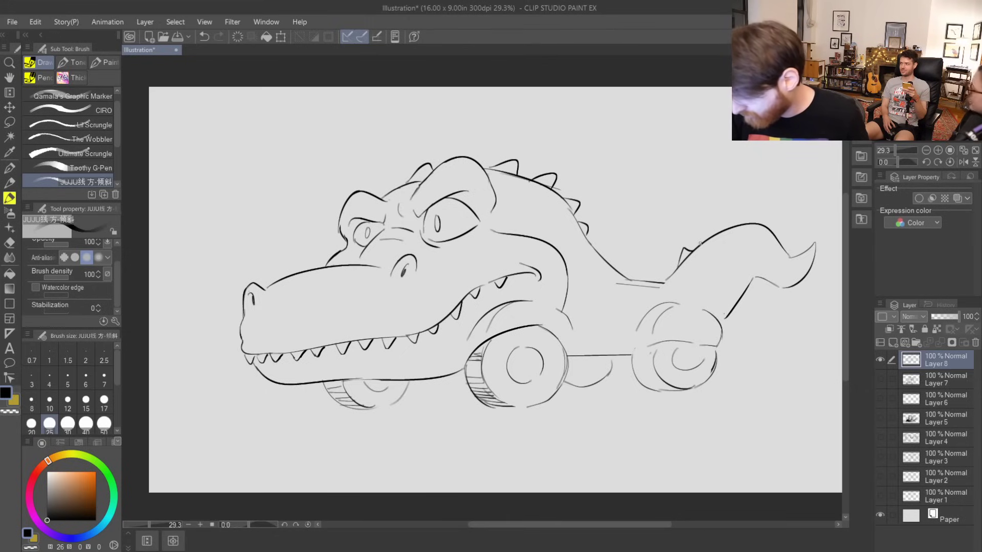
{"action": "key", "text": "ctrl+z"}
{"action": "left_click_drag", "start_coordinate": [679, 266], "coordinate": [692, 249]}
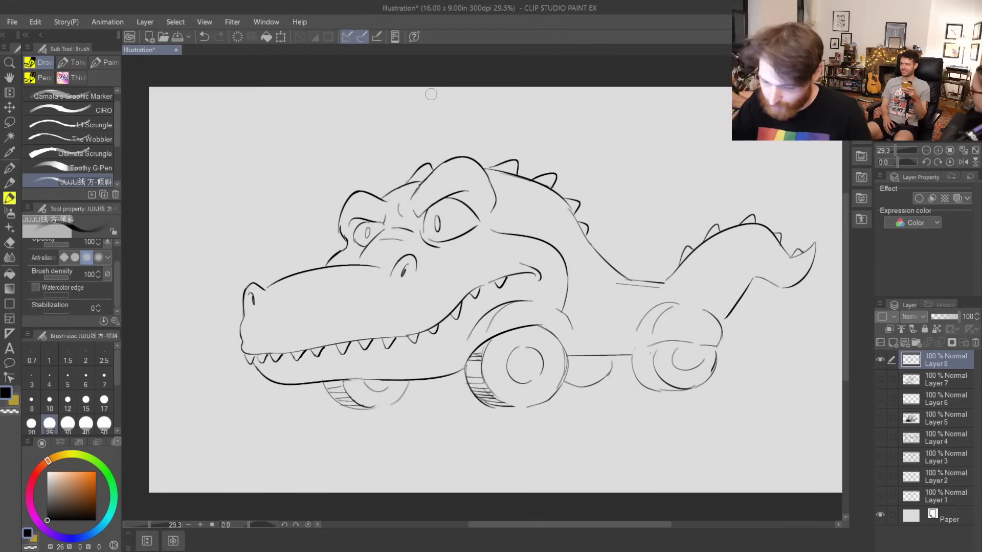
- Hatch the tyre treads on the far rear wheel and the near rear wheel
{"action": "mouse_move", "coordinate": [566, 386]}
{"action": "left_mouse_down"}
{"action": "mouse_move", "coordinate": [612, 361]}
{"action": "mouse_move", "coordinate": [693, 389]}
{"action": "left_mouse_up"}
{"action": "left_click_drag", "start_coordinate": [636, 369], "coordinate": [653, 374]}
{"action": "left_click_drag", "start_coordinate": [637, 376], "coordinate": [666, 386]}
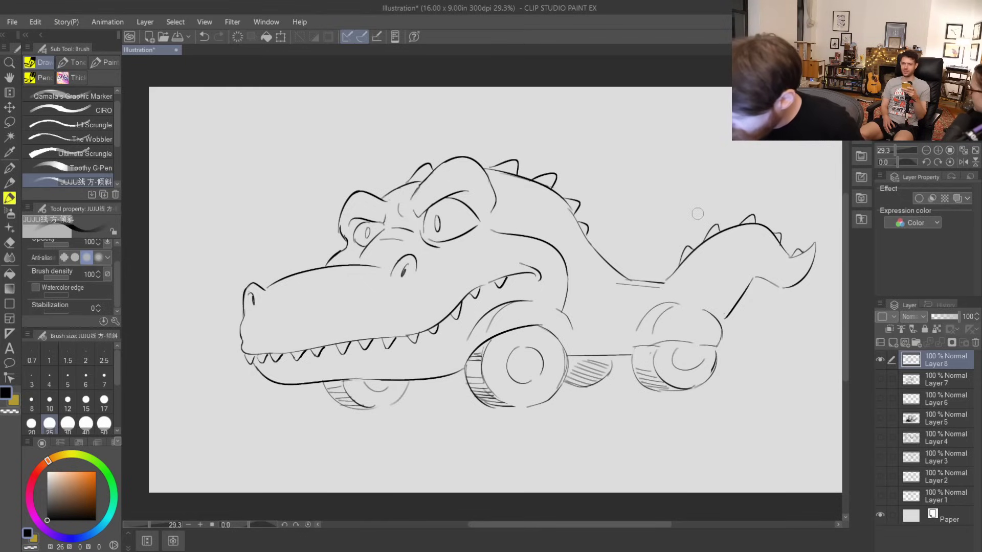
- Redraw the truck bed's upper edge as one long line from behind the head past the base of the tail
{"action": "left_click_drag", "start_coordinate": [608, 280], "coordinate": [664, 279]}
{"action": "left_click_drag", "start_coordinate": [580, 265], "coordinate": [691, 281]}
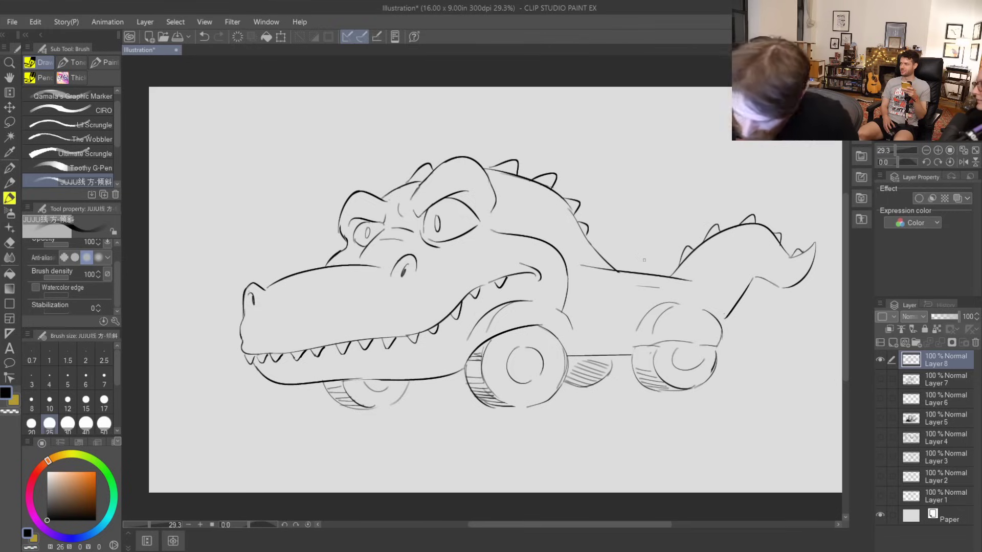
{"action": "key", "text": "ctrl+z"}
{"action": "left_click_drag", "start_coordinate": [584, 272], "coordinate": [716, 286]}
{"action": "key", "text": "ctrl+z"}
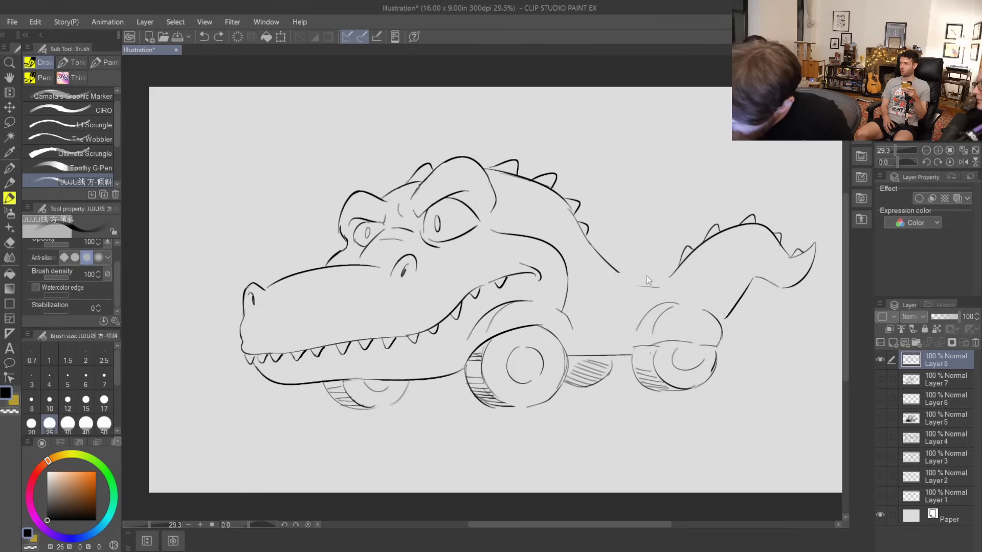
{"action": "left_click_drag", "start_coordinate": [579, 267], "coordinate": [731, 282]}
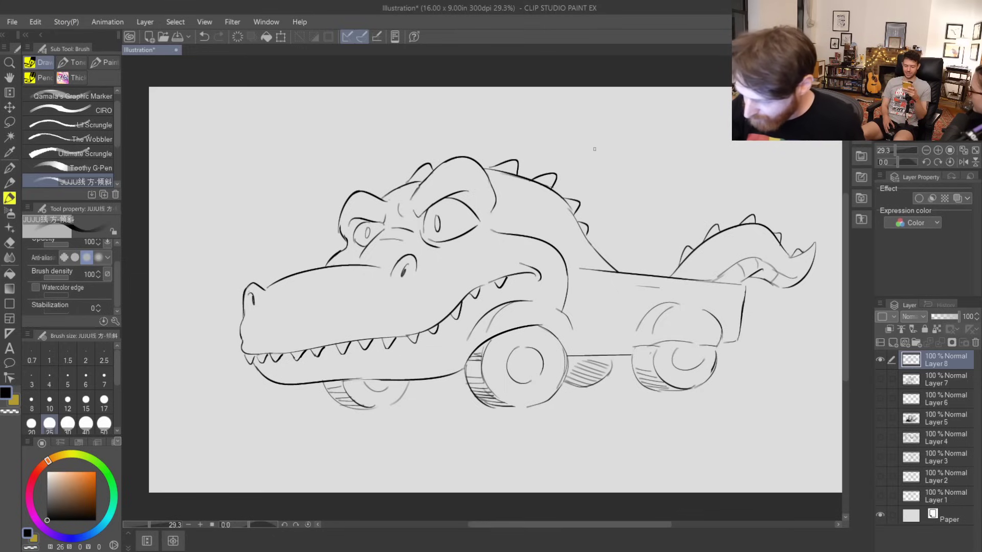
- Erase the lower back line and its spike, and redraw the slope down to the bed with new spikes
{"action": "left_click_drag", "start_coordinate": [581, 225], "coordinate": [594, 248]}
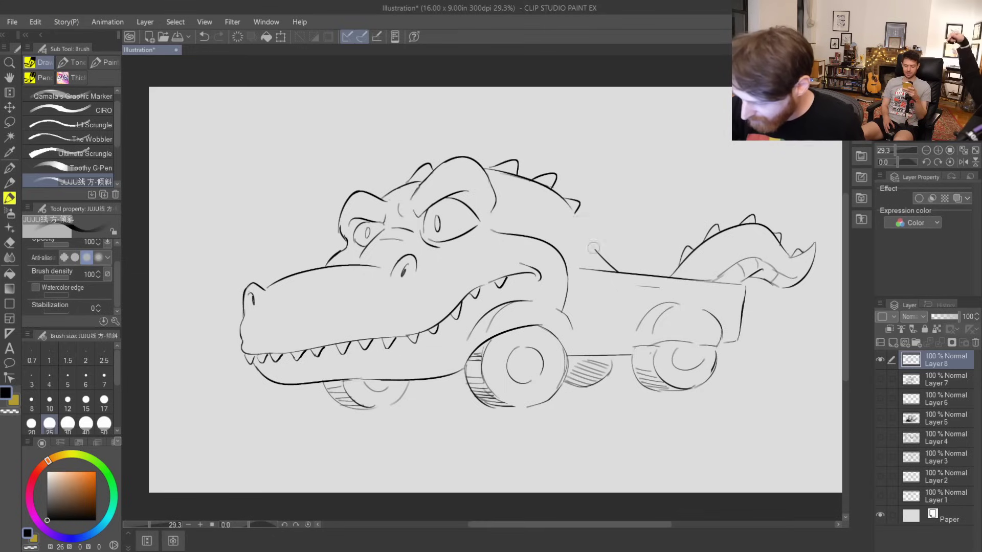
{"action": "key", "text": "ctrl+z"}
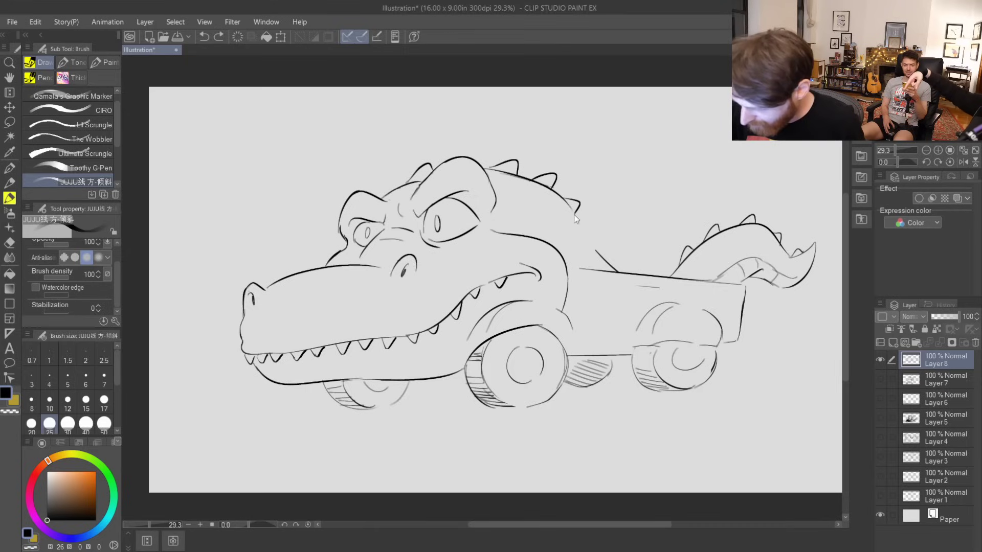
{"action": "left_click_drag", "start_coordinate": [584, 229], "coordinate": [612, 256]}
{"action": "key", "text": "ctrl+z"}
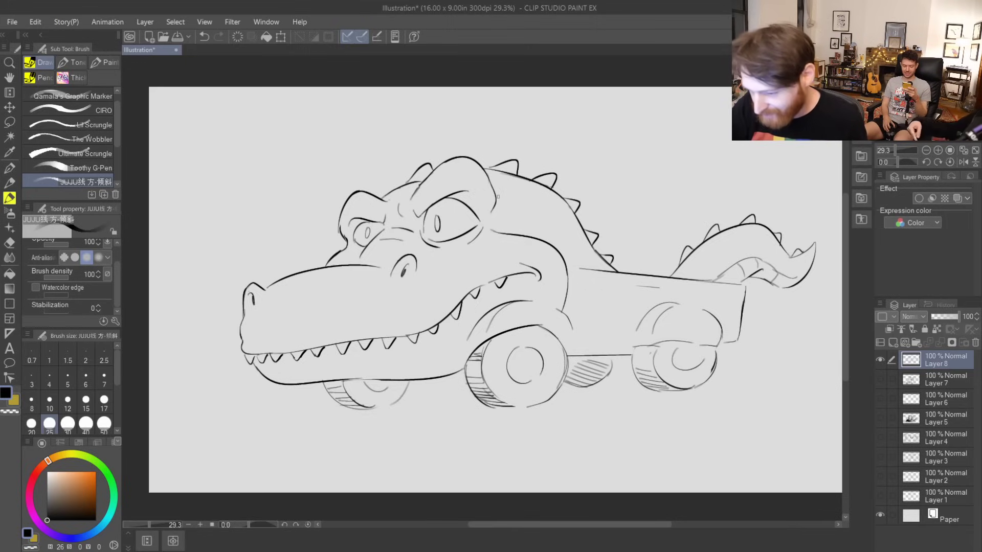
{"action": "key", "text": "ctrl+z"}
{"action": "key", "text": "ctrl+z"}
{"action": "left_click_drag", "start_coordinate": [354, 243], "coordinate": [365, 246]}
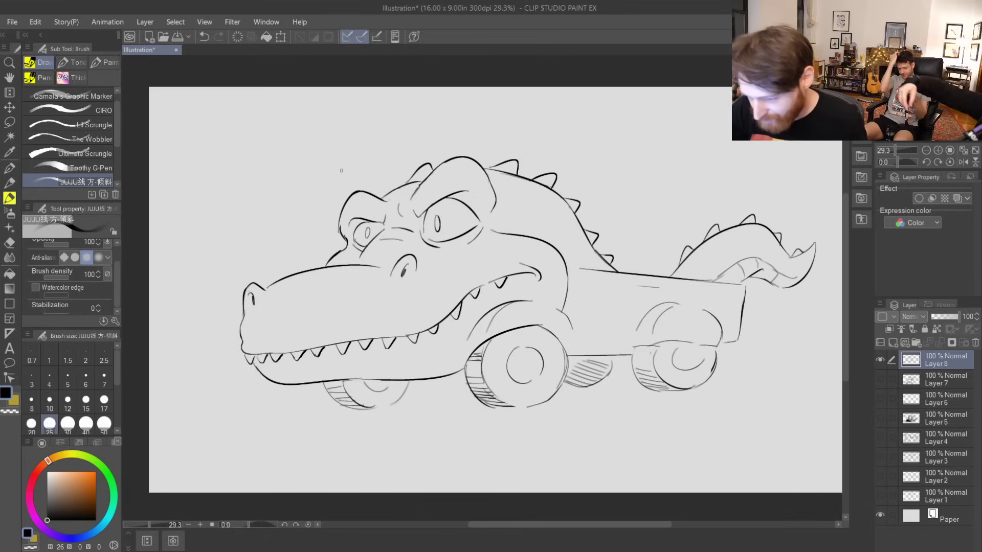
{"action": "key", "text": "ctrl+z"}
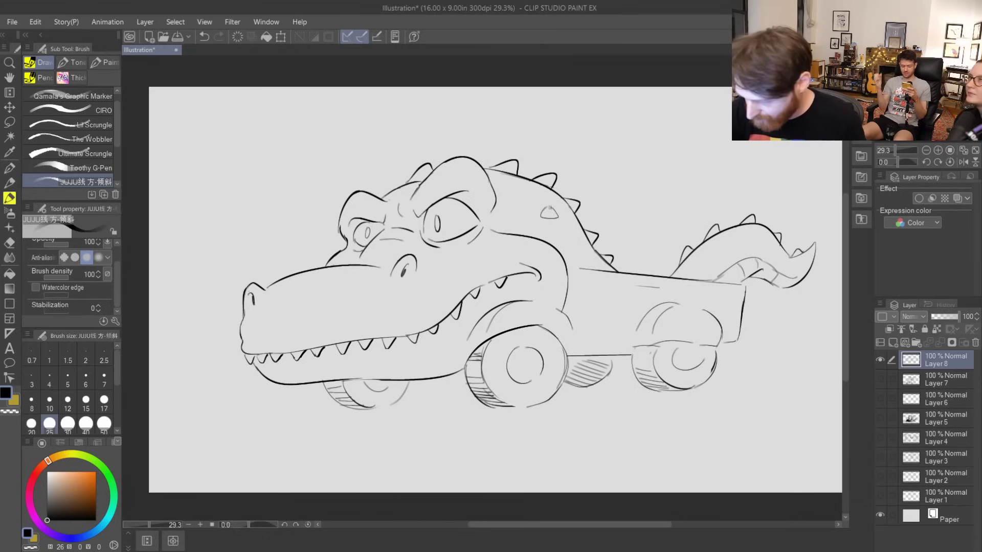
- Draw small rounded scale marks on the neck and the cheek, and undo the extra small one on the cheek
{"action": "mouse_move", "coordinate": [516, 244]}
{"action": "left_mouse_down"}
{"action": "mouse_move", "coordinate": [530, 250]}
{"action": "mouse_move", "coordinate": [523, 244]}
{"action": "left_mouse_up"}
{"action": "key", "text": "ctrl+z"}
{"action": "key", "text": "ctrl+z"}
{"action": "left_click_drag", "start_coordinate": [541, 254], "coordinate": [546, 255]}
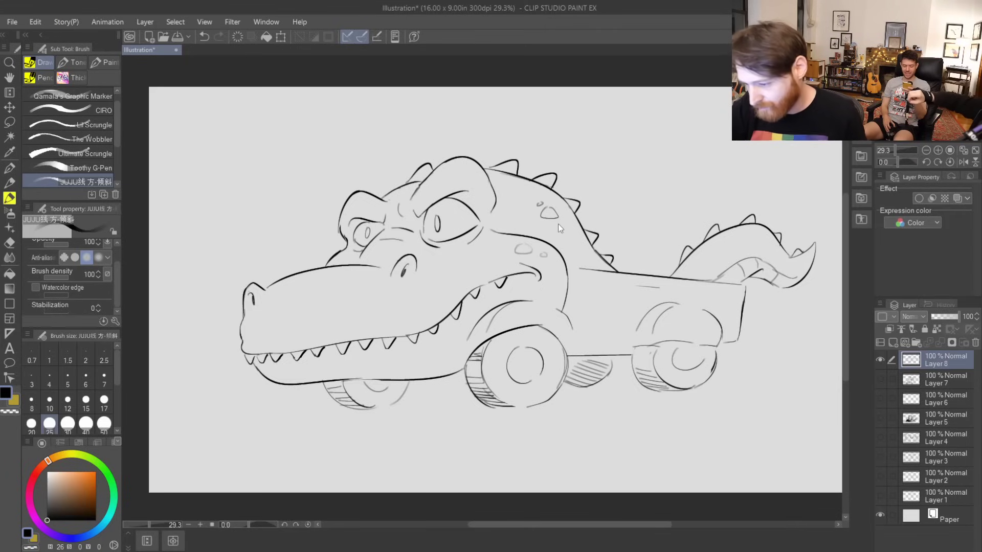
{"action": "key", "text": "ctrl+z"}
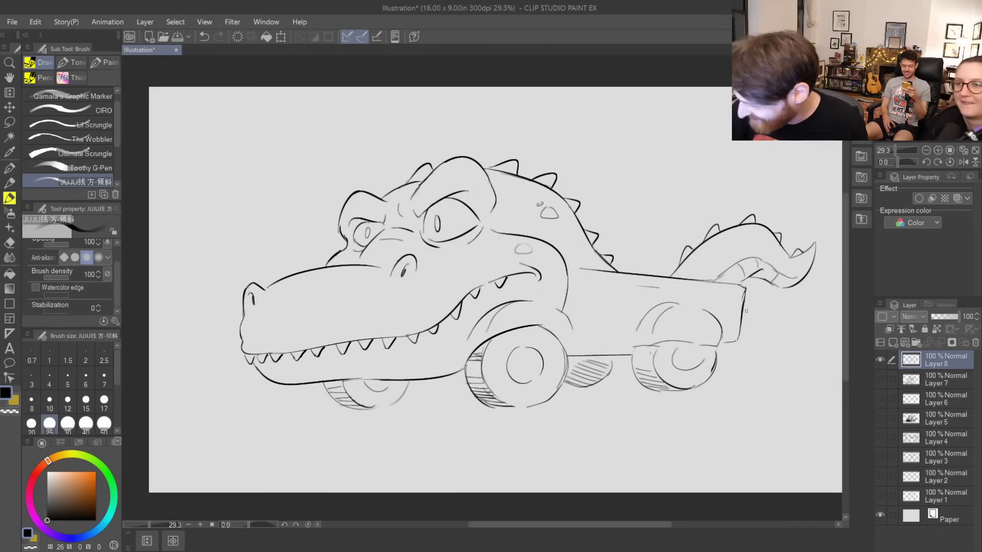
- Redraw the tailgate edge with a small rear bumper, and add a trim line along the truck's lower side between the wheels
{"action": "left_click_drag", "start_coordinate": [748, 287], "coordinate": [740, 347]}
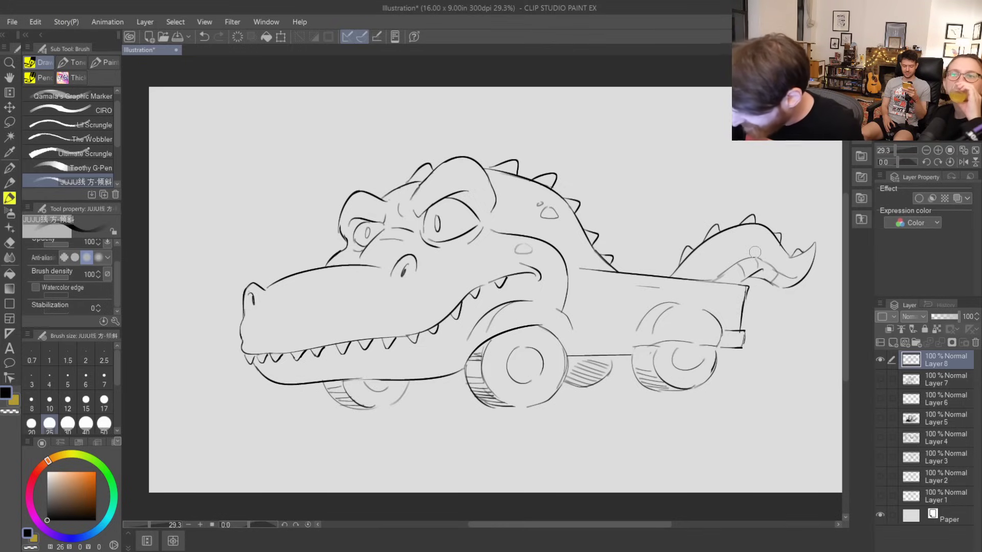
{"action": "mouse_move", "coordinate": [576, 347]}
{"action": "left_mouse_down"}
{"action": "mouse_move", "coordinate": [574, 322]}
{"action": "mouse_move", "coordinate": [623, 337]}
{"action": "left_mouse_up"}
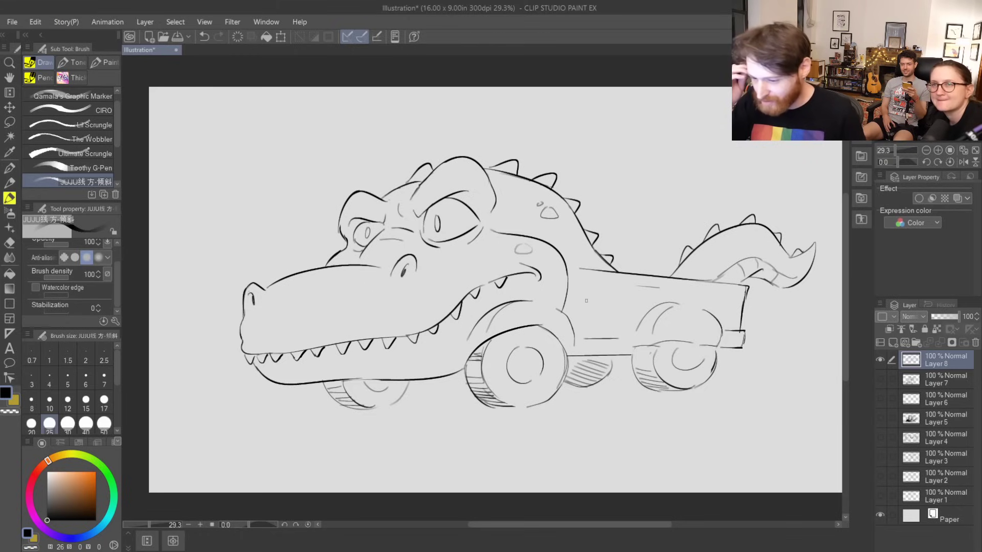
- Close the outline of the far front wheel beneath the lower jaw and undo the surplus strokes
{"action": "left_click_drag", "start_coordinate": [384, 408], "coordinate": [408, 386]}
{"action": "left_click_drag", "start_coordinate": [346, 382], "coordinate": [406, 385]}
{"action": "key", "text": "ctrl+z"}
{"action": "key", "text": "ctrl+z"}
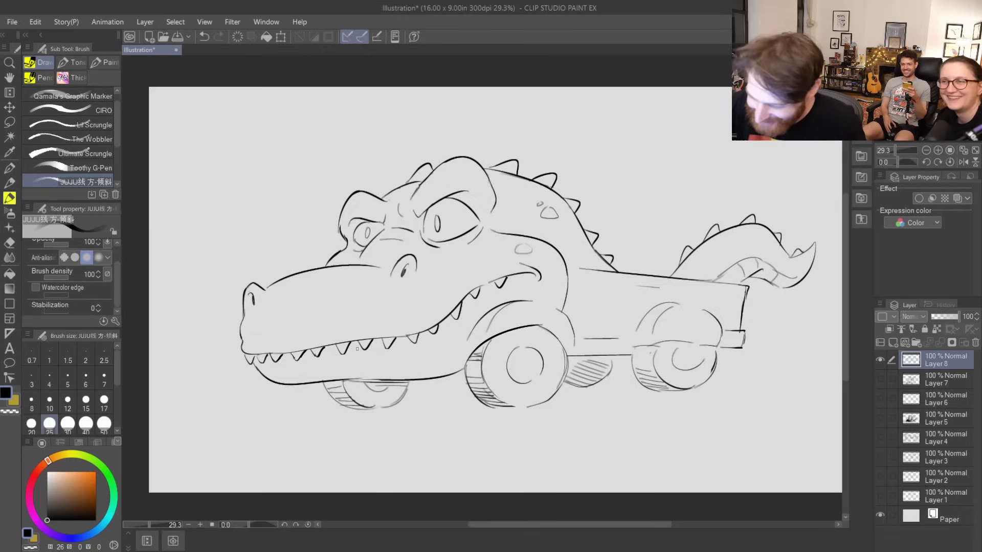
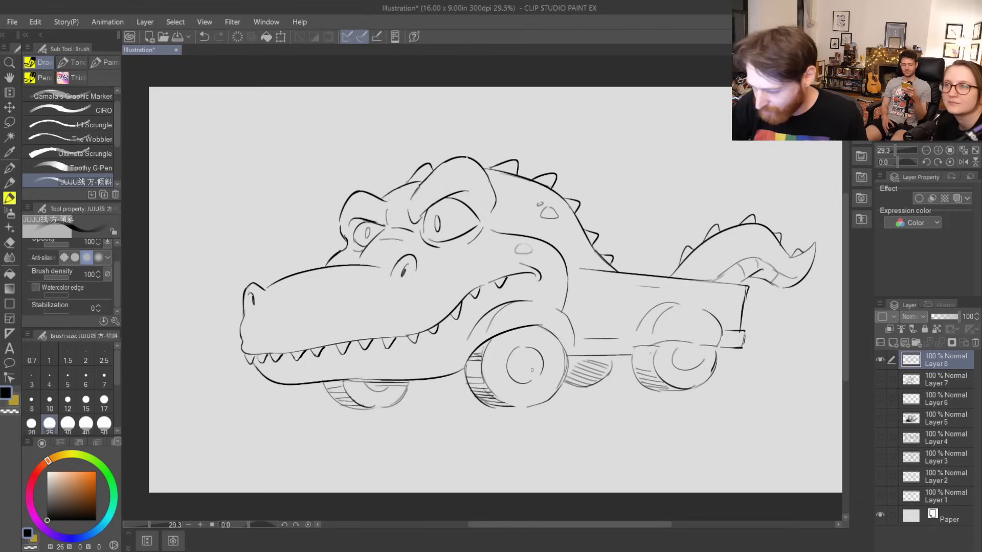
- Refine the outline and hub of the crocodile truck's large front wheel and hatch its rear bumper
{"action": "mouse_move", "coordinate": [519, 406]}
{"action": "left_mouse_down"}
{"action": "mouse_move", "coordinate": [562, 369]}
{"action": "mouse_move", "coordinate": [550, 398]}
{"action": "left_mouse_up"}
{"action": "key", "text": "ctrl+z"}
{"action": "key", "text": "ctrl+z"}
{"action": "left_click_drag", "start_coordinate": [538, 327], "coordinate": [565, 339]}
{"action": "key", "text": "ctrl+z"}
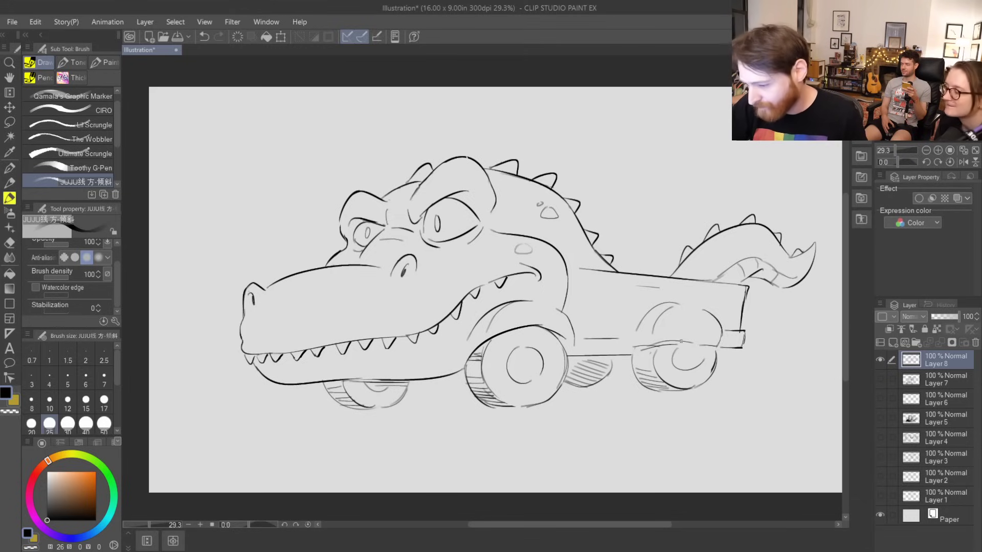
{"action": "left_click_drag", "start_coordinate": [724, 335], "coordinate": [723, 345]}
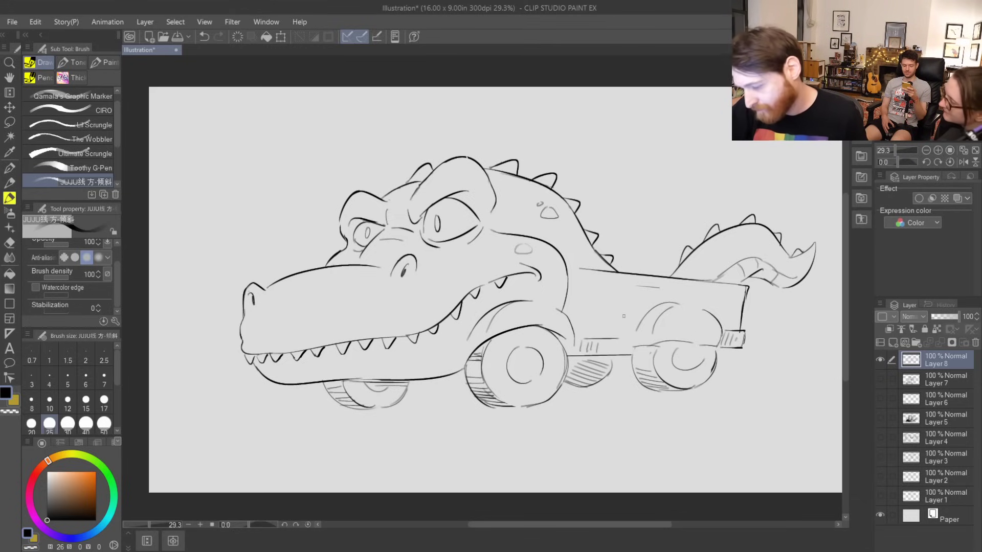
{"action": "key", "text": "ctrl+z"}
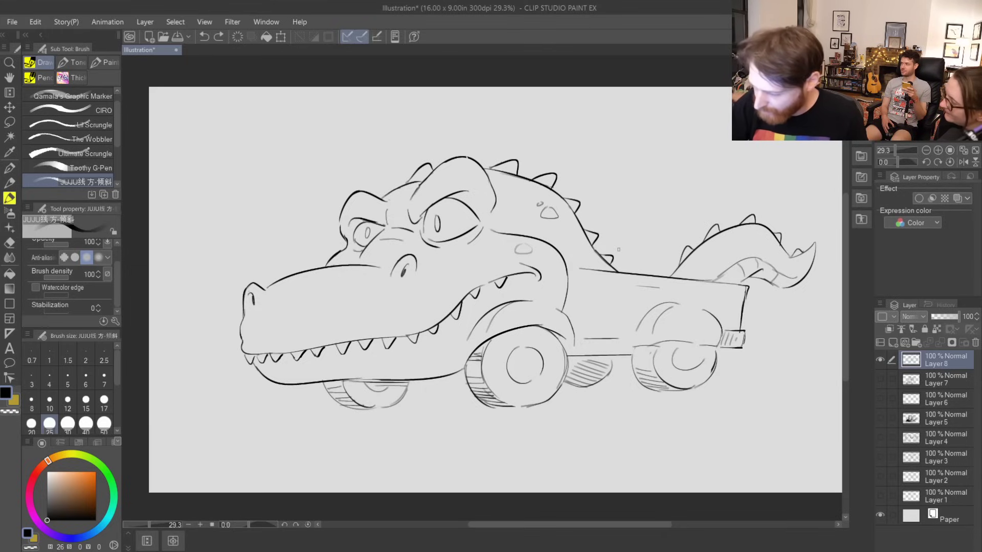
- Move the crocodile truck drawing left and slightly down on the canvas, and switch back to the inking brush
{"action": "left_click", "coordinate": [9, 107]}
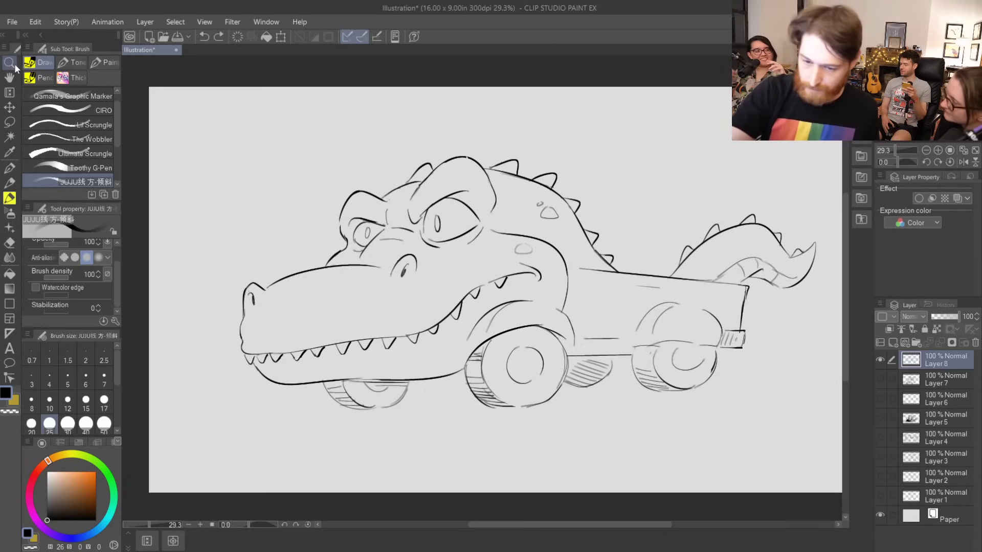
{"action": "left_click_drag", "start_coordinate": [638, 276], "coordinate": [609, 292]}
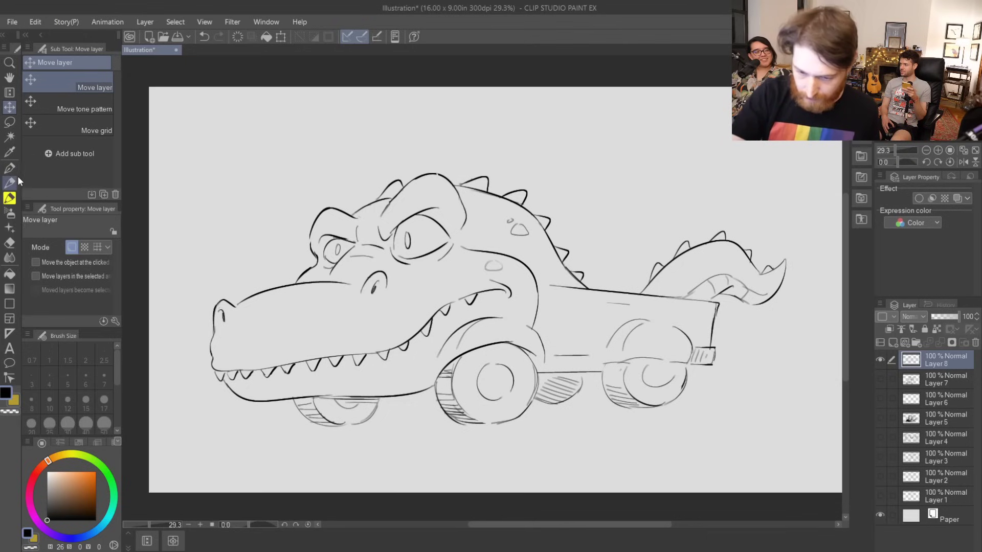
{"action": "left_click", "coordinate": [10, 197]}
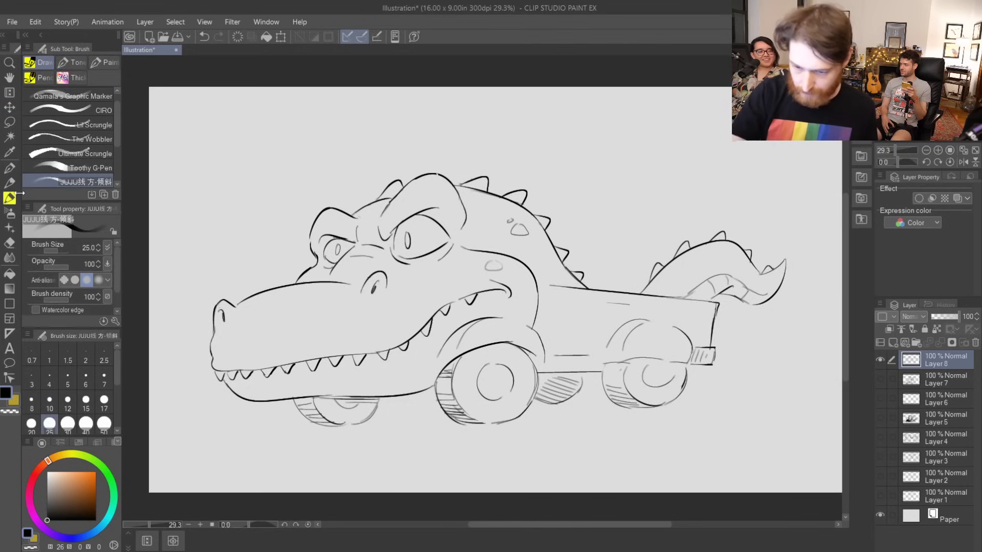
- Draw billowing exhaust smoke behind the truck, from the rear wheel out to the canvas edge beside the tail
{"action": "mouse_move", "coordinate": [691, 400]}
{"action": "left_mouse_down"}
{"action": "mouse_move", "coordinate": [732, 382]}
{"action": "mouse_move", "coordinate": [754, 324]}
{"action": "mouse_move", "coordinate": [786, 342]}
{"action": "mouse_move", "coordinate": [788, 321]}
{"action": "mouse_move", "coordinate": [828, 307]}
{"action": "left_mouse_up"}
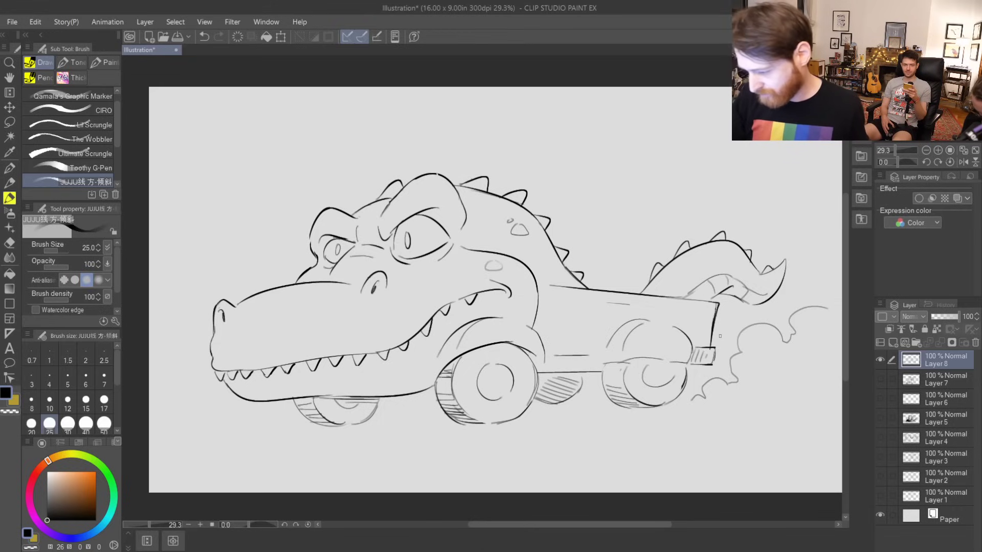
{"action": "mouse_move", "coordinate": [812, 204]}
{"action": "left_mouse_down"}
{"action": "mouse_move", "coordinate": [804, 209]}
{"action": "mouse_move", "coordinate": [824, 237]}
{"action": "mouse_move", "coordinate": [801, 225]}
{"action": "mouse_move", "coordinate": [815, 230]}
{"action": "mouse_move", "coordinate": [827, 193]}
{"action": "mouse_move", "coordinate": [808, 206]}
{"action": "mouse_move", "coordinate": [841, 181]}
{"action": "left_mouse_up"}
{"action": "key", "text": "ctrl+z"}
{"action": "key", "text": "ctrl+z"}
{"action": "key", "text": "ctrl+z"}
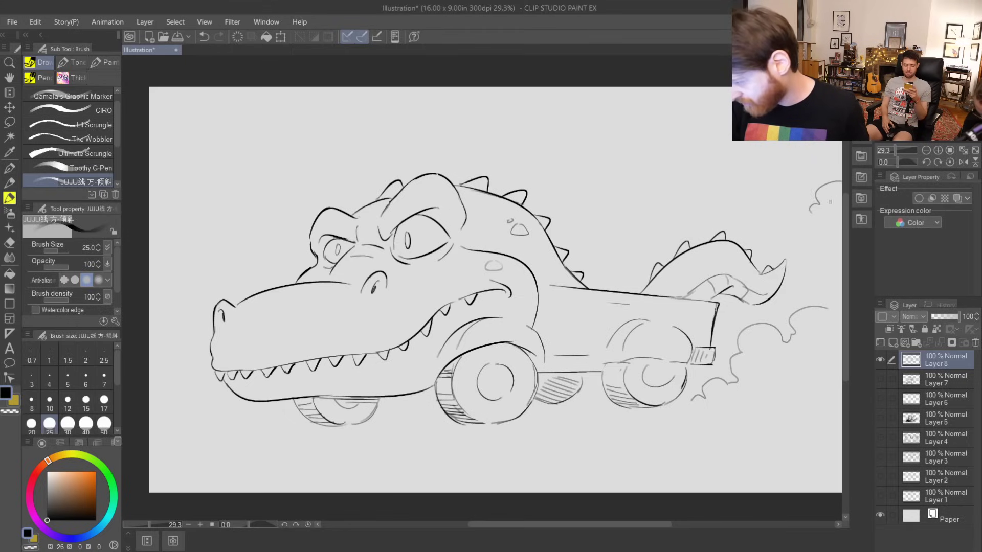
{"action": "left_click_drag", "start_coordinate": [808, 219], "coordinate": [840, 239]}
{"action": "key", "text": "ctrl+z"}
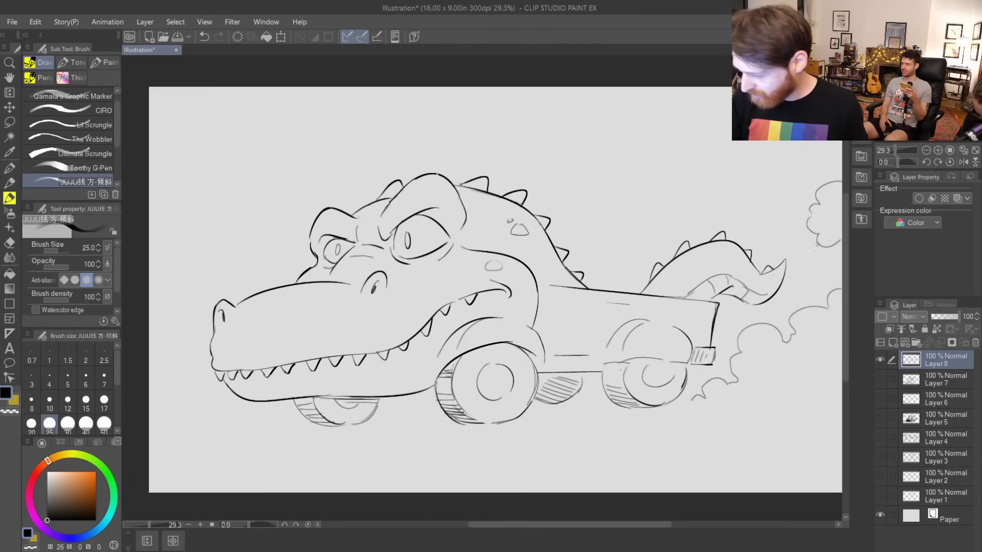
- Add two small round smoke puffs between the tail and the large smoke clouds
{"action": "mouse_move", "coordinate": [777, 227]}
{"action": "left_mouse_down"}
{"action": "mouse_move", "coordinate": [788, 222]}
{"action": "mouse_move", "coordinate": [781, 216]}
{"action": "left_mouse_up"}
{"action": "key", "text": "ctrl+z"}
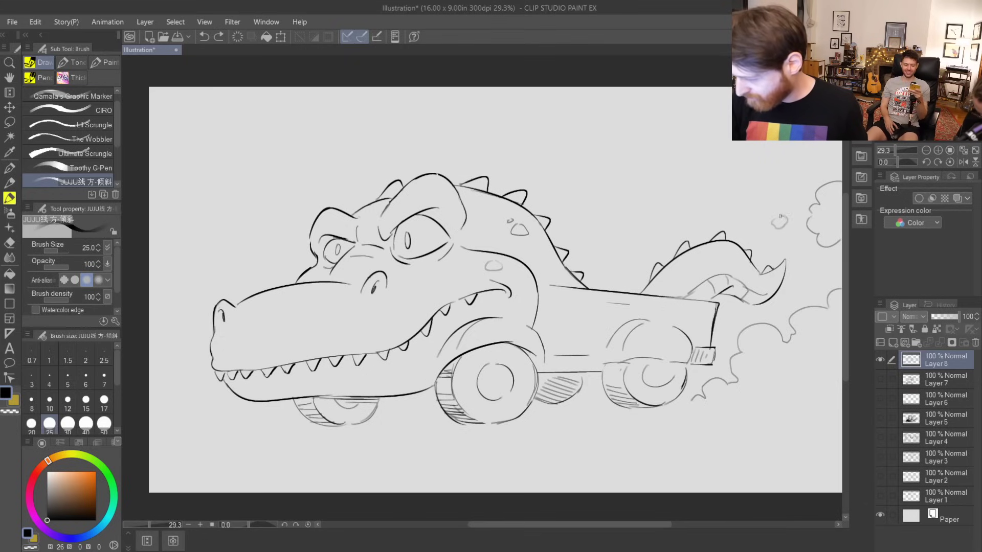
{"action": "left_click_drag", "start_coordinate": [816, 268], "coordinate": [819, 270]}
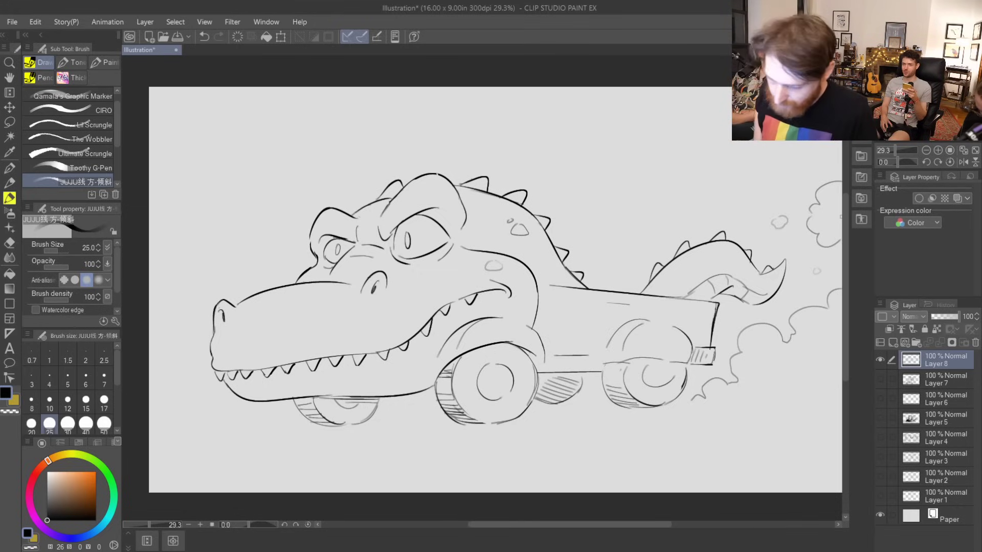
- Draw a crease along the snout above the front teeth and curved wrinkle lines on the crocodile's brows
{"action": "left_click_drag", "start_coordinate": [265, 353], "coordinate": [307, 347]}
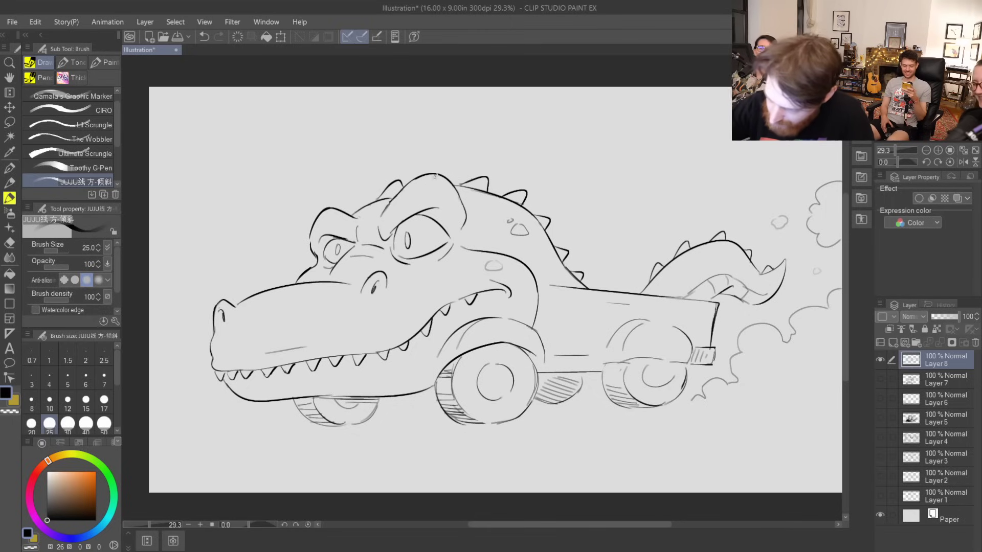
{"action": "key", "text": "ctrl+z"}
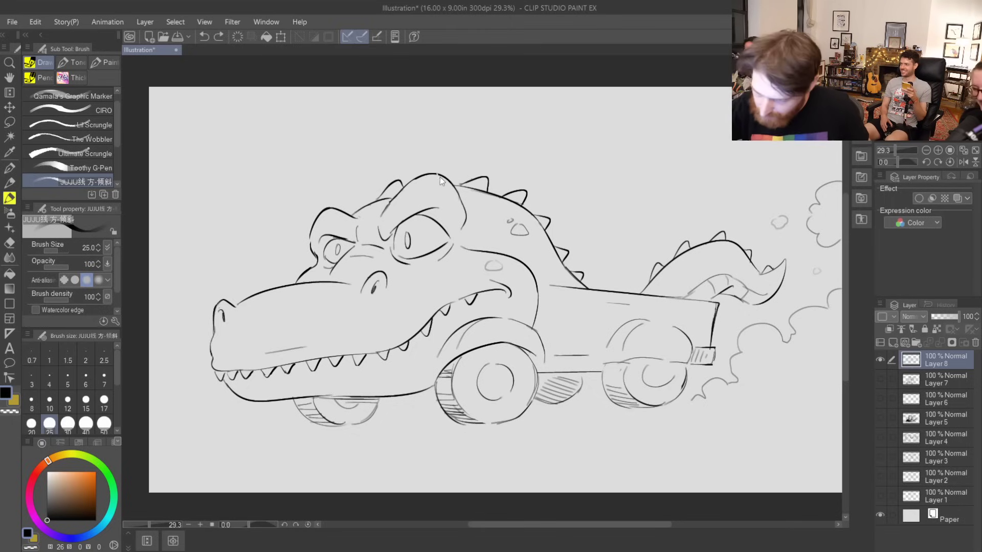
{"action": "key", "text": "ctrl+z"}
{"action": "key", "text": "ctrl+z"}
{"action": "left_click_drag", "start_coordinate": [392, 202], "coordinate": [400, 220]}
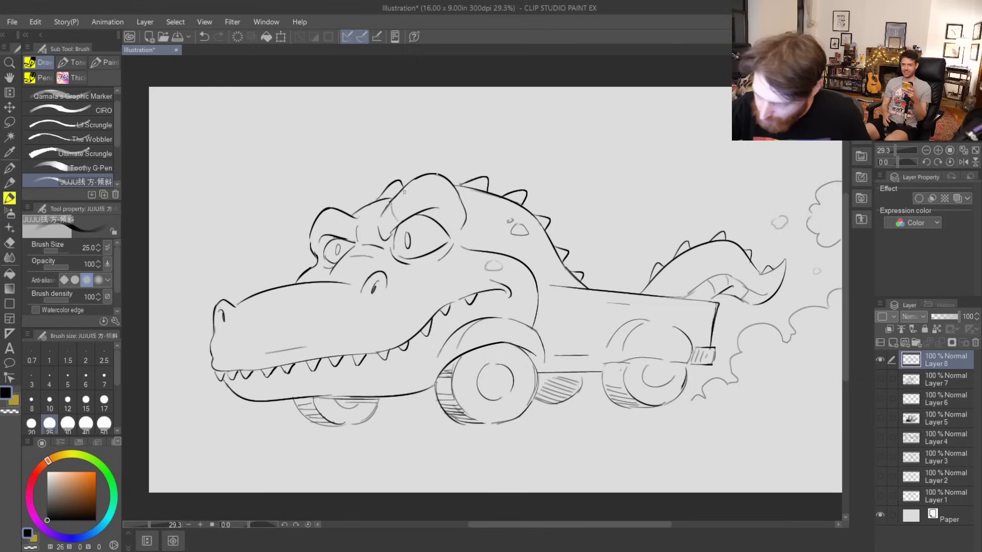
{"action": "mouse_move", "coordinate": [414, 182]}
{"action": "left_mouse_down"}
{"action": "mouse_move", "coordinate": [416, 212]}
{"action": "mouse_move", "coordinate": [445, 207]}
{"action": "left_mouse_up"}
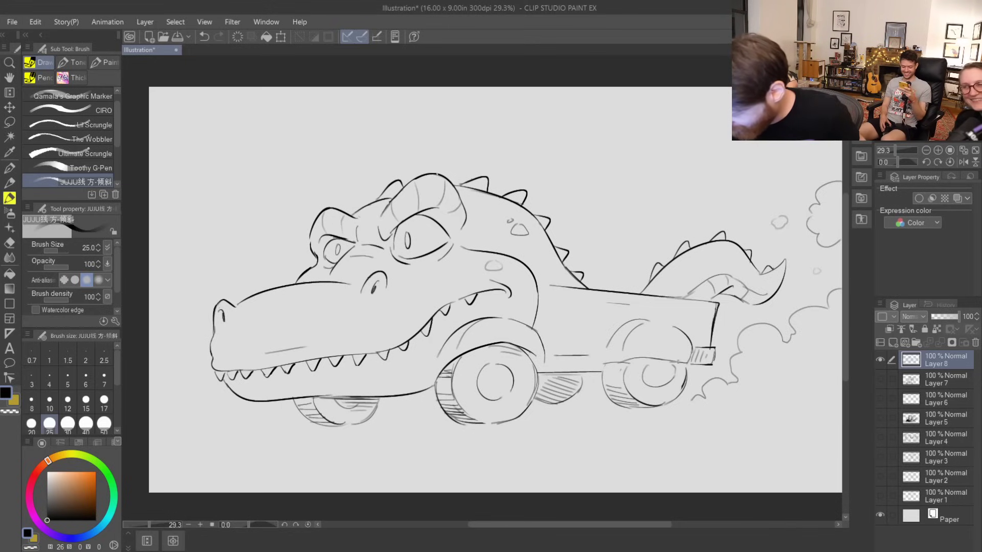
- Darken the underside of the rear wheel arch and hatch a small shadow where the tail meets the truck bed
{"action": "left_click_drag", "start_coordinate": [645, 358], "coordinate": [684, 363]}
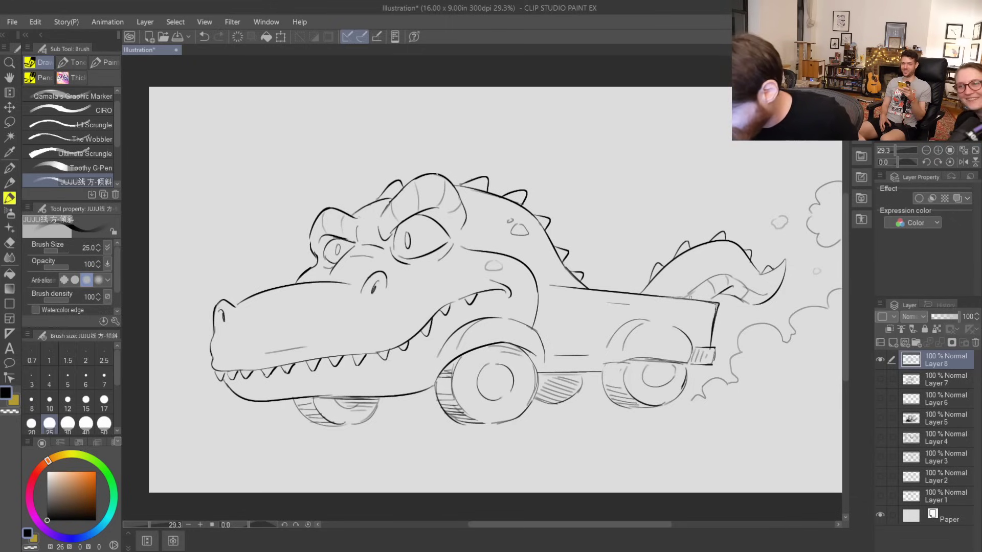
{"action": "left_click_drag", "start_coordinate": [660, 291], "coordinate": [695, 296]}
{"action": "key", "text": "ctrl+z"}
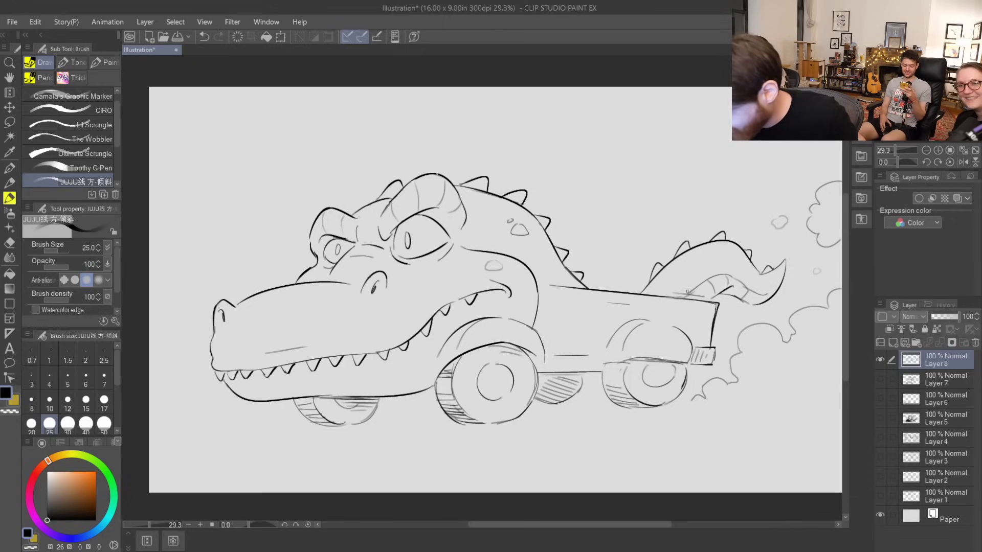
- Add thin speed lines behind the truck bed, behind the crocodile's back and on the ground between the wheels
{"action": "left_click_drag", "start_coordinate": [707, 320], "coordinate": [731, 329]}
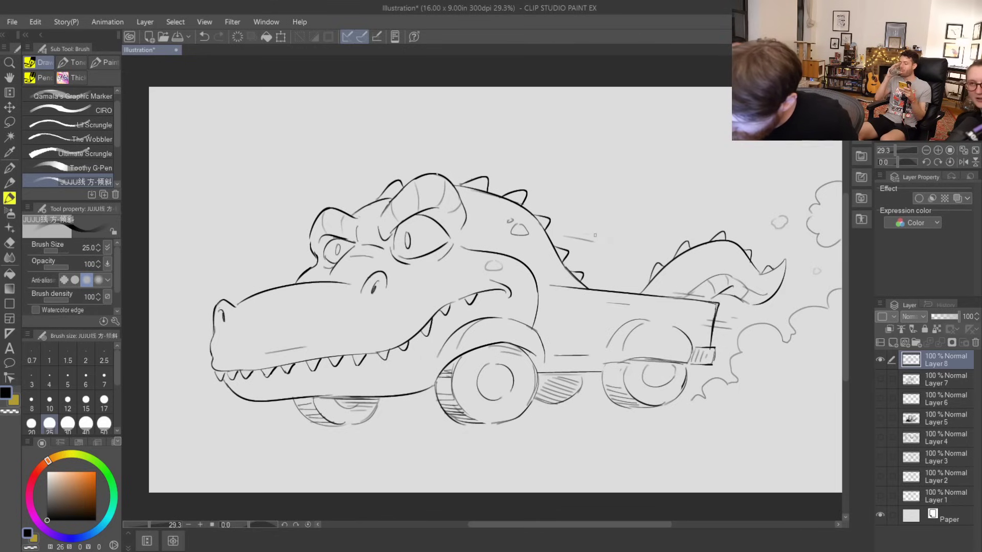
{"action": "mouse_move", "coordinate": [536, 418]}
{"action": "left_mouse_down"}
{"action": "mouse_move", "coordinate": [636, 419]}
{"action": "mouse_move", "coordinate": [608, 413]}
{"action": "left_mouse_up"}
{"action": "key", "text": "ctrl+z"}
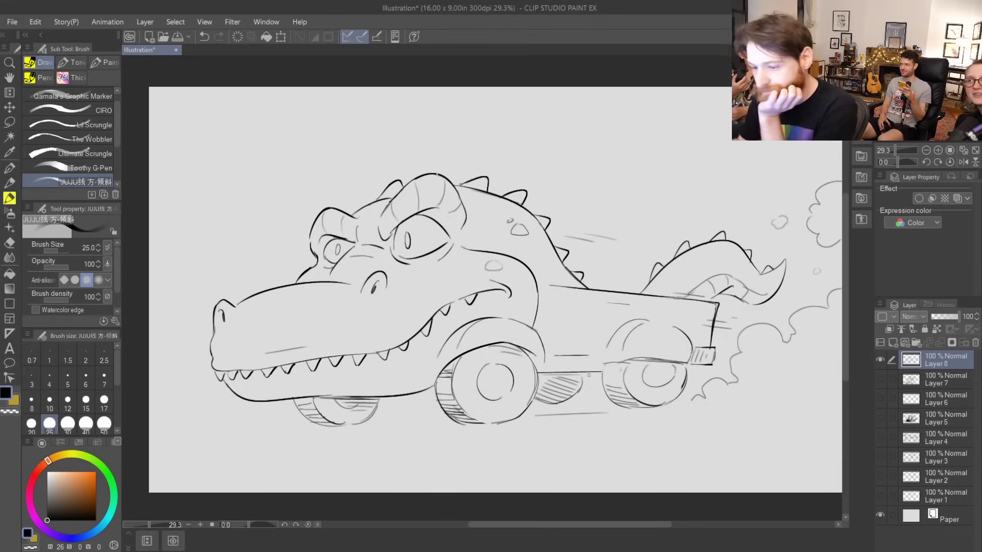
- Hide Layer 8 and create a new raster layer above it for another sketch
{"action": "left_click", "coordinate": [880, 360]}
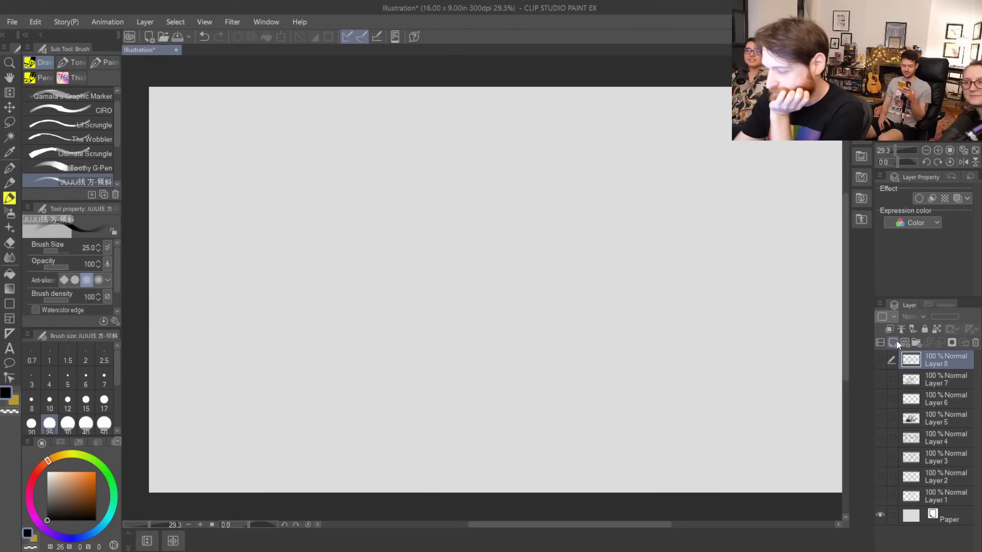
{"action": "left_click", "coordinate": [894, 341]}
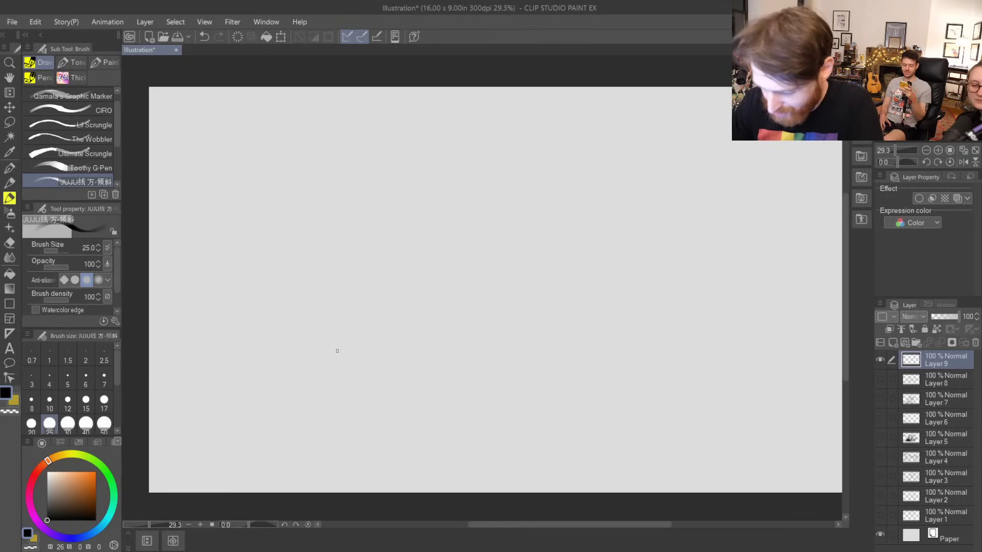
- Sketch the outline of a small character with flared hair, a tuft on top, stubby arms and a short body
{"action": "key", "text": "ctrl+z"}
{"action": "mouse_move", "coordinate": [353, 281]}
{"action": "left_mouse_down"}
{"action": "mouse_move", "coordinate": [339, 316]}
{"action": "mouse_move", "coordinate": [369, 335]}
{"action": "mouse_move", "coordinate": [347, 342]}
{"action": "mouse_move", "coordinate": [362, 365]}
{"action": "mouse_move", "coordinate": [400, 361]}
{"action": "mouse_move", "coordinate": [412, 309]}
{"action": "mouse_move", "coordinate": [404, 287]}
{"action": "mouse_move", "coordinate": [376, 272]}
{"action": "mouse_move", "coordinate": [388, 268]}
{"action": "mouse_move", "coordinate": [391, 279]}
{"action": "mouse_move", "coordinate": [387, 271]}
{"action": "left_mouse_up"}
{"action": "key", "text": "ctrl+z"}
{"action": "key", "text": "ctrl+z"}
{"action": "key", "text": "ctrl+z"}
{"action": "key", "text": "ctrl+z"}
{"action": "key", "text": "ctrl+z"}
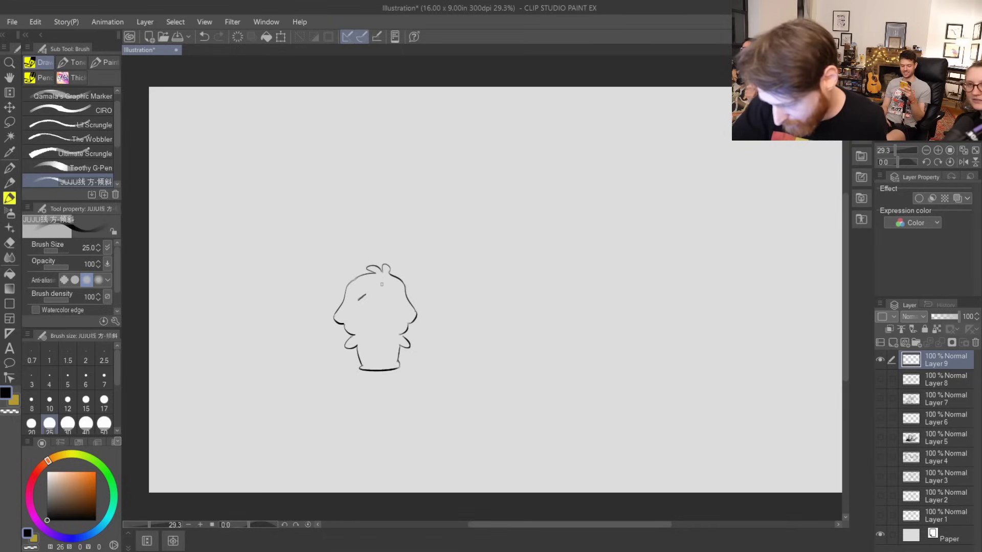
- Draw the first character's short closed eyes and small beak-like mouth, and a line across the base of the neck
{"action": "left_click_drag", "start_coordinate": [359, 299], "coordinate": [364, 295]}
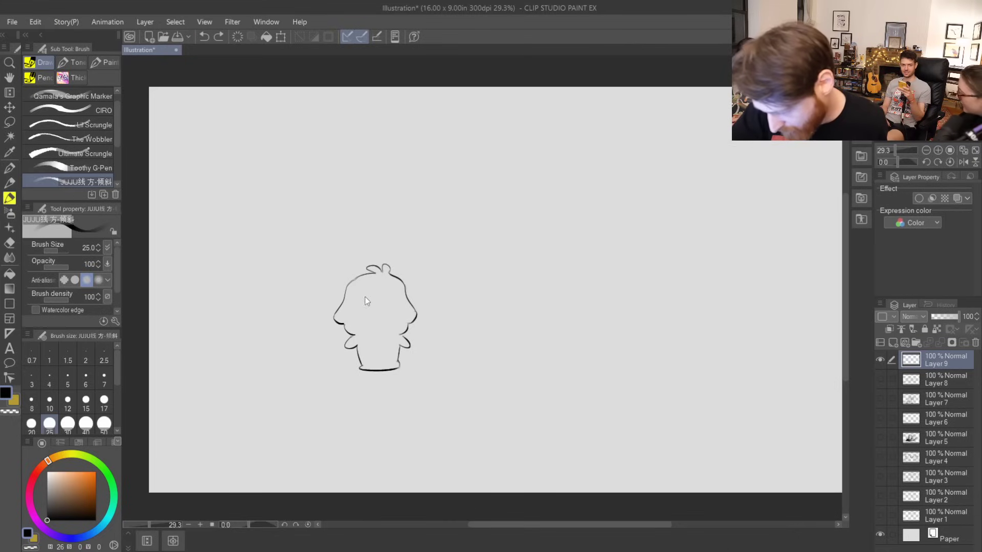
{"action": "left_click_drag", "start_coordinate": [389, 295], "coordinate": [395, 298]}
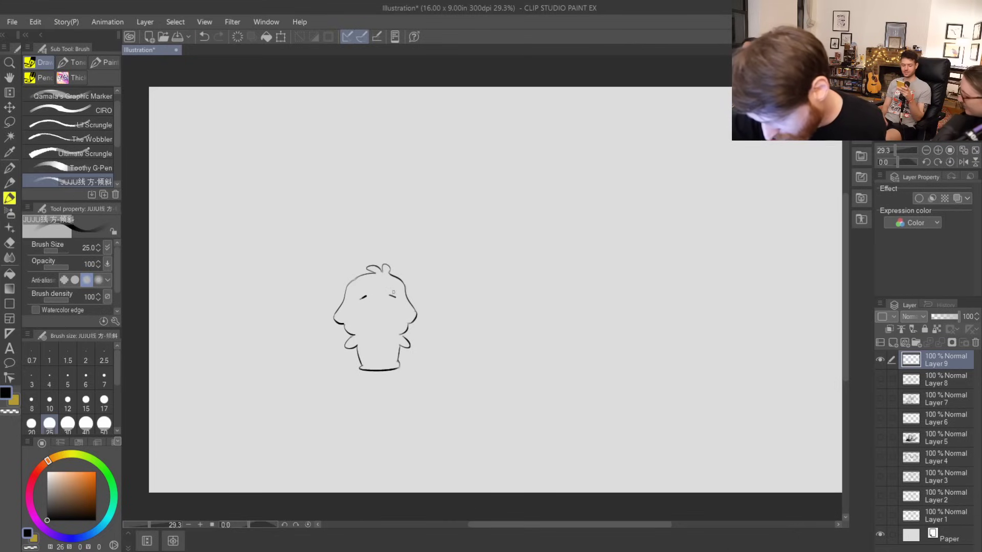
{"action": "left_click_drag", "start_coordinate": [372, 299], "coordinate": [384, 297]}
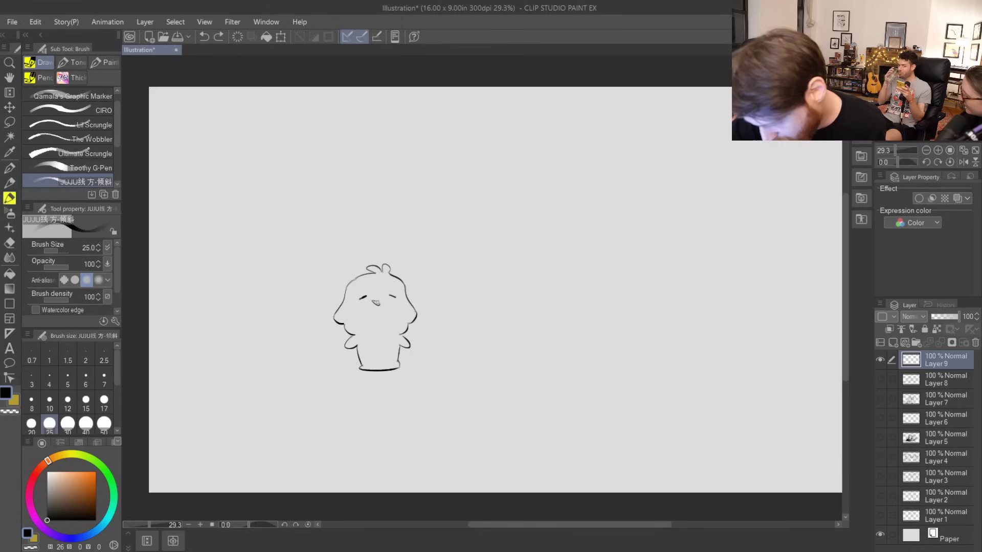
{"action": "left_click_drag", "start_coordinate": [360, 336], "coordinate": [395, 334]}
{"action": "key", "text": "ctrl+z"}
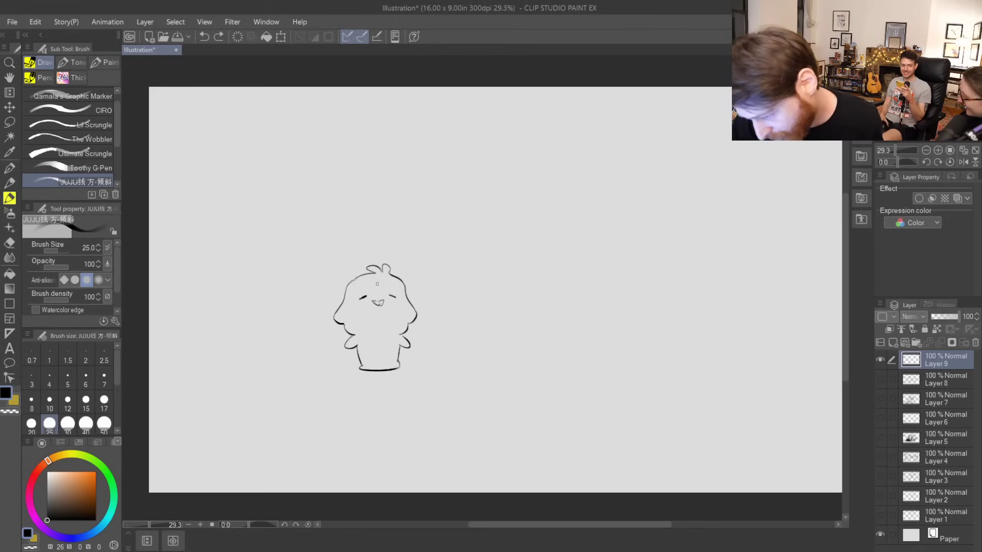
{"action": "left_click_drag", "start_coordinate": [360, 337], "coordinate": [394, 336]}
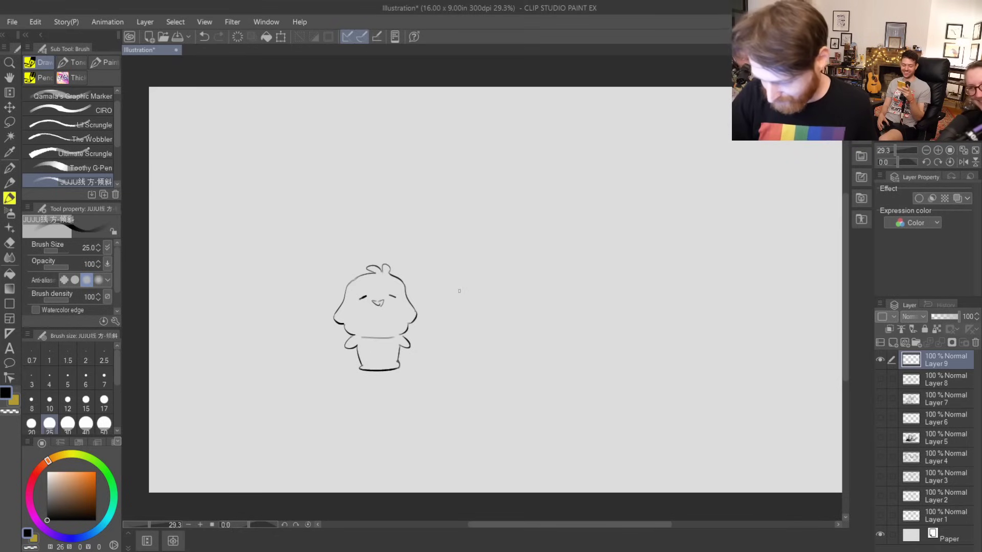
- Sketch the head of a second character beside the first, with a tall swept tuft of hair
{"action": "left_click_drag", "start_coordinate": [444, 273], "coordinate": [438, 319]}
{"action": "key", "text": "ctrl+z"}
{"action": "mouse_move", "coordinate": [435, 277]}
{"action": "left_mouse_down"}
{"action": "mouse_move", "coordinate": [444, 271]}
{"action": "mouse_move", "coordinate": [434, 322]}
{"action": "left_mouse_up"}
{"action": "key", "text": "ctrl+z"}
{"action": "key", "text": "ctrl+z"}
{"action": "mouse_move", "coordinate": [438, 276]}
{"action": "left_mouse_down"}
{"action": "mouse_move", "coordinate": [454, 256]}
{"action": "mouse_move", "coordinate": [452, 267]}
{"action": "mouse_move", "coordinate": [471, 267]}
{"action": "mouse_move", "coordinate": [486, 308]}
{"action": "left_mouse_up"}
- Draw the second character's face with small eyes, one slanted eyebrow and a little smile
{"action": "key", "text": "ctrl+z"}
{"action": "left_click_drag", "start_coordinate": [434, 293], "coordinate": [438, 321]}
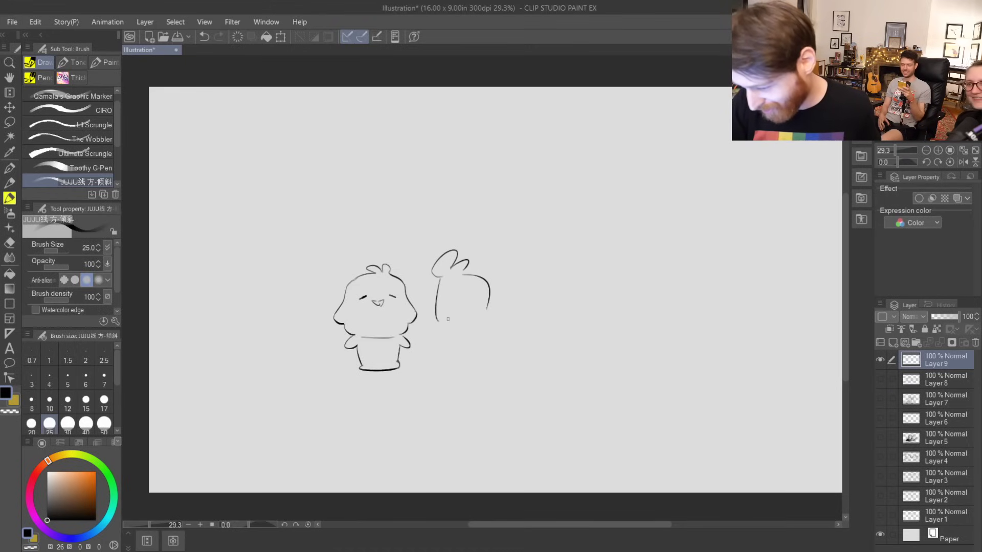
{"action": "left_click_drag", "start_coordinate": [489, 286], "coordinate": [485, 318]}
{"action": "key", "text": "ctrl+z"}
{"action": "key", "text": "ctrl+z"}
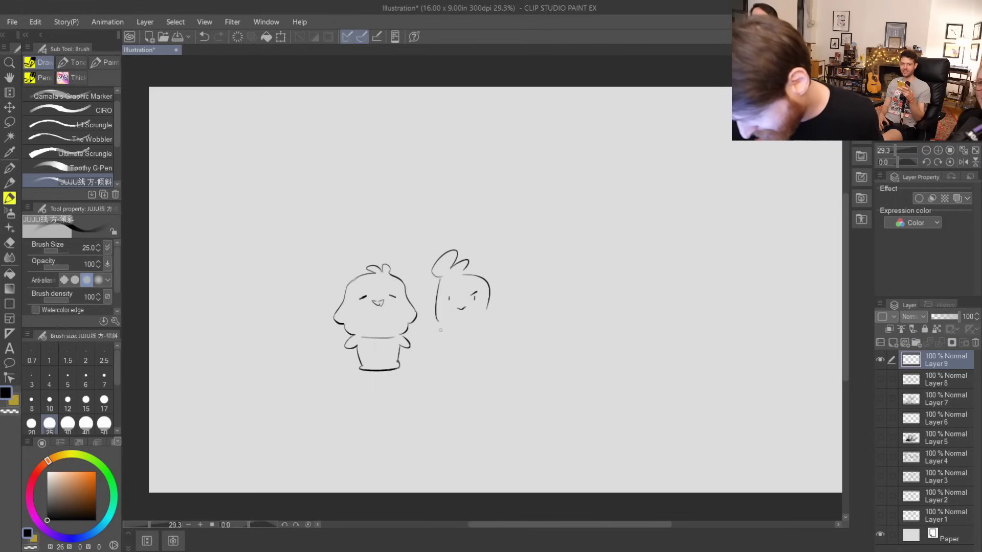
- Draw the second character's short body and stubby arms, and close the side of the head
{"action": "mouse_move", "coordinate": [440, 328]}
{"action": "left_mouse_down"}
{"action": "mouse_move", "coordinate": [444, 341]}
{"action": "mouse_move", "coordinate": [483, 364]}
{"action": "mouse_move", "coordinate": [454, 366]}
{"action": "mouse_move", "coordinate": [482, 365]}
{"action": "left_mouse_up"}
{"action": "key", "text": "ctrl+z"}
{"action": "key", "text": "ctrl+z"}
{"action": "key", "text": "ctrl+z"}
{"action": "mouse_move", "coordinate": [448, 361]}
{"action": "left_mouse_down"}
{"action": "mouse_move", "coordinate": [490, 363]}
{"action": "mouse_move", "coordinate": [491, 290]}
{"action": "left_mouse_up"}
{"action": "key", "text": "ctrl+z"}
{"action": "key", "text": "ctrl+z"}
{"action": "left_click_drag", "start_coordinate": [479, 324], "coordinate": [491, 285]}
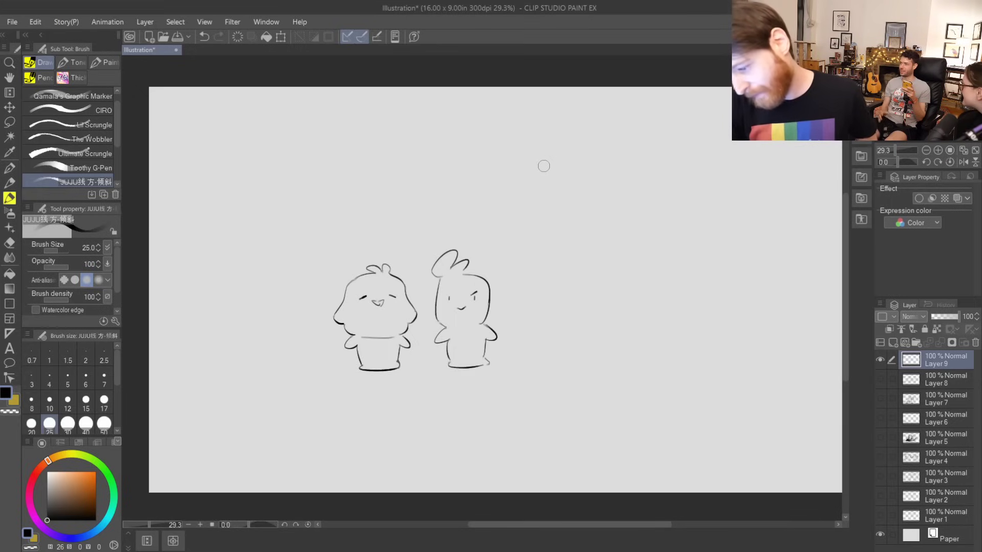
- Sketch the rounded hair outline of a third character beside the second
{"action": "left_click_drag", "start_coordinate": [516, 281], "coordinate": [517, 319]}
{"action": "key", "text": "ctrl+z"}
{"action": "left_click_drag", "start_coordinate": [530, 268], "coordinate": [512, 307]}
{"action": "left_click_drag", "start_coordinate": [529, 266], "coordinate": [509, 301]}
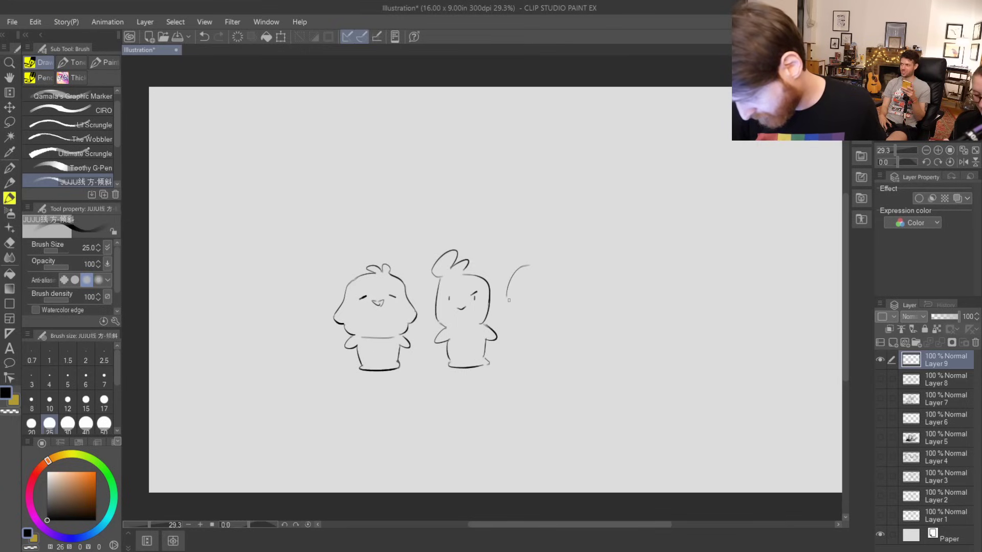
{"action": "mouse_move", "coordinate": [539, 265]}
{"action": "left_mouse_down"}
{"action": "mouse_move", "coordinate": [587, 276]}
{"action": "mouse_move", "coordinate": [568, 266]}
{"action": "mouse_move", "coordinate": [589, 295]}
{"action": "left_mouse_up"}
{"action": "key", "text": "ctrl+z"}
{"action": "key", "text": "ctrl+z"}
- Draw the third character's curved chin between the outward-flicked ends of the hair
{"action": "key", "text": "ctrl+z"}
{"action": "left_click_drag", "start_coordinate": [544, 264], "coordinate": [589, 308]}
{"action": "key", "text": "ctrl+z"}
{"action": "left_click_drag", "start_coordinate": [517, 315], "coordinate": [571, 321]}
{"action": "key", "text": "ctrl+z"}
{"action": "key", "text": "ctrl+z"}
{"action": "mouse_move", "coordinate": [514, 315]}
{"action": "left_mouse_down"}
{"action": "mouse_move", "coordinate": [542, 328]}
{"action": "mouse_move", "coordinate": [573, 310]}
{"action": "left_mouse_up"}
{"action": "key", "text": "ctrl+z"}
- Give the third character a parted fringe, large round glasses and a small mouth, and draw the stubby arms and body
{"action": "key", "text": "ctrl+z"}
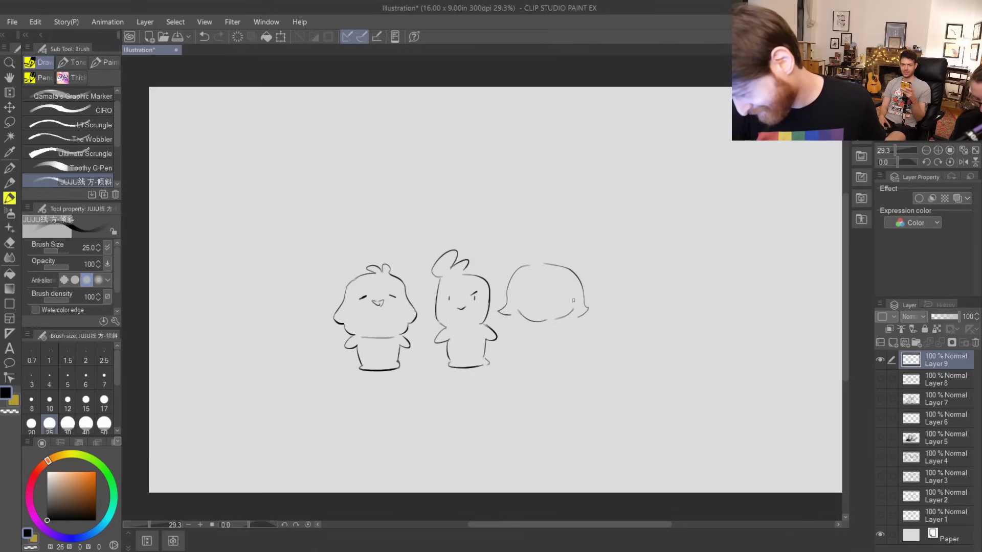
{"action": "mouse_move", "coordinate": [525, 287]}
{"action": "left_mouse_down"}
{"action": "mouse_move", "coordinate": [571, 292]}
{"action": "mouse_move", "coordinate": [522, 280]}
{"action": "mouse_move", "coordinate": [578, 308]}
{"action": "mouse_move", "coordinate": [544, 309]}
{"action": "mouse_move", "coordinate": [513, 335]}
{"action": "mouse_move", "coordinate": [532, 356]}
{"action": "mouse_move", "coordinate": [559, 362]}
{"action": "left_mouse_up"}
{"action": "key", "text": "ctrl+z"}
{"action": "key", "text": "ctrl+z"}
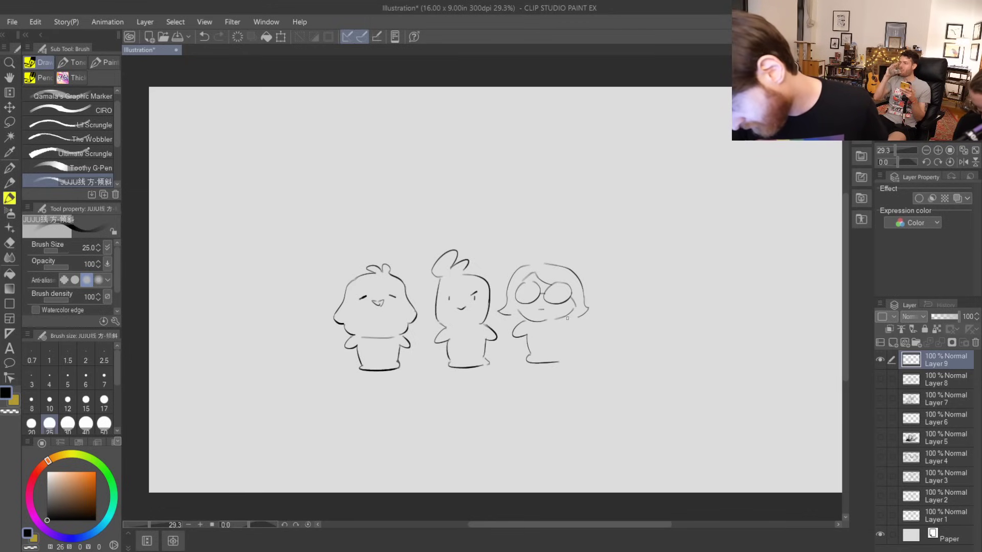
{"action": "mouse_move", "coordinate": [564, 321]}
{"action": "left_mouse_down"}
{"action": "mouse_move", "coordinate": [582, 334]}
{"action": "mouse_move", "coordinate": [568, 361]}
{"action": "left_mouse_up"}
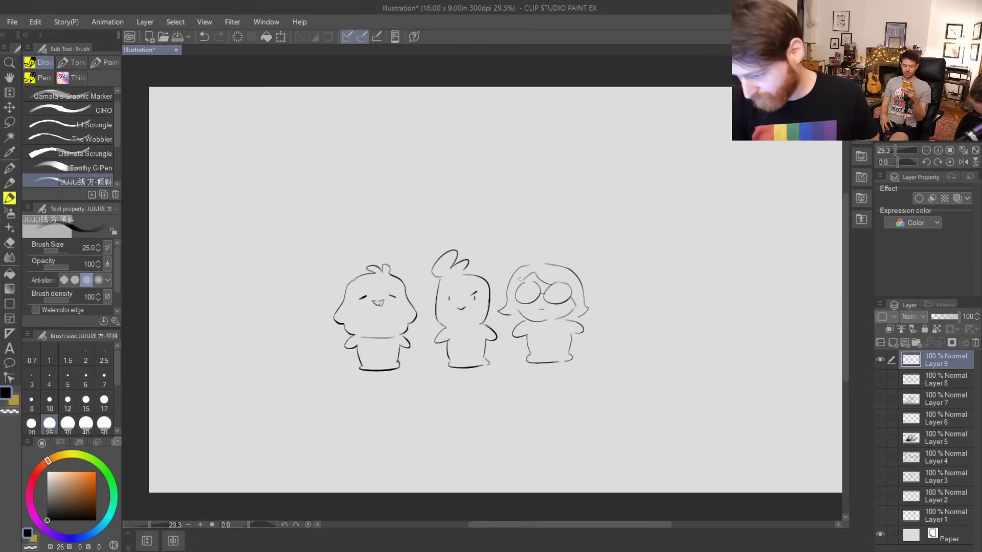
- Hatch strand lines into the third character's fringe on both sides of the parting
{"action": "left_click_drag", "start_coordinate": [536, 270], "coordinate": [552, 282]}
{"action": "mouse_move", "coordinate": [548, 267]}
{"action": "left_mouse_down"}
{"action": "mouse_move", "coordinate": [563, 280]}
{"action": "mouse_move", "coordinate": [519, 284]}
{"action": "left_mouse_up"}
{"action": "left_click_drag", "start_coordinate": [510, 281], "coordinate": [514, 288]}
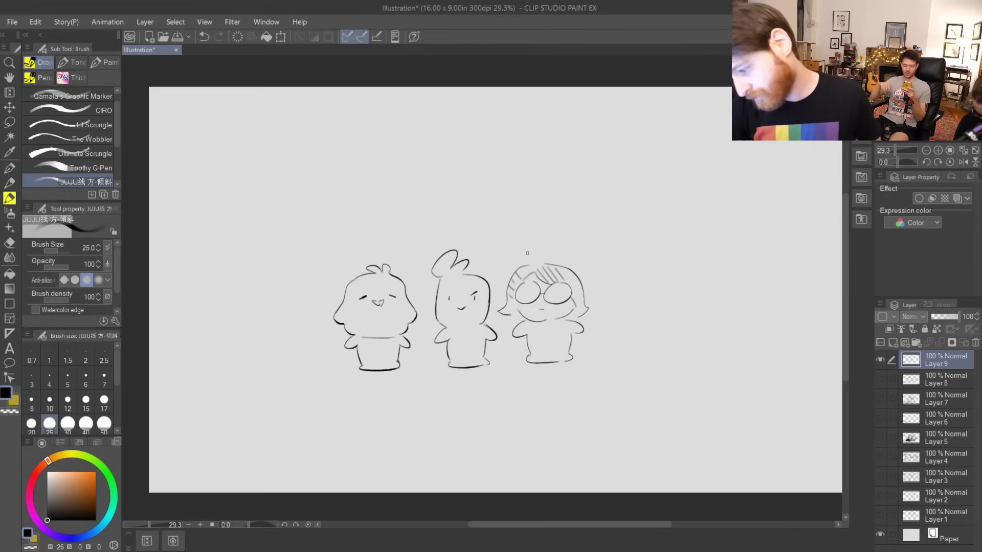
- Sketch the rounded top of a fourth character's head beside the third character
{"action": "left_click_drag", "start_coordinate": [602, 296], "coordinate": [659, 267]}
{"action": "key", "text": "ctrl+z"}
{"action": "left_click_drag", "start_coordinate": [602, 295], "coordinate": [660, 266]}
{"action": "key", "text": "ctrl+z"}
{"action": "left_click_drag", "start_coordinate": [601, 296], "coordinate": [662, 281]}
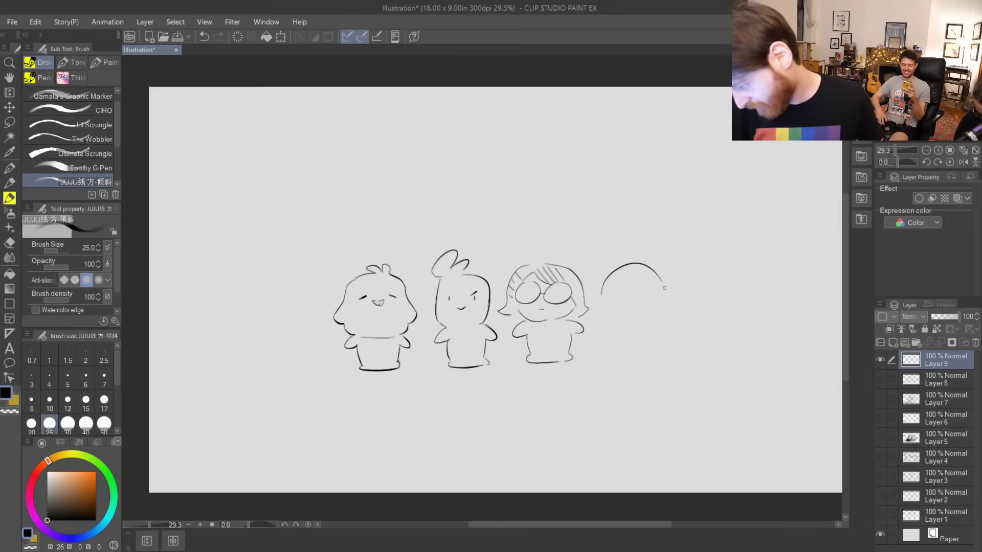
- Give the fourth character flat-topped glasses, a forelock, a small mouth and a chin, and add the ponytail, stubby arms and body
{"action": "mouse_move", "coordinate": [634, 289]}
{"action": "left_mouse_down"}
{"action": "mouse_move", "coordinate": [603, 293]}
{"action": "mouse_move", "coordinate": [648, 299]}
{"action": "left_mouse_up"}
{"action": "key", "text": "ctrl+z"}
{"action": "key", "text": "ctrl+z"}
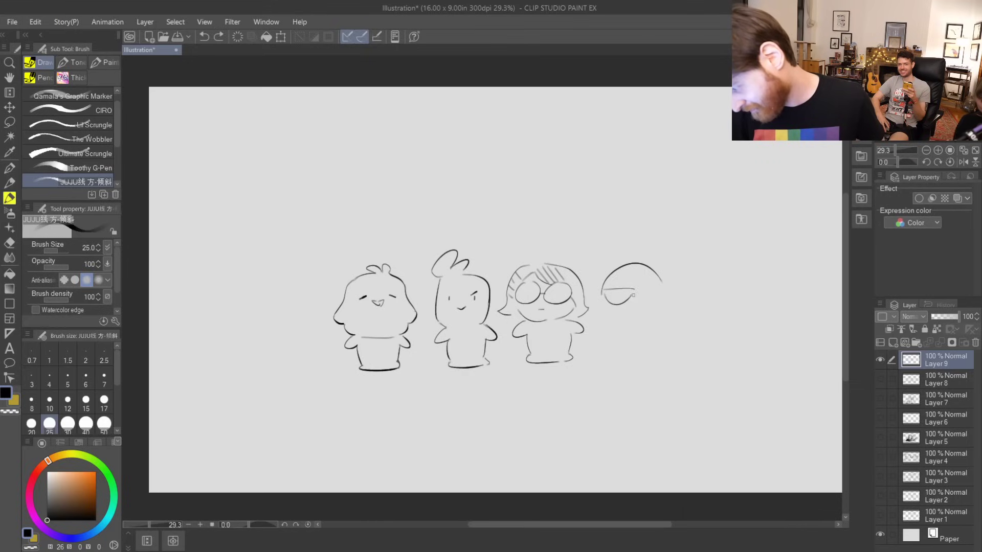
{"action": "mouse_move", "coordinate": [635, 295]}
{"action": "left_mouse_down"}
{"action": "mouse_move", "coordinate": [655, 302]}
{"action": "mouse_move", "coordinate": [664, 290]}
{"action": "mouse_move", "coordinate": [639, 279]}
{"action": "mouse_move", "coordinate": [645, 315]}
{"action": "left_mouse_up"}
{"action": "key", "text": "ctrl+z"}
{"action": "key", "text": "ctrl+z"}
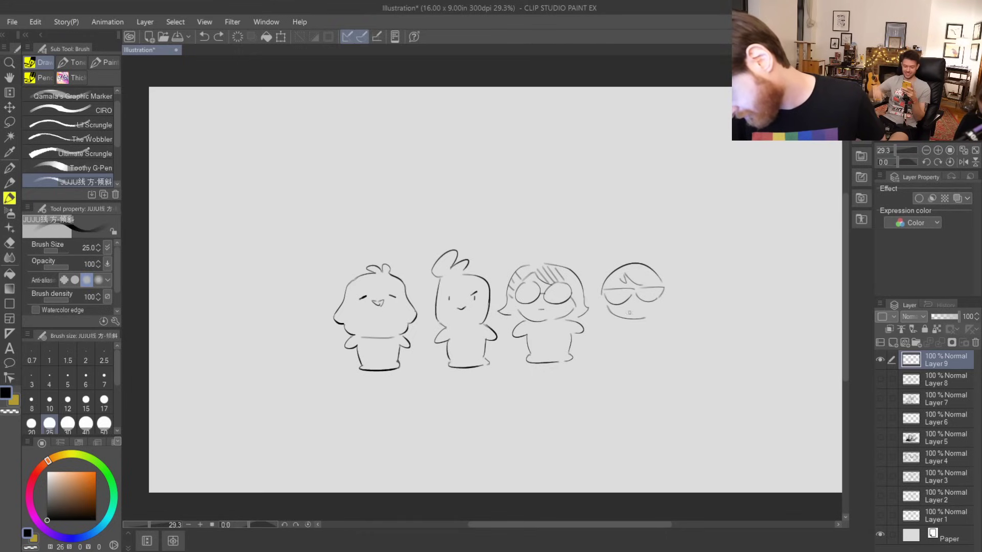
{"action": "left_click_drag", "start_coordinate": [645, 317], "coordinate": [664, 298]}
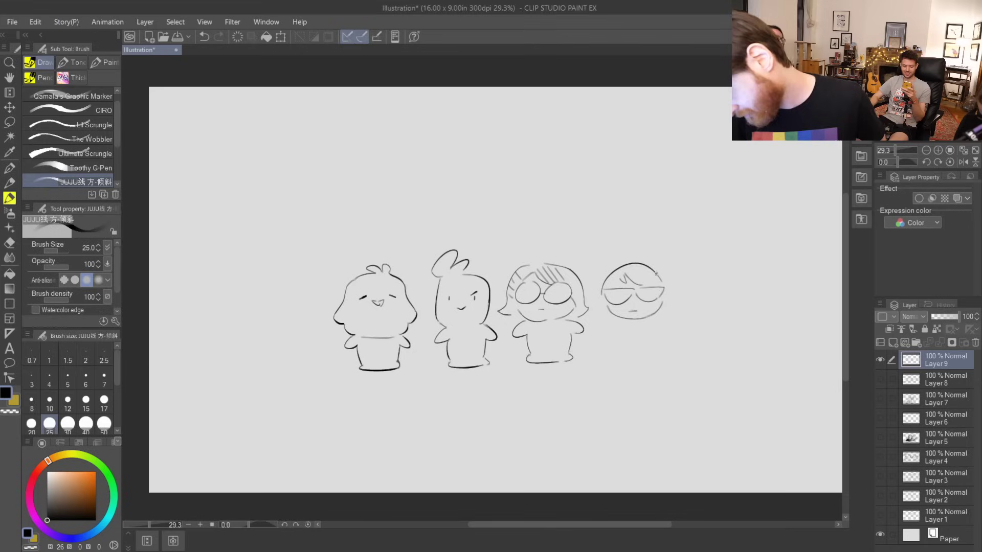
{"action": "mouse_move", "coordinate": [683, 306]}
{"action": "left_mouse_down"}
{"action": "mouse_move", "coordinate": [604, 328]}
{"action": "mouse_move", "coordinate": [617, 328]}
{"action": "mouse_move", "coordinate": [621, 357]}
{"action": "mouse_move", "coordinate": [665, 347]}
{"action": "mouse_move", "coordinate": [668, 326]}
{"action": "left_mouse_up"}
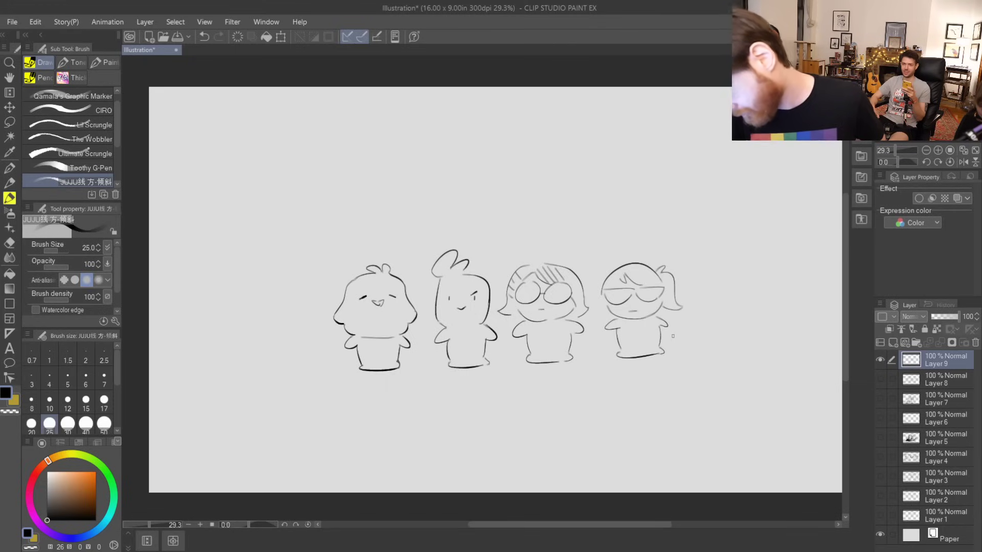
- Draw a box's long front edge below the four characters, plus its slanted left rim and the left side of its open lid
{"action": "left_click_drag", "start_coordinate": [293, 393], "coordinate": [726, 373]}
{"action": "key", "text": "ctrl+z"}
{"action": "left_click_drag", "start_coordinate": [288, 407], "coordinate": [734, 390]}
{"action": "left_click_drag", "start_coordinate": [319, 342], "coordinate": [261, 402]}
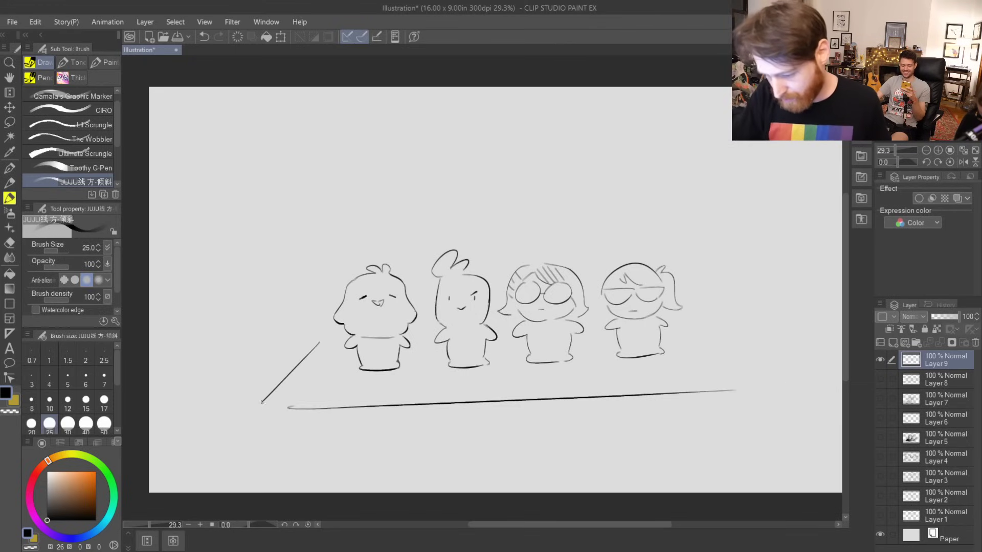
{"action": "left_click_drag", "start_coordinate": [293, 241], "coordinate": [307, 310]}
{"action": "key", "text": "ctrl+z"}
{"action": "left_click_drag", "start_coordinate": [287, 216], "coordinate": [316, 318]}
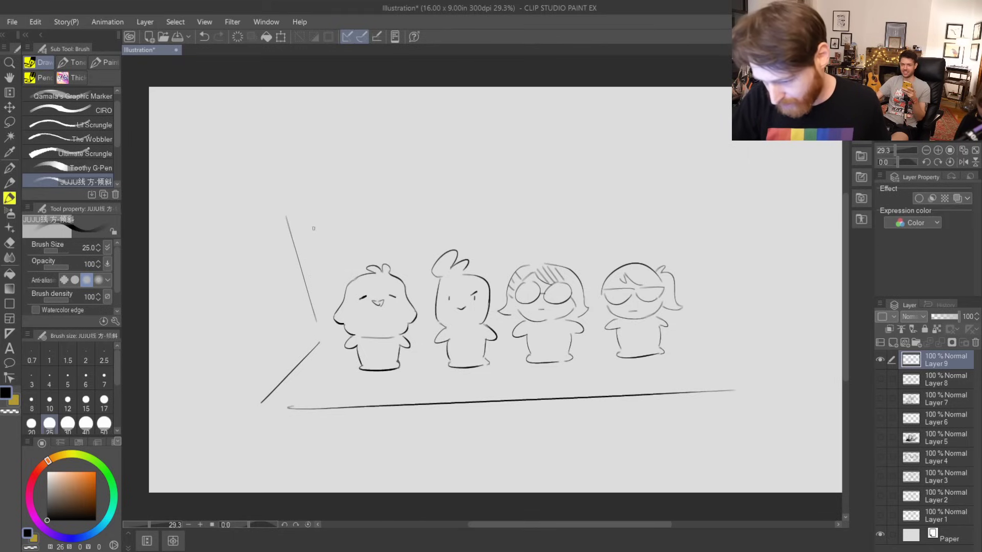
- Draw the long, gently curved lower edge of the open lid above the characters
{"action": "left_click_drag", "start_coordinate": [281, 203], "coordinate": [731, 185]}
{"action": "key", "text": "ctrl+z"}
{"action": "mouse_move", "coordinate": [286, 210]}
{"action": "left_mouse_down"}
{"action": "mouse_move", "coordinate": [716, 192]}
{"action": "mouse_move", "coordinate": [298, 182]}
{"action": "mouse_move", "coordinate": [721, 129]}
{"action": "left_mouse_up"}
{"action": "key", "text": "ctrl+z"}
{"action": "left_click_drag", "start_coordinate": [313, 170], "coordinate": [708, 132]}
{"action": "key", "text": "ctrl+z"}
- Rough in the lid's top edge with a carrying handle and a curved left corner
{"action": "mouse_move", "coordinate": [324, 171]}
{"action": "left_mouse_down"}
{"action": "mouse_move", "coordinate": [705, 141]}
{"action": "mouse_move", "coordinate": [477, 148]}
{"action": "mouse_move", "coordinate": [497, 147]}
{"action": "left_mouse_up"}
{"action": "key", "text": "ctrl+z"}
{"action": "mouse_move", "coordinate": [452, 171]}
{"action": "left_mouse_down"}
{"action": "mouse_move", "coordinate": [608, 146]}
{"action": "mouse_move", "coordinate": [547, 147]}
{"action": "mouse_move", "coordinate": [466, 169]}
{"action": "mouse_move", "coordinate": [605, 163]}
{"action": "left_mouse_up"}
{"action": "key", "text": "ctrl+z"}
{"action": "left_click_drag", "start_coordinate": [458, 174], "coordinate": [469, 172]}
{"action": "mouse_move", "coordinate": [611, 140]}
{"action": "left_mouse_down"}
{"action": "mouse_move", "coordinate": [734, 147]}
{"action": "mouse_move", "coordinate": [761, 184]}
{"action": "left_mouse_up"}
{"action": "key", "text": "ctrl+z"}
{"action": "left_click_drag", "start_coordinate": [335, 167], "coordinate": [286, 211]}
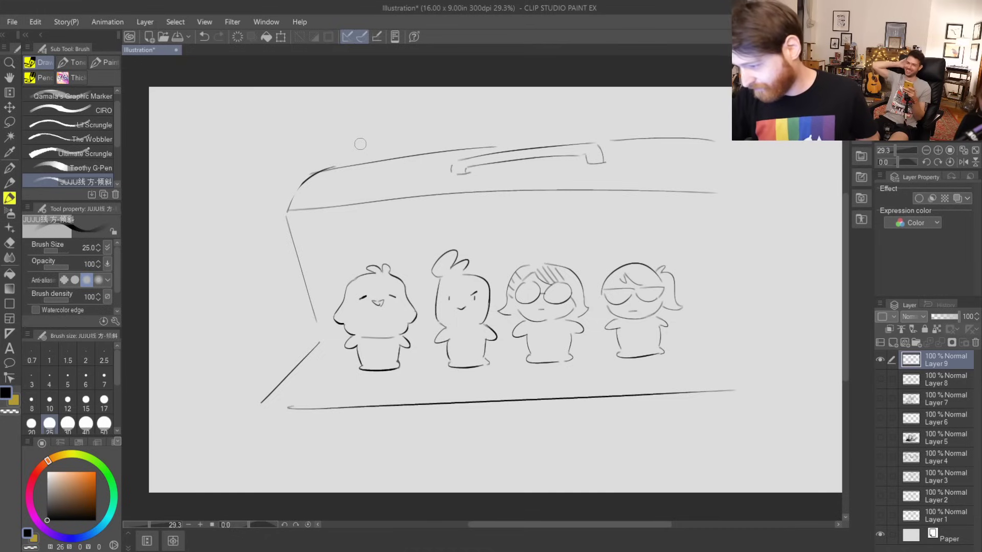
- Draw the lid's rounded right corner and the slanted right side running down from it
{"action": "left_click_drag", "start_coordinate": [724, 150], "coordinate": [751, 193]}
{"action": "key", "text": "ctrl+z"}
{"action": "mouse_move", "coordinate": [731, 148]}
{"action": "left_mouse_down"}
{"action": "mouse_move", "coordinate": [755, 191]}
{"action": "mouse_move", "coordinate": [733, 281]}
{"action": "left_mouse_up"}
{"action": "key", "text": "ctrl+z"}
{"action": "left_click_drag", "start_coordinate": [751, 201], "coordinate": [735, 275]}
{"action": "key", "text": "ctrl+z"}
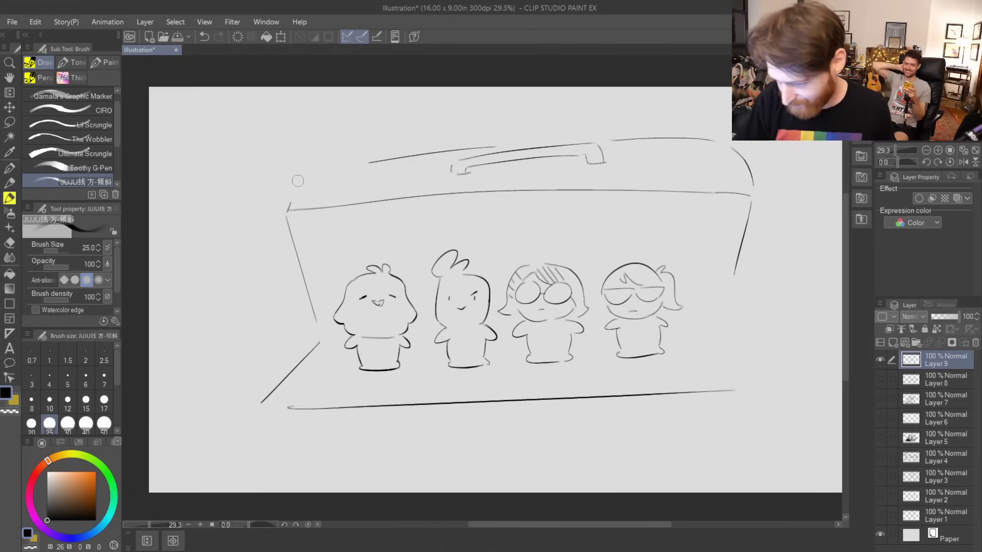
- Redraw the lid's left corner as a rounder curve and its top edge as a higher, smoother arc
{"action": "key", "text": "ctrl+z"}
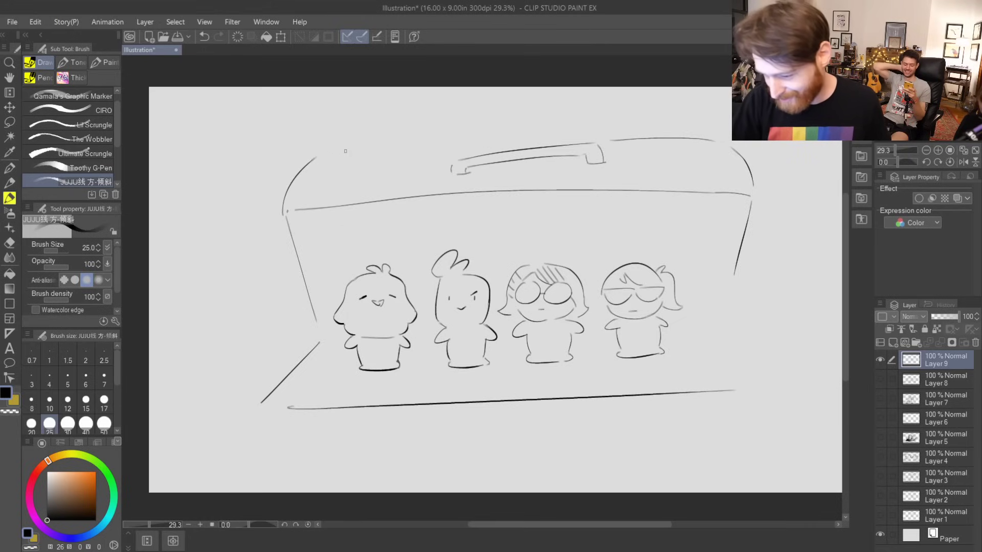
{"action": "mouse_move", "coordinate": [285, 211]}
{"action": "left_mouse_down"}
{"action": "mouse_move", "coordinate": [325, 158]}
{"action": "mouse_move", "coordinate": [596, 135]}
{"action": "left_mouse_up"}
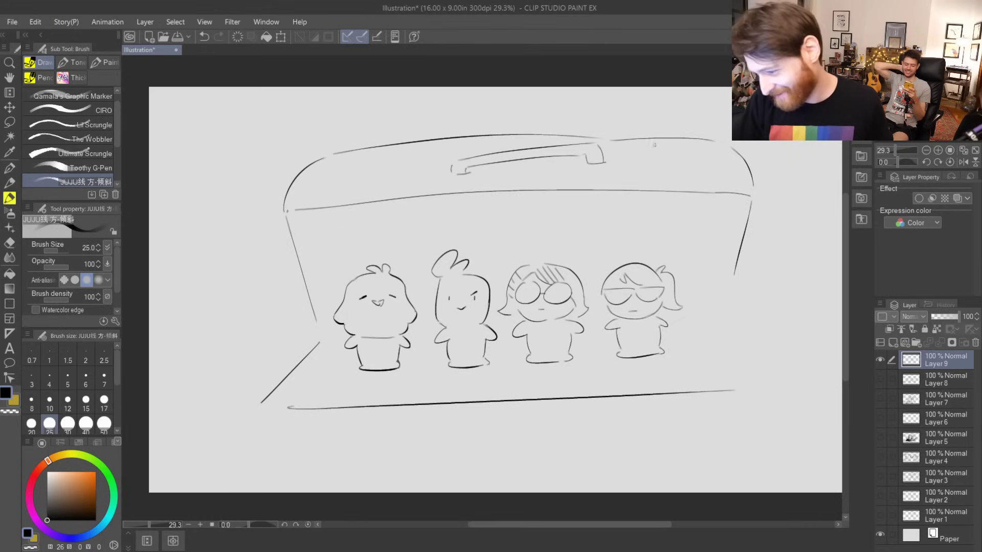
{"action": "key", "text": "ctrl+z"}
{"action": "left_click_drag", "start_coordinate": [318, 165], "coordinate": [691, 136]}
{"action": "key", "text": "ctrl+z"}
{"action": "left_click_drag", "start_coordinate": [327, 153], "coordinate": [702, 132]}
{"action": "key", "text": "ctrl+z"}
{"action": "mouse_move", "coordinate": [337, 157]}
{"action": "left_mouse_down"}
{"action": "mouse_move", "coordinate": [713, 139]}
{"action": "mouse_move", "coordinate": [498, 152]}
{"action": "mouse_move", "coordinate": [524, 150]}
{"action": "left_mouse_up"}
{"action": "key", "text": "ctrl+z"}
{"action": "key", "text": "ctrl+z"}
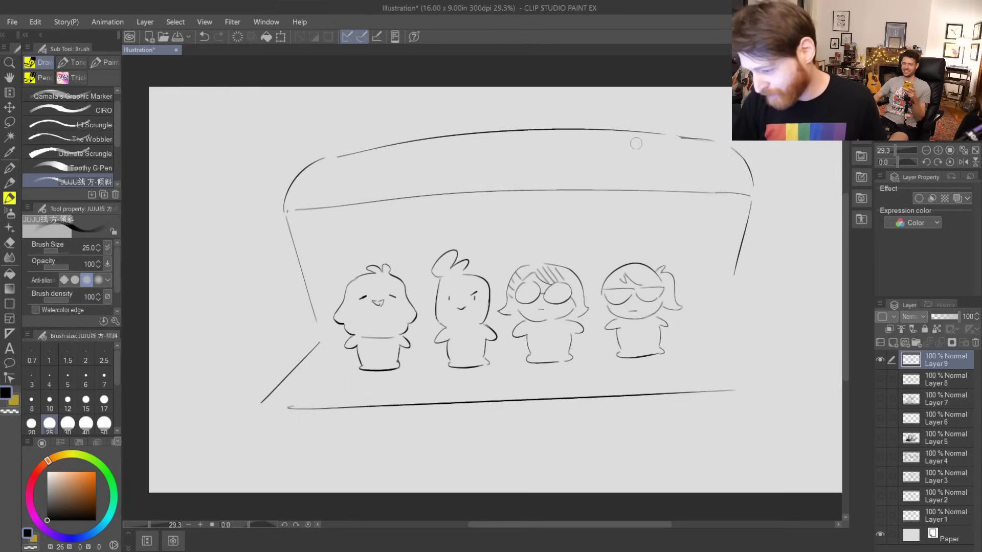
- Redraw the carrying handle as a curved double-lined grip with bent ends, centred on the lid
{"action": "left_click_drag", "start_coordinate": [441, 154], "coordinate": [529, 143]}
{"action": "key", "text": "ctrl+z"}
{"action": "left_click_drag", "start_coordinate": [441, 154], "coordinate": [622, 145]}
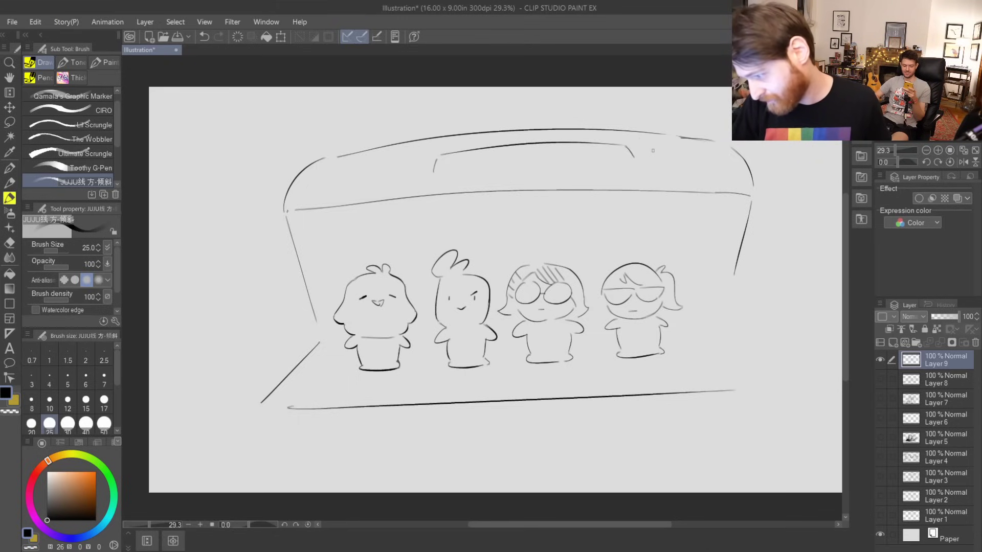
{"action": "left_click_drag", "start_coordinate": [609, 146], "coordinate": [621, 164]}
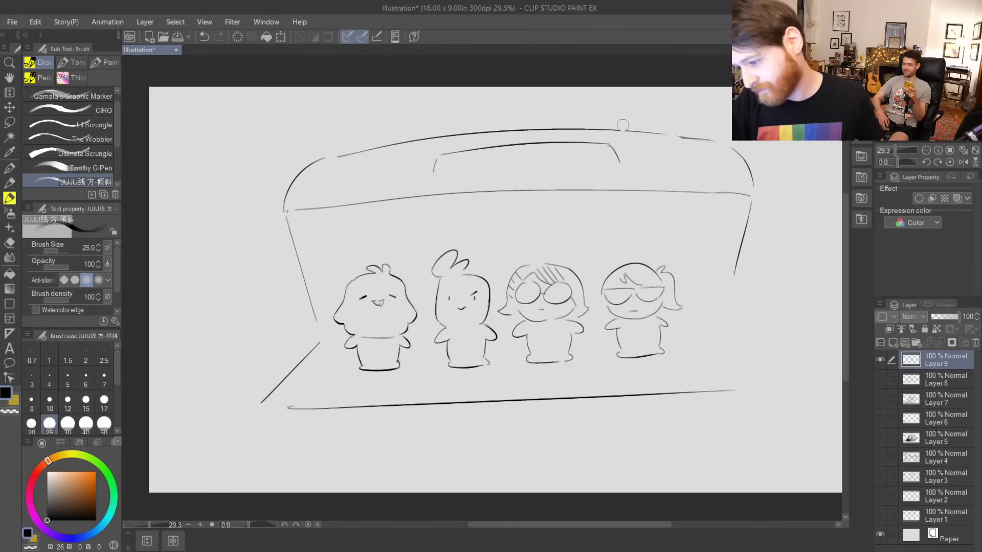
{"action": "key", "text": "ctrl+z"}
{"action": "left_click_drag", "start_coordinate": [451, 163], "coordinate": [565, 151]}
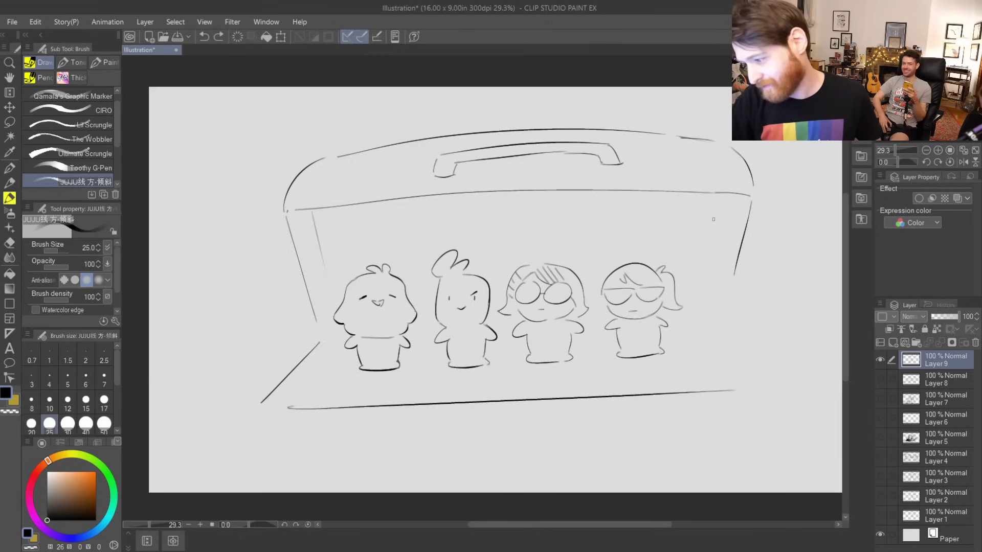
- Draw double-lined rims along both sides of the box and the box's left side below the front corner
{"action": "mouse_move", "coordinate": [256, 396]}
{"action": "left_mouse_down"}
{"action": "mouse_move", "coordinate": [322, 330]}
{"action": "mouse_move", "coordinate": [257, 387]}
{"action": "mouse_move", "coordinate": [310, 337]}
{"action": "left_mouse_up"}
{"action": "key", "text": "ctrl+z"}
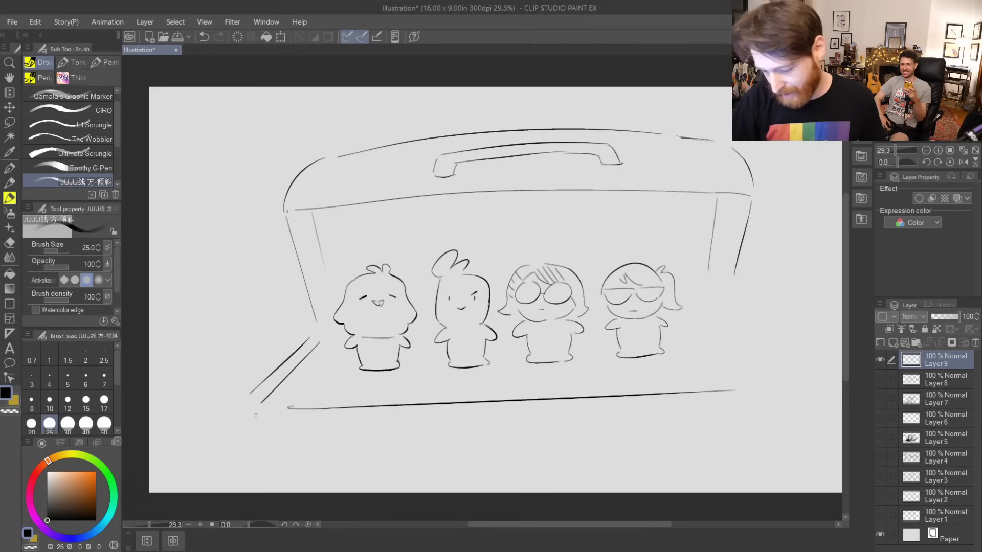
{"action": "key", "text": "ctrl+z"}
{"action": "left_click_drag", "start_coordinate": [250, 405], "coordinate": [325, 409]}
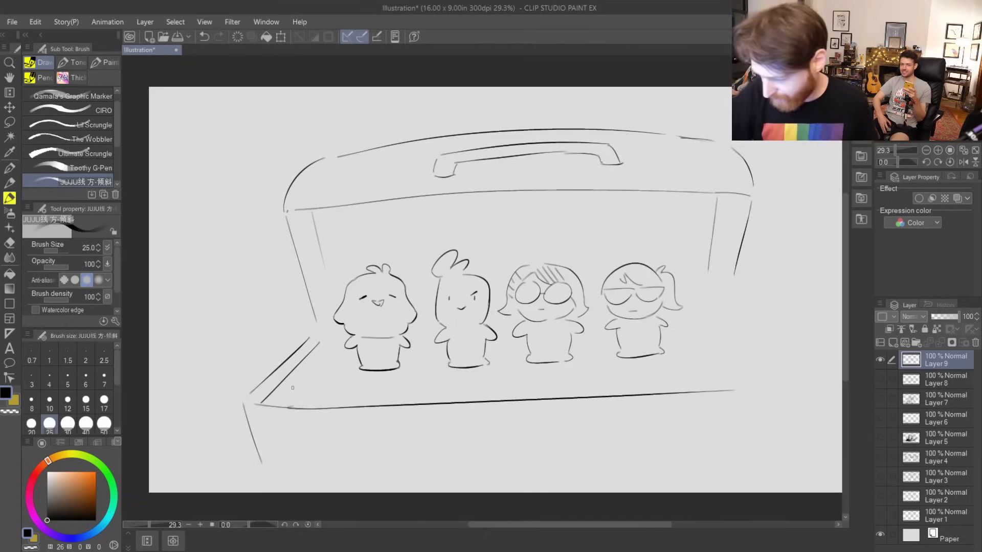
{"action": "left_click_drag", "start_coordinate": [724, 307], "coordinate": [784, 357]}
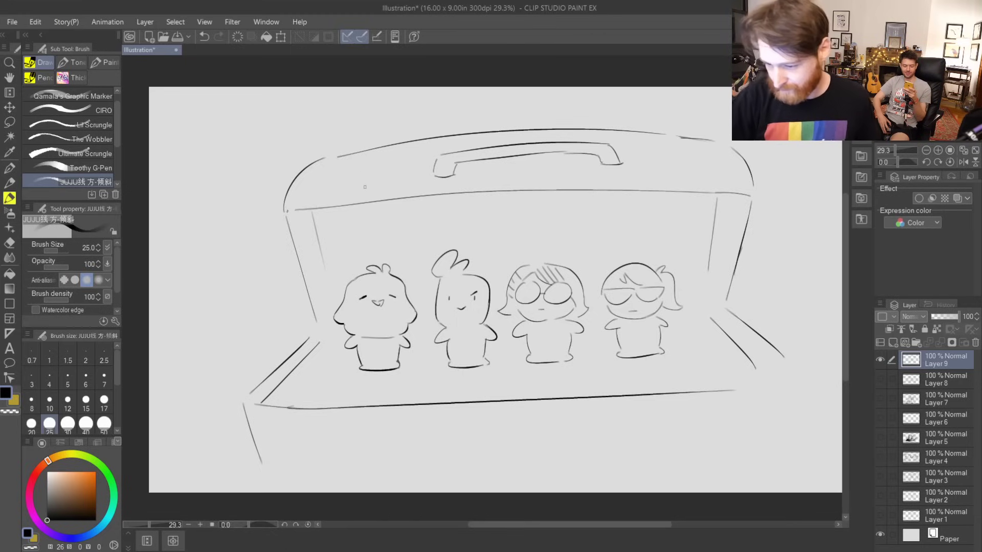
- Decorate the lid with shine lines and sparkles, and add three paw prints and the right side to the box front
{"action": "key", "text": "ctrl+z"}
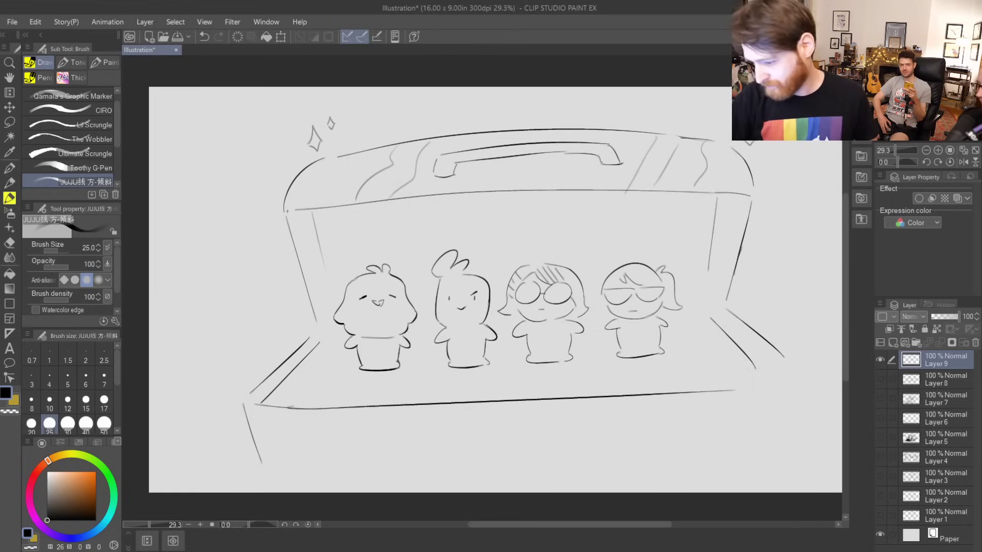
{"action": "left_click_drag", "start_coordinate": [792, 373], "coordinate": [790, 436]}
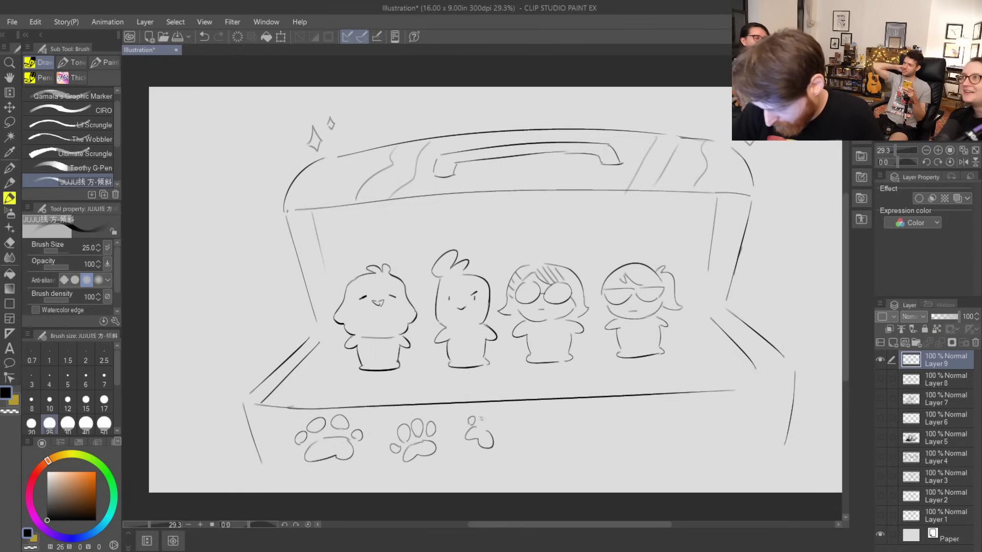
{"action": "left_click_drag", "start_coordinate": [496, 435], "coordinate": [499, 434]}
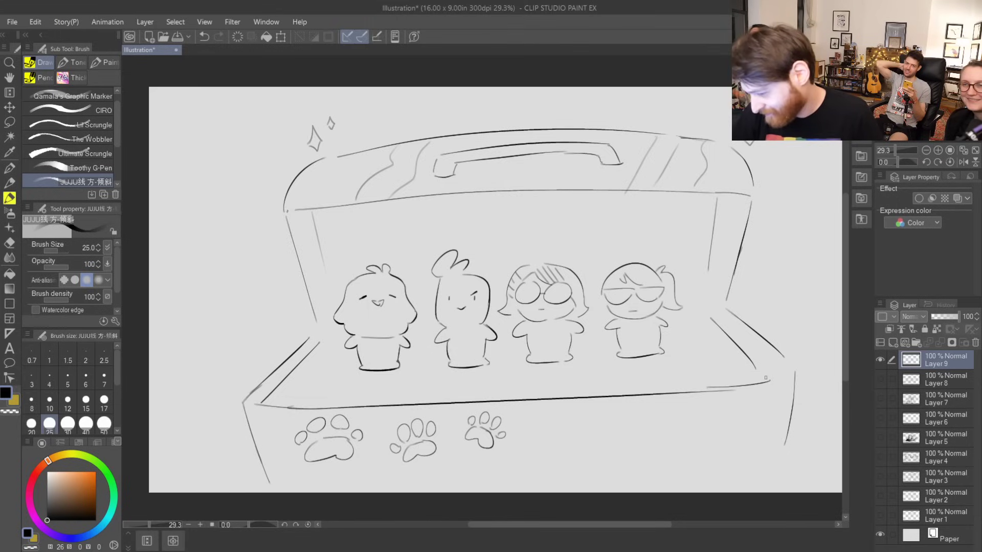
- Redraw the front-right corner of the box so the right rim meets the front edge
{"action": "key", "text": "ctrl+z"}
{"action": "key", "text": "ctrl+z"}
{"action": "key", "text": "ctrl+z"}
{"action": "left_click_drag", "start_coordinate": [747, 357], "coordinate": [764, 380]}
- Draw the inner back edge behind the fourth character and short mound lines around the characters' bases
{"action": "left_click_drag", "start_coordinate": [715, 319], "coordinate": [684, 320]}
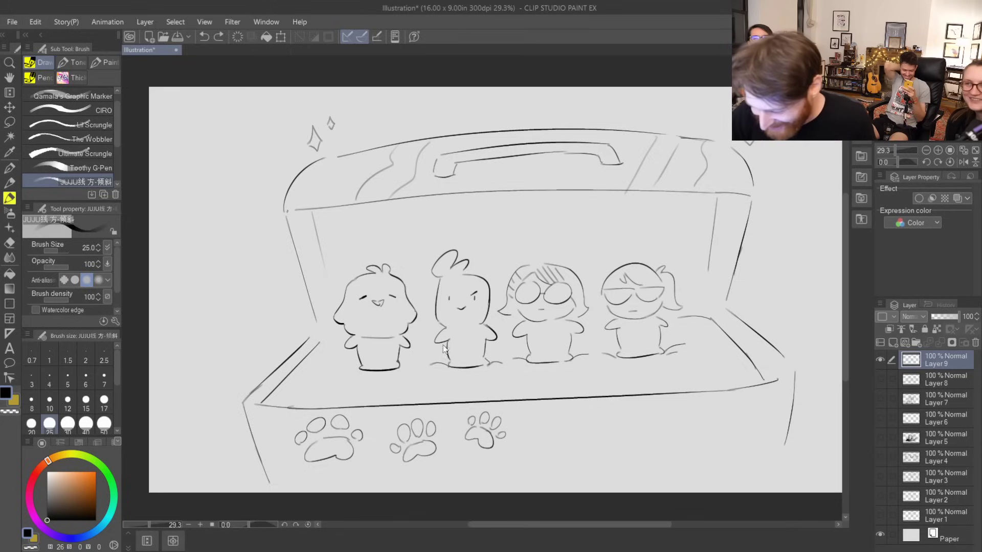
{"action": "left_click_drag", "start_coordinate": [436, 358], "coordinate": [453, 360]}
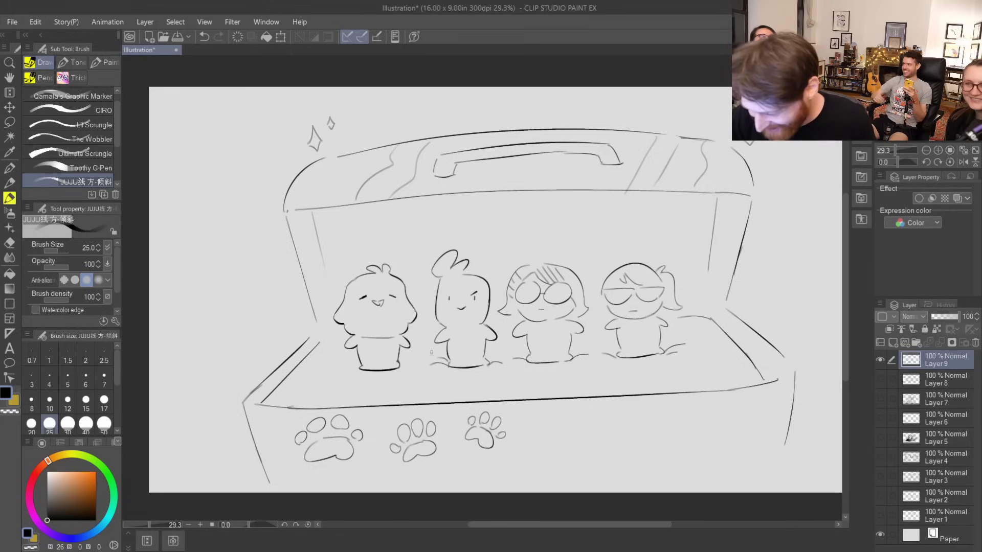
{"action": "left_click_drag", "start_coordinate": [351, 363], "coordinate": [358, 367]}
- Draw small hinges where both sides of the lid meet the back corners of the box
{"action": "mouse_move", "coordinate": [309, 338]}
{"action": "left_mouse_down"}
{"action": "mouse_move", "coordinate": [322, 323]}
{"action": "mouse_move", "coordinate": [341, 328]}
{"action": "left_mouse_up"}
{"action": "key", "text": "ctrl+z"}
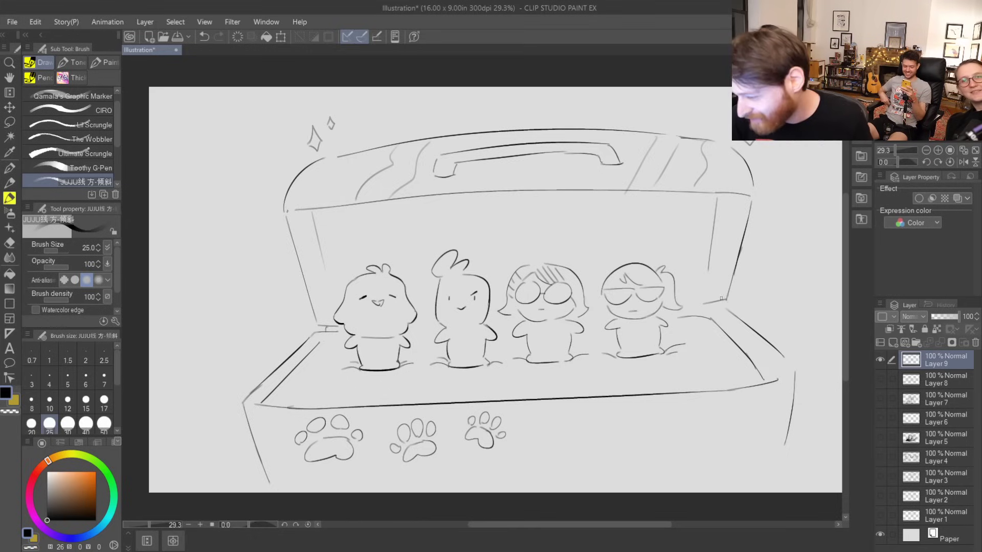
{"action": "left_click_drag", "start_coordinate": [696, 307], "coordinate": [725, 300]}
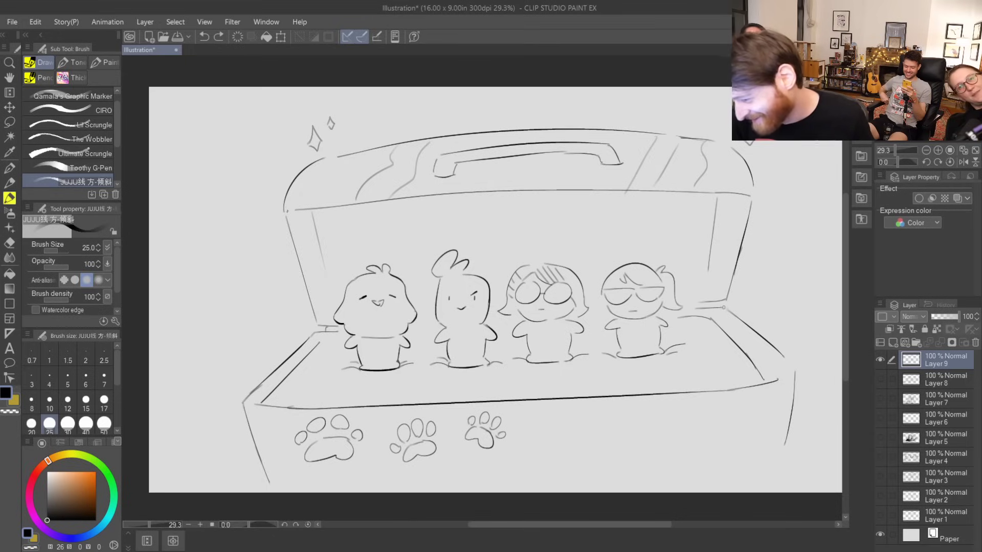
{"action": "key", "text": "ctrl+z"}
{"action": "left_click_drag", "start_coordinate": [718, 301], "coordinate": [719, 308]}
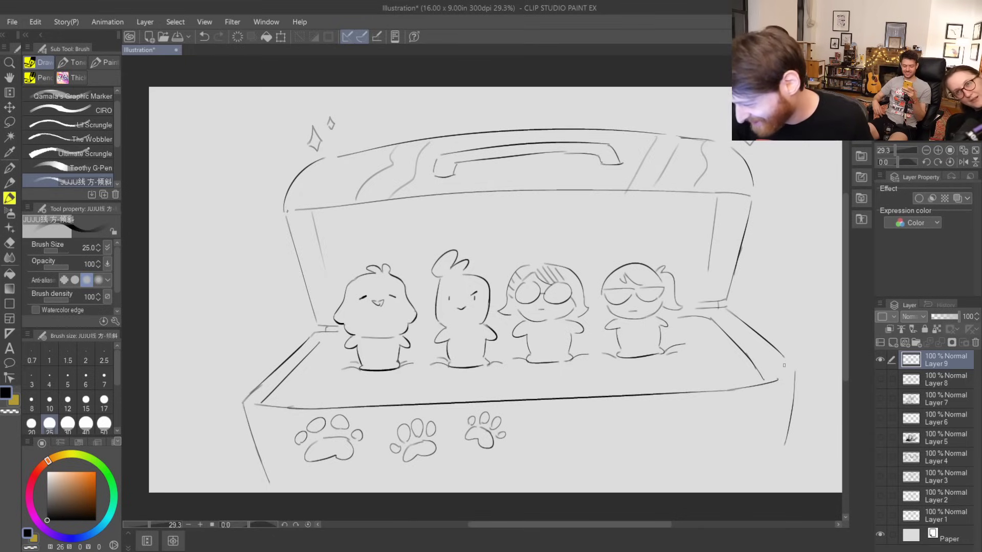
- Add a second inner line along the box's right rim, and try a line inside the front rim
{"action": "key", "text": "ctrl+z"}
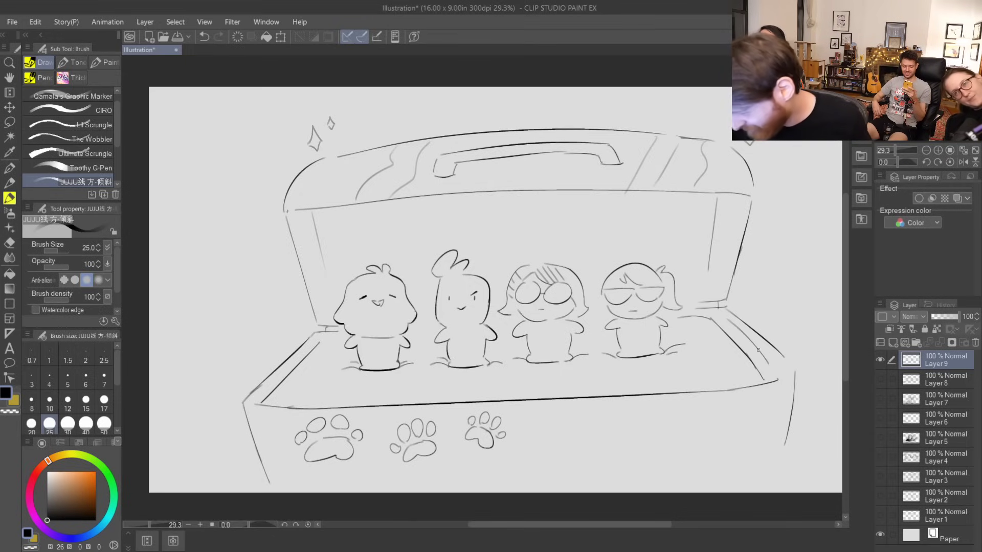
{"action": "mouse_move", "coordinate": [292, 382]}
{"action": "left_mouse_down"}
{"action": "mouse_move", "coordinate": [325, 374]}
{"action": "mouse_move", "coordinate": [377, 384]}
{"action": "left_mouse_up"}
{"action": "key", "text": "ctrl+z"}
{"action": "key", "text": "ctrl+z"}
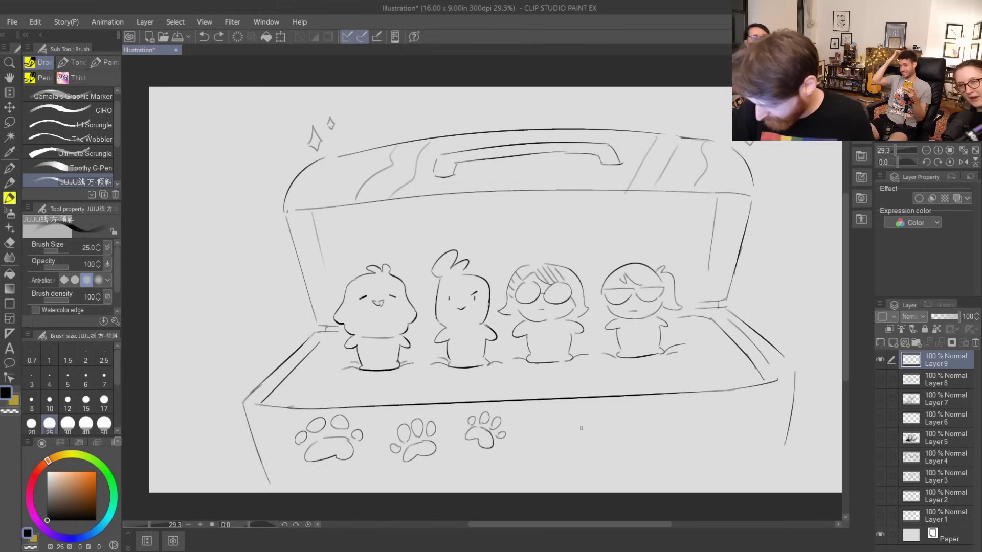
- Hand-letter "HAPPY FINAL(?) YEAR" on the box front beside the paw prints
{"action": "left_click_drag", "start_coordinate": [522, 416], "coordinate": [528, 439]}
{"action": "mouse_move", "coordinate": [531, 415]}
{"action": "left_mouse_down"}
{"action": "mouse_move", "coordinate": [536, 436]}
{"action": "mouse_move", "coordinate": [535, 425]}
{"action": "mouse_move", "coordinate": [552, 432]}
{"action": "left_mouse_up"}
{"action": "mouse_move", "coordinate": [540, 429]}
{"action": "left_mouse_down"}
{"action": "mouse_move", "coordinate": [560, 413]}
{"action": "mouse_move", "coordinate": [591, 421]}
{"action": "left_mouse_up"}
{"action": "mouse_move", "coordinate": [595, 408]}
{"action": "left_mouse_down"}
{"action": "mouse_move", "coordinate": [590, 429]}
{"action": "mouse_move", "coordinate": [617, 430]}
{"action": "left_mouse_up"}
{"action": "left_click_drag", "start_coordinate": [616, 413], "coordinate": [627, 411]}
{"action": "left_click_drag", "start_coordinate": [617, 421], "coordinate": [647, 427]}
{"action": "left_click", "coordinate": [654, 424]}
{"action": "mouse_move", "coordinate": [648, 409]}
{"action": "left_mouse_down"}
{"action": "mouse_move", "coordinate": [649, 428]}
{"action": "mouse_move", "coordinate": [667, 425]}
{"action": "left_mouse_up"}
{"action": "left_click_drag", "start_coordinate": [658, 419], "coordinate": [690, 419]}
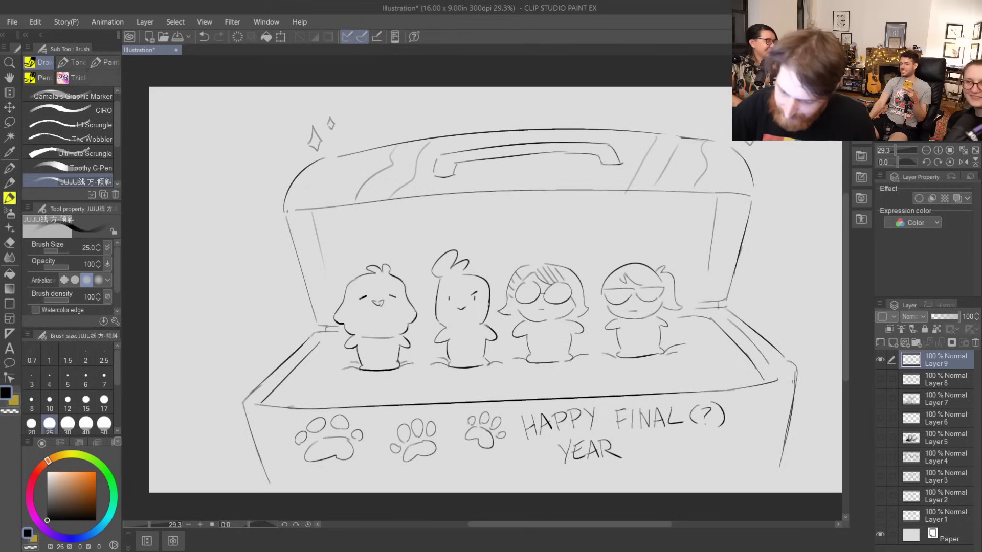
- Rotate the whole box sketch slightly counterclockwise and shift it up and to the left with a transform
{"action": "left_click", "coordinate": [10, 107]}
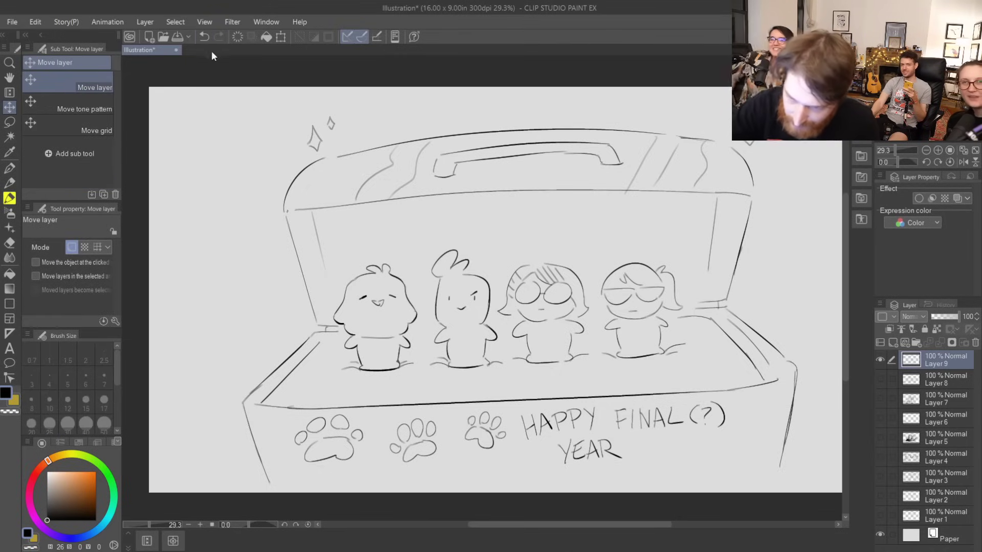
{"action": "key", "text": "ctrl+t"}
{"action": "left_click_drag", "start_coordinate": [802, 490], "coordinate": [746, 374]}
{"action": "left_click_drag", "start_coordinate": [735, 381], "coordinate": [734, 381]}
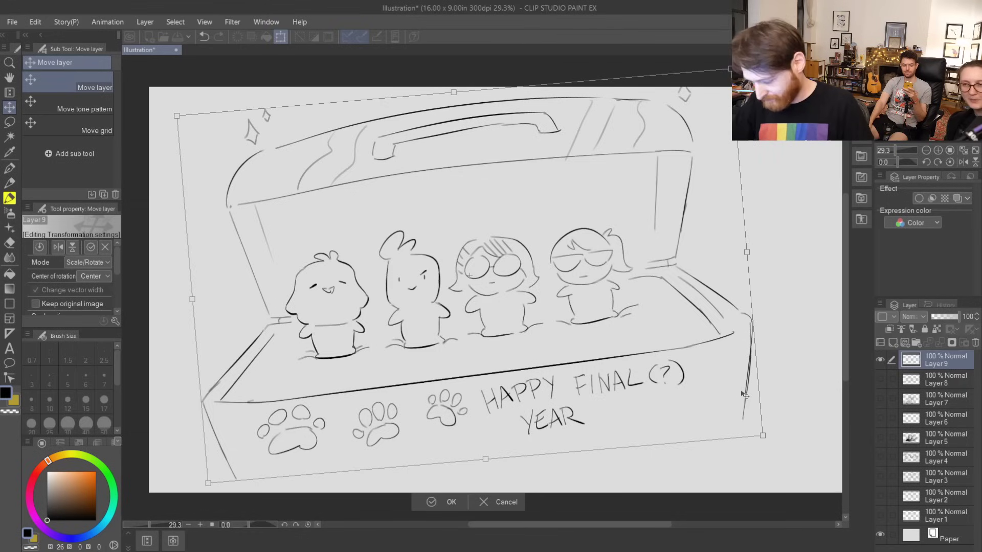
{"action": "key", "text": "Return"}
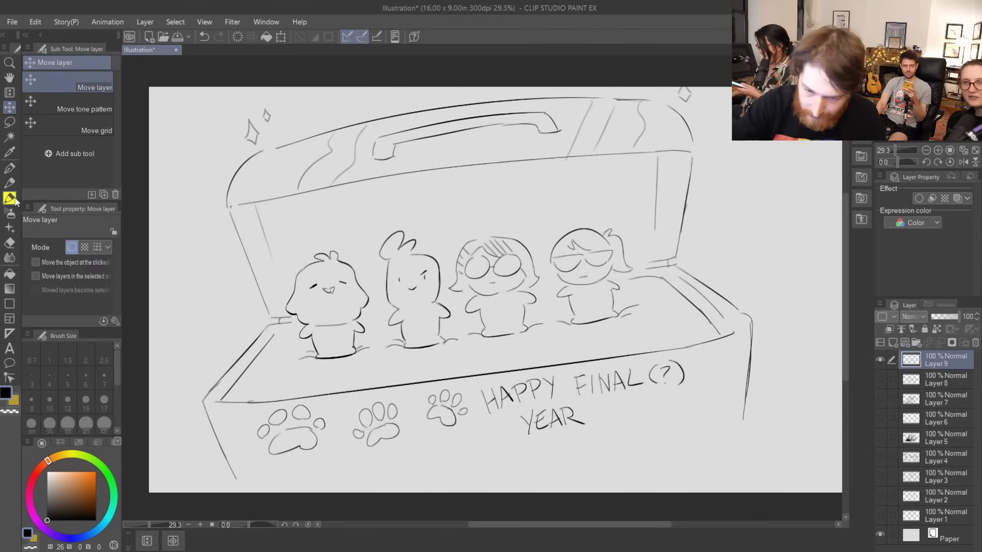
- Draw two slanted lines along the bottom of the box and add two more paw prints around the lettering
{"action": "key", "text": "b"}
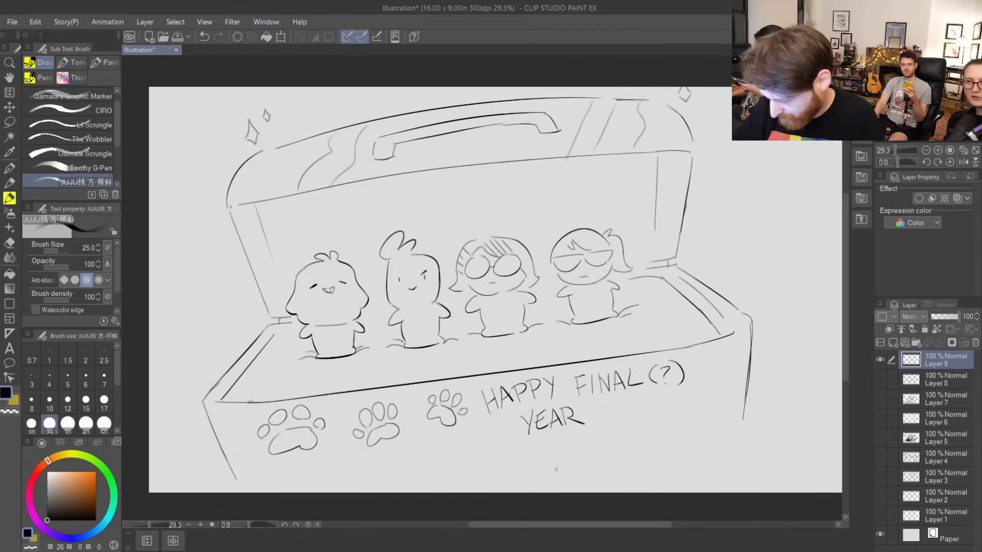
{"action": "left_click_drag", "start_coordinate": [472, 485], "coordinate": [719, 444]}
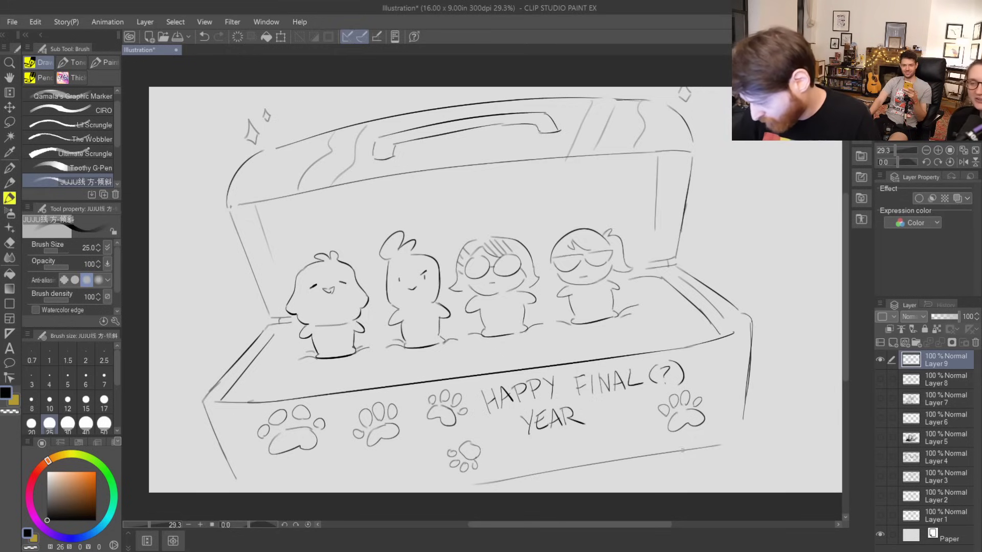
{"action": "left_click_drag", "start_coordinate": [557, 486], "coordinate": [733, 449]}
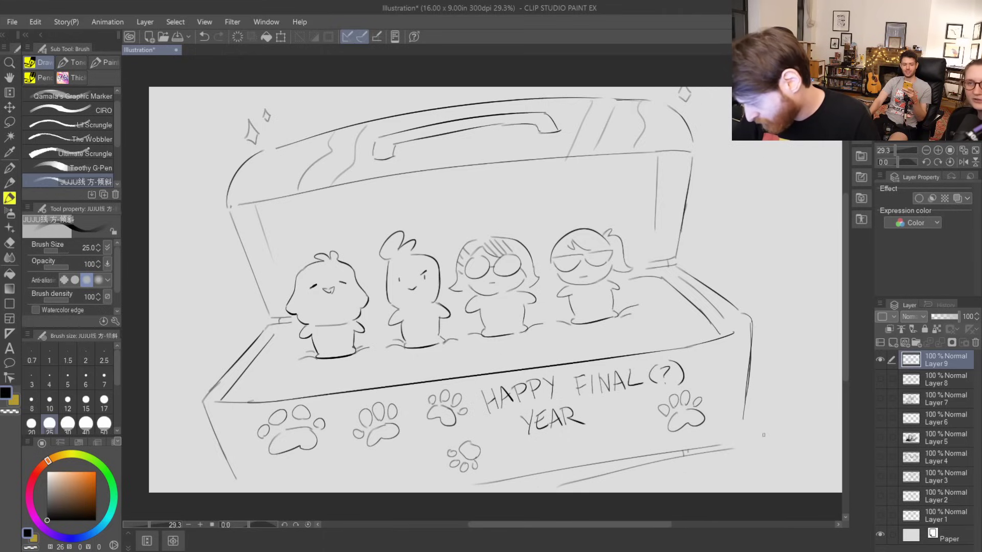
- Undo the rounded end and lower slanted line below the box, and redraw the lower line closer to the upper one
{"action": "mouse_move", "coordinate": [739, 447]}
{"action": "left_mouse_down"}
{"action": "mouse_move", "coordinate": [742, 471]}
{"action": "mouse_move", "coordinate": [727, 475]}
{"action": "left_mouse_up"}
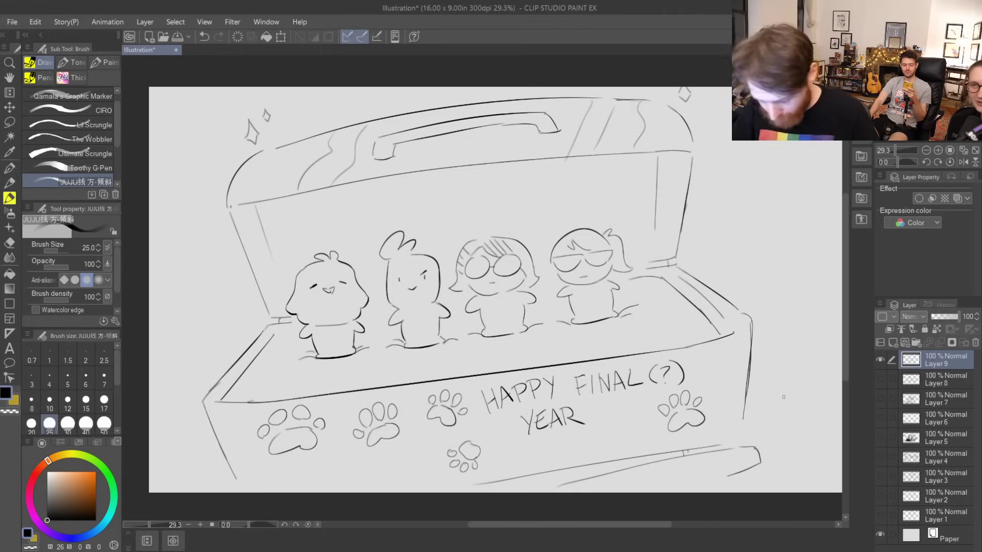
{"action": "key", "text": "ctrl+z"}
{"action": "key", "text": "ctrl+z"}
{"action": "key", "text": "ctrl+z"}
{"action": "mouse_move", "coordinate": [528, 485]}
{"action": "left_mouse_down"}
{"action": "mouse_move", "coordinate": [712, 447]}
{"action": "mouse_move", "coordinate": [581, 476]}
{"action": "mouse_move", "coordinate": [756, 451]}
{"action": "left_mouse_up"}
{"action": "key", "text": "ctrl+z"}
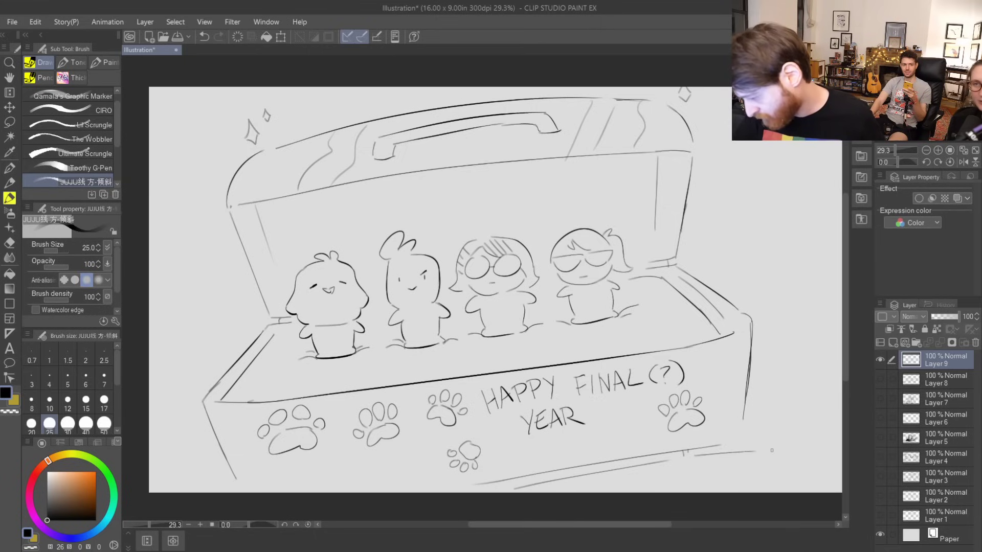
- Sketch a small bow-like shape at the right end of the slanted lines below the box
{"action": "mouse_move", "coordinate": [726, 467]}
{"action": "left_mouse_down"}
{"action": "mouse_move", "coordinate": [738, 447]}
{"action": "mouse_move", "coordinate": [758, 468]}
{"action": "left_mouse_up"}
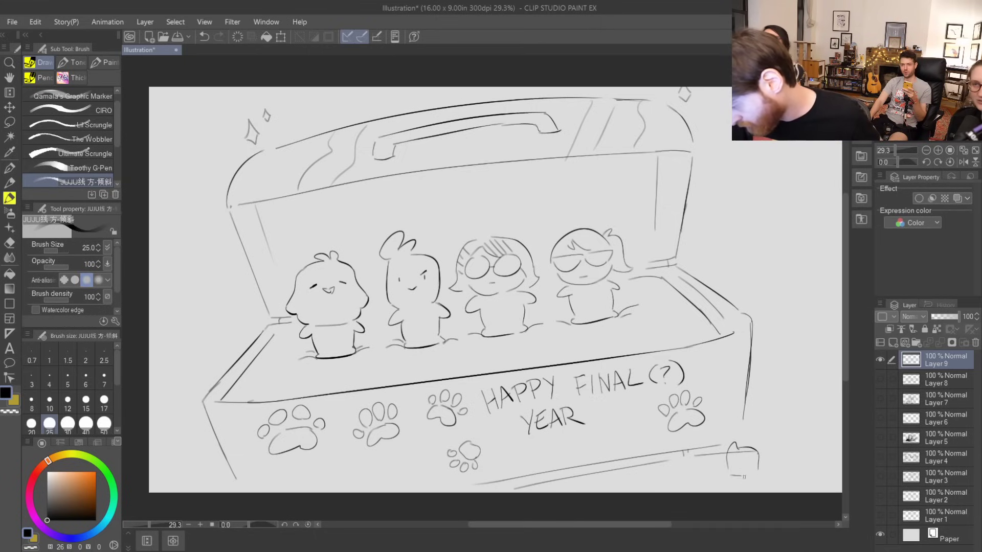
{"action": "mouse_move", "coordinate": [738, 478]}
{"action": "left_mouse_down"}
{"action": "mouse_move", "coordinate": [736, 500]}
{"action": "mouse_move", "coordinate": [757, 492]}
{"action": "left_mouse_up"}
{"action": "left_click_drag", "start_coordinate": [727, 460], "coordinate": [705, 479]}
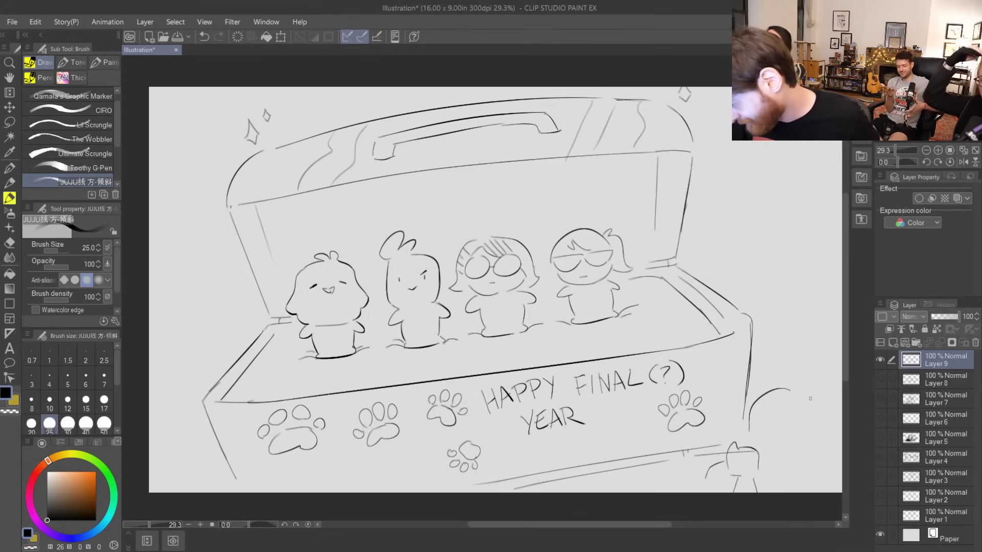
- Sketch a round-headed character beside the box's lower right corner with a face, hair tuft, sweat drop and motion marks, and finish the bow-like shape
{"action": "left_click_drag", "start_coordinate": [748, 438], "coordinate": [795, 460]}
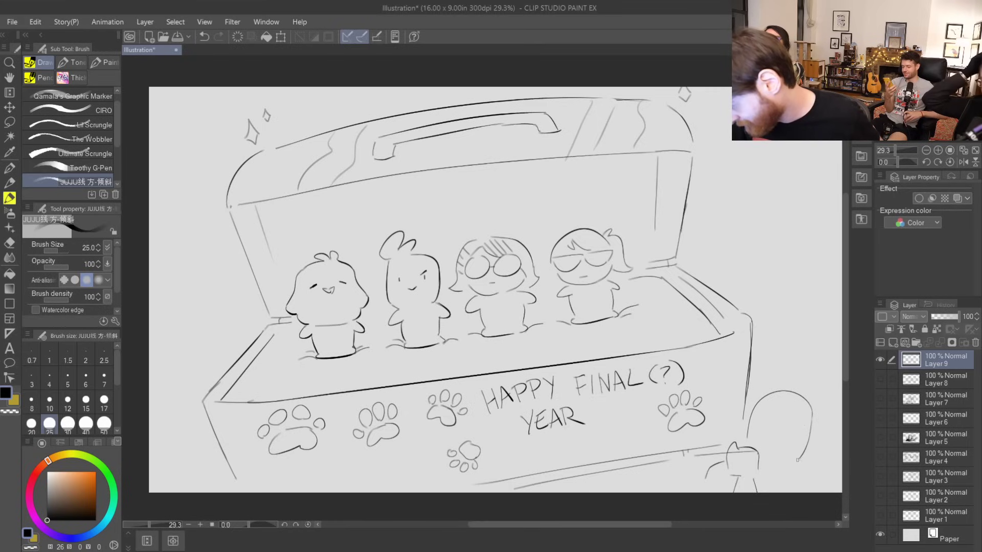
{"action": "mouse_move", "coordinate": [774, 422]}
{"action": "left_mouse_down"}
{"action": "mouse_move", "coordinate": [776, 443]}
{"action": "mouse_move", "coordinate": [801, 429]}
{"action": "mouse_move", "coordinate": [800, 438]}
{"action": "left_mouse_up"}
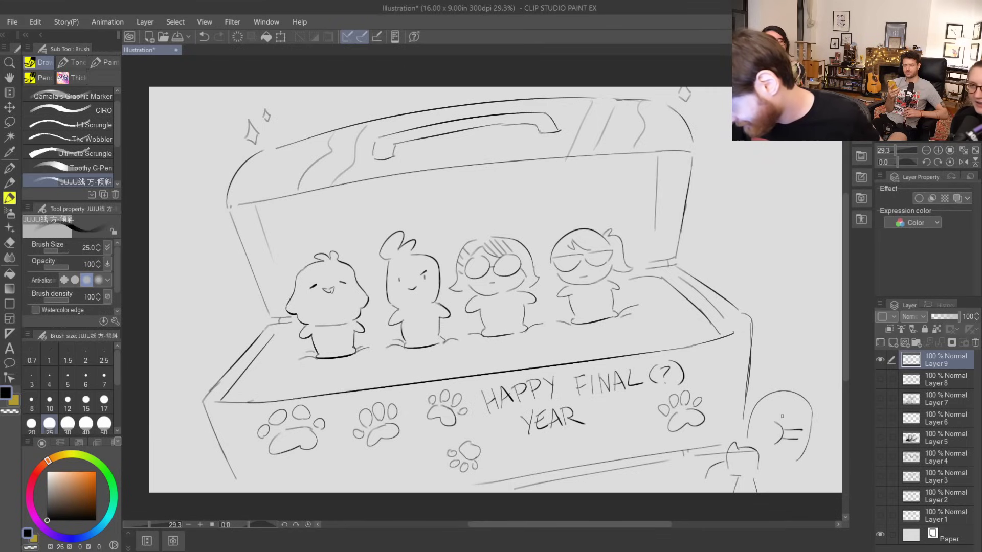
{"action": "mouse_move", "coordinate": [773, 392]}
{"action": "left_mouse_down"}
{"action": "mouse_move", "coordinate": [803, 370]}
{"action": "mouse_move", "coordinate": [806, 385]}
{"action": "left_mouse_up"}
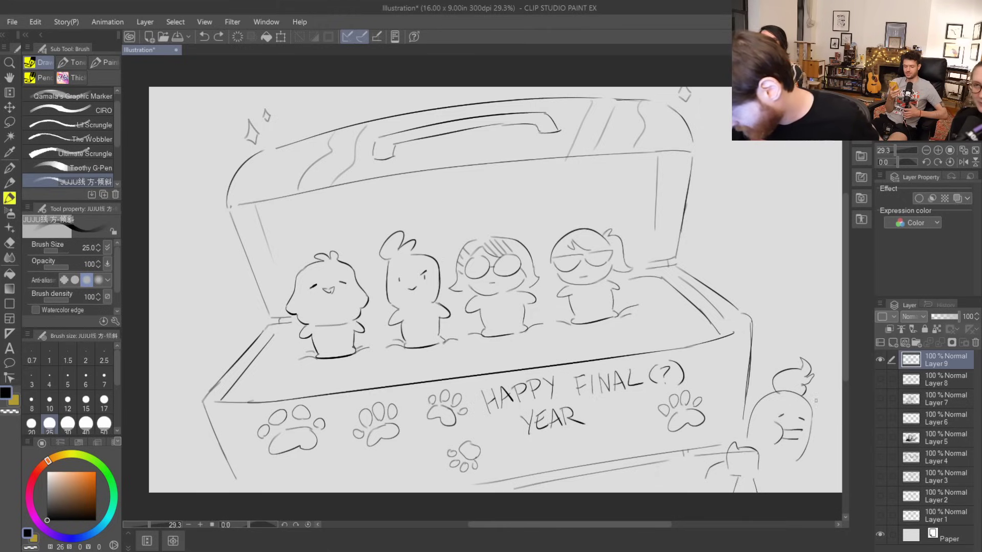
{"action": "mouse_move", "coordinate": [816, 401]}
{"action": "left_mouse_down"}
{"action": "mouse_move", "coordinate": [828, 393]}
{"action": "mouse_move", "coordinate": [831, 403]}
{"action": "left_mouse_up"}
{"action": "left_click_drag", "start_coordinate": [761, 409], "coordinate": [767, 410]}
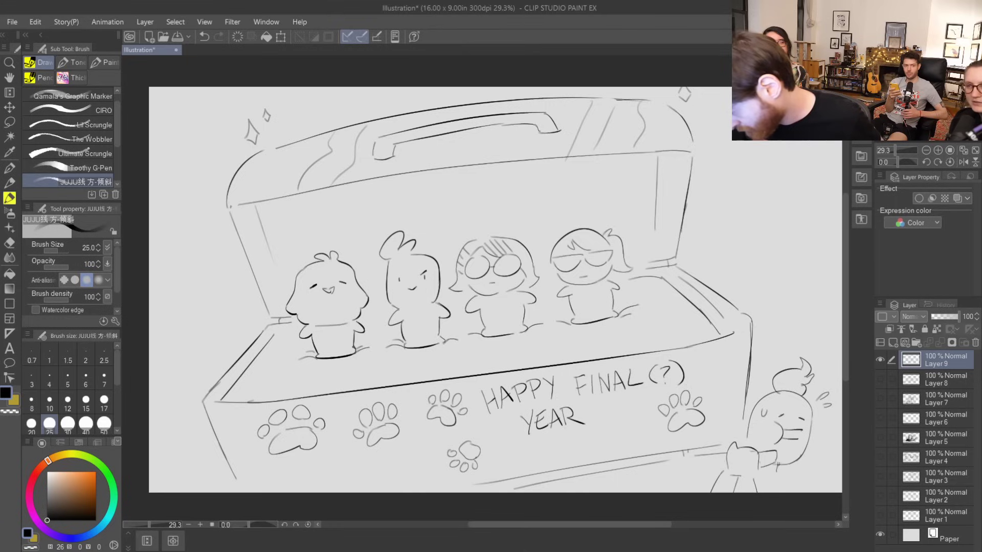
{"action": "left_click_drag", "start_coordinate": [758, 463], "coordinate": [774, 460]}
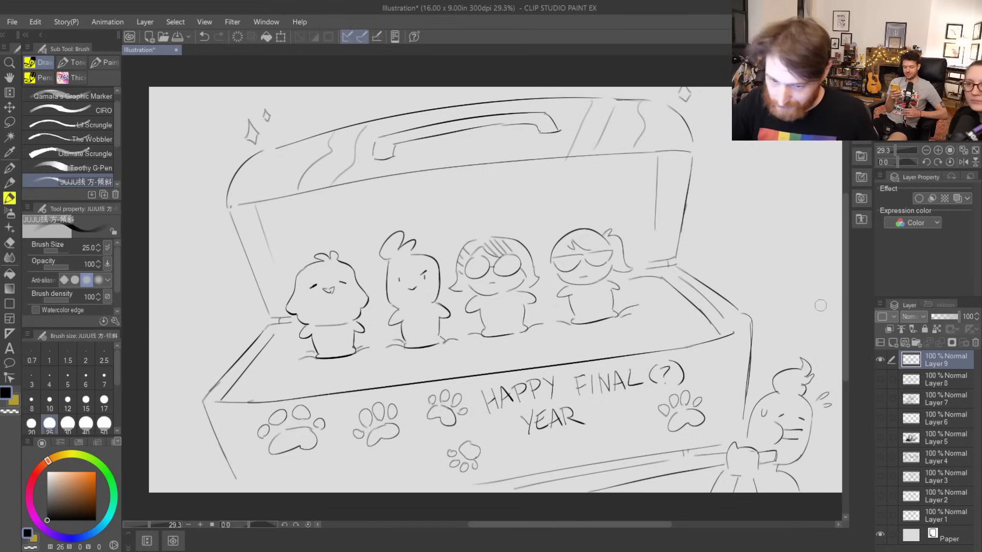
- Lasso the leftmost character, rotate it counterclockwise and shift it left so it leans toward the box's left side, and deselect it
{"action": "left_click", "coordinate": [9, 122]}
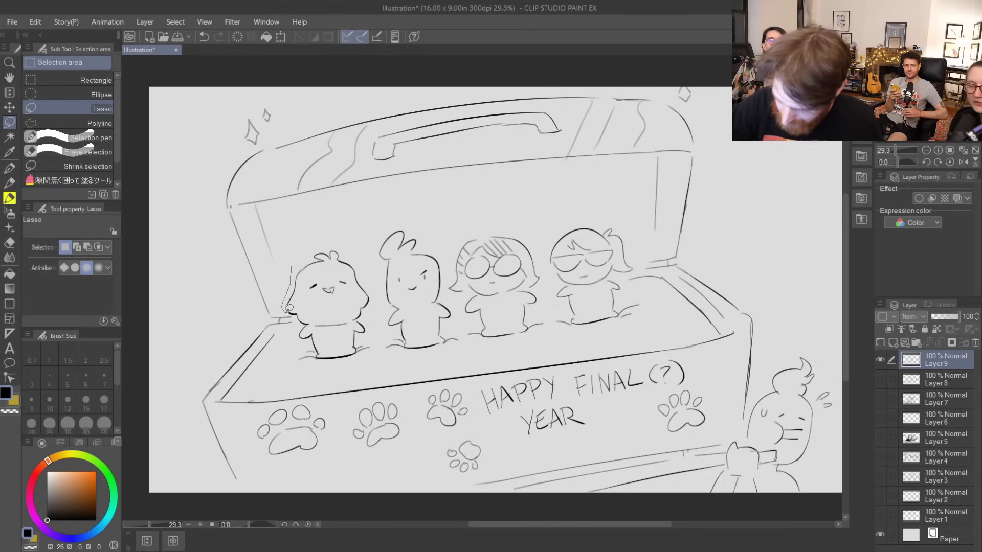
{"action": "mouse_move", "coordinate": [291, 266]}
{"action": "left_mouse_down"}
{"action": "mouse_move", "coordinate": [298, 320]}
{"action": "mouse_move", "coordinate": [332, 365]}
{"action": "mouse_move", "coordinate": [368, 357]}
{"action": "left_mouse_up"}
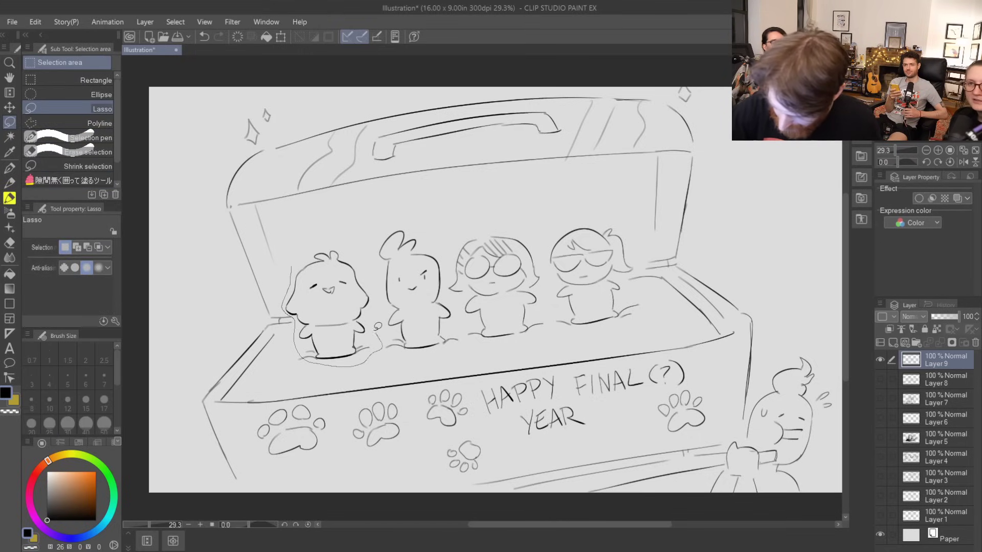
{"action": "left_click_drag", "start_coordinate": [349, 246], "coordinate": [302, 230]}
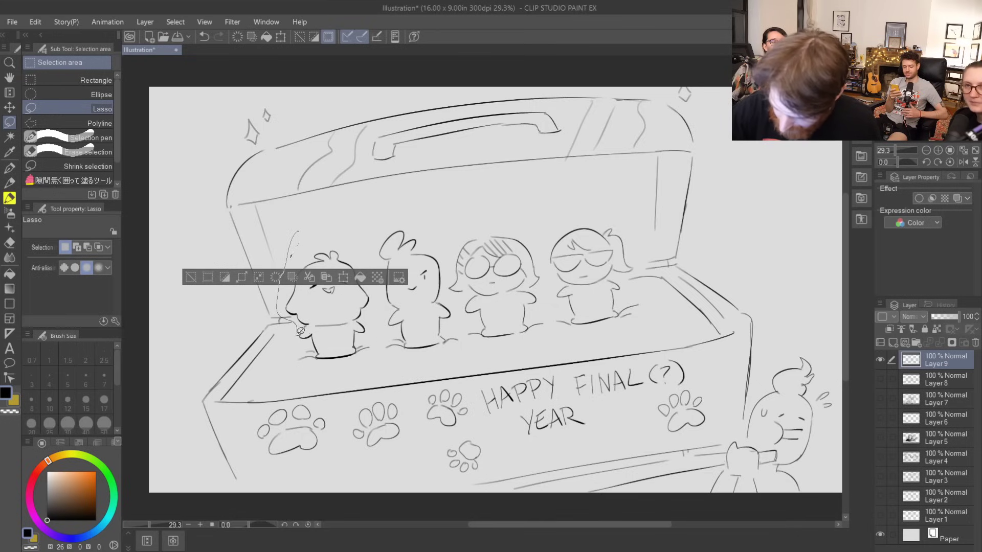
{"action": "mouse_move", "coordinate": [318, 353]}
{"action": "left_mouse_down"}
{"action": "mouse_move", "coordinate": [363, 357]}
{"action": "mouse_move", "coordinate": [376, 301]}
{"action": "mouse_move", "coordinate": [343, 234]}
{"action": "mouse_move", "coordinate": [299, 232]}
{"action": "left_mouse_up"}
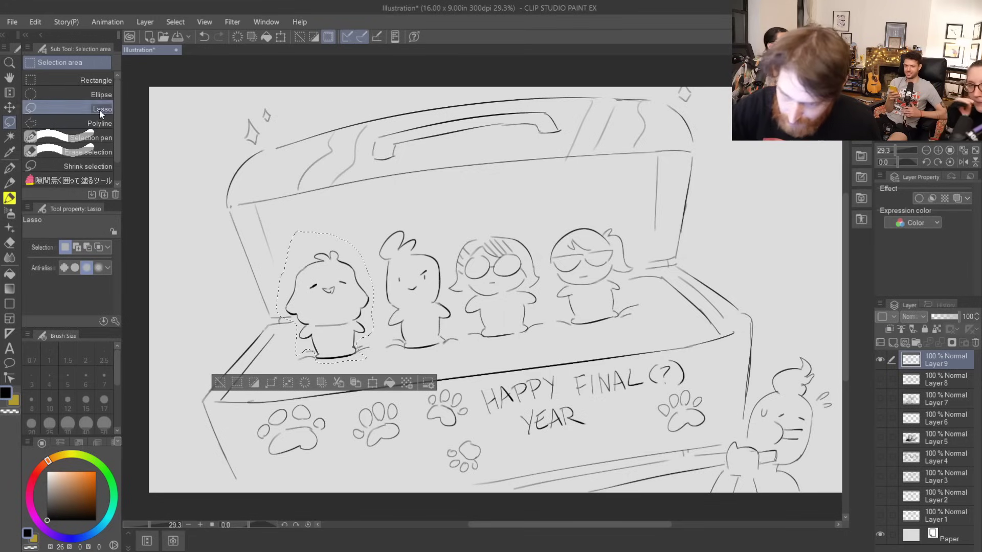
{"action": "left_click", "coordinate": [280, 37]}
{"action": "left_click_drag", "start_coordinate": [379, 225], "coordinate": [339, 226]}
{"action": "left_click_drag", "start_coordinate": [346, 281], "coordinate": [311, 279]}
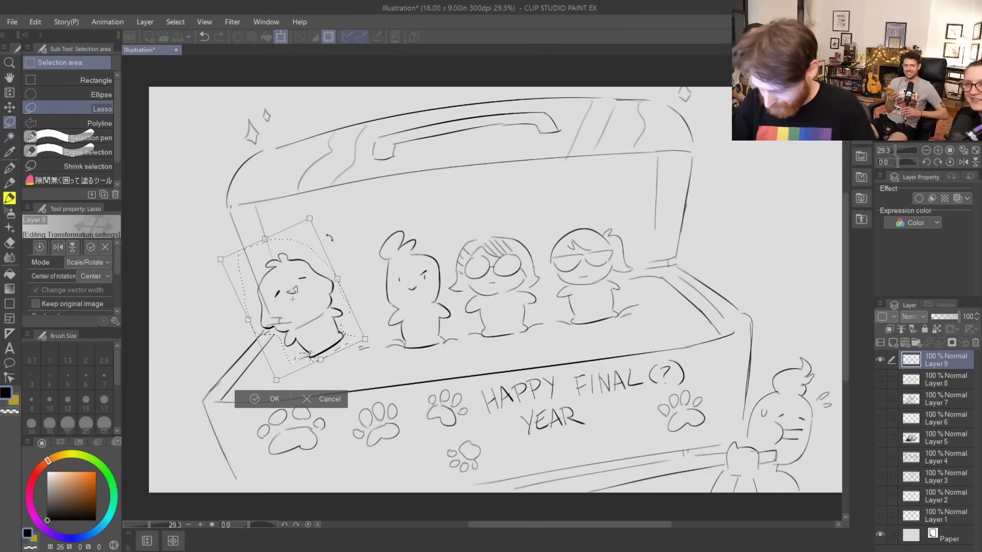
{"action": "key", "text": "Return"}
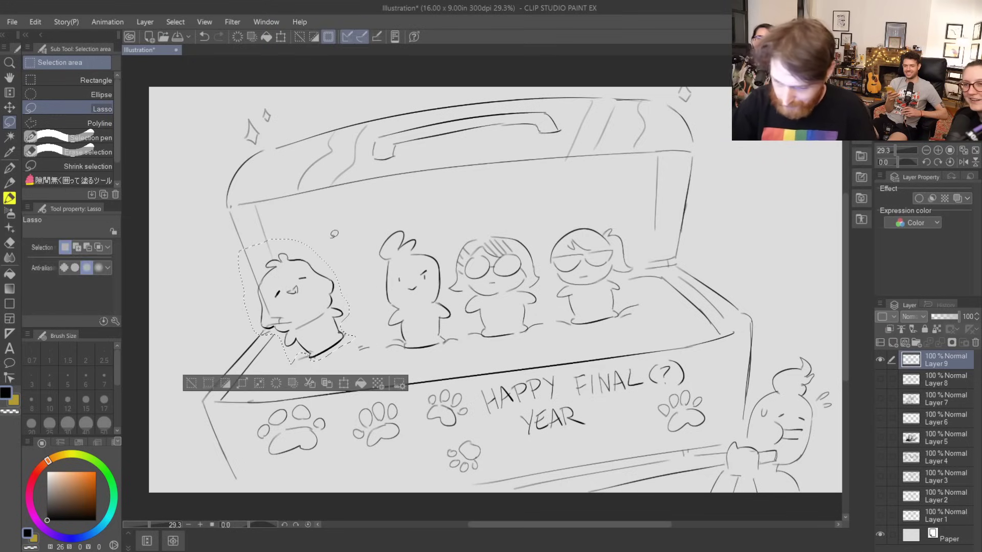
{"action": "left_click", "coordinate": [10, 167]}
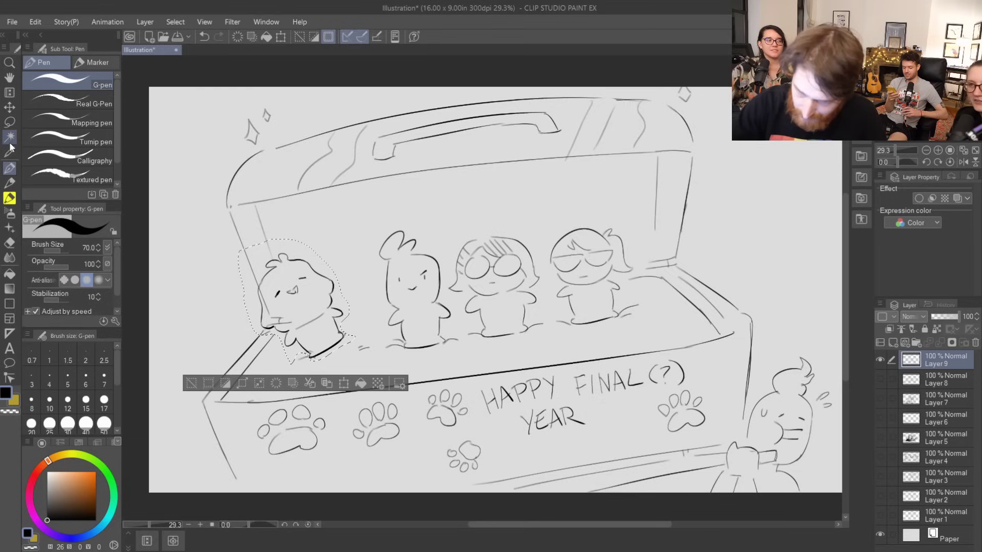
{"action": "key", "text": "m"}
{"action": "key", "text": "ctrl+d"}
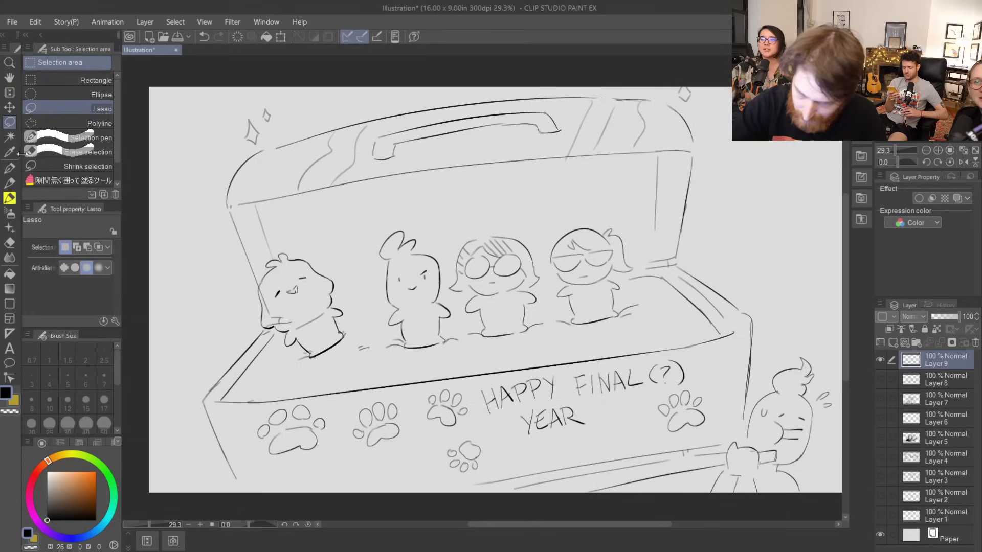
- Clean up the stray lines around the tilted character and sketch thin ground strokes between it and its neighbour with the JUJU brush
{"action": "left_click", "coordinate": [10, 168]}
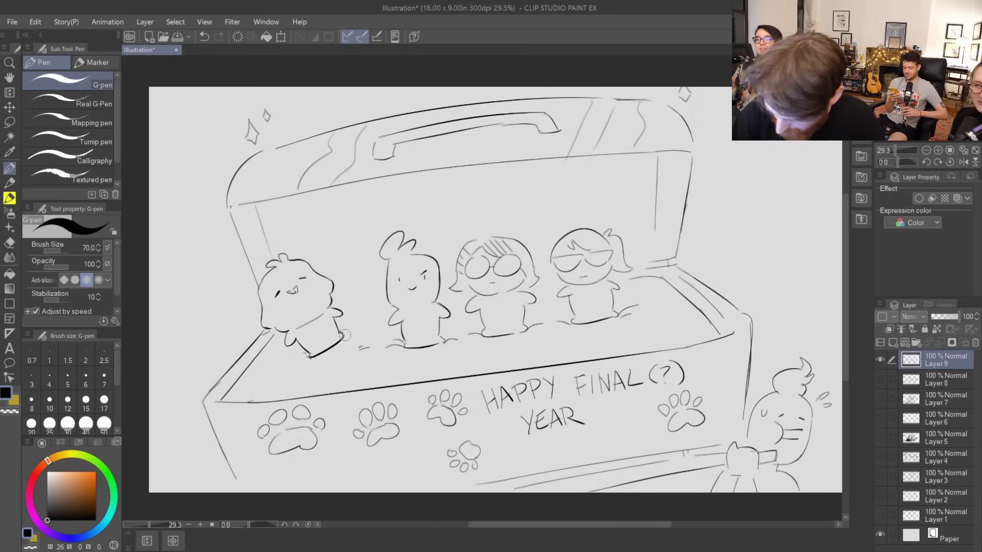
{"action": "mouse_move", "coordinate": [351, 354]}
{"action": "left_mouse_down"}
{"action": "mouse_move", "coordinate": [370, 346]}
{"action": "mouse_move", "coordinate": [362, 348]}
{"action": "left_mouse_up"}
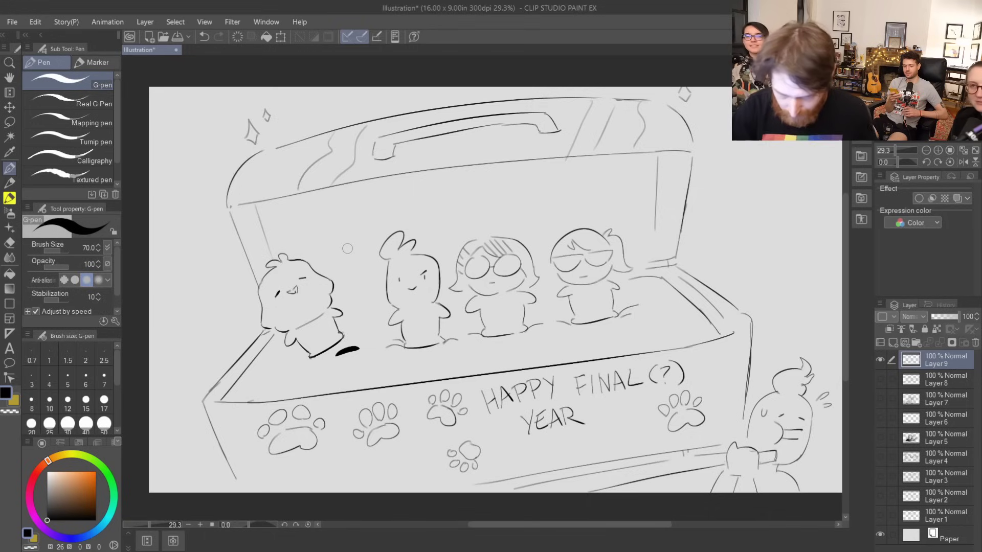
{"action": "key", "text": "ctrl+z"}
{"action": "left_click", "coordinate": [14, 197]}
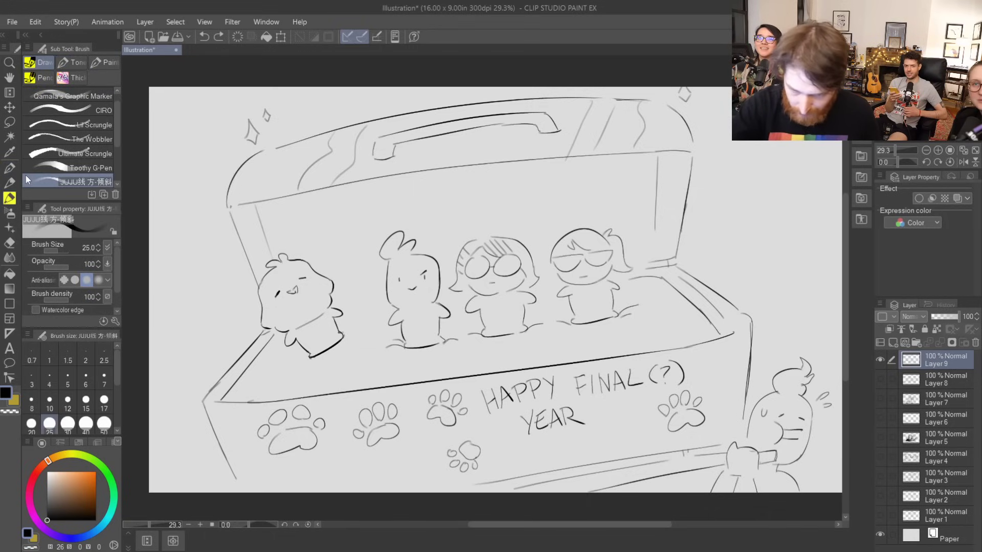
{"action": "left_click_drag", "start_coordinate": [355, 347], "coordinate": [375, 350]}
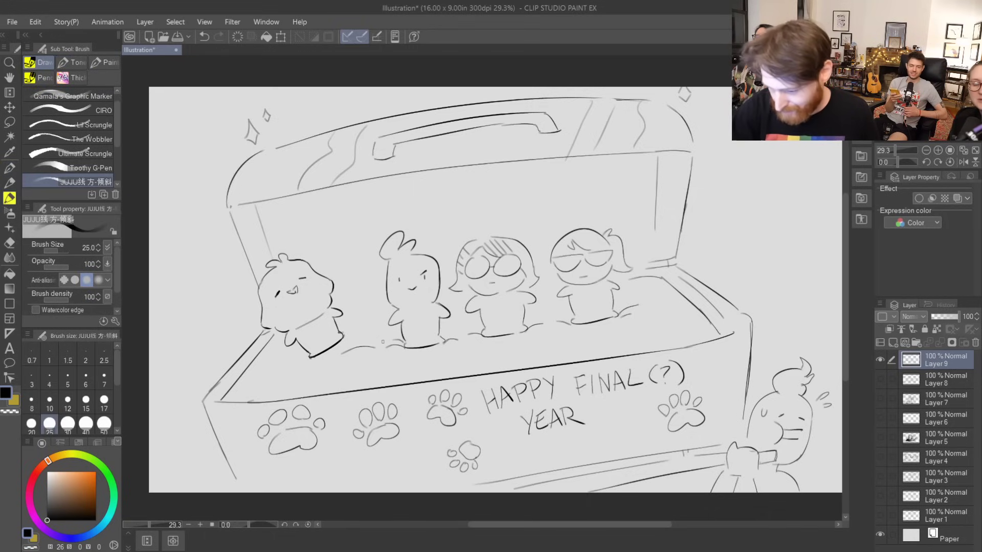